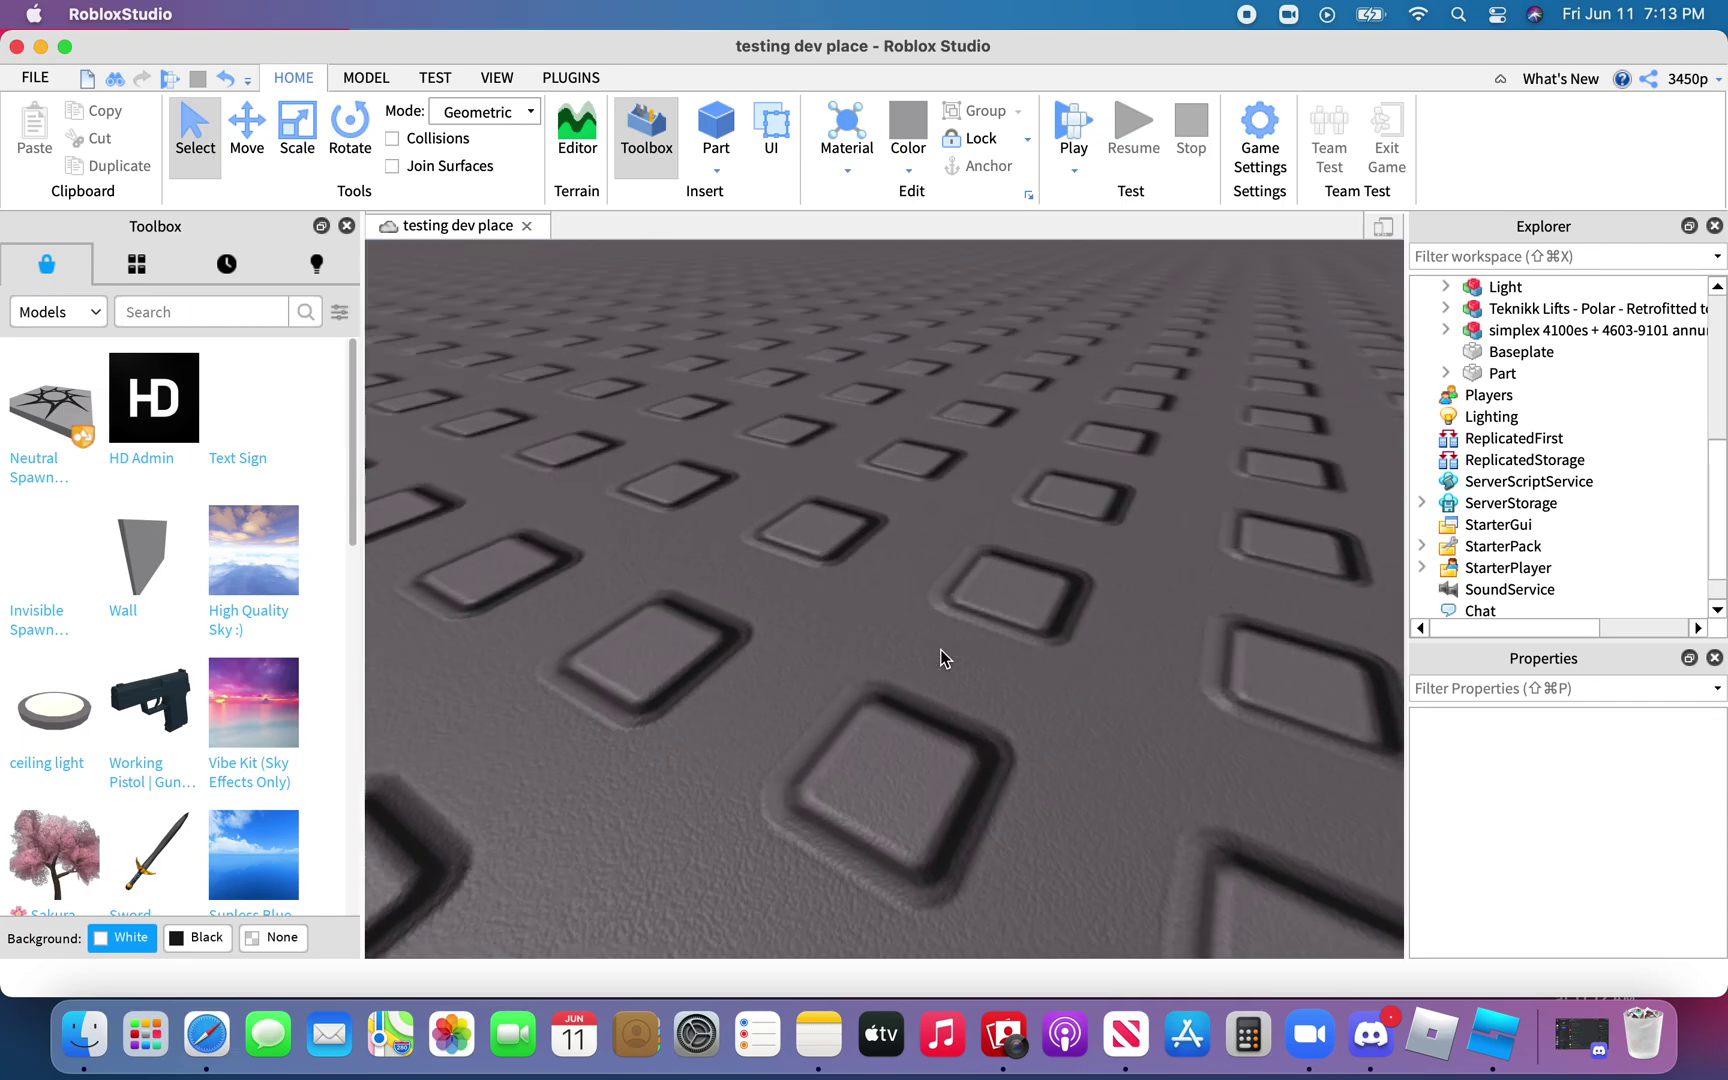
Insert the Luxiar RevX Lift | Base Model MR from the saved models into the place and bring it into focus
{"action": "scroll", "coordinate": [940, 649], "scroll_direction": "up", "scroll_amount": 4}
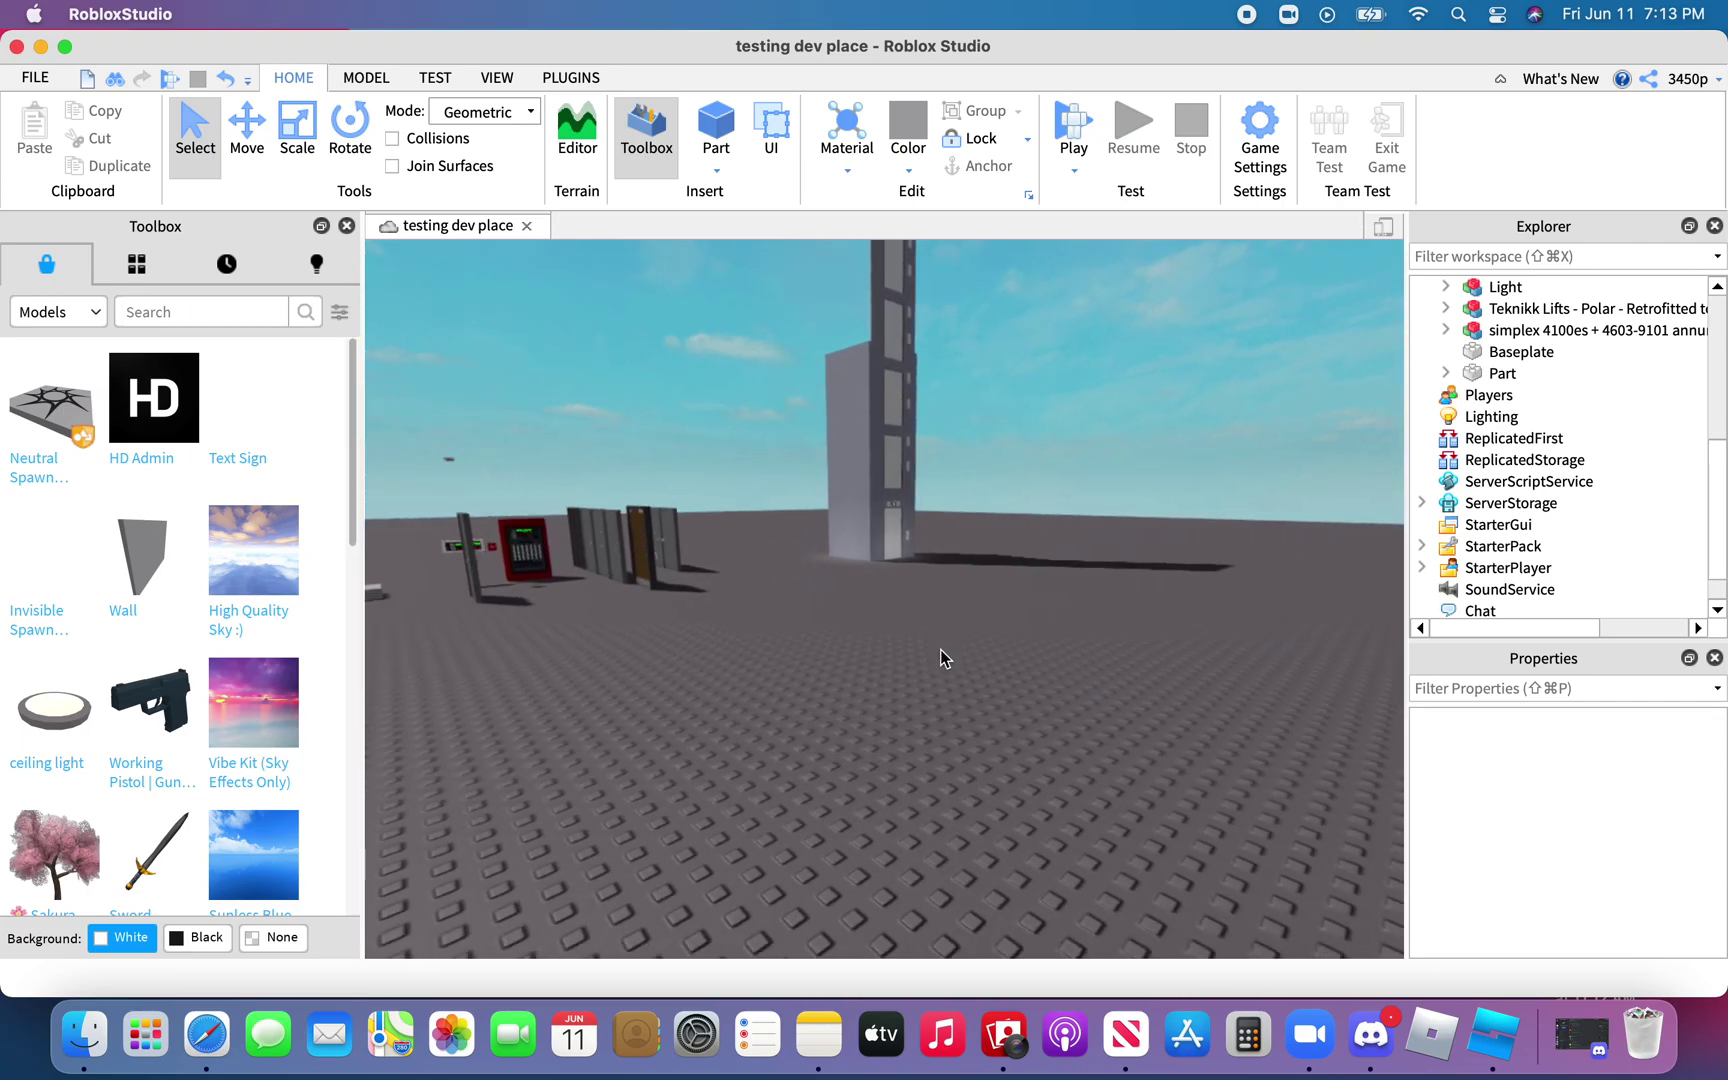
{"action": "scroll", "coordinate": [940, 649], "scroll_direction": "down", "scroll_amount": 3}
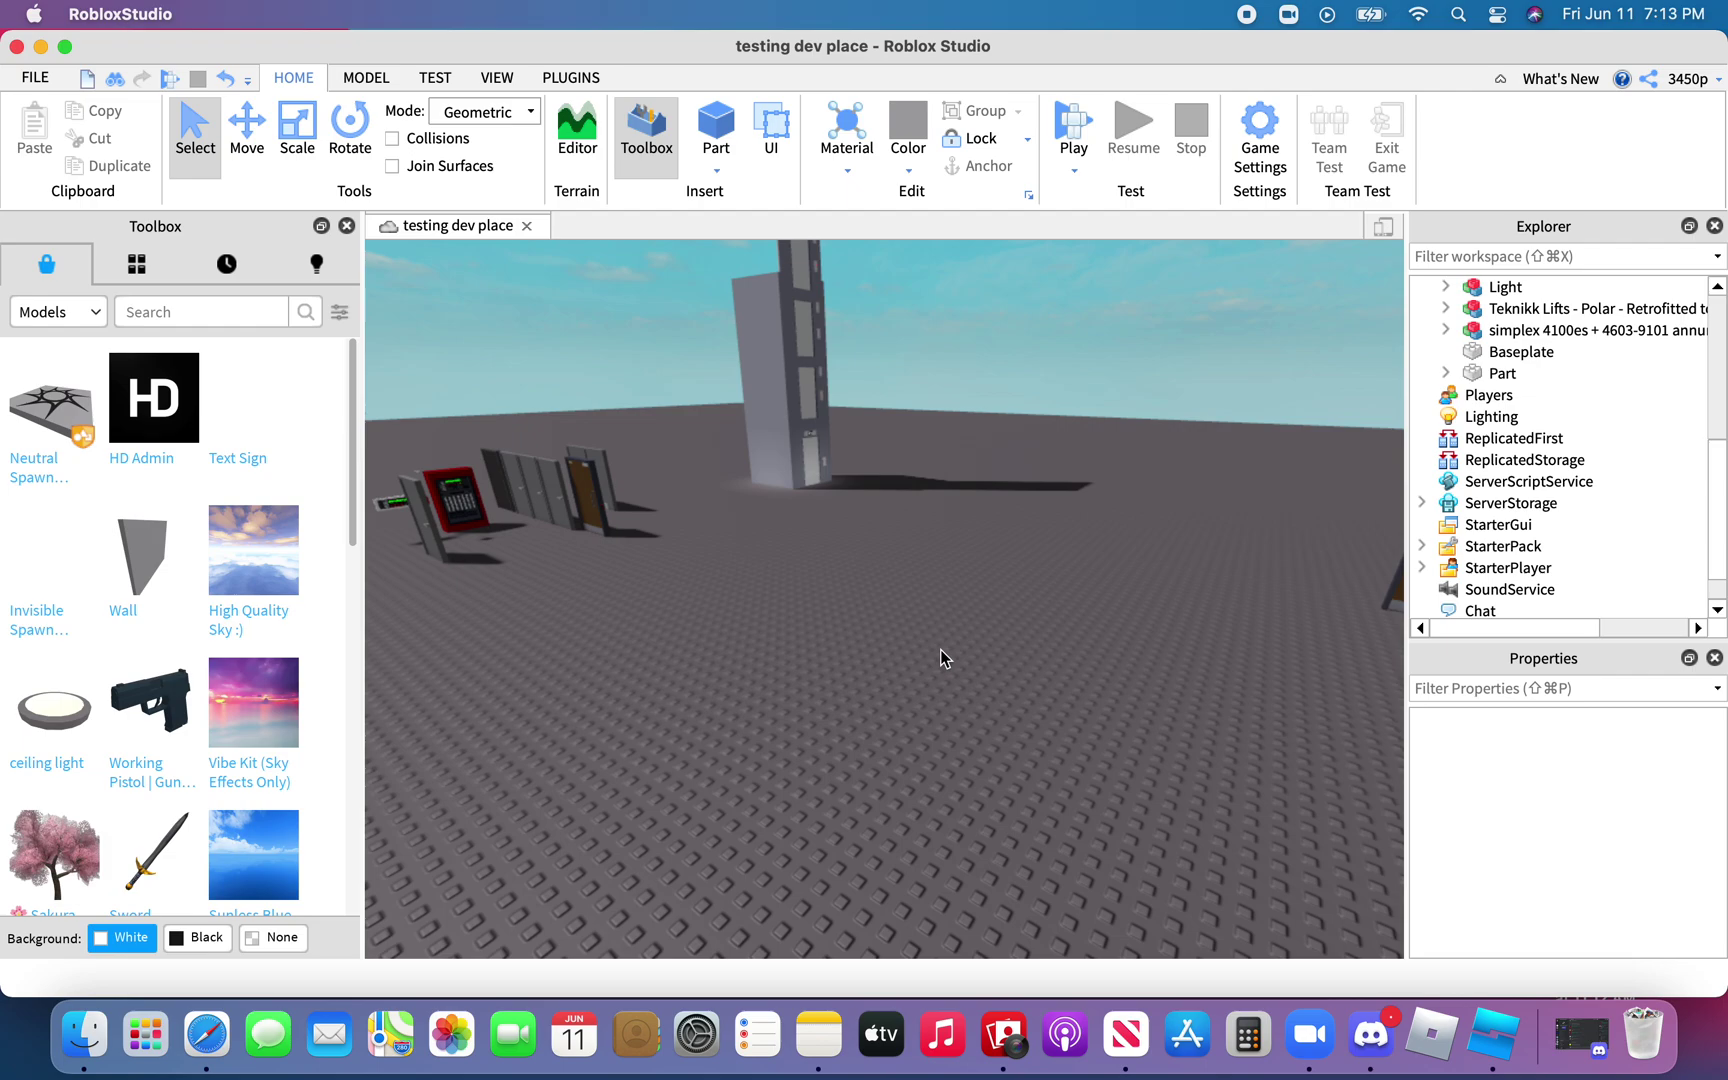
{"action": "left_click", "coordinate": [130, 275]}
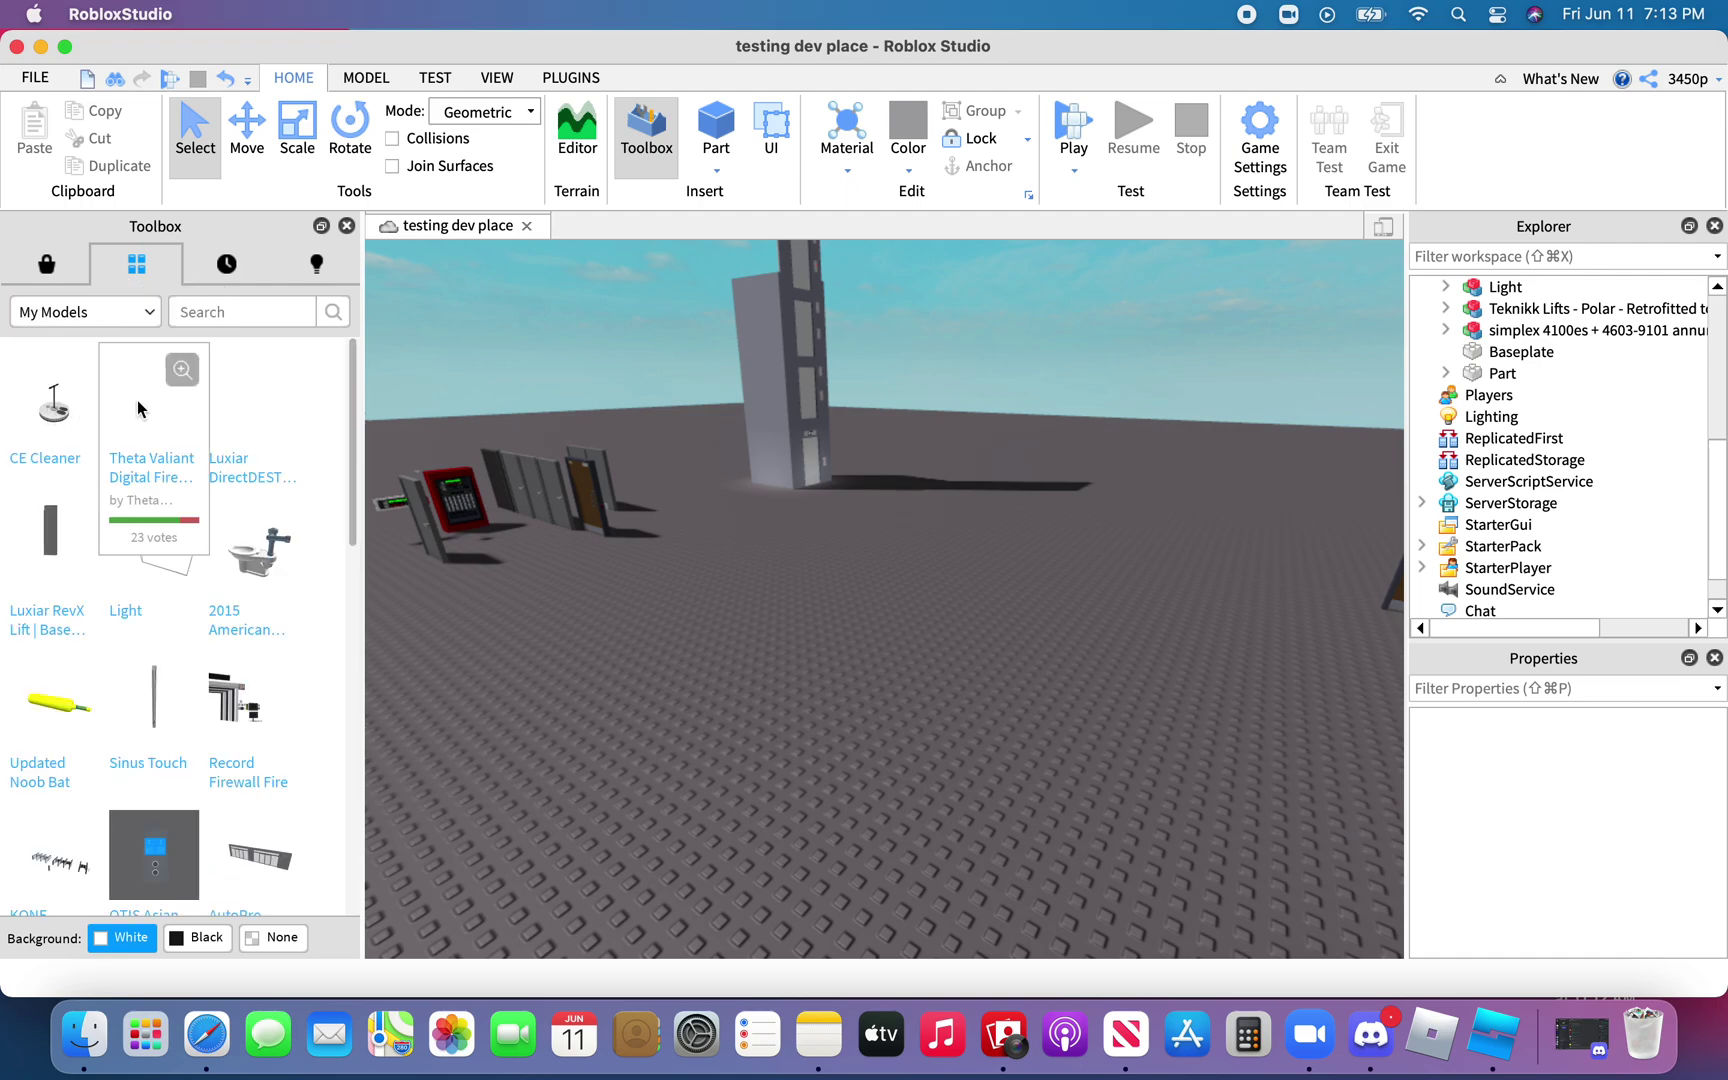
{"action": "mouse_move", "coordinate": [217, 402]}
{"action": "mouse_move", "coordinate": [138, 402]}
{"action": "mouse_move", "coordinate": [42, 545]}
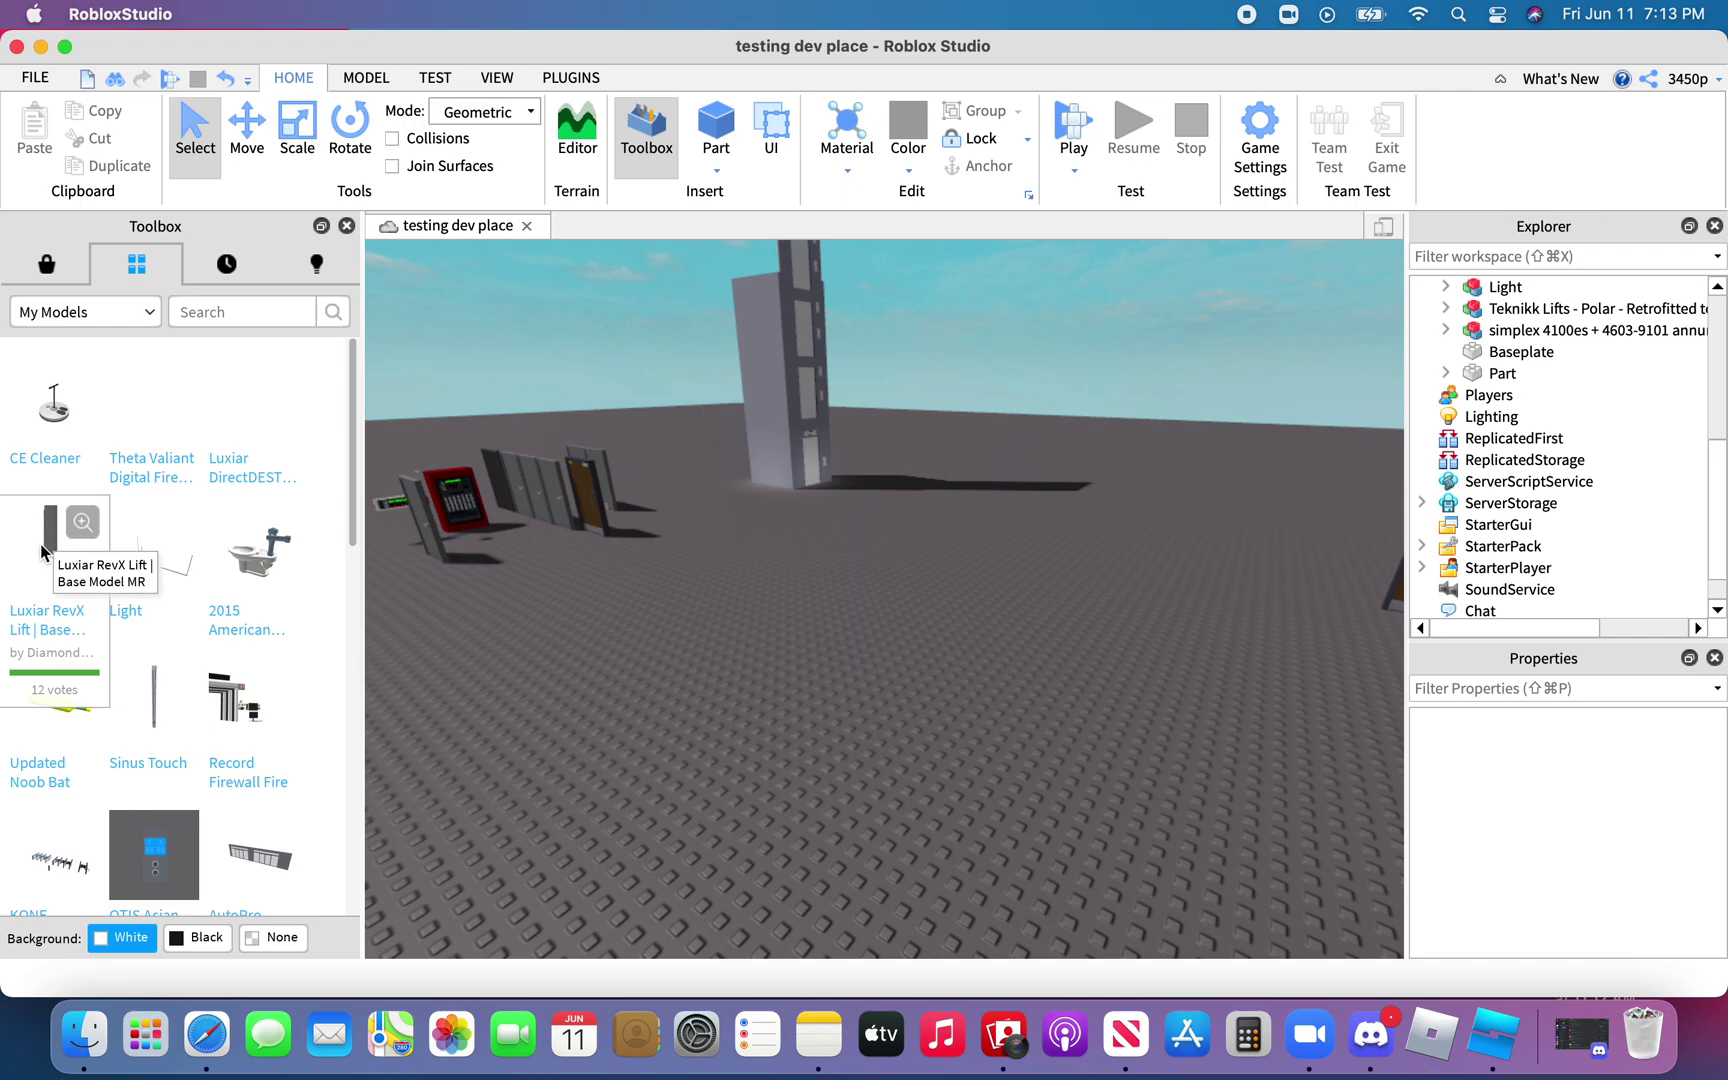
{"action": "left_click_drag", "start_coordinate": [42, 548], "coordinate": [568, 613]}
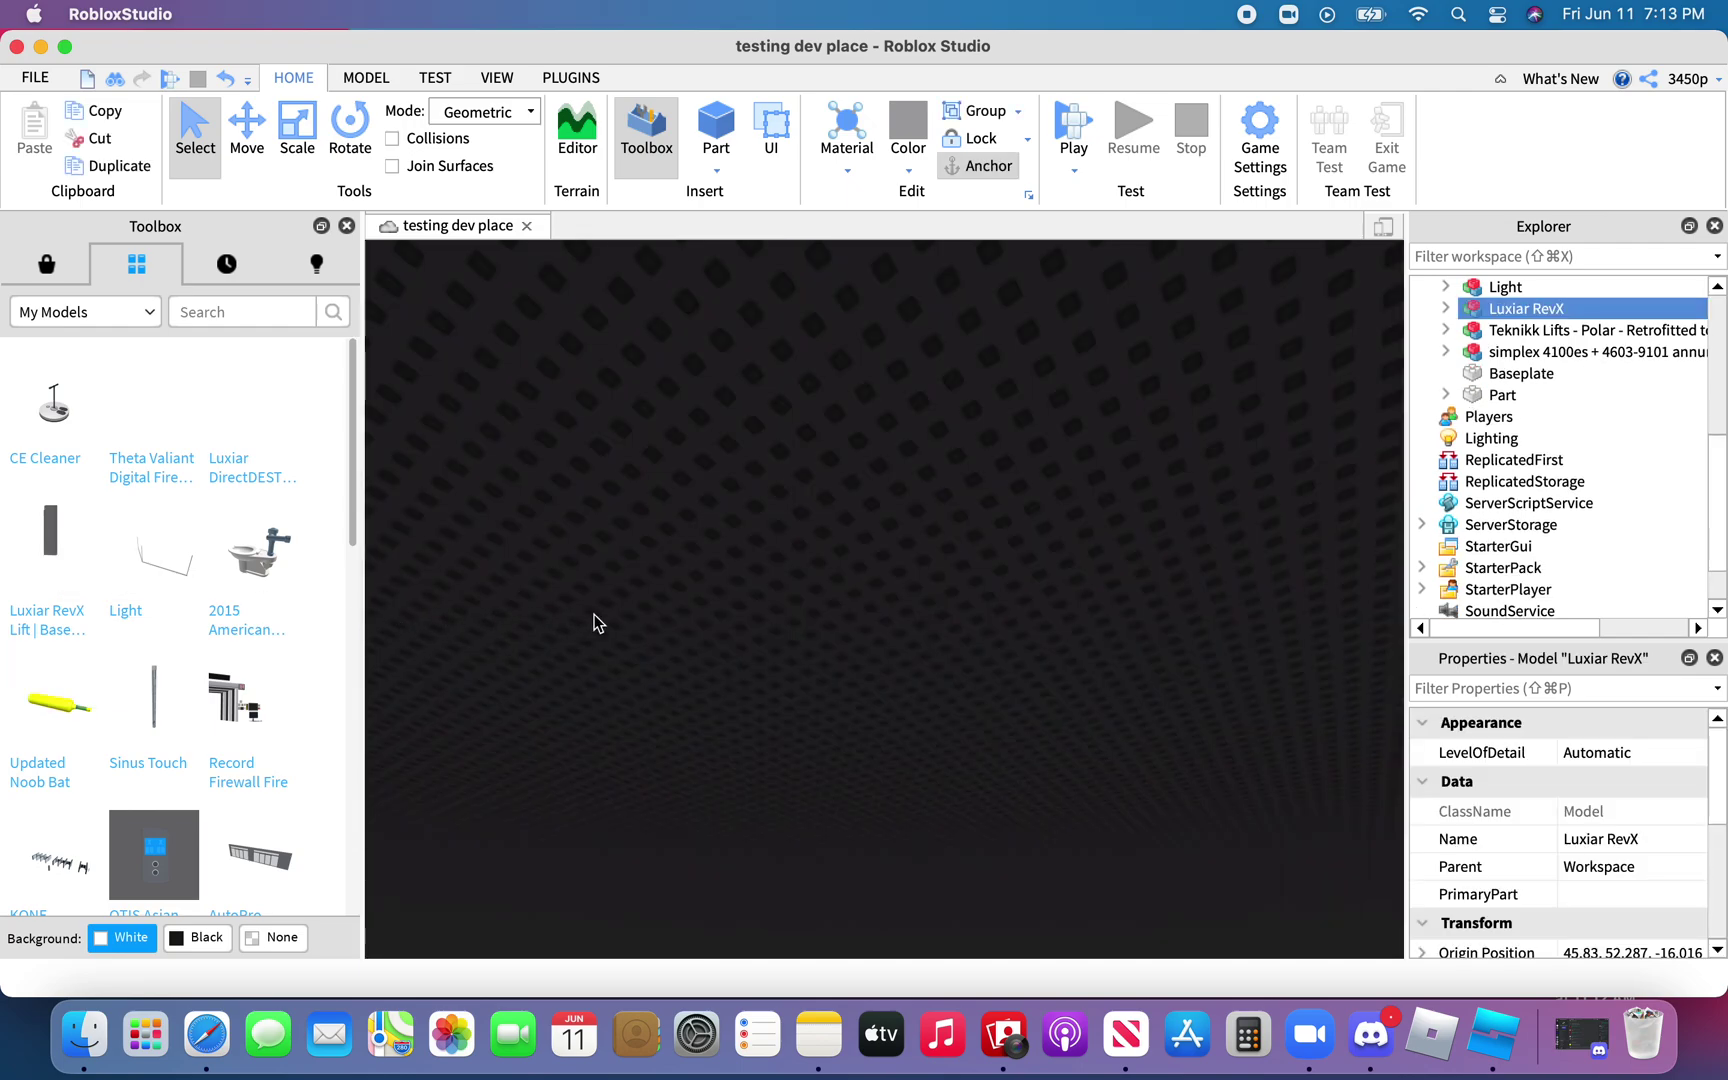
{"action": "key", "text": "f"}
{"action": "right_click_drag", "start_coordinate": [594, 614], "coordinate": [594, 610]}
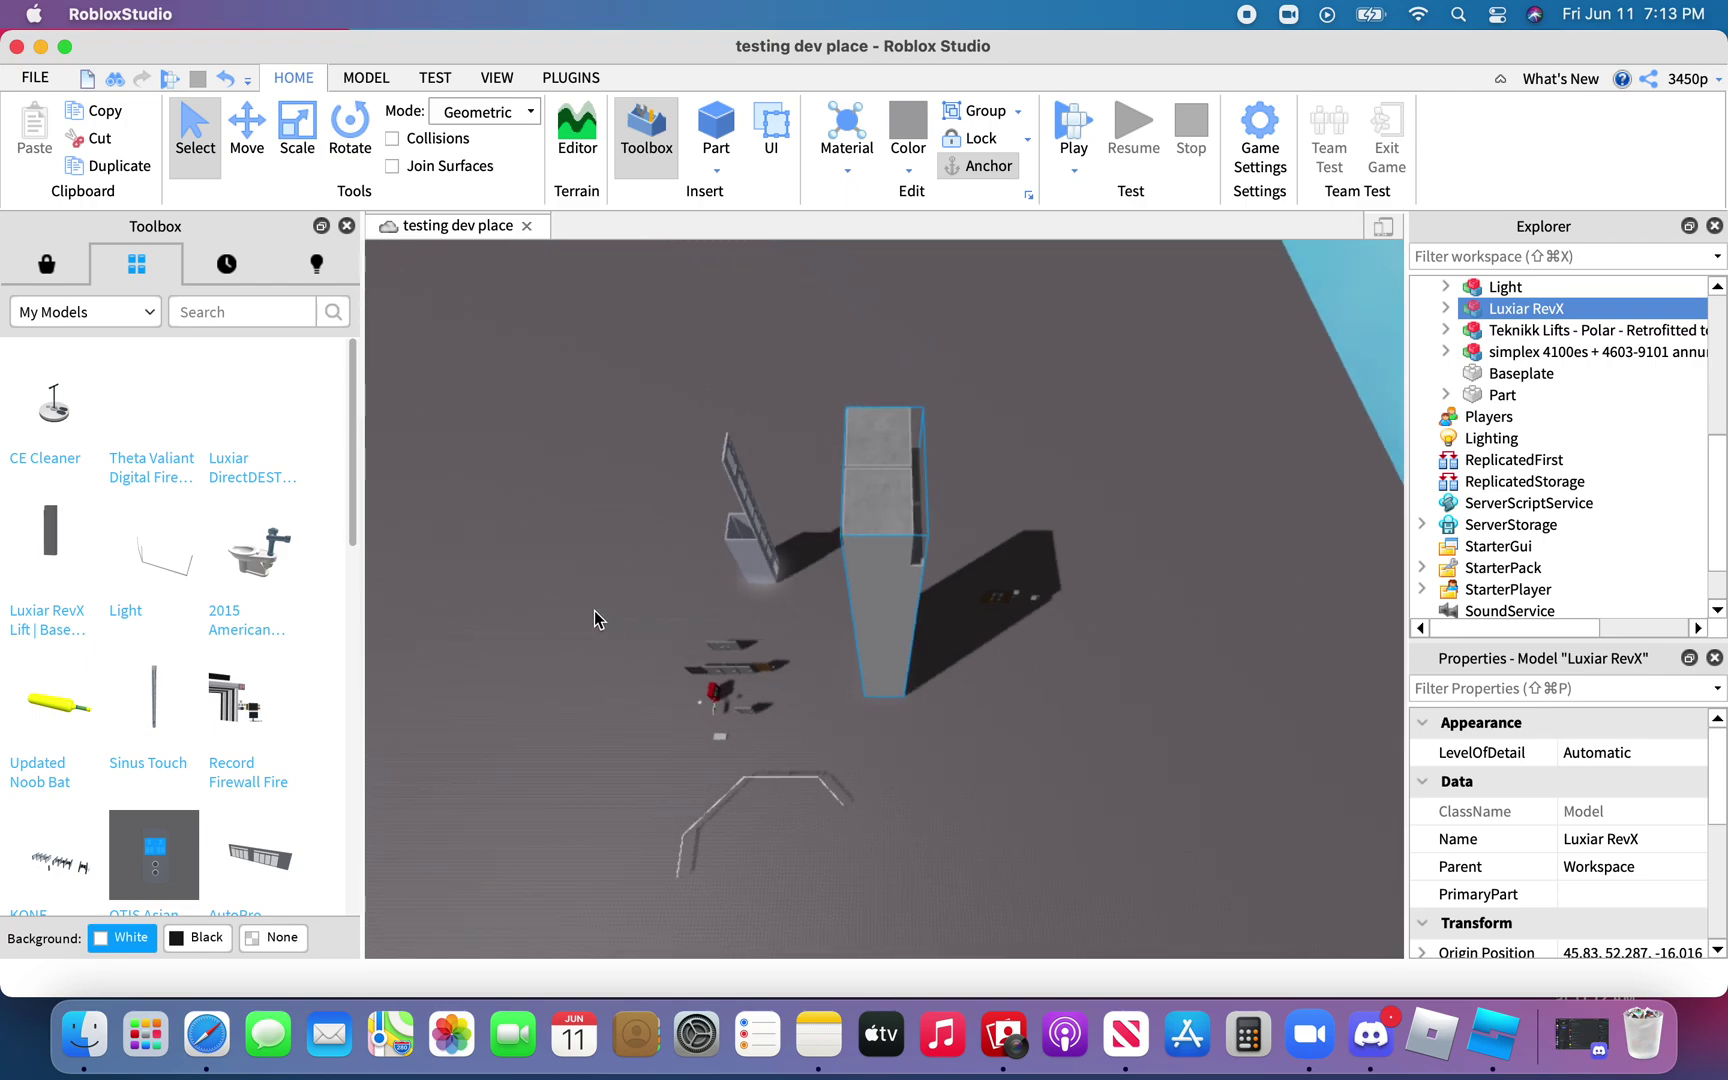
Rotate the inserted Luxiar RevX model a quarter turn about its vertical axis so its lift doors face forward
{"action": "left_click", "coordinate": [350, 125]}
{"action": "left_click_drag", "start_coordinate": [788, 535], "coordinate": [816, 636]}
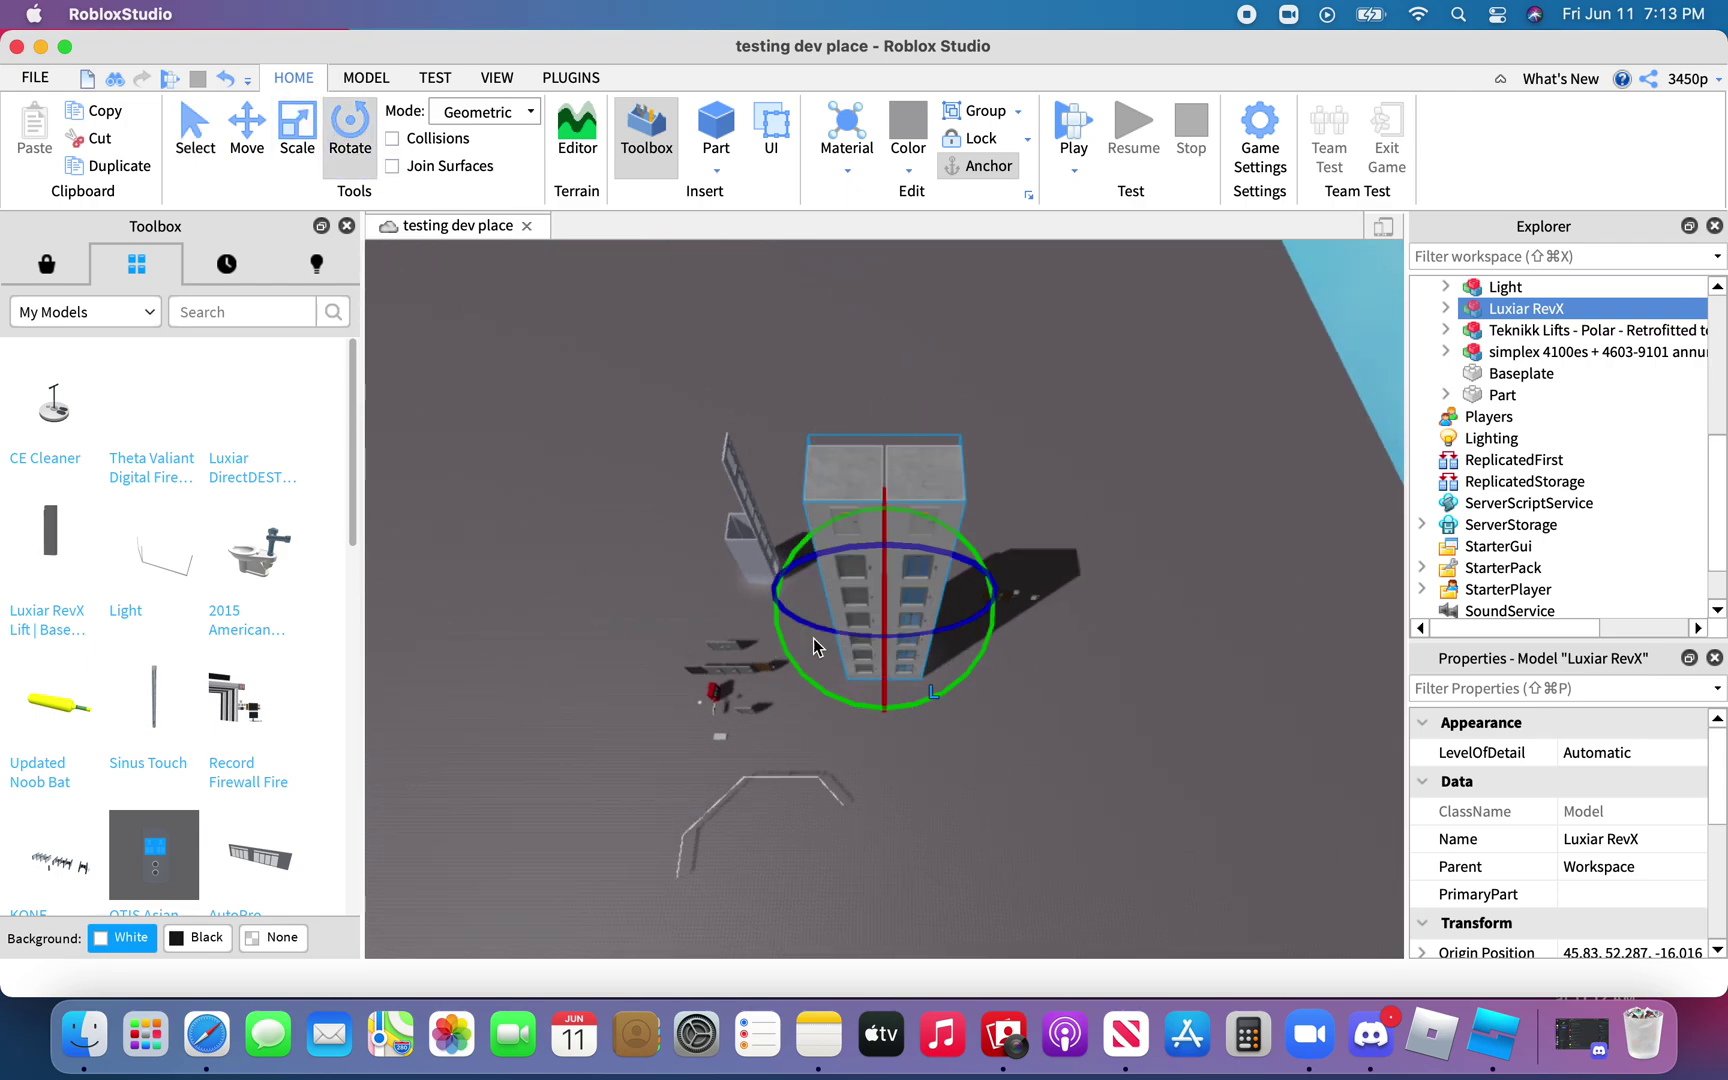
{"action": "right_click_drag", "start_coordinate": [905, 861], "coordinate": [905, 870]}
{"action": "key", "text": "w"}
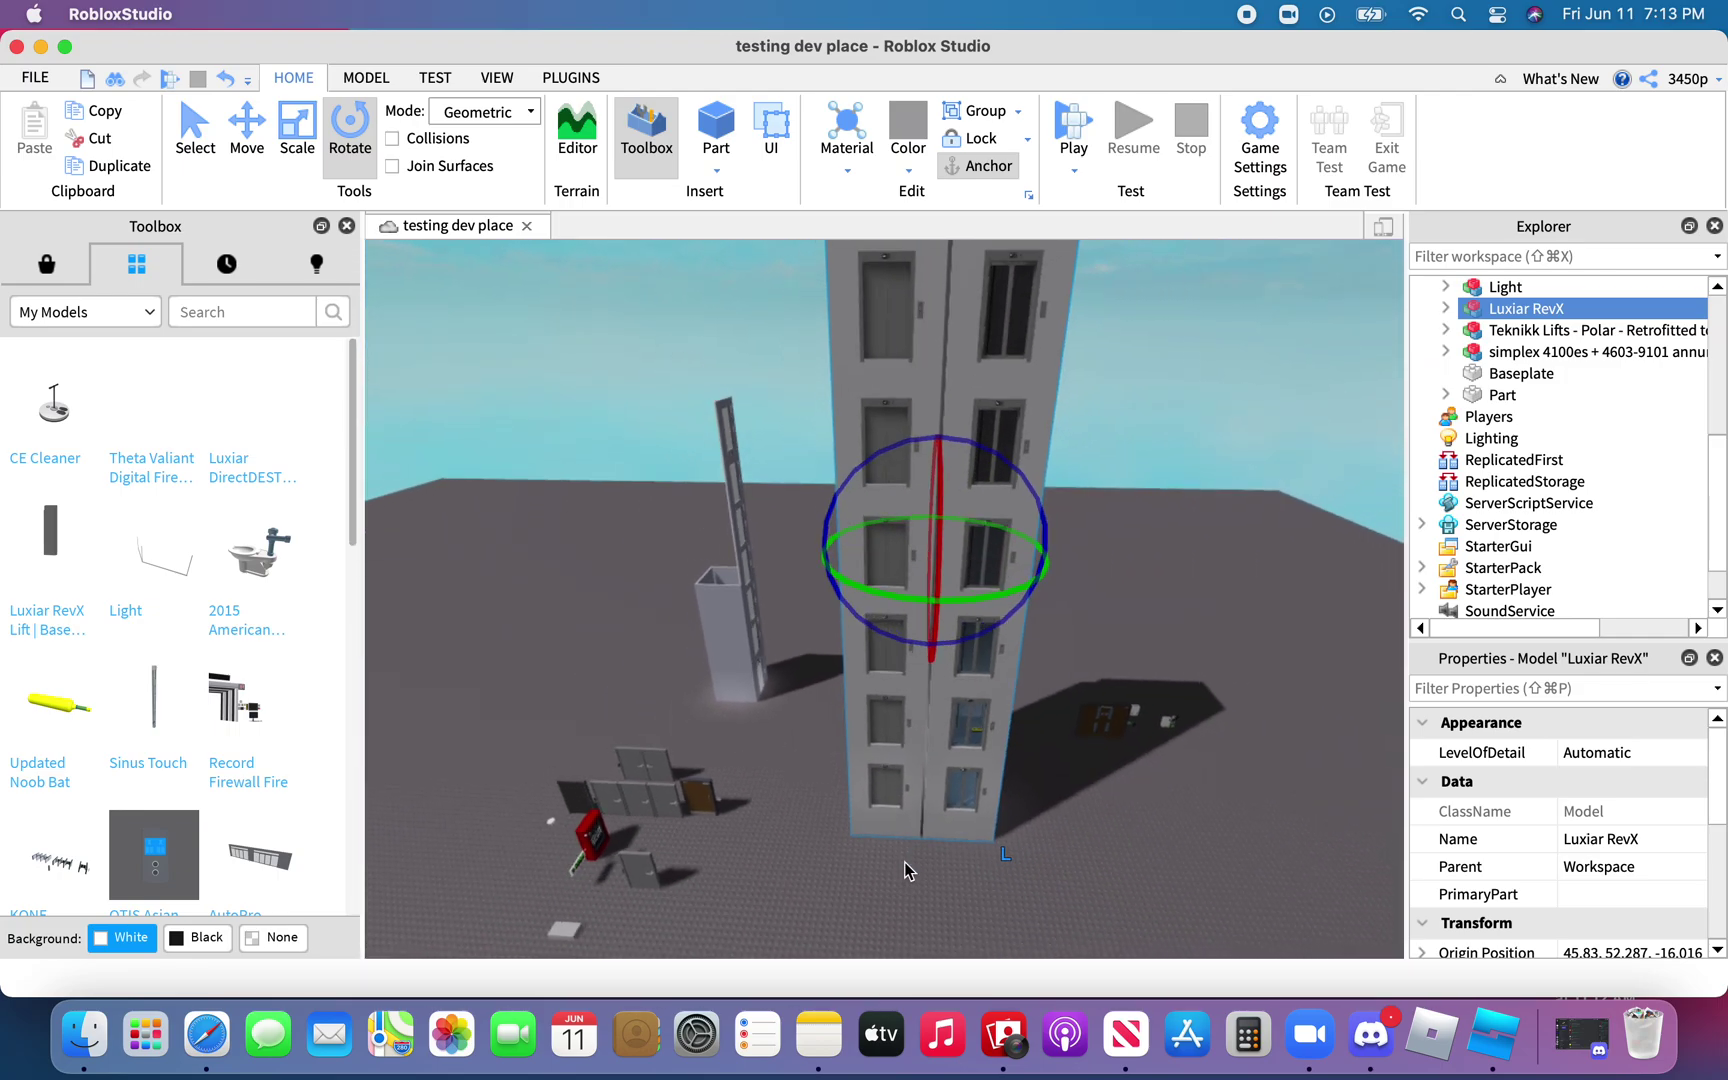
Ungroup the Luxiar RevX model and delete its Luxiar RevX Lift | Base Model, keeping the Glass Doors lift
{"action": "key", "text": "super+u"}
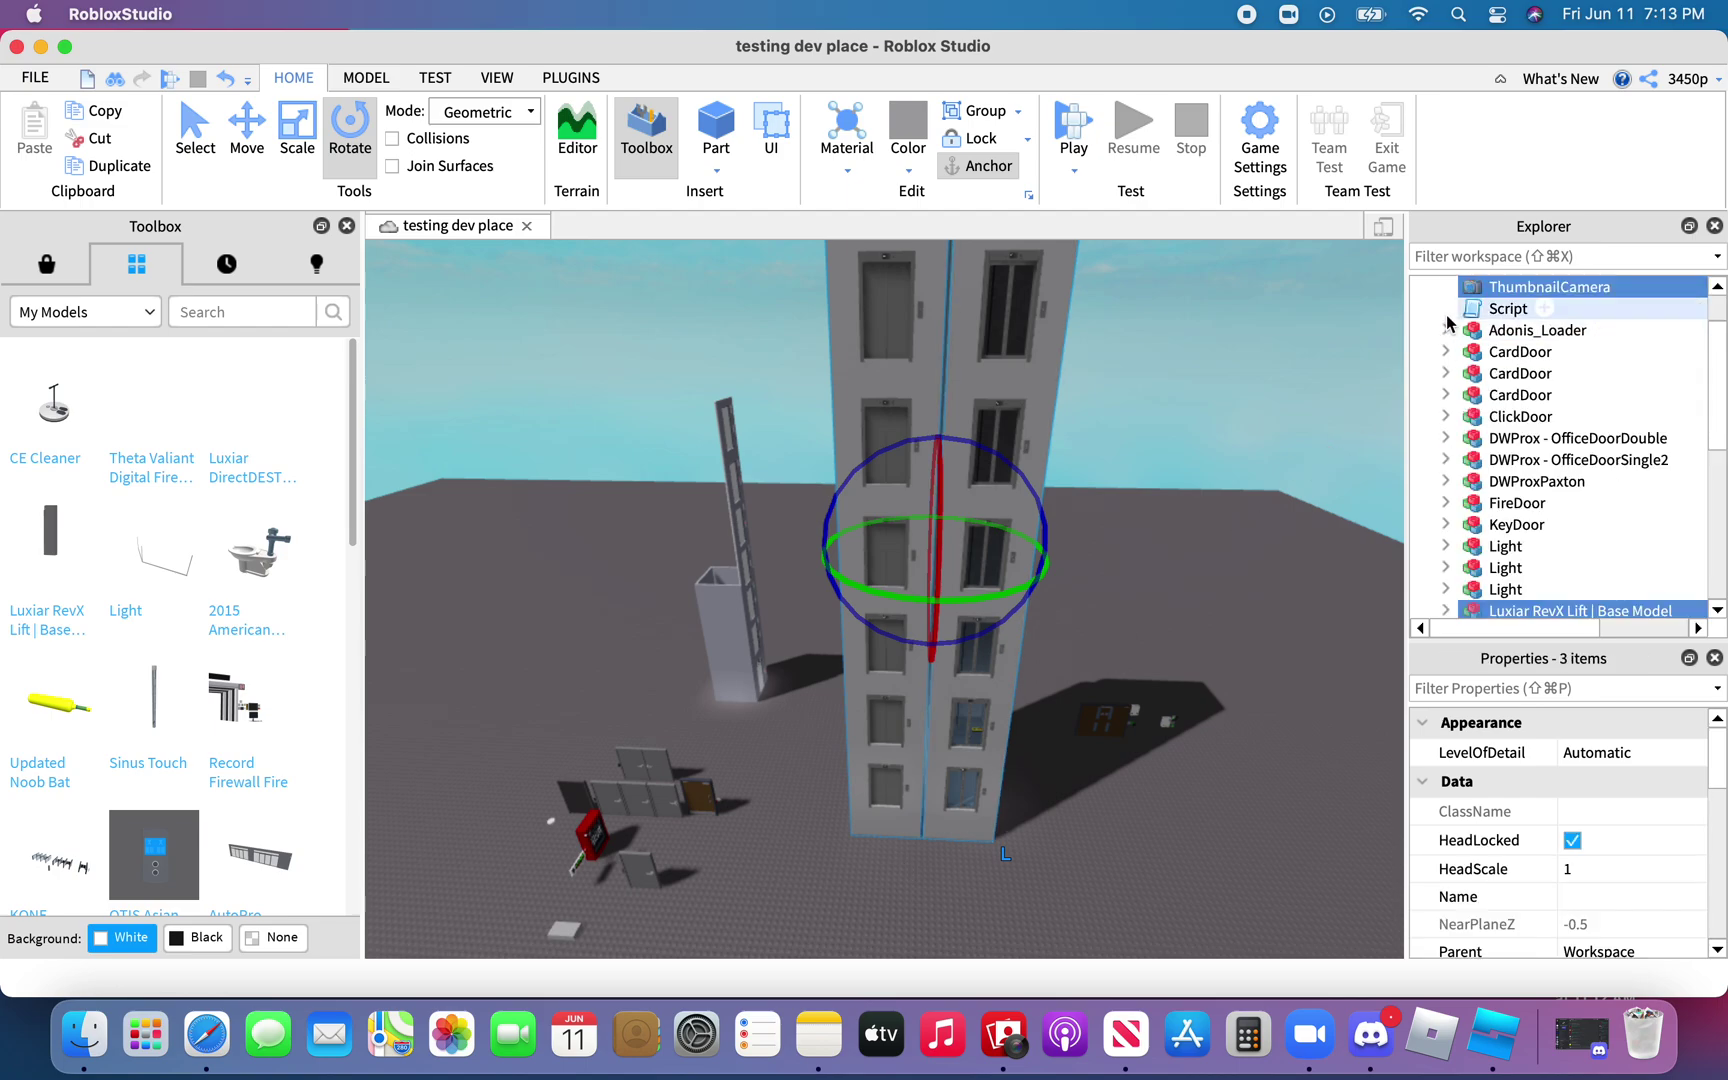
{"action": "scroll", "coordinate": [1490, 480], "scroll_direction": "down", "scroll_amount": 3}
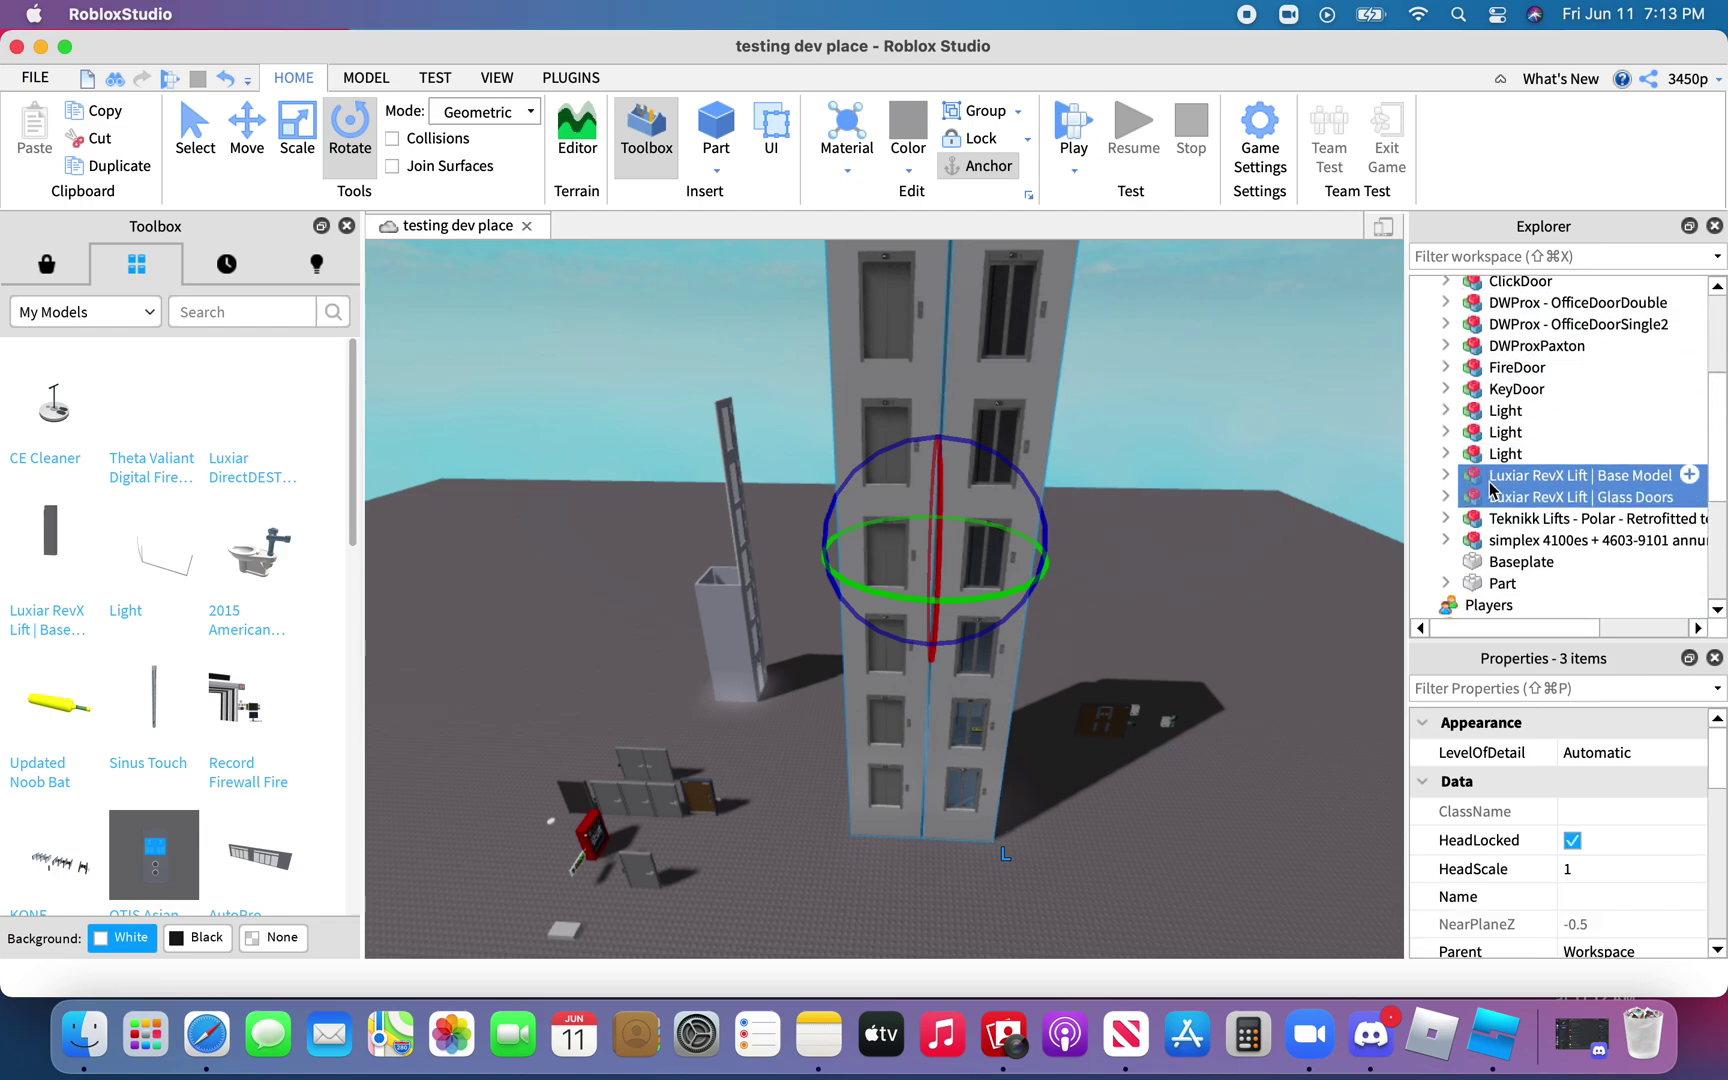
{"action": "left_click", "coordinate": [1490, 495], "text": "super"}
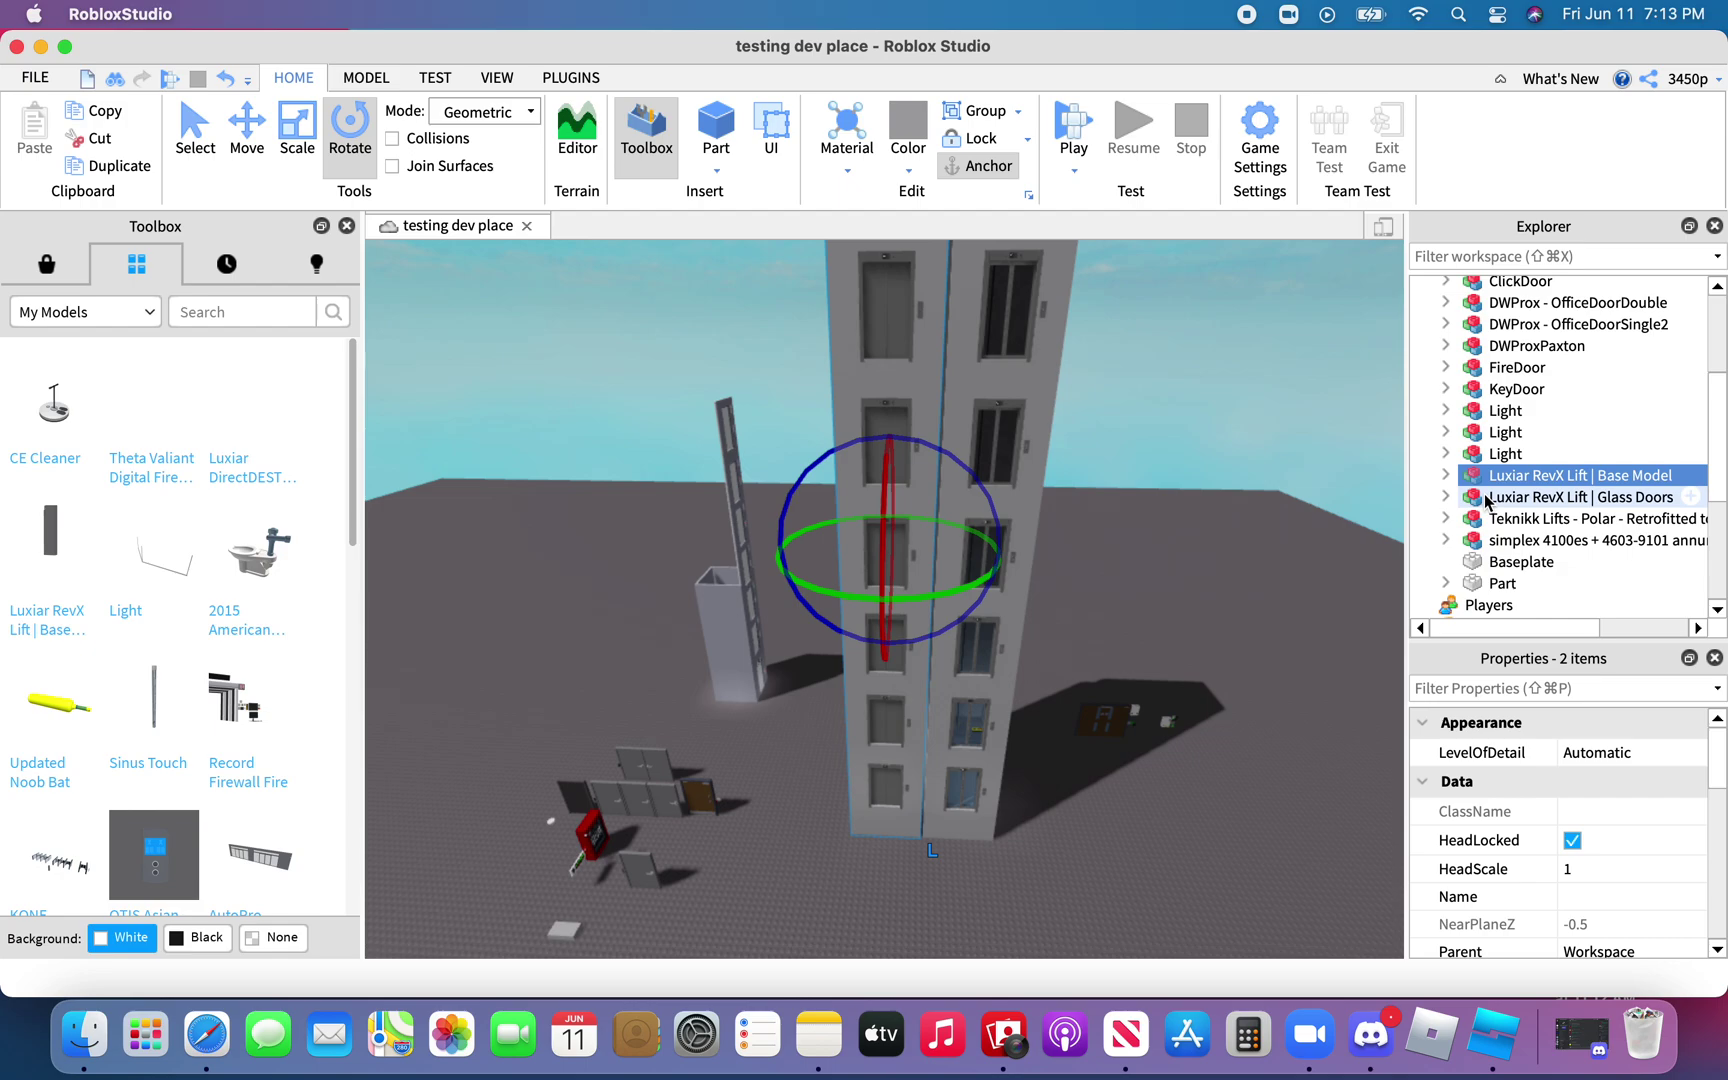
{"action": "key", "text": "Delete"}
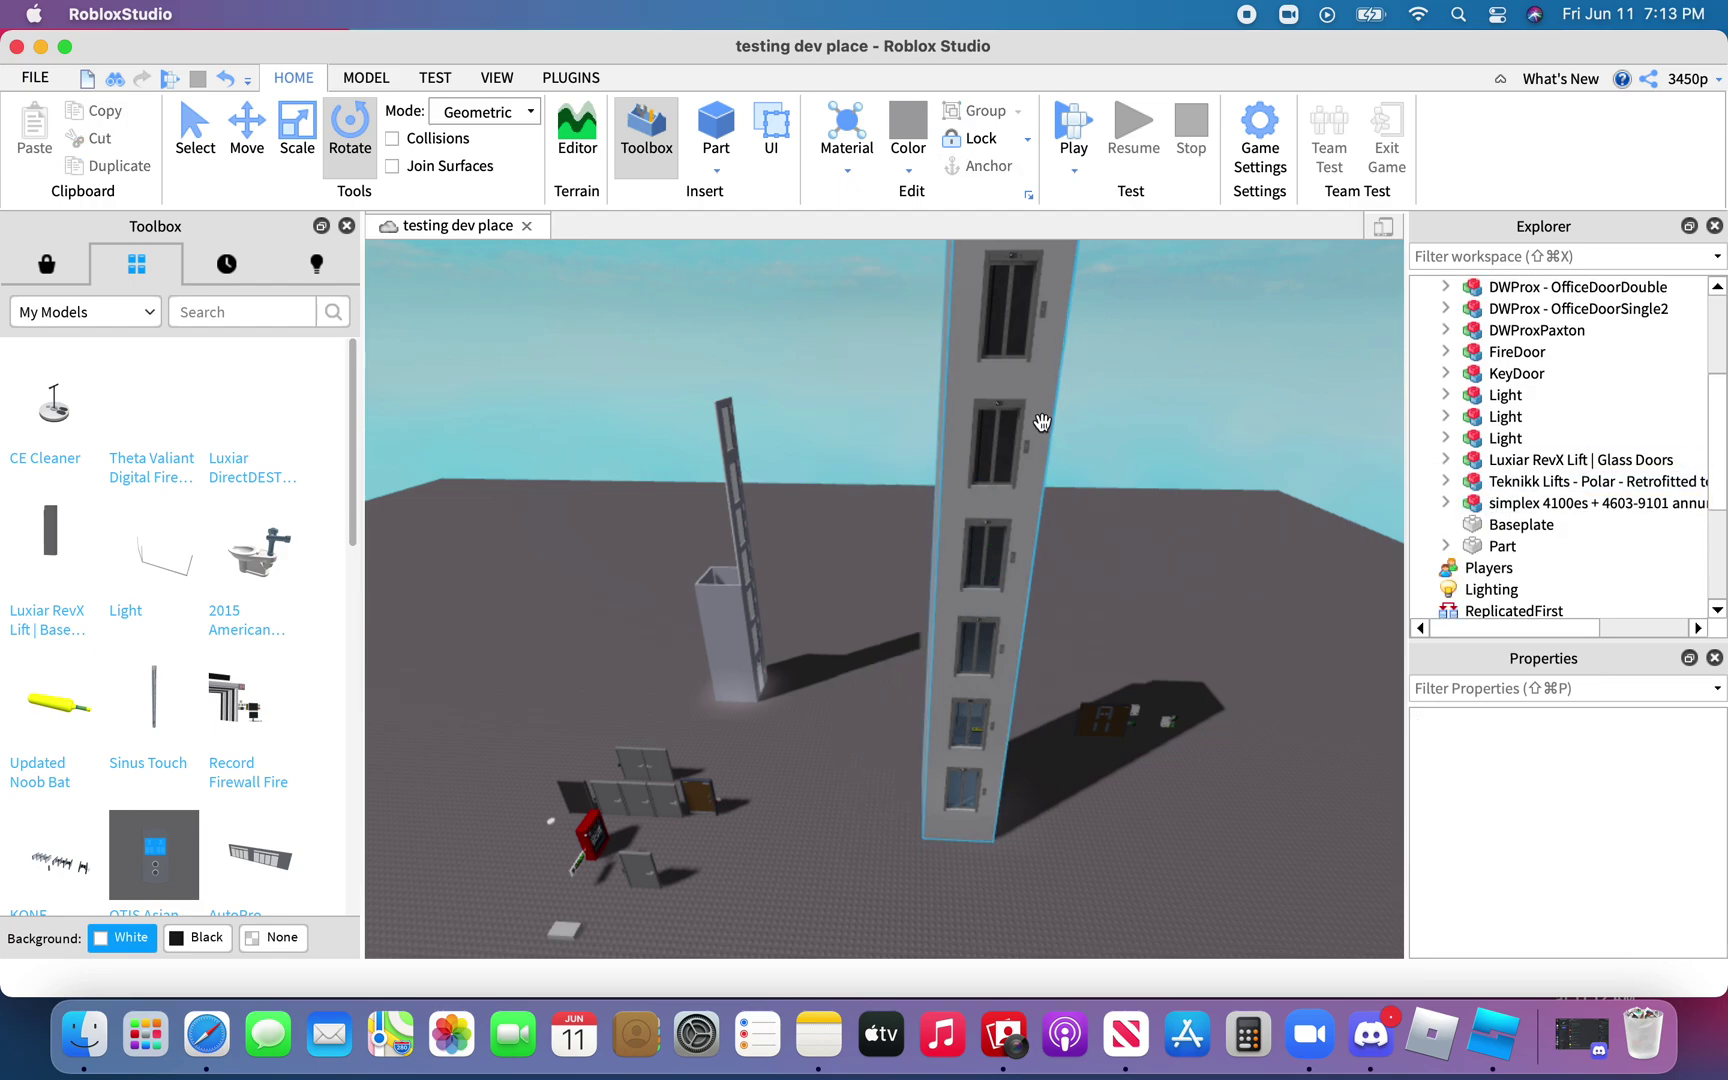
Move the Glass Doors lift across the baseplate towards the existing doors and expand its contents
{"action": "left_click", "coordinate": [1008, 460]}
{"action": "left_click_drag", "start_coordinate": [1008, 460], "coordinate": [806, 912]}
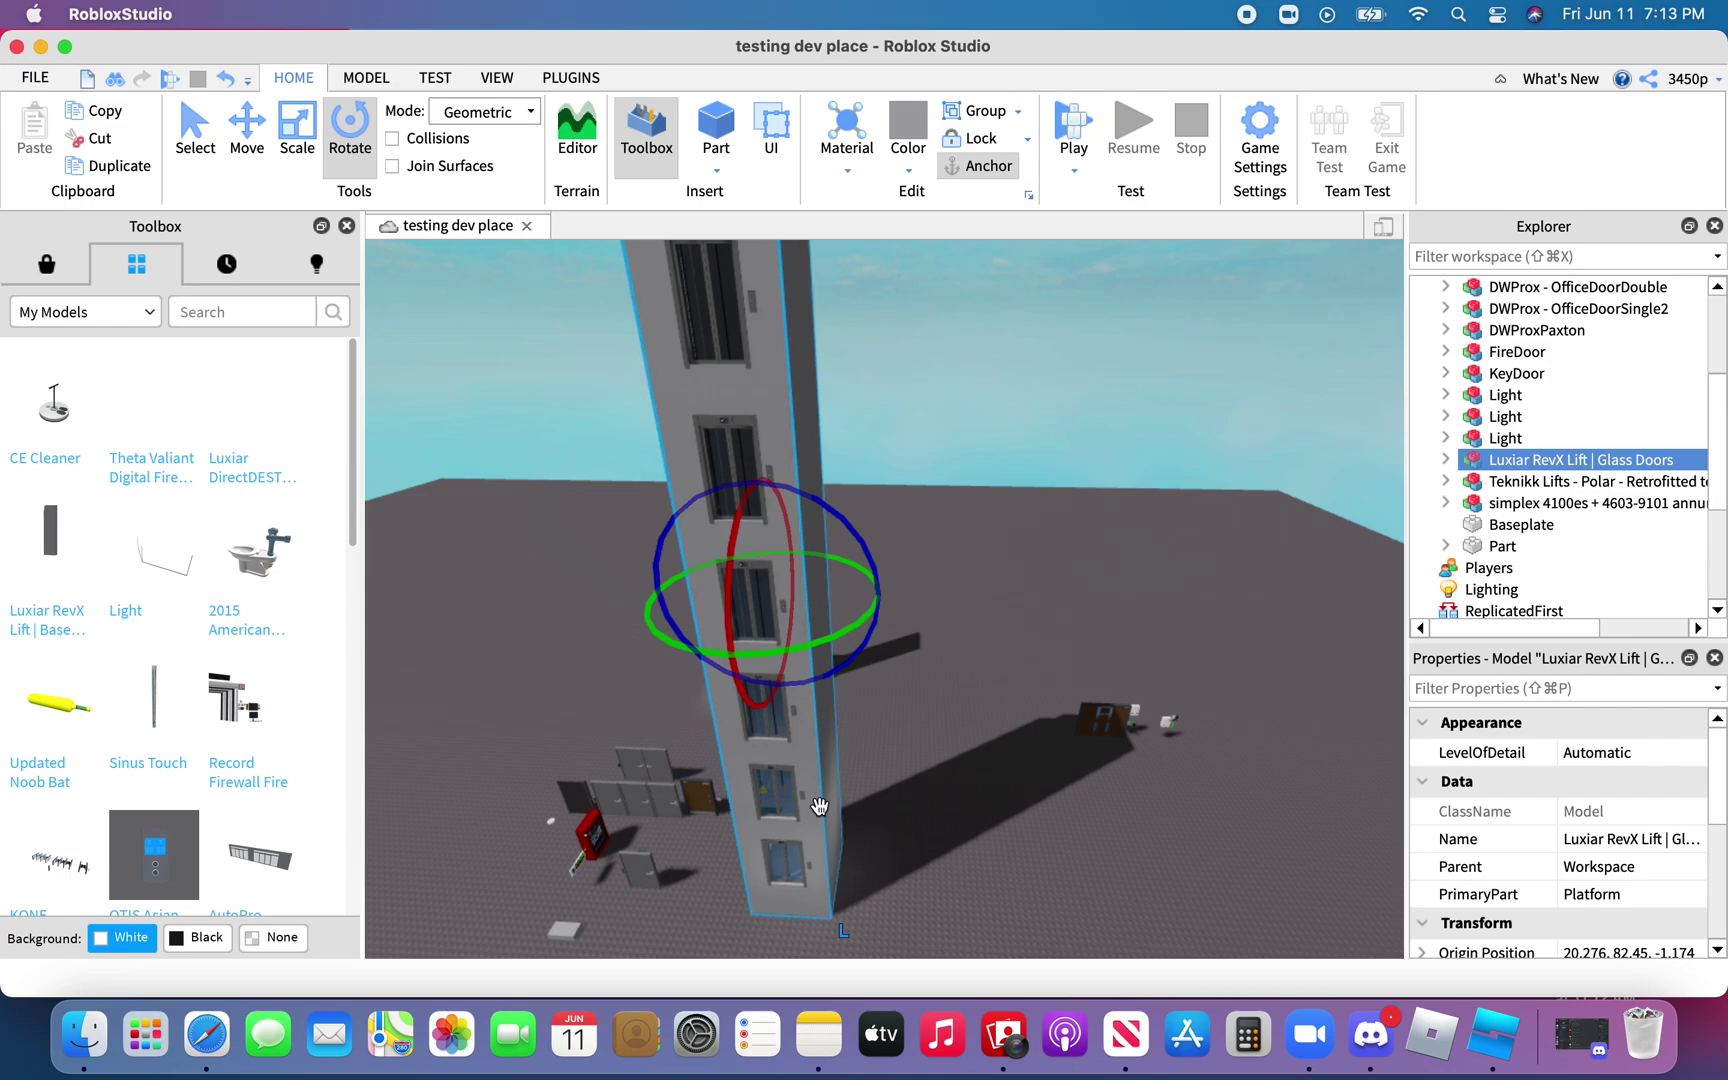
{"action": "left_click", "coordinate": [1445, 462]}
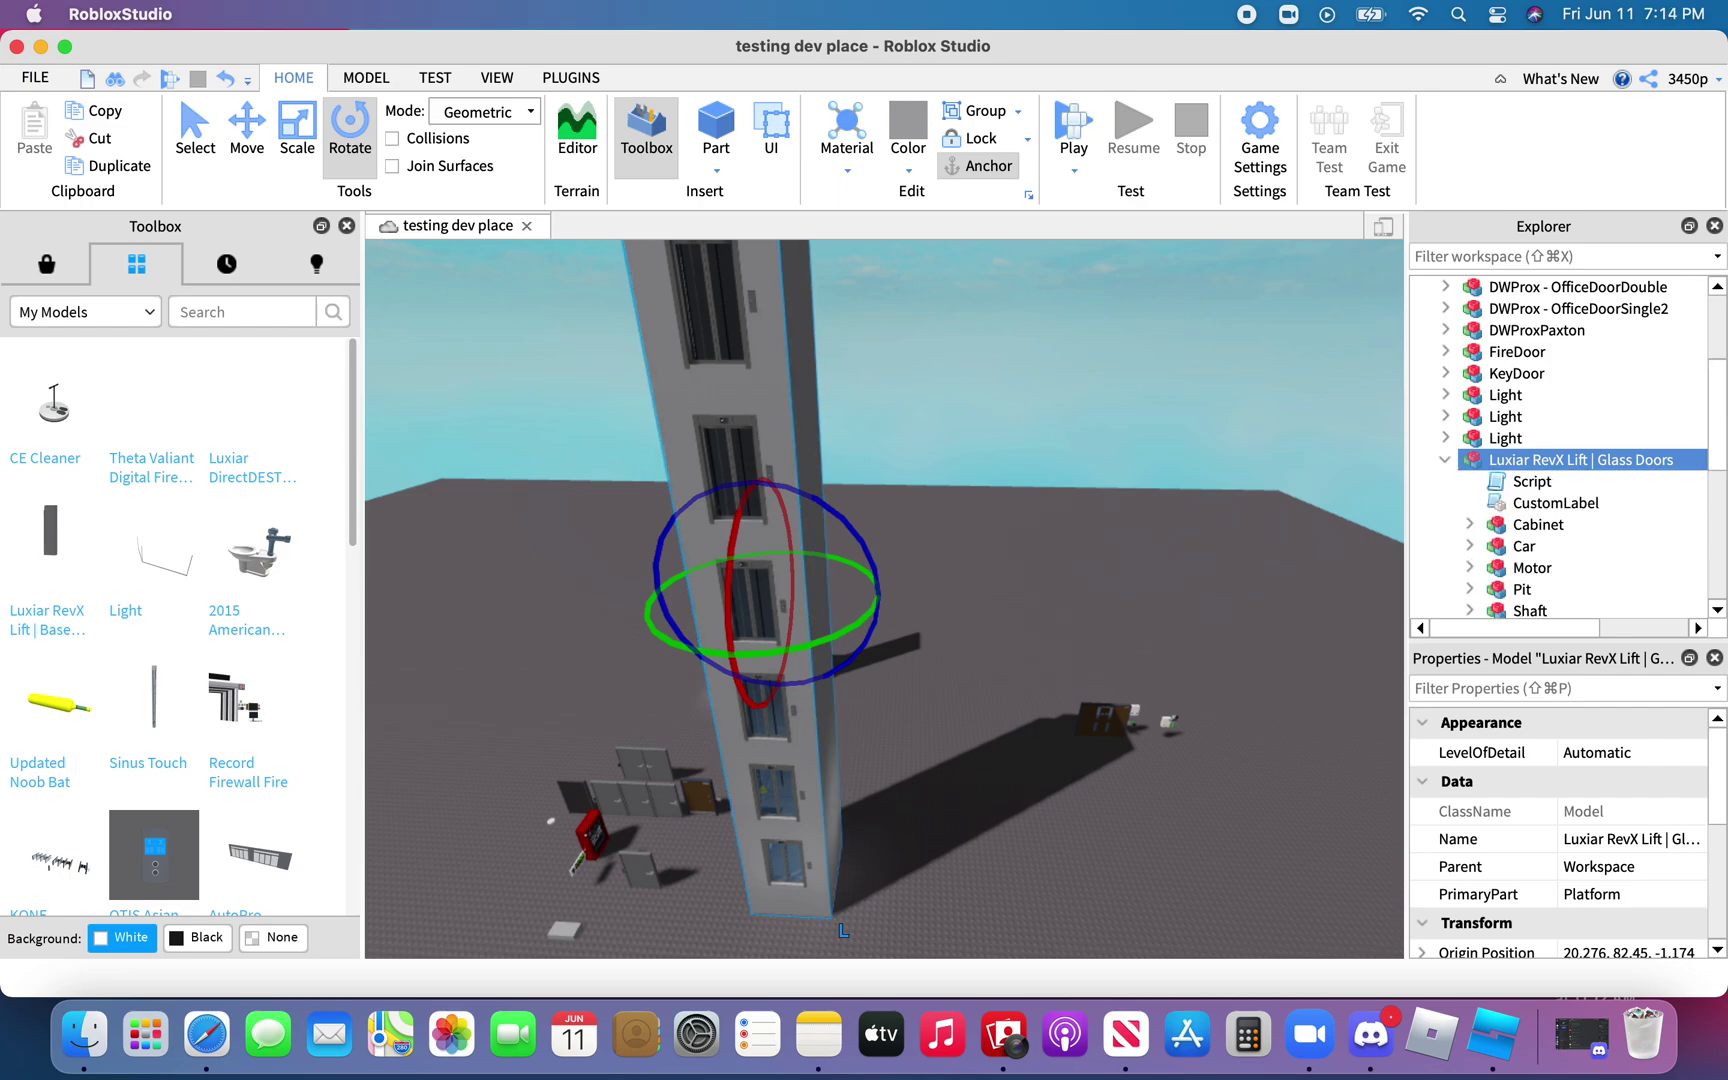
Filter the workspace objects by "call" and delete the UpCall model of floor 0 in the Glass Doors lift's shaft
{"action": "left_click", "coordinate": [1497, 484]}
{"action": "scroll", "coordinate": [1490, 520], "scroll_direction": "down", "scroll_amount": 4}
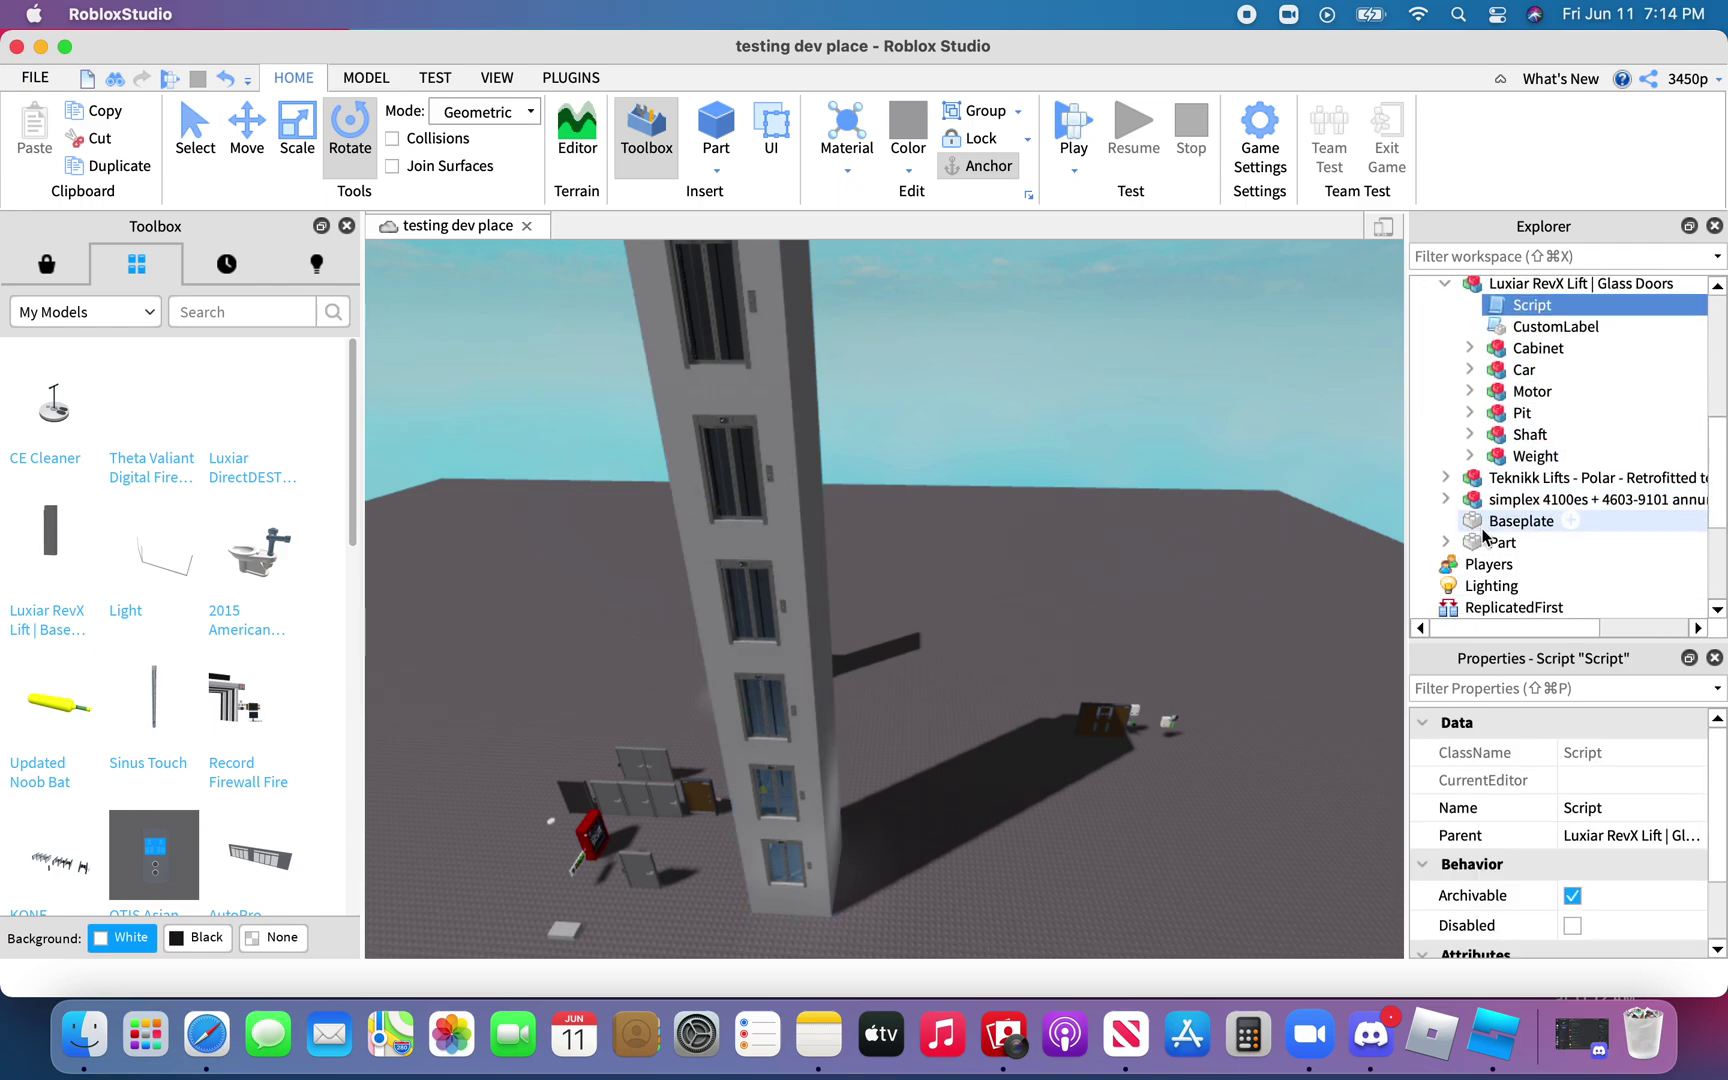
{"action": "scroll", "coordinate": [1484, 537], "scroll_direction": "up", "scroll_amount": 1}
{"action": "left_click", "coordinate": [1481, 255]}
{"action": "type", "text": "call"}
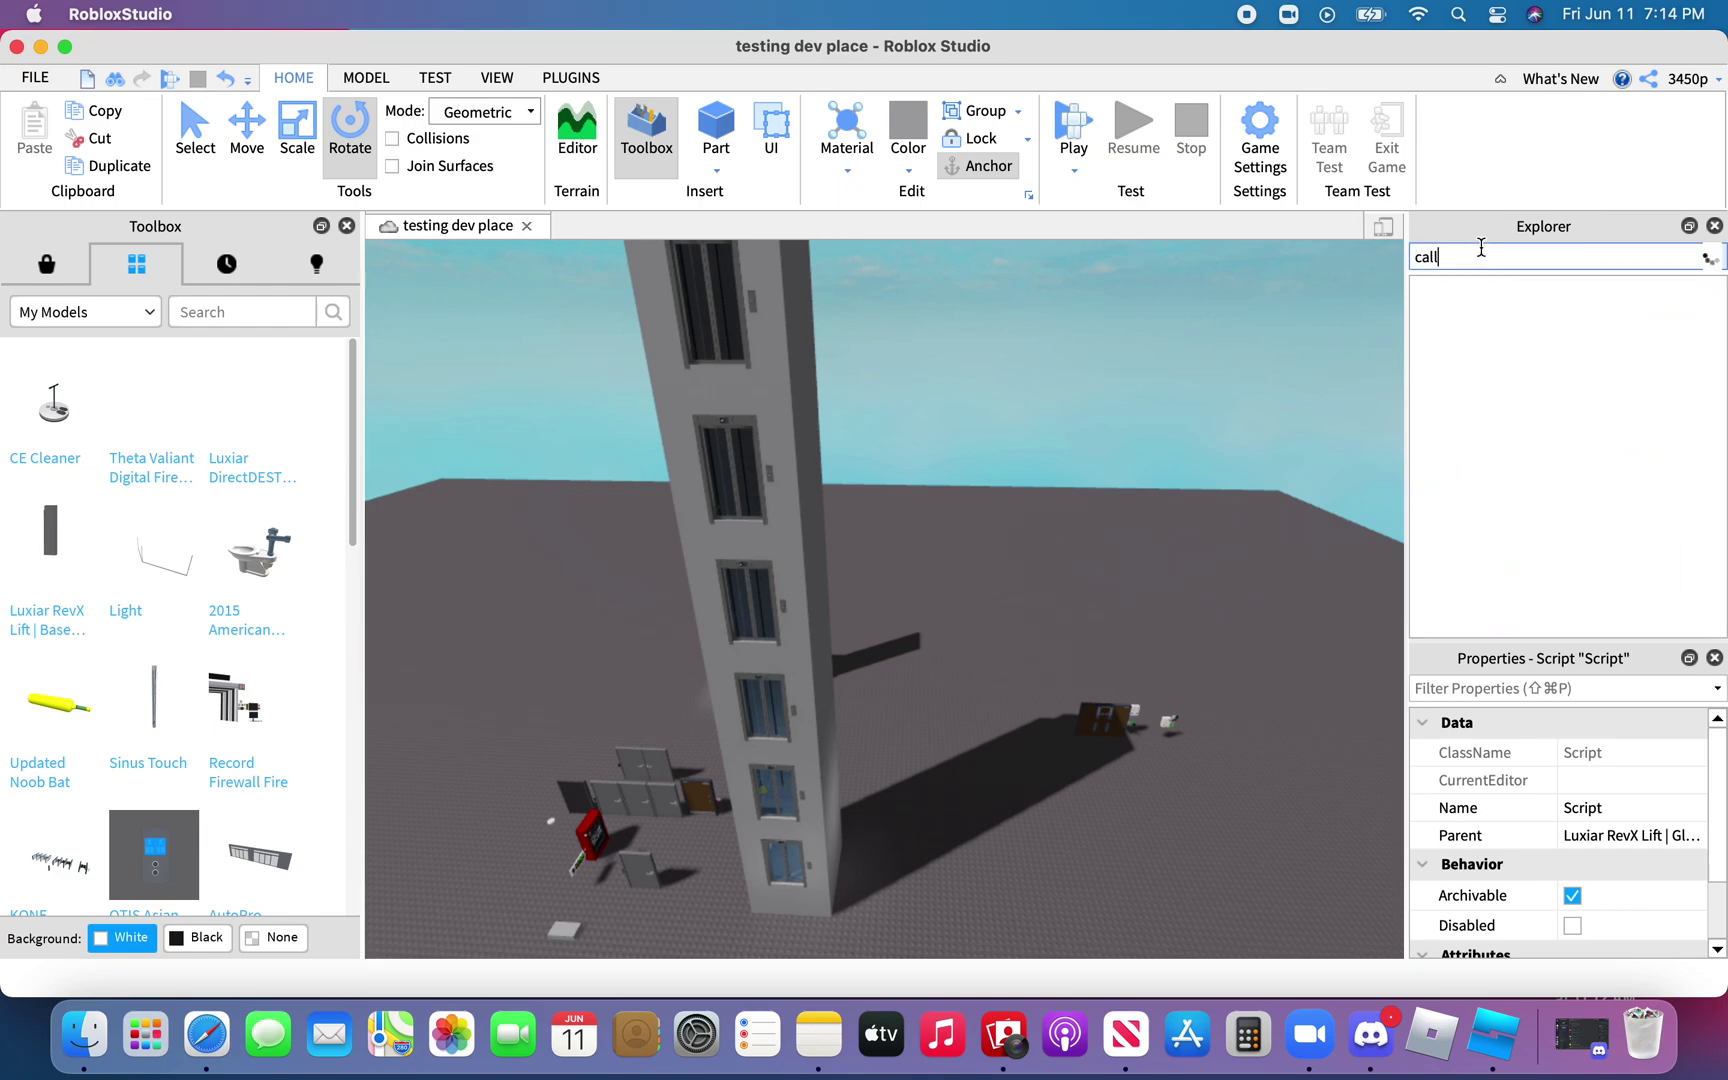
{"action": "scroll", "coordinate": [1545, 411], "scroll_direction": "down", "scroll_amount": 2}
{"action": "left_click", "coordinate": [1545, 413]}
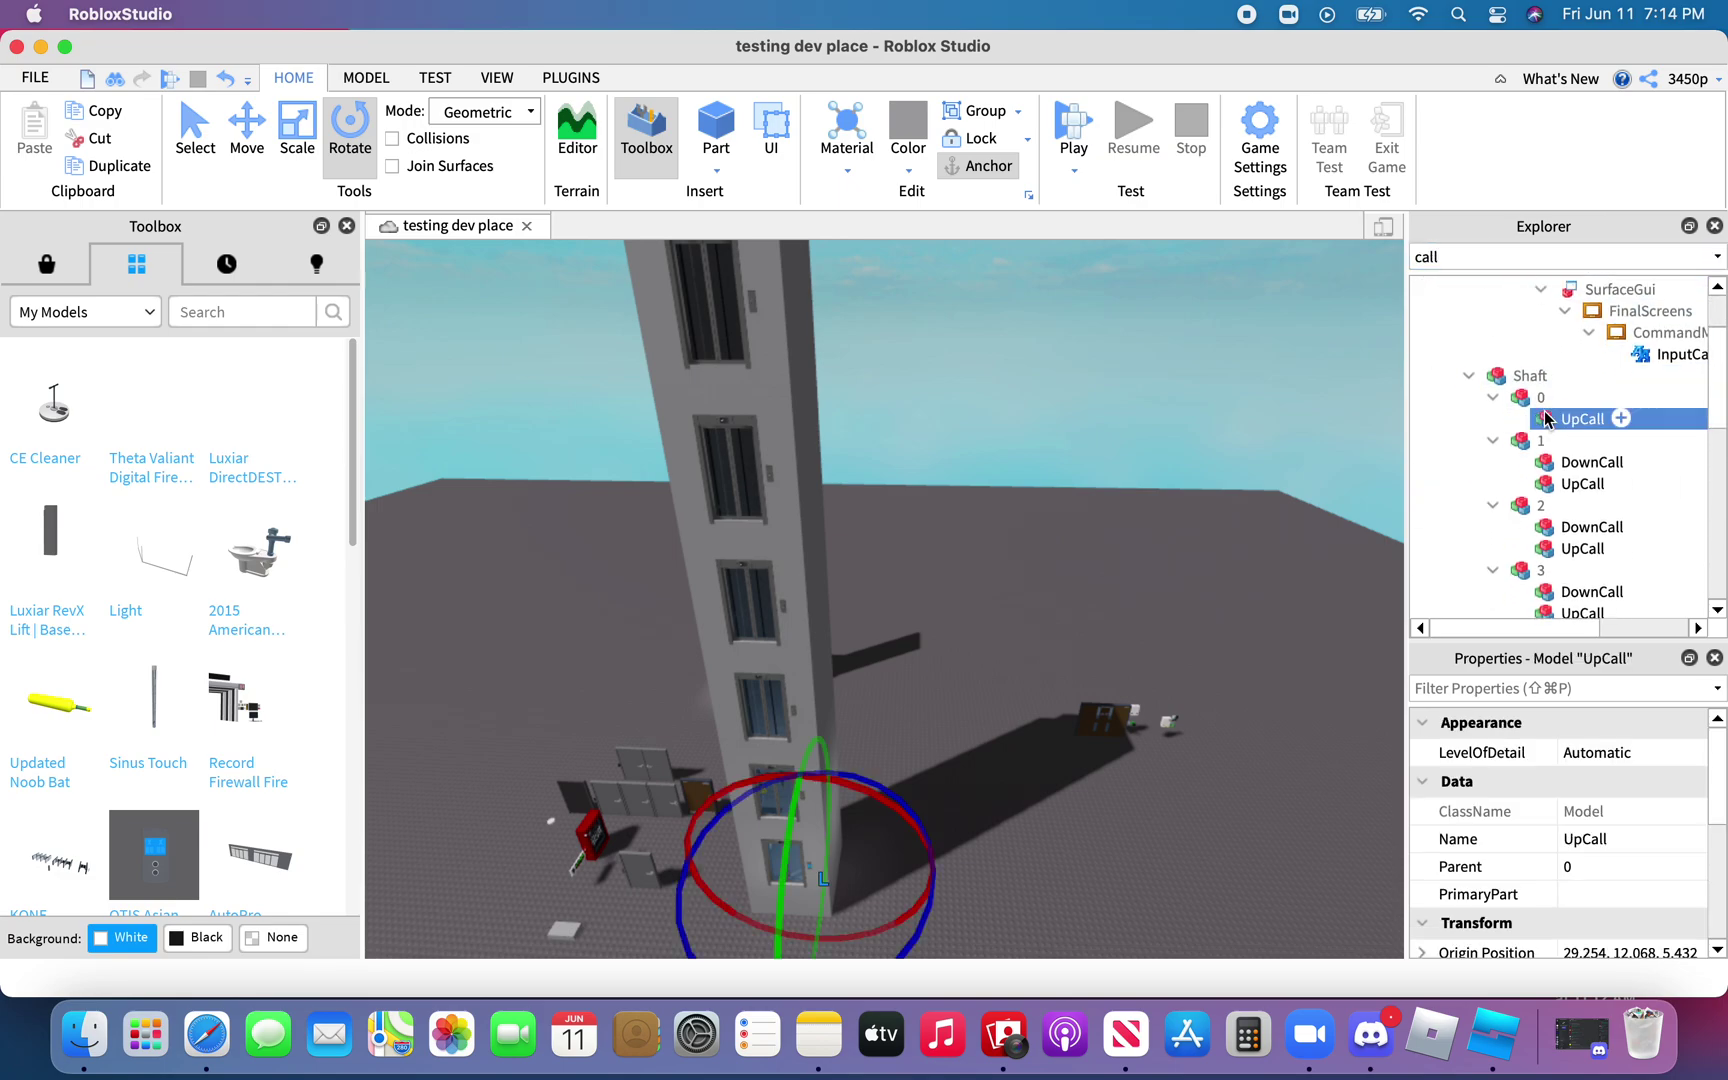
{"action": "key", "text": "Delete"}
Delete all remaining DownCall and UpCall models on floors 1 to 5 of the Glass Doors lift's shaft
{"action": "left_click", "coordinate": [1594, 462]}
{"action": "left_click", "coordinate": [1596, 485]}
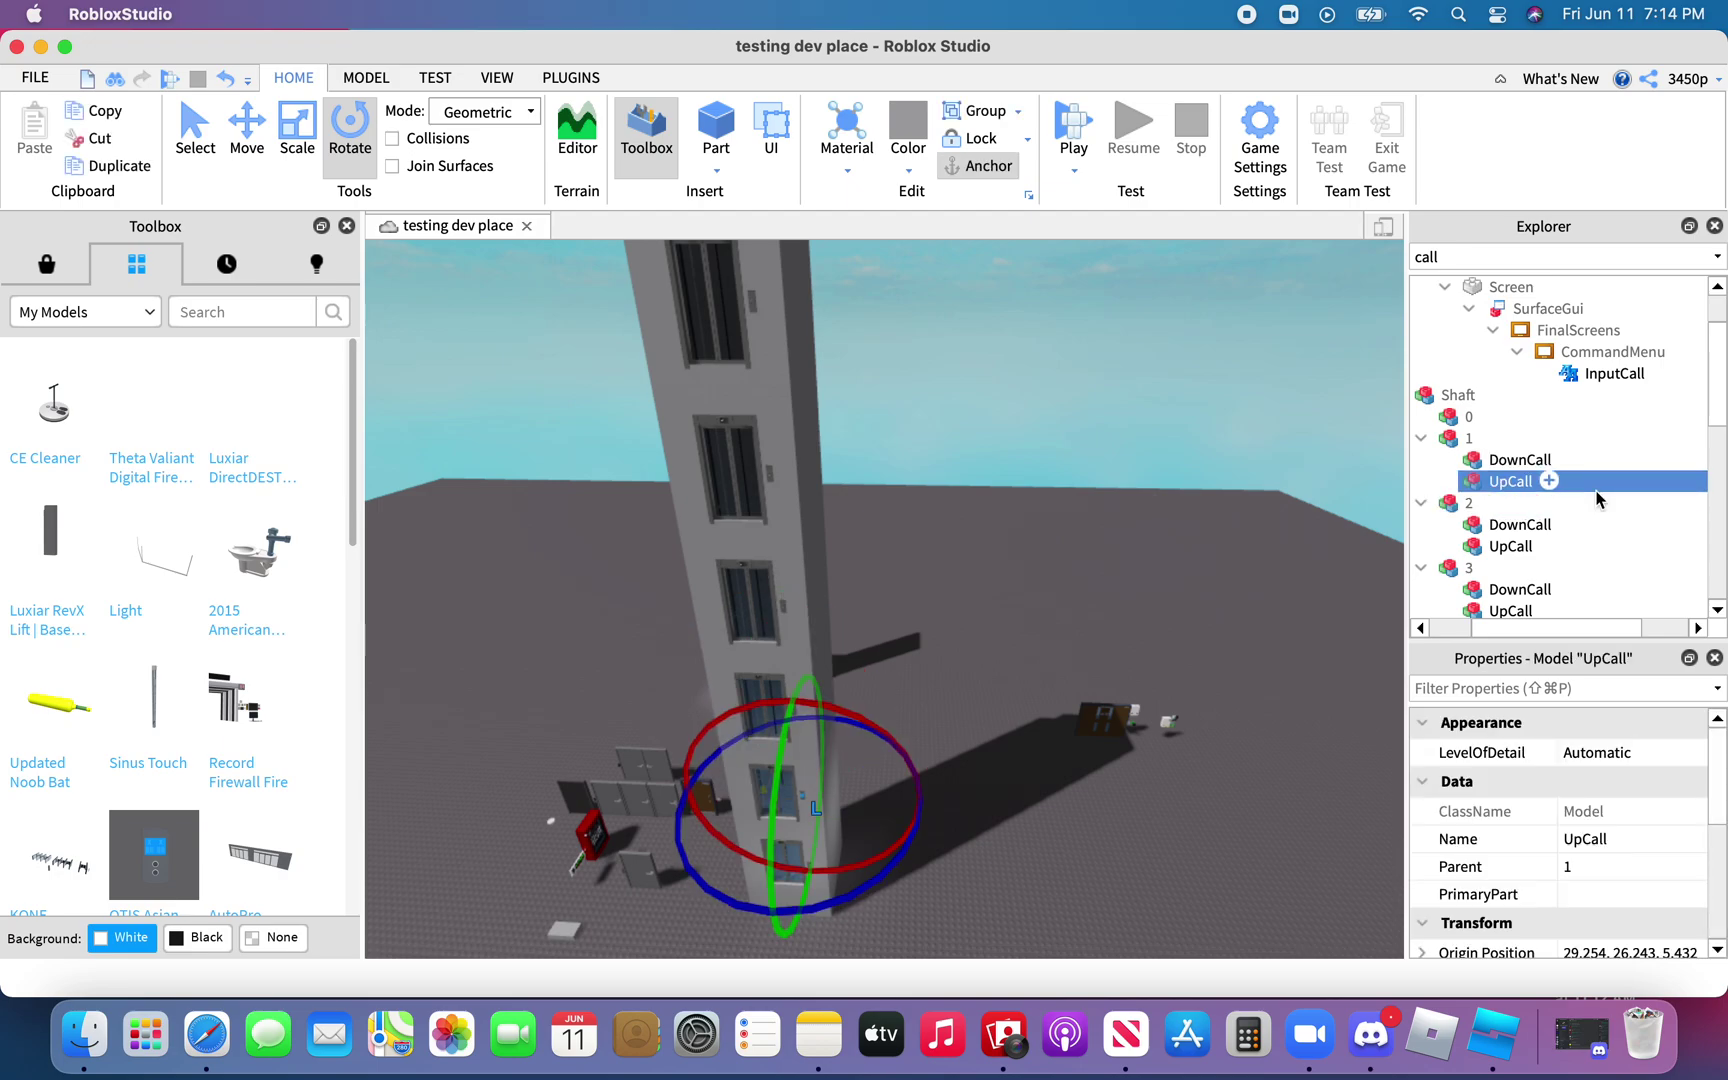
{"action": "left_click", "coordinate": [1570, 459], "text": "shift"}
{"action": "scroll", "coordinate": [1613, 440], "scroll_direction": "down", "scroll_amount": 3}
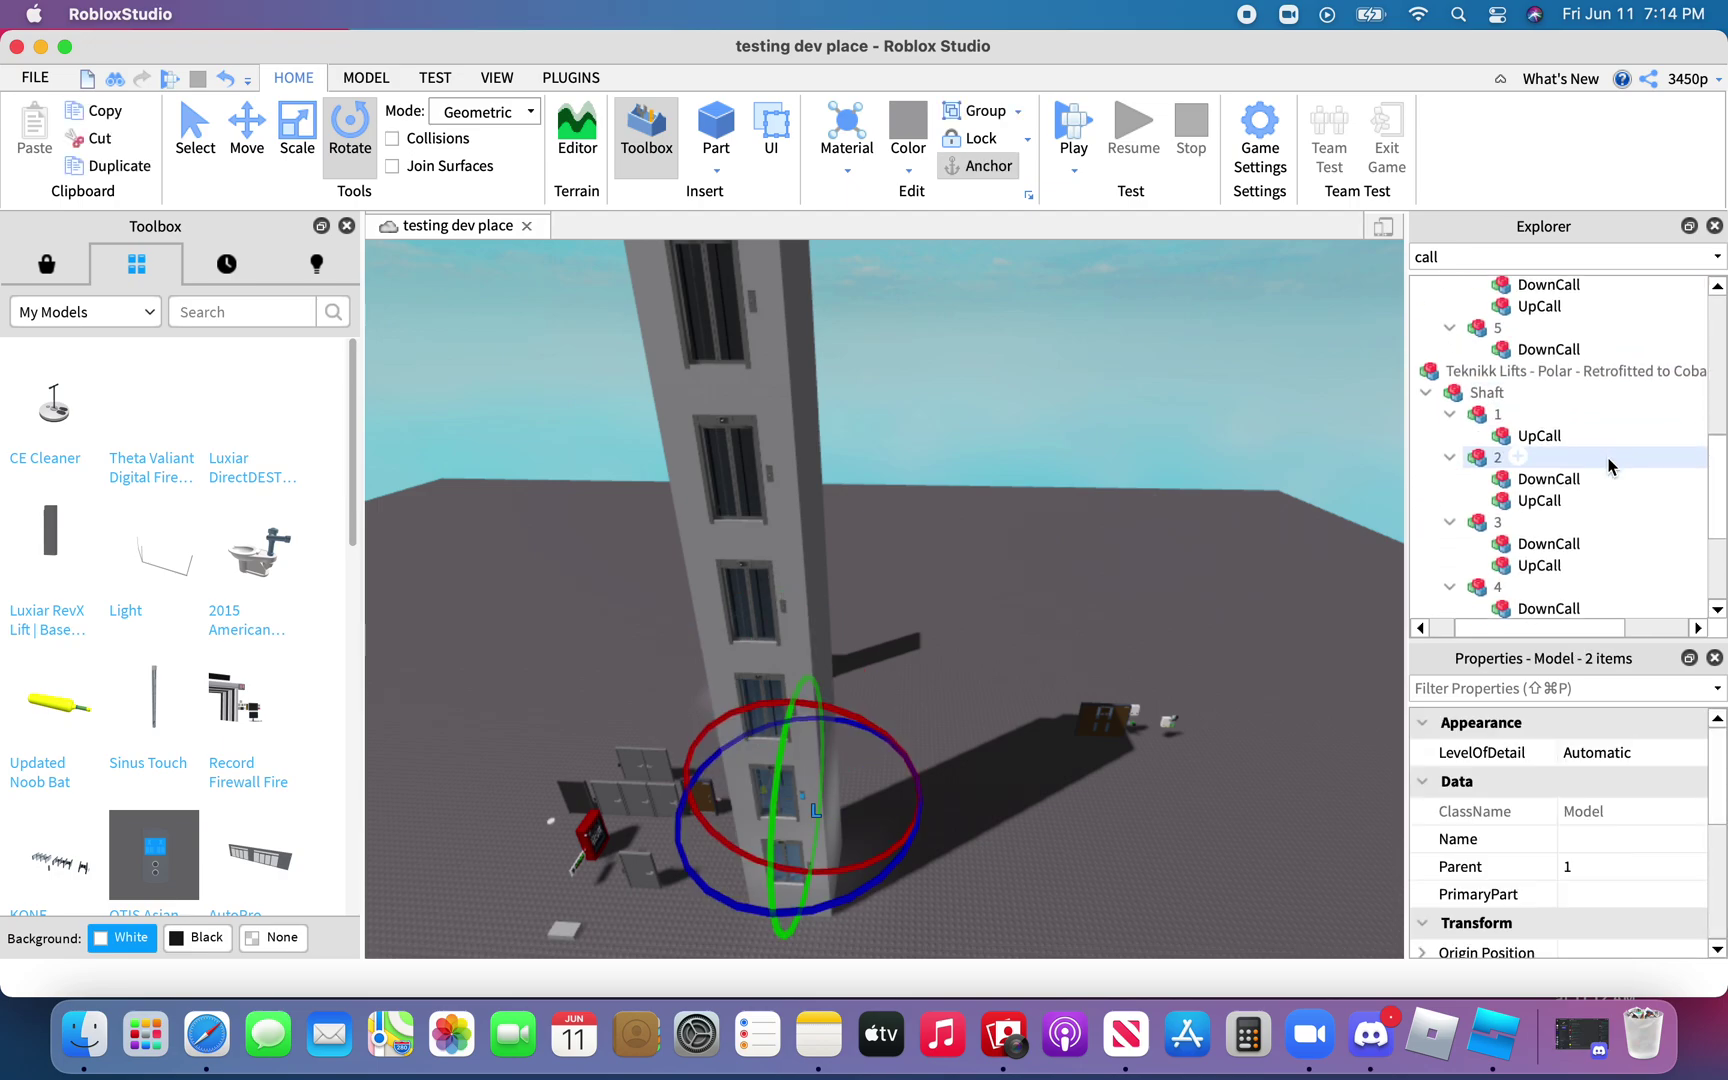
{"action": "left_click", "coordinate": [1640, 366], "text": "shift"}
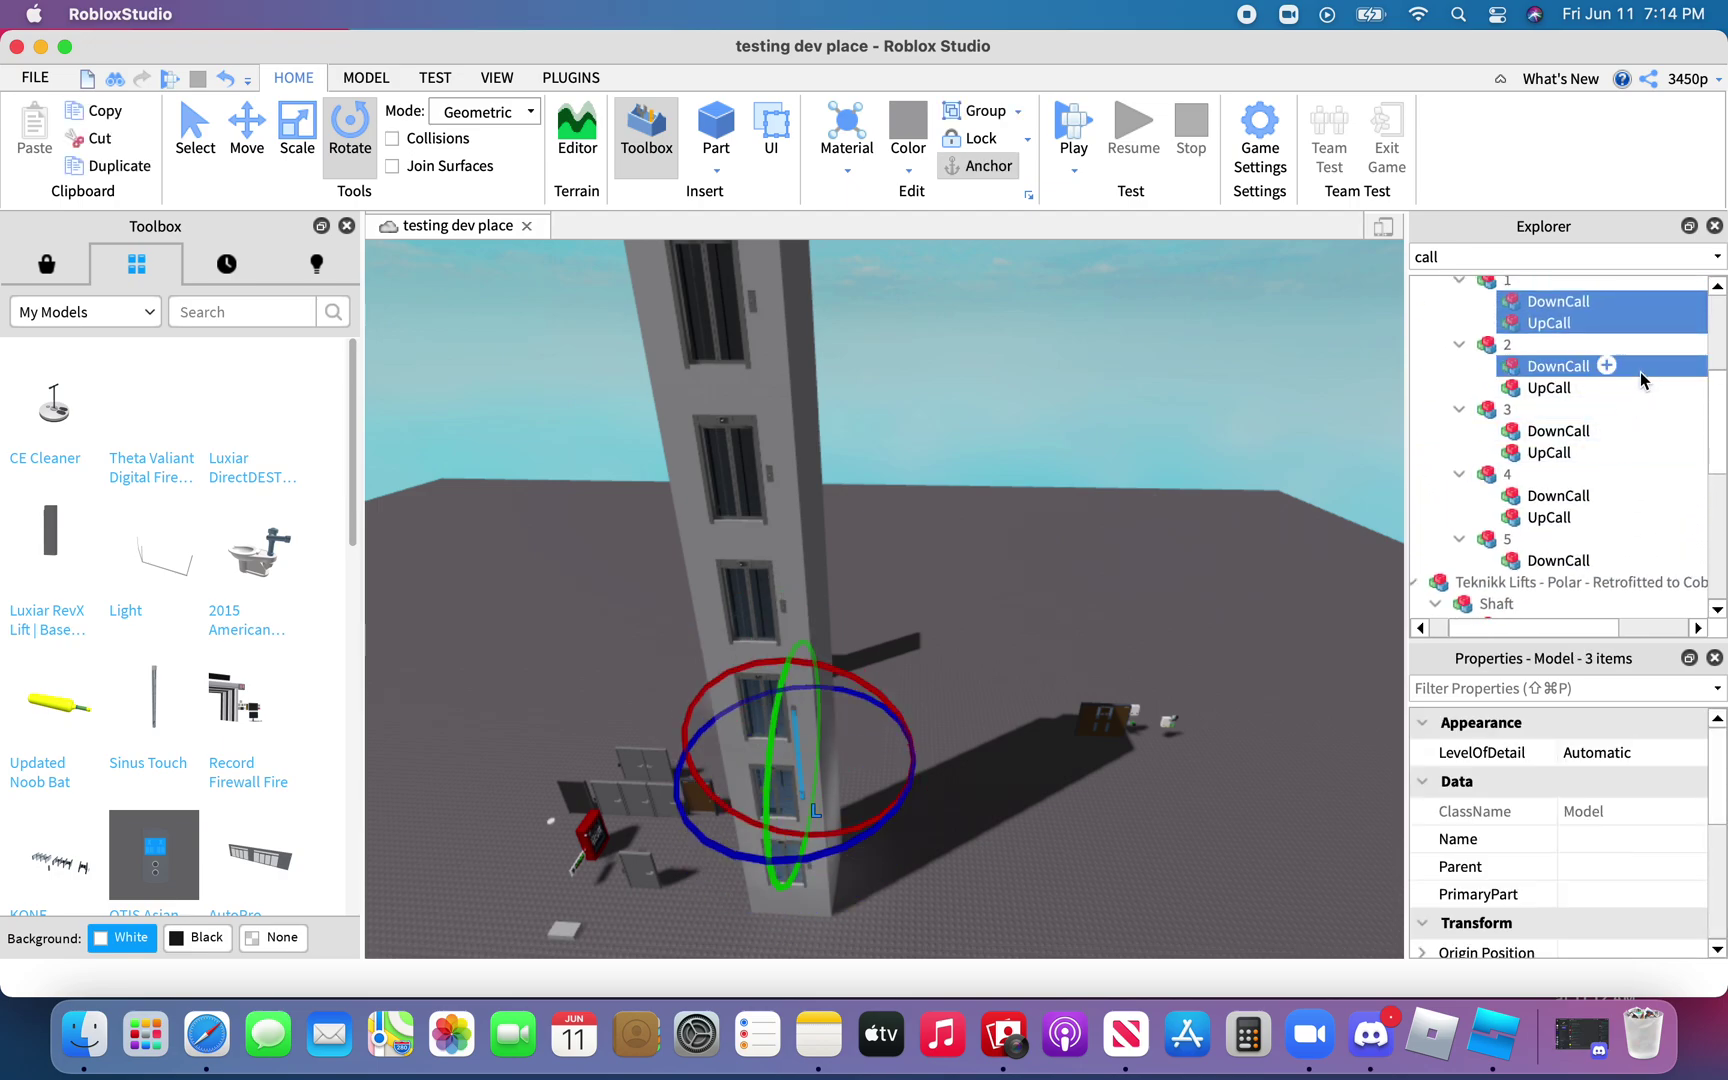
{"action": "left_click", "coordinate": [1640, 387], "text": "shift"}
{"action": "left_click", "coordinate": [1632, 430], "text": "shift"}
{"action": "left_click", "coordinate": [1629, 451], "text": "shift"}
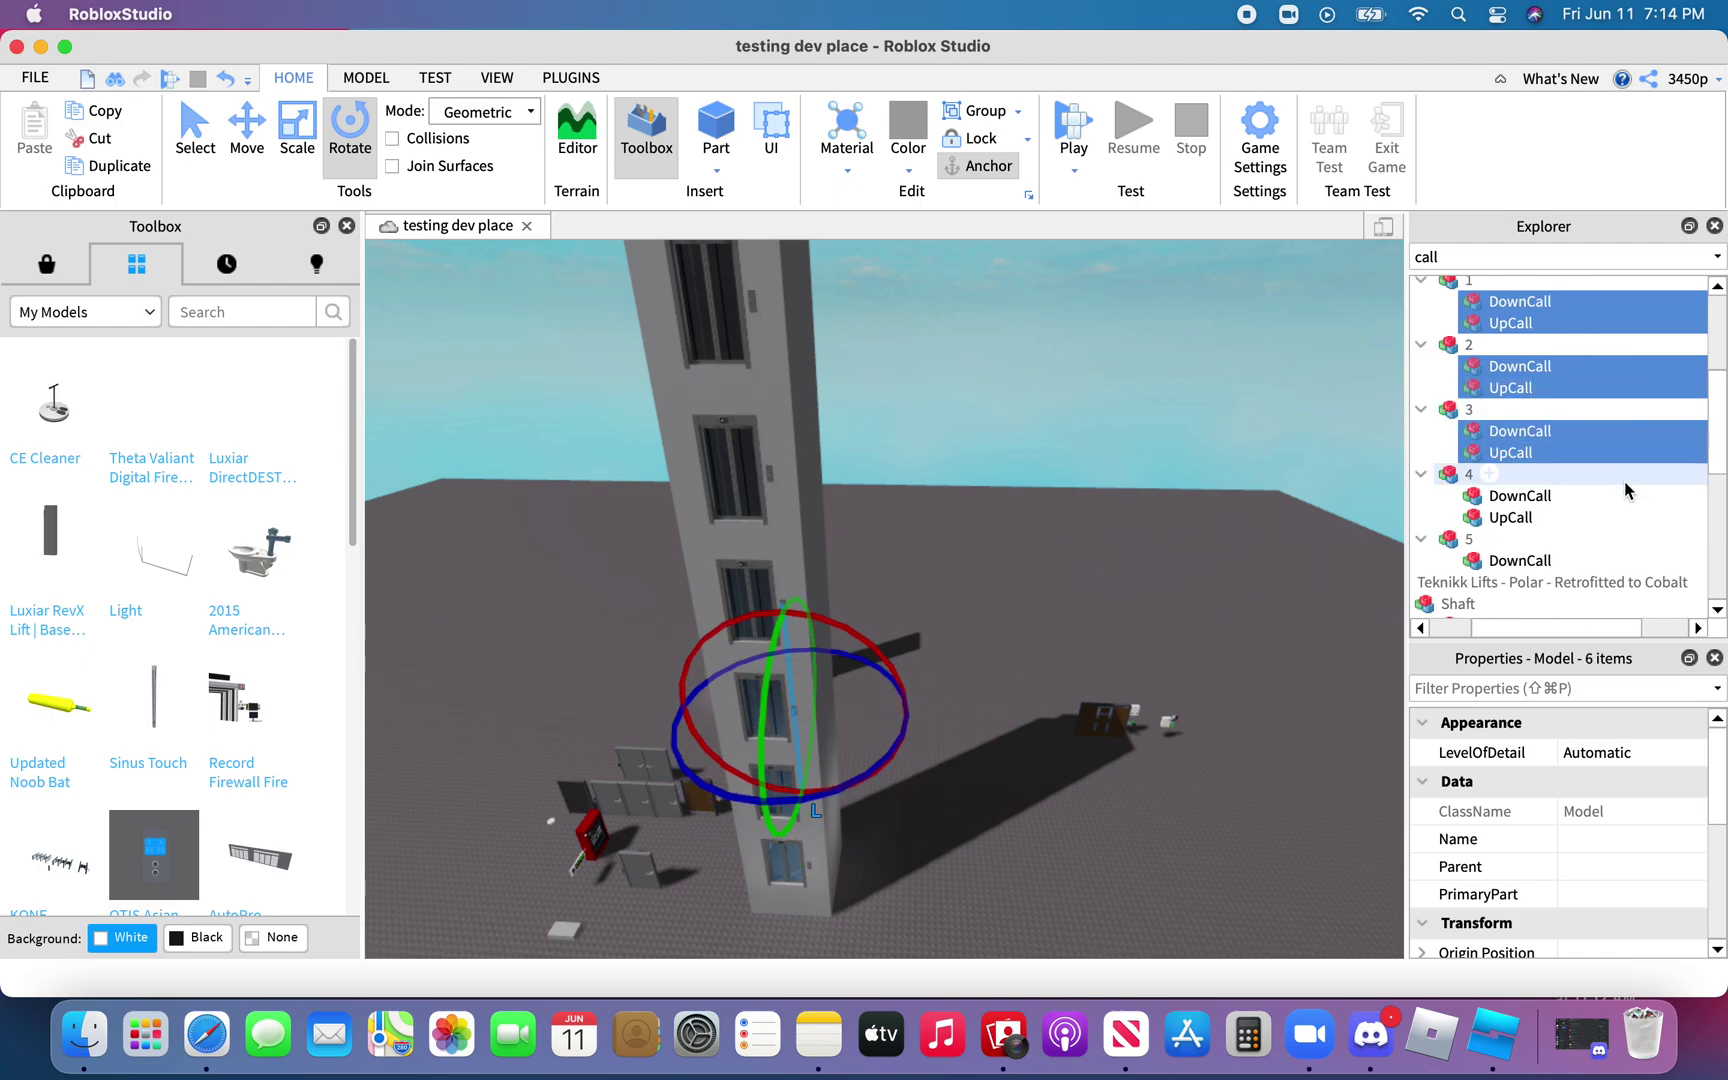
{"action": "left_click", "coordinate": [1622, 495], "text": "shift"}
{"action": "left_click", "coordinate": [1617, 519], "text": "shift"}
{"action": "left_click", "coordinate": [1611, 559], "text": "shift"}
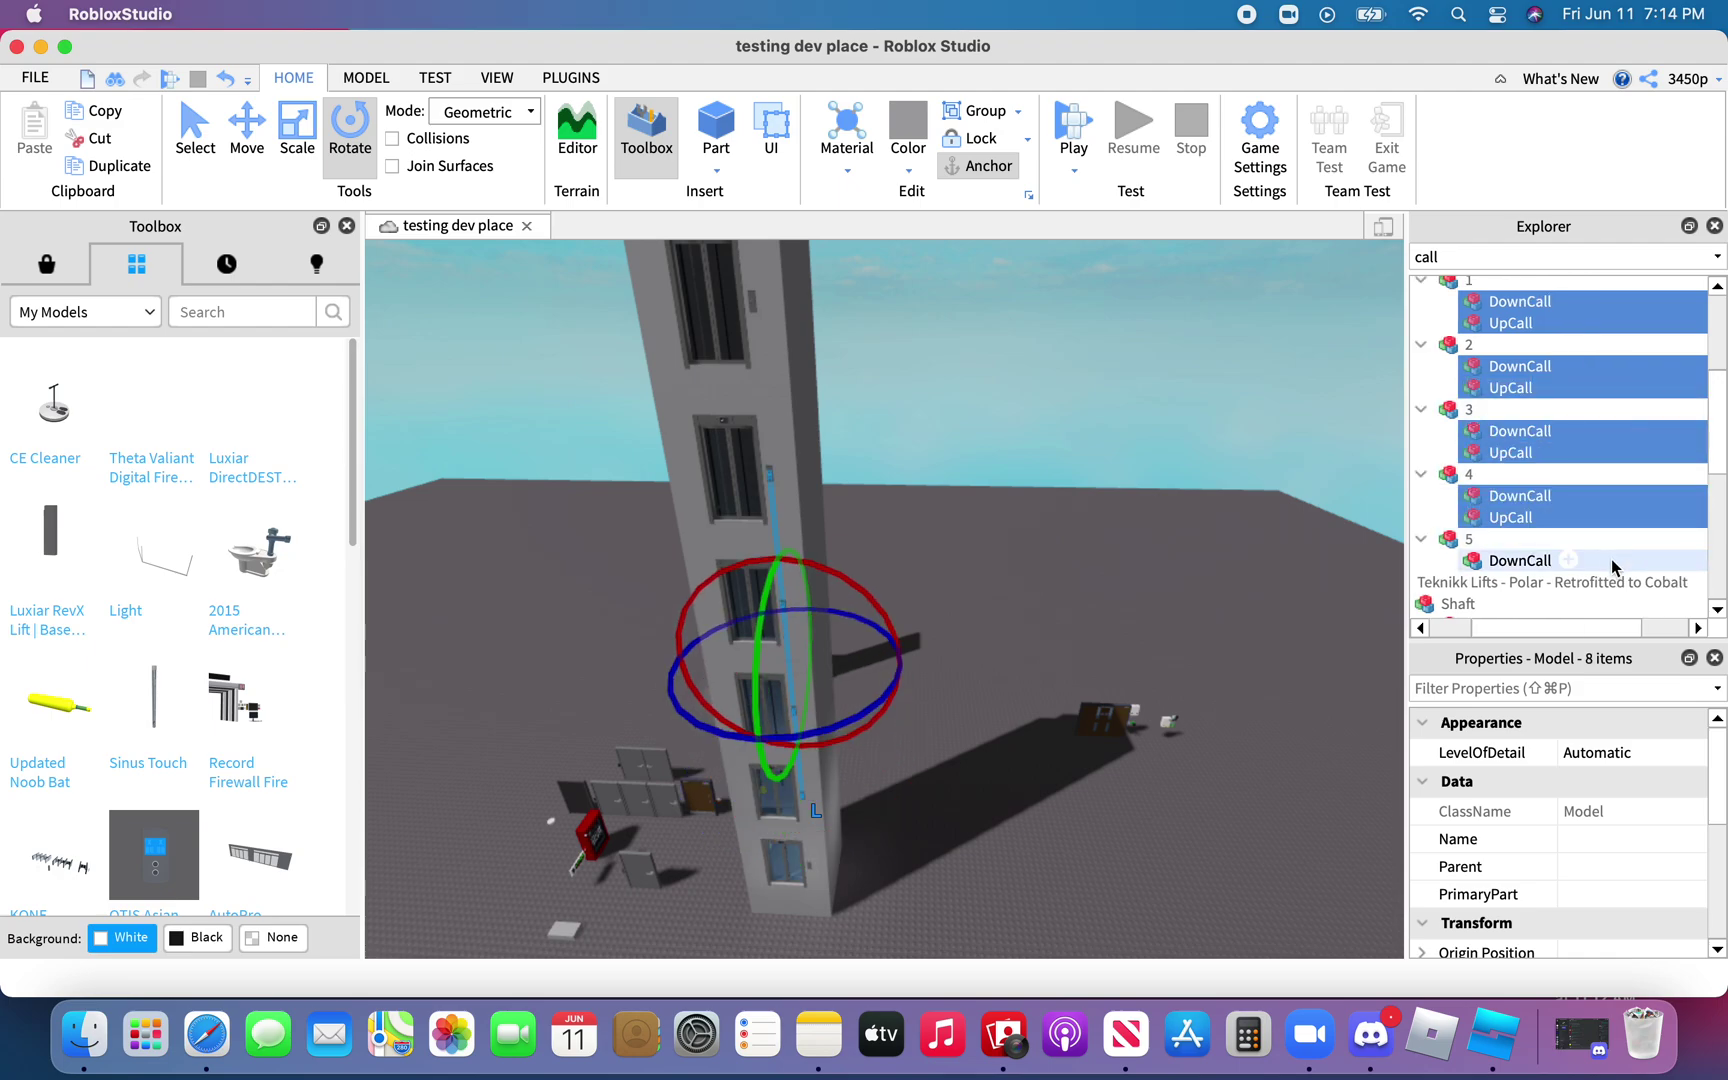
{"action": "key", "text": "Delete"}
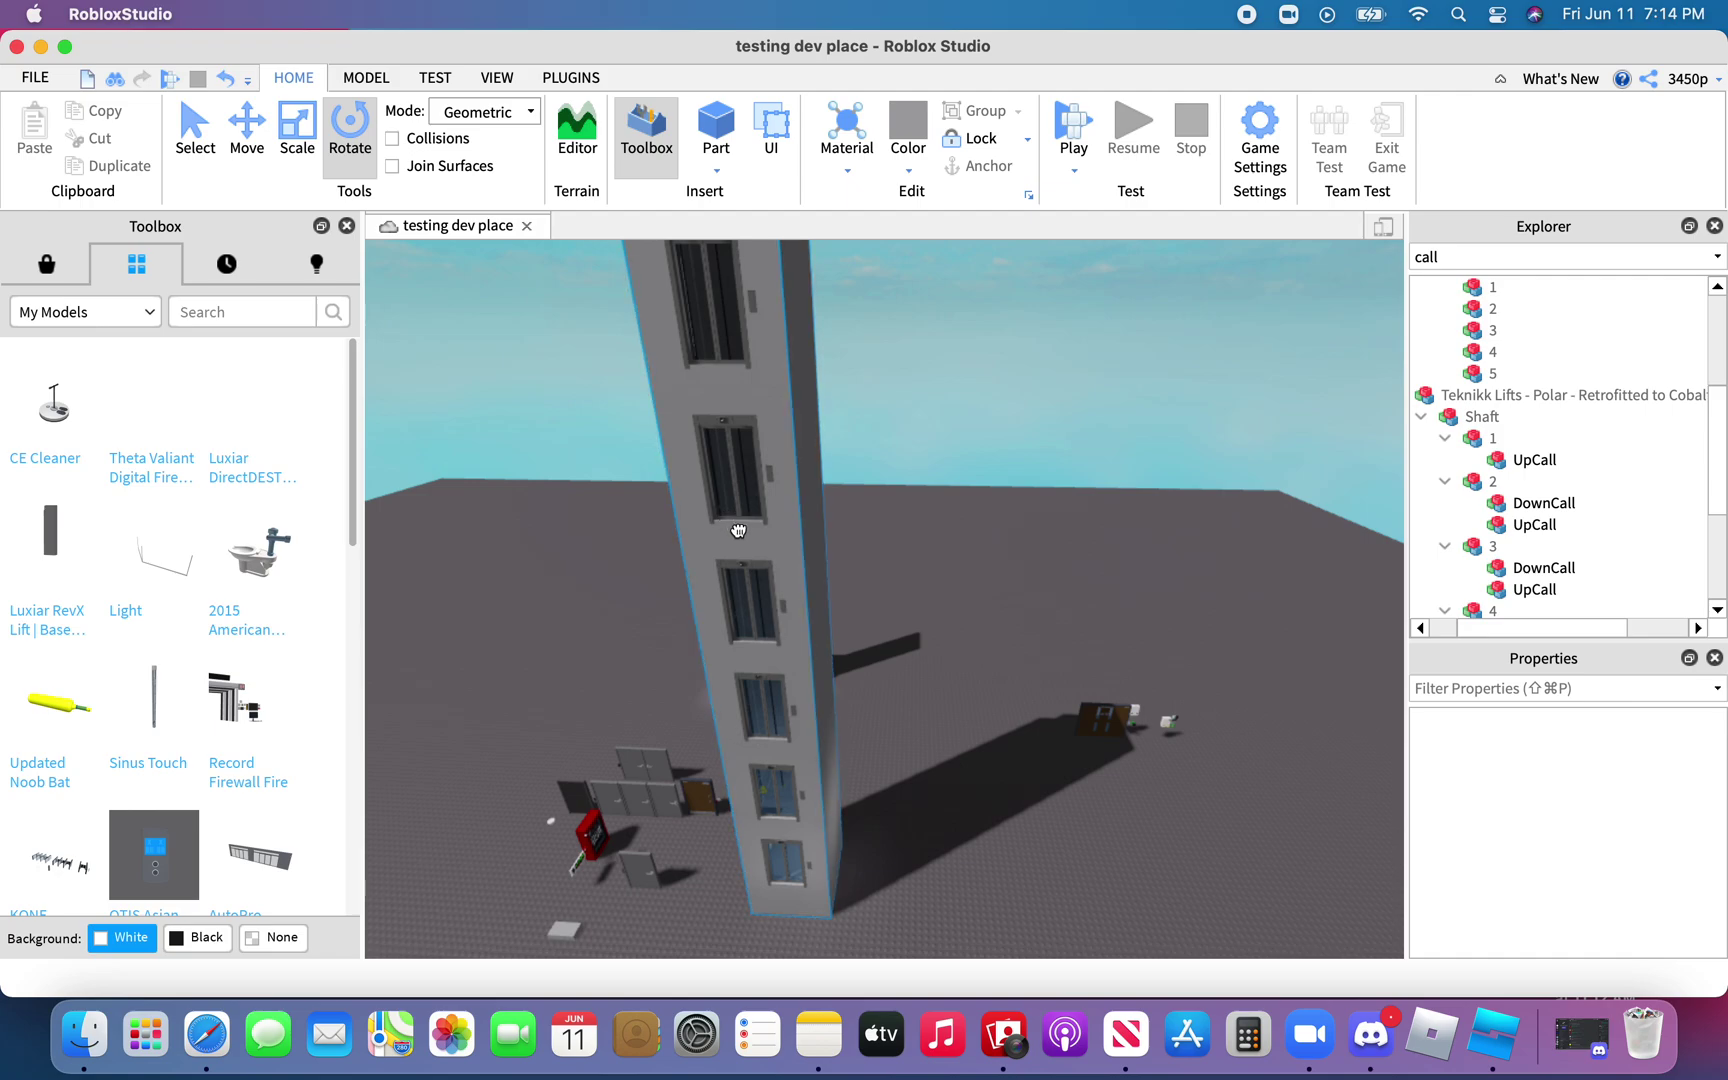
Reposition the Glass Doors lift on the baseplate and lower it about 7 studs so its lowest doors meet the ground
{"action": "left_click_drag", "start_coordinate": [739, 514], "coordinate": [908, 938]}
{"action": "left_click", "coordinate": [245, 152]}
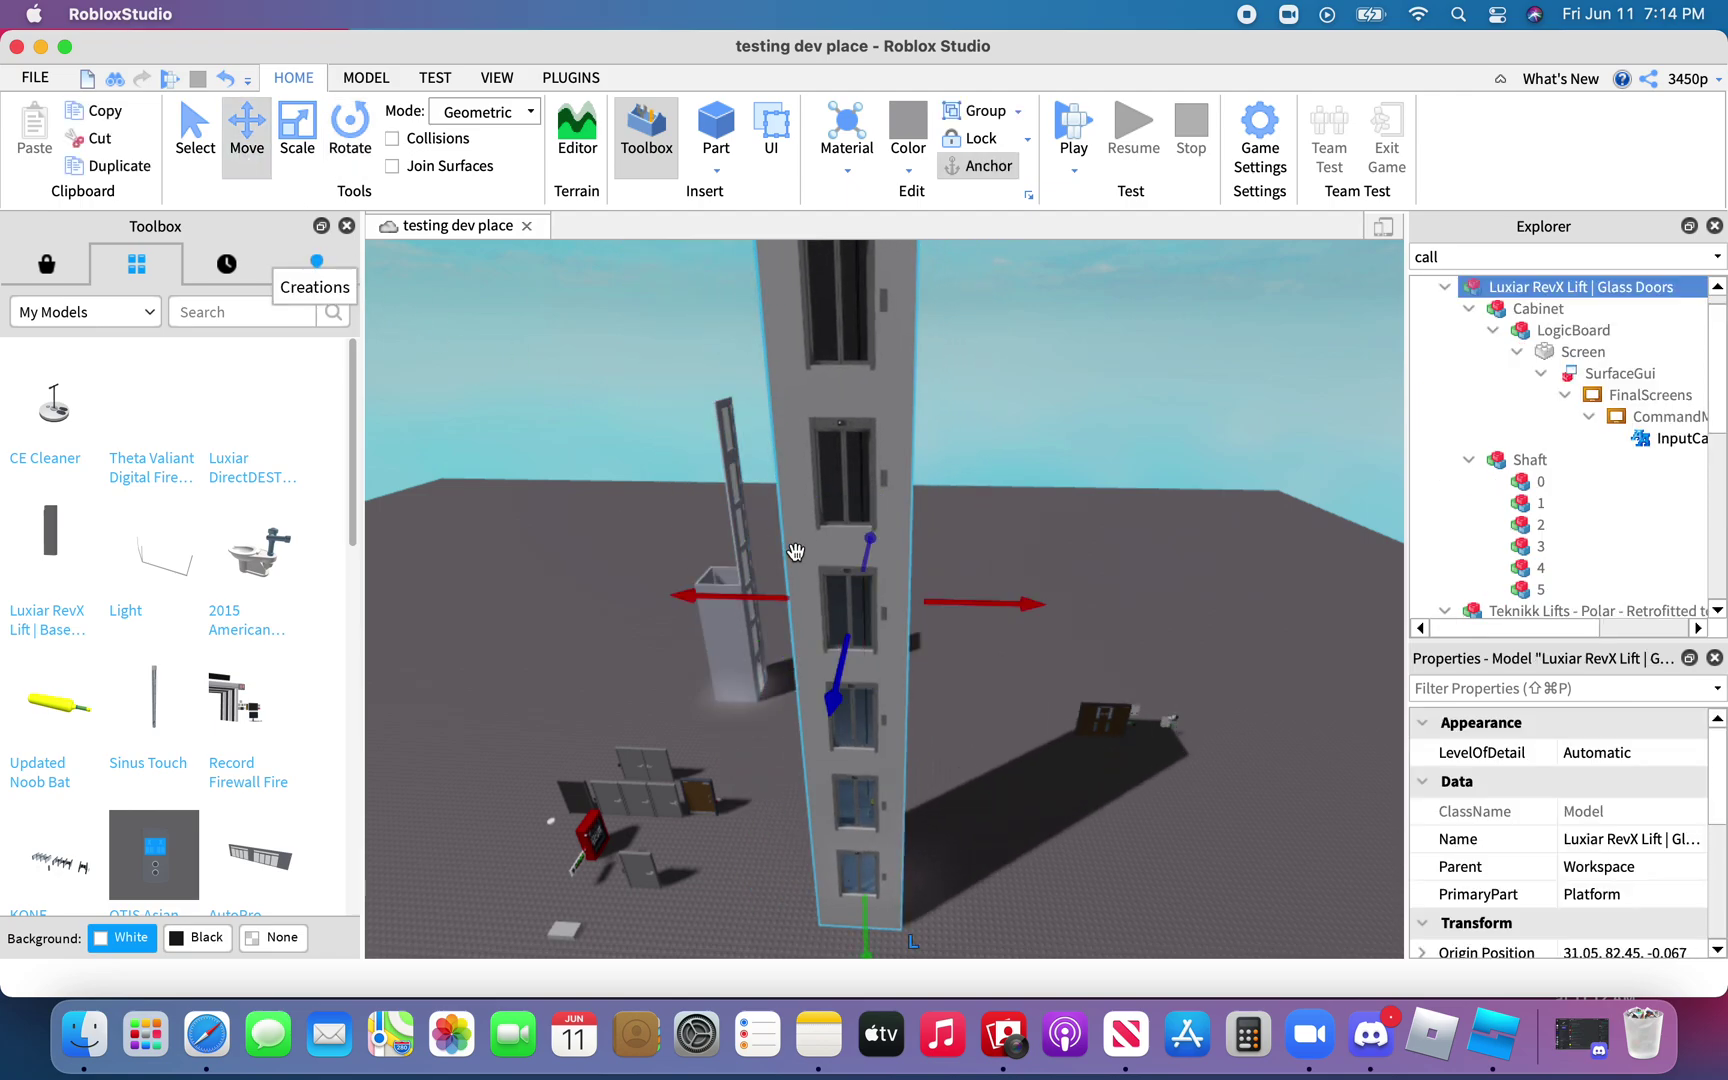
{"action": "left_click_drag", "start_coordinate": [873, 916], "coordinate": [871, 938]}
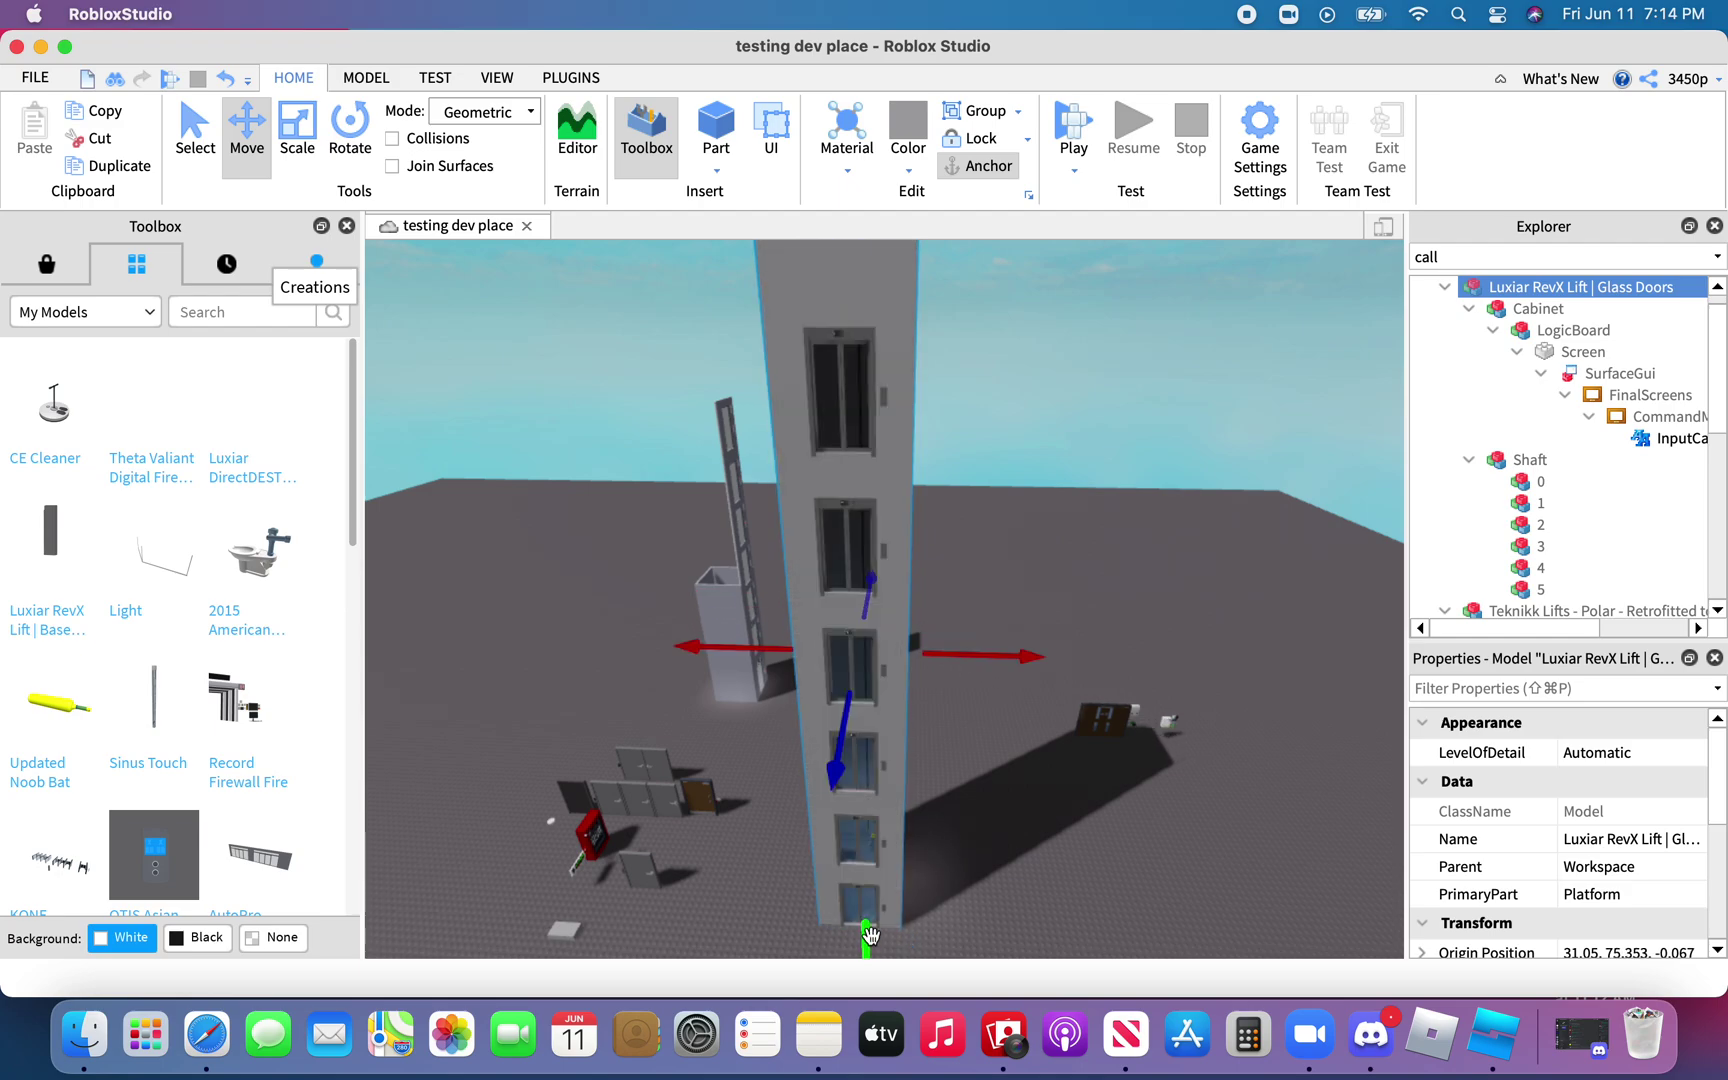
Duplicate the Glass Doors lift and place the copy directly beside the original, about 12 studs along the X axis
{"action": "left_click_drag", "start_coordinate": [986, 670], "coordinate": [1099, 679]}
{"action": "key", "text": "super+z"}
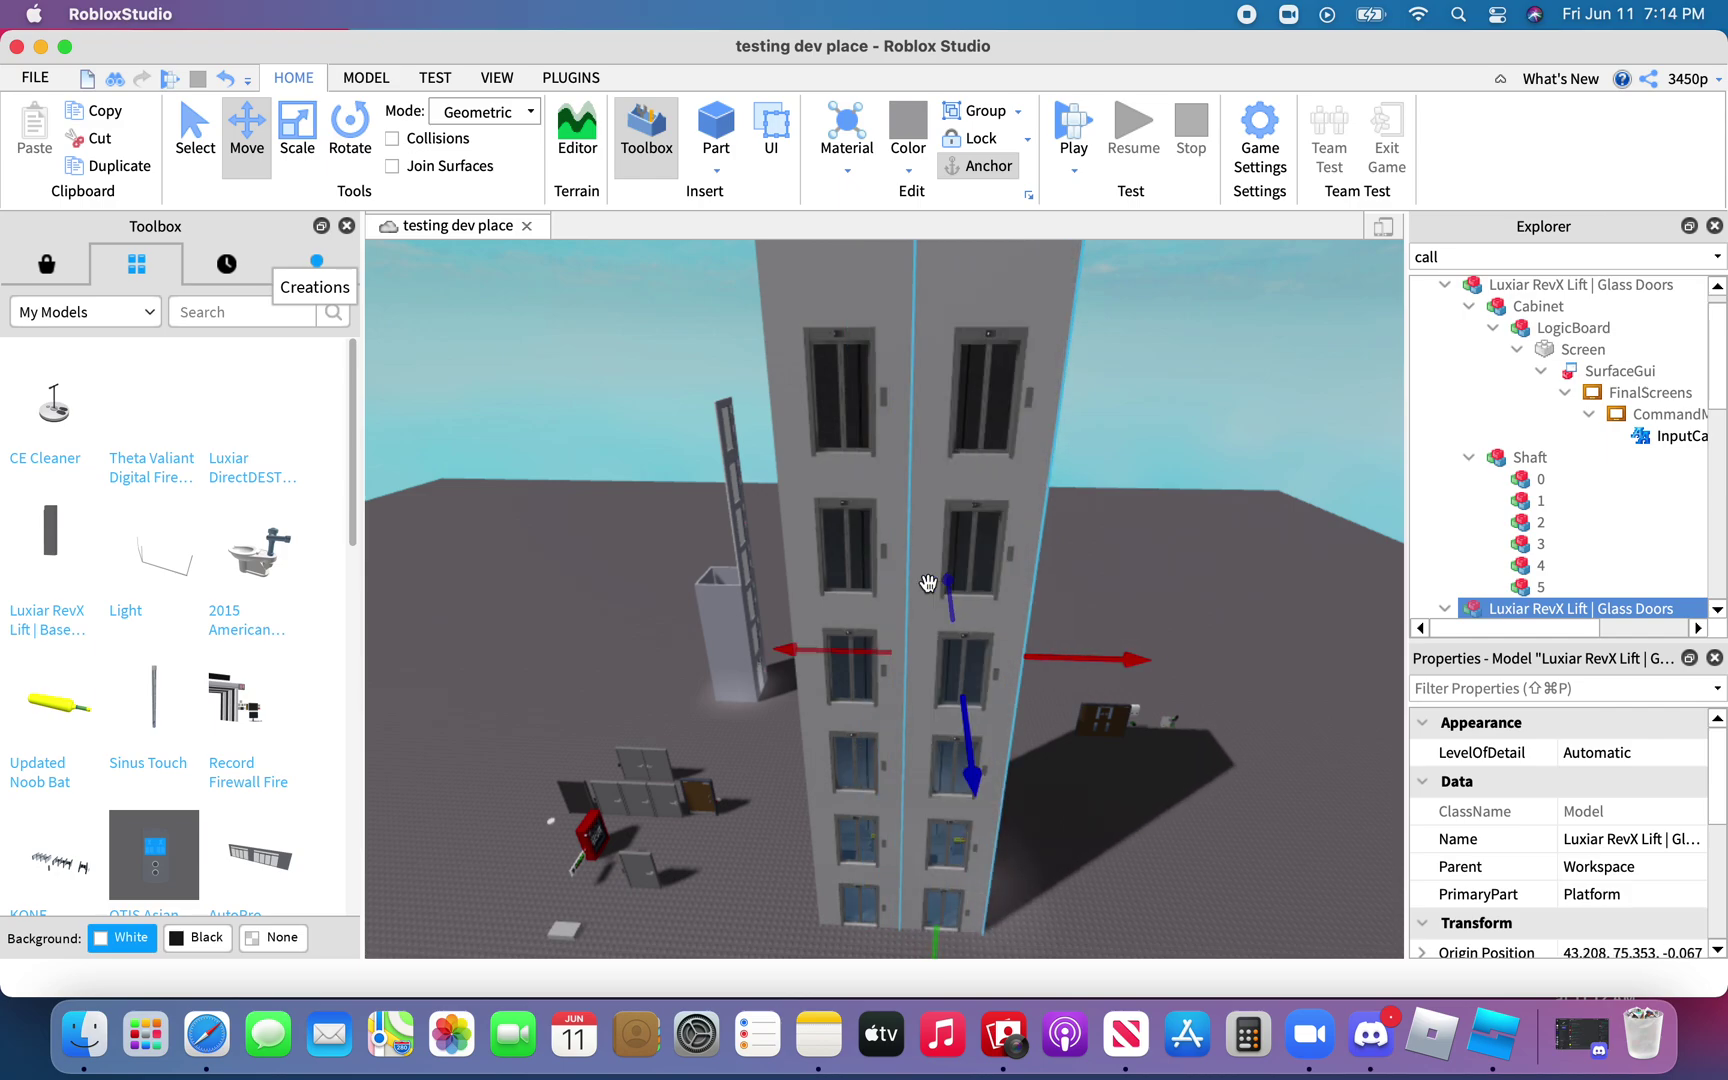
Clear the "call" filter and rename the original Glass Doors lift as A
{"action": "double_click", "coordinate": [1505, 288]}
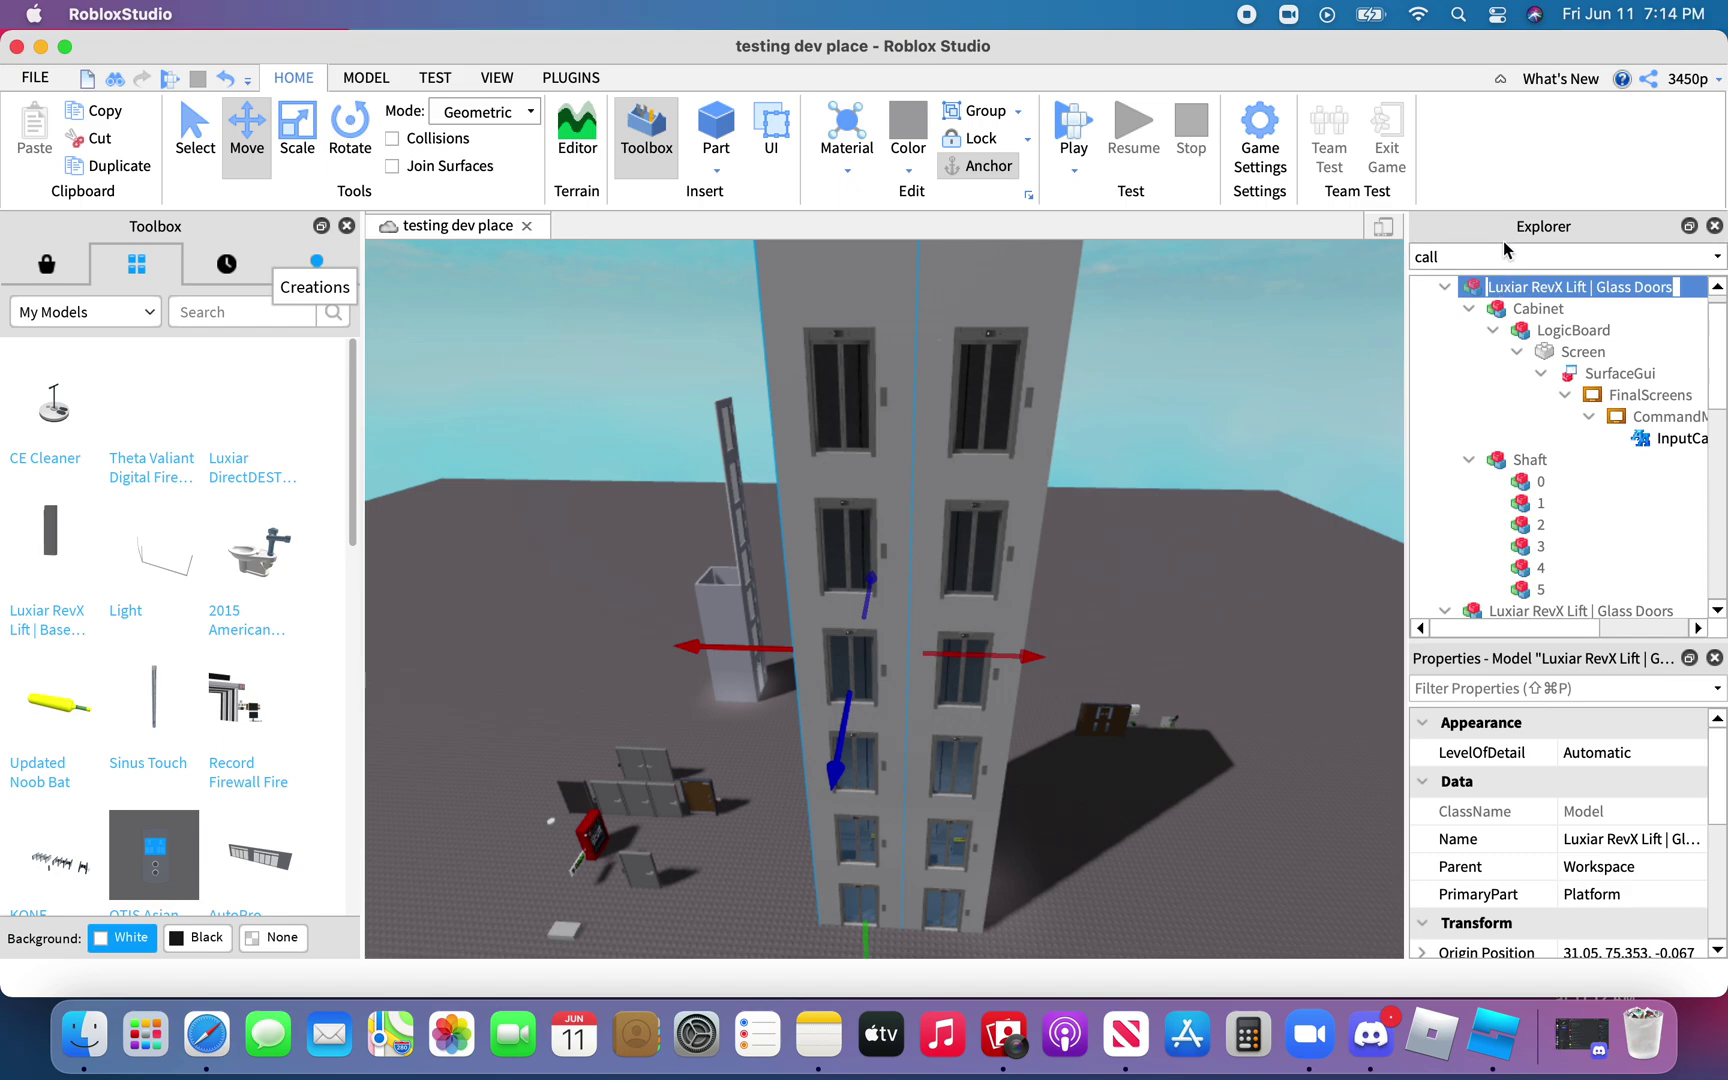
{"action": "left_click", "coordinate": [1503, 256]}
{"action": "key", "text": "BackSpace"}
{"action": "key", "text": "BackSpace"}
{"action": "key", "text": "BackSpace"}
{"action": "key", "text": "BackSpace"}
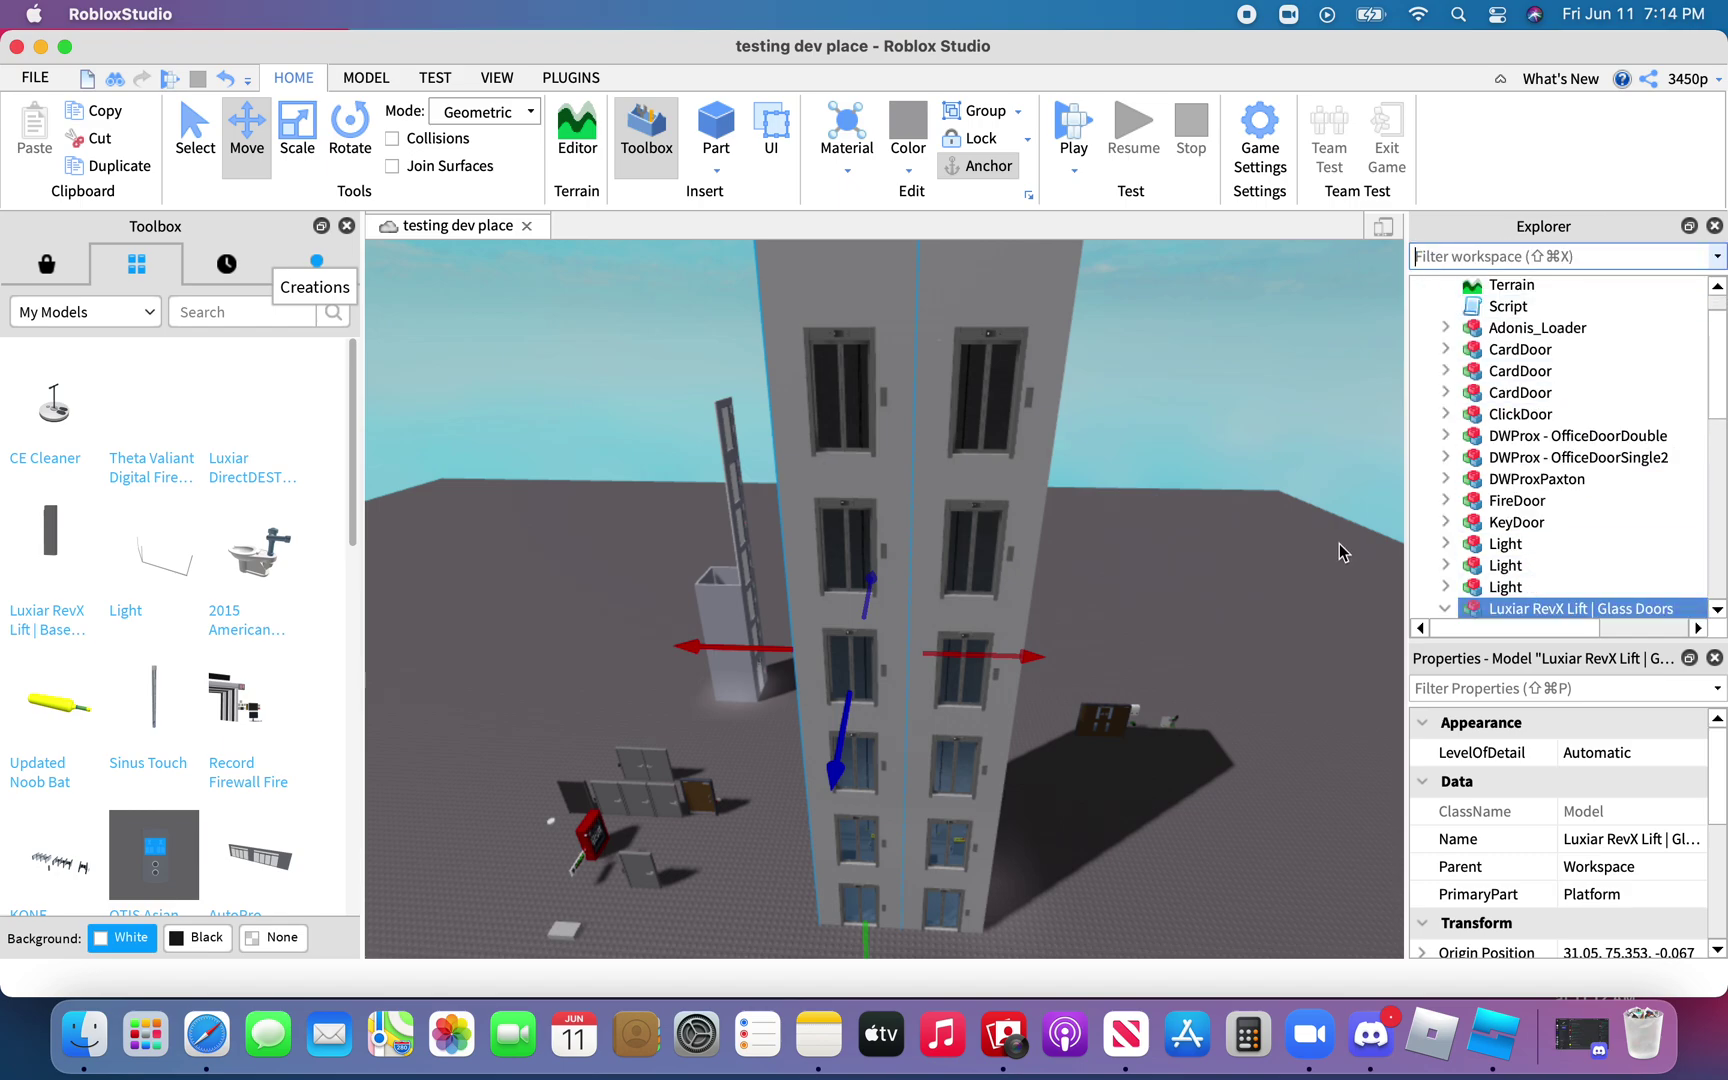
{"action": "double_click", "coordinate": [1474, 607]}
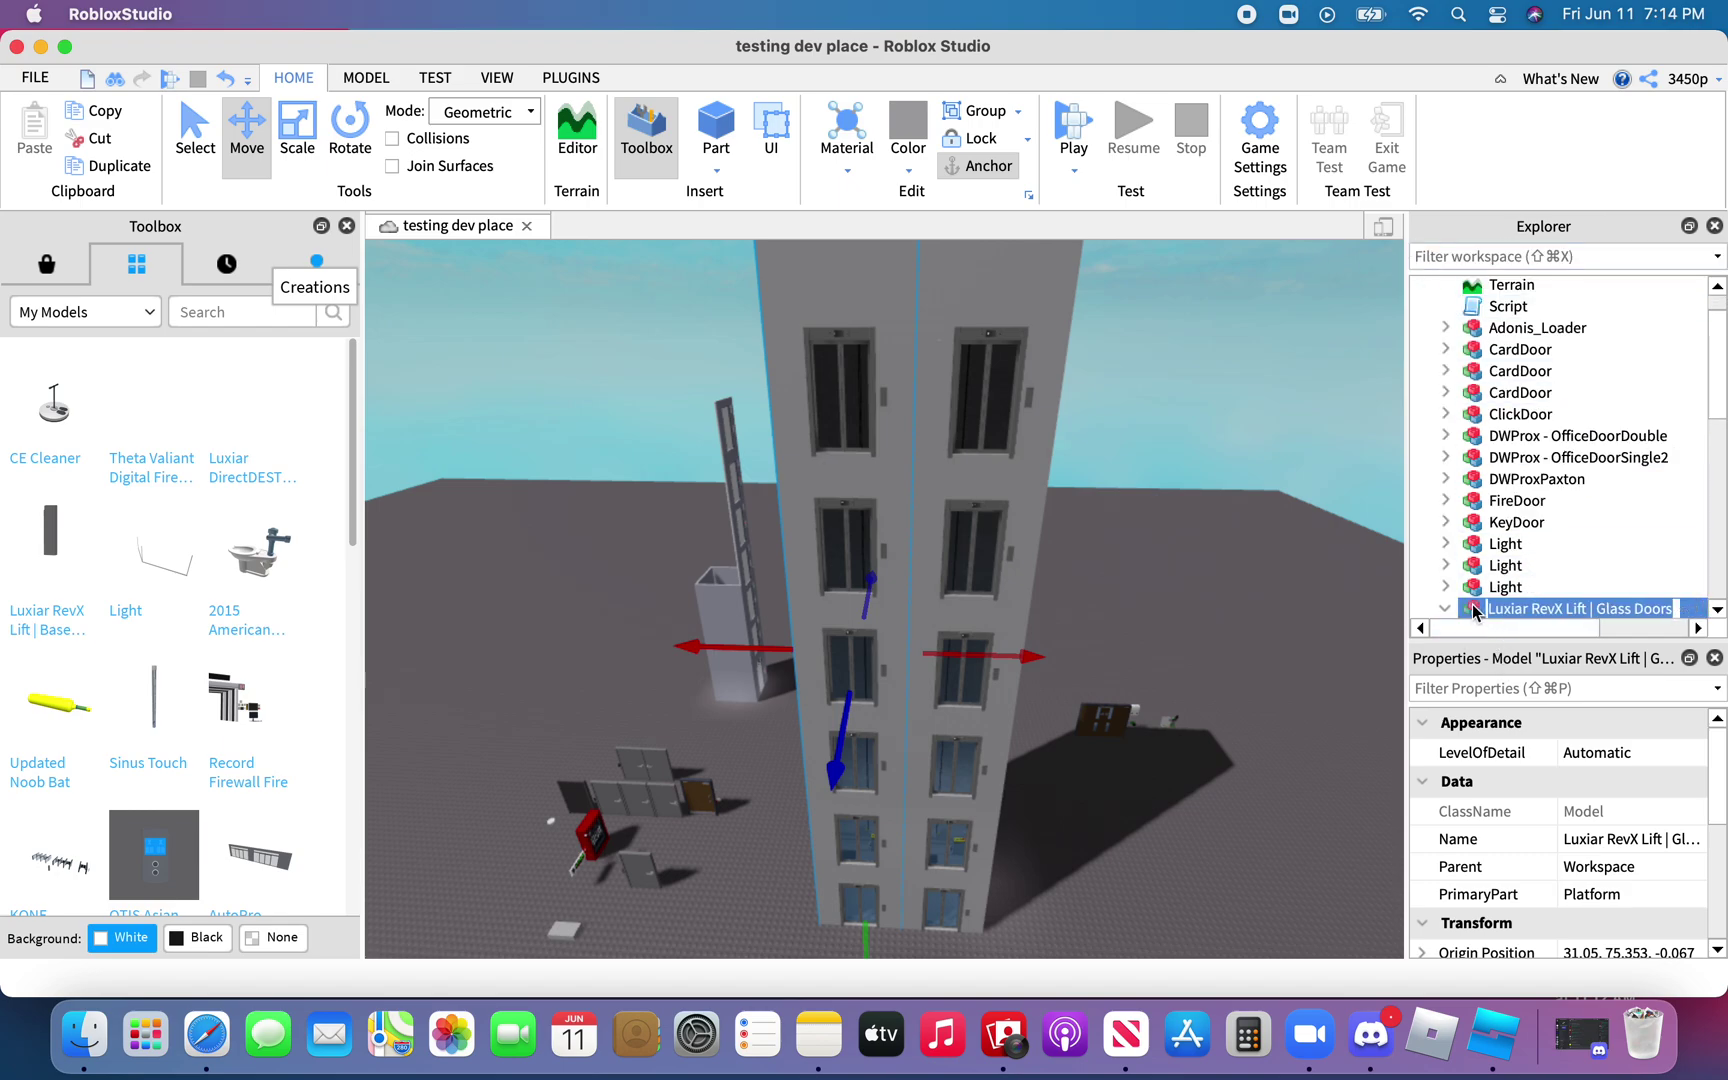
{"action": "type", "text": "A"}
{"action": "key", "text": "Return"}
Rename the duplicated Glass Doors lift as B
{"action": "scroll", "coordinate": [1500, 580], "scroll_direction": "down", "scroll_amount": 10}
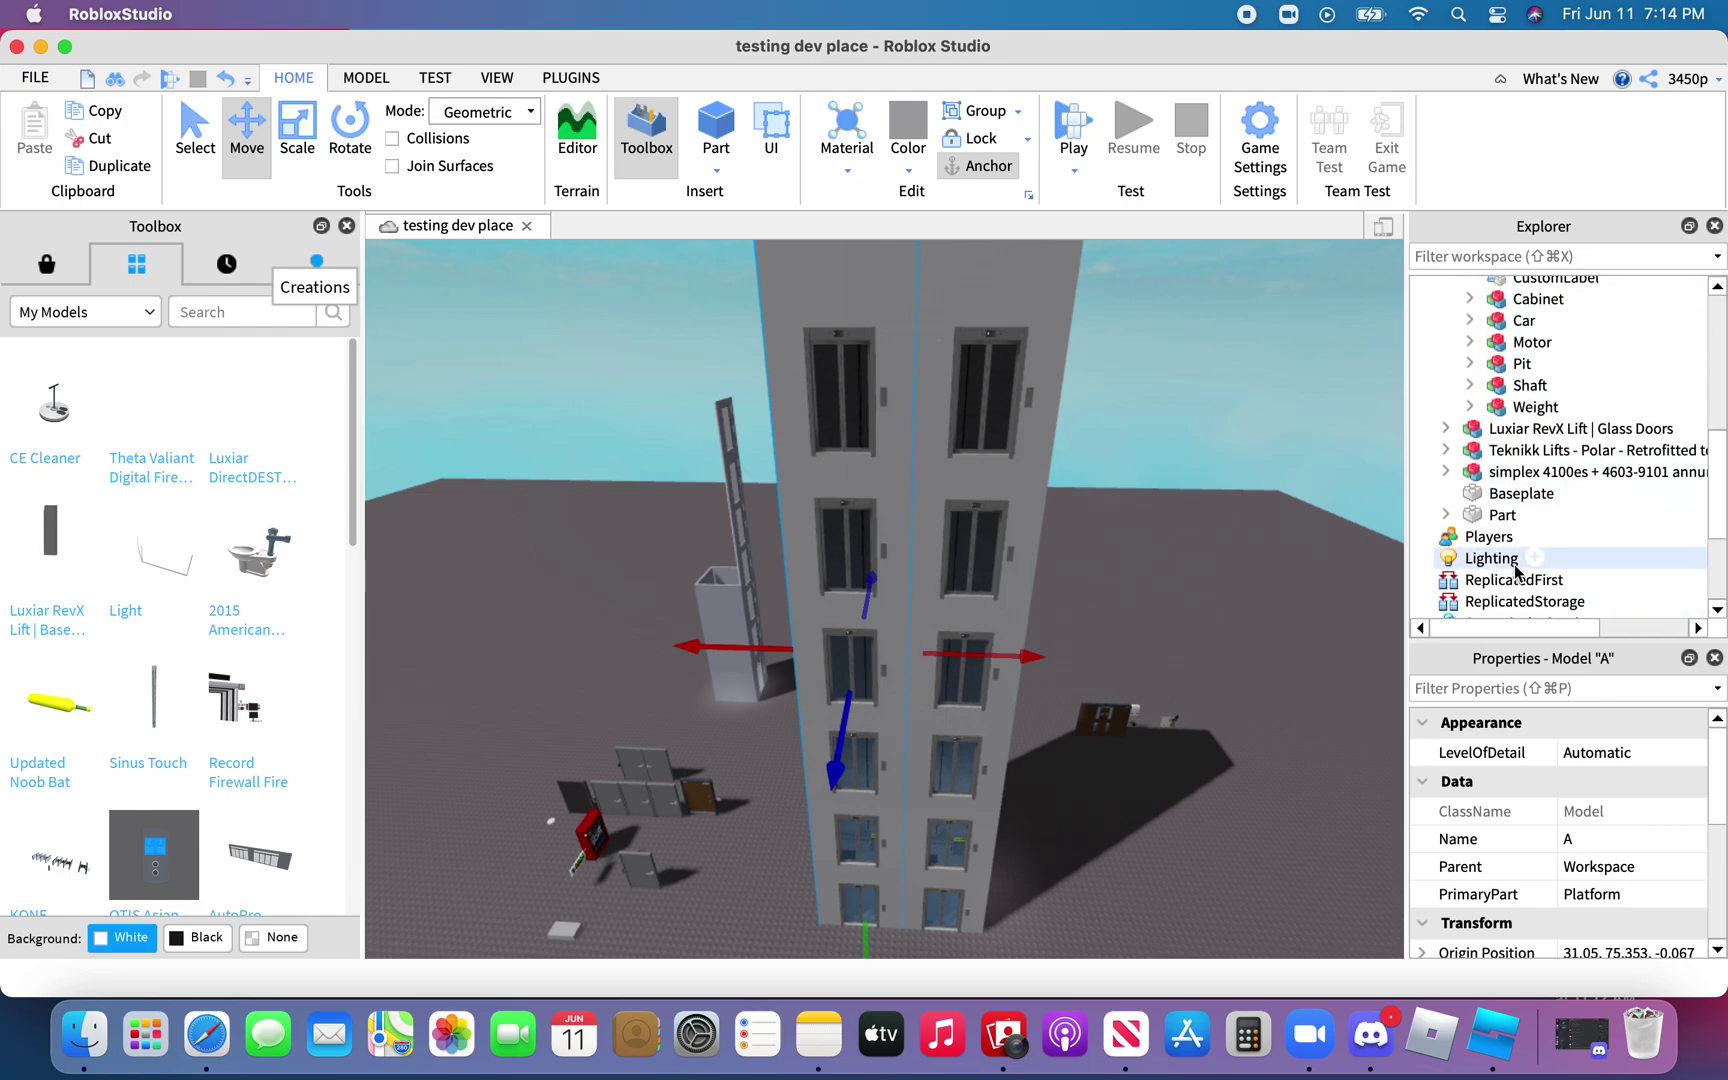
{"action": "scroll", "coordinate": [1515, 570], "scroll_direction": "up", "scroll_amount": 2}
{"action": "double_click", "coordinate": [1518, 465]}
{"action": "type", "text": "B"}
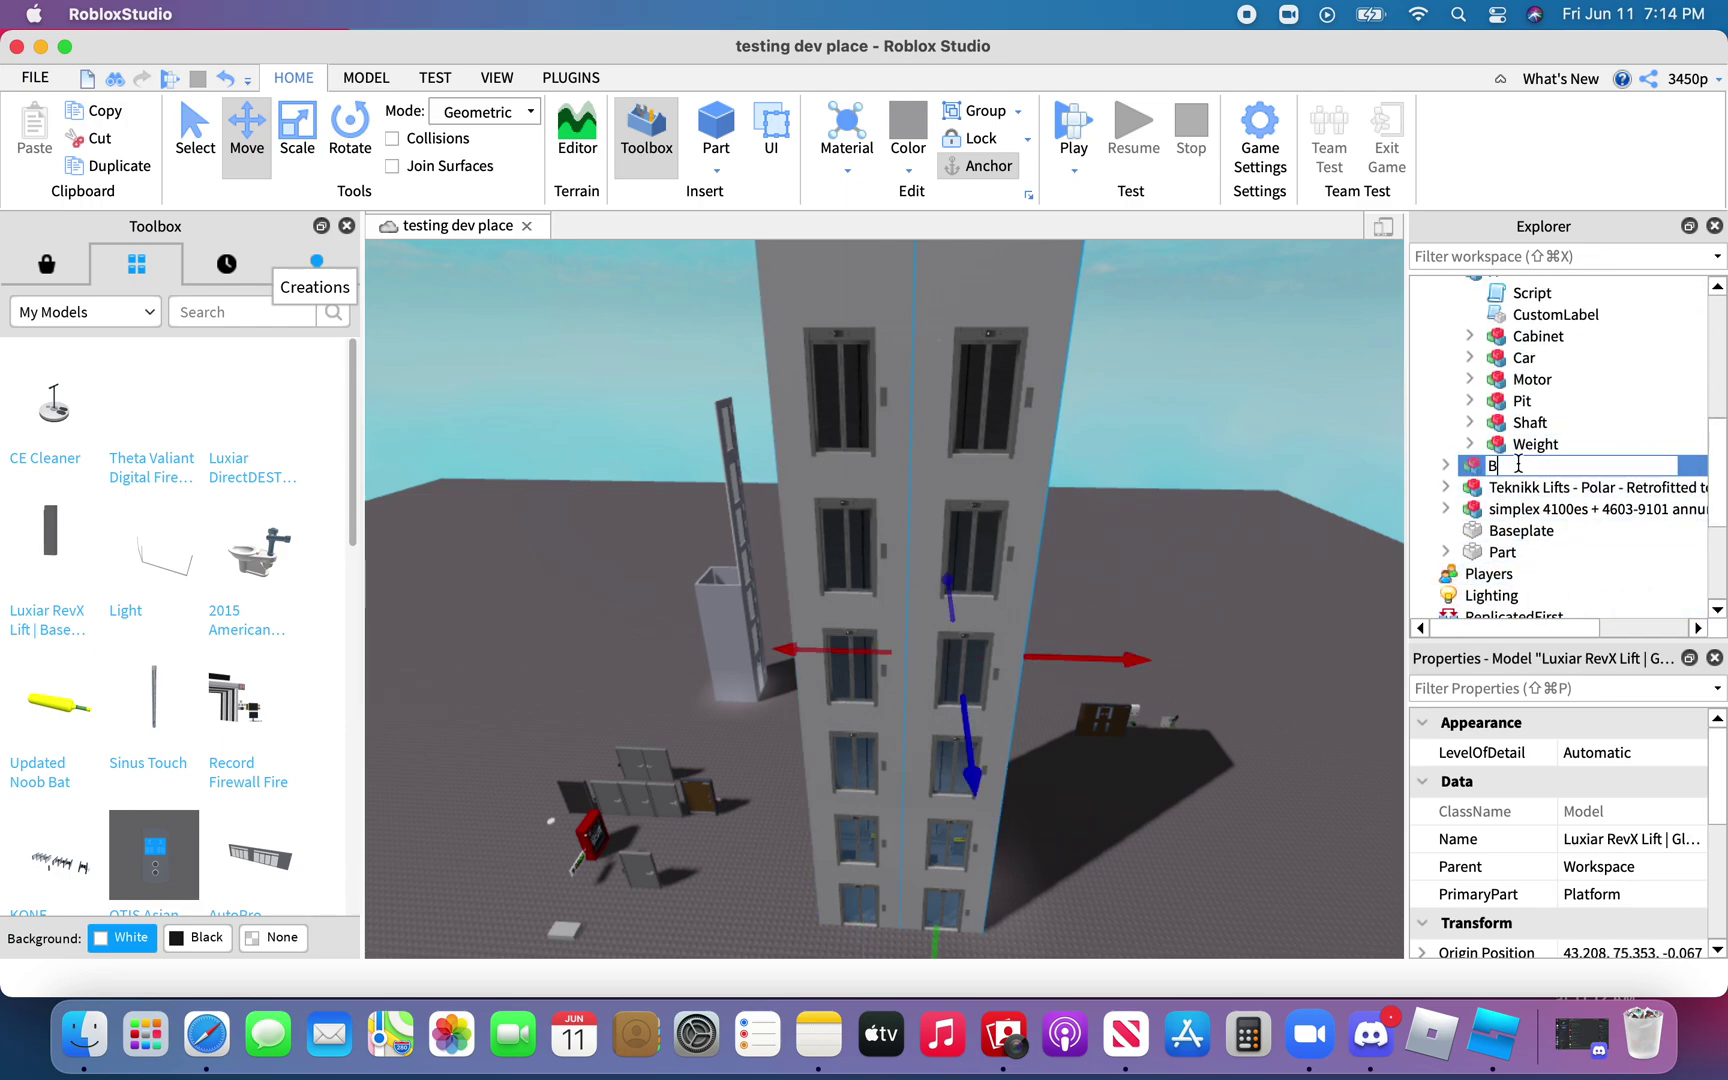
{"action": "key", "text": "Return"}
Group lifts A and B into one model and name it Lifts
{"action": "scroll", "coordinate": [1546, 507], "scroll_direction": "up", "scroll_amount": 3}
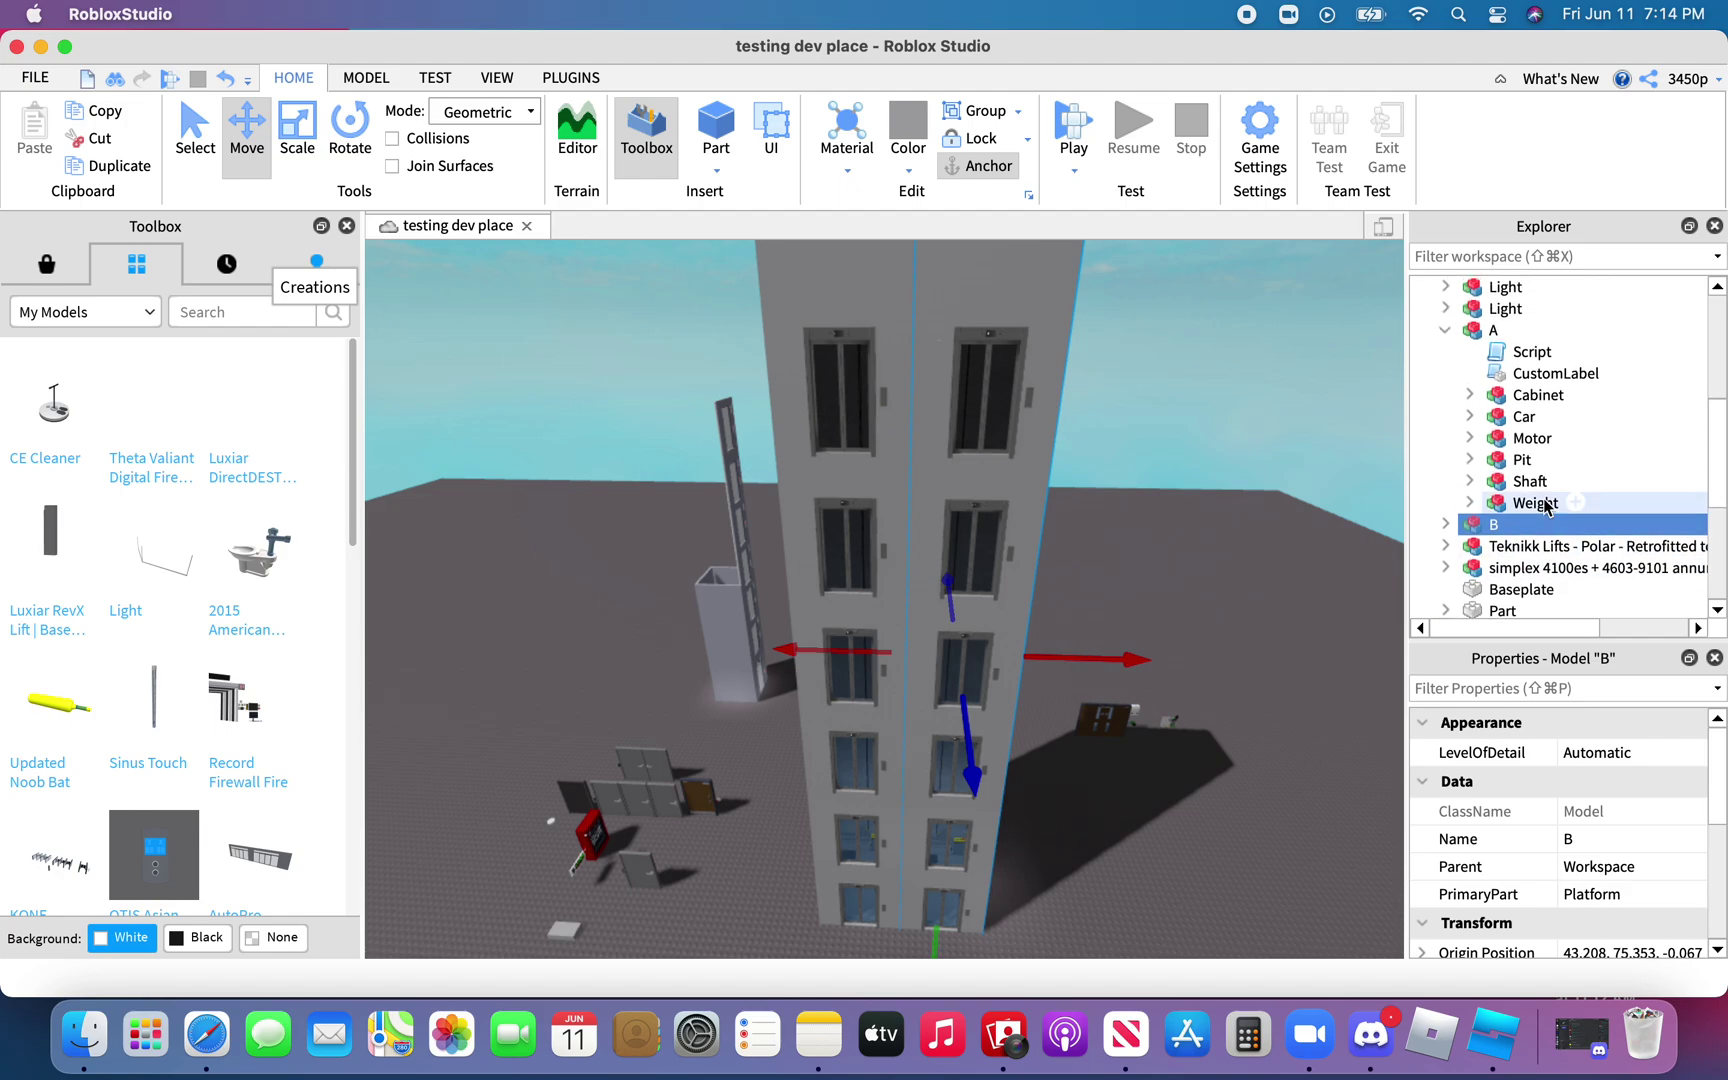
{"action": "scroll", "coordinate": [1472, 342], "scroll_direction": "up", "scroll_amount": 1}
{"action": "left_click", "coordinate": [1472, 343], "text": "super"}
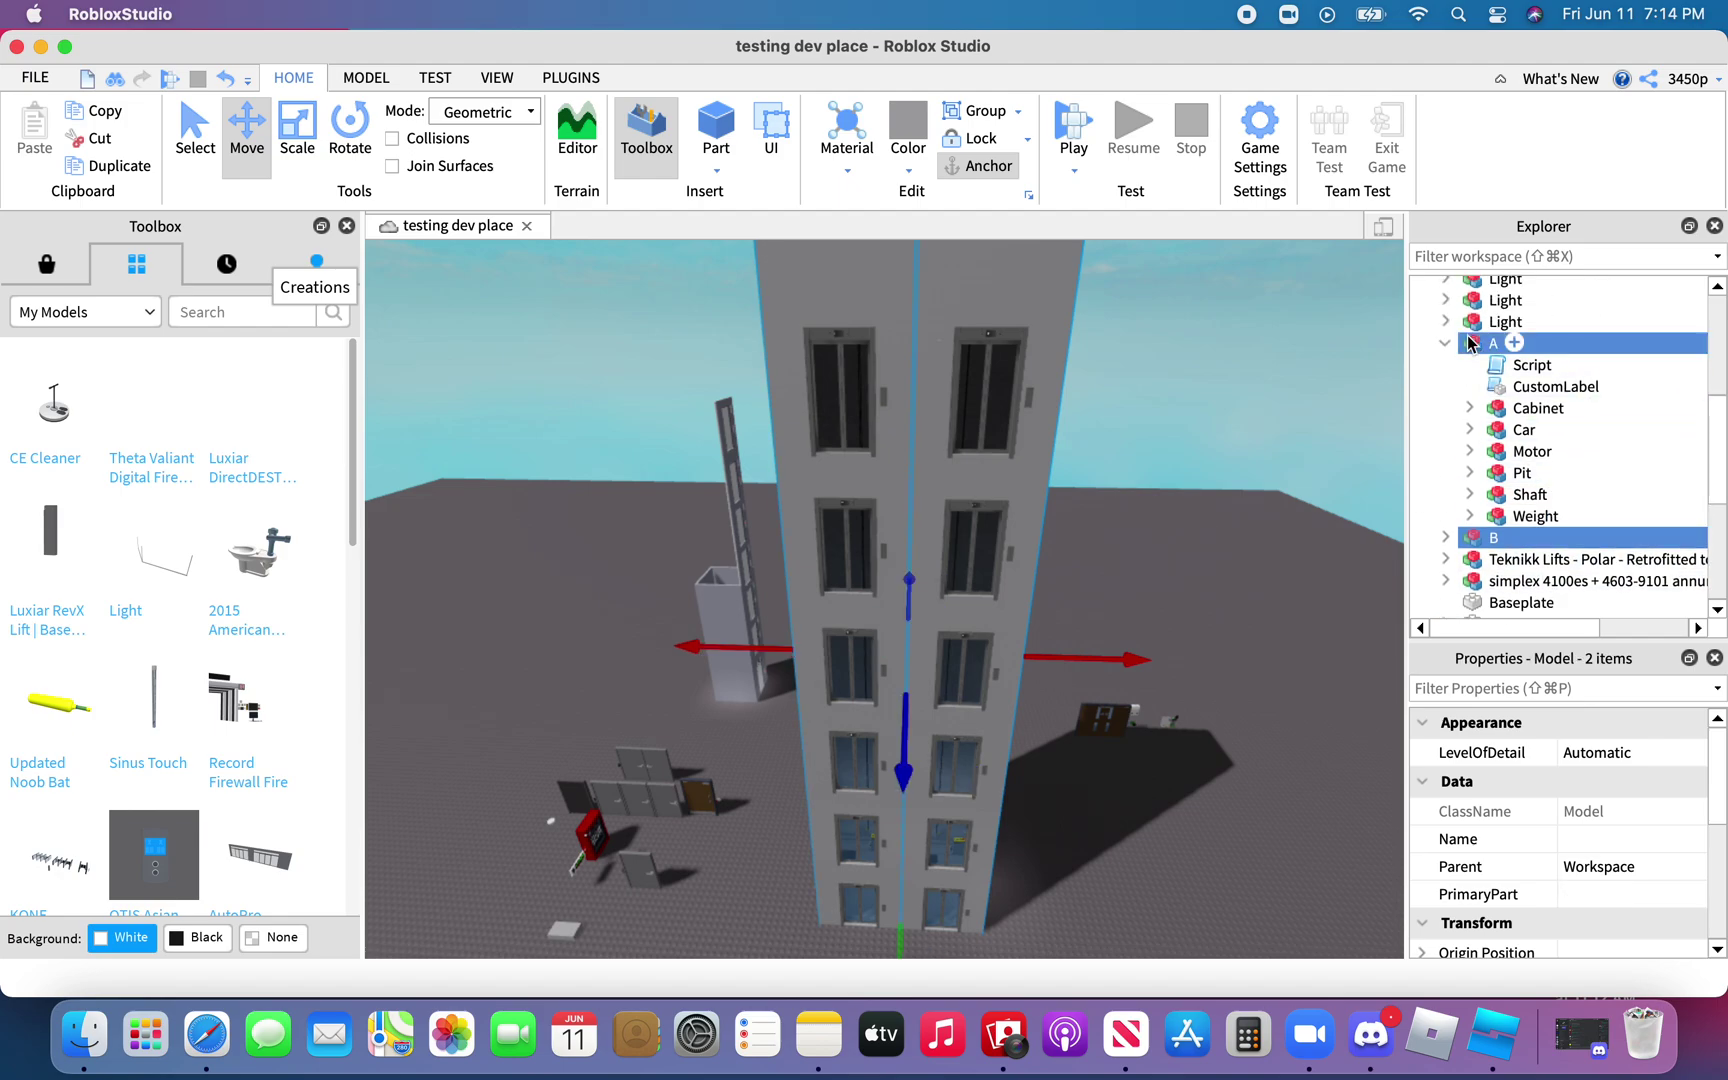
{"action": "key", "text": "super+g"}
{"action": "key", "text": "F2"}
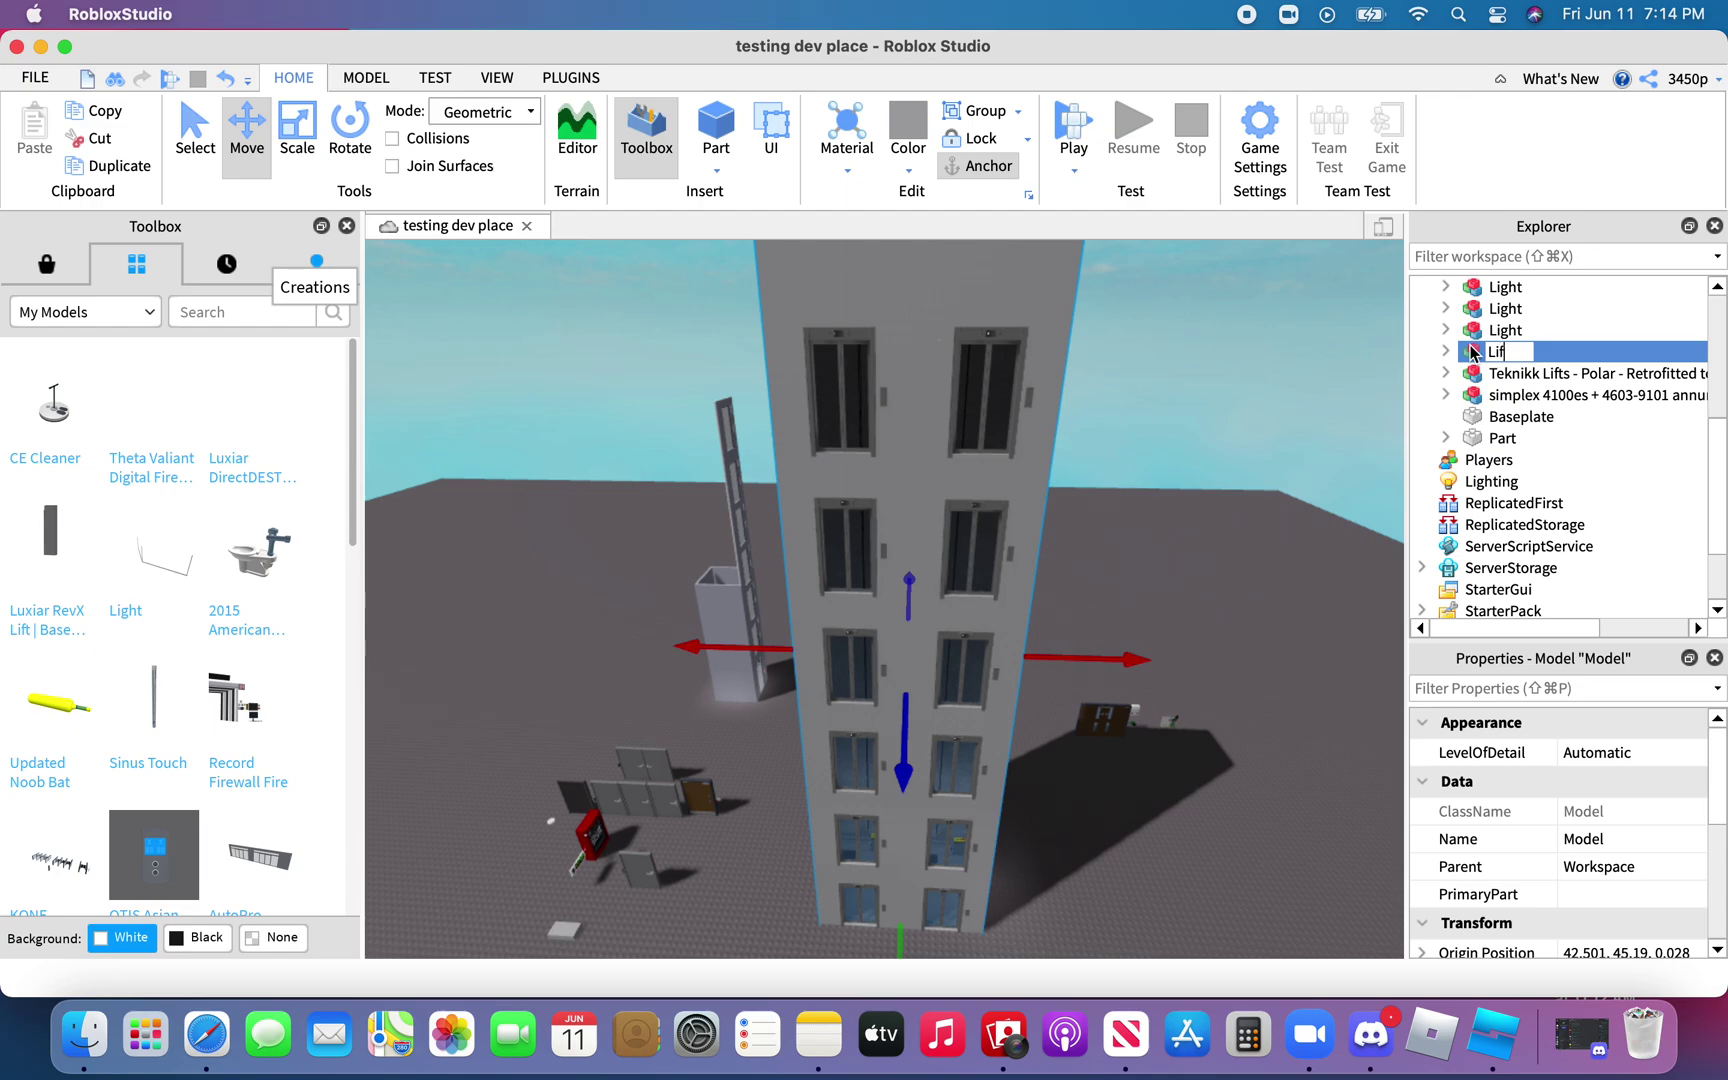
{"action": "key", "text": "Return"}
Group the Lifts model inside a new parent model and expand that parent
{"action": "key", "text": "super+z"}
{"action": "left_click", "coordinate": [1450, 348]}
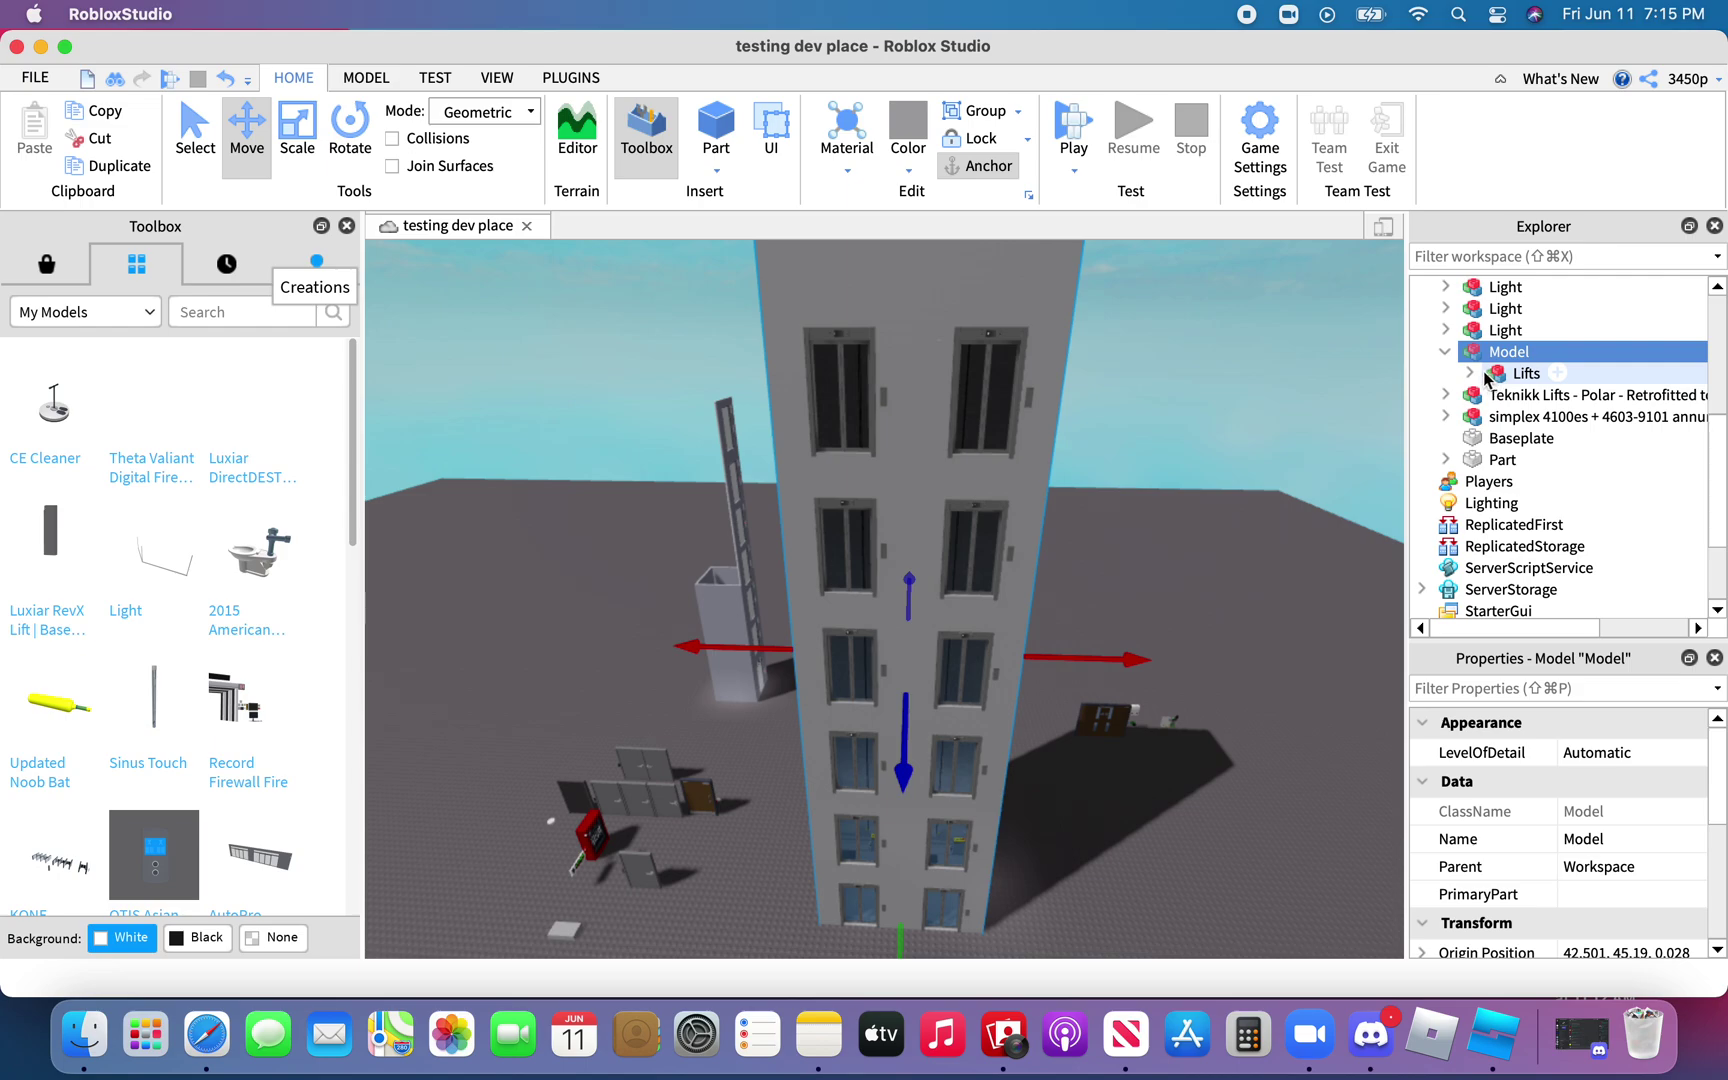
Collapse the grouped lift model and insert the Luxiar DirectDEST model from the saved toolbox models
{"action": "left_click", "coordinate": [1449, 350]}
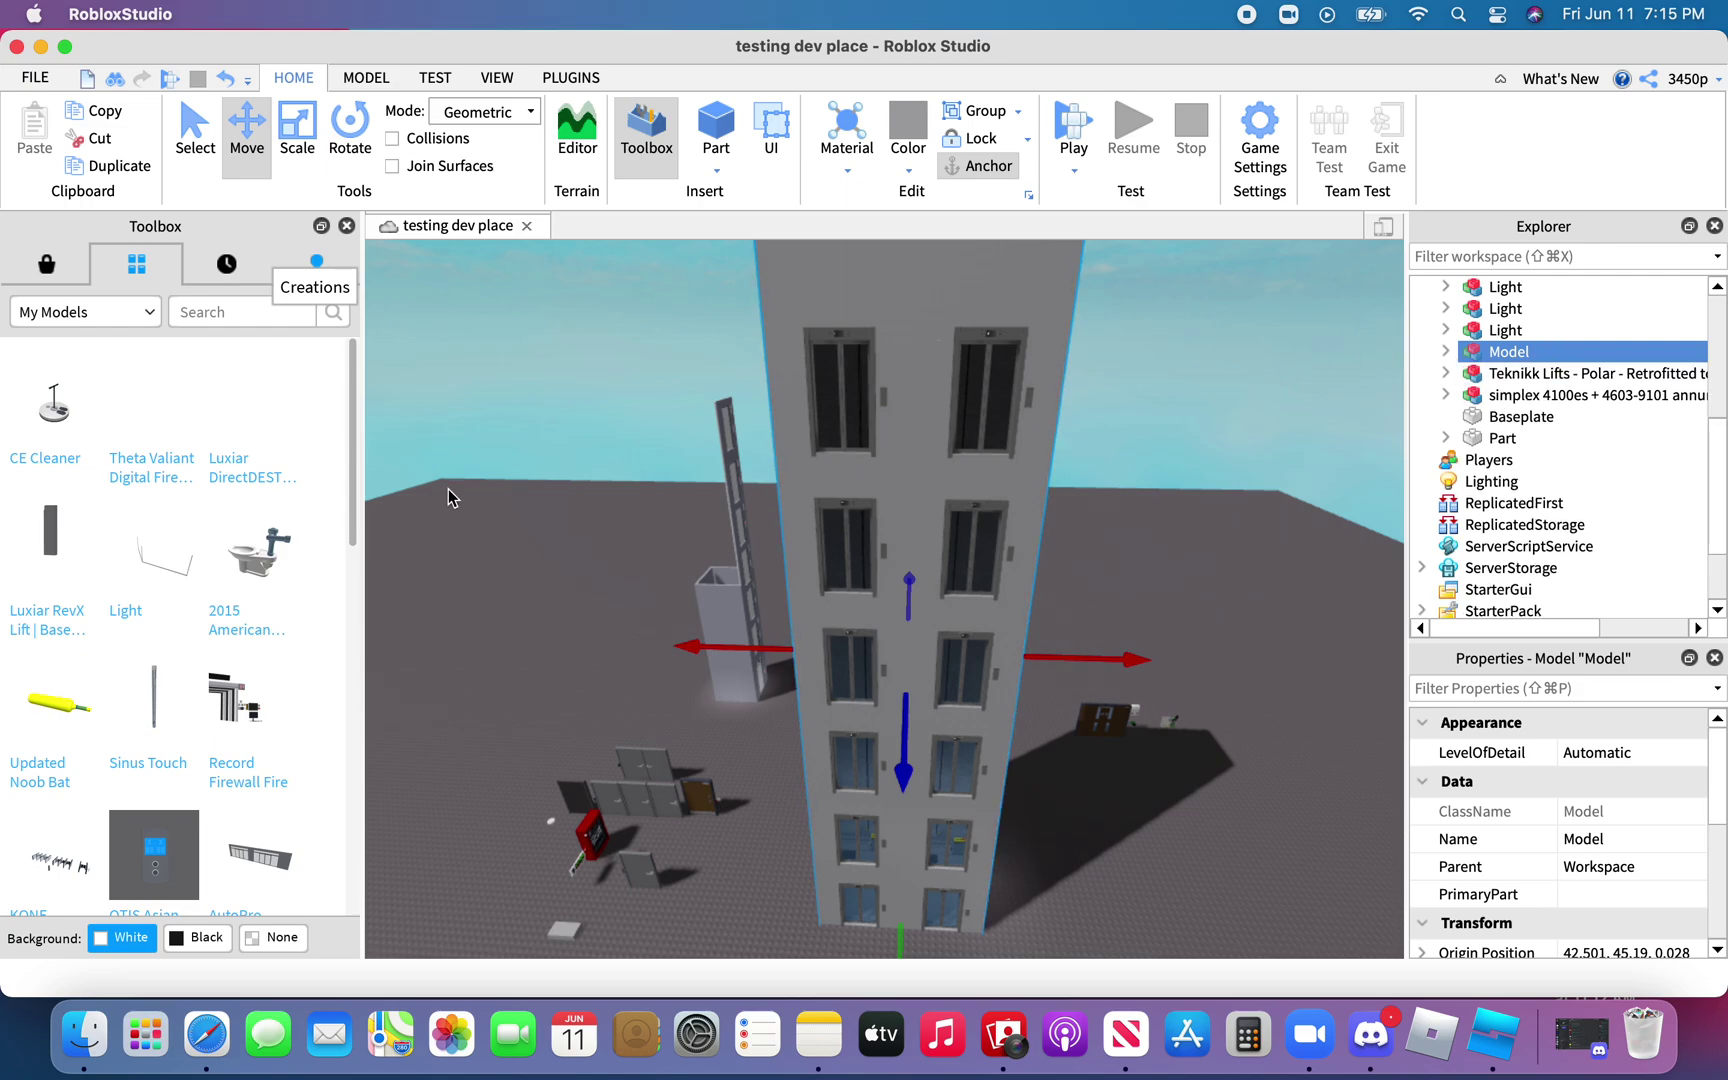
{"action": "mouse_move", "coordinate": [135, 480]}
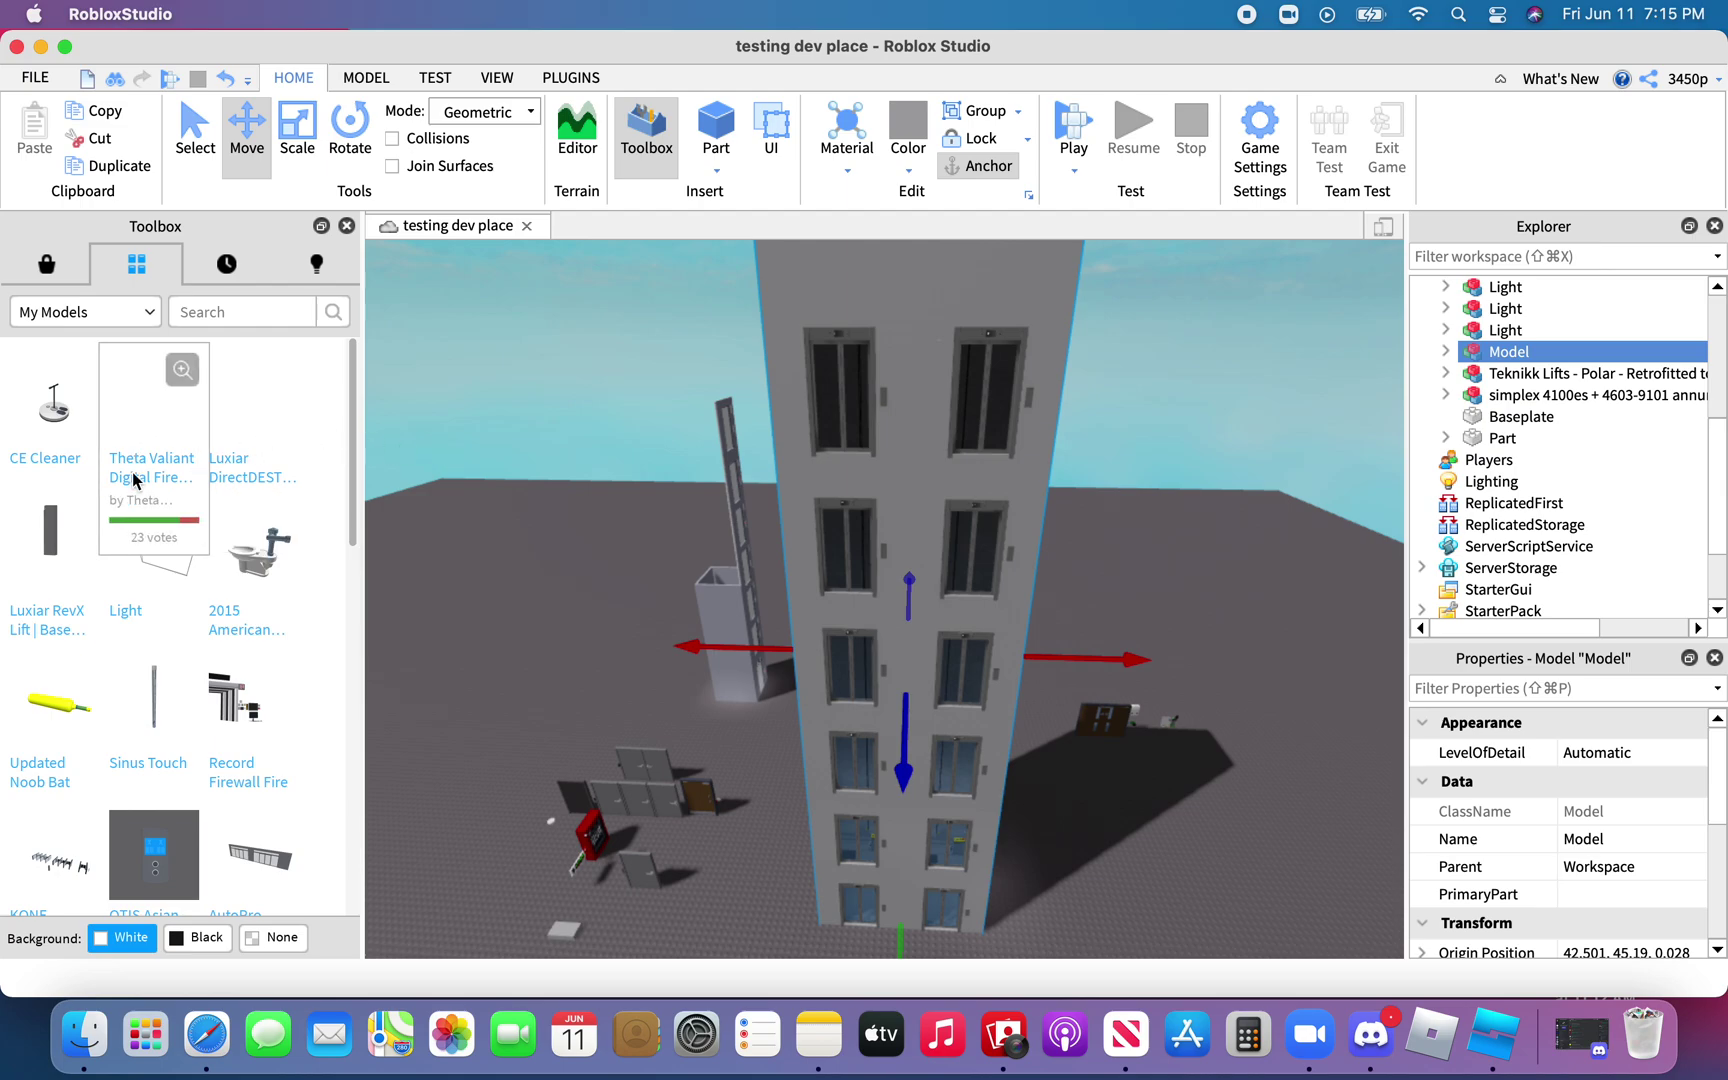
{"action": "left_click", "coordinate": [237, 446]}
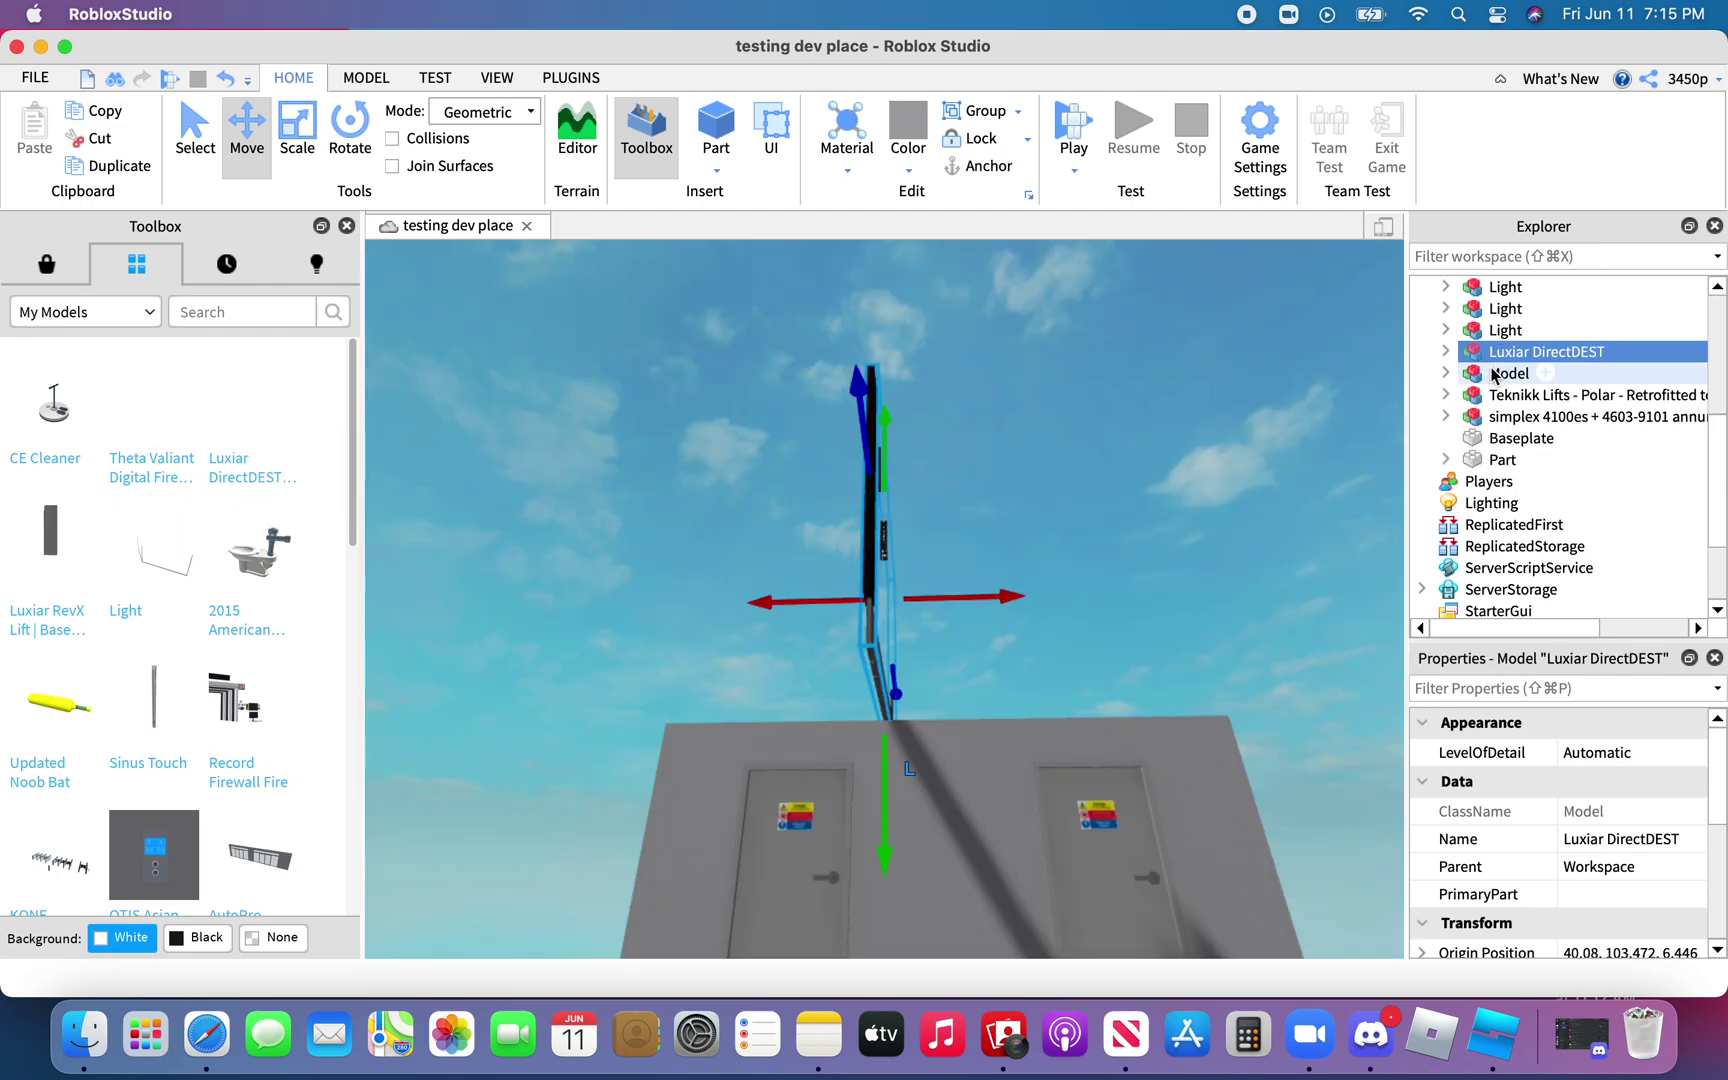
Move the grouped lift model into the inner Luxiar DirectDEST's Lifts group and ungroup it twice, leaving A and B directly inside
{"action": "left_click_drag", "start_coordinate": [1492, 376], "coordinate": [1510, 354]}
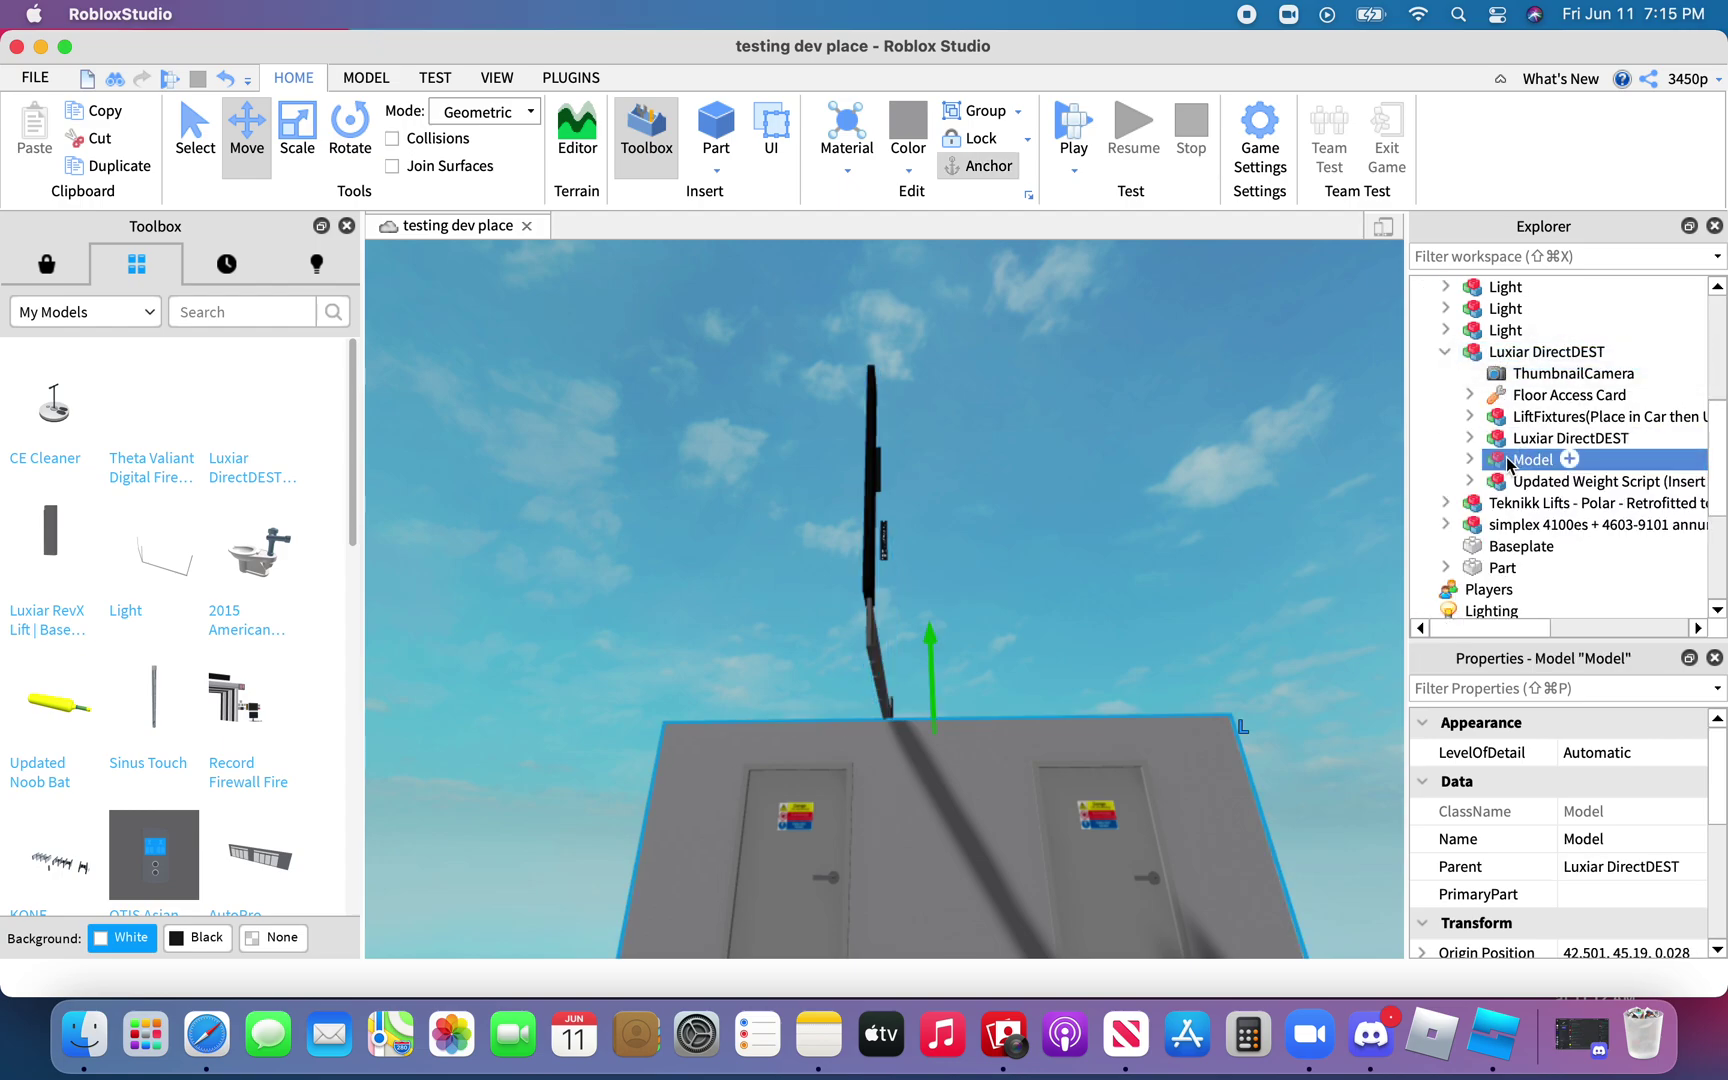
{"action": "left_click_drag", "start_coordinate": [1510, 463], "coordinate": [1536, 572]}
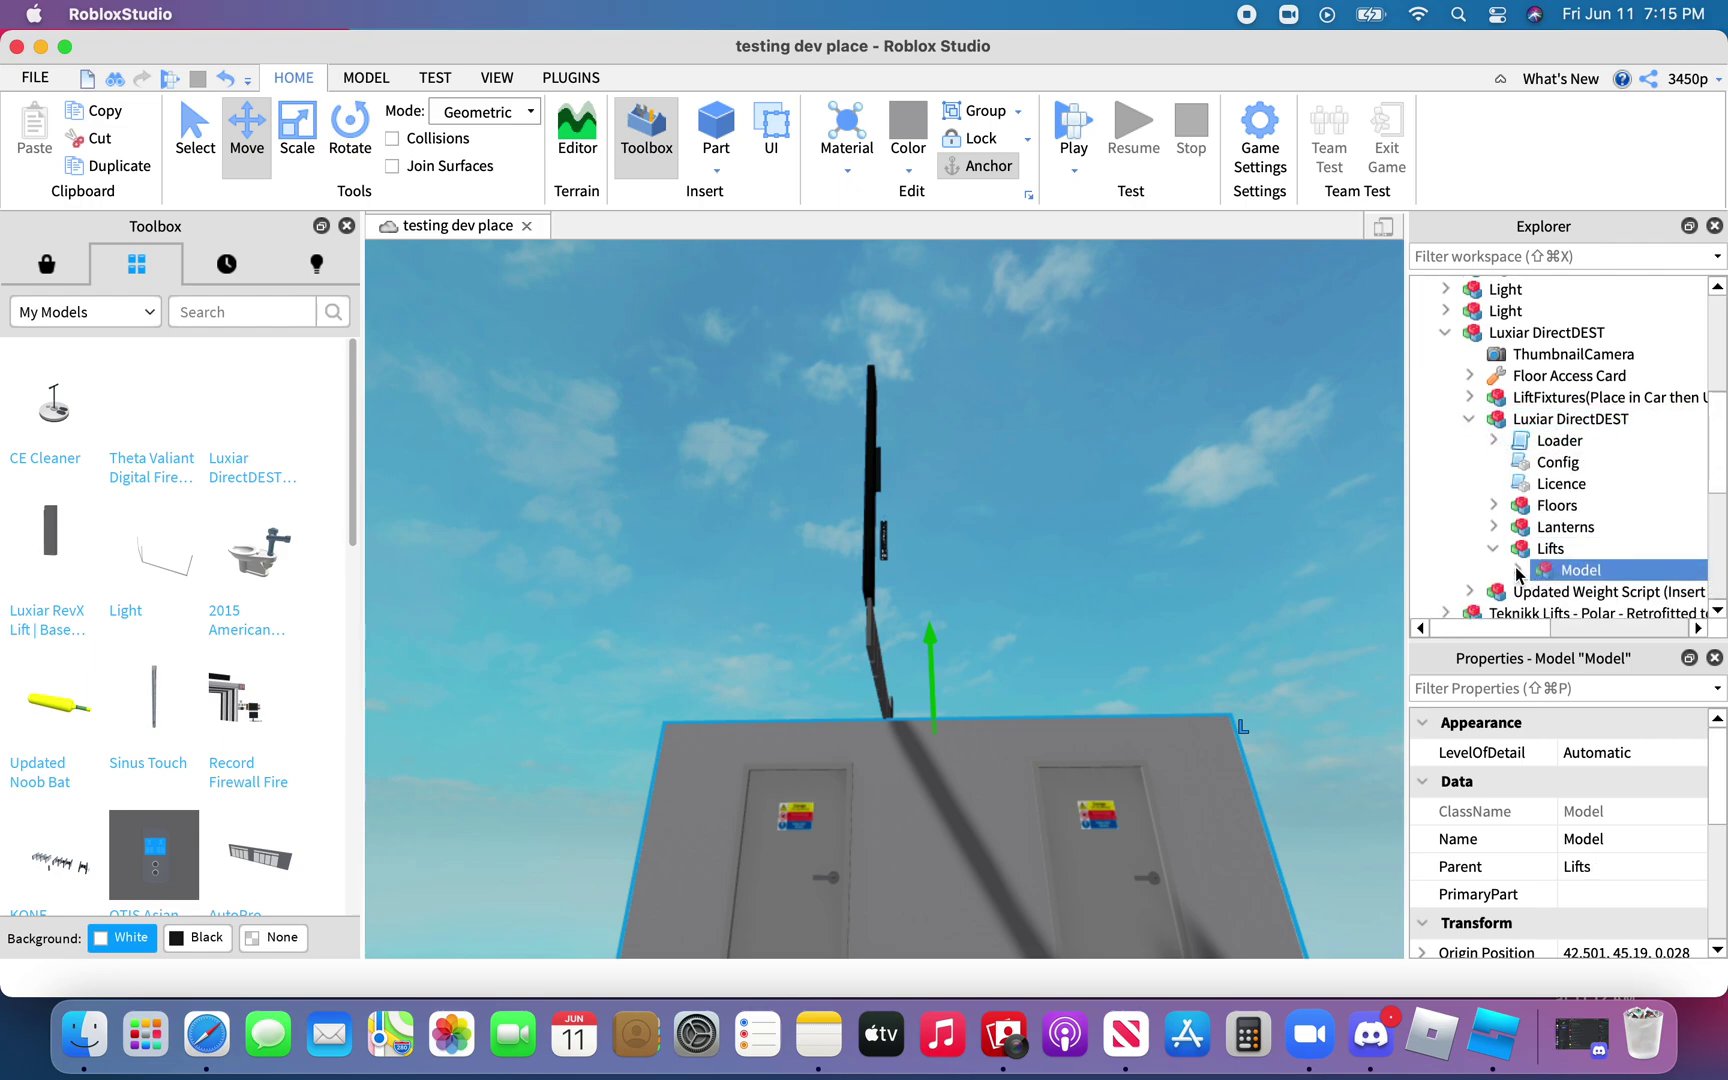
{"action": "scroll", "coordinate": [1516, 568], "scroll_direction": "down", "scroll_amount": 1}
{"action": "scroll", "coordinate": [1518, 574], "scroll_direction": "up", "scroll_amount": 5}
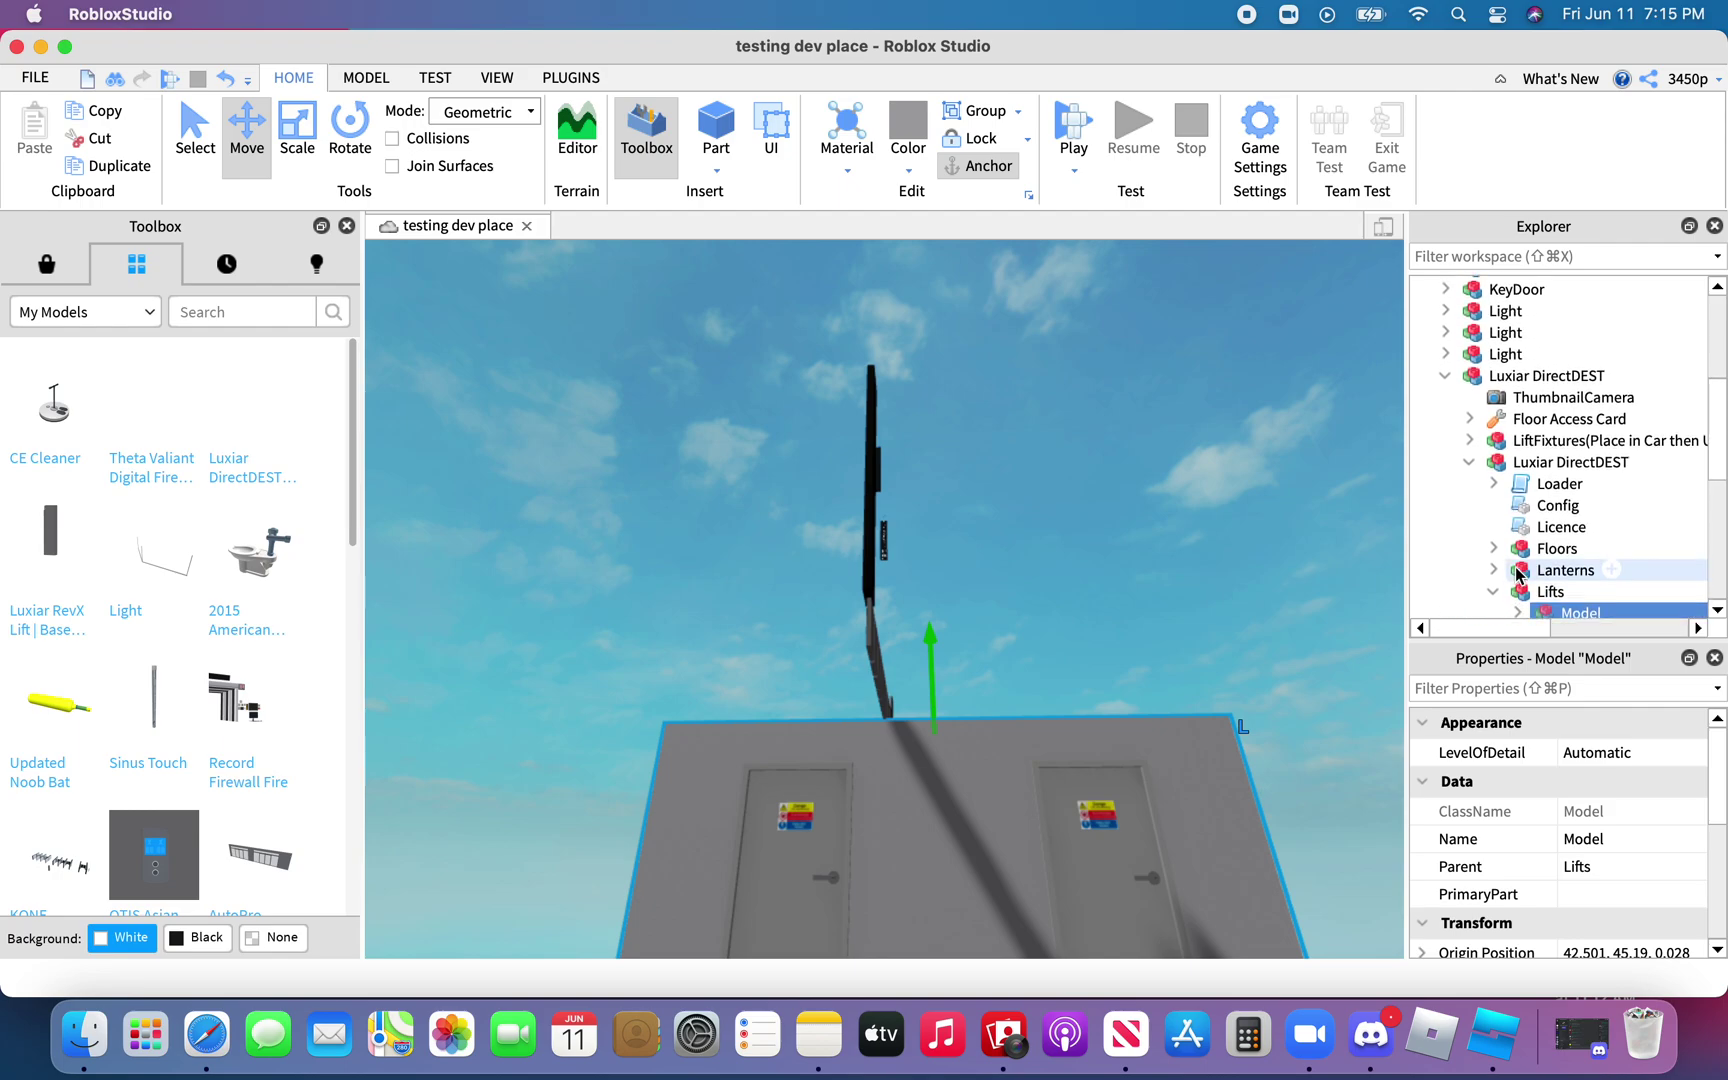
{"action": "scroll", "coordinate": [1517, 573], "scroll_direction": "down", "scroll_amount": 6}
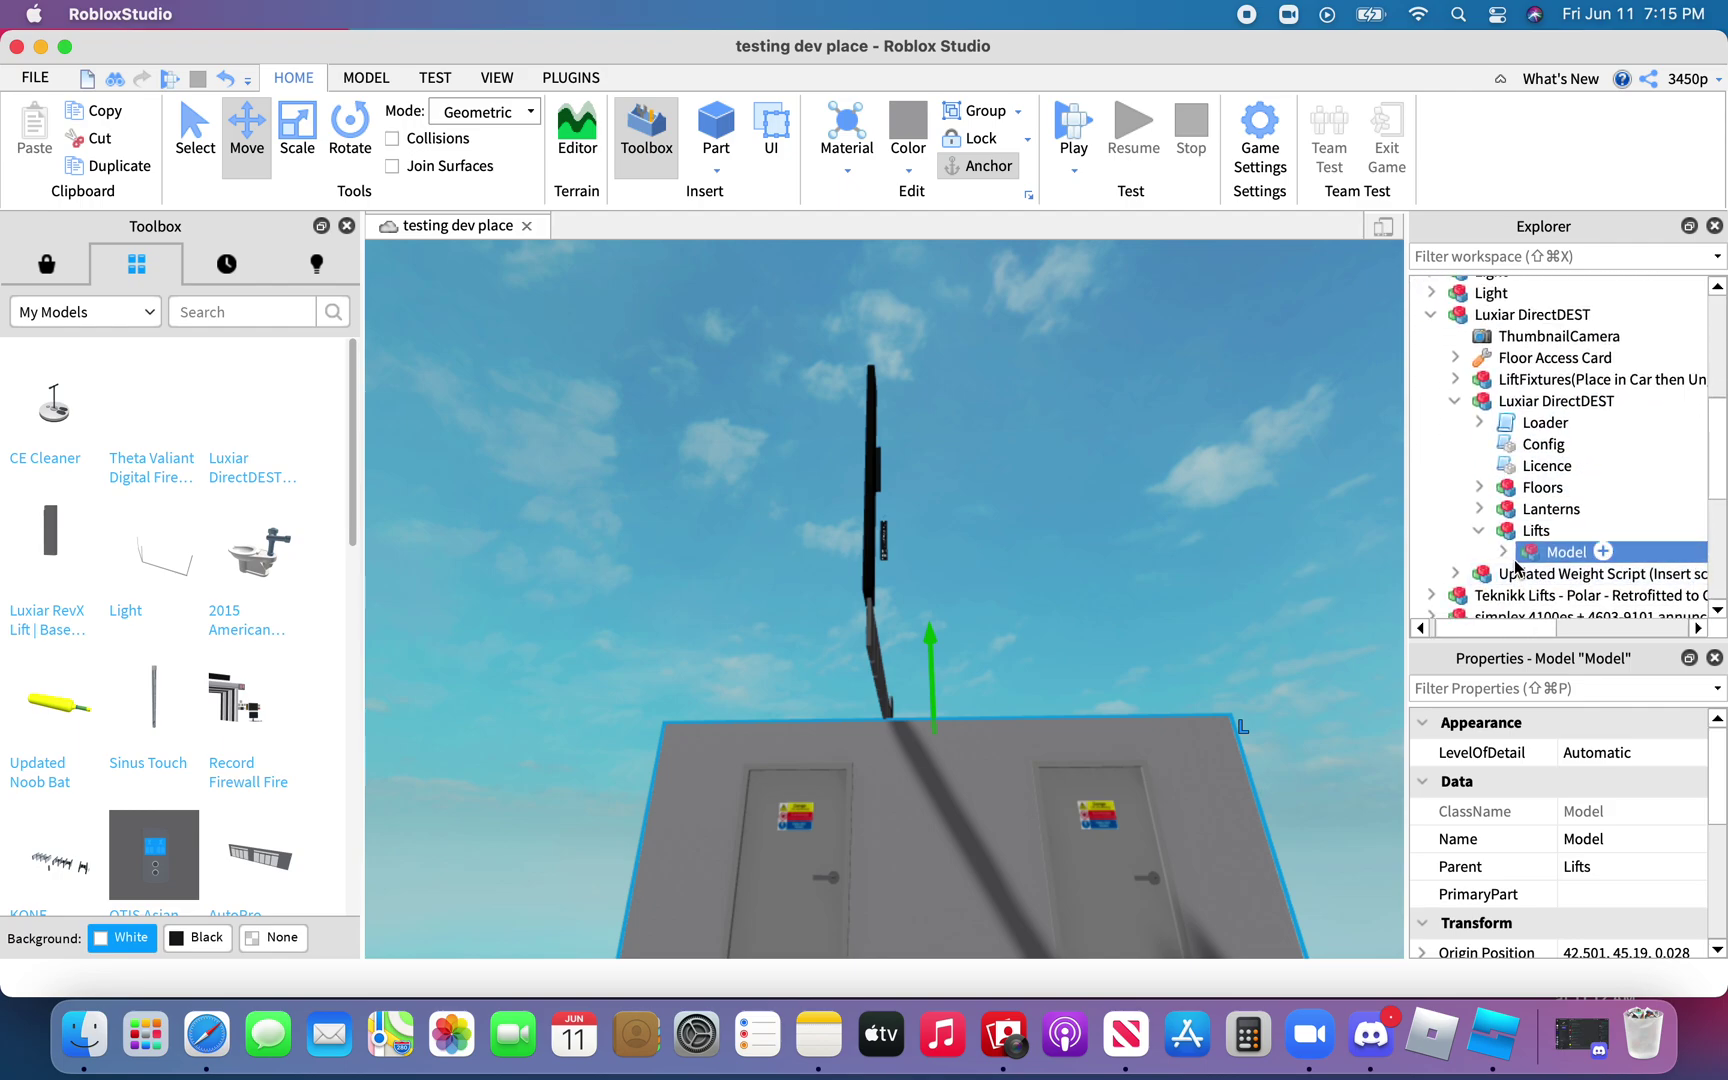
{"action": "key", "text": "super+u"}
{"action": "key", "text": "super+u"}
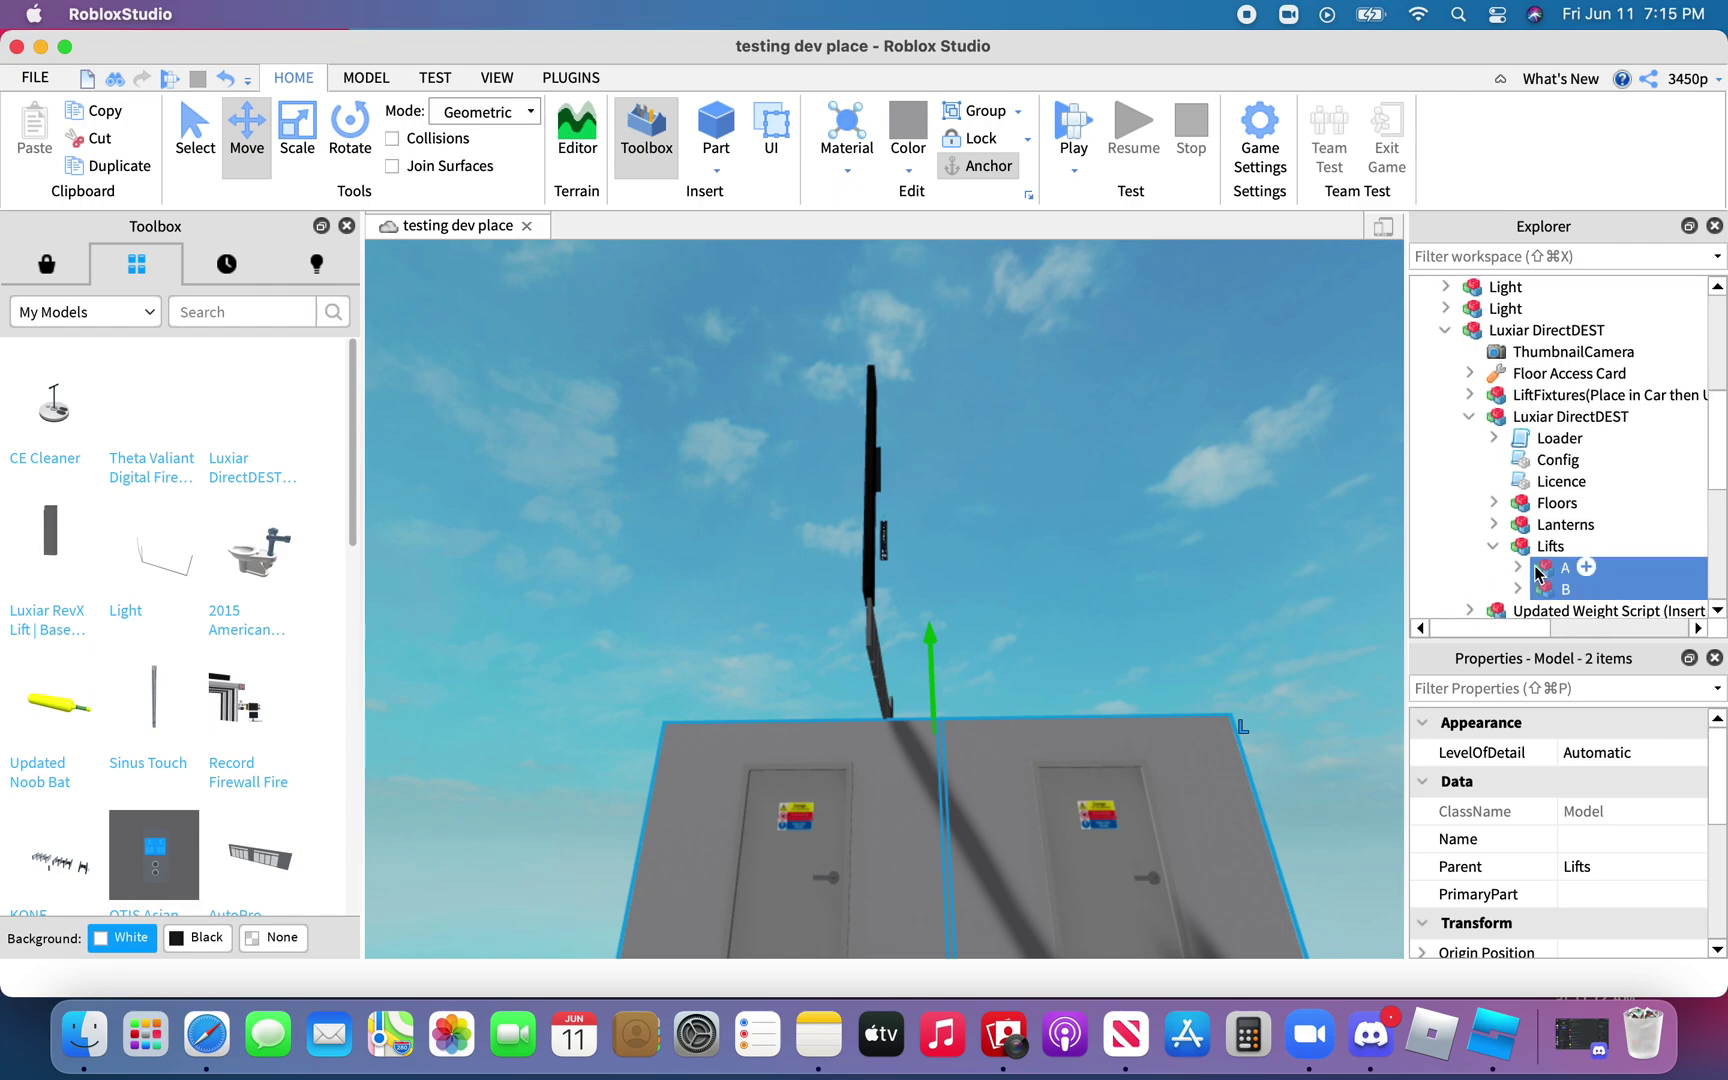
Examine the Luxiar DirectDEST panels, displays and lift labels floating above the two lift shafts
{"action": "key", "text": "s"}
{"action": "right_click_drag", "start_coordinate": [1094, 566], "coordinate": [1094, 564]}
{"action": "scroll", "coordinate": [1094, 564], "scroll_direction": "up", "scroll_amount": 10}
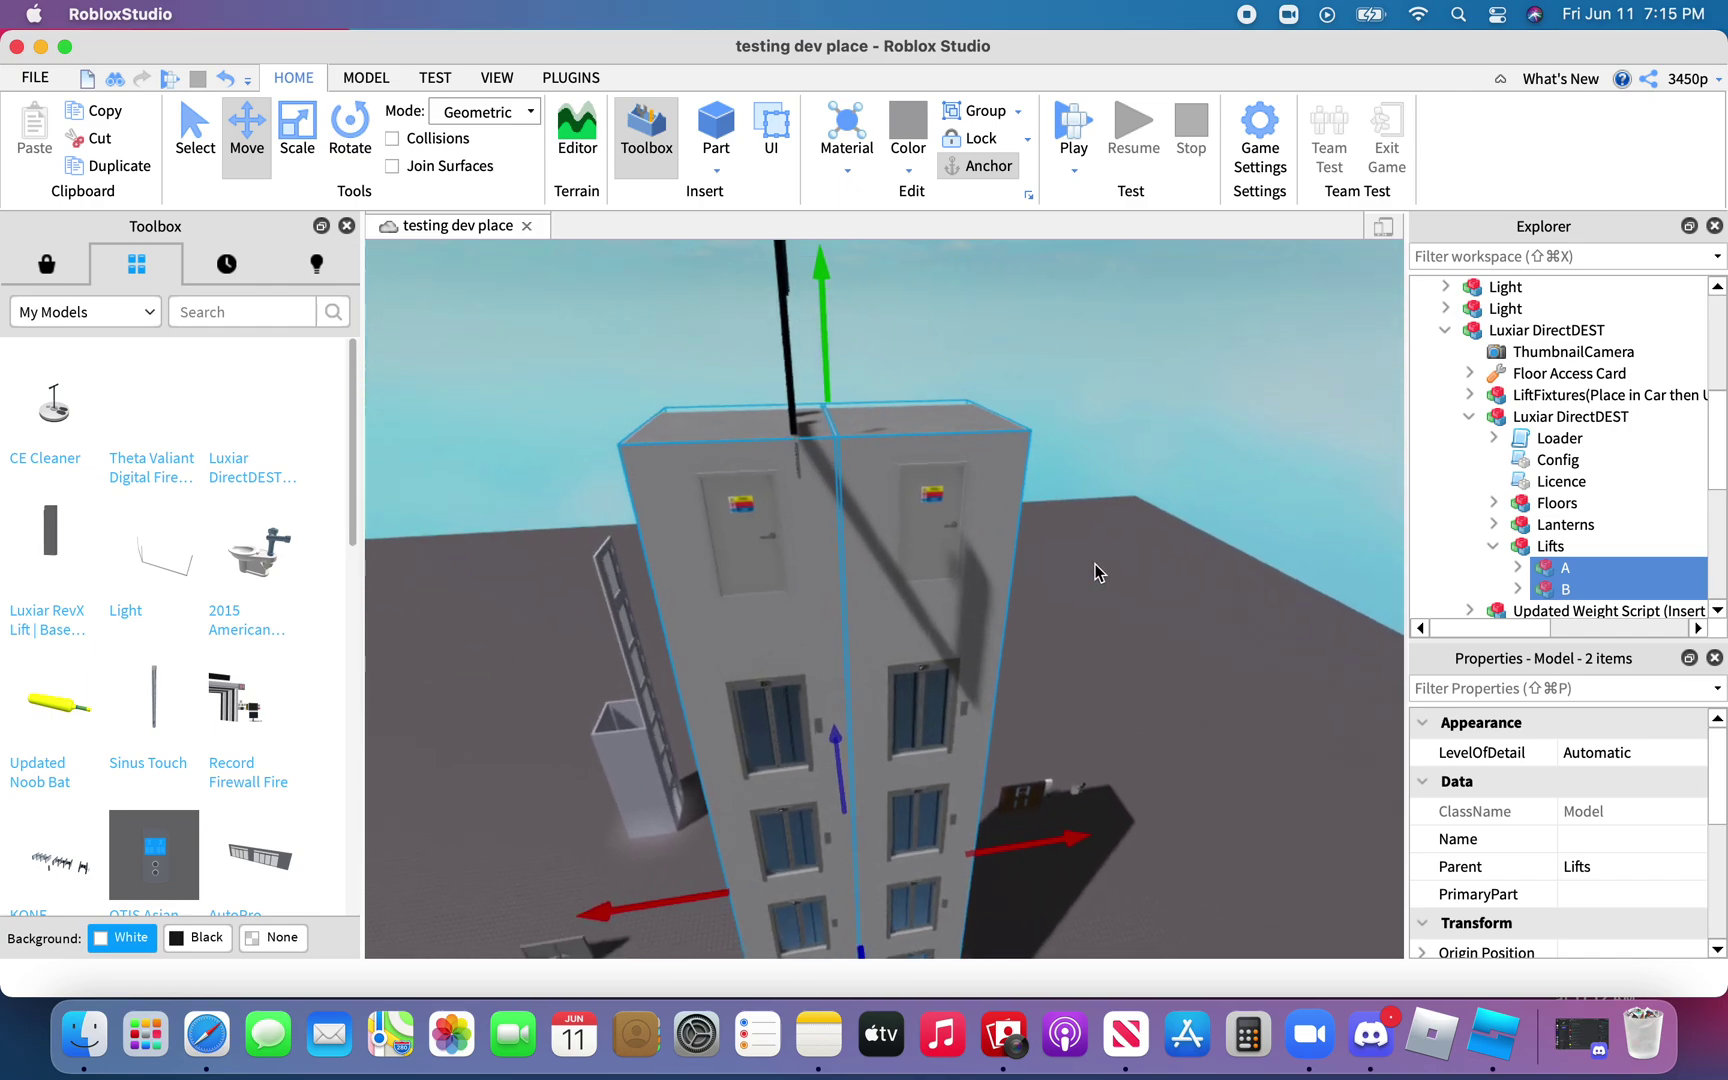
{"action": "left_click", "coordinate": [1094, 566]}
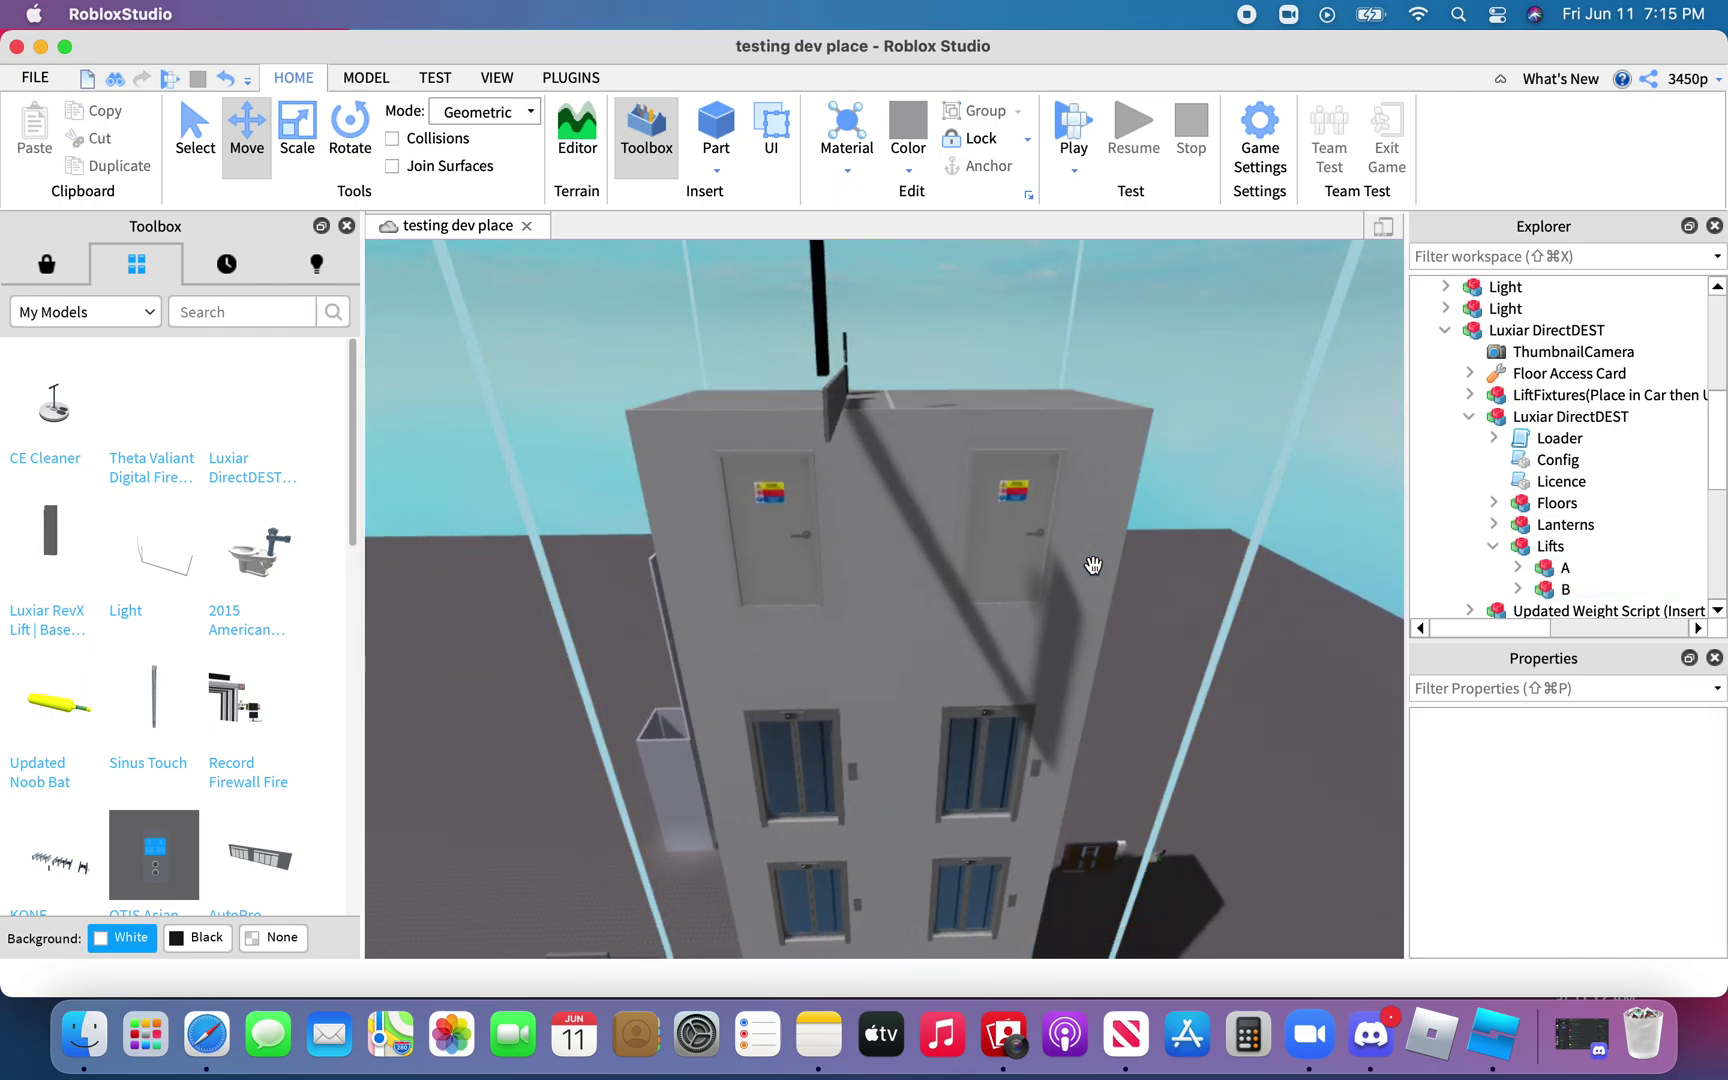
{"action": "right_click_drag", "start_coordinate": [1094, 566], "coordinate": [1094, 564]}
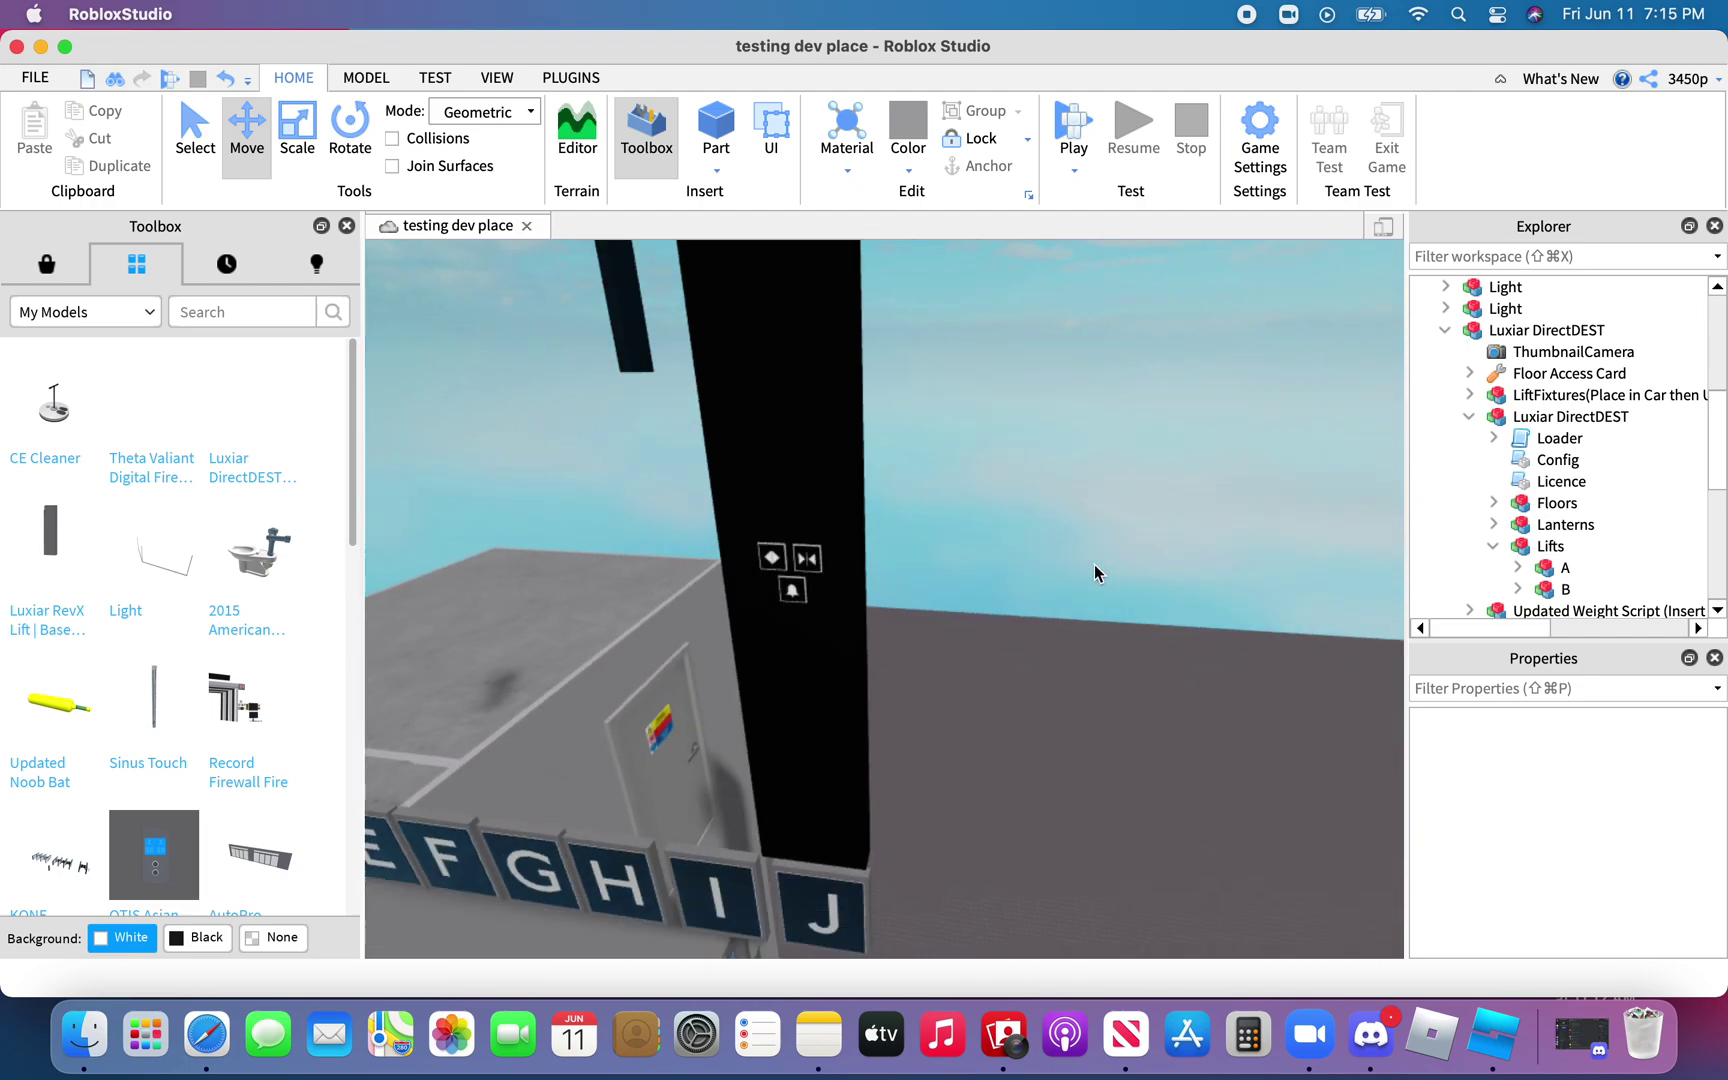
{"action": "scroll", "coordinate": [963, 479], "scroll_direction": "down", "scroll_amount": 5}
{"action": "scroll", "coordinate": [907, 709], "scroll_direction": "up", "scroll_amount": 4}
{"action": "left_click", "coordinate": [907, 709]}
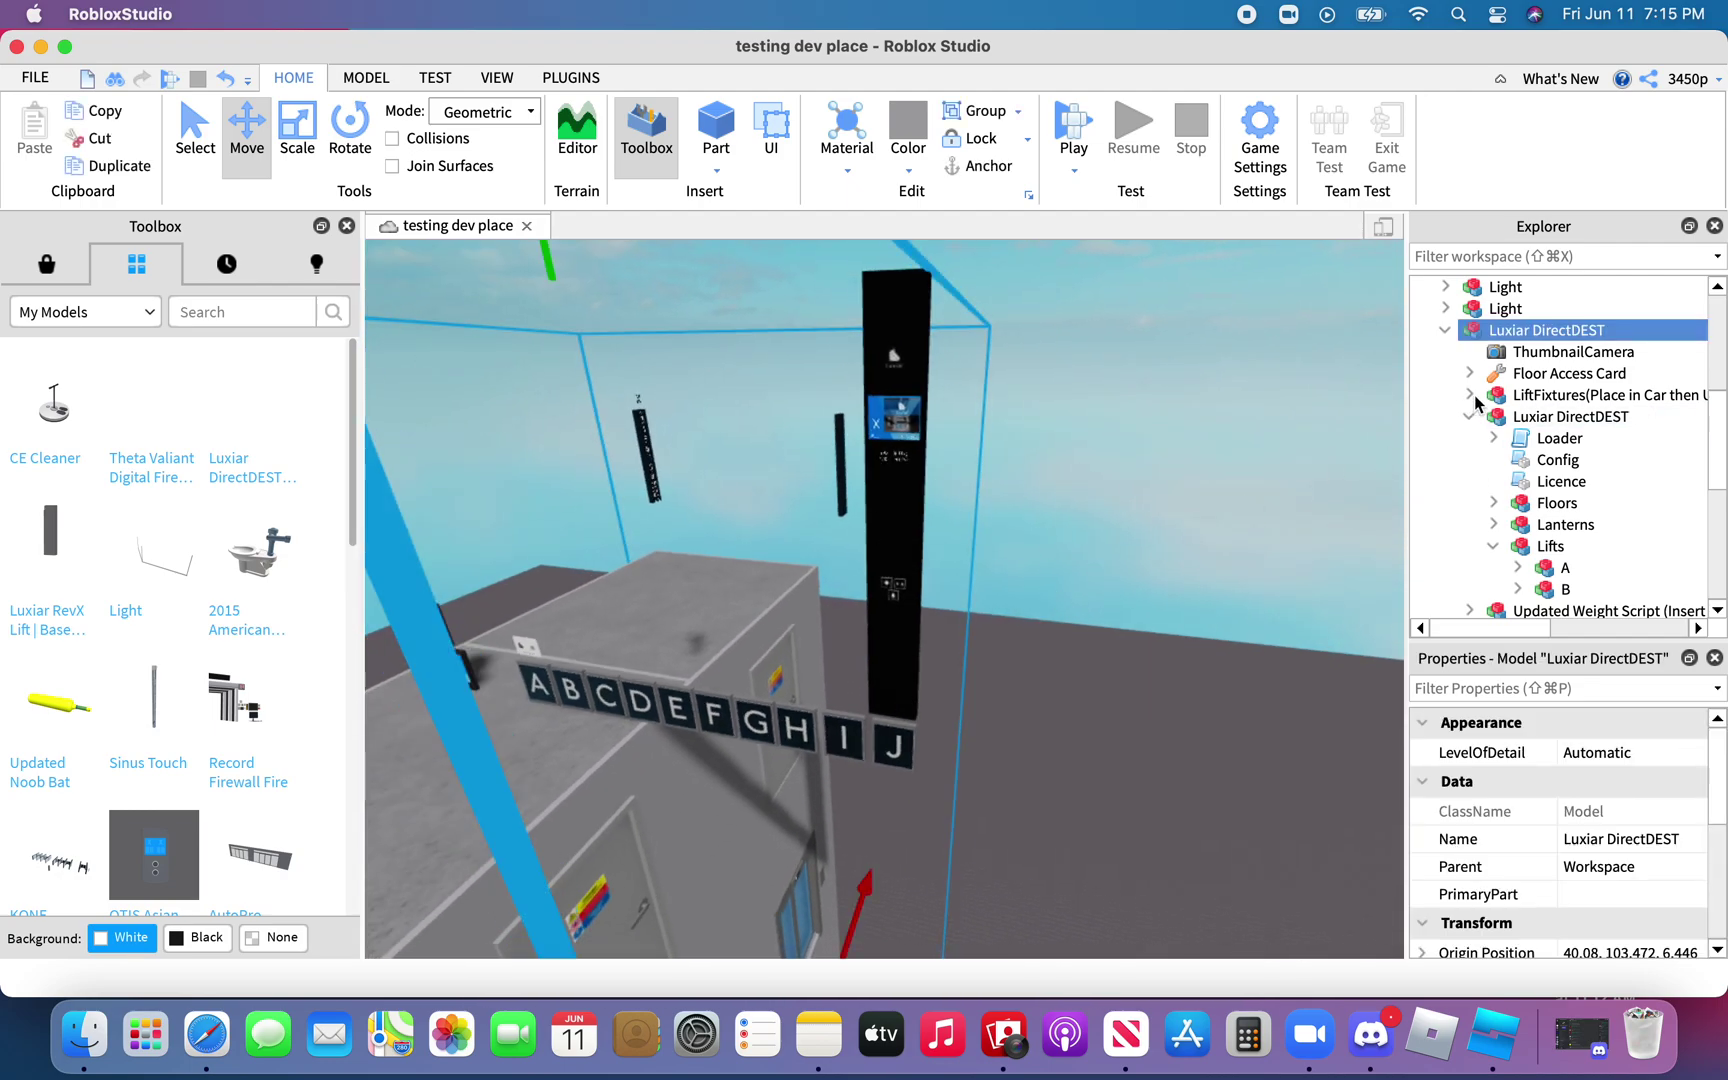
Delete the ThumbnailCamera from the outer Luxiar DirectDEST model
{"action": "scroll", "coordinate": [1487, 422], "scroll_direction": "down", "scroll_amount": 1}
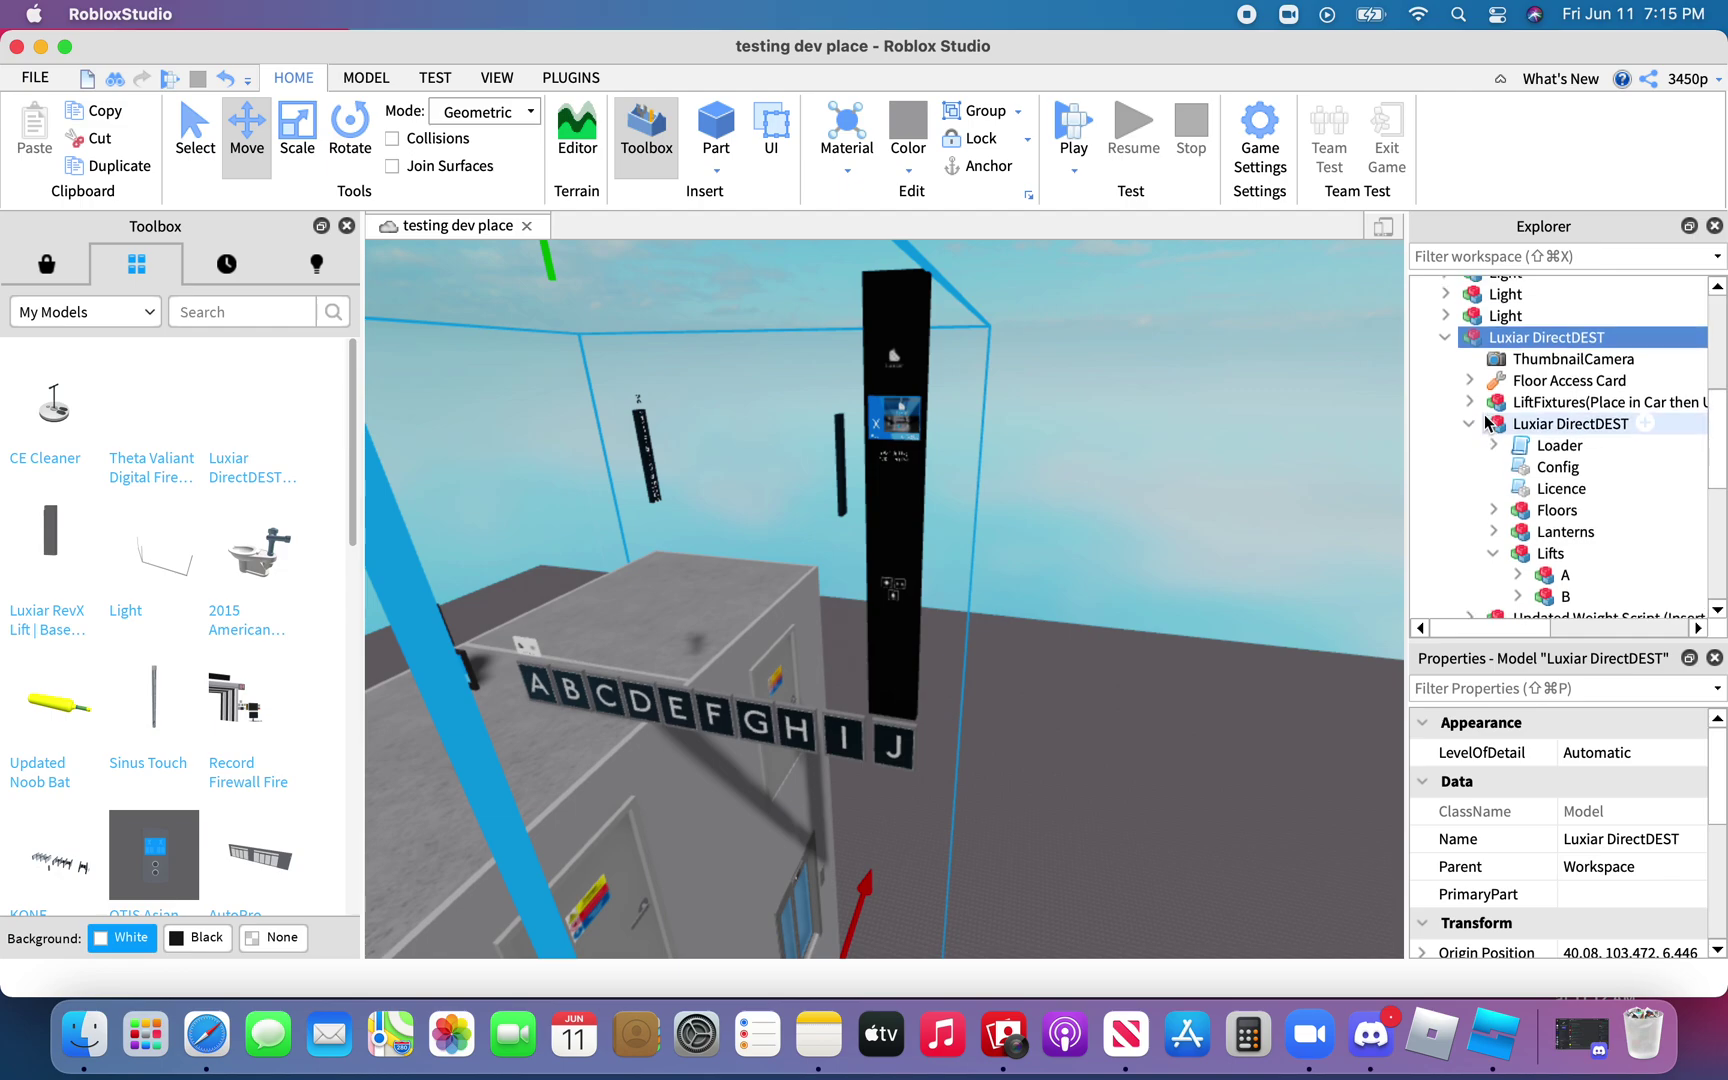
{"action": "left_click", "coordinate": [1495, 340]}
{"action": "key", "text": "Delete"}
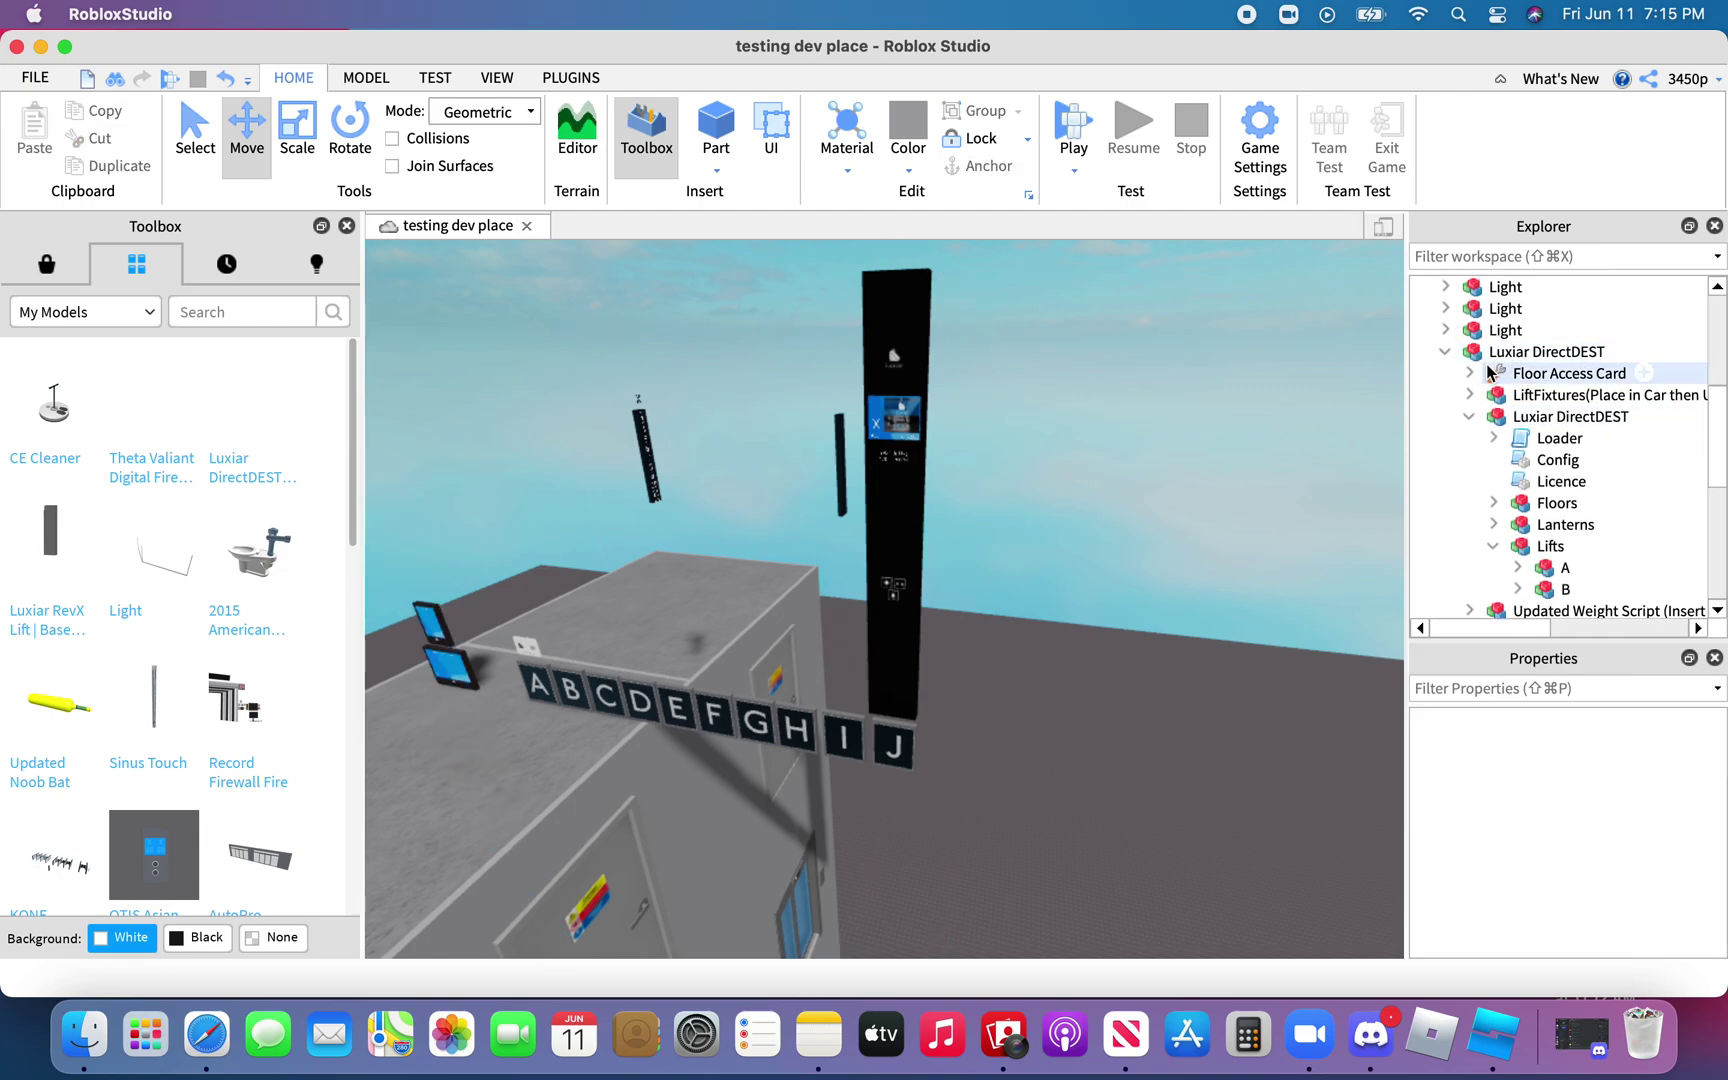
Locate the Floor Access Card tool of Luxiar DirectDEST in the scene and delete it
{"action": "left_click", "coordinate": [1490, 372]}
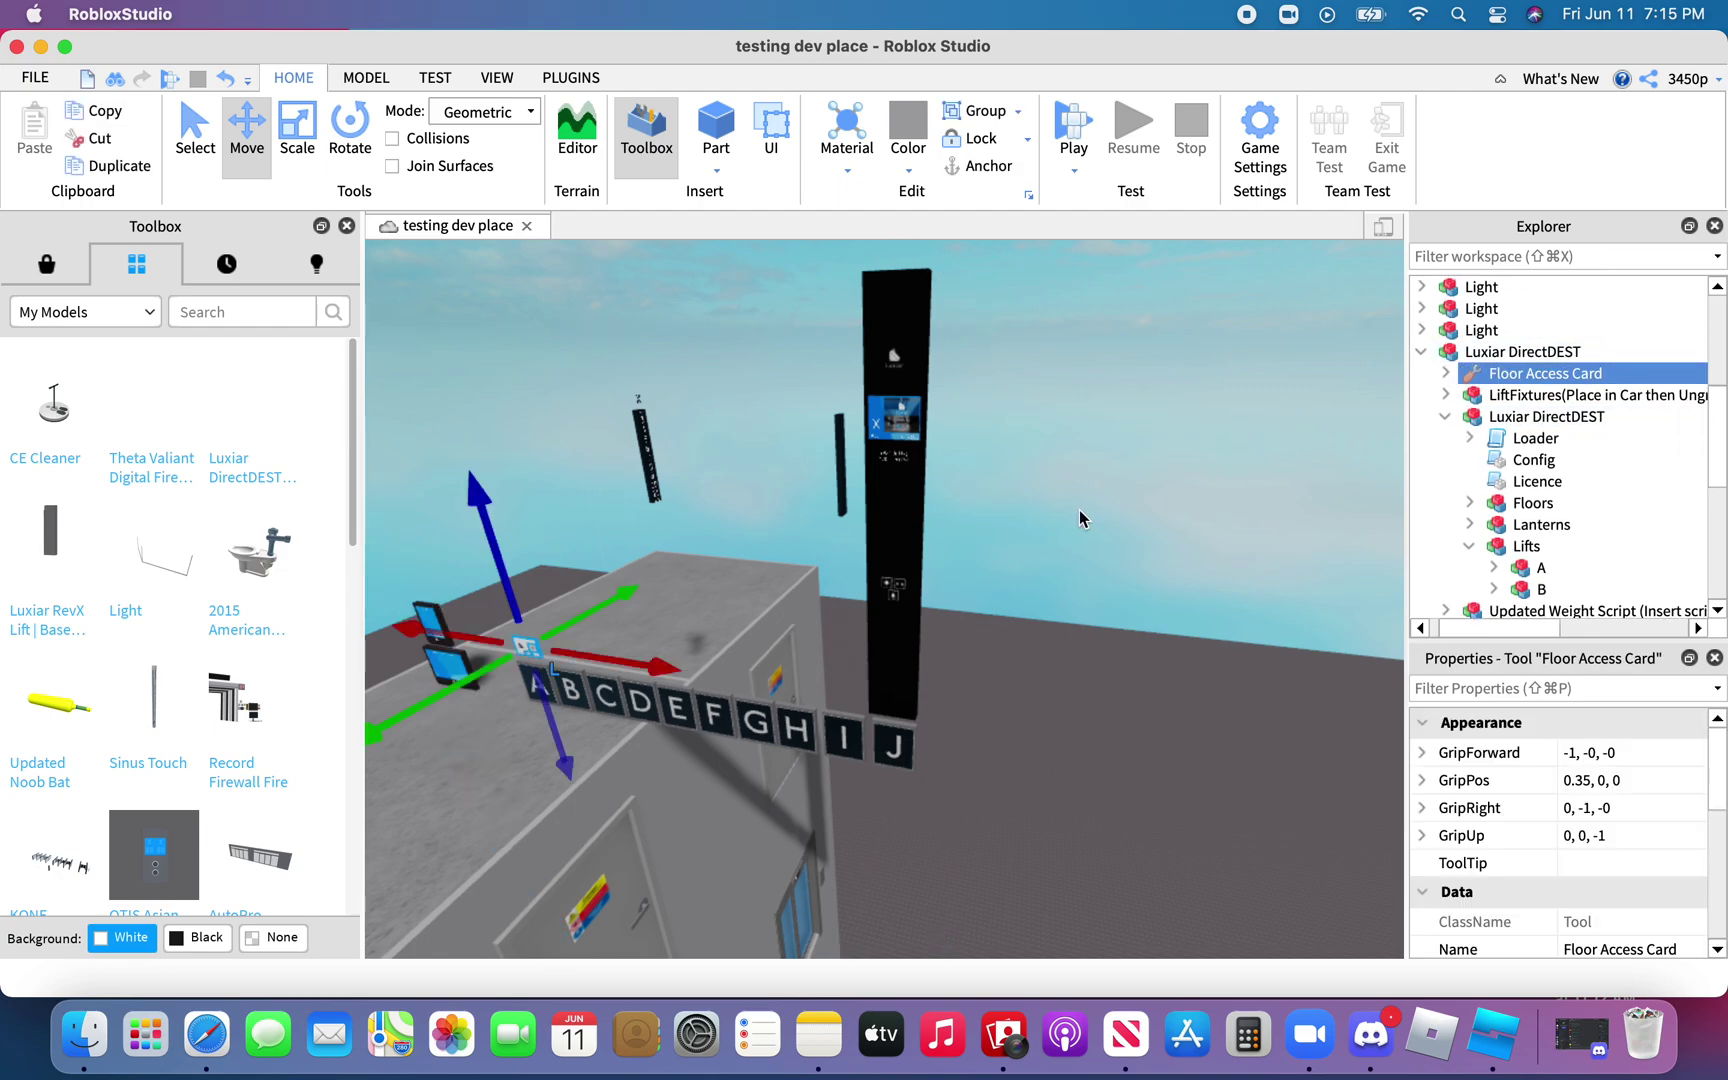
{"action": "key", "text": "f"}
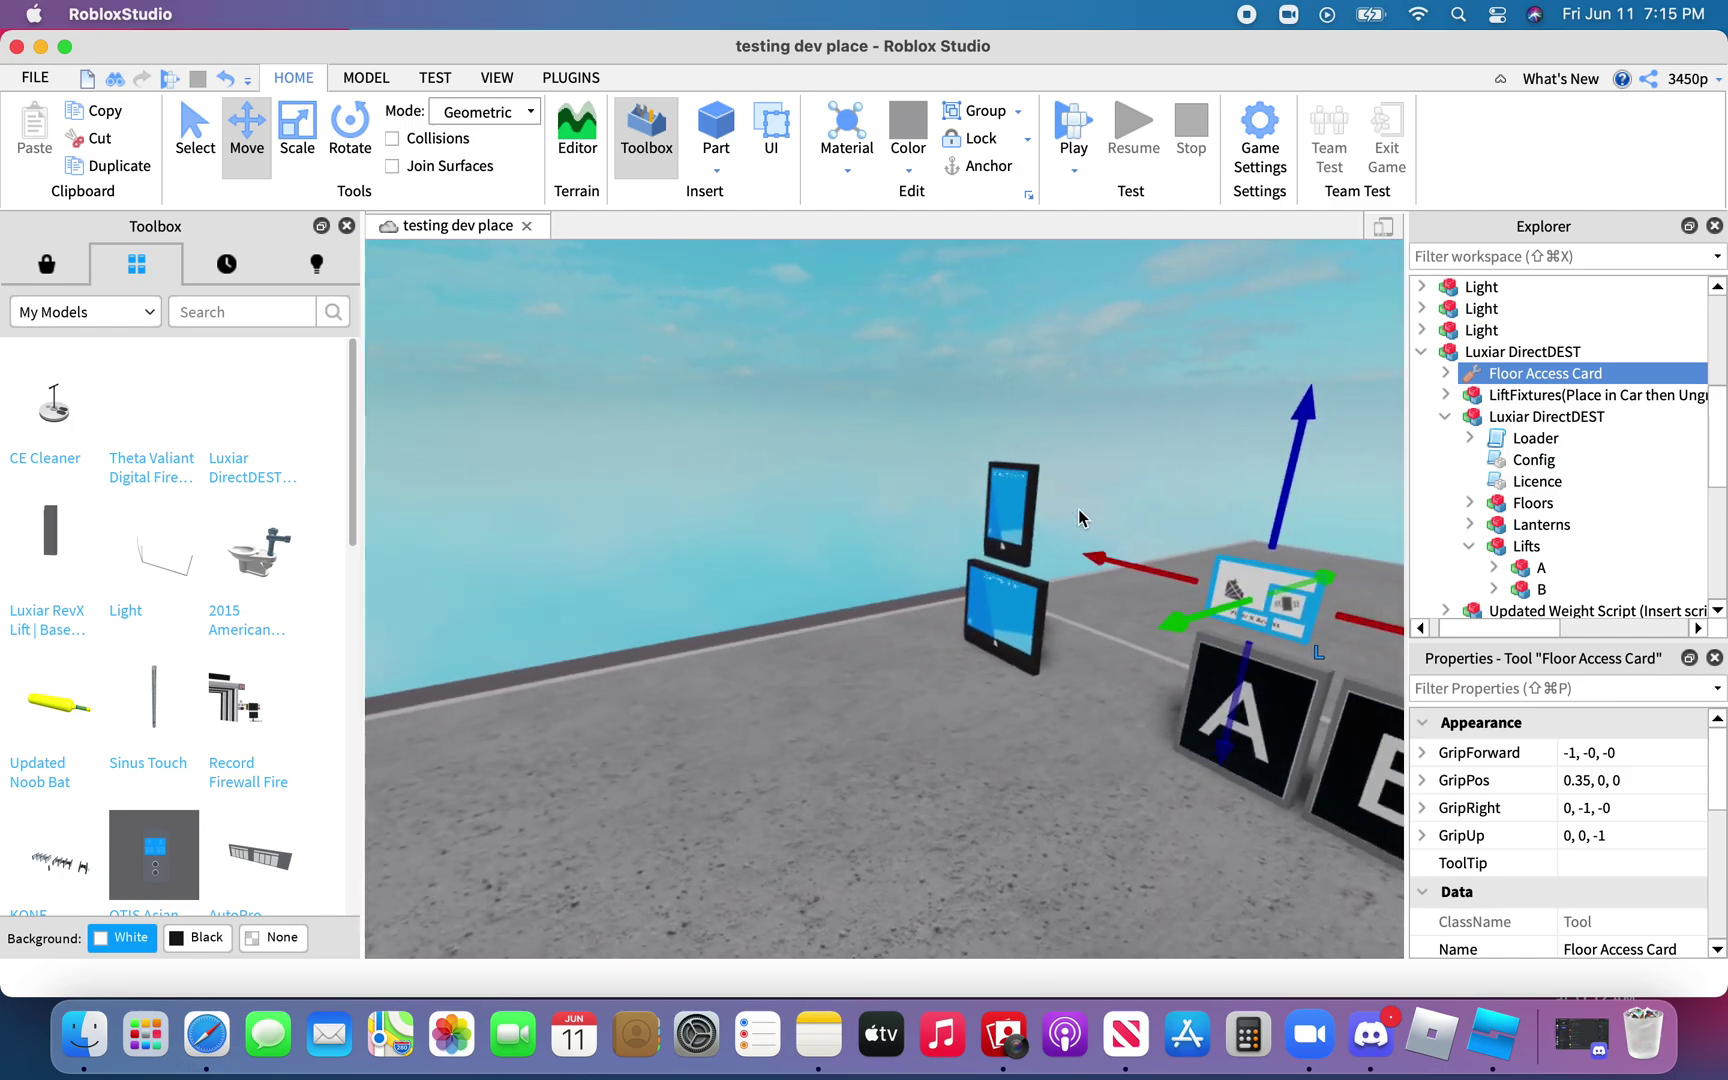
{"action": "key", "text": "w"}
{"action": "right_click_drag", "start_coordinate": [1079, 509], "coordinate": [1079, 509]}
{"action": "key", "text": "s"}
{"action": "key", "text": "Delete"}
{"action": "key", "text": "s"}
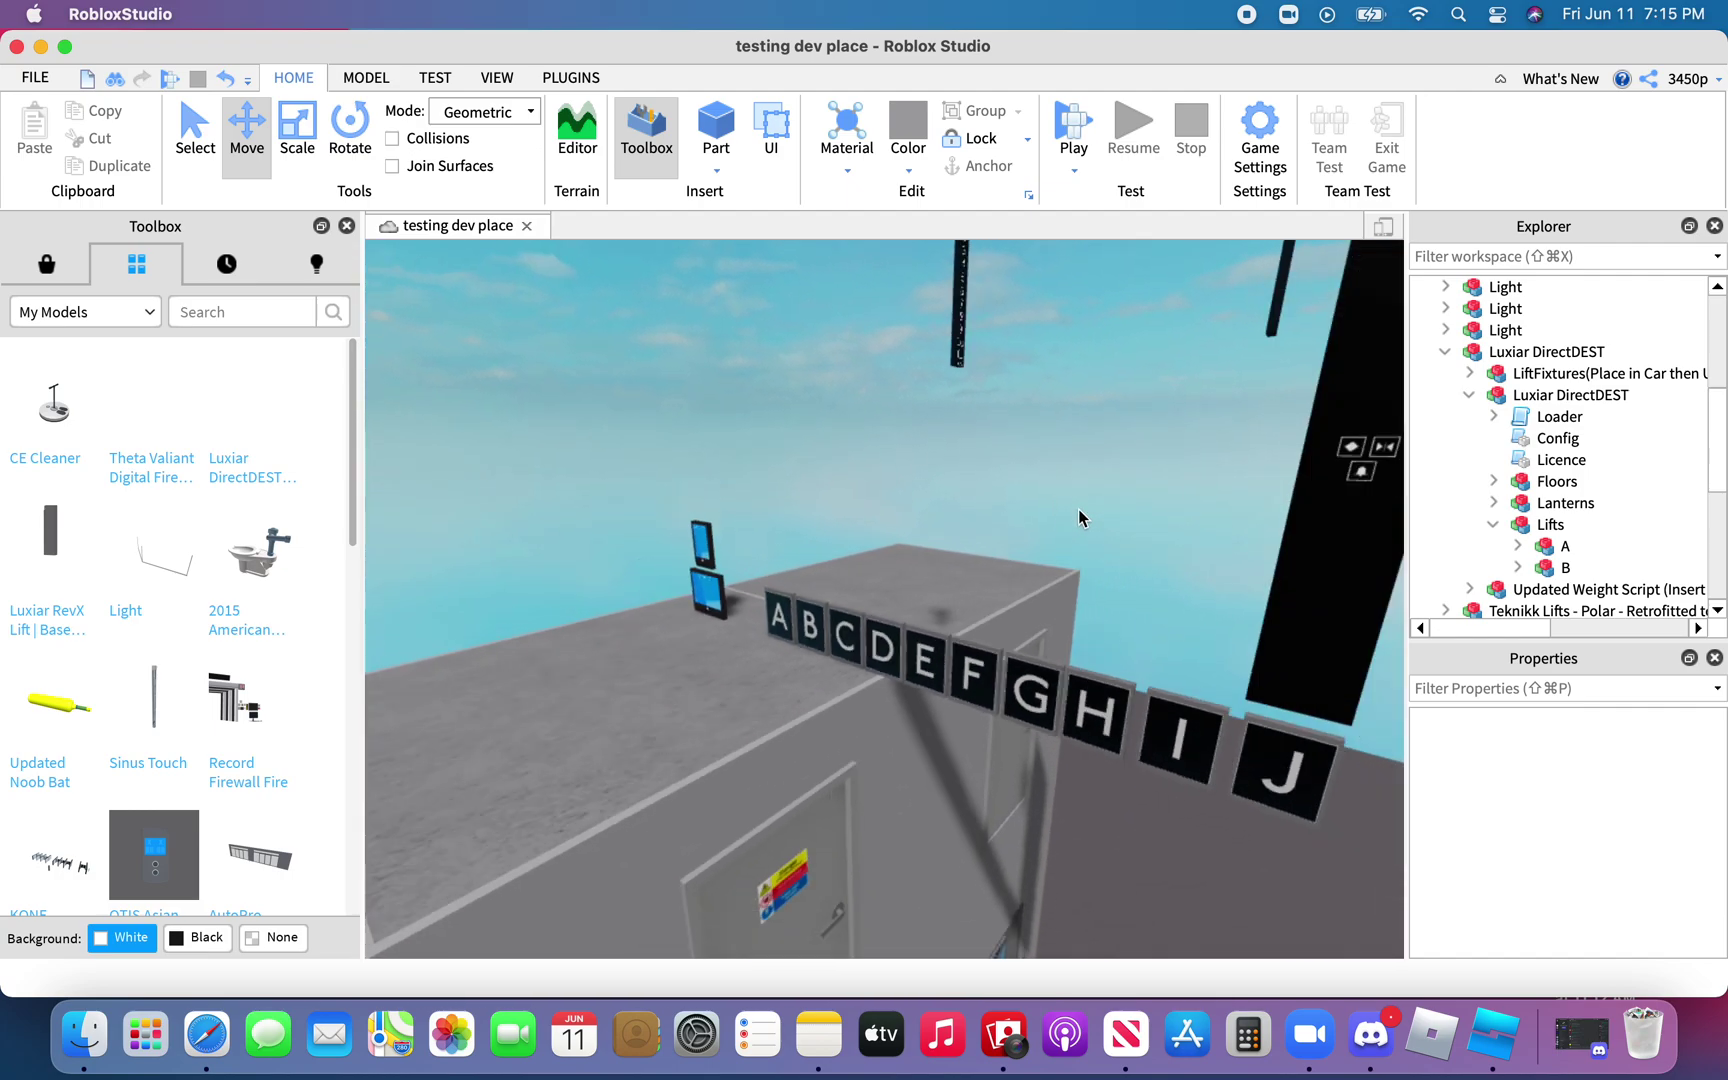
{"action": "key", "text": "d"}
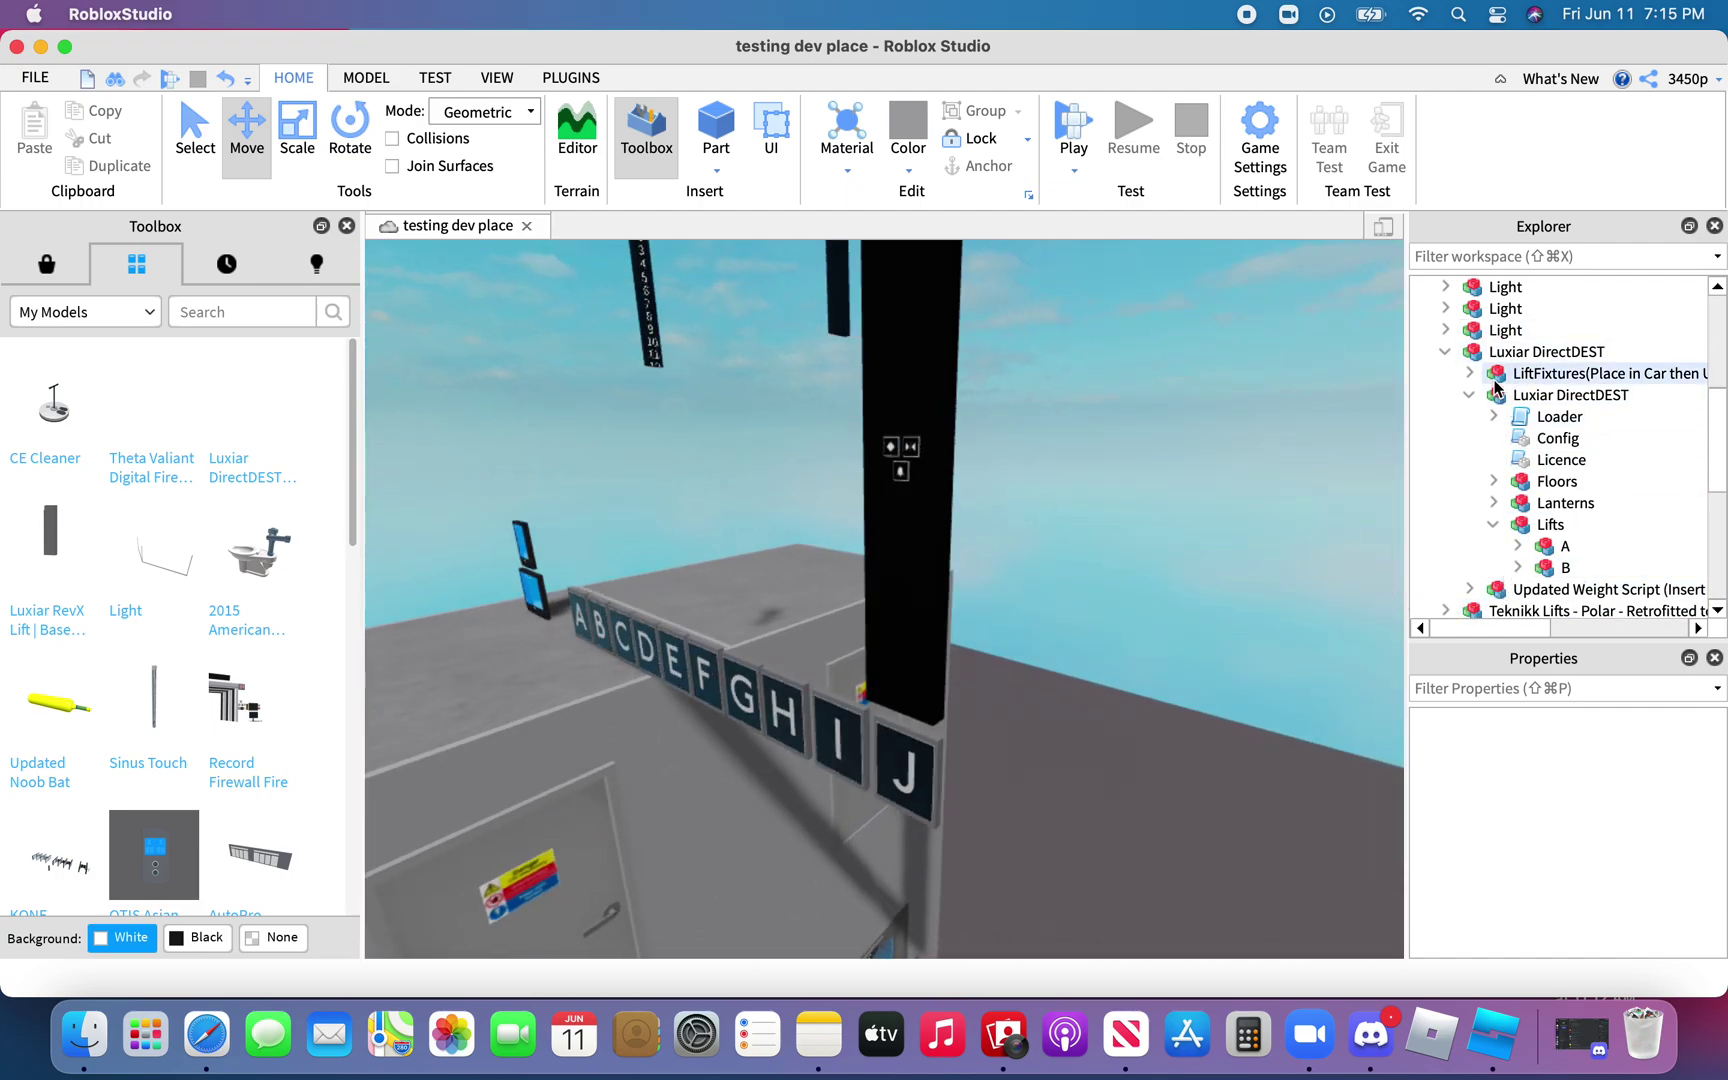
Review the script inside the Updated Weight Script model, close it, and delete that model from Luxiar DirectDEST
{"action": "scroll", "coordinate": [1490, 400], "scroll_direction": "down", "scroll_amount": 2}
{"action": "left_click", "coordinate": [1468, 546]}
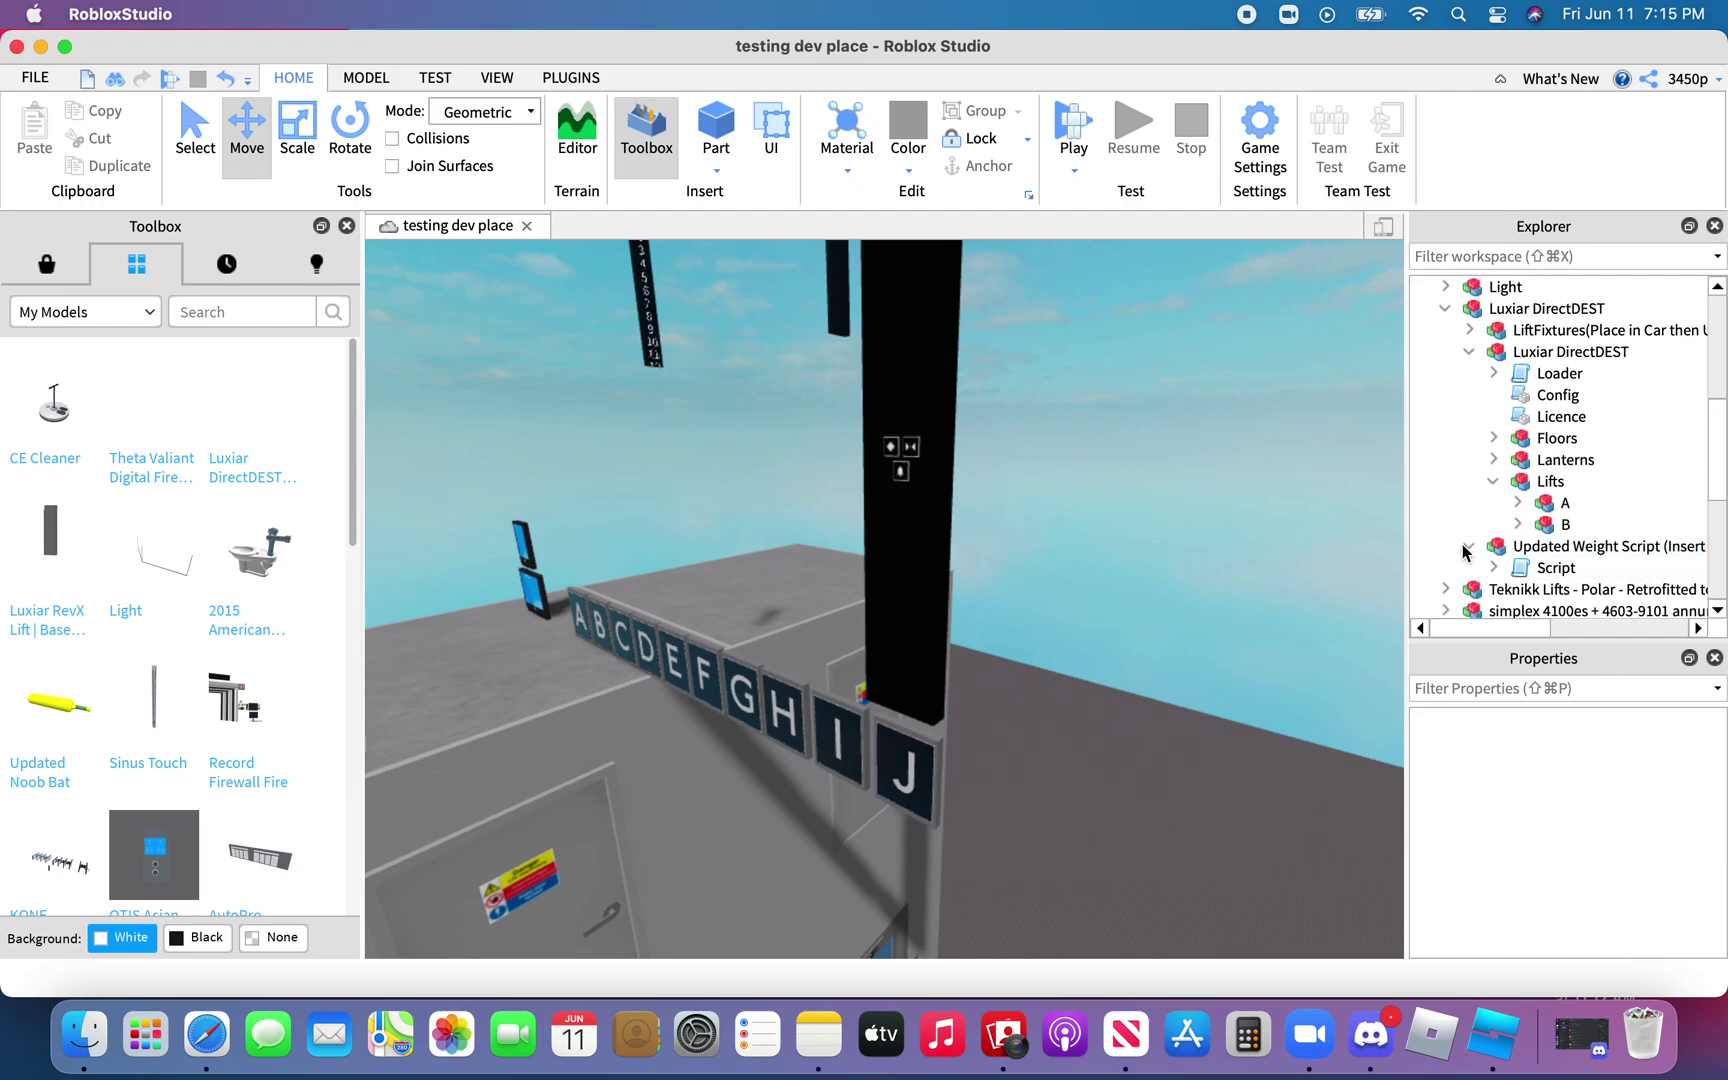
{"action": "left_click", "coordinate": [1516, 577]}
{"action": "double_click", "coordinate": [1516, 578]}
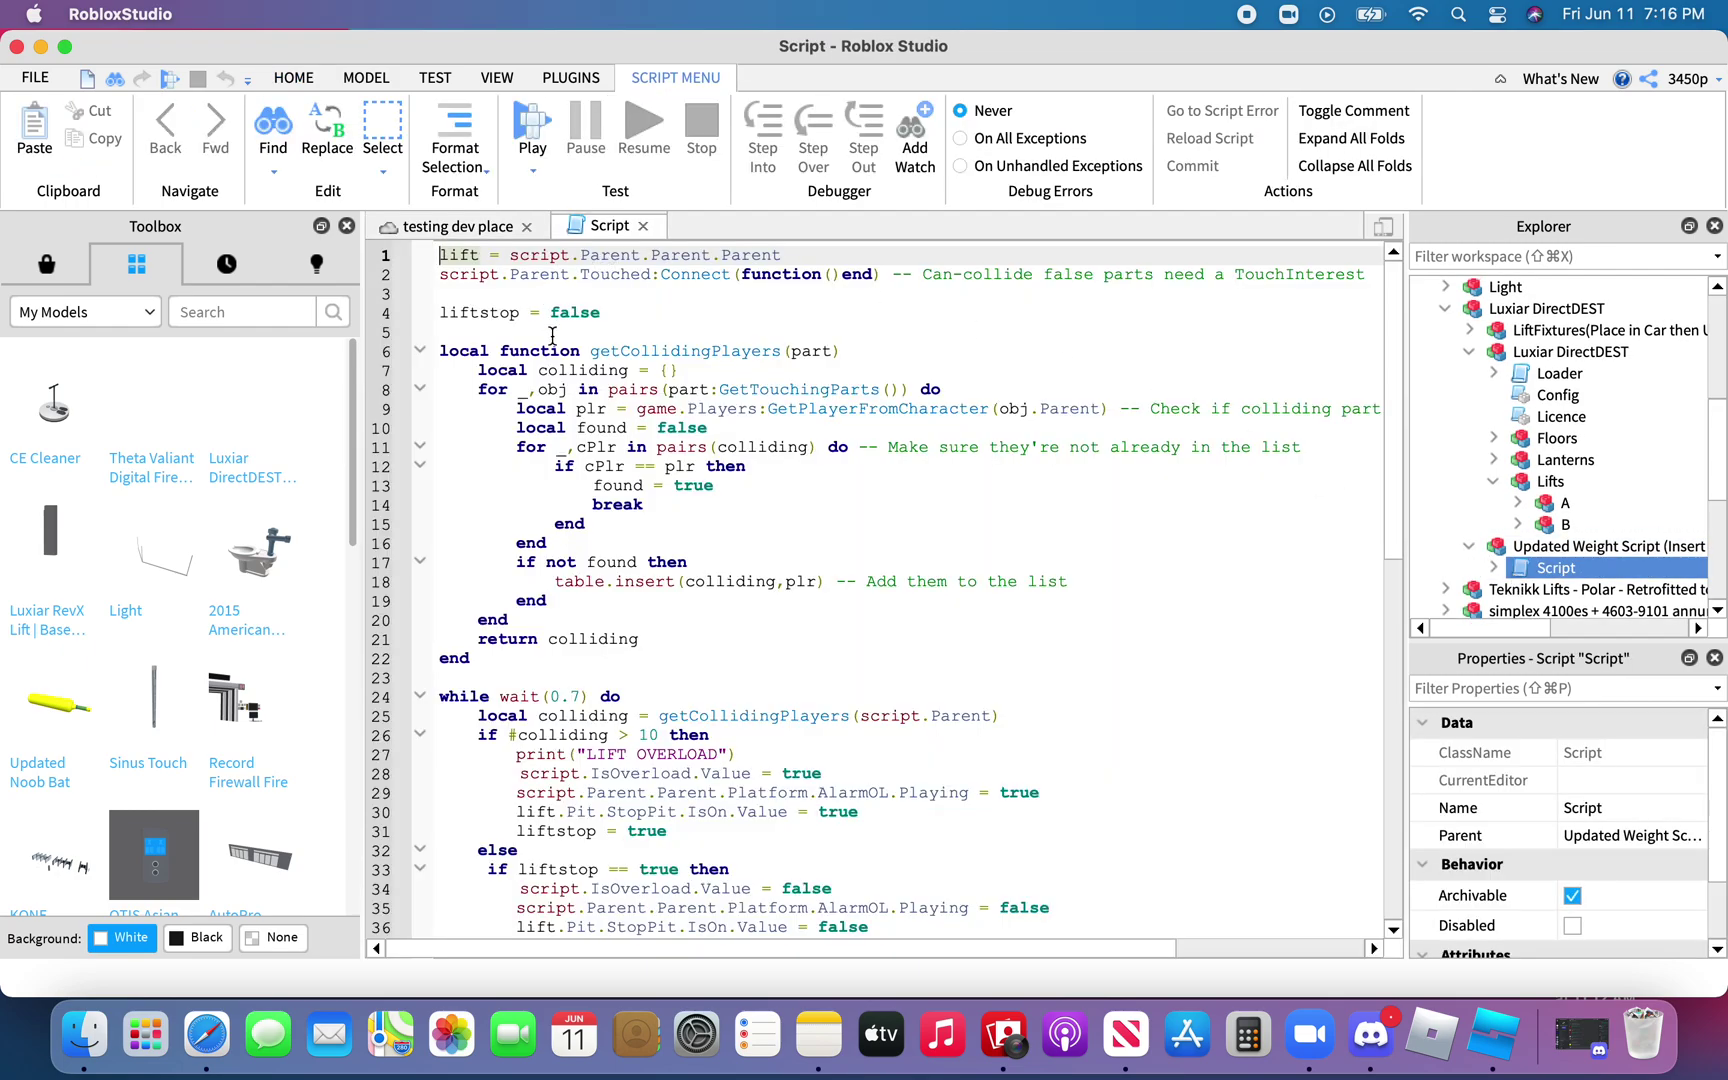
{"action": "scroll", "coordinate": [701, 632], "scroll_direction": "down", "scroll_amount": 5}
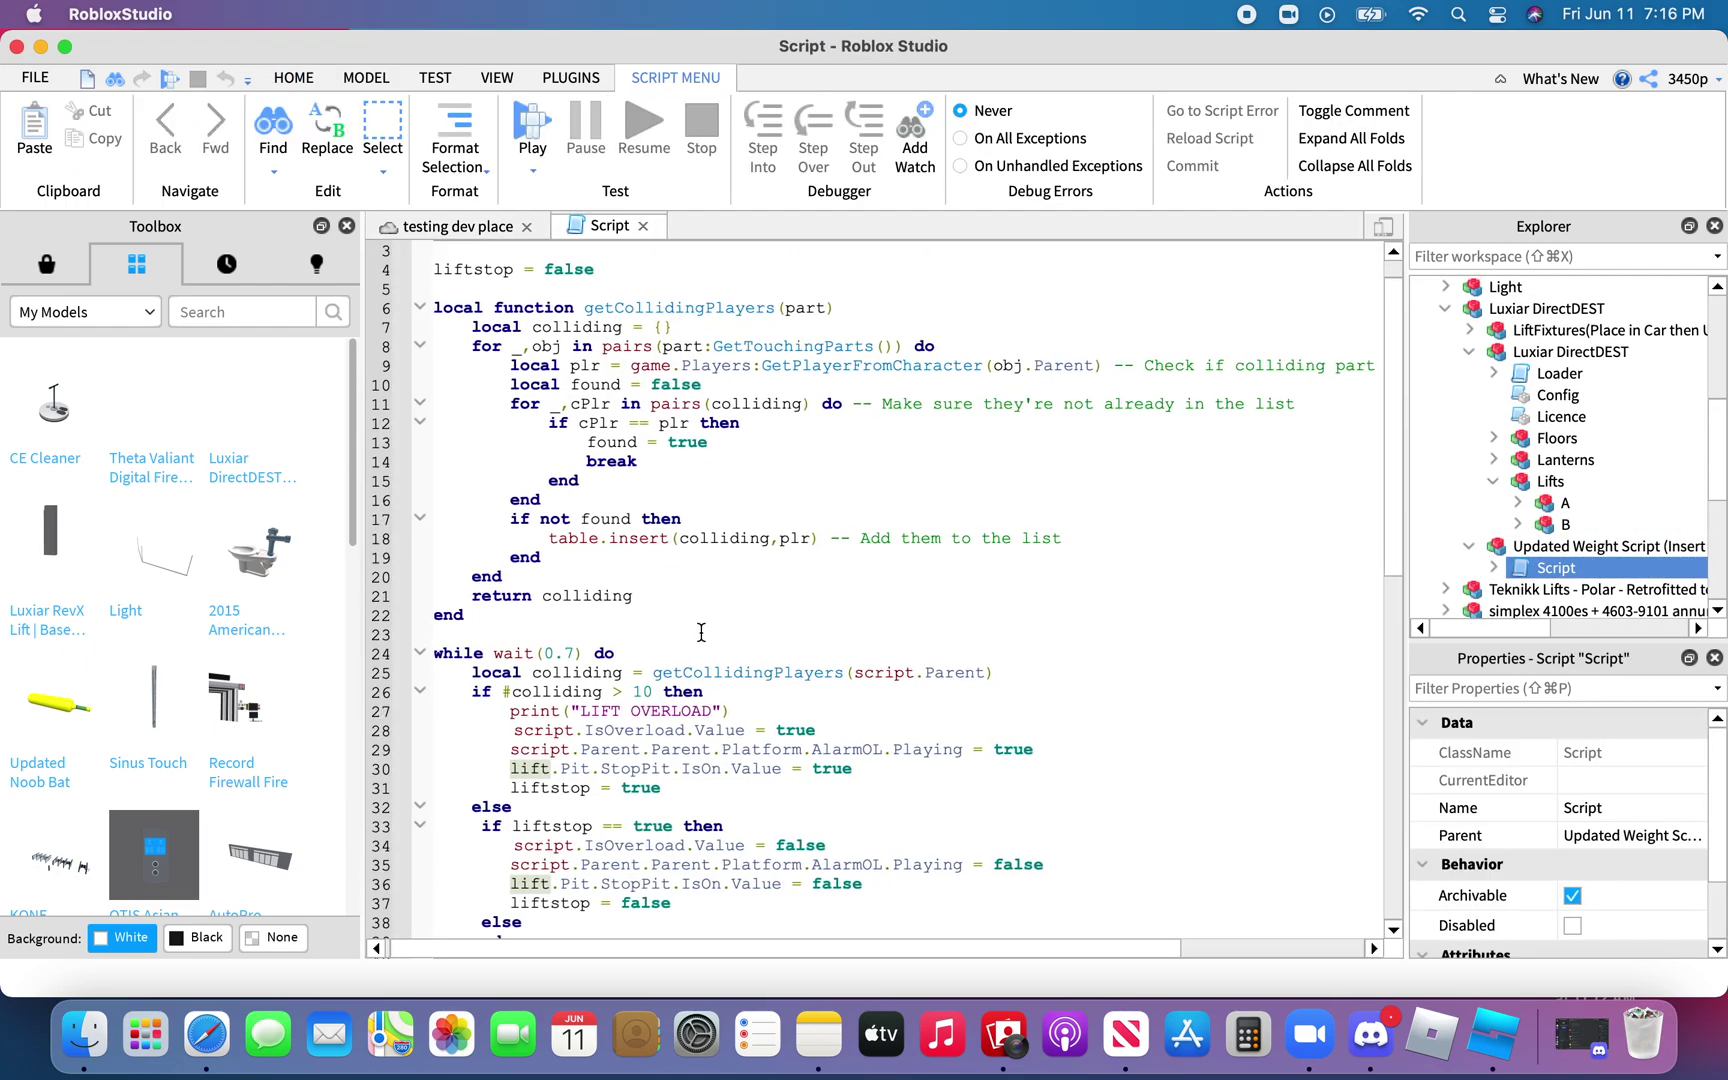
{"action": "scroll", "coordinate": [701, 632], "scroll_direction": "up", "scroll_amount": 5}
{"action": "left_click", "coordinate": [644, 226]}
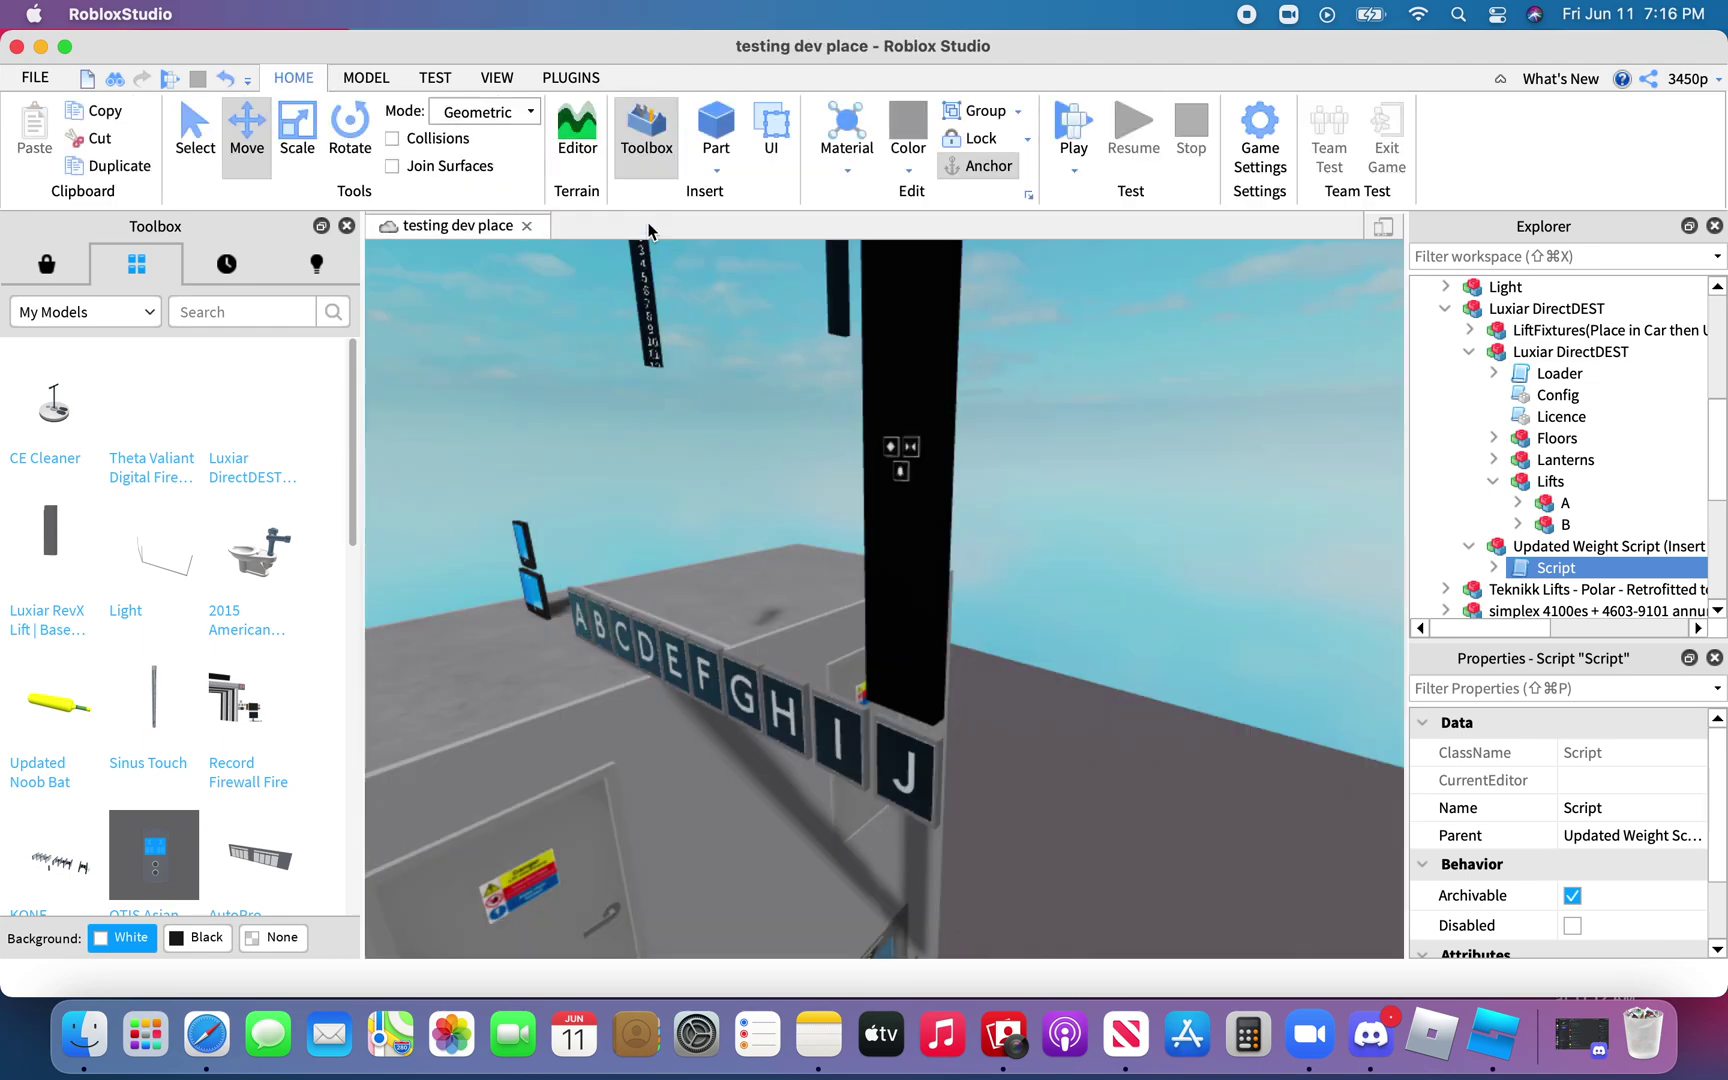
{"action": "left_click", "coordinate": [1455, 543]}
{"action": "key", "text": "Delete"}
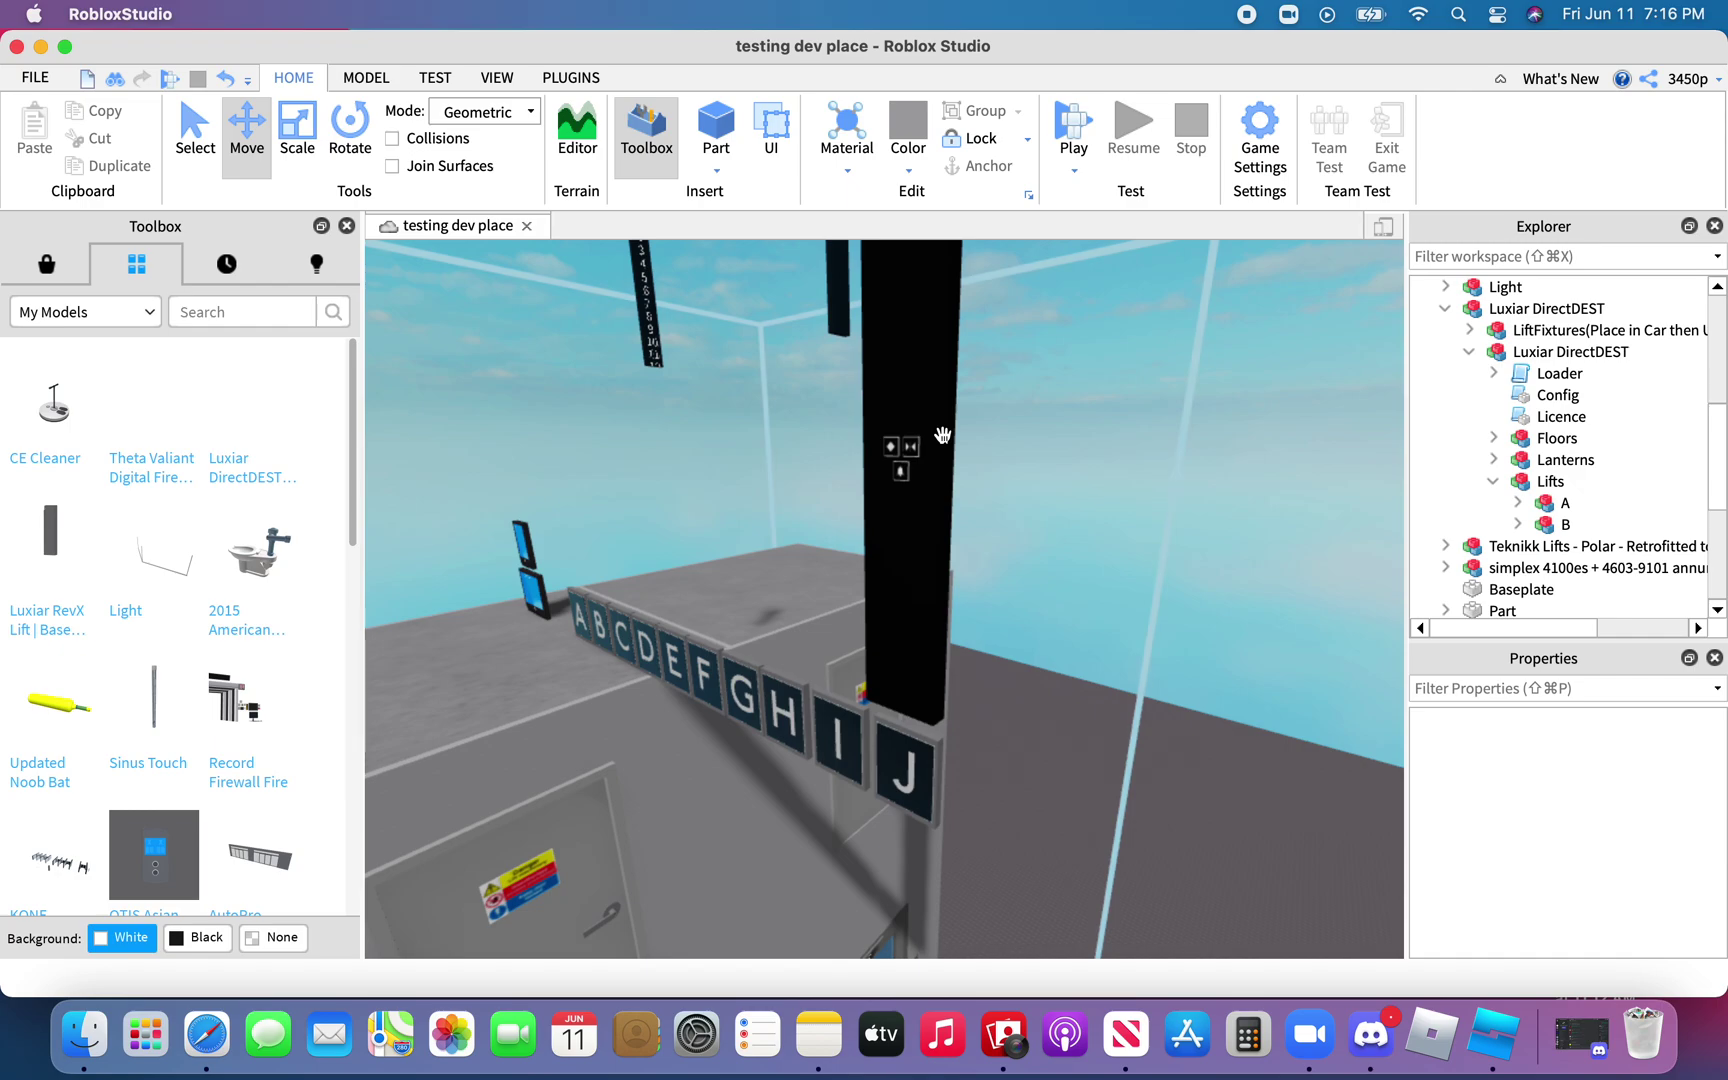
Delete the Panel model from the LiftFixtures group, keeping the DestPanel and LiftLabel parts
{"action": "left_click", "coordinate": [1469, 352]}
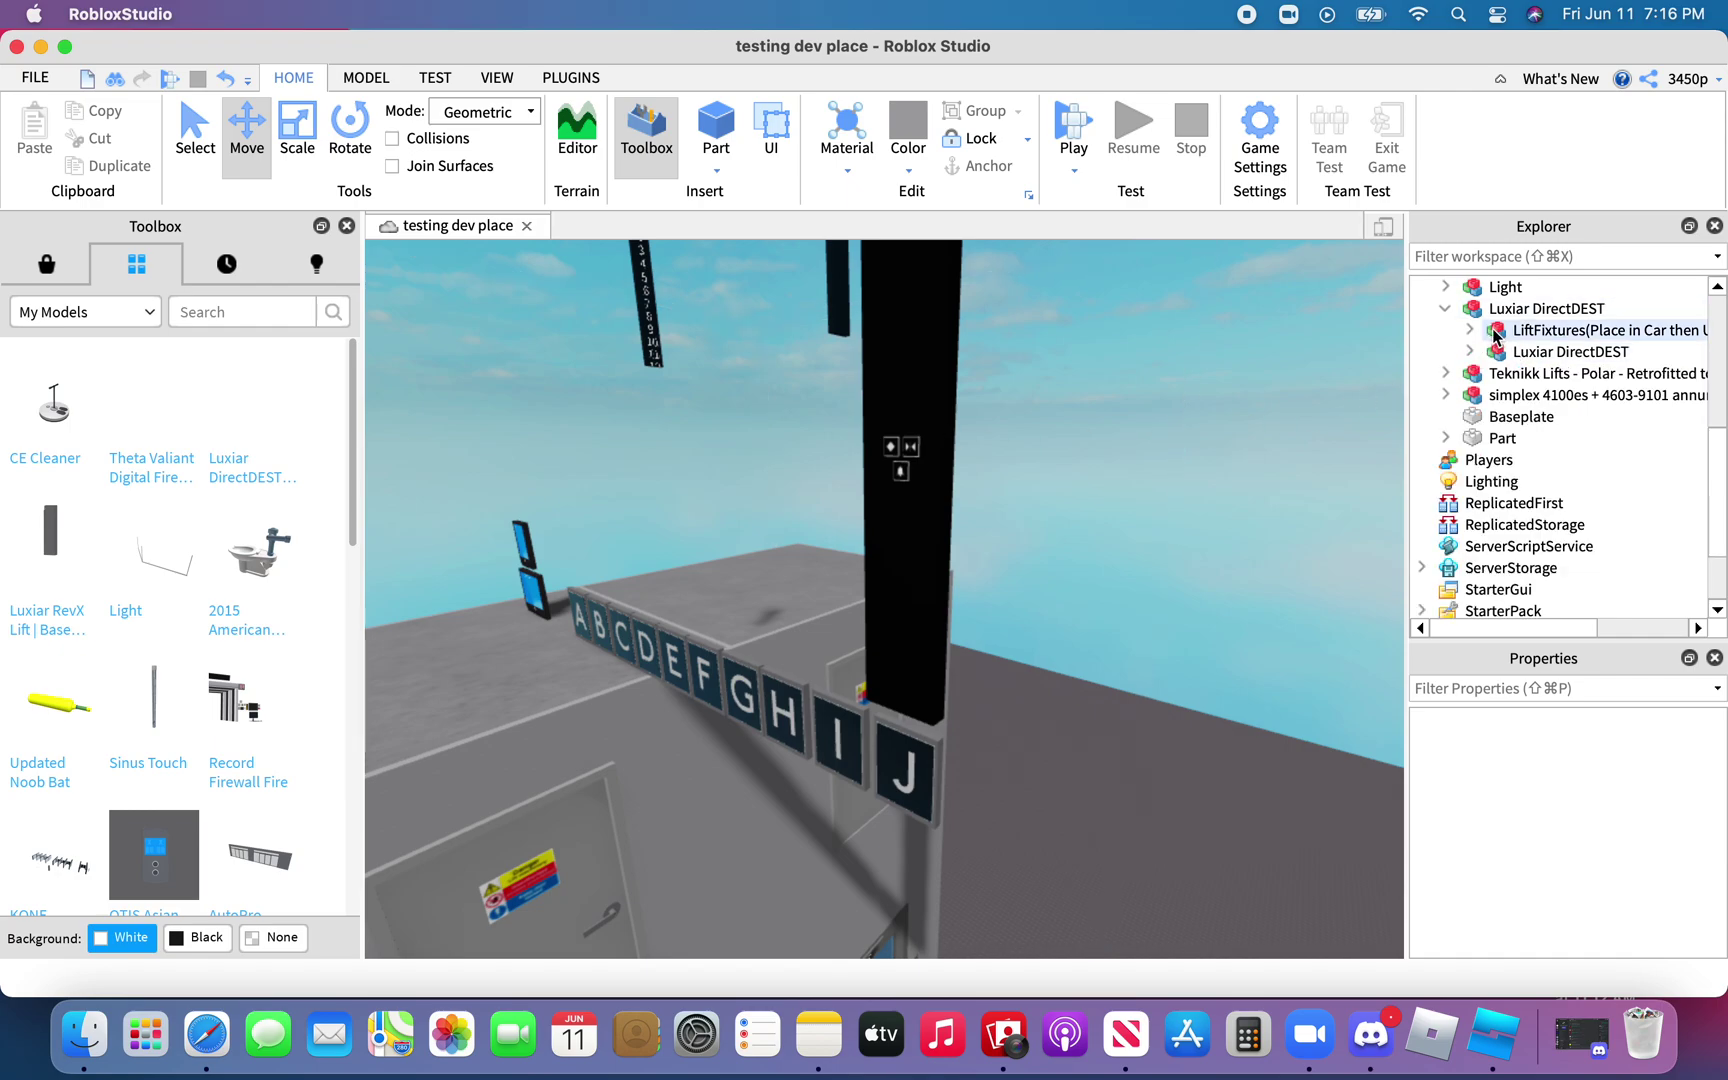
{"action": "left_click", "coordinate": [1494, 333]}
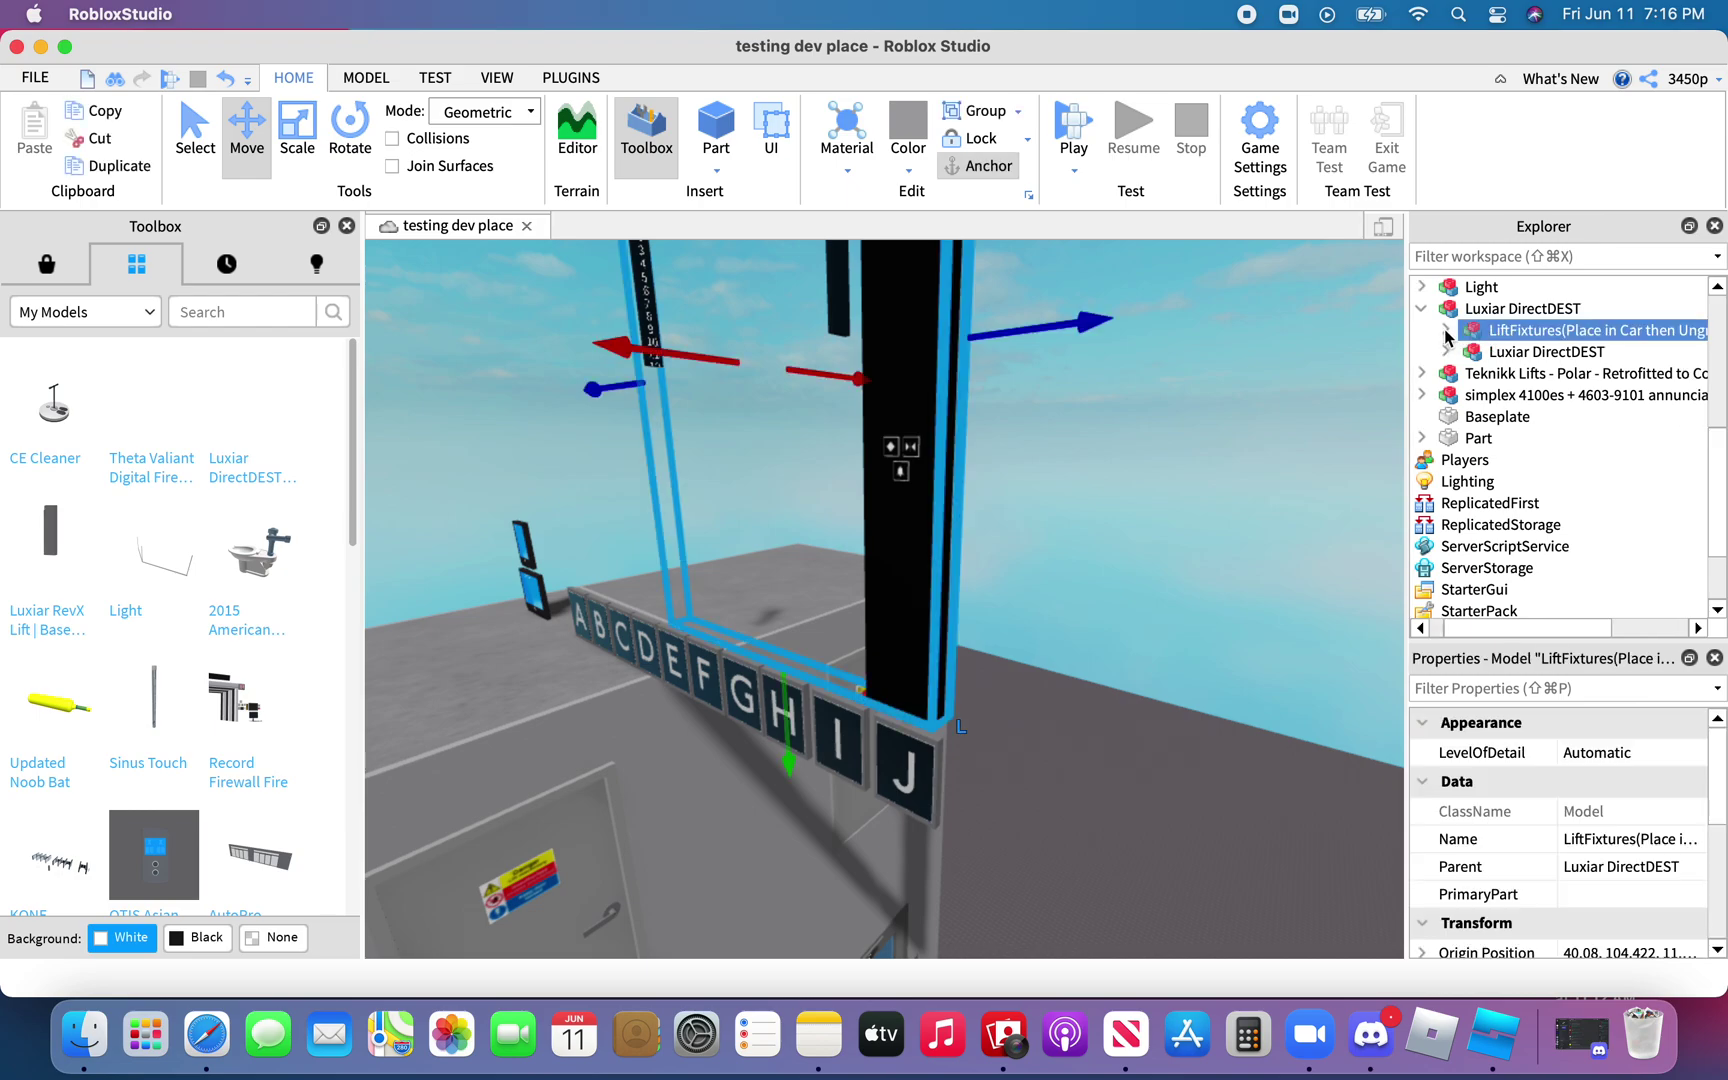
{"action": "left_click", "coordinate": [1445, 332]}
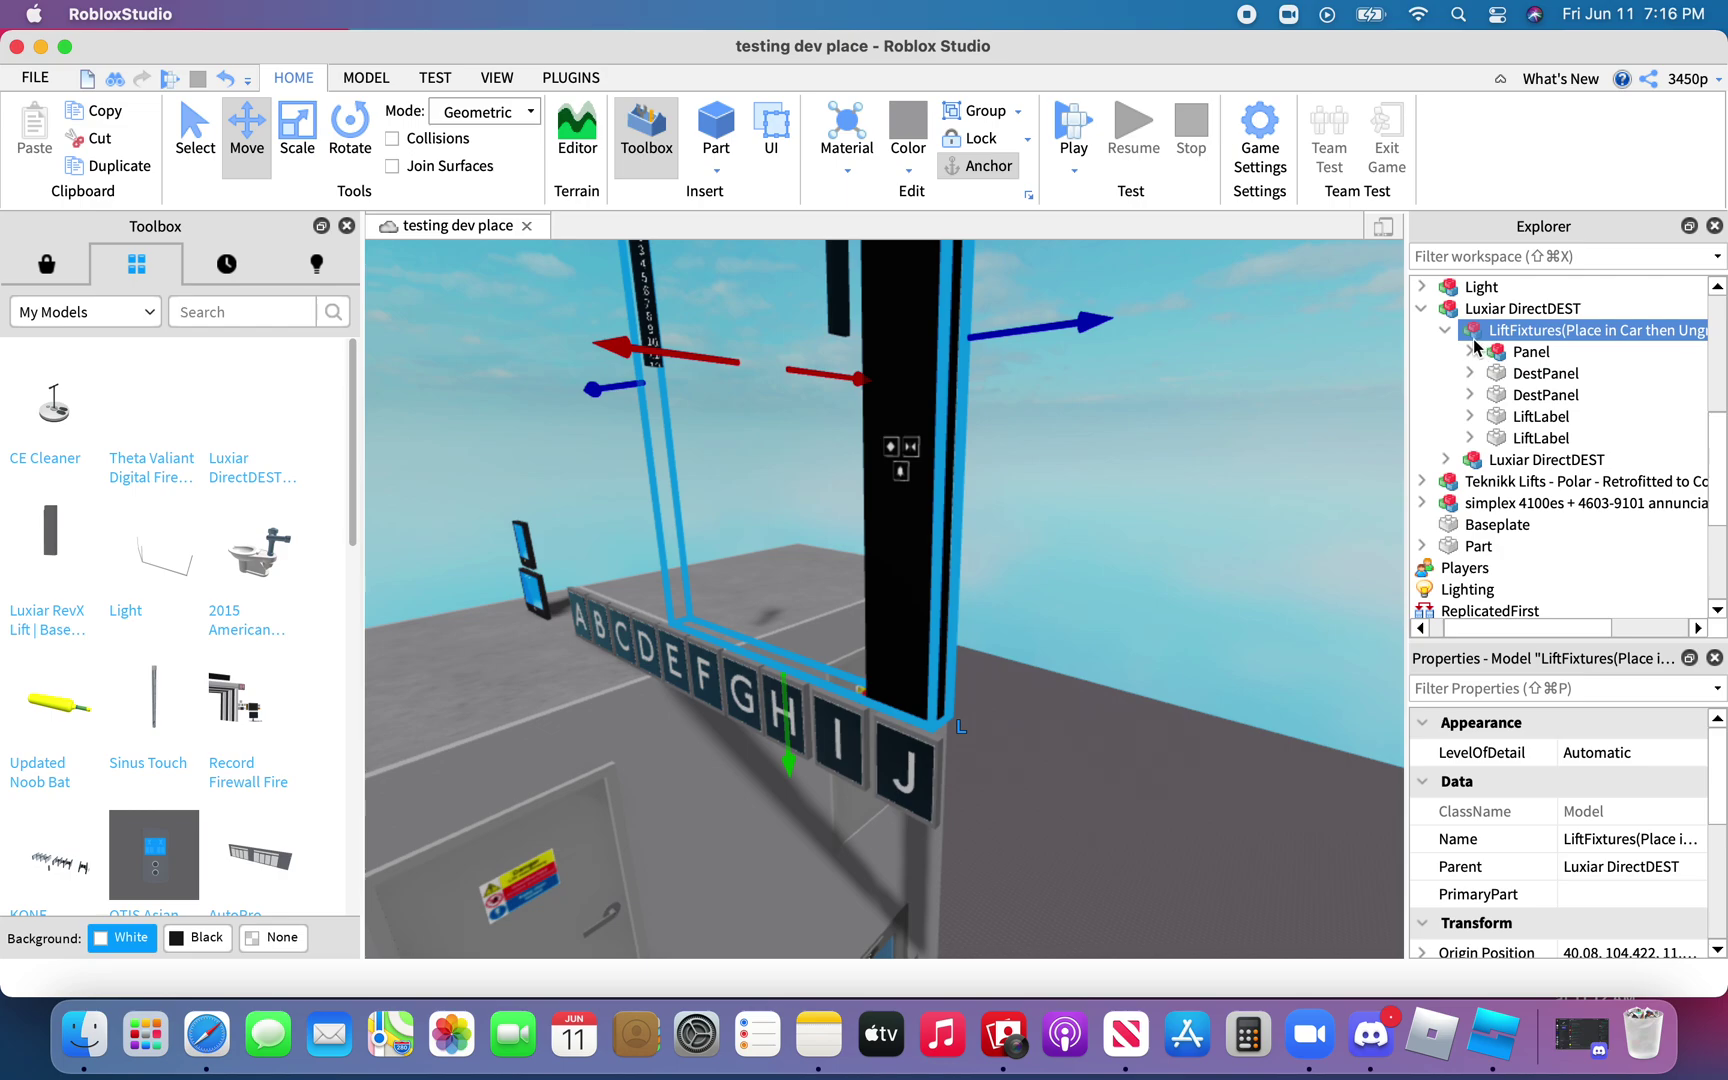
{"action": "left_click", "coordinate": [1470, 352]}
{"action": "left_click", "coordinate": [1495, 352]}
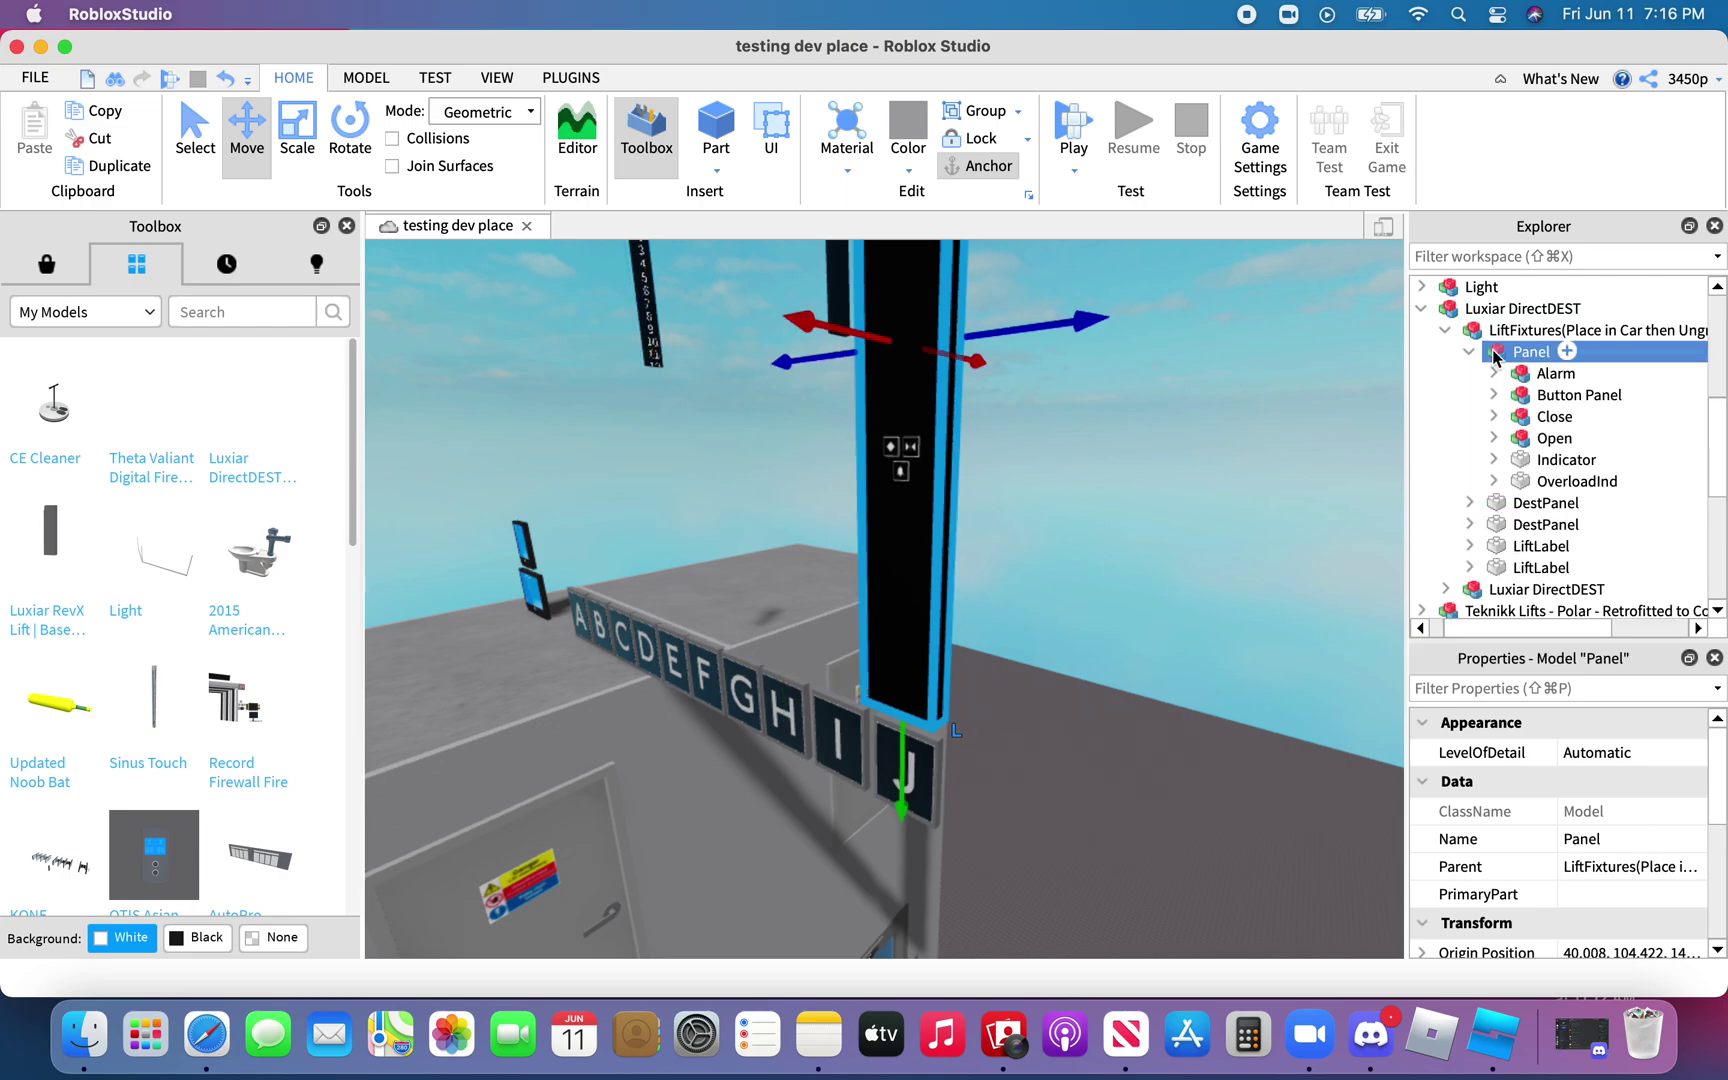
{"action": "key", "text": "Delete"}
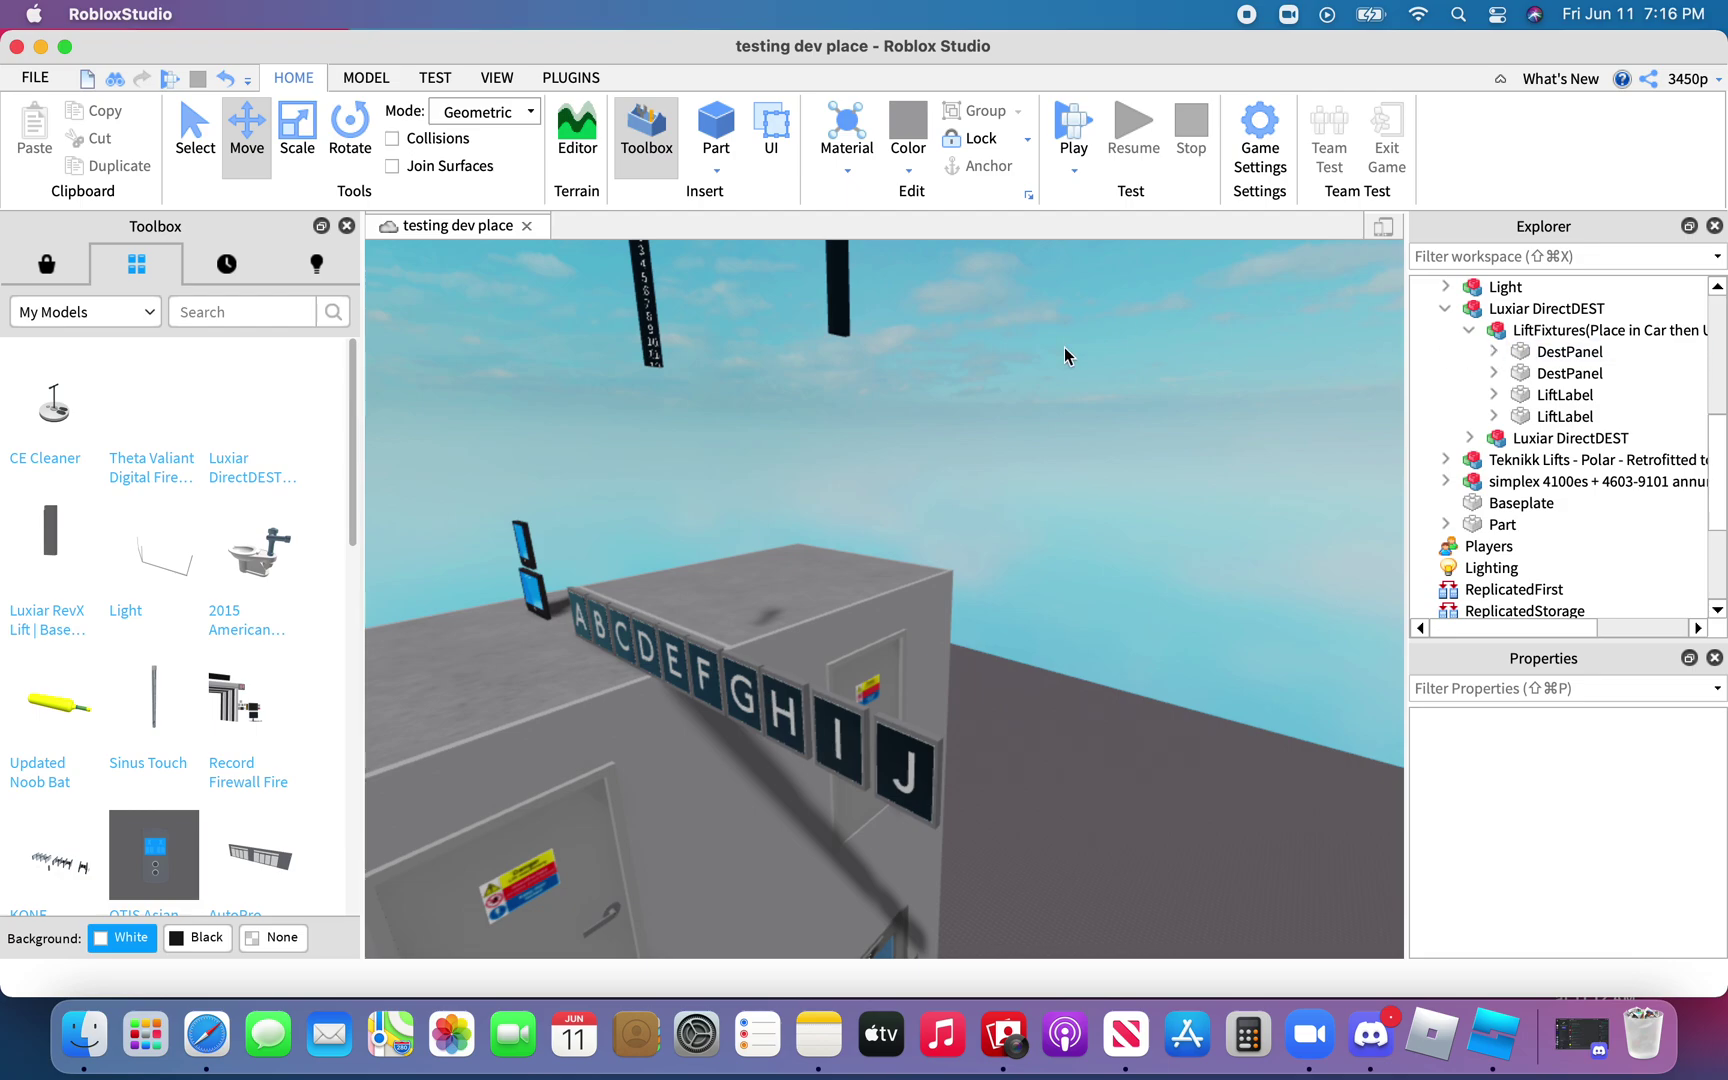
Move the LiftFixtures group into the Car model of lift A and focus the view on it
{"action": "left_click", "coordinate": [1456, 334]}
{"action": "left_click", "coordinate": [1446, 331]}
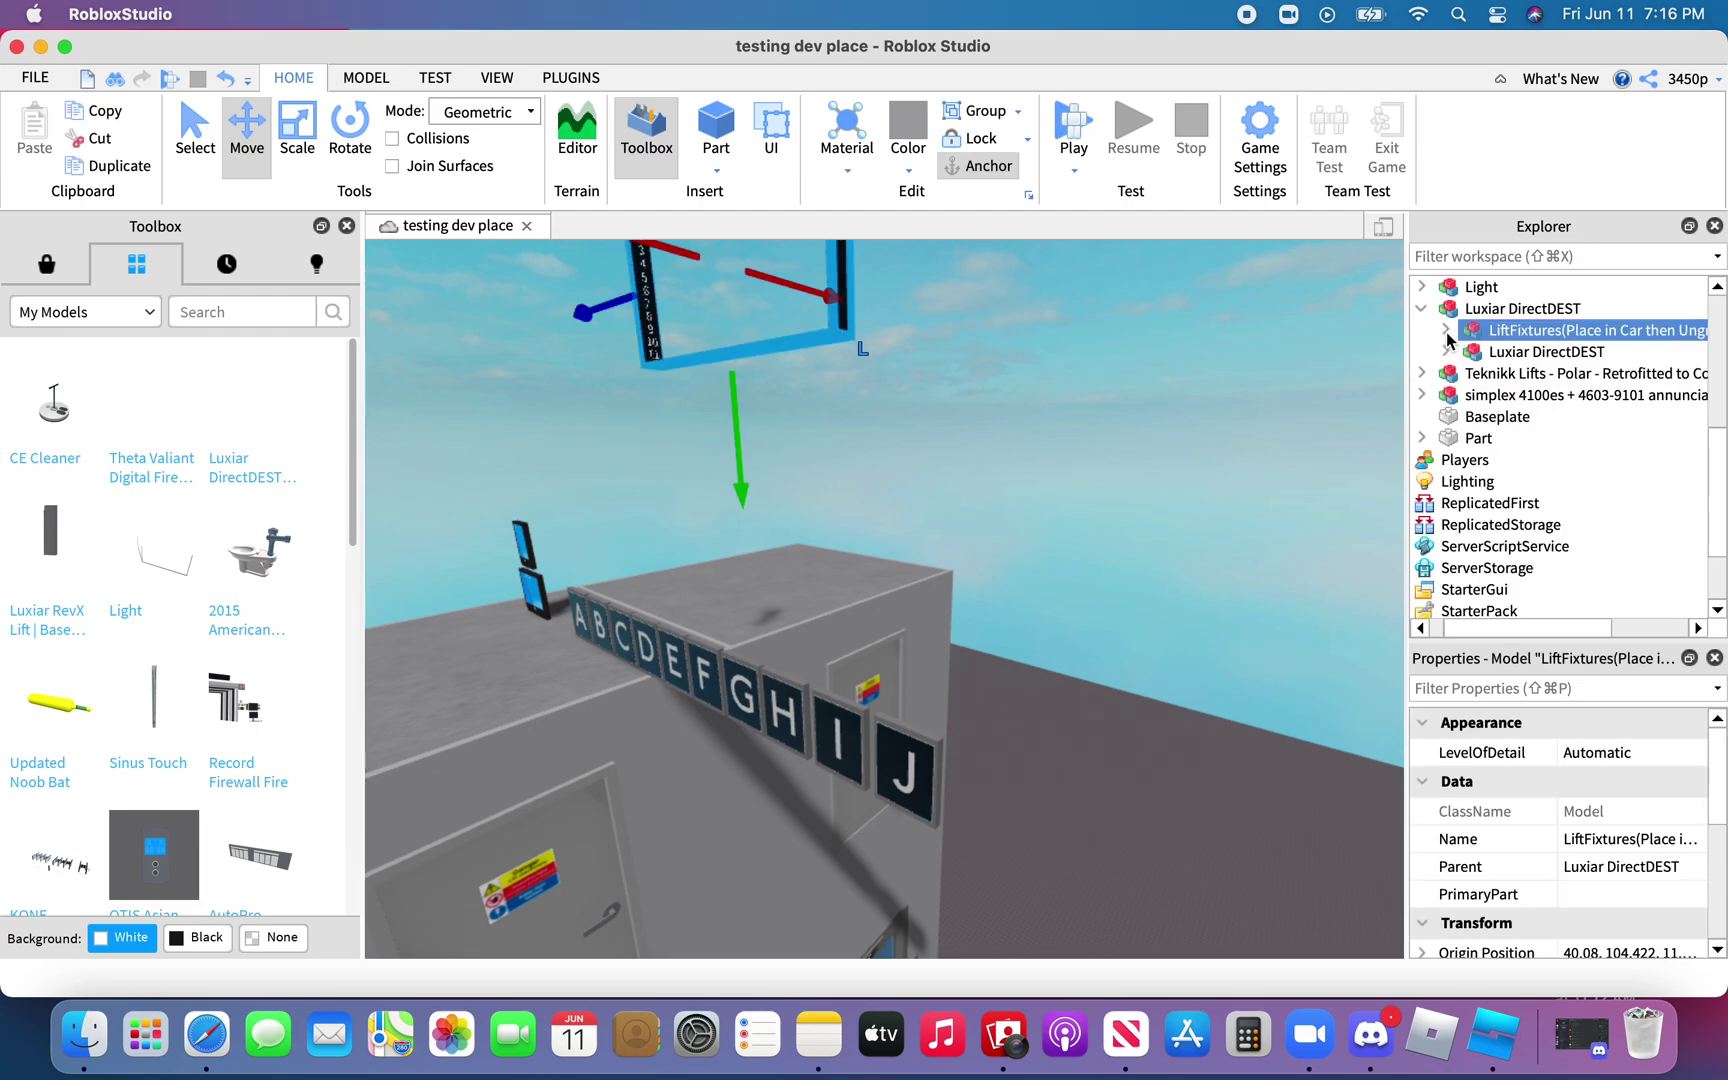
{"action": "scroll", "coordinate": [1496, 338], "scroll_direction": "up", "scroll_amount": 2}
{"action": "scroll", "coordinate": [1496, 338], "scroll_direction": "left", "scroll_amount": 1}
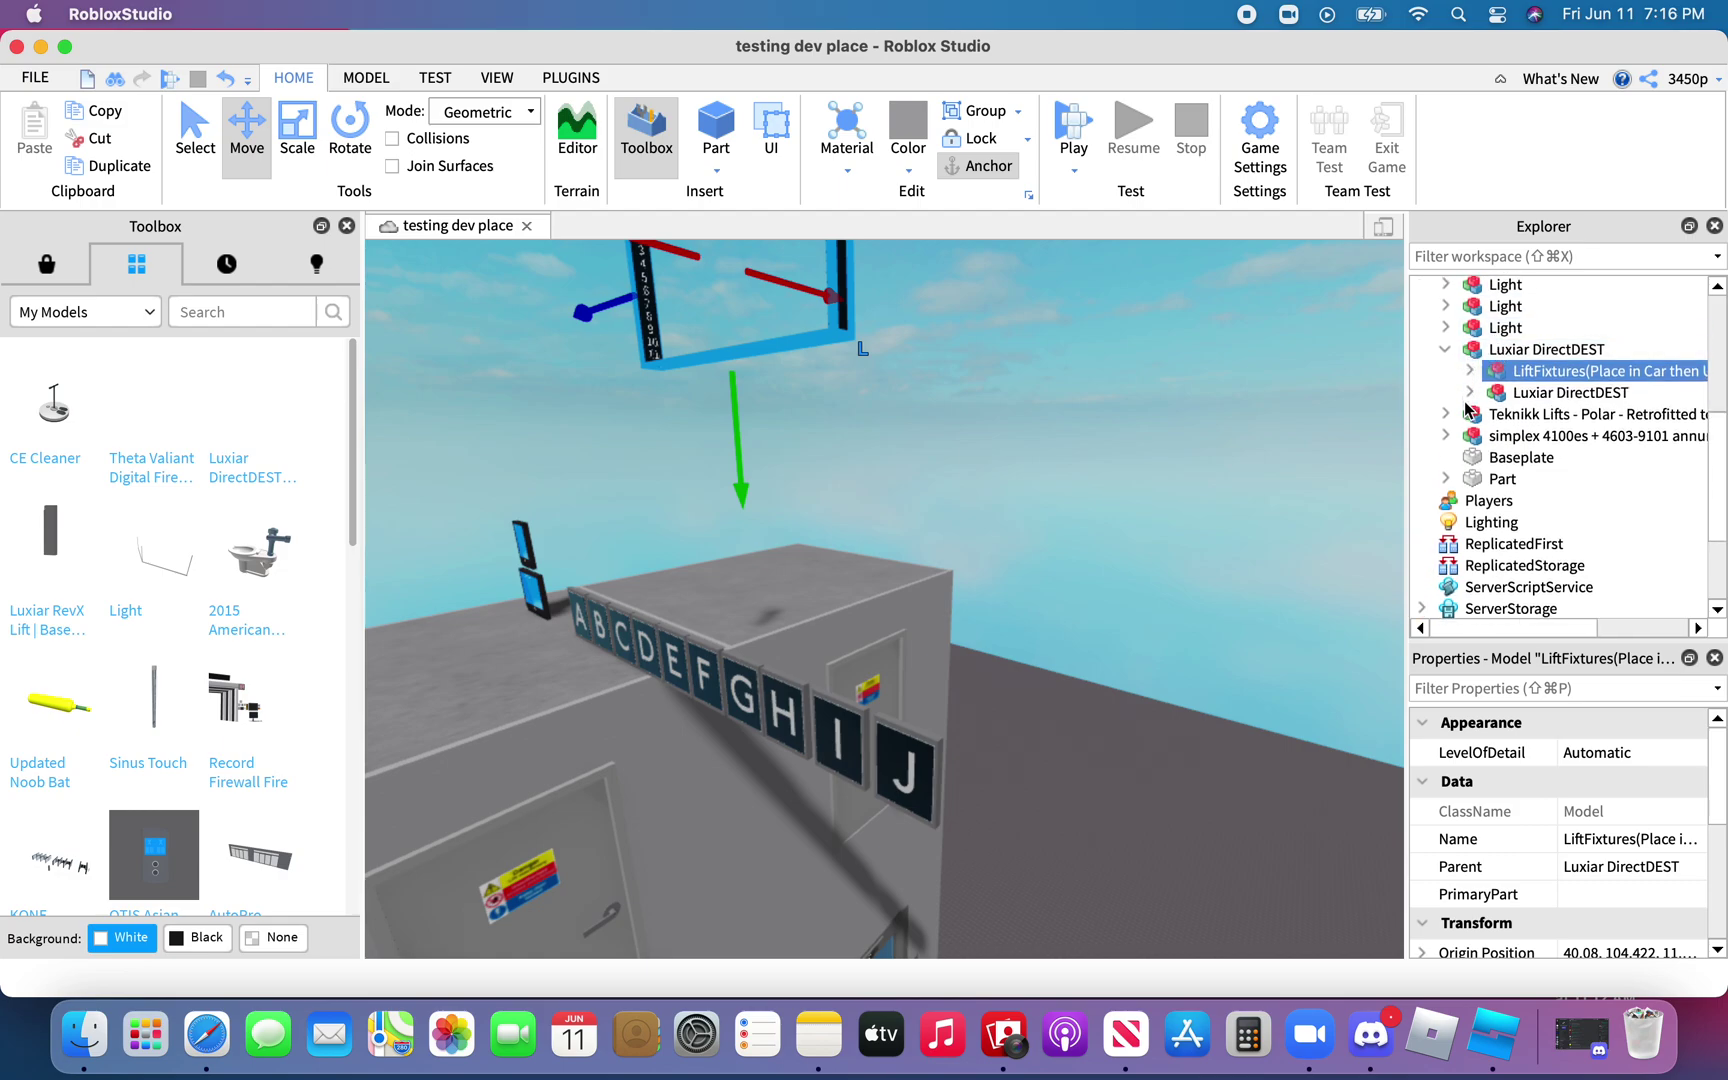
{"action": "left_click", "coordinate": [1469, 393]}
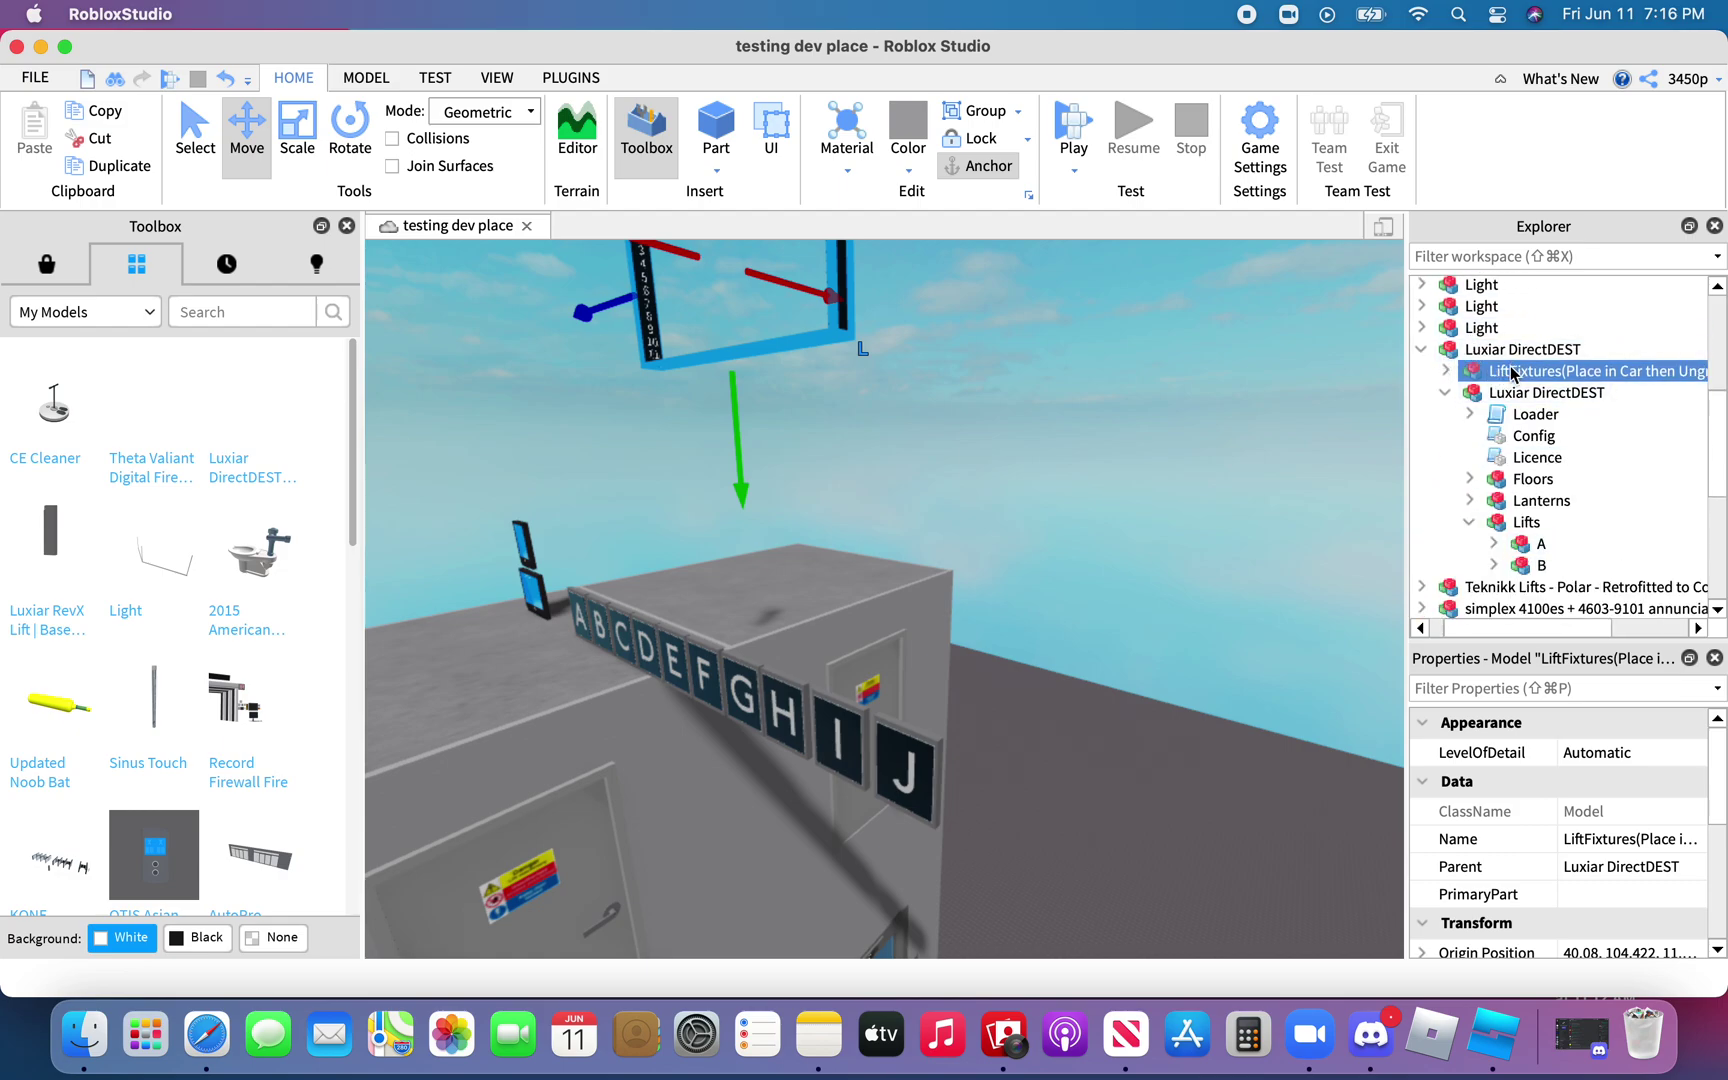
{"action": "left_click_drag", "start_coordinate": [1513, 373], "coordinate": [1525, 548]}
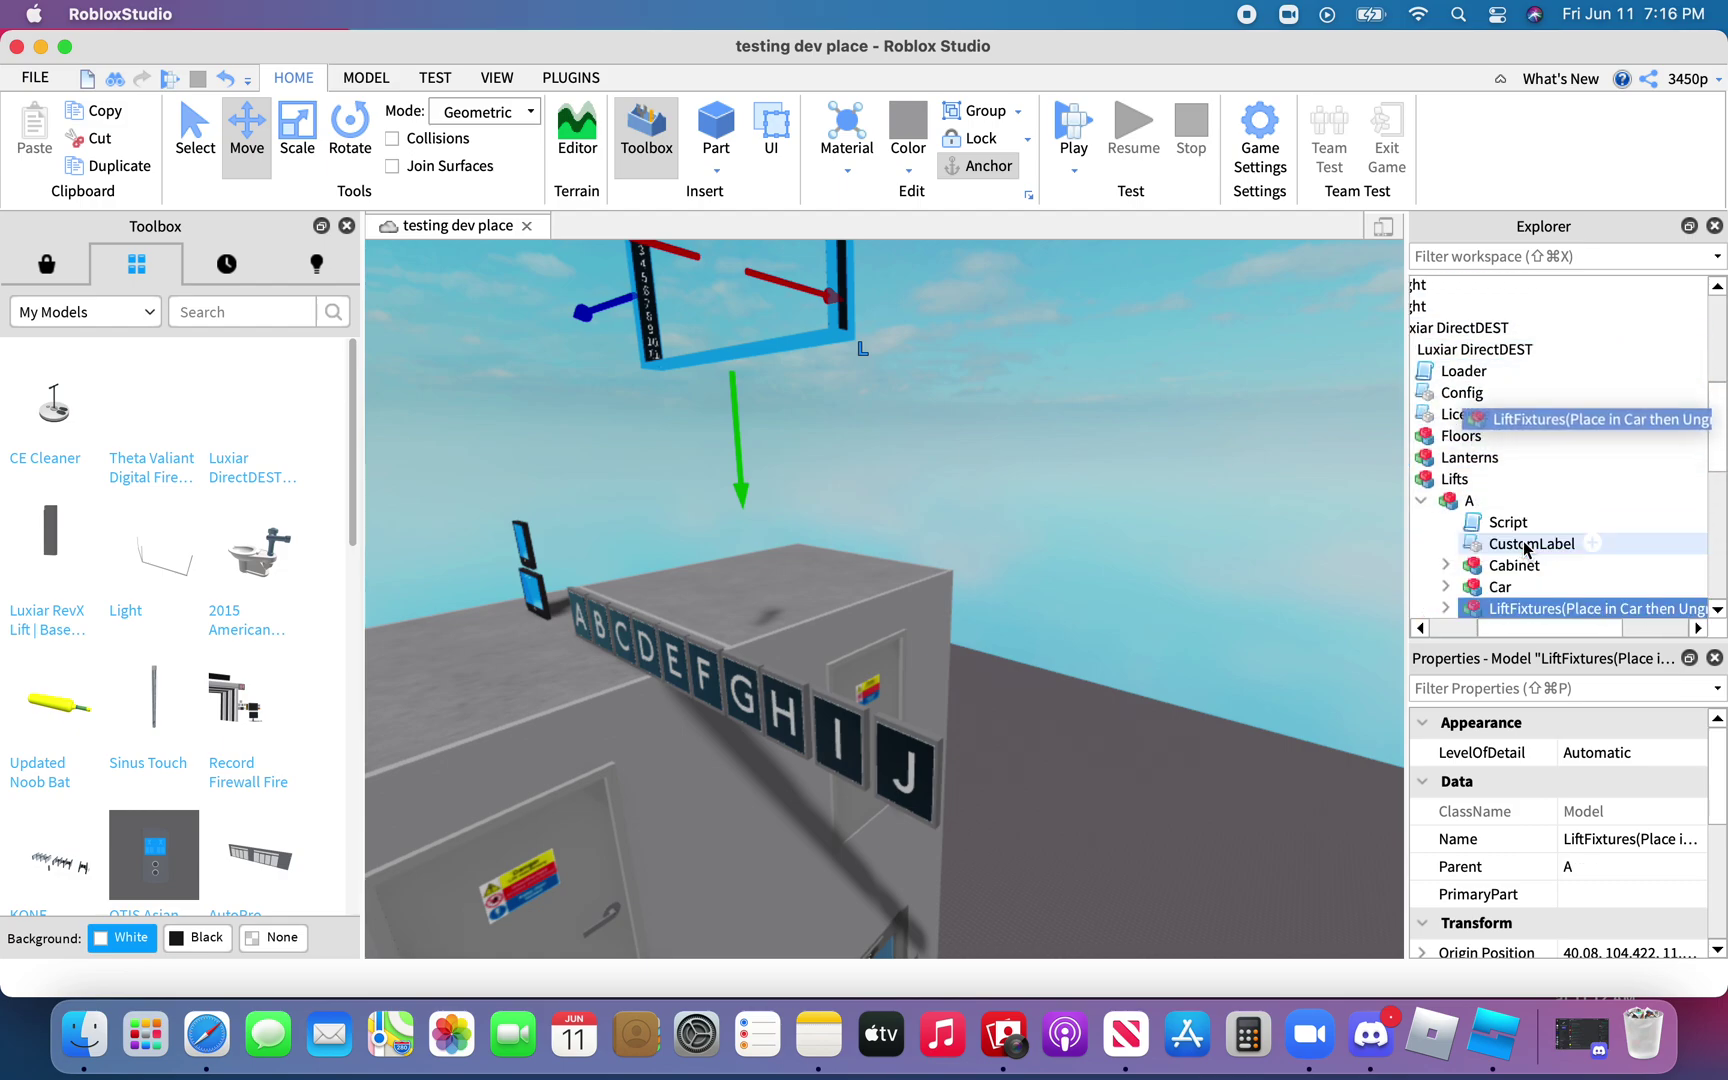
{"action": "left_click_drag", "start_coordinate": [1593, 614], "coordinate": [1590, 566]}
{"action": "scroll", "coordinate": [1585, 603], "scroll_direction": "down", "scroll_amount": 4}
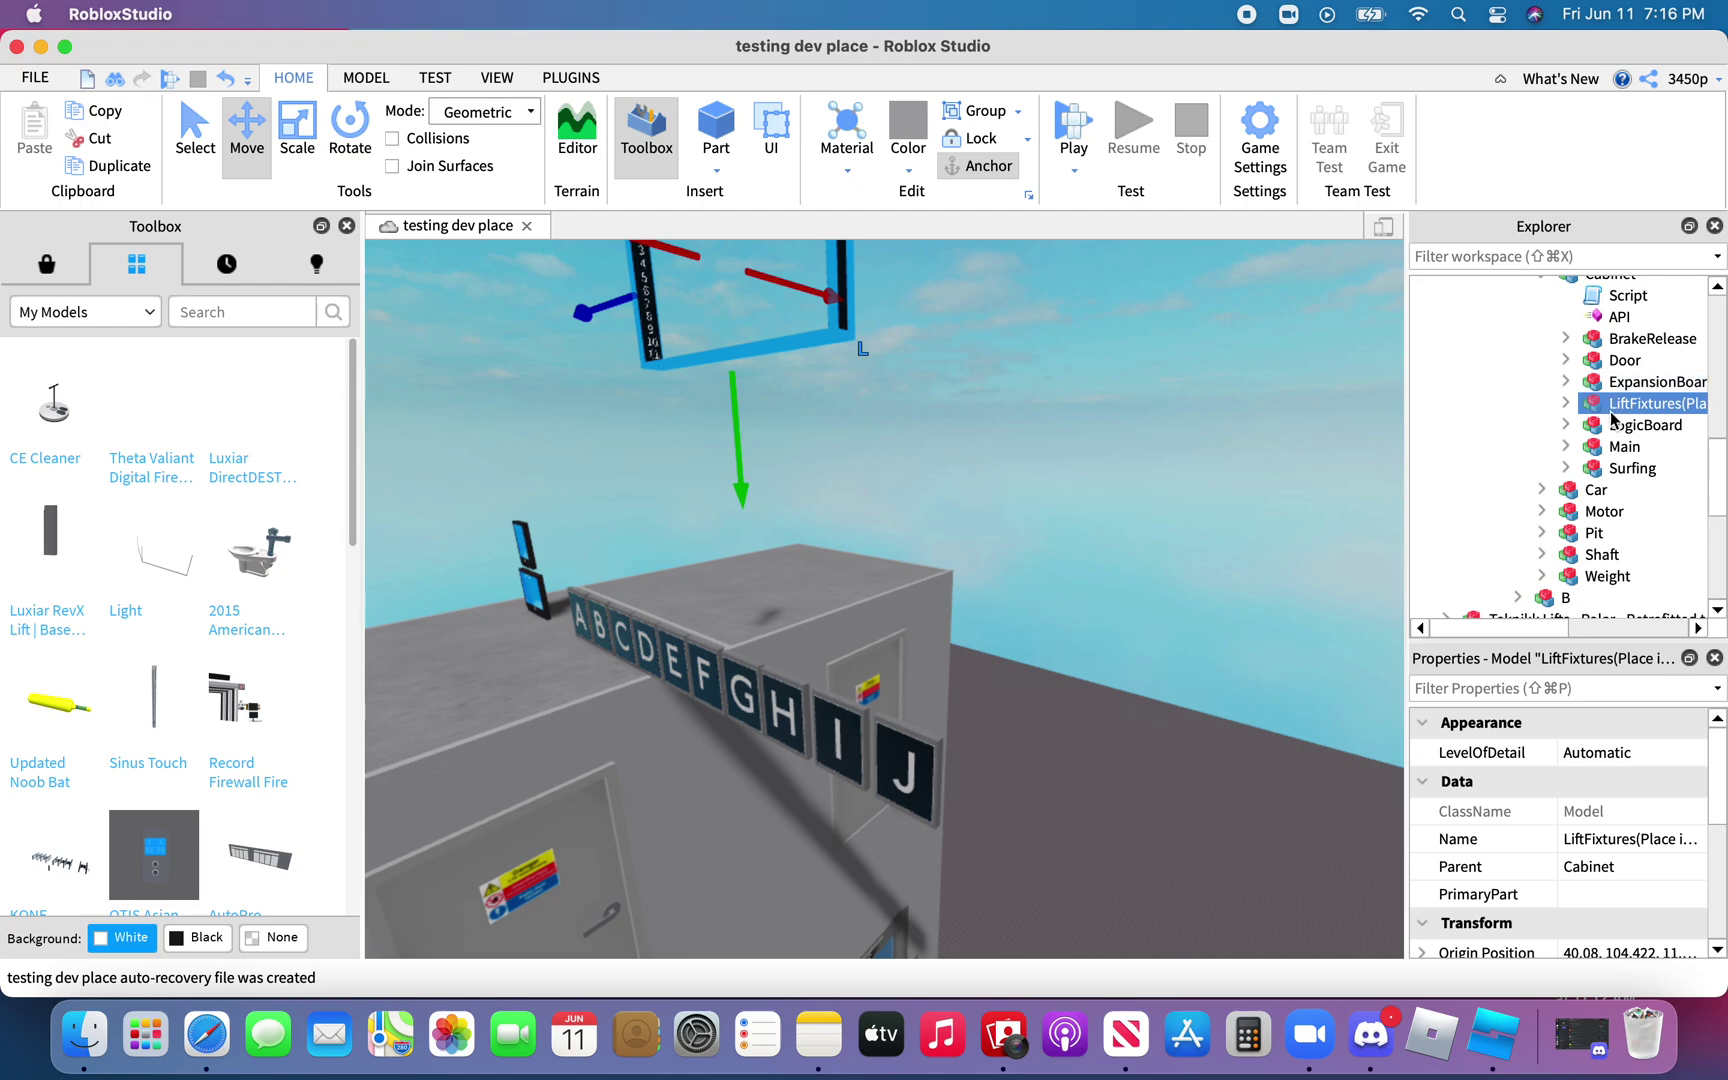
{"action": "left_click_drag", "start_coordinate": [1612, 420], "coordinate": [1600, 494]}
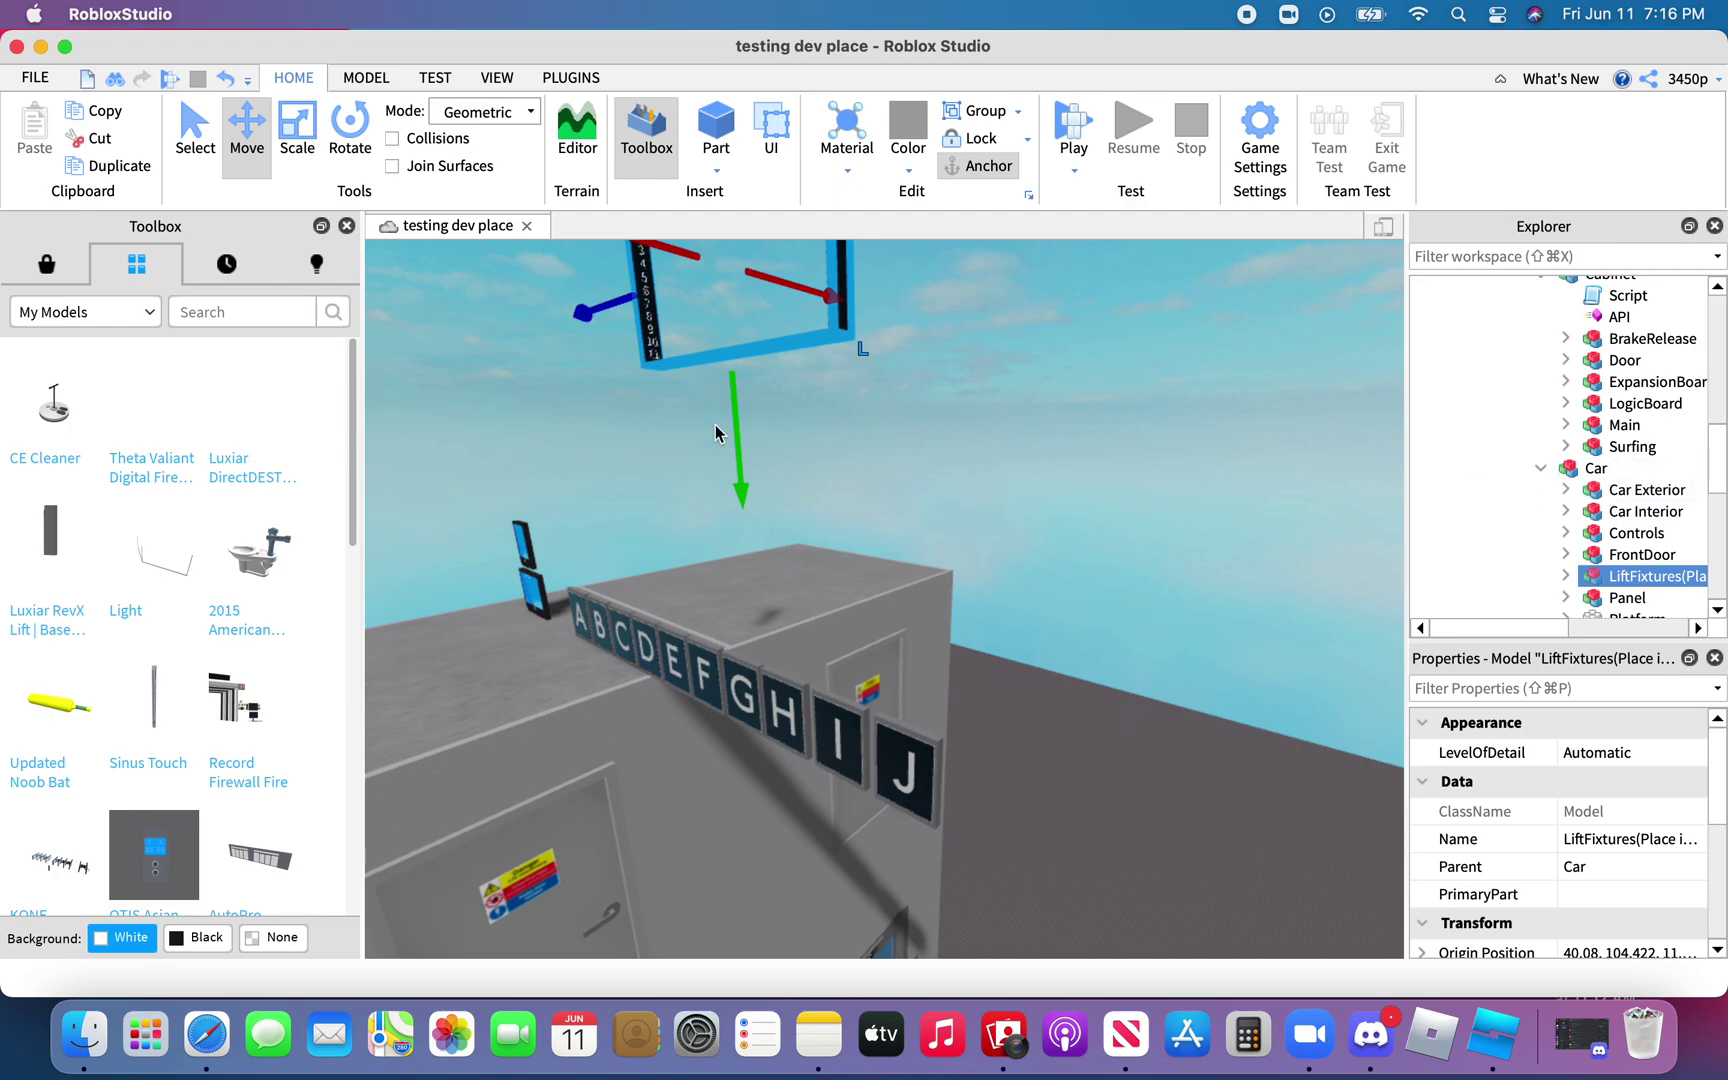
{"action": "key", "text": "f"}
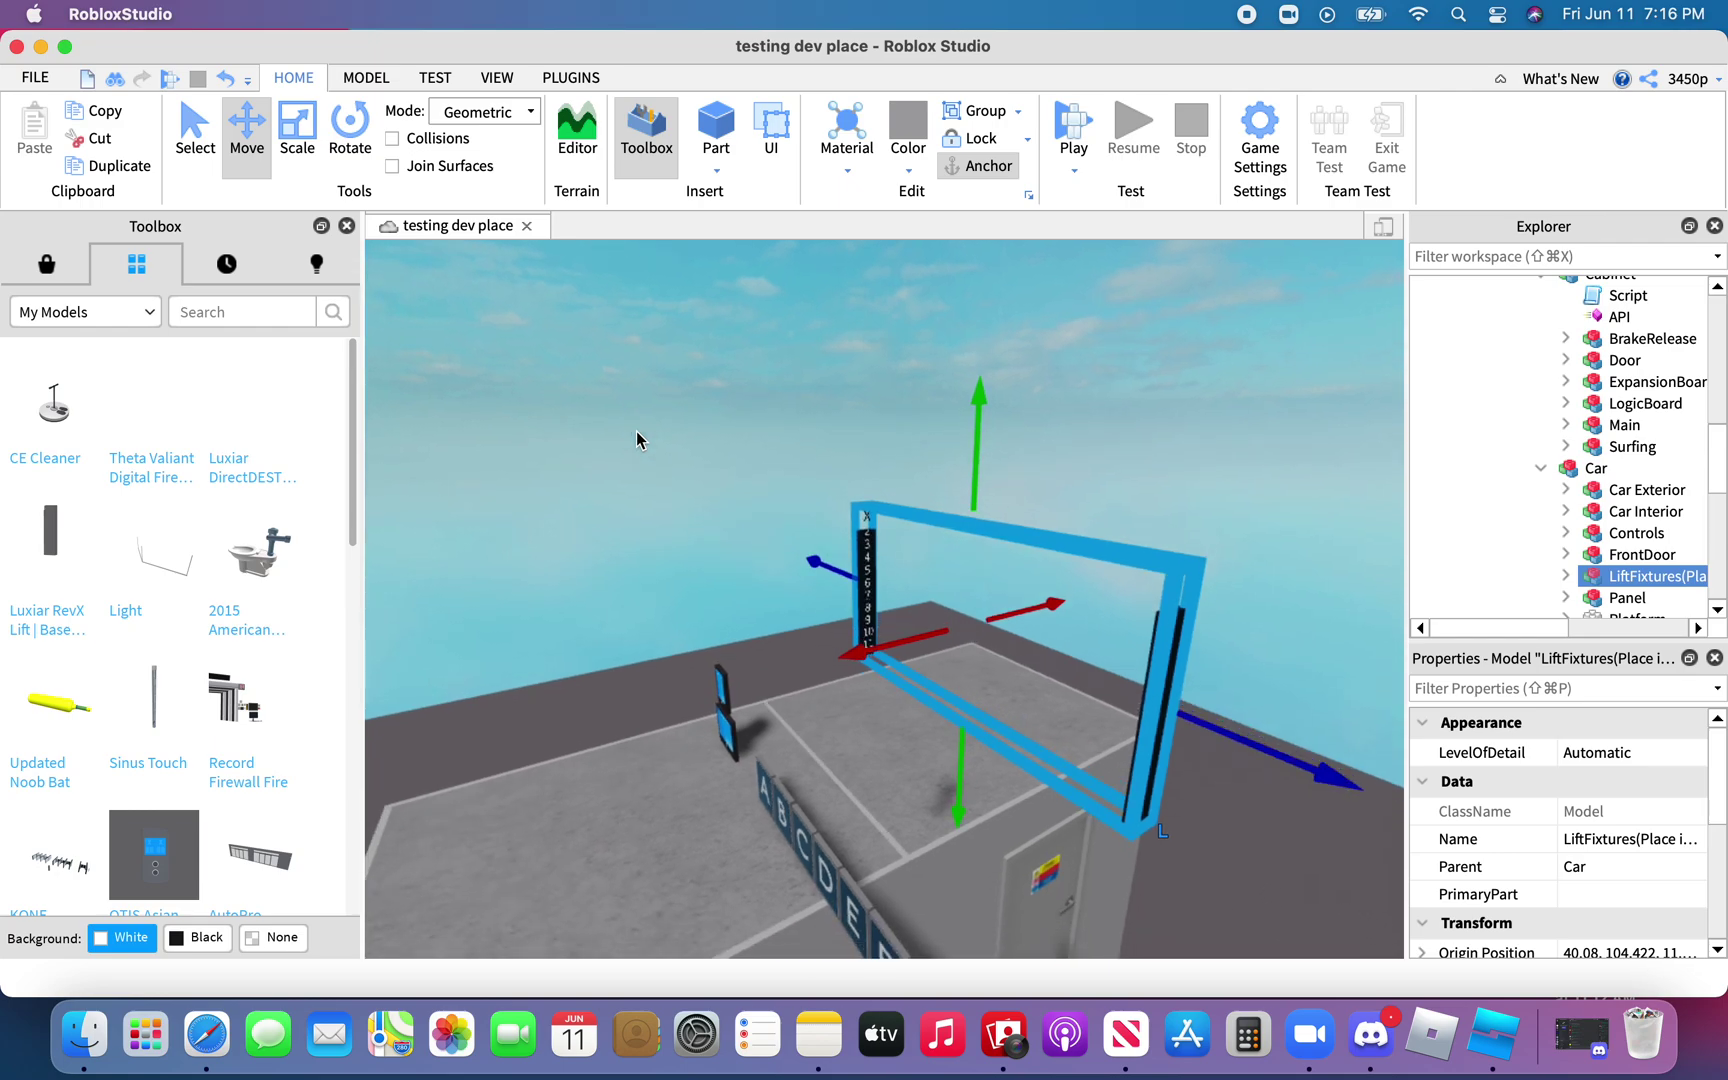
Rotate the LiftFixtures group about its vertical axis to match the door opening and lower it toward the car of lift A
{"action": "left_click", "coordinate": [350, 125]}
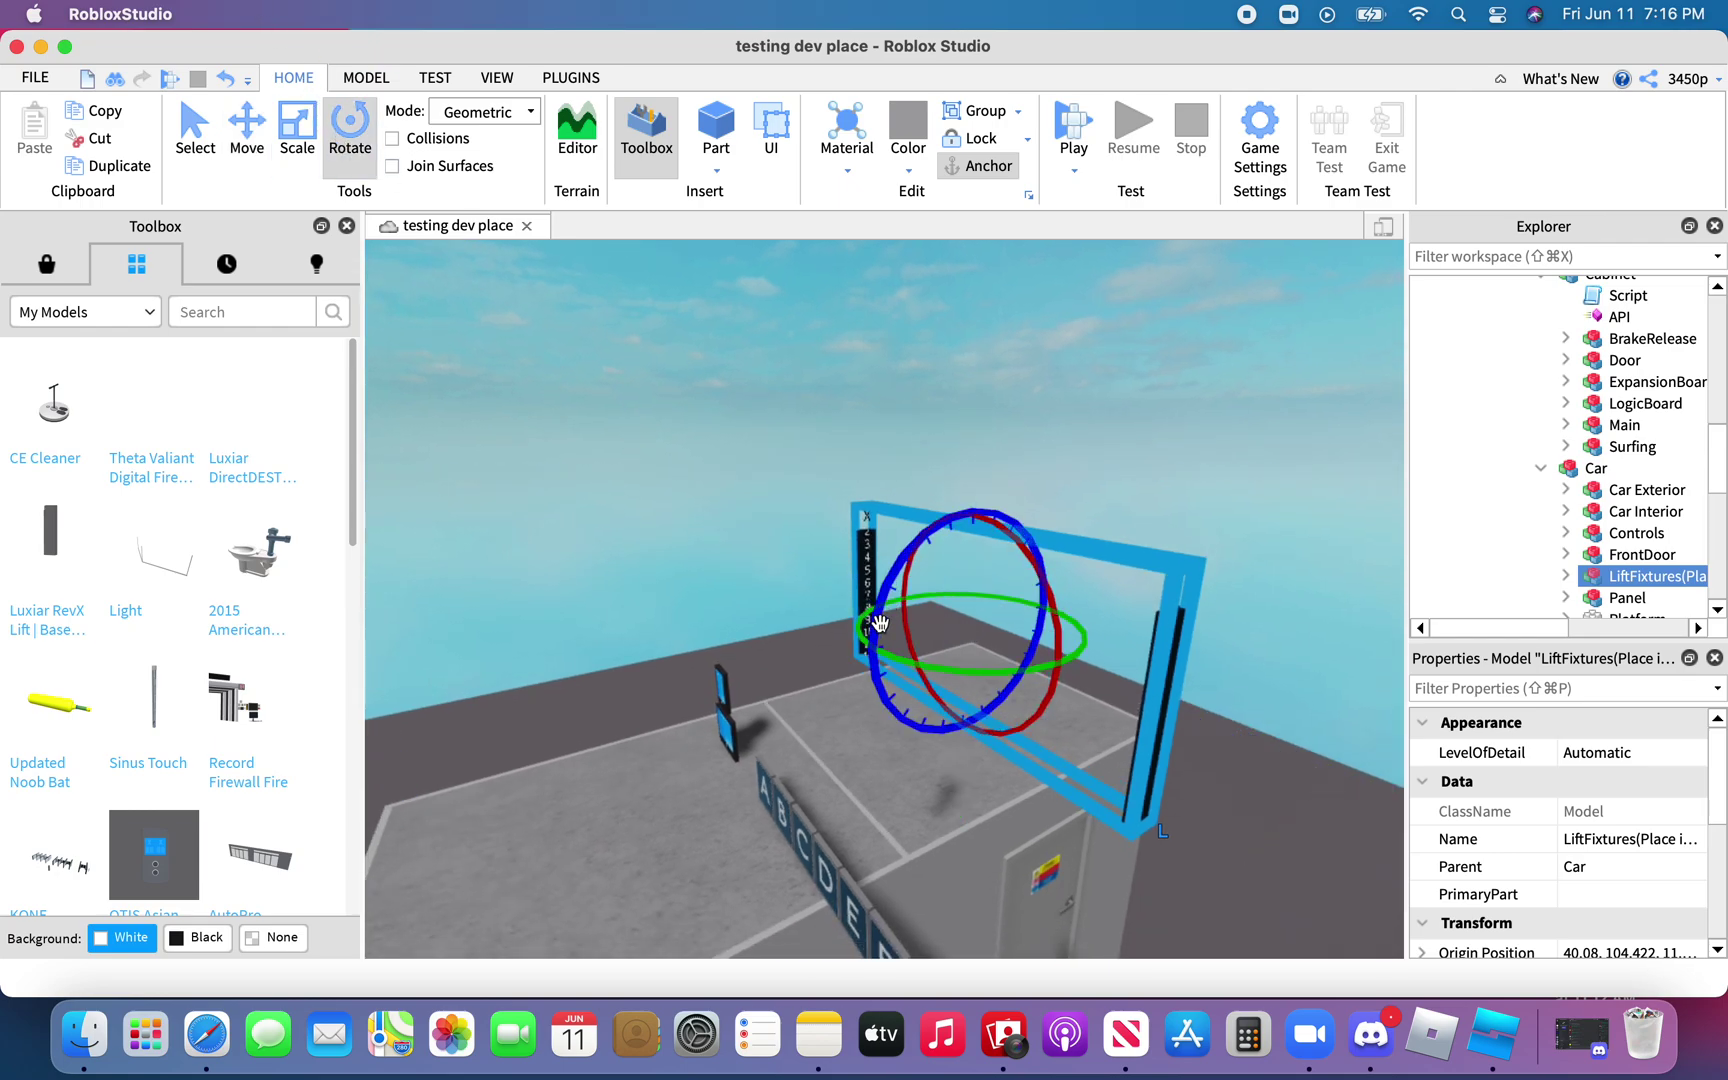
{"action": "left_click_drag", "start_coordinate": [959, 670], "coordinate": [1068, 630]}
{"action": "right_click_drag", "start_coordinate": [1068, 630], "coordinate": [1068, 632]}
{"action": "key", "text": "w"}
{"action": "left_click", "coordinate": [242, 112]}
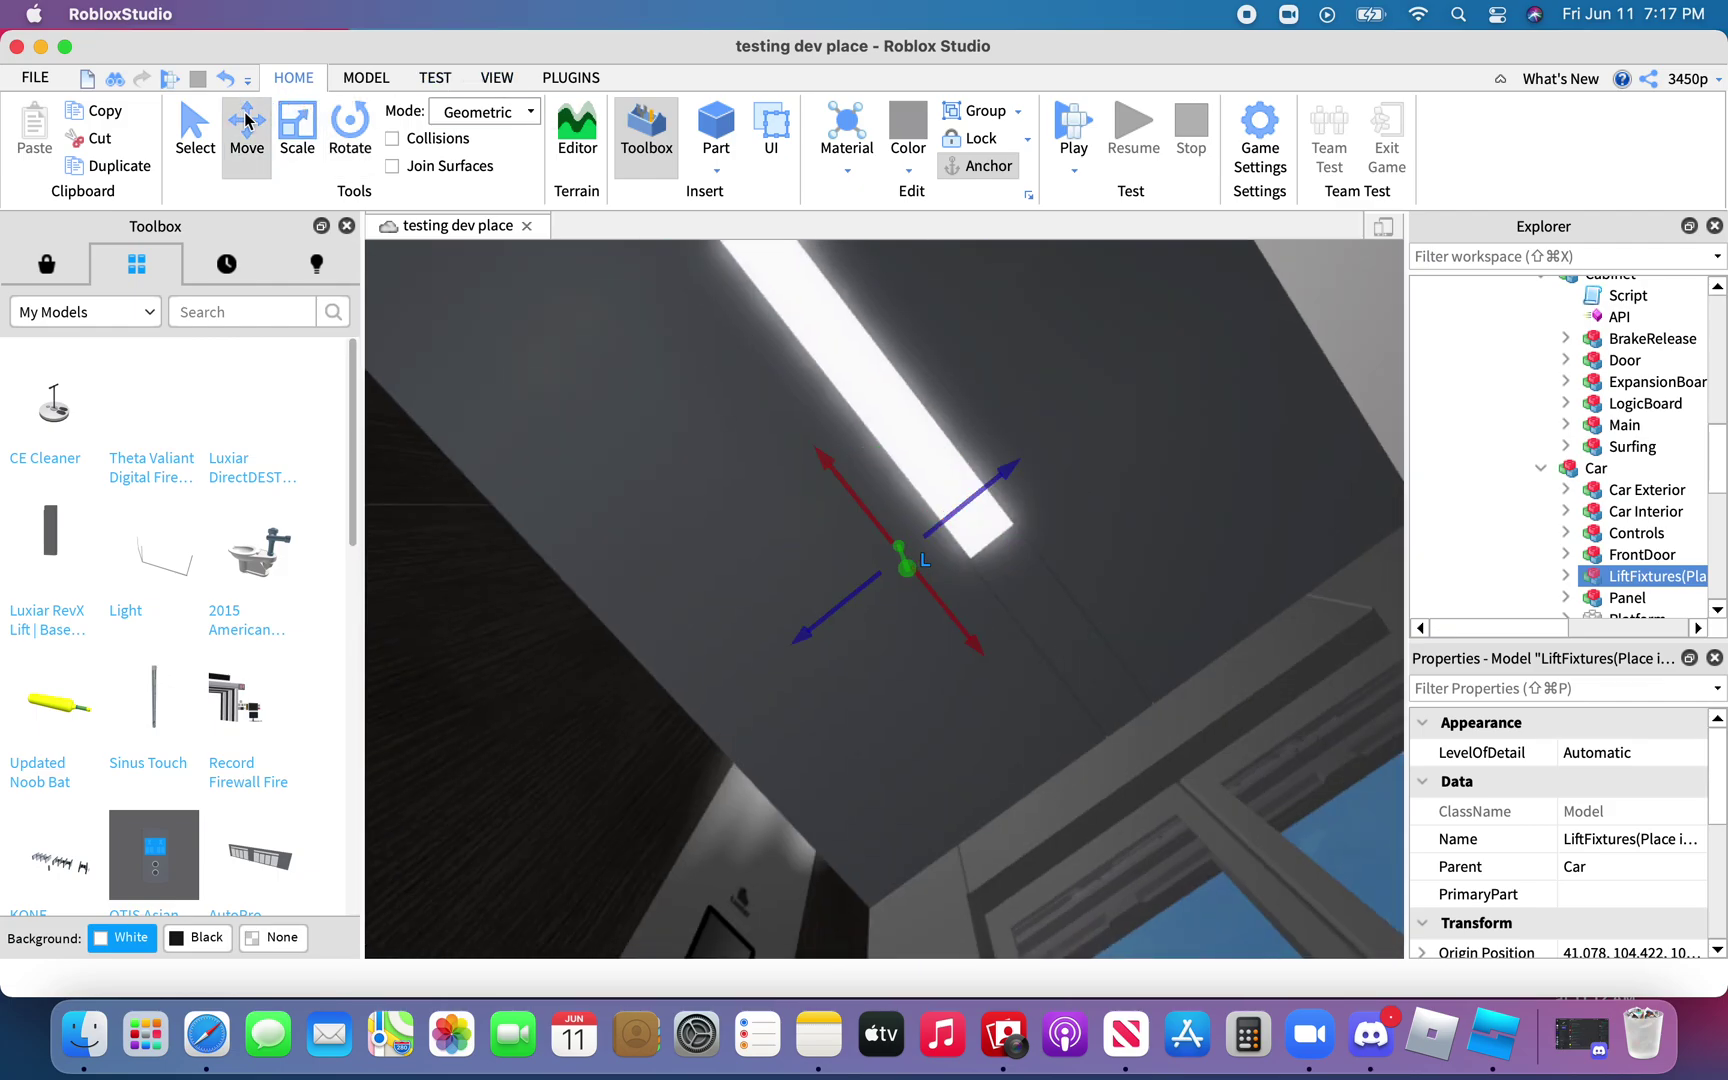
{"action": "left_click_drag", "start_coordinate": [898, 573], "coordinate": [864, 933]}
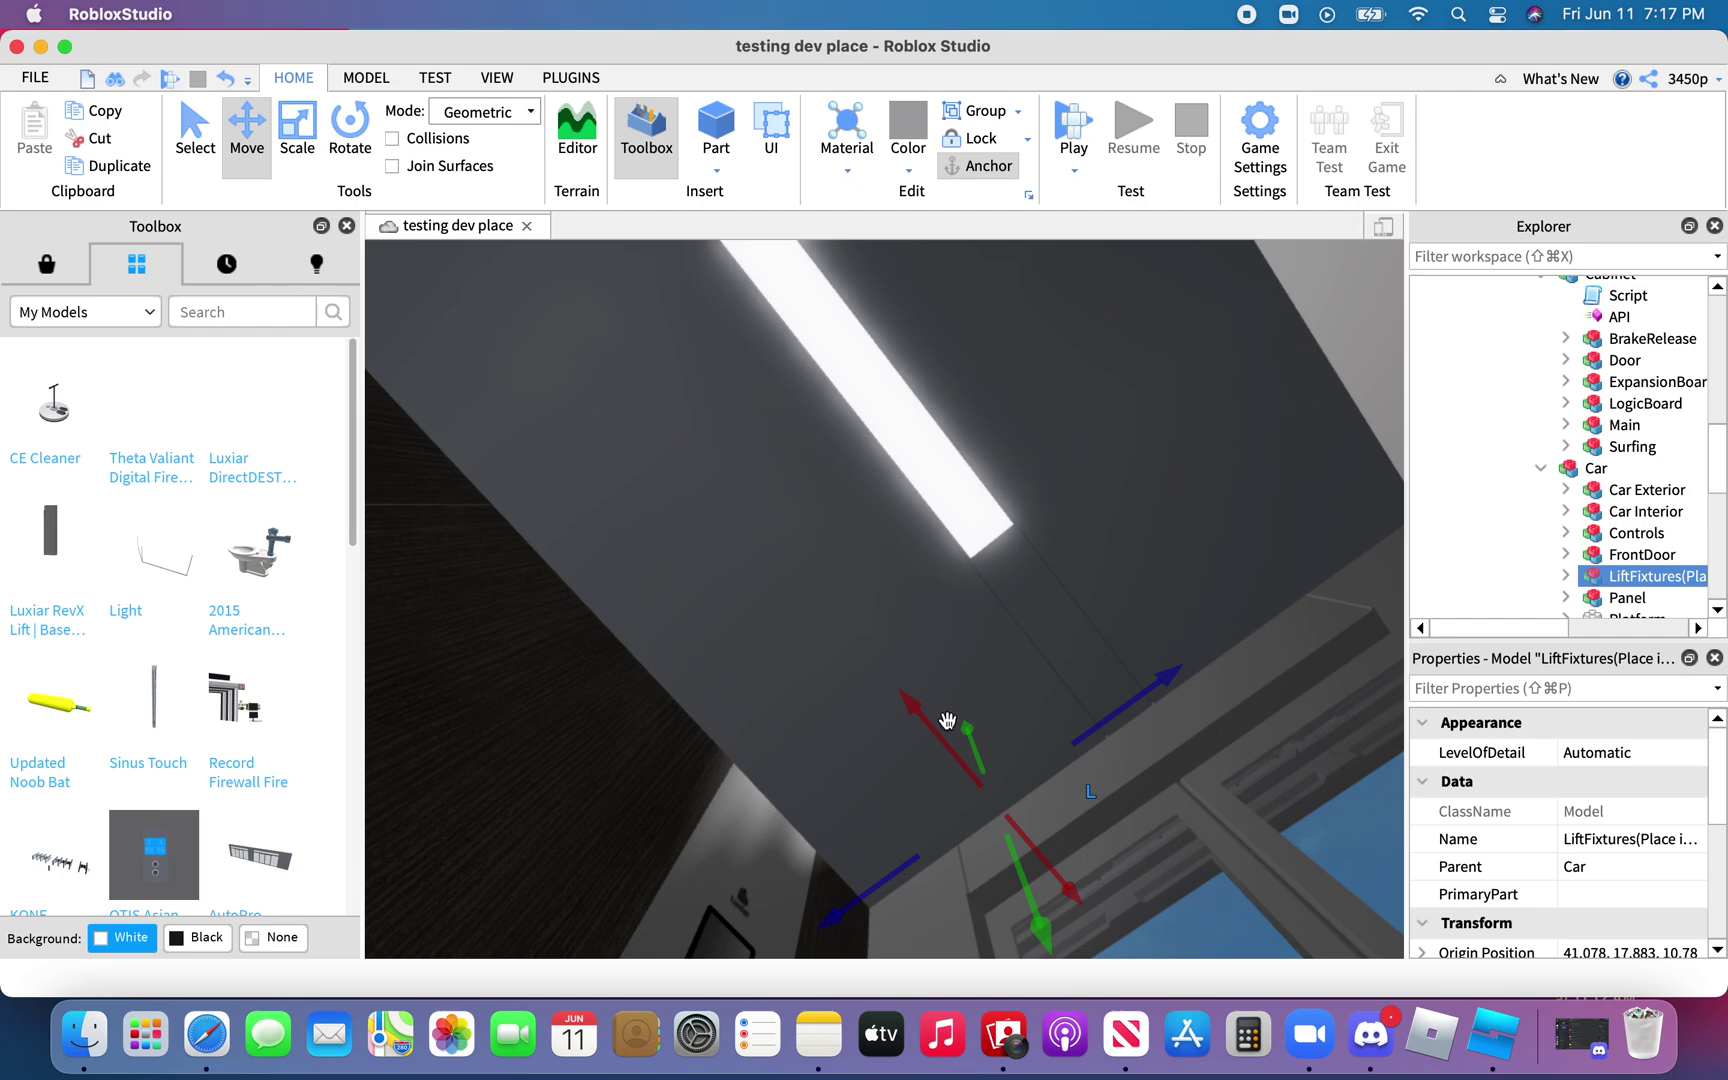
Move the LiftFixtures group down to mid-door height and across to the front doorway of the car, centred between the jambs
{"action": "right_click_drag", "start_coordinate": [947, 720], "coordinate": [947, 720]}
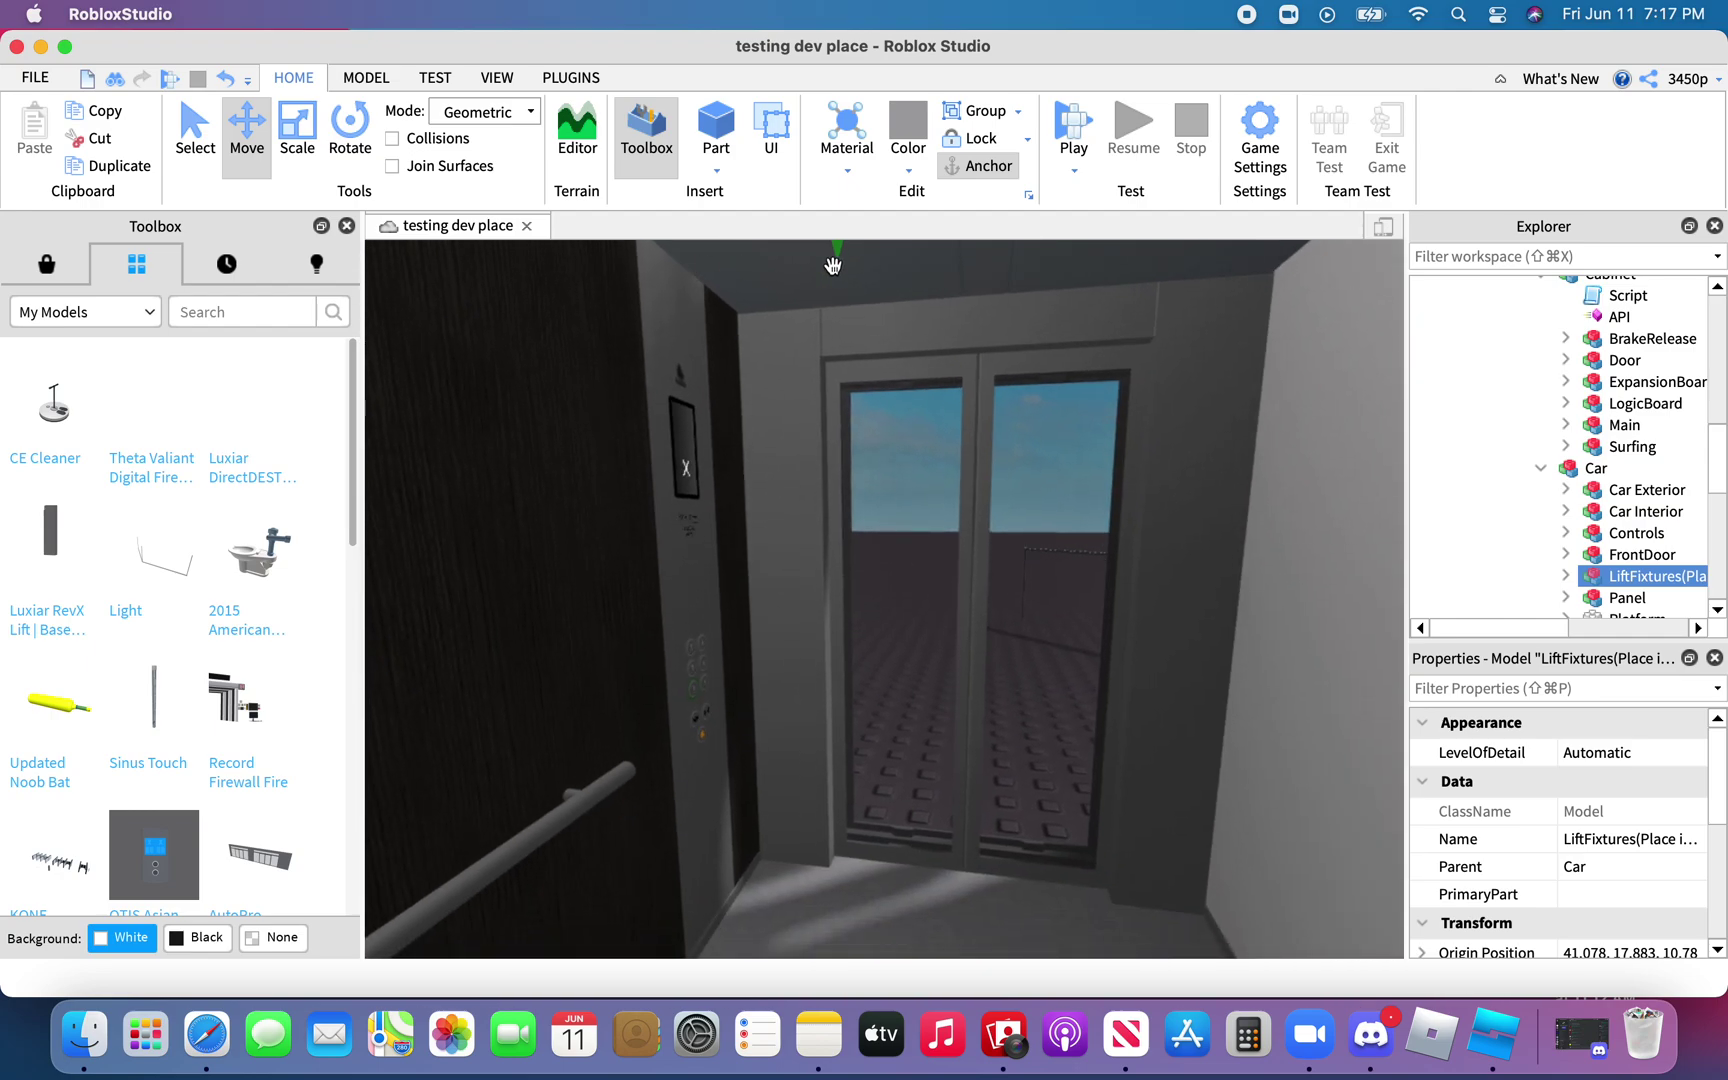
{"action": "left_click_drag", "start_coordinate": [838, 259], "coordinate": [803, 703]}
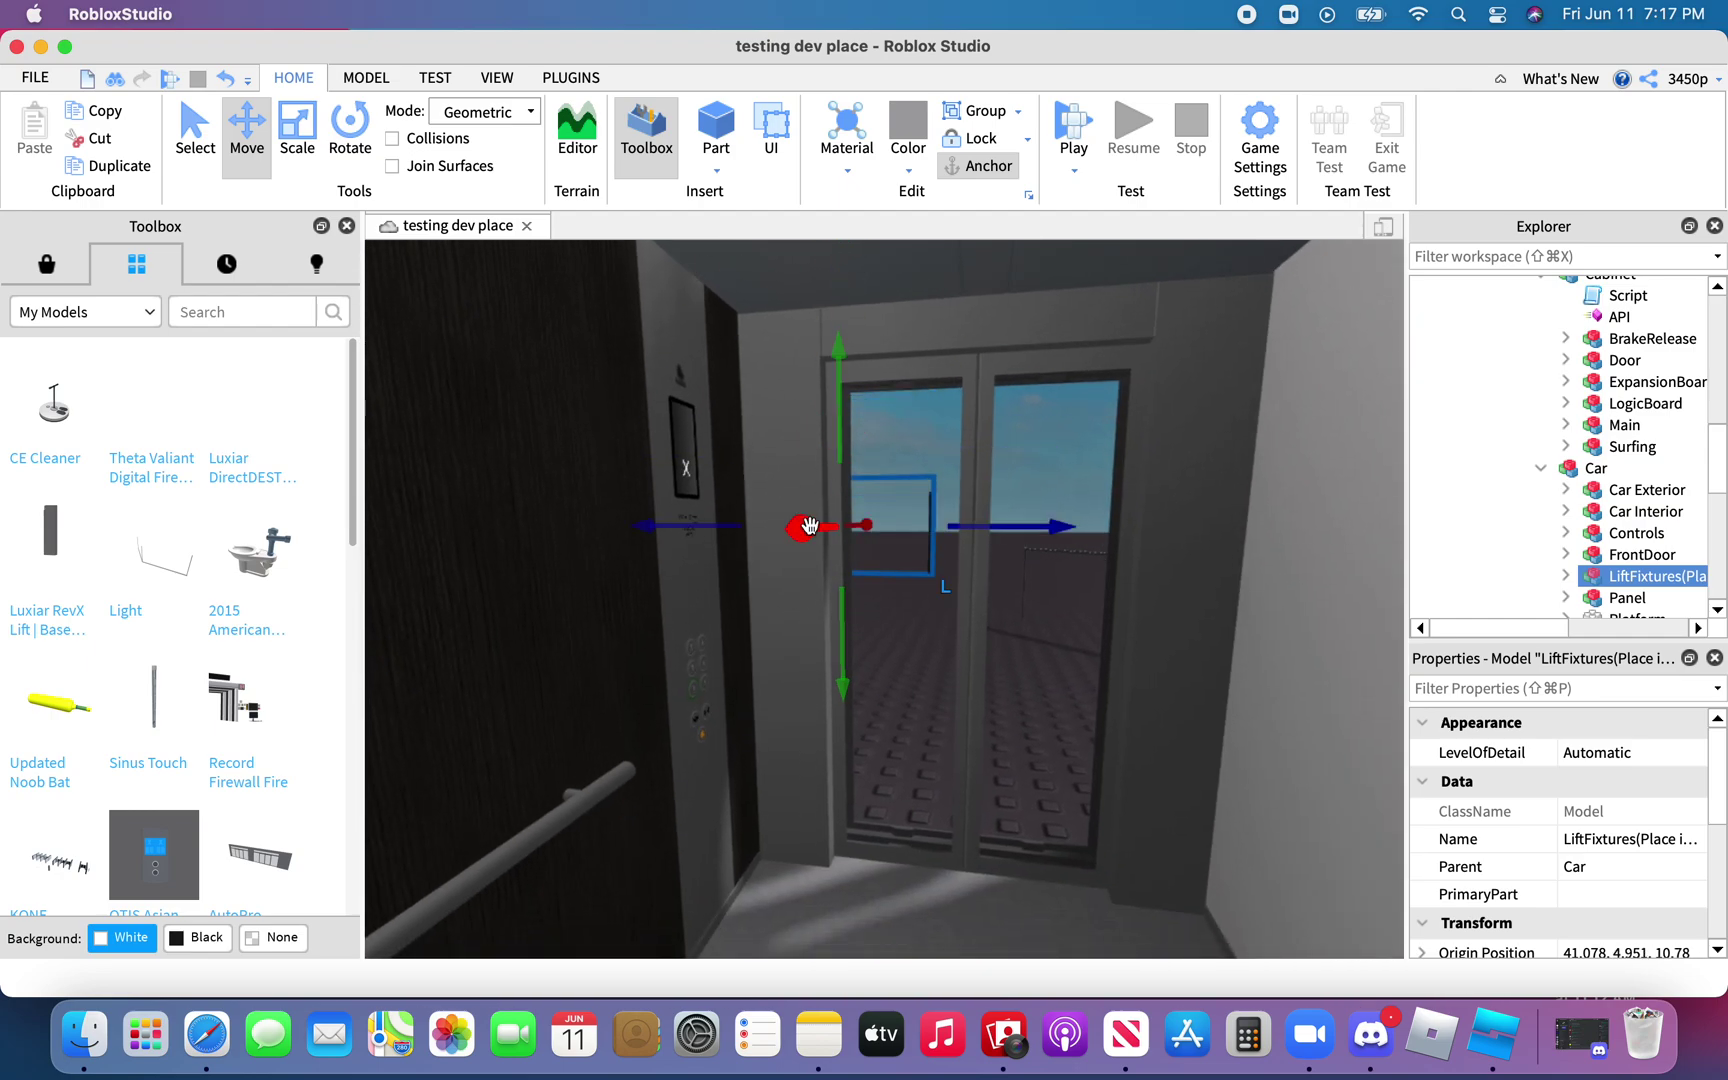
{"action": "left_click_drag", "start_coordinate": [808, 537], "coordinate": [733, 600]}
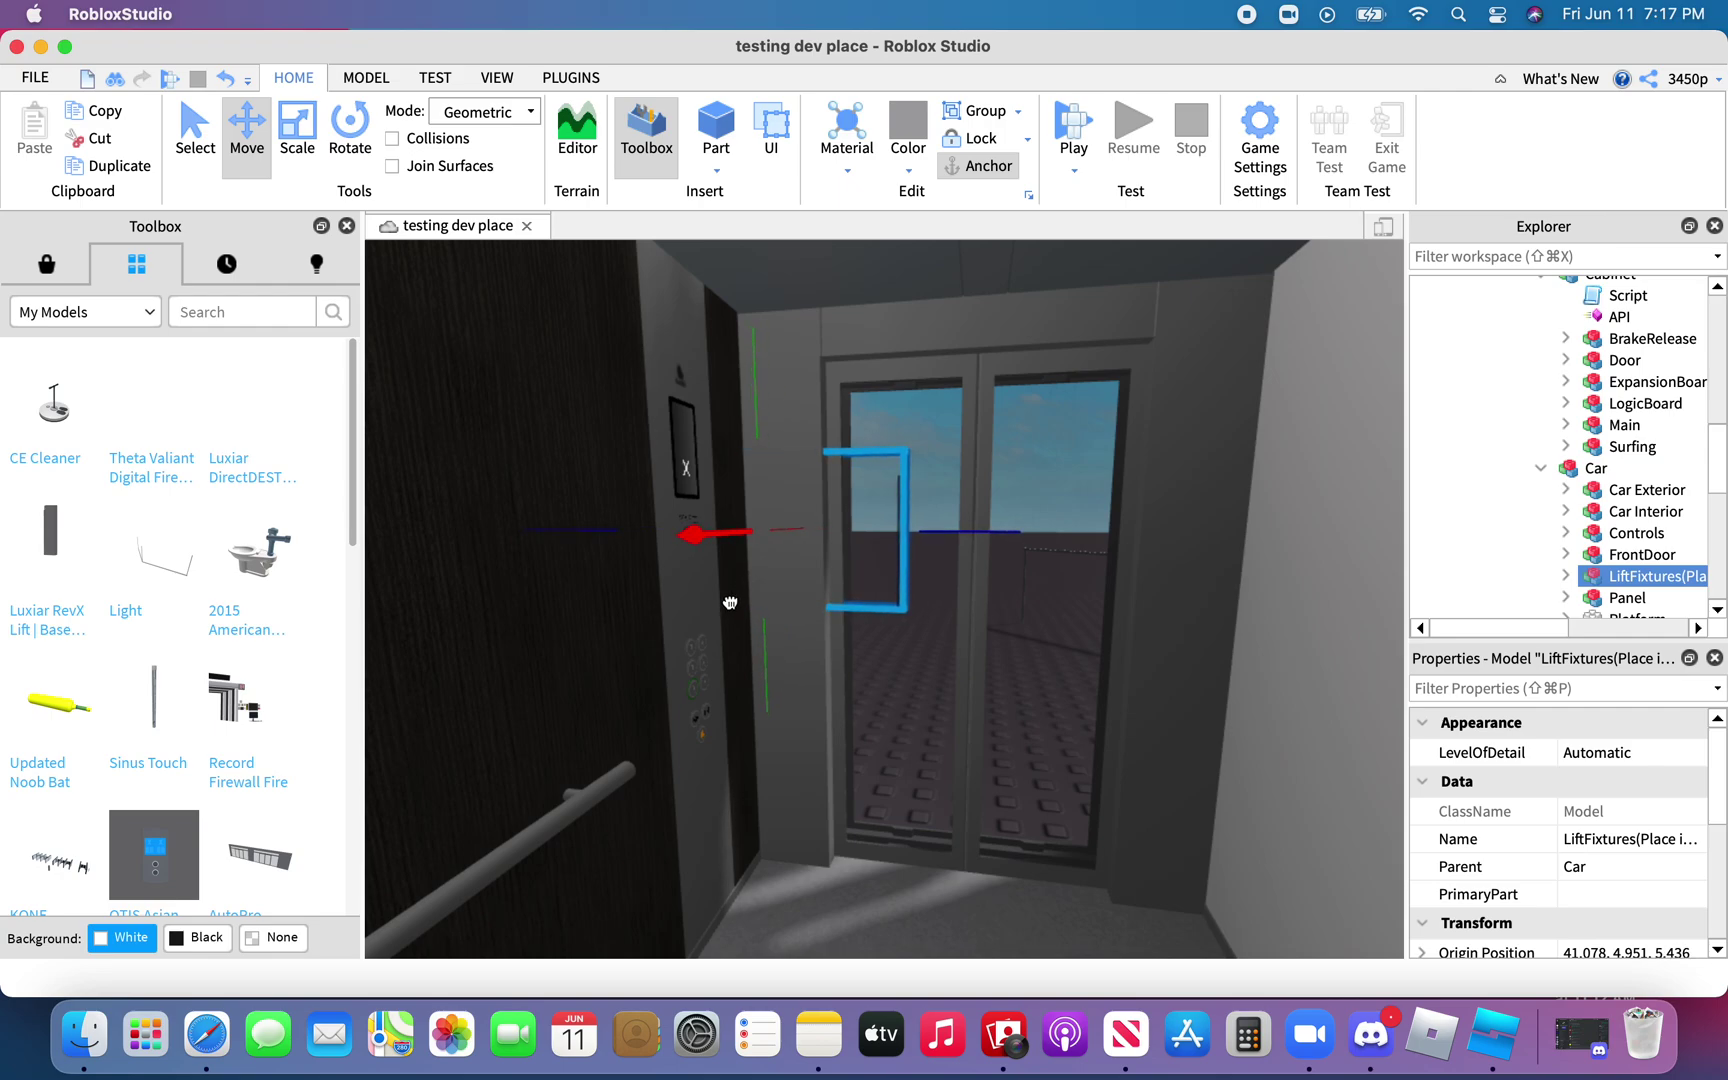
{"action": "left_click_drag", "start_coordinate": [977, 533], "coordinate": [1219, 588]}
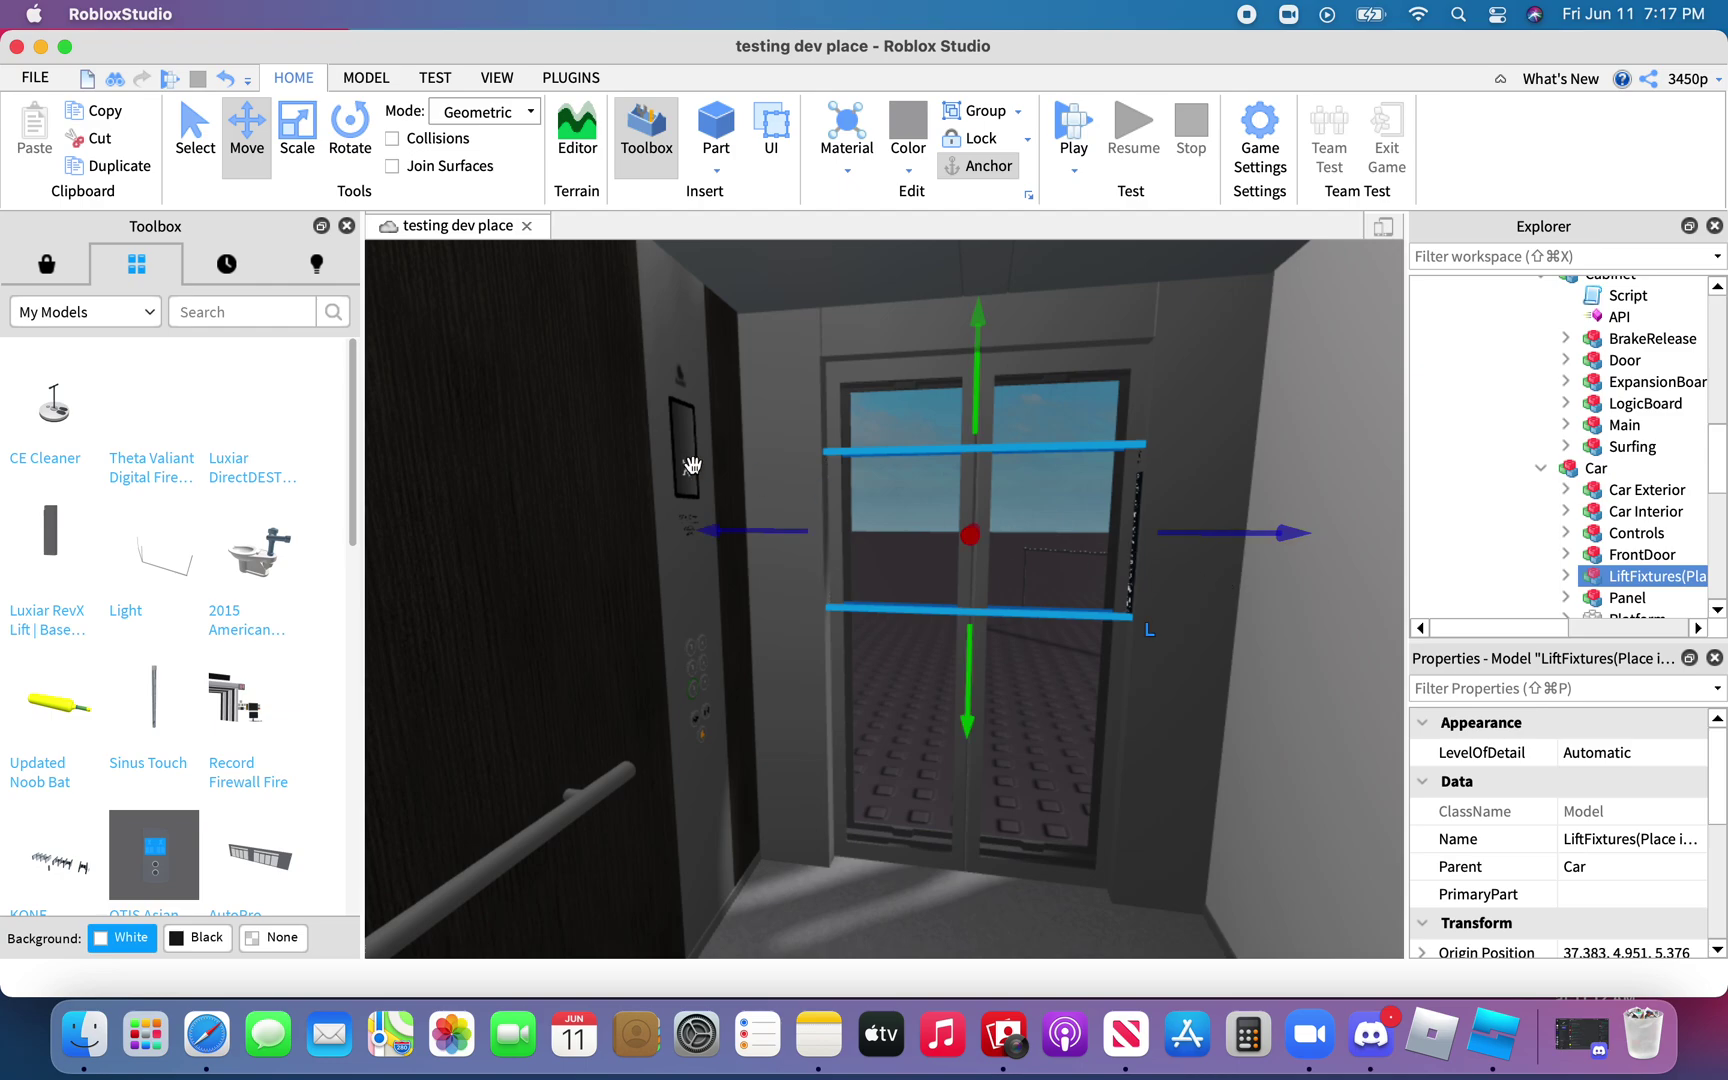
Nudge the LiftFixtures group sideways so its destination panels line up with both door jambs
{"action": "right_click_drag", "start_coordinate": [692, 466], "coordinate": [692, 466]}
{"action": "key", "text": "w"}
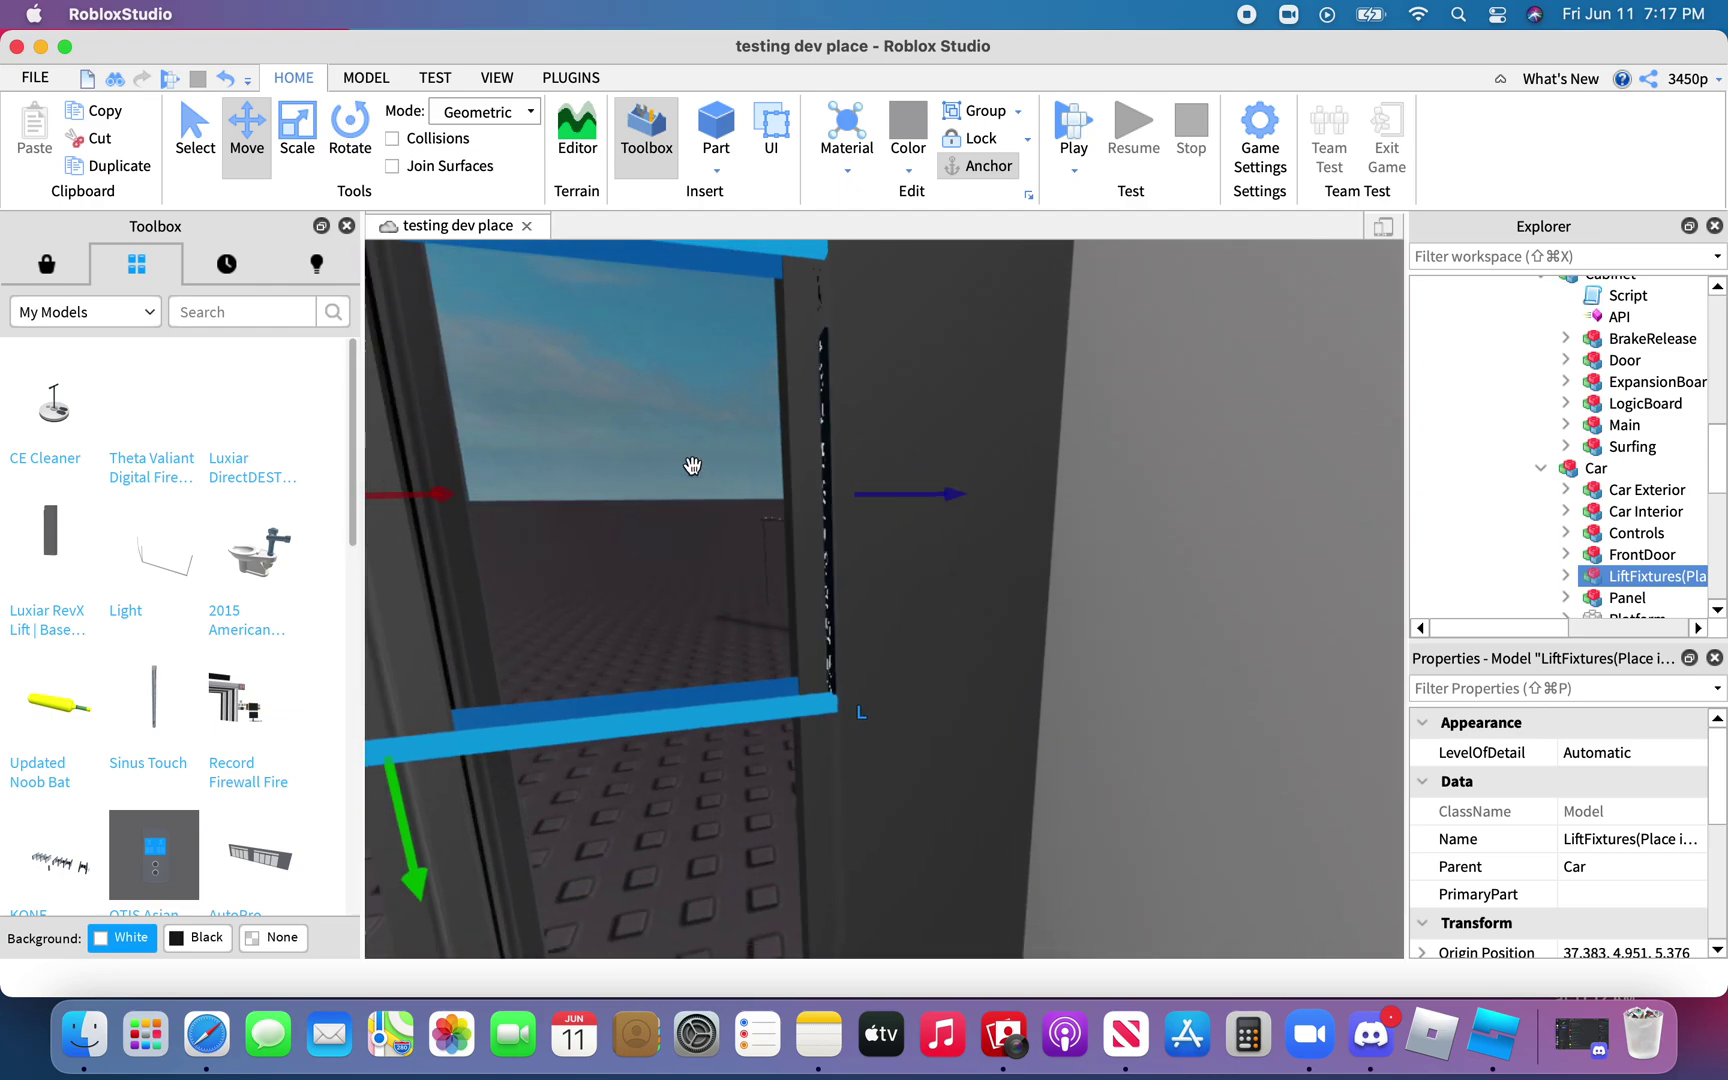
{"action": "key", "text": "a"}
{"action": "left_click_drag", "start_coordinate": [972, 506], "coordinate": [972, 514]}
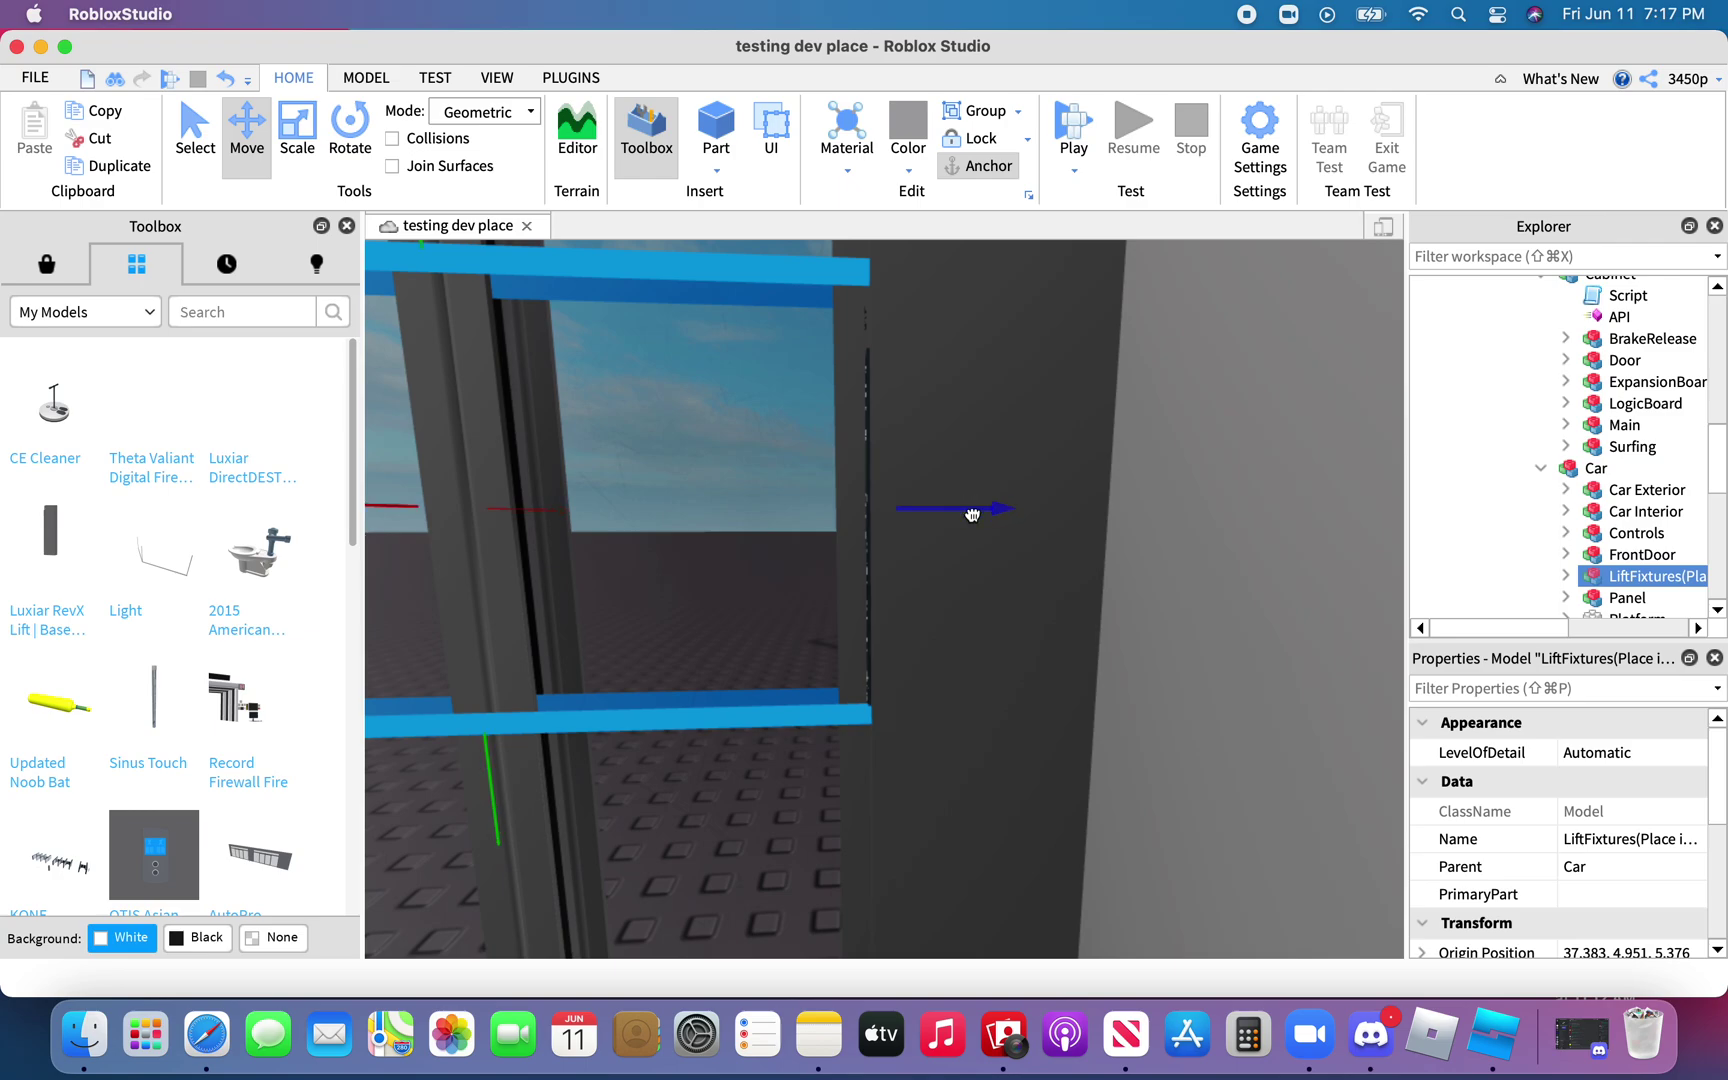
{"action": "right_click_drag", "start_coordinate": [977, 513], "coordinate": [977, 513]}
{"action": "key", "text": "s"}
{"action": "left_click_drag", "start_coordinate": [1078, 543], "coordinate": [1103, 549]}
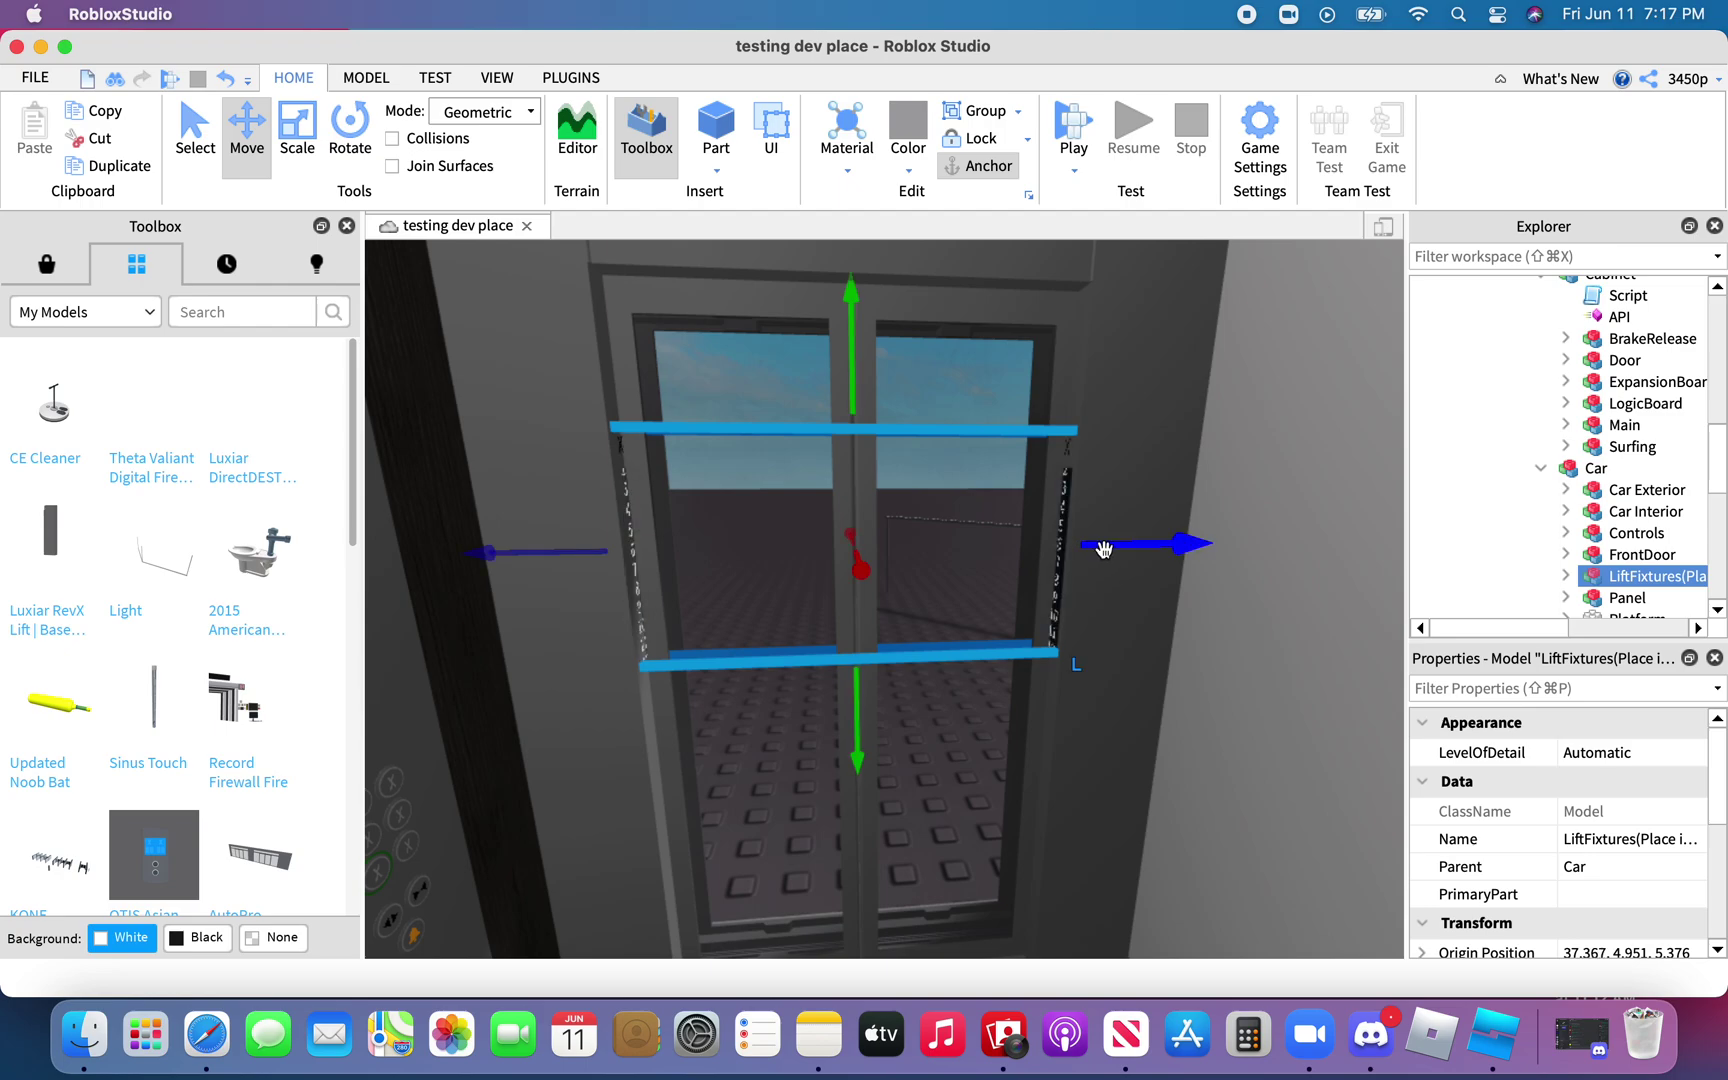
Select the left jamb's DestPanel and LiftLabel in LiftFixtures and shift them slightly toward the doors
{"action": "left_click", "coordinate": [1565, 577]}
{"action": "scroll", "coordinate": [1558, 579], "scroll_direction": "down", "scroll_amount": 3}
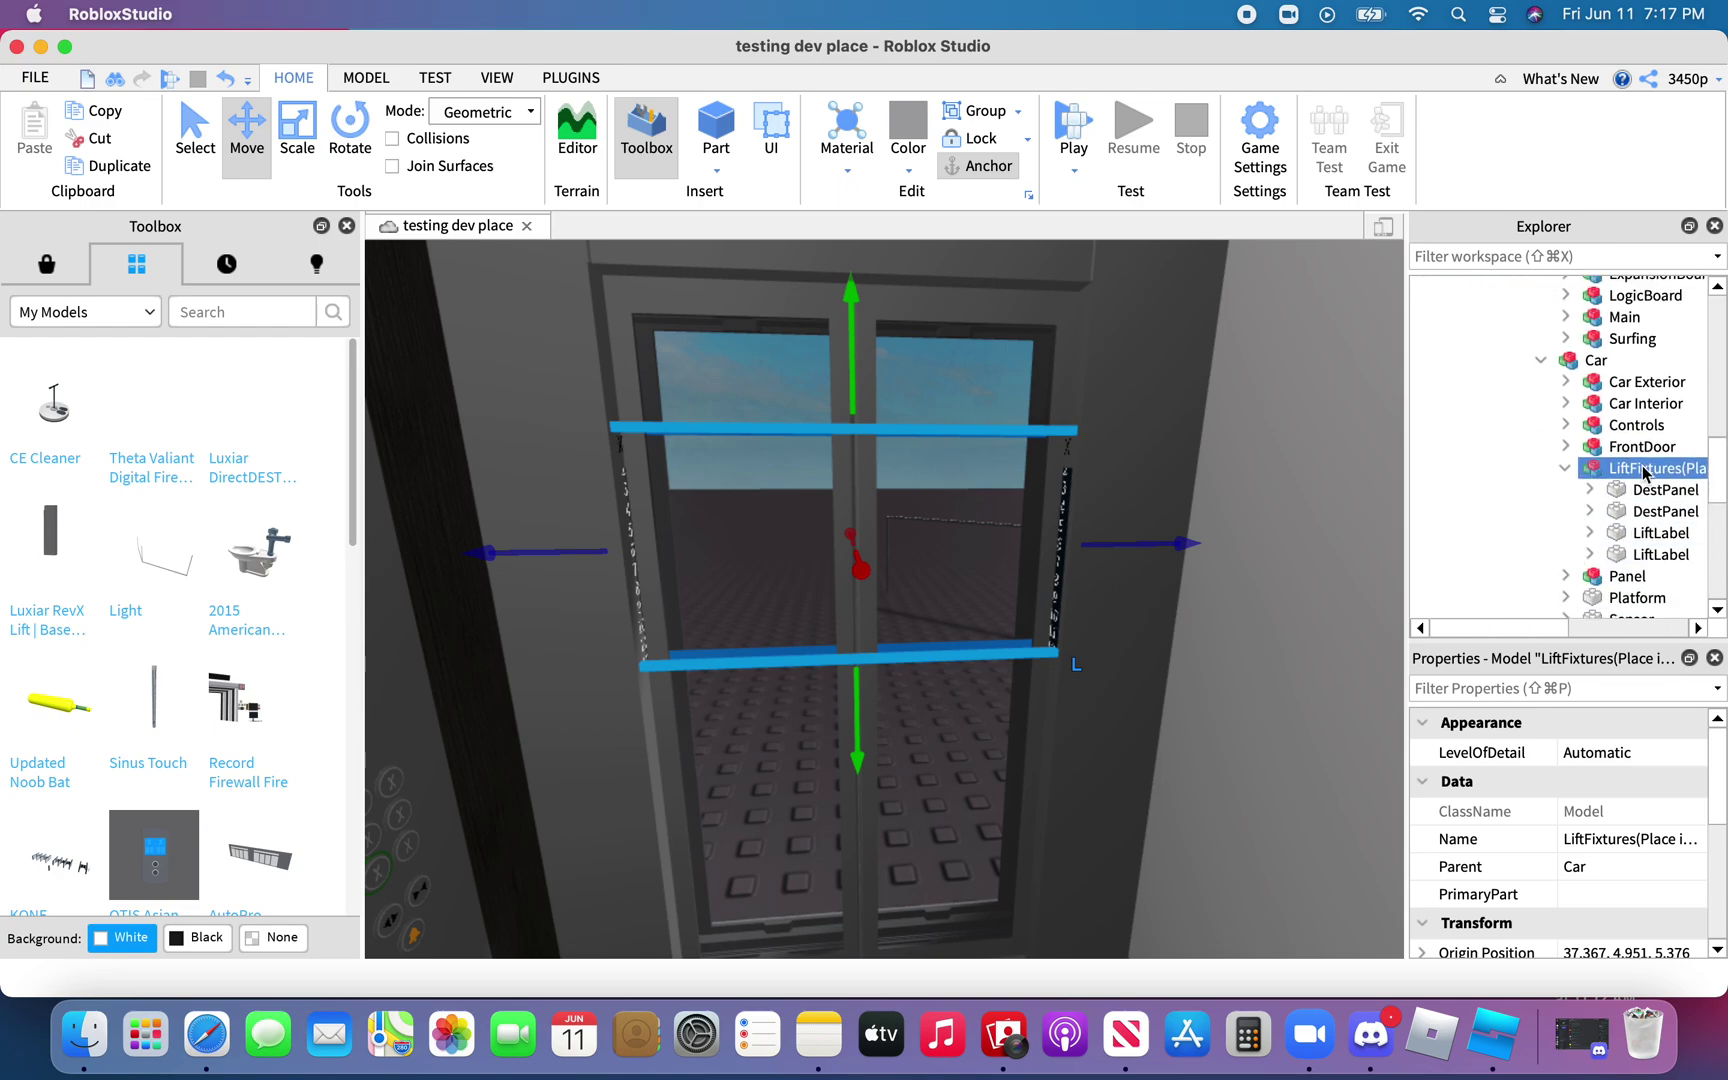
{"action": "left_click", "coordinate": [1625, 512]}
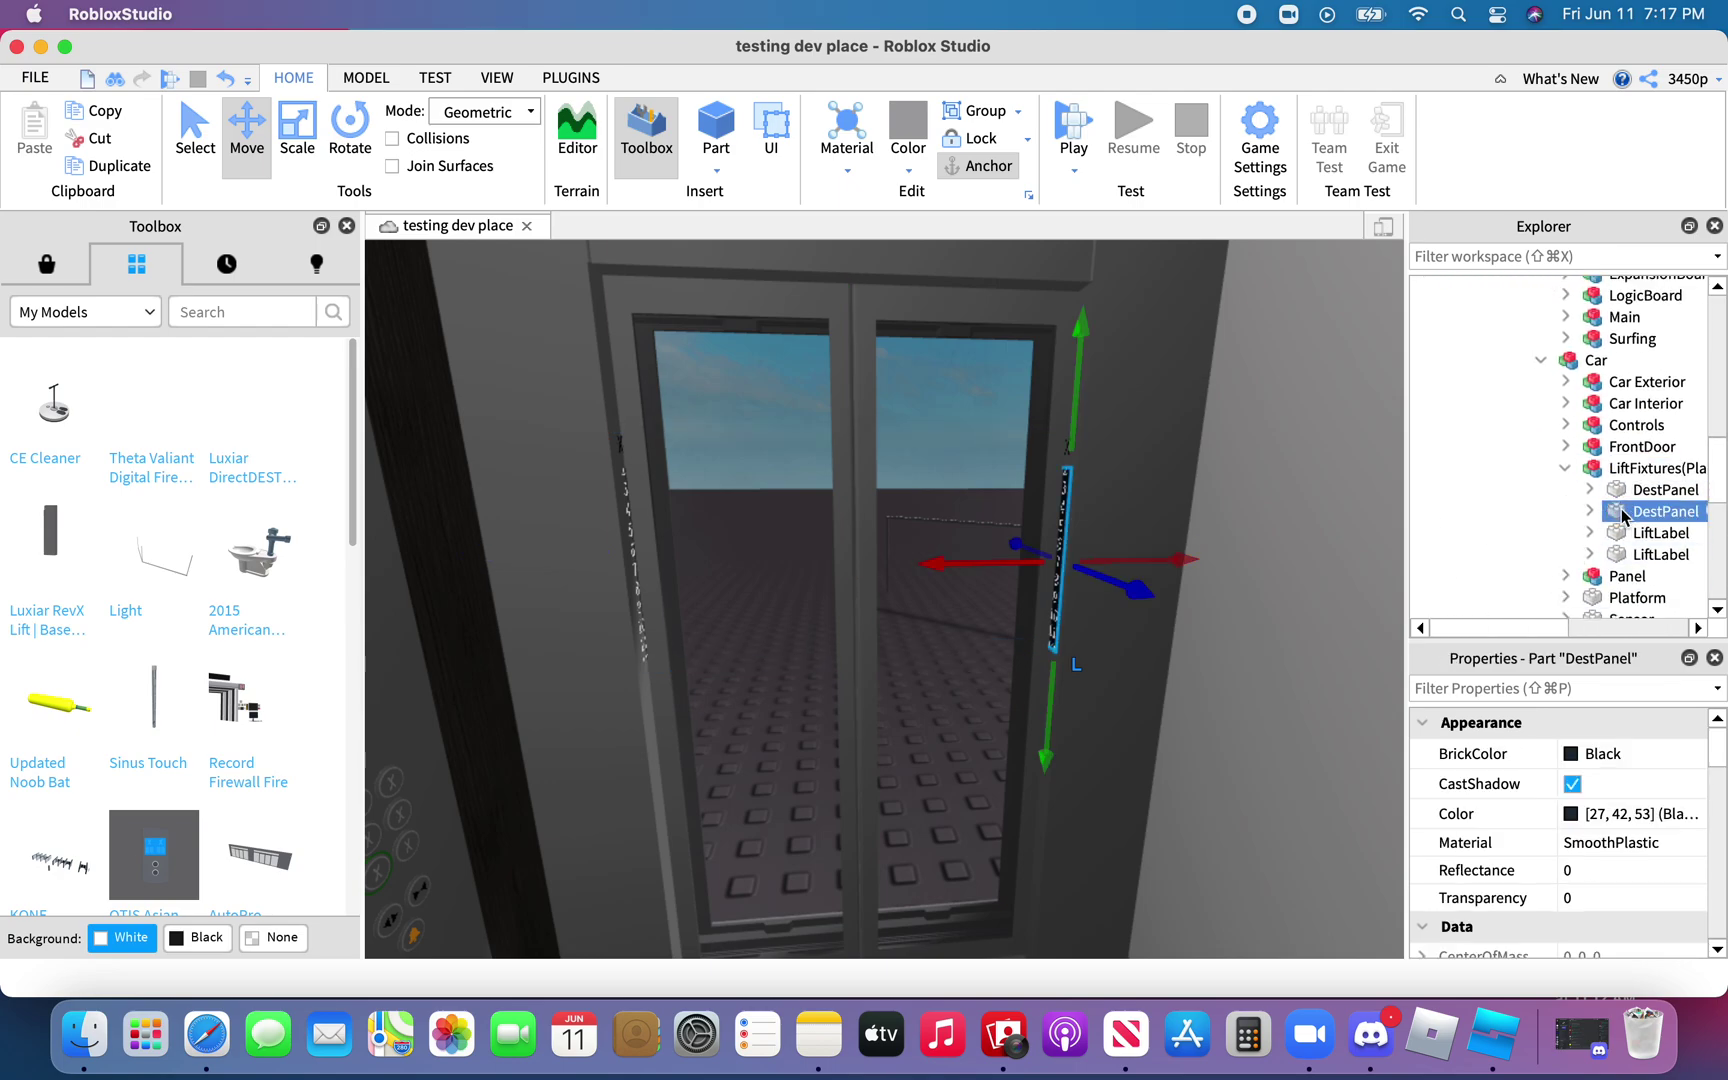
{"action": "scroll", "coordinate": [1622, 516], "scroll_direction": "right", "scroll_amount": 3}
{"action": "left_click", "coordinate": [1521, 490]}
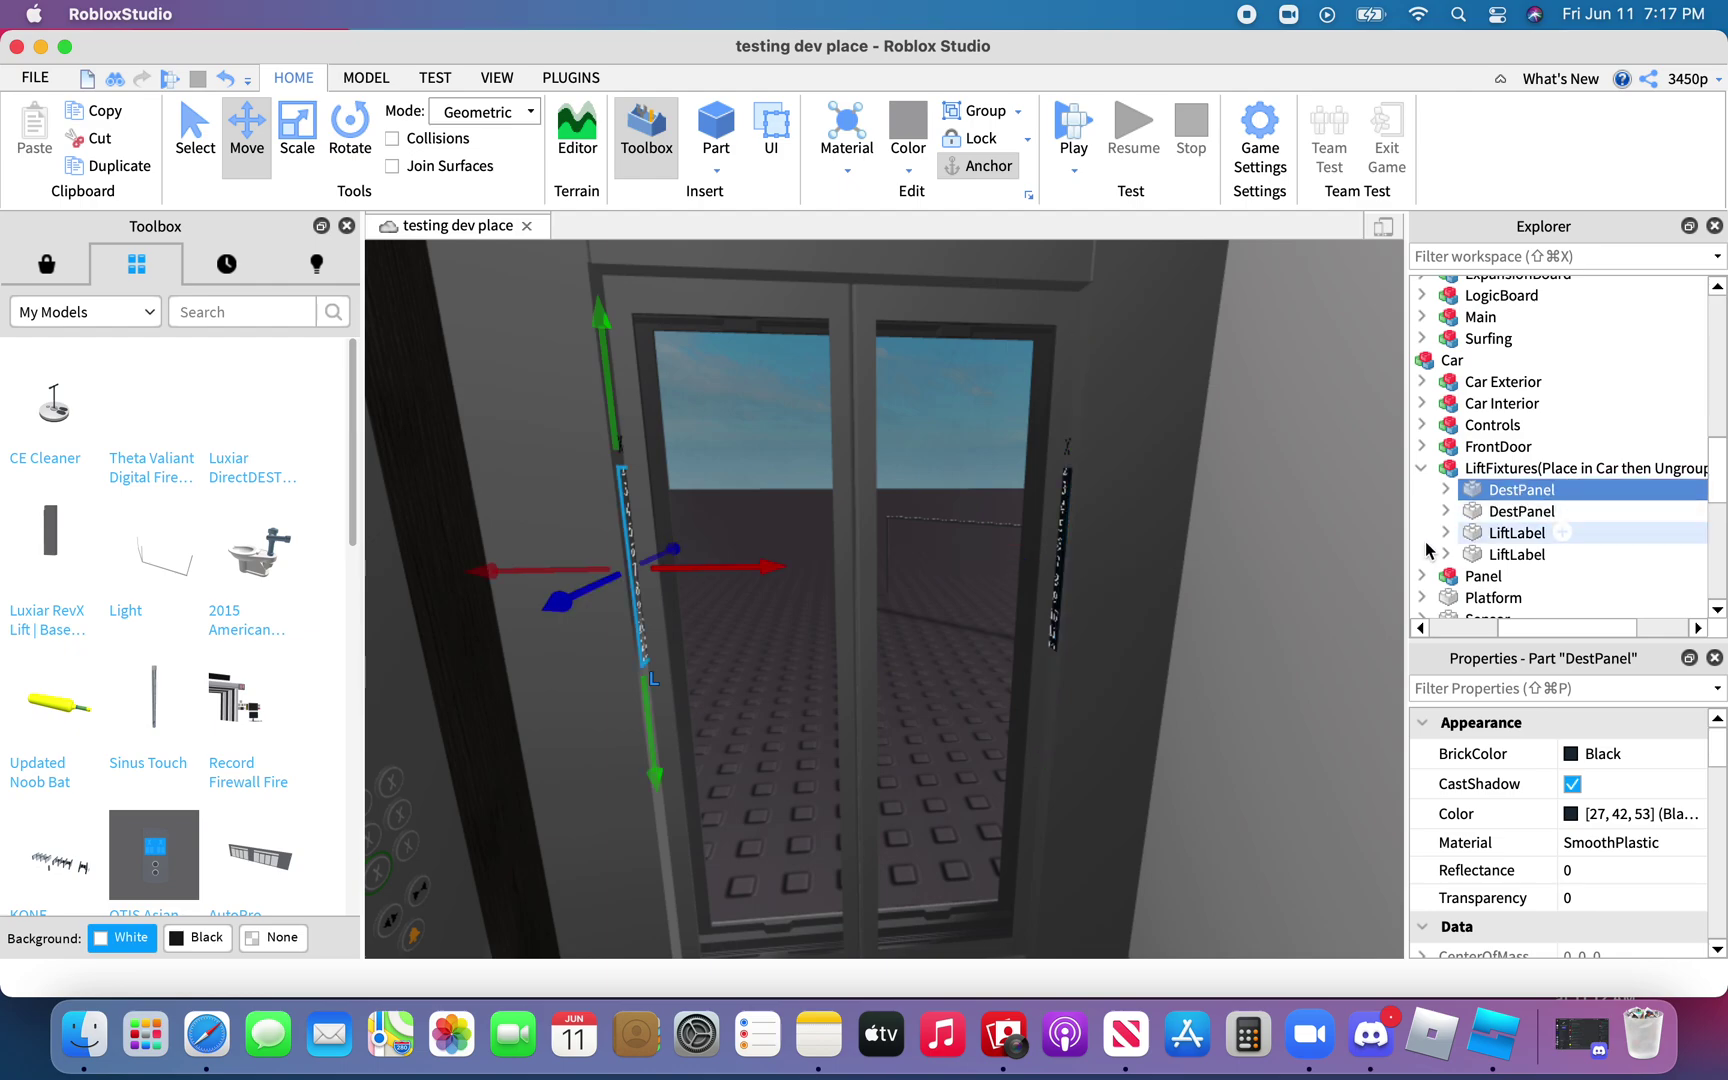
{"action": "left_click", "coordinate": [1482, 555], "text": "super"}
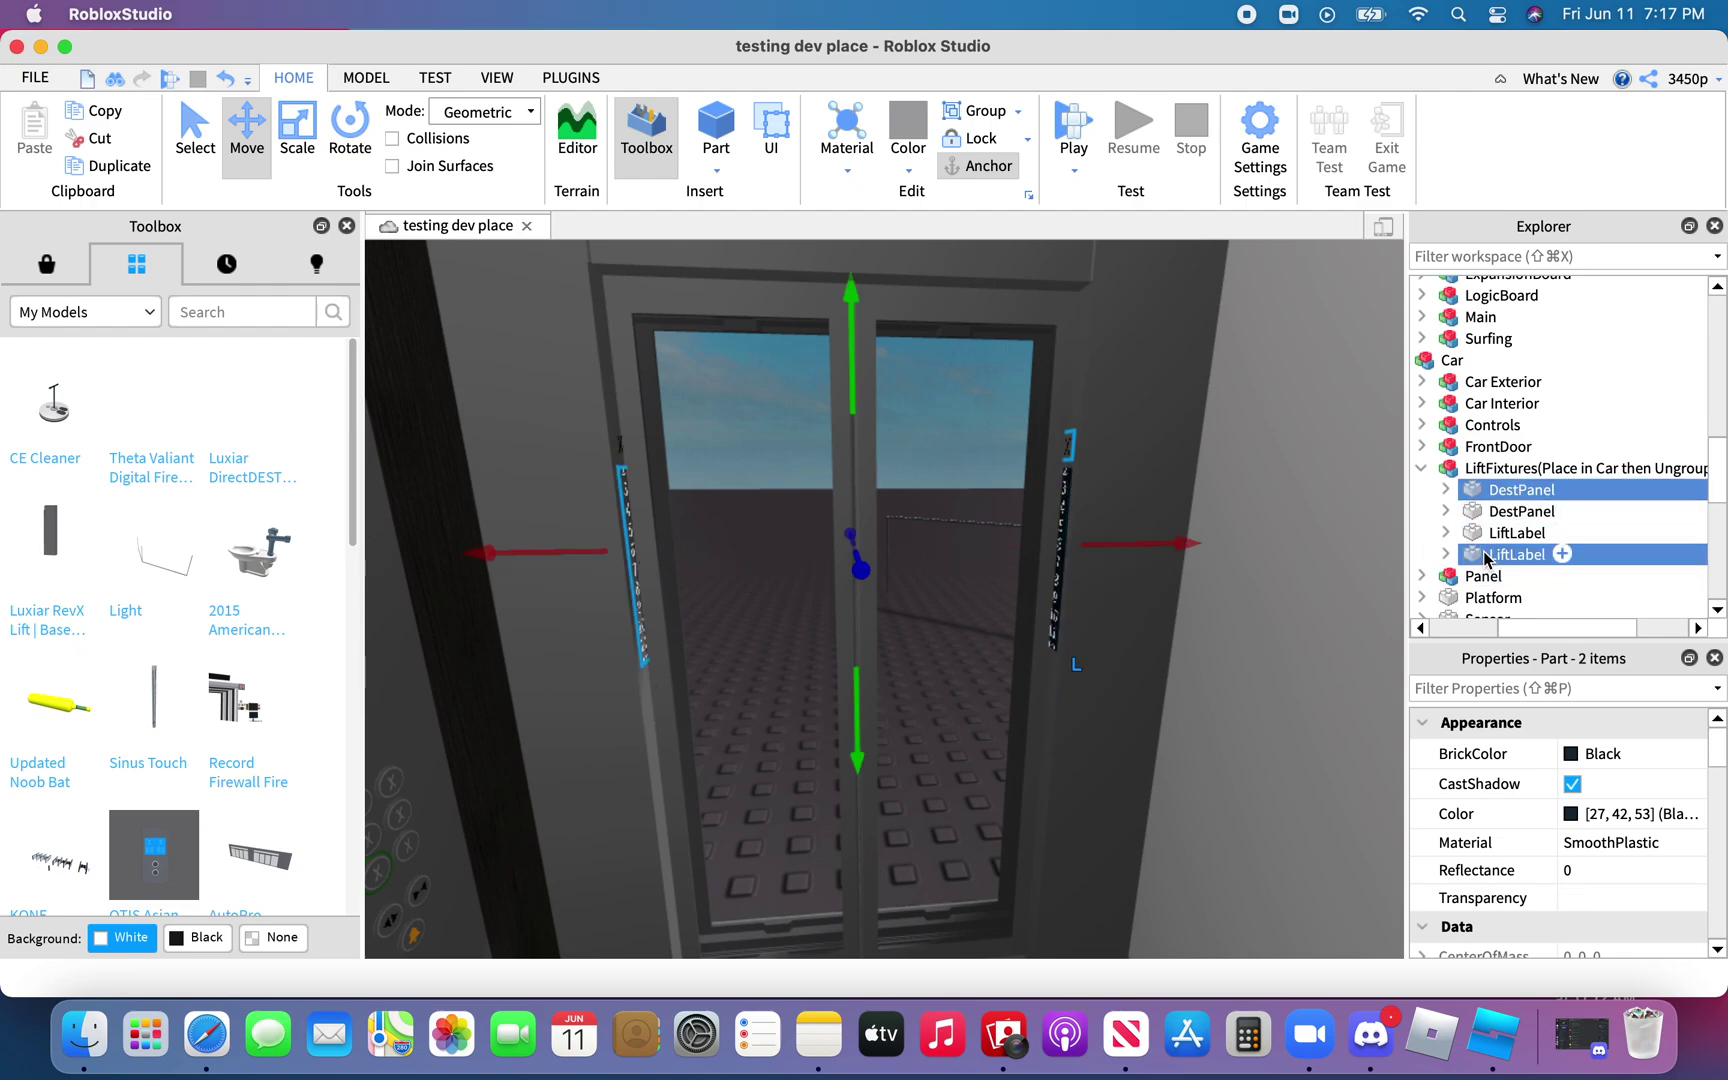
{"action": "left_click", "coordinate": [1486, 556], "text": "super"}
{"action": "left_click", "coordinate": [1484, 533], "text": "super"}
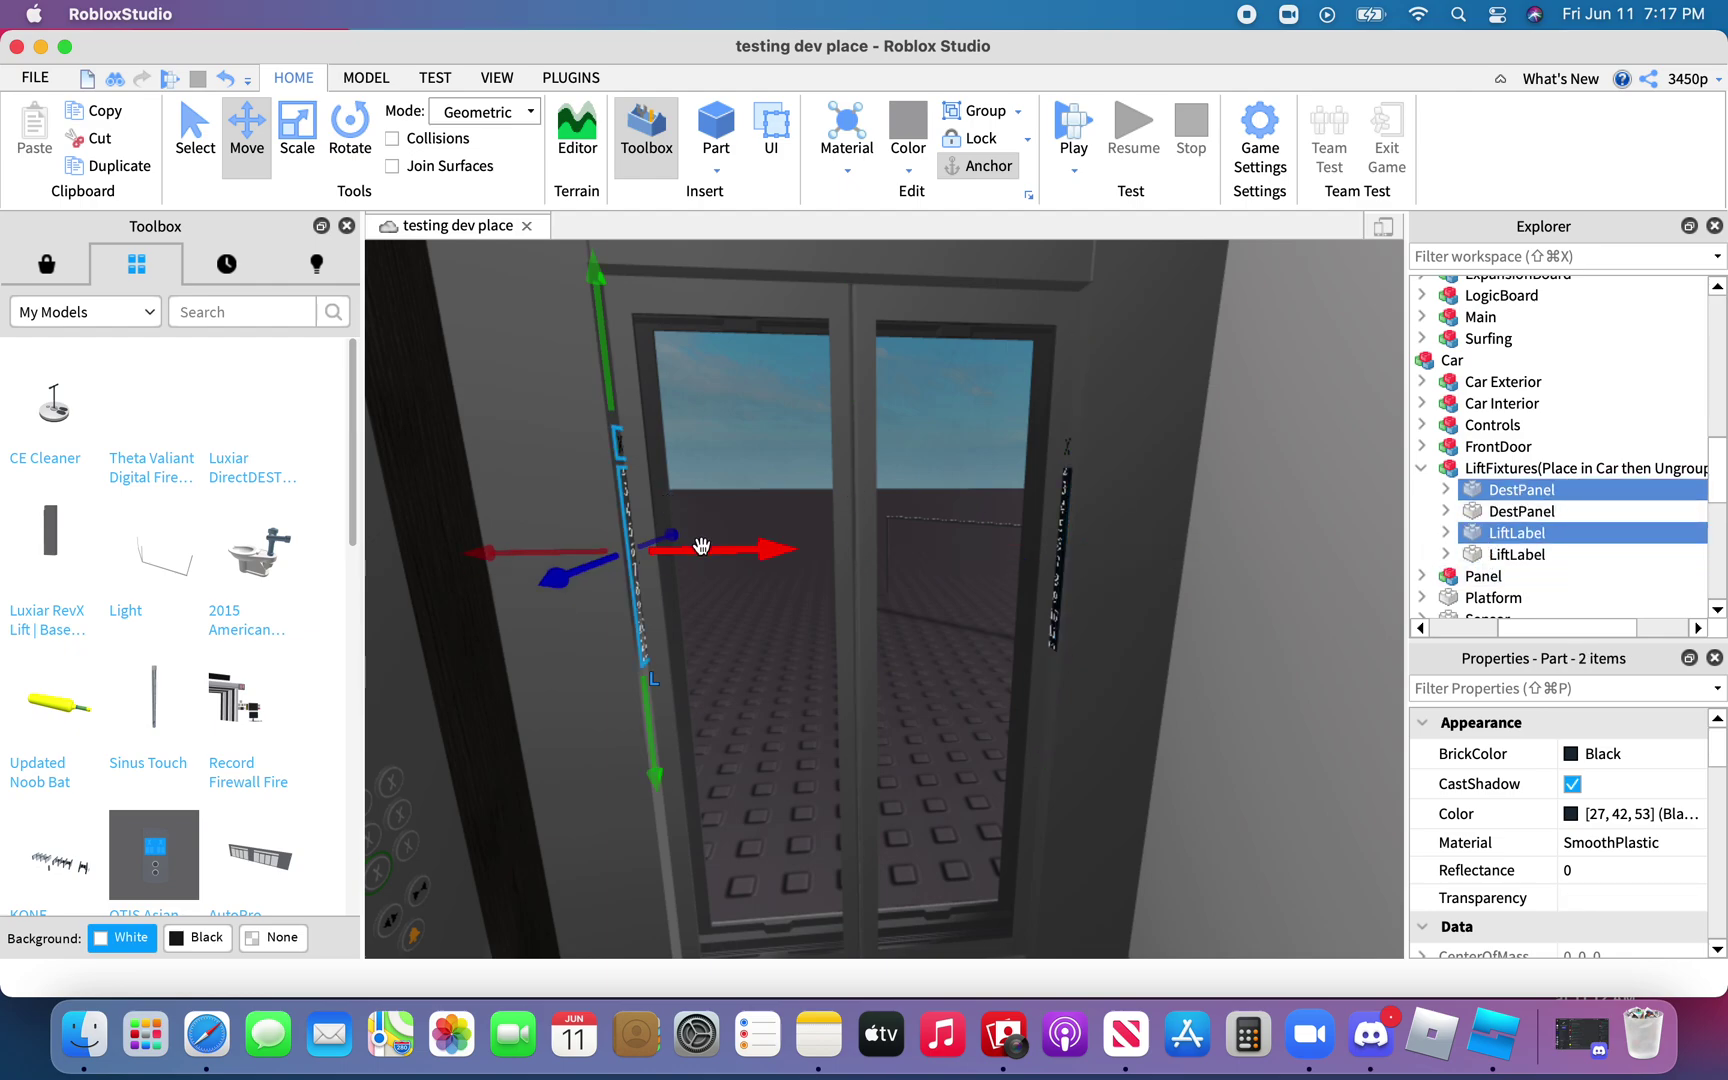
{"action": "left_click_drag", "start_coordinate": [701, 546], "coordinate": [707, 548]}
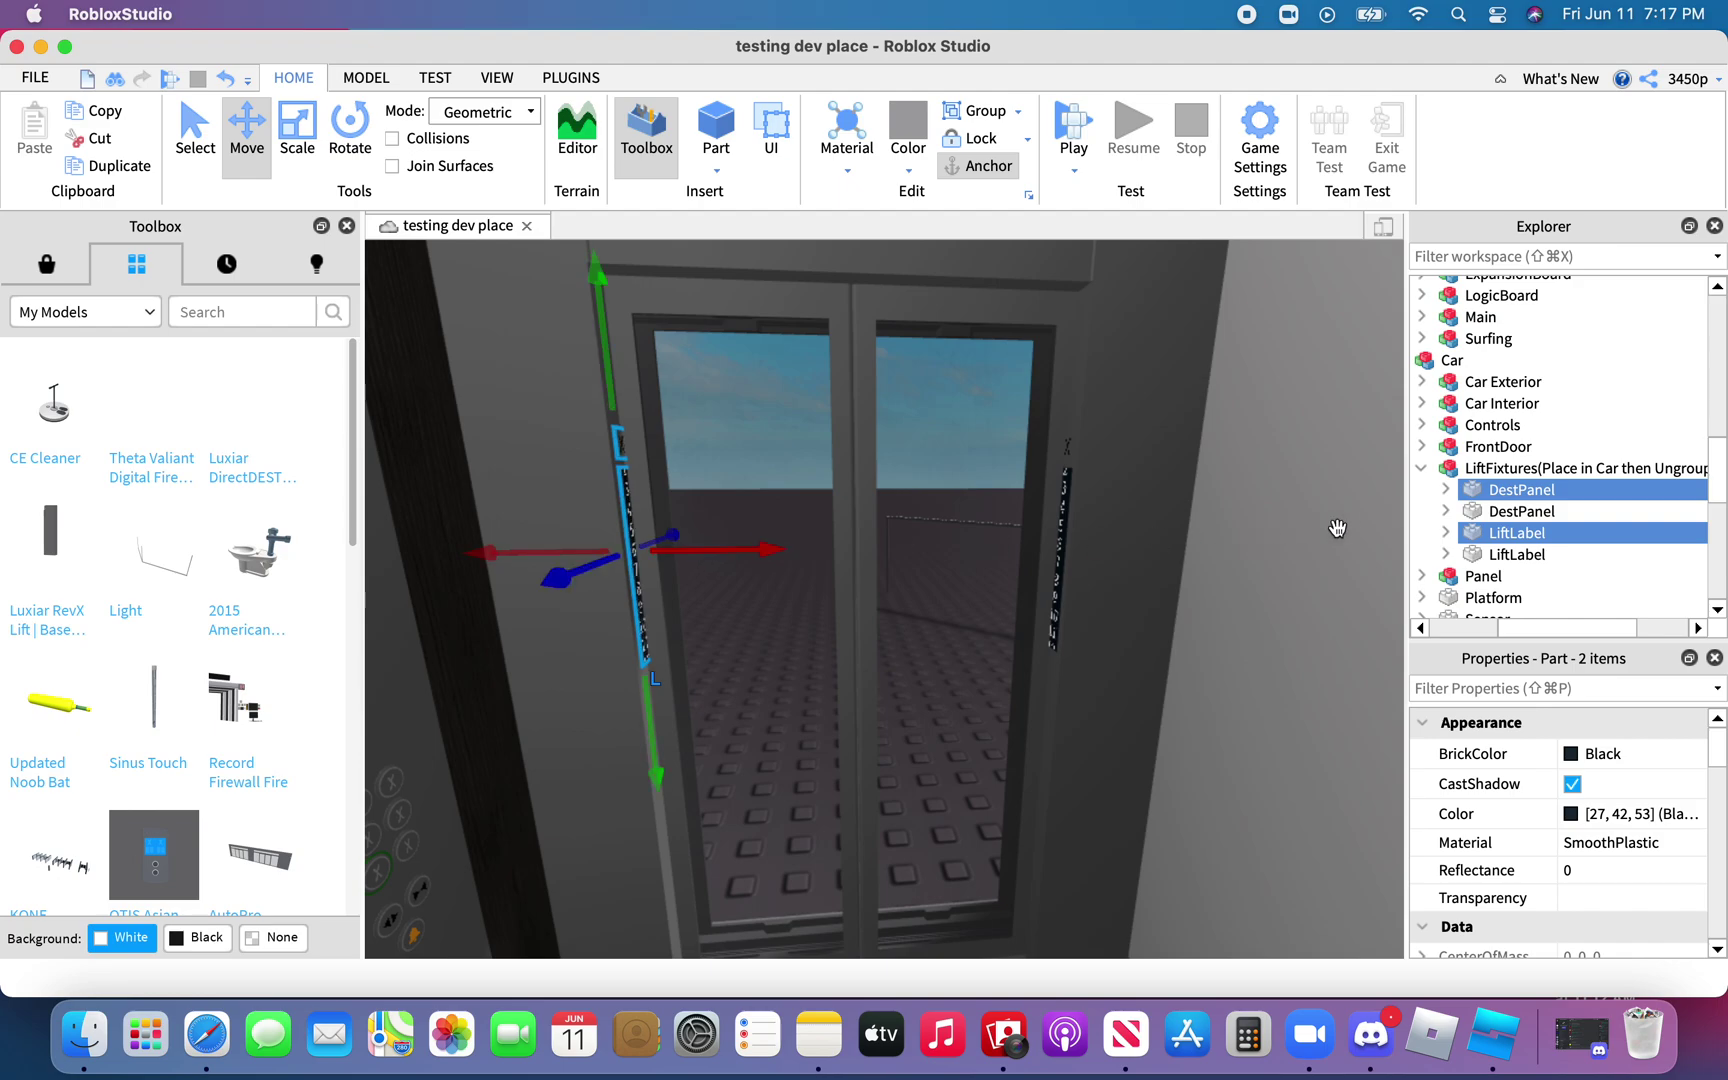
Examine the left jamb's LiftLabel, including its SurfaceGui and TextLabel
{"action": "left_click", "coordinate": [1446, 533]}
{"action": "scroll", "coordinate": [1490, 545], "scroll_direction": "down", "scroll_amount": 1}
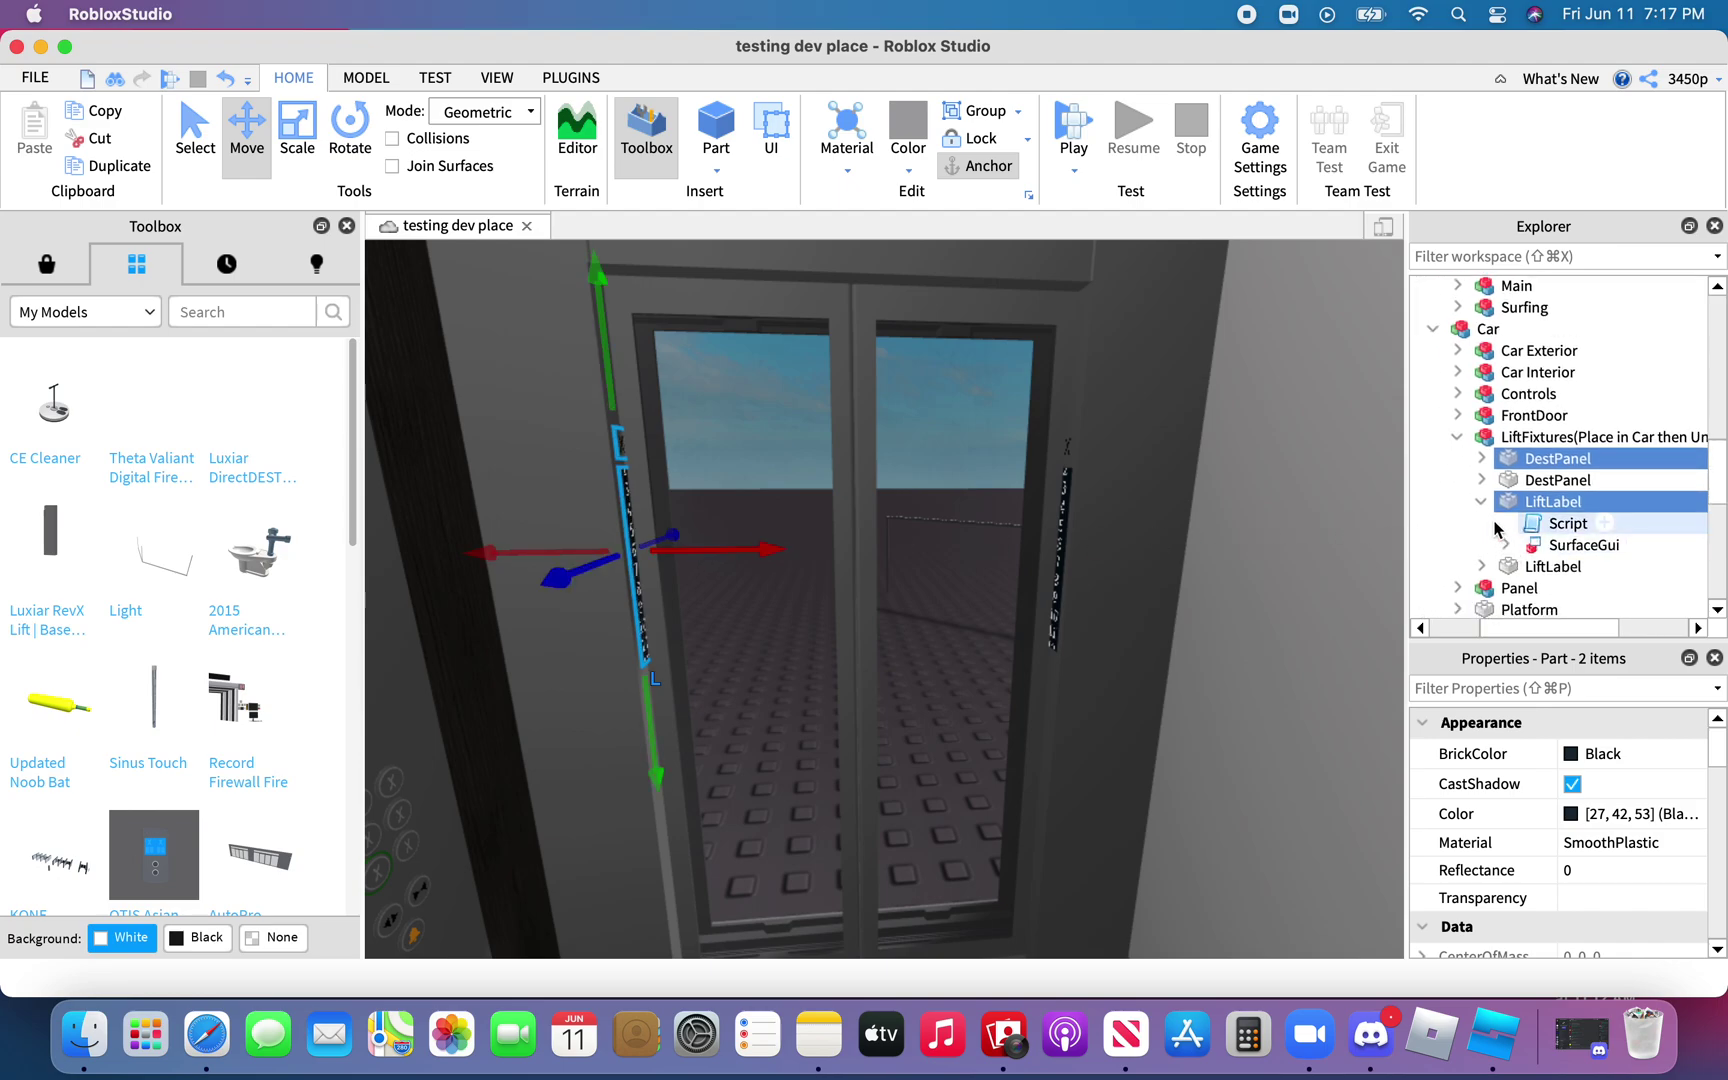
{"action": "double_click", "coordinate": [1500, 501]}
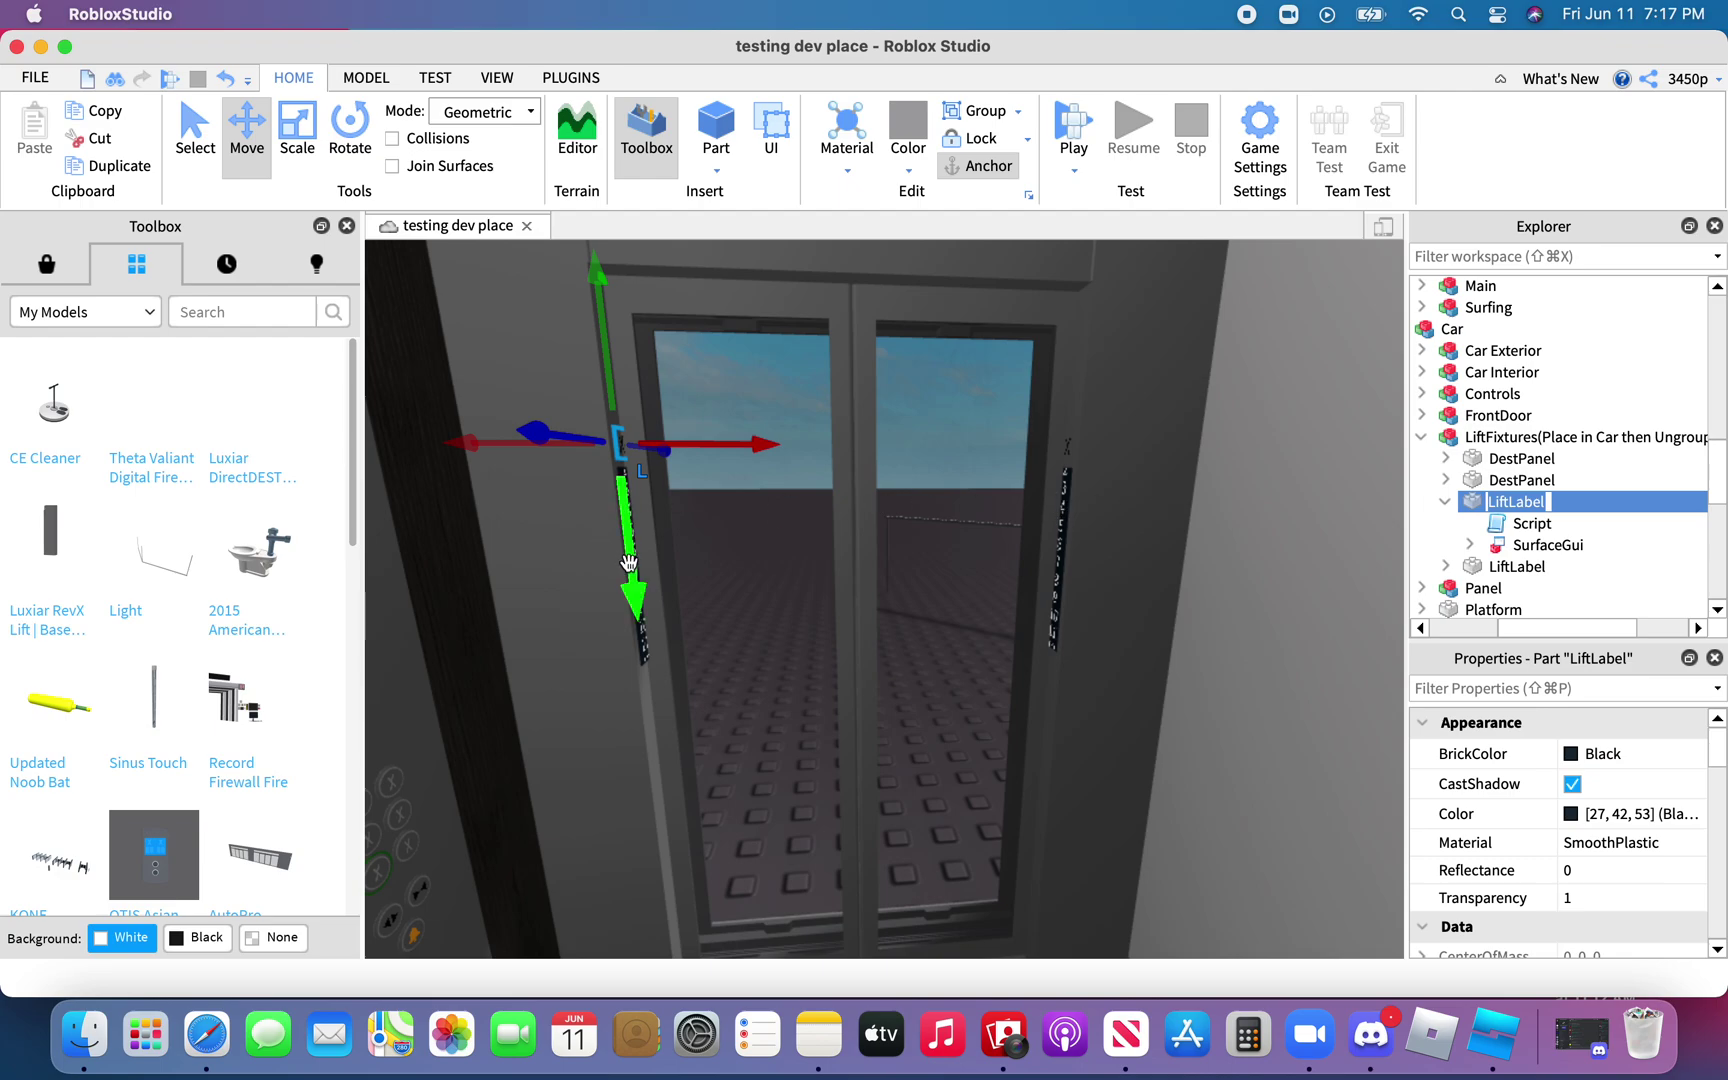
{"action": "left_click", "coordinate": [1470, 545]}
{"action": "scroll", "coordinate": [1480, 540], "scroll_direction": "down", "scroll_amount": 2}
{"action": "left_click", "coordinate": [1458, 503]}
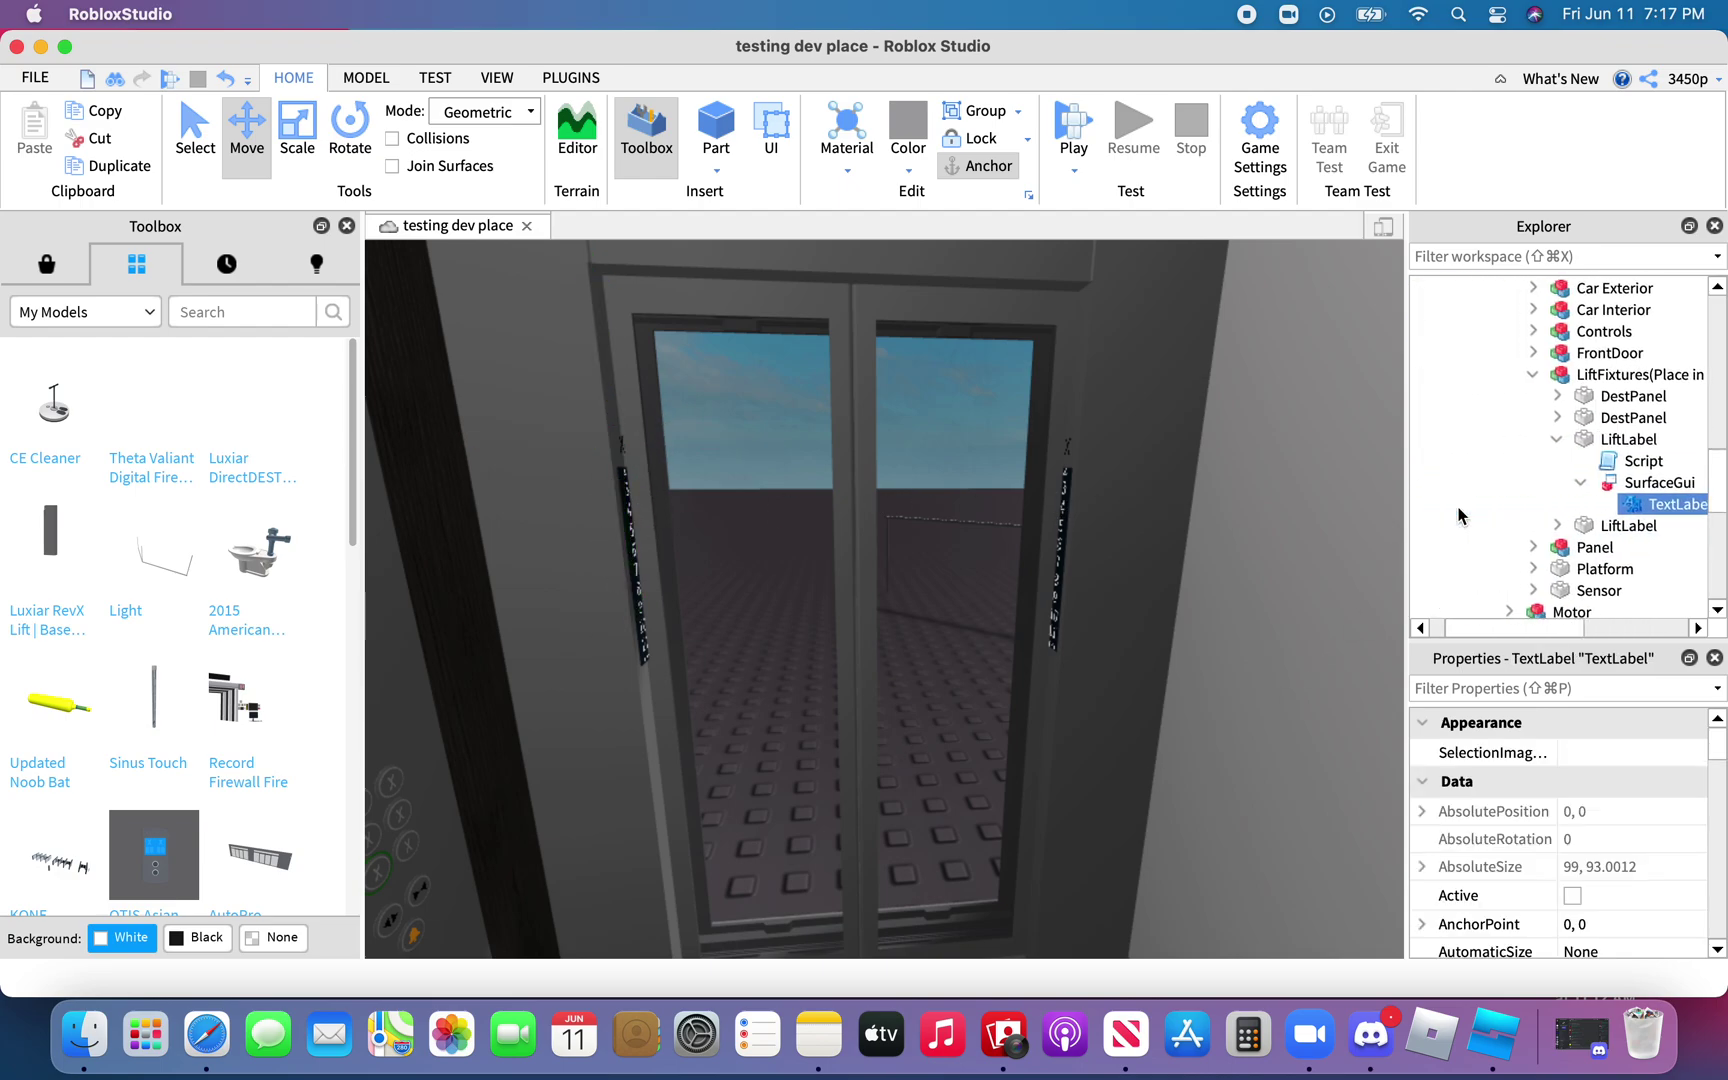
{"action": "scroll", "coordinate": [1540, 510], "scroll_direction": "left", "scroll_amount": 1}
{"action": "scroll", "coordinate": [1622, 495], "scroll_direction": "left", "scroll_amount": 2}
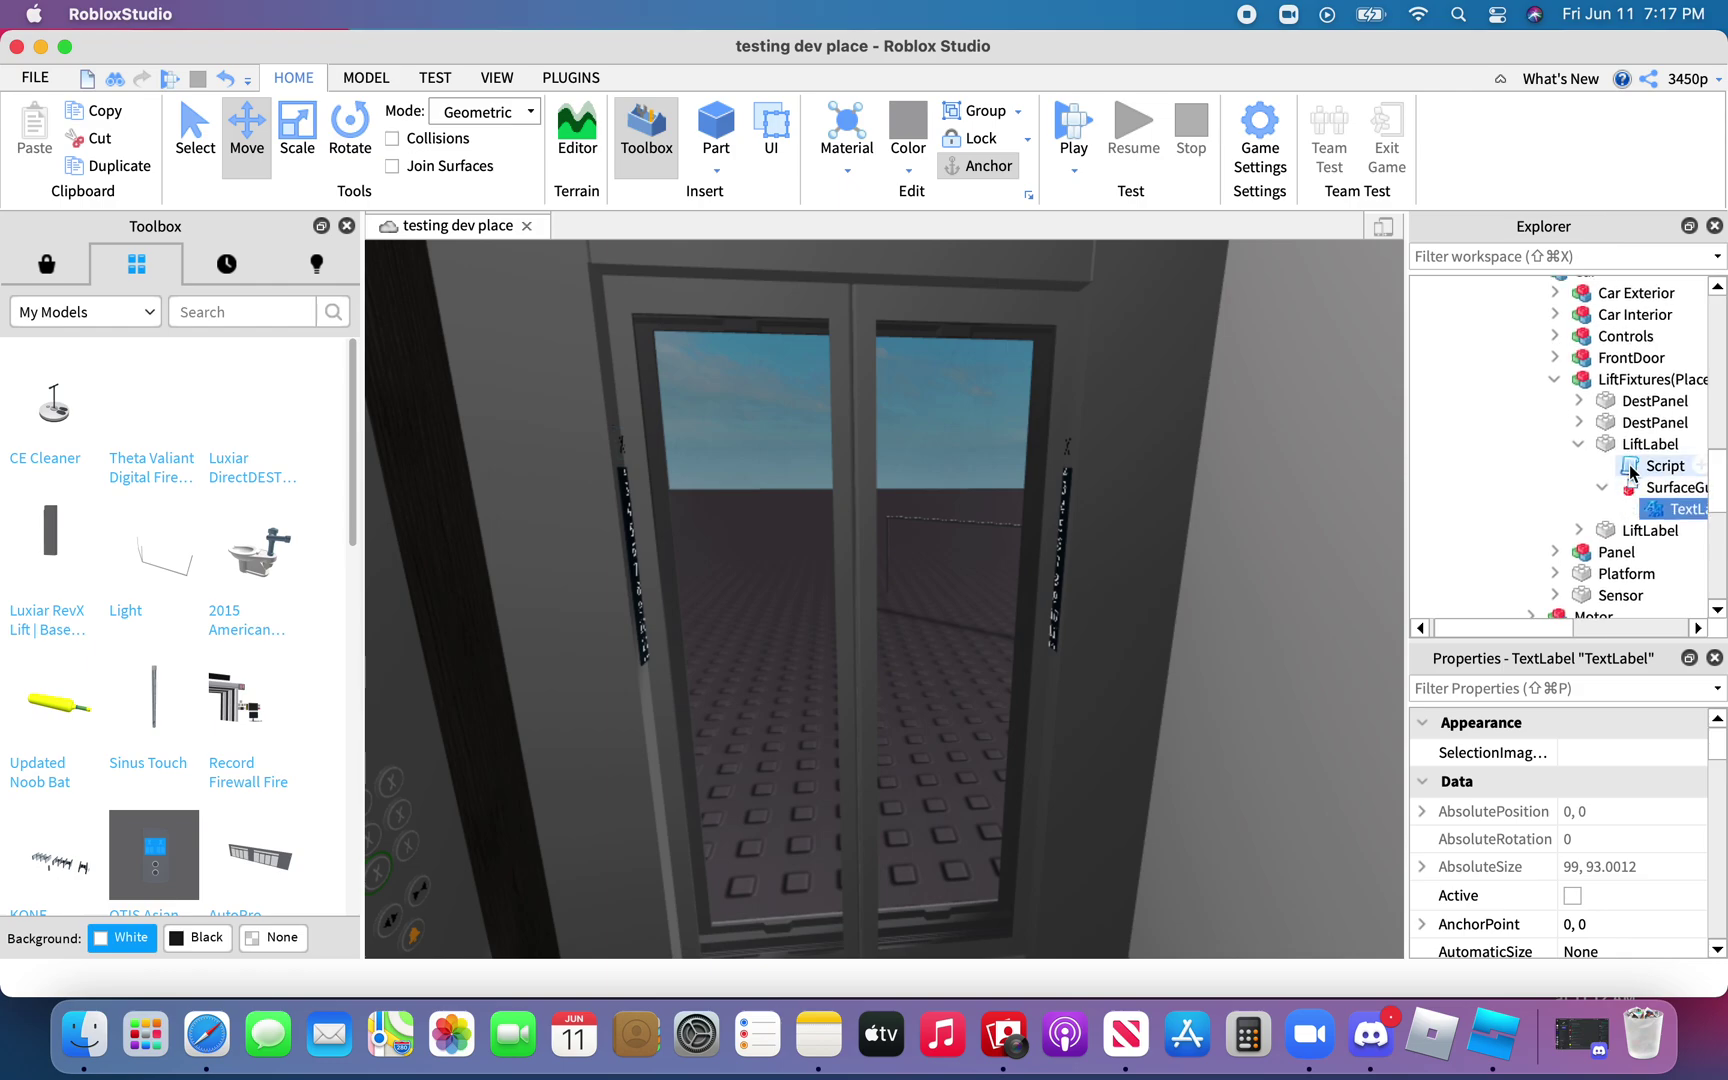
{"action": "left_click", "coordinate": [1577, 445]}
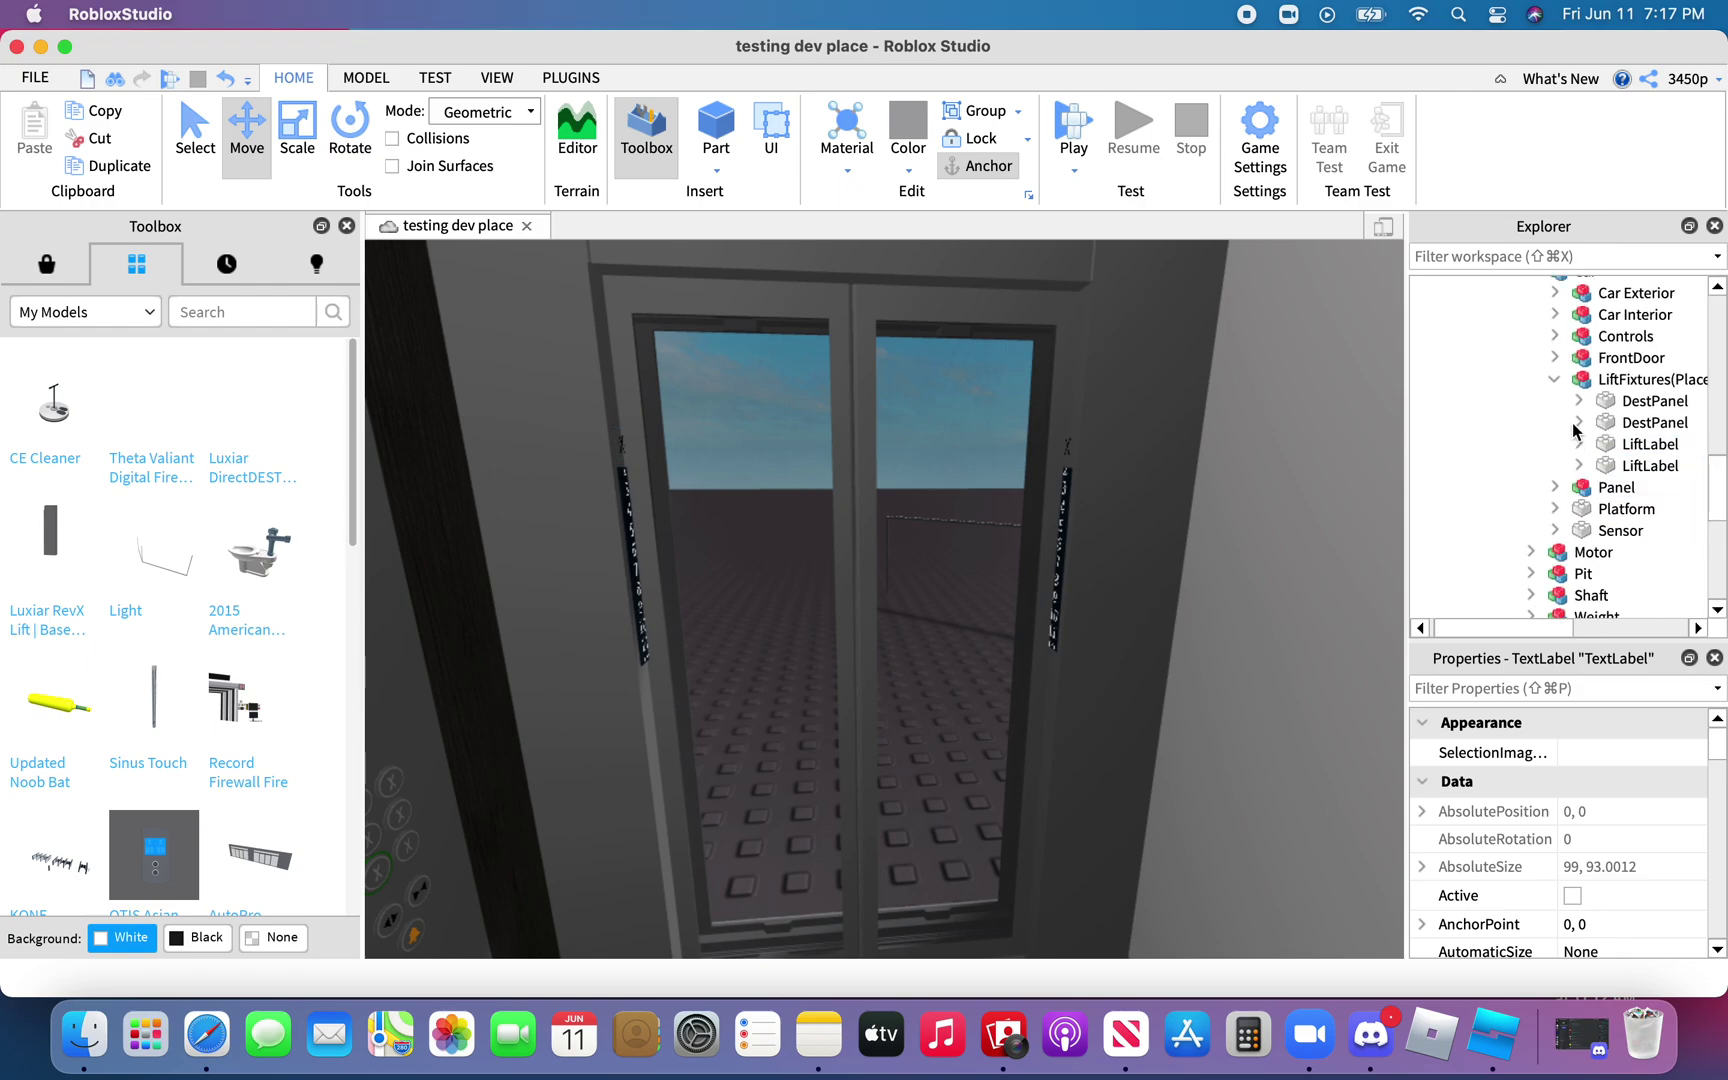
Duplicate the 14 text label in the right jamb DestPanel's SurfaceGui and name the copy 15
{"action": "left_click", "coordinate": [1577, 422]}
{"action": "left_click", "coordinate": [1550, 437]}
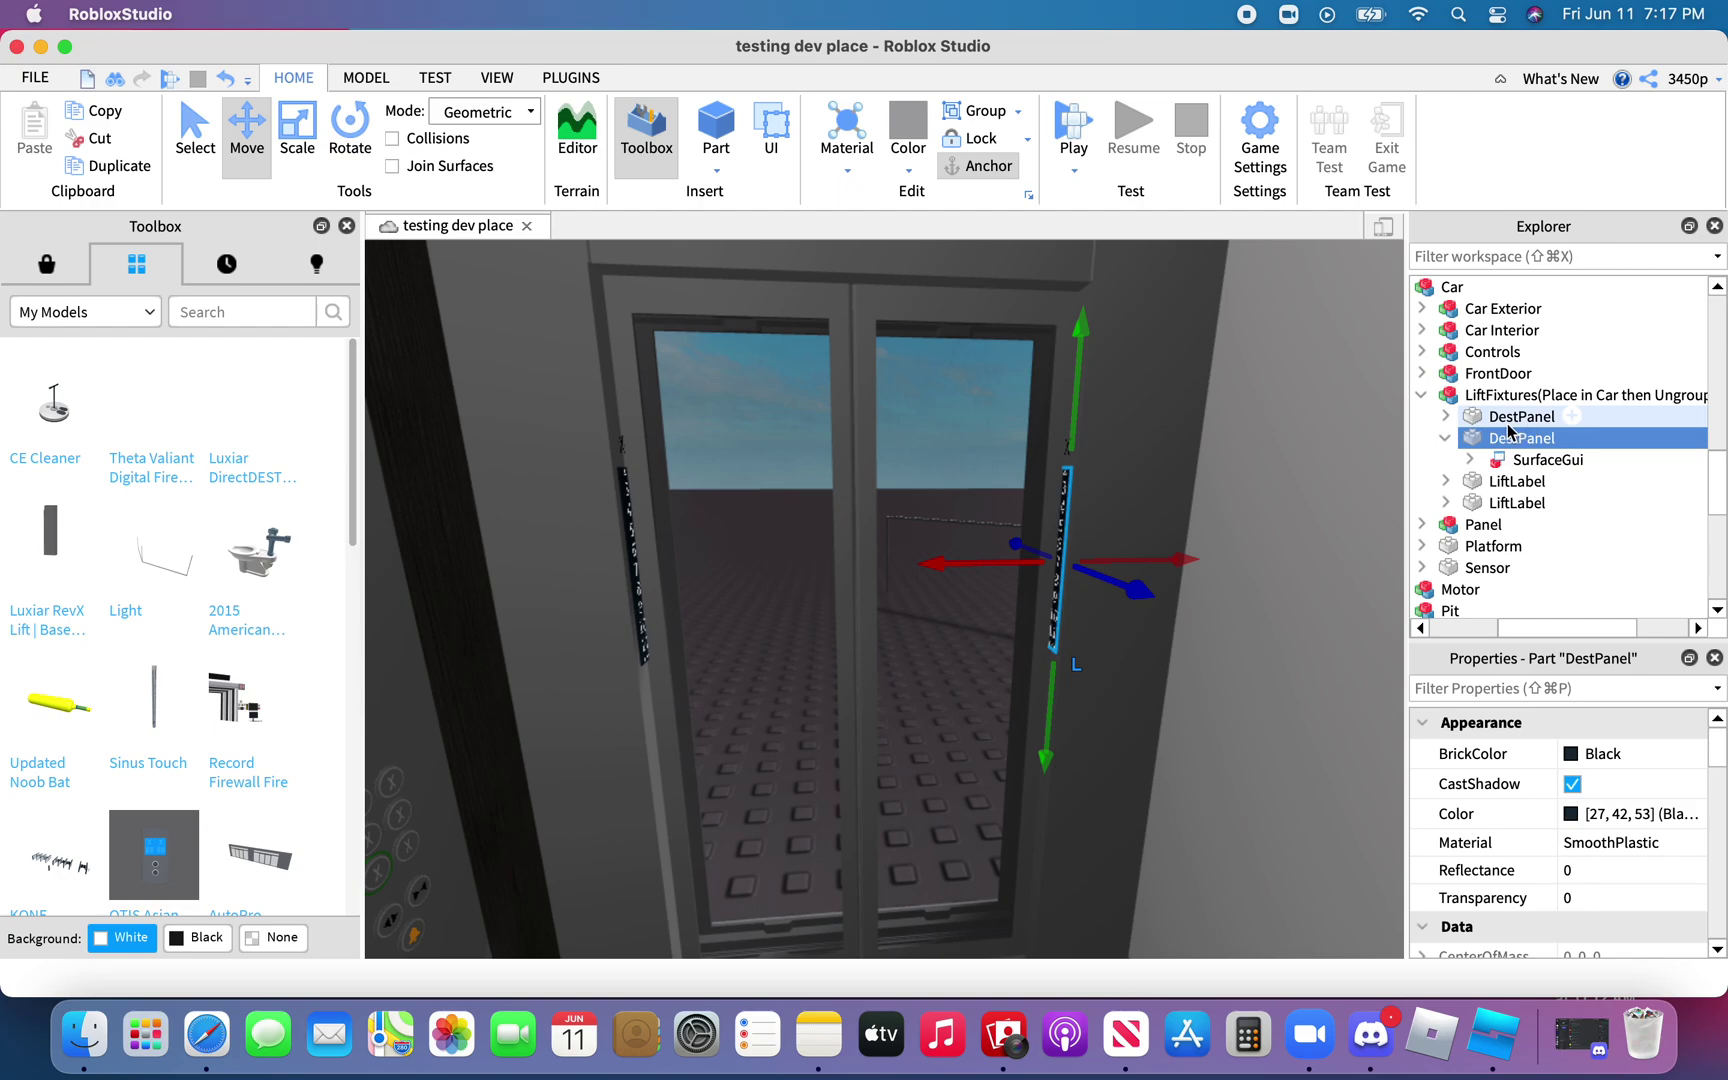
{"action": "left_click", "coordinate": [1545, 459]}
{"action": "left_click", "coordinate": [1446, 460]}
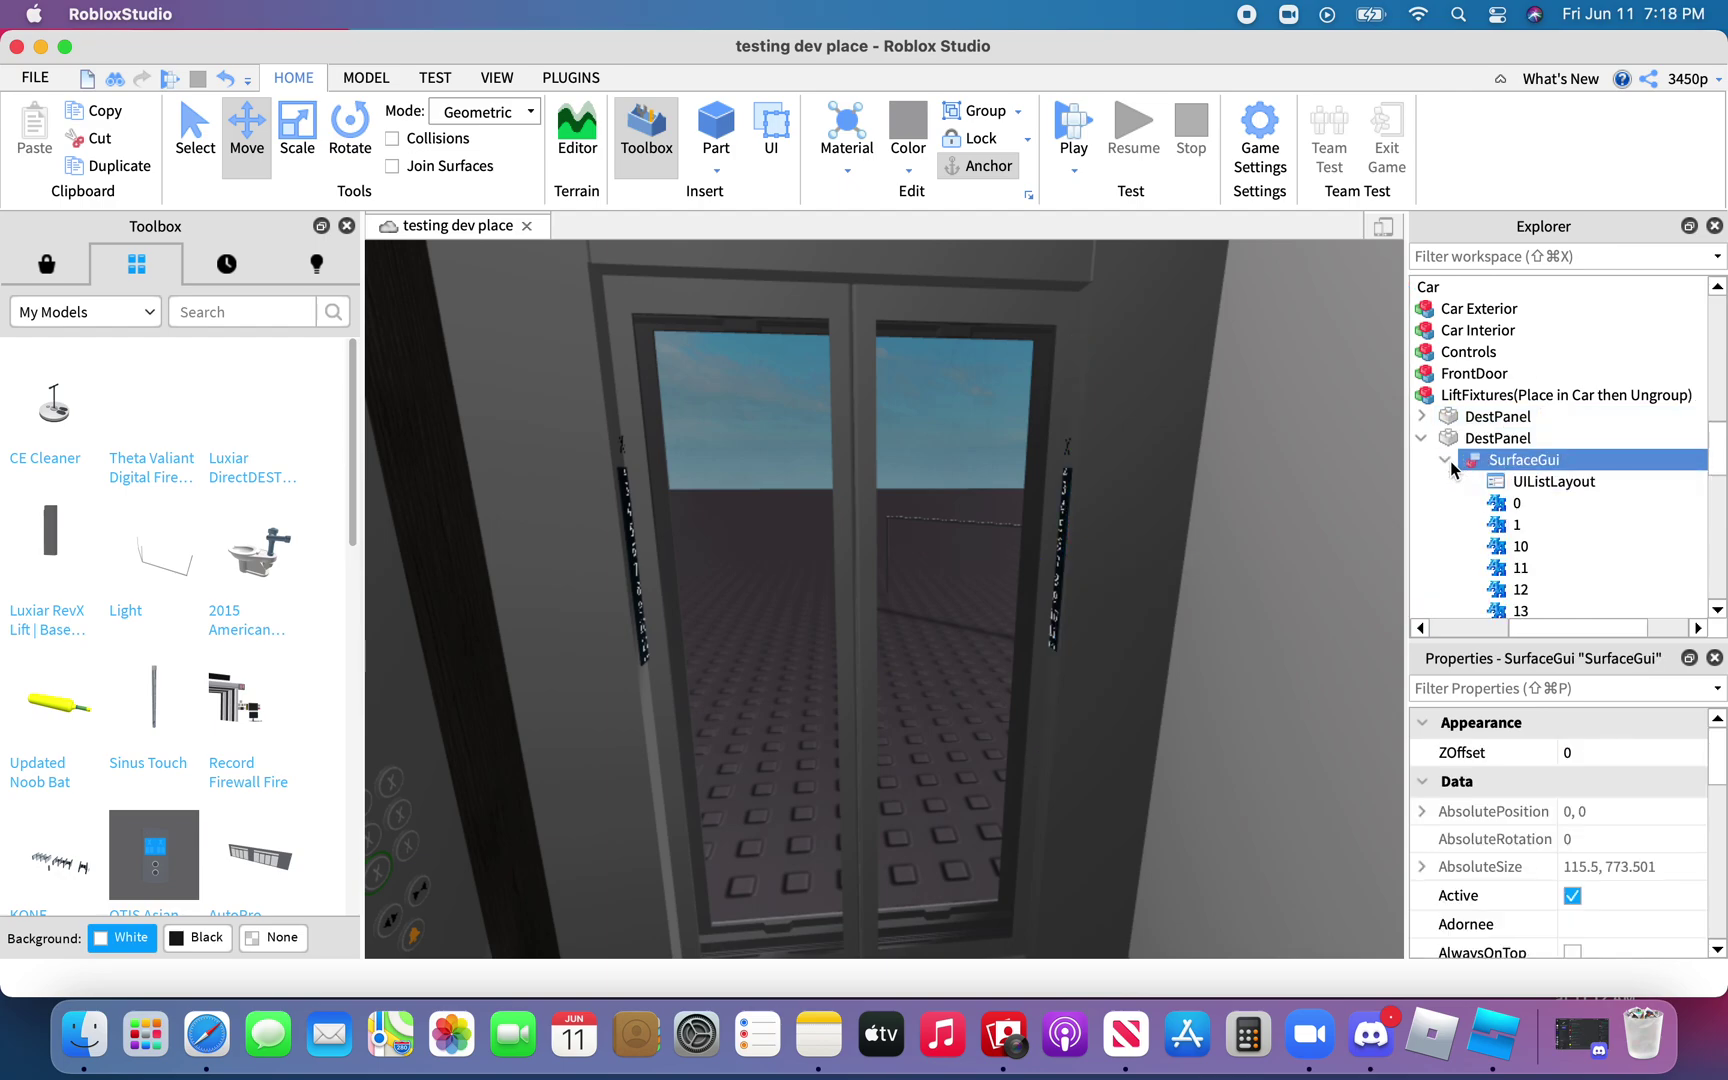
{"action": "scroll", "coordinate": [1461, 460], "scroll_direction": "down", "scroll_amount": 5}
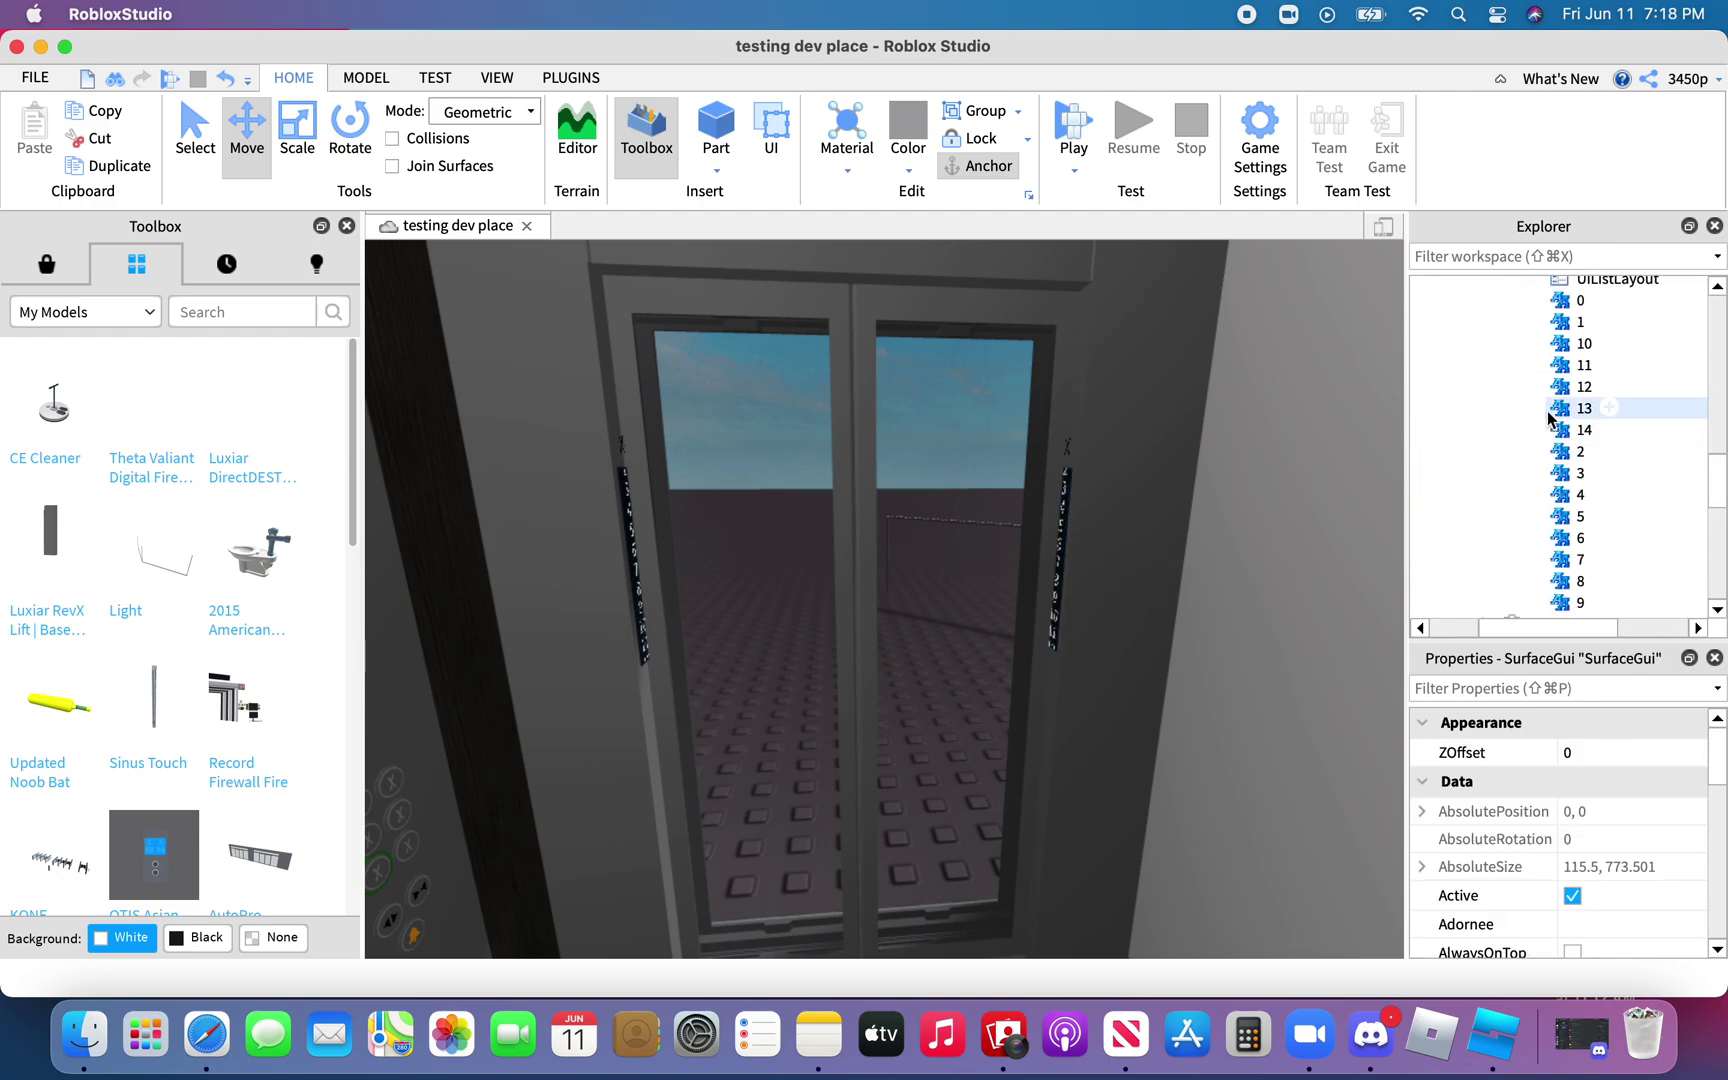
{"action": "left_click", "coordinate": [1551, 427]}
{"action": "key", "text": "super+d"}
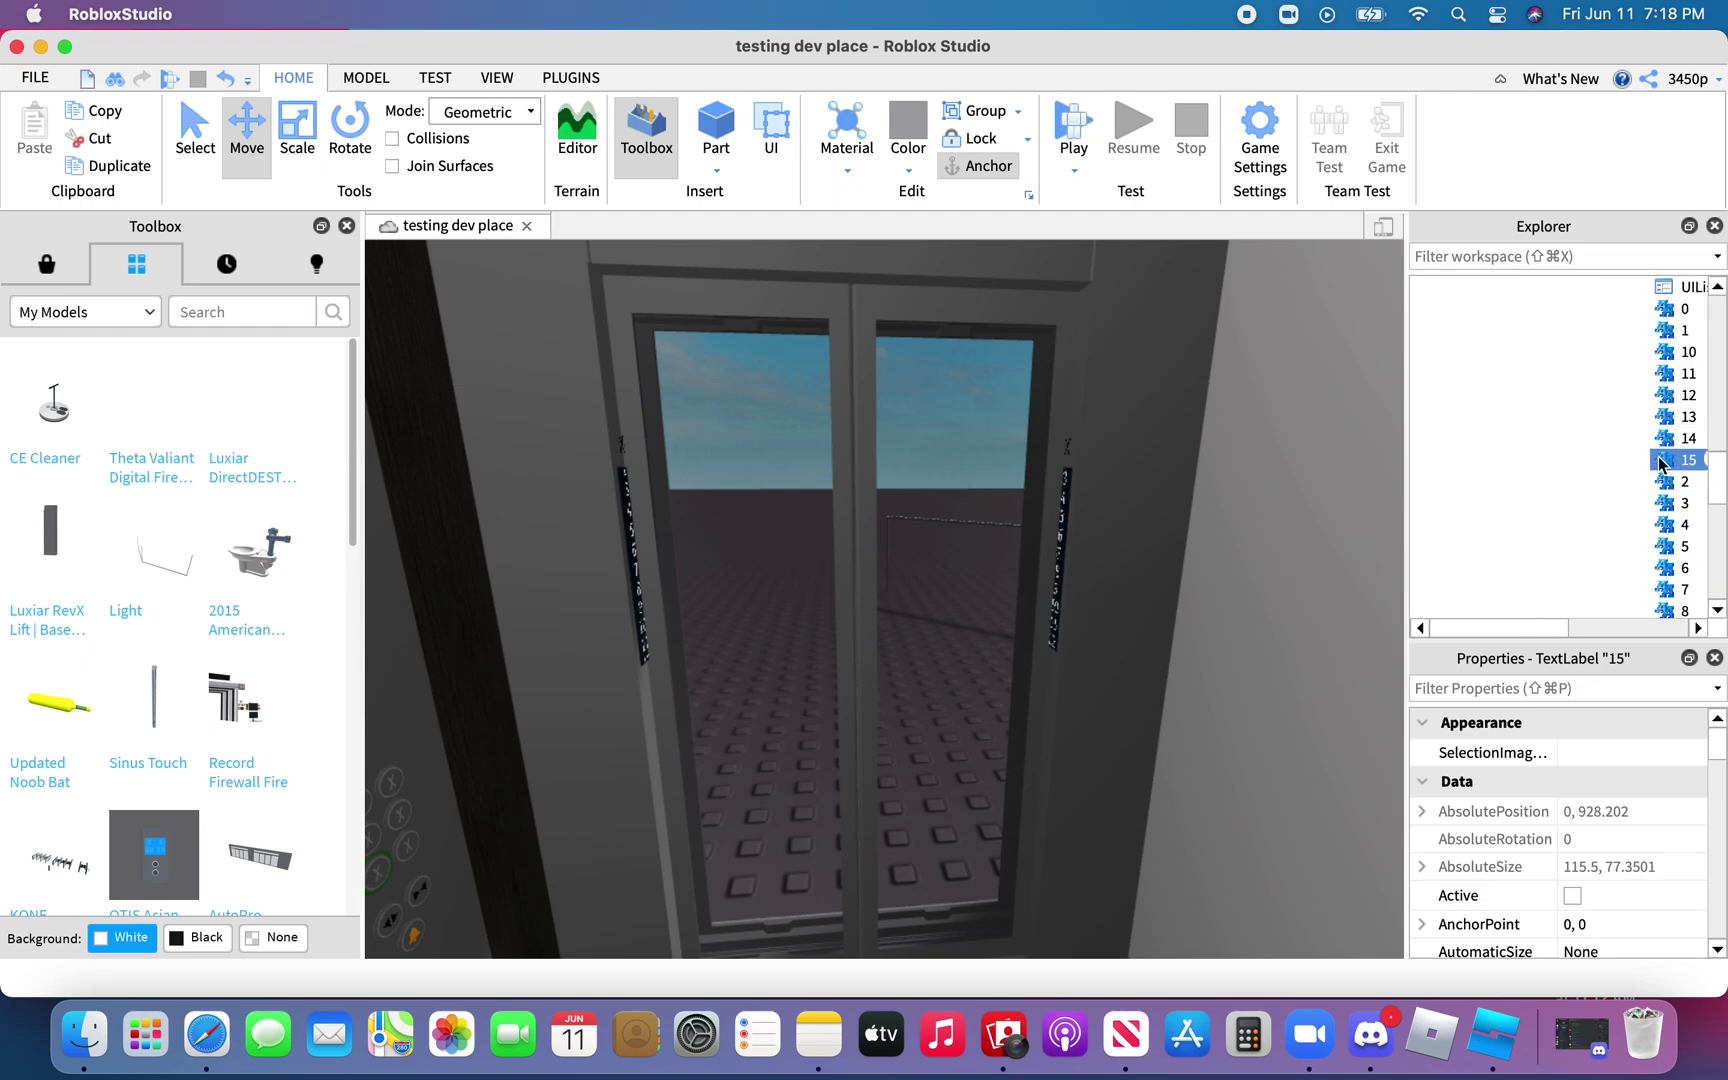
Set the Text property of the new 15 label to 15
{"action": "scroll", "coordinate": [1661, 472], "scroll_direction": "down", "scroll_amount": 3}
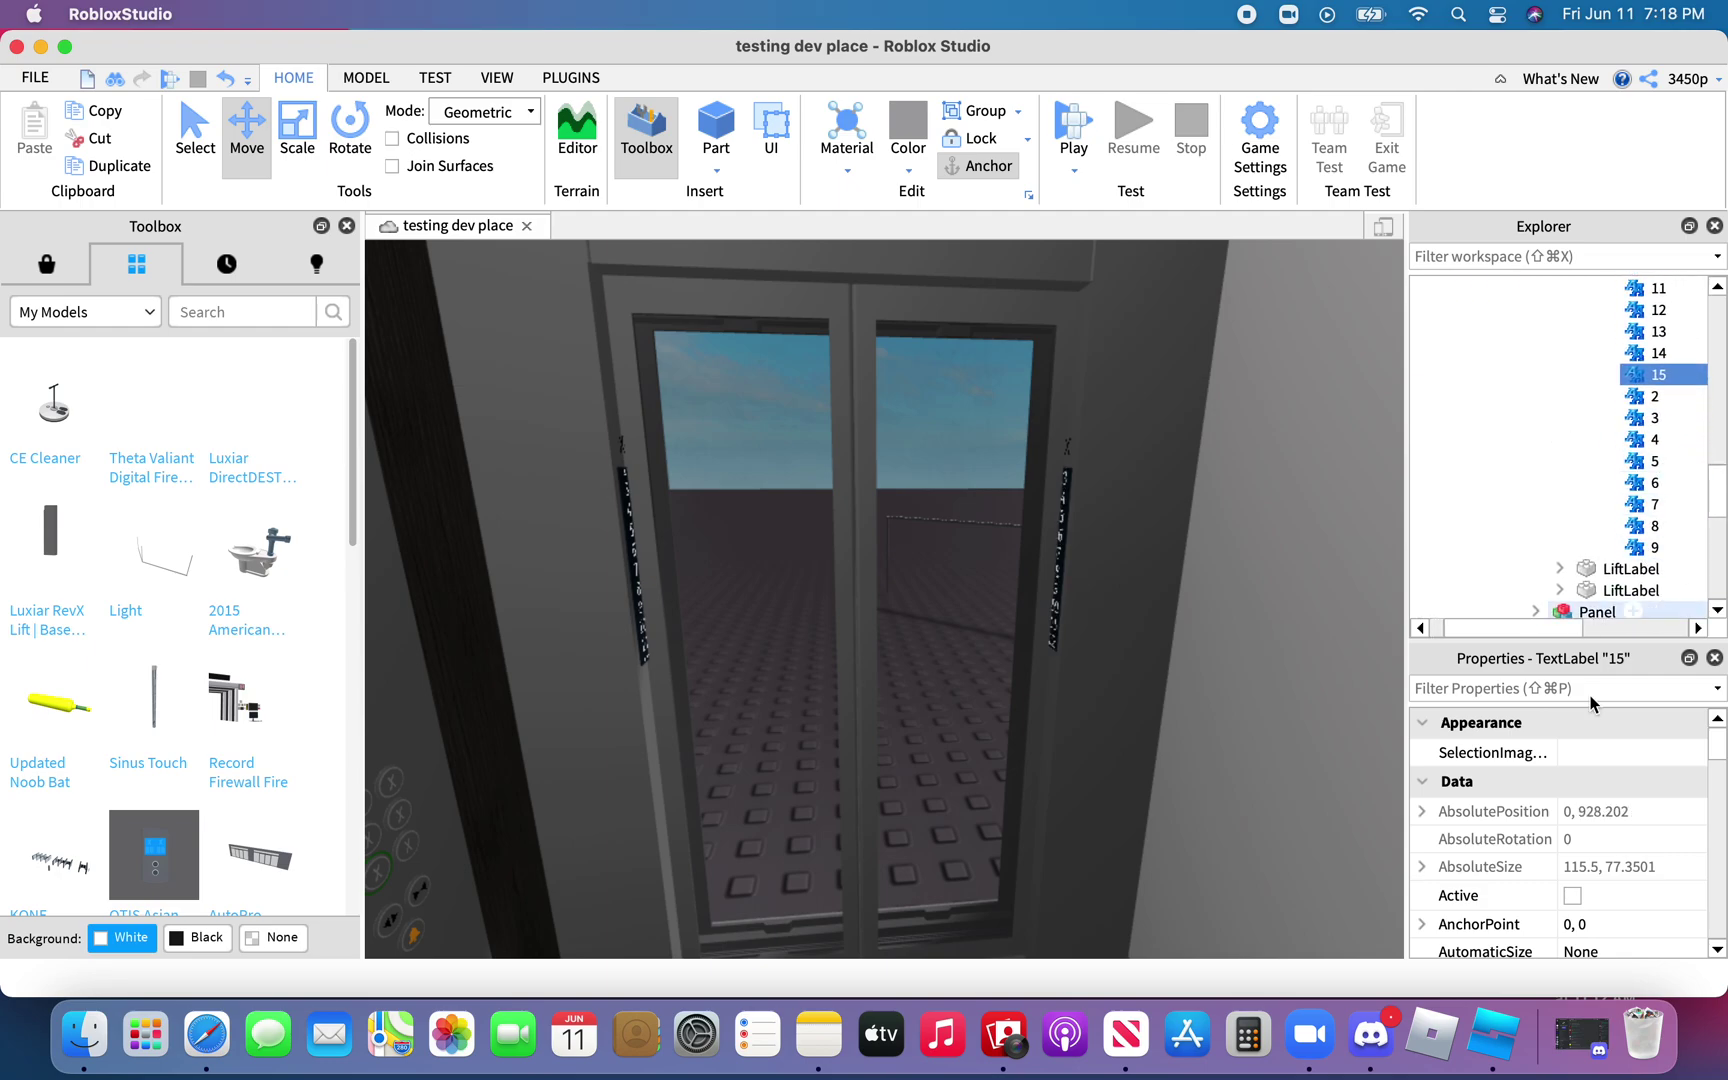
{"action": "scroll", "coordinate": [1583, 812], "scroll_direction": "down", "scroll_amount": 5}
{"action": "scroll", "coordinate": [1583, 812], "scroll_direction": "down", "scroll_amount": 10}
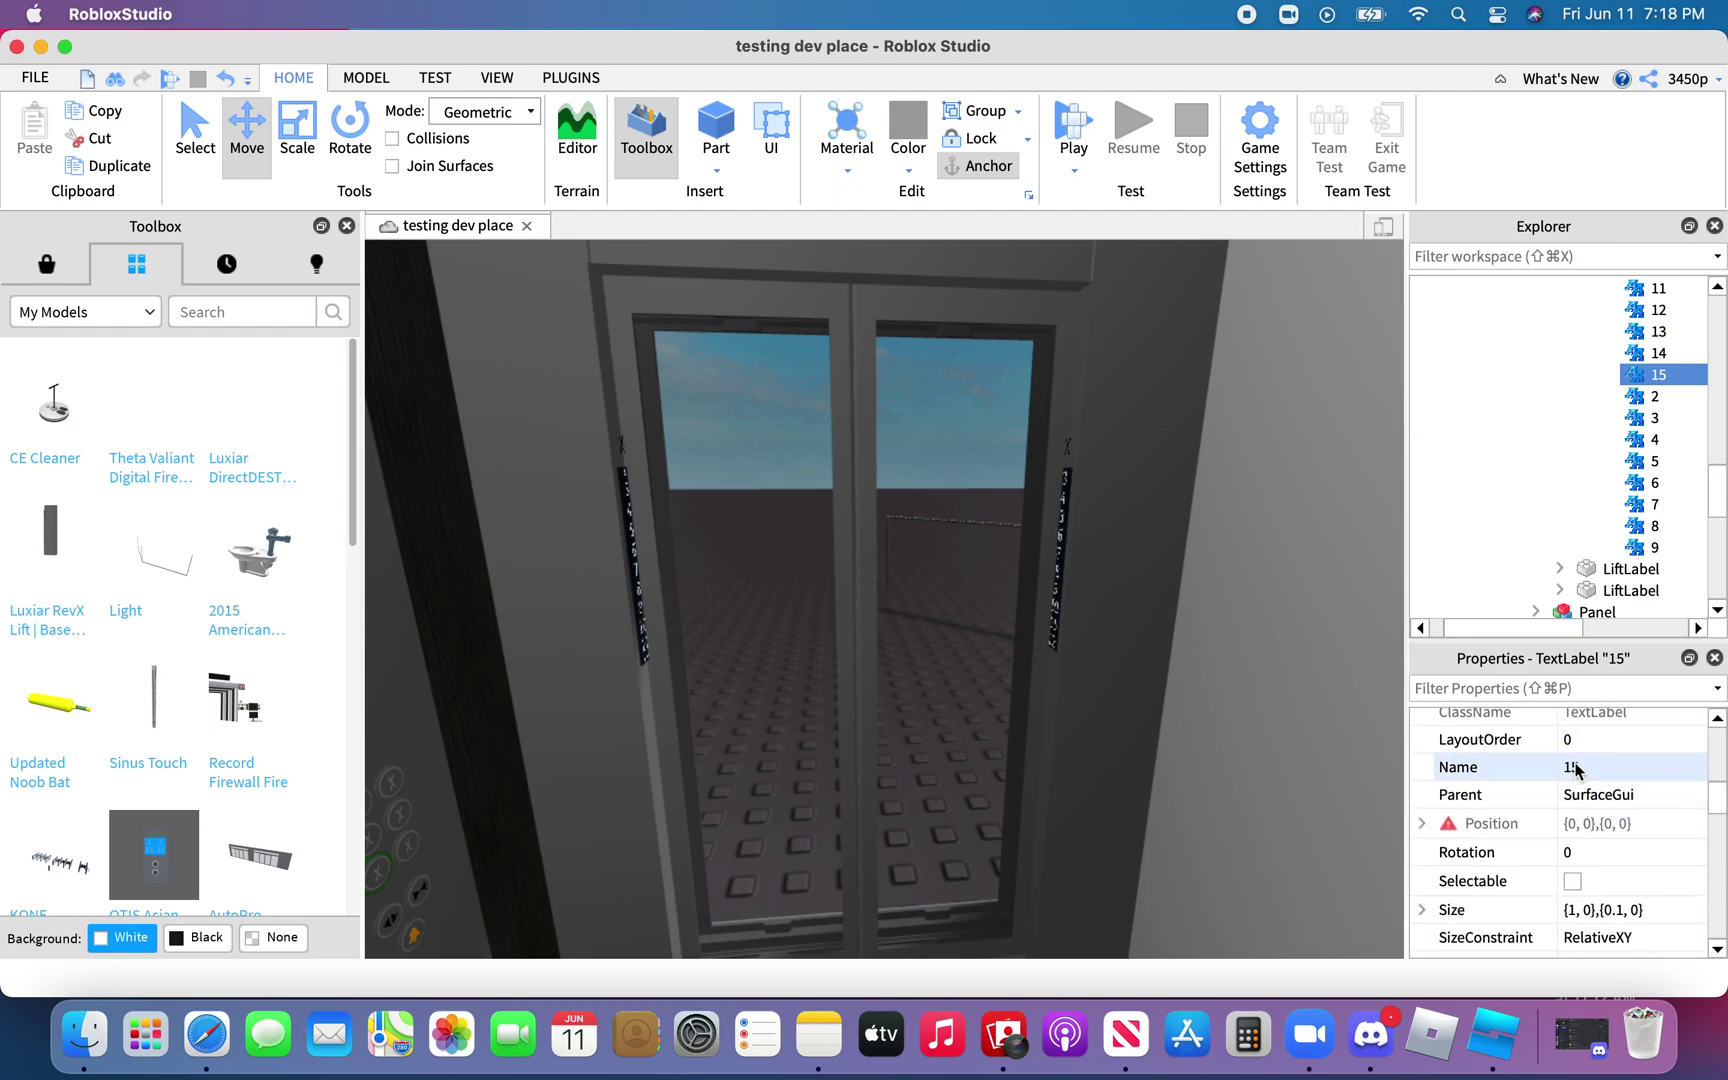
{"action": "scroll", "coordinate": [1577, 777], "scroll_direction": "down", "scroll_amount": 1}
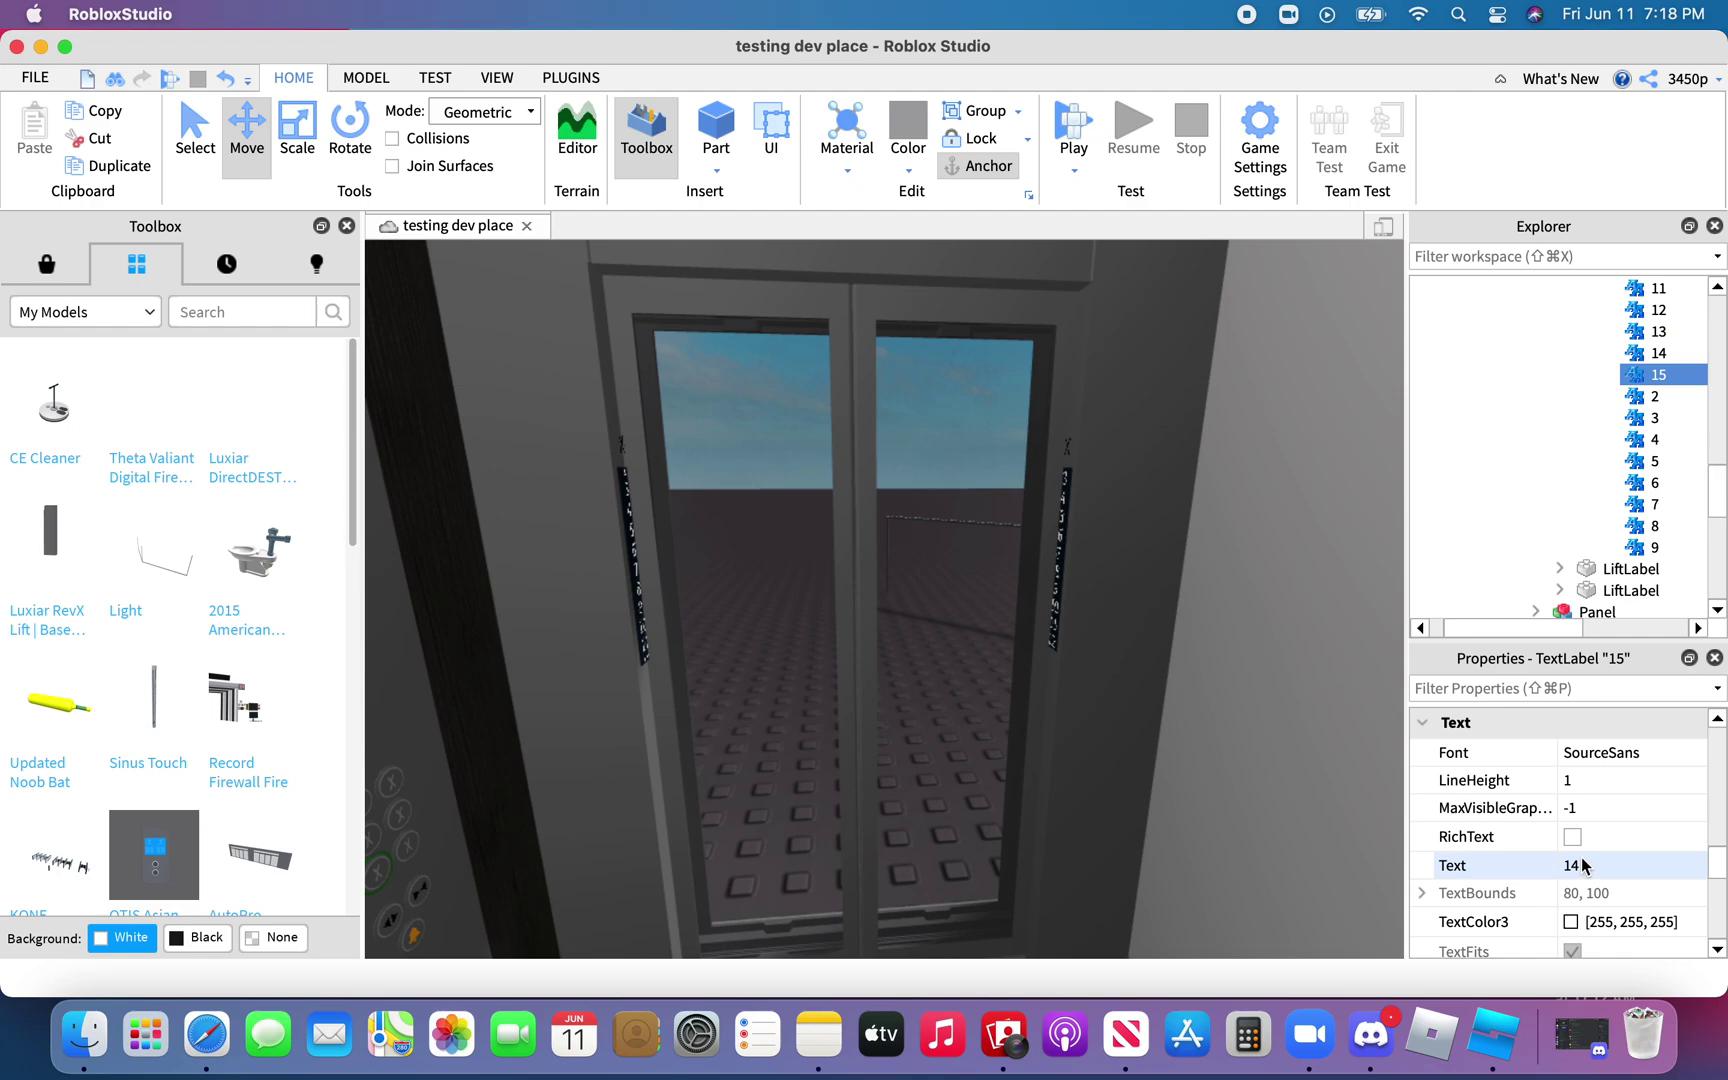
{"action": "left_click", "coordinate": [1582, 866]}
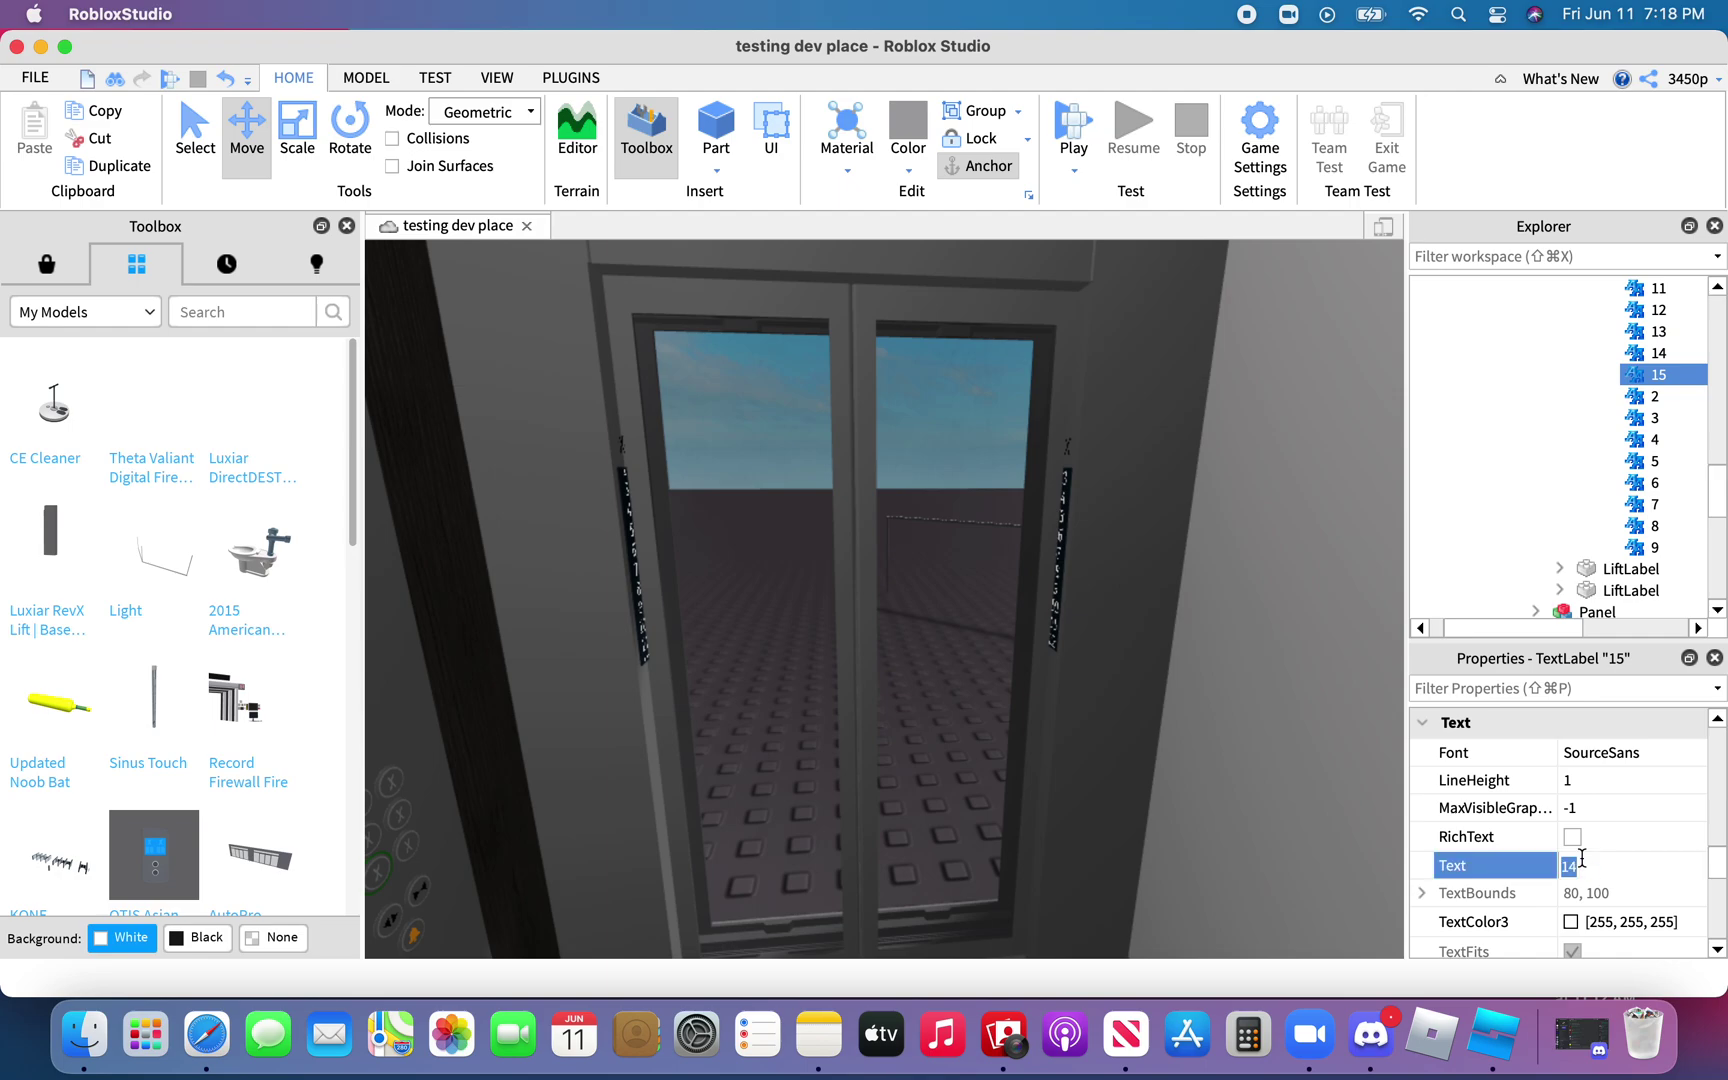
{"action": "type", "text": "15"}
{"action": "key", "text": "Return"}
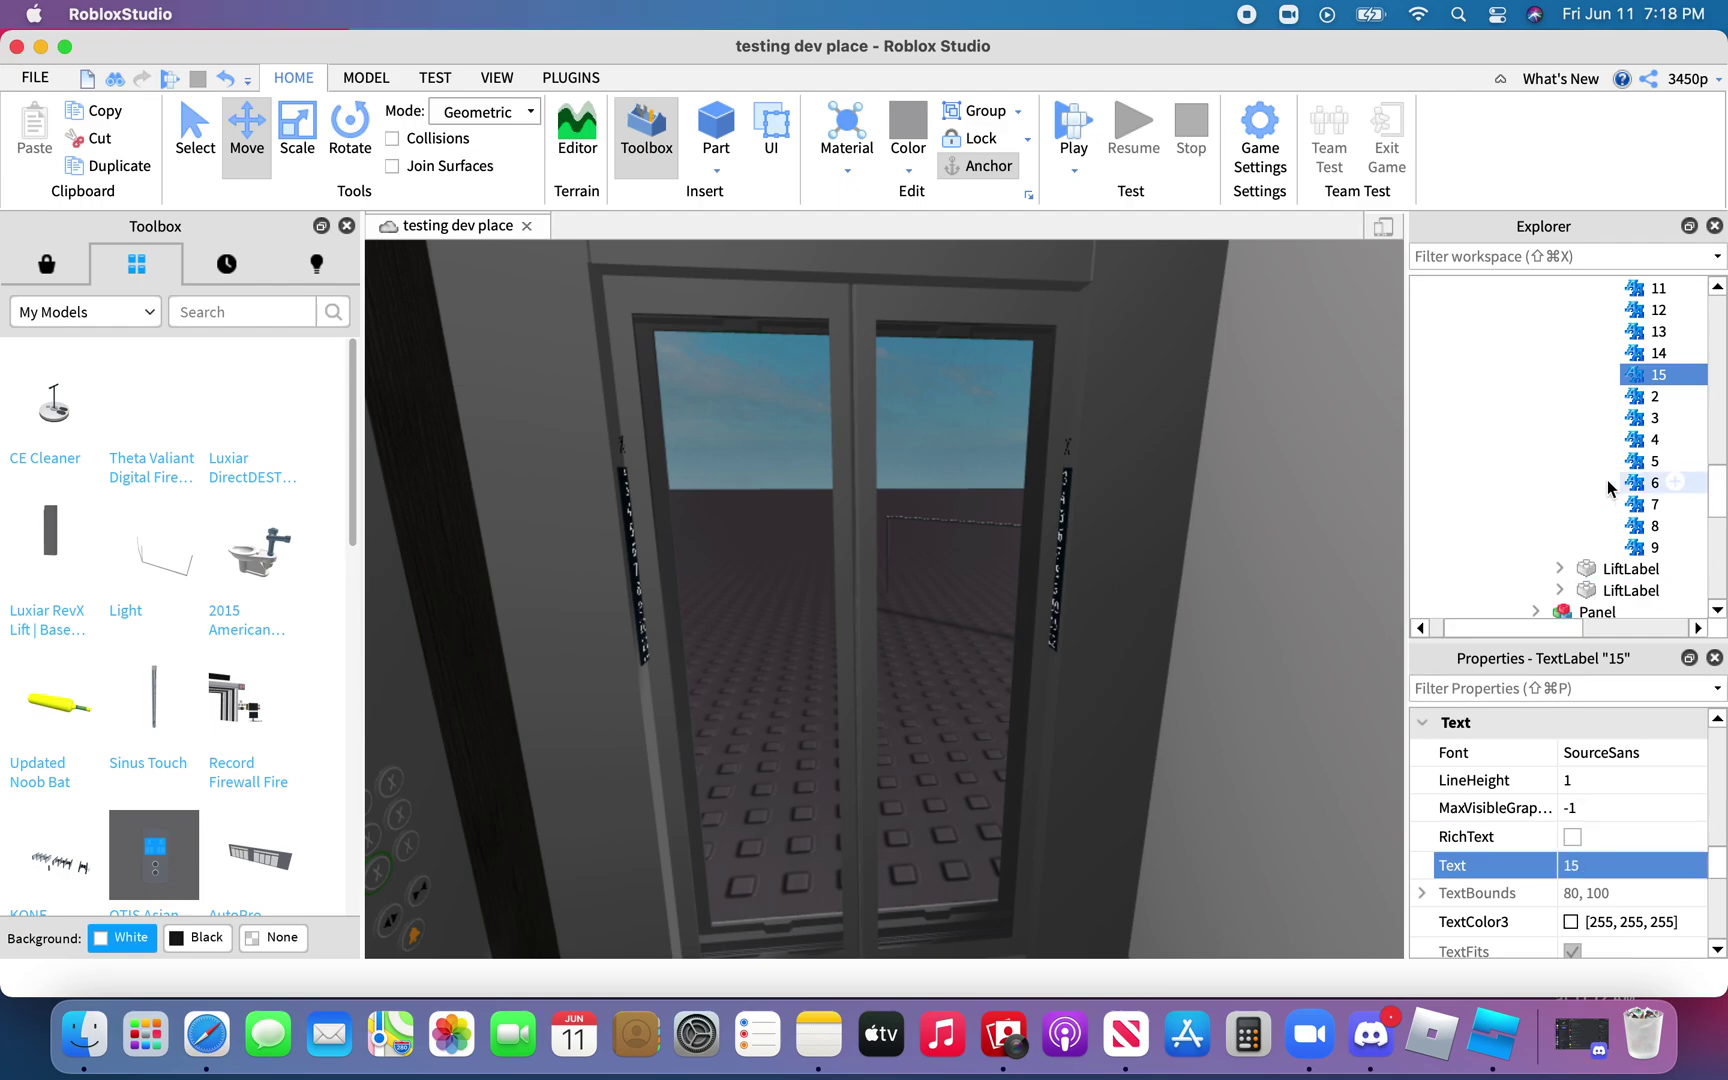
Duplicate the 14 text label in the left jamb DestPanel's SurfaceGui and name the copy 15
{"action": "scroll", "coordinate": [1515, 487], "scroll_direction": "up", "scroll_amount": 10}
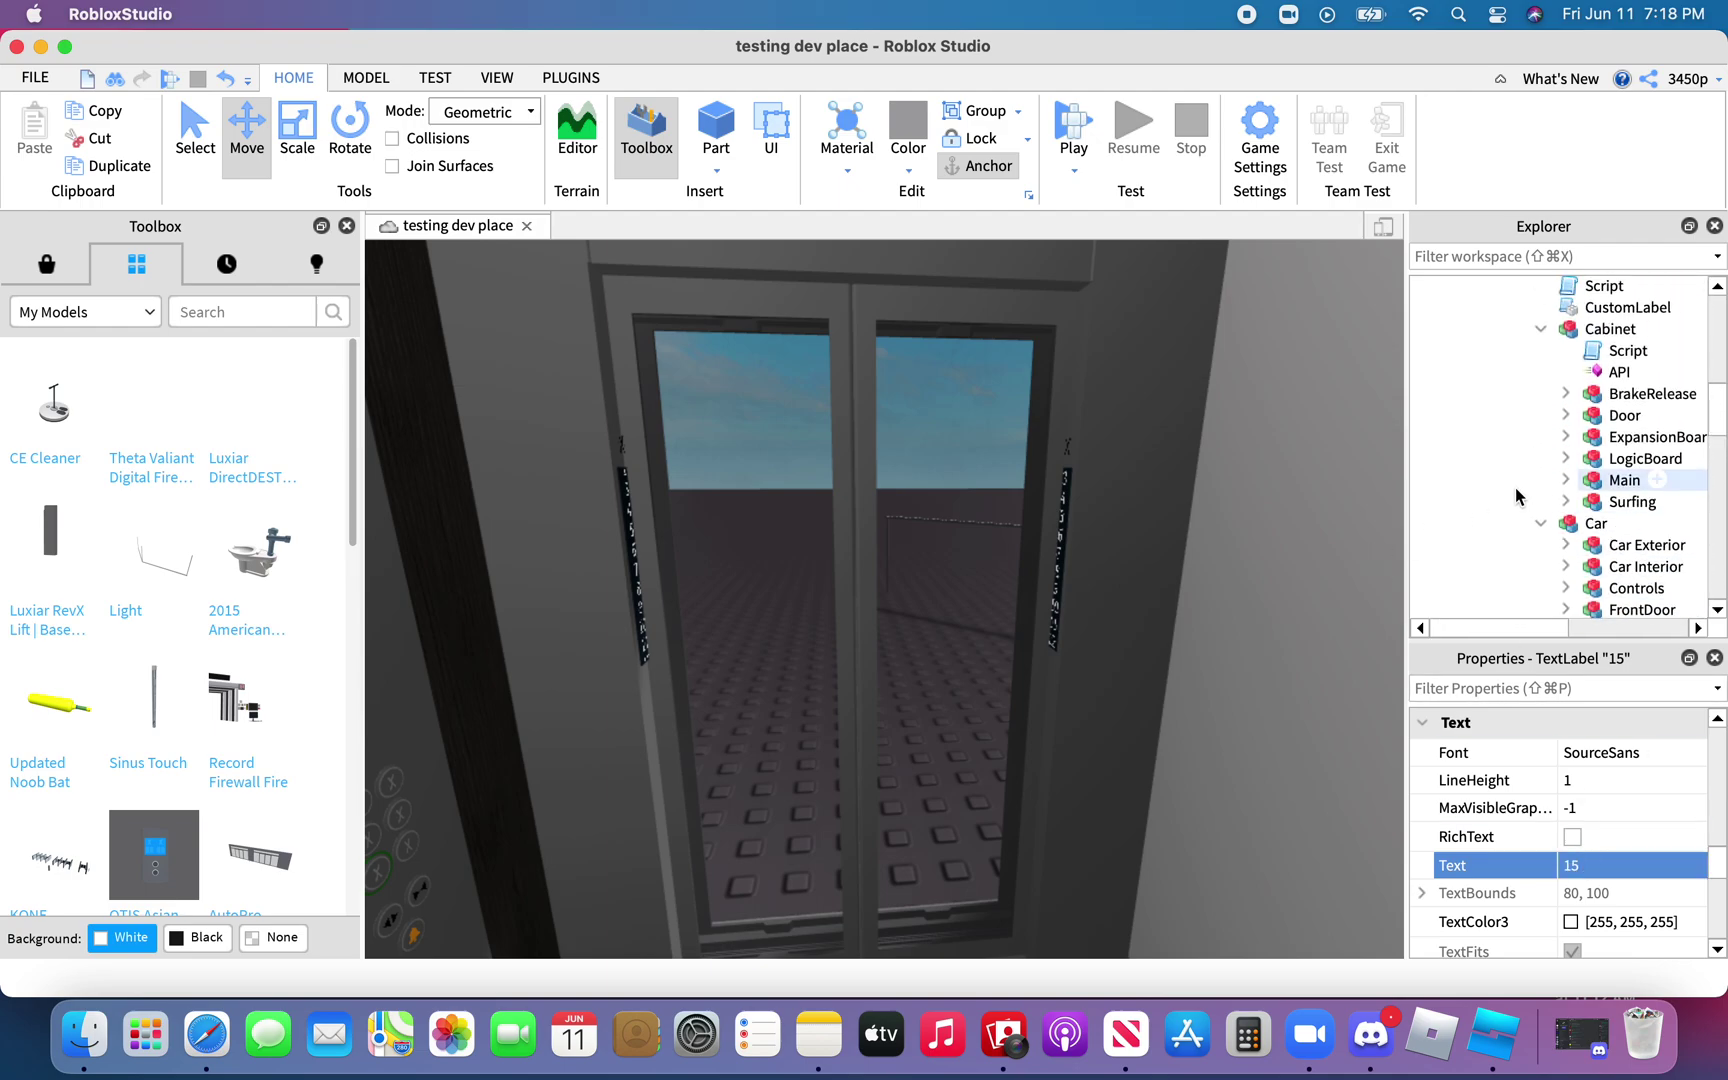
{"action": "scroll", "coordinate": [1540, 470], "scroll_direction": "down", "scroll_amount": 5}
{"action": "scroll", "coordinate": [1552, 440], "scroll_direction": "right", "scroll_amount": 3}
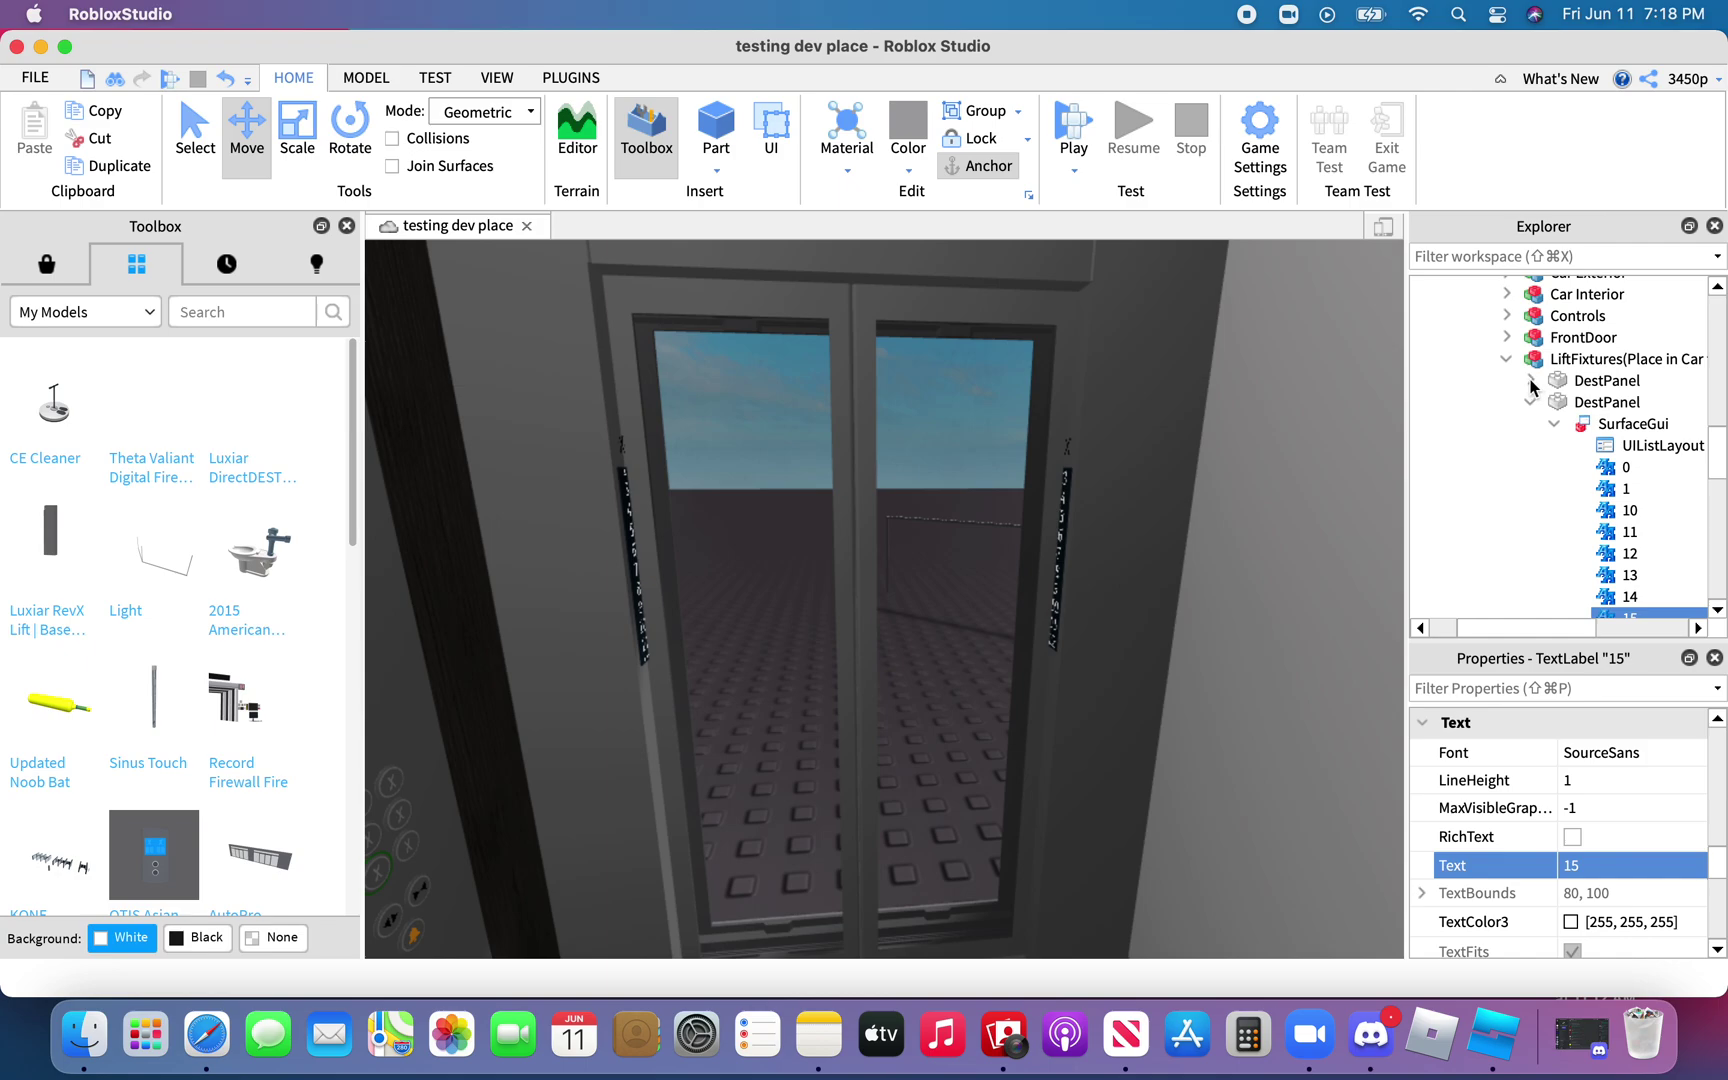
{"action": "left_click", "coordinate": [1530, 381]}
{"action": "scroll", "coordinate": [1531, 384], "scroll_direction": "down", "scroll_amount": 2}
{"action": "scroll", "coordinate": [1531, 384], "scroll_direction": "left", "scroll_amount": 2}
{"action": "left_click", "coordinate": [1520, 330]}
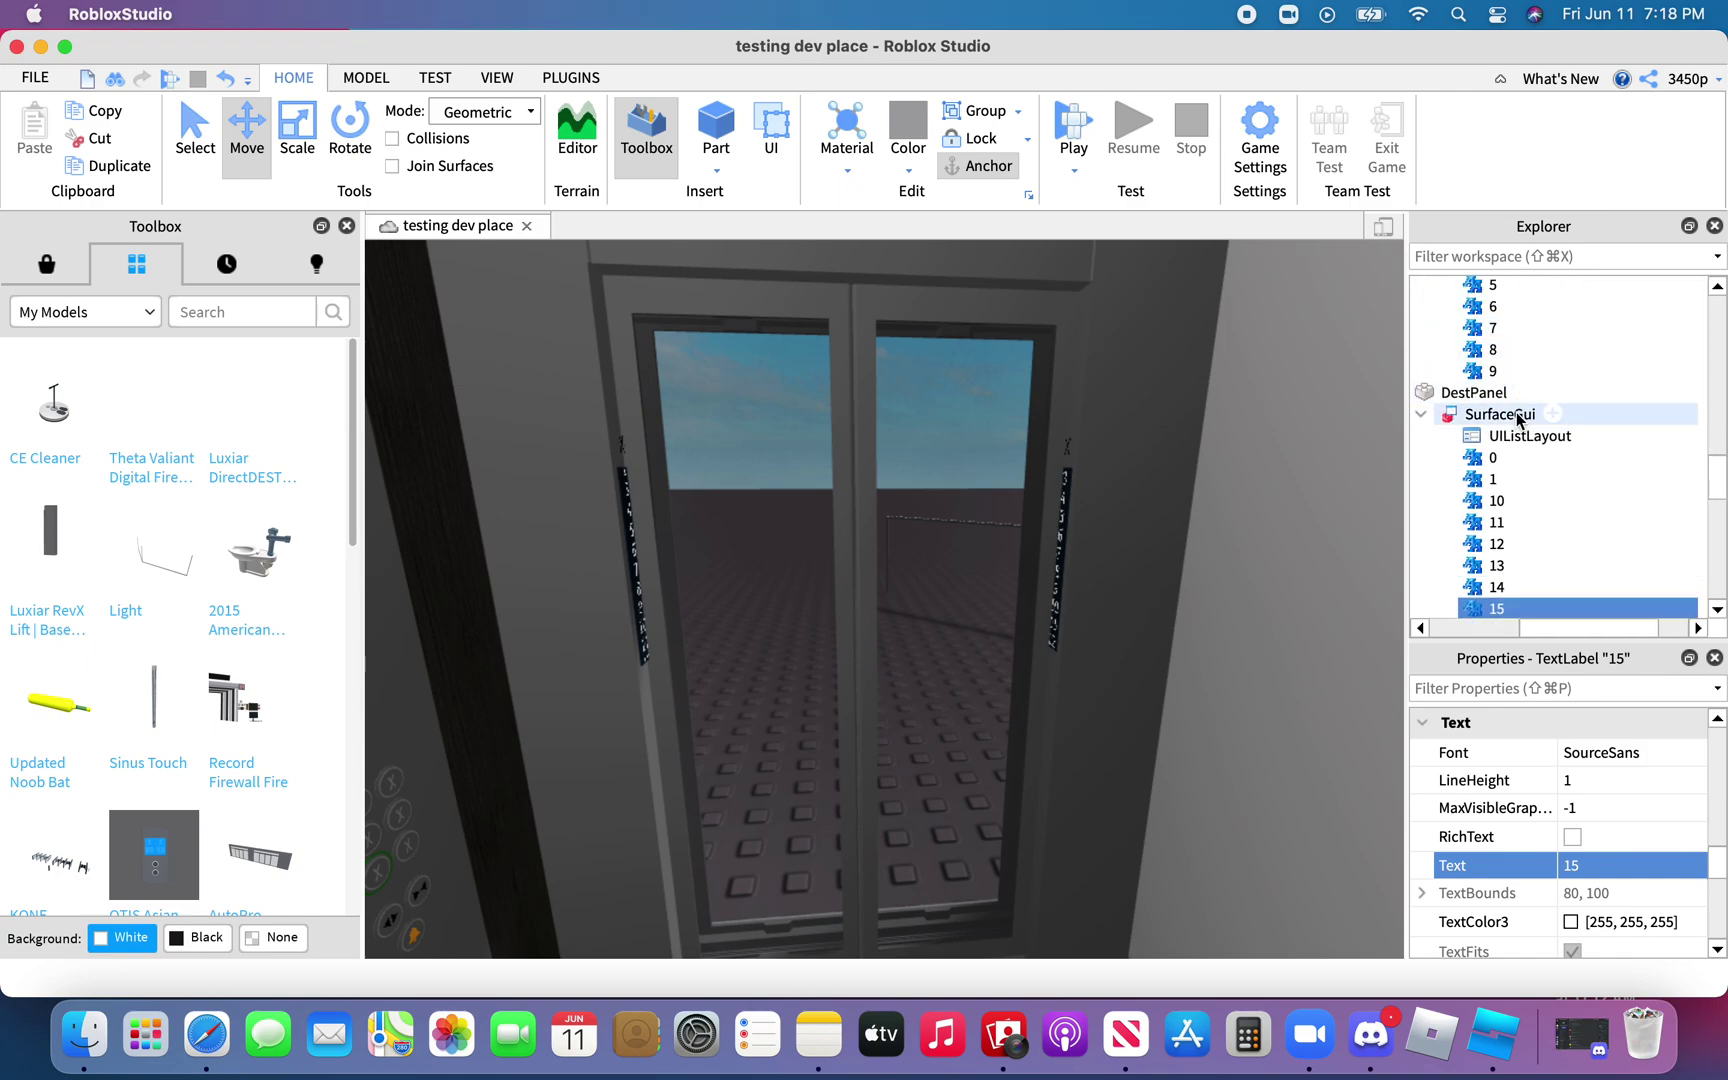
{"action": "scroll", "coordinate": [1515, 410], "scroll_direction": "down", "scroll_amount": 3}
{"action": "left_click", "coordinate": [1672, 470]}
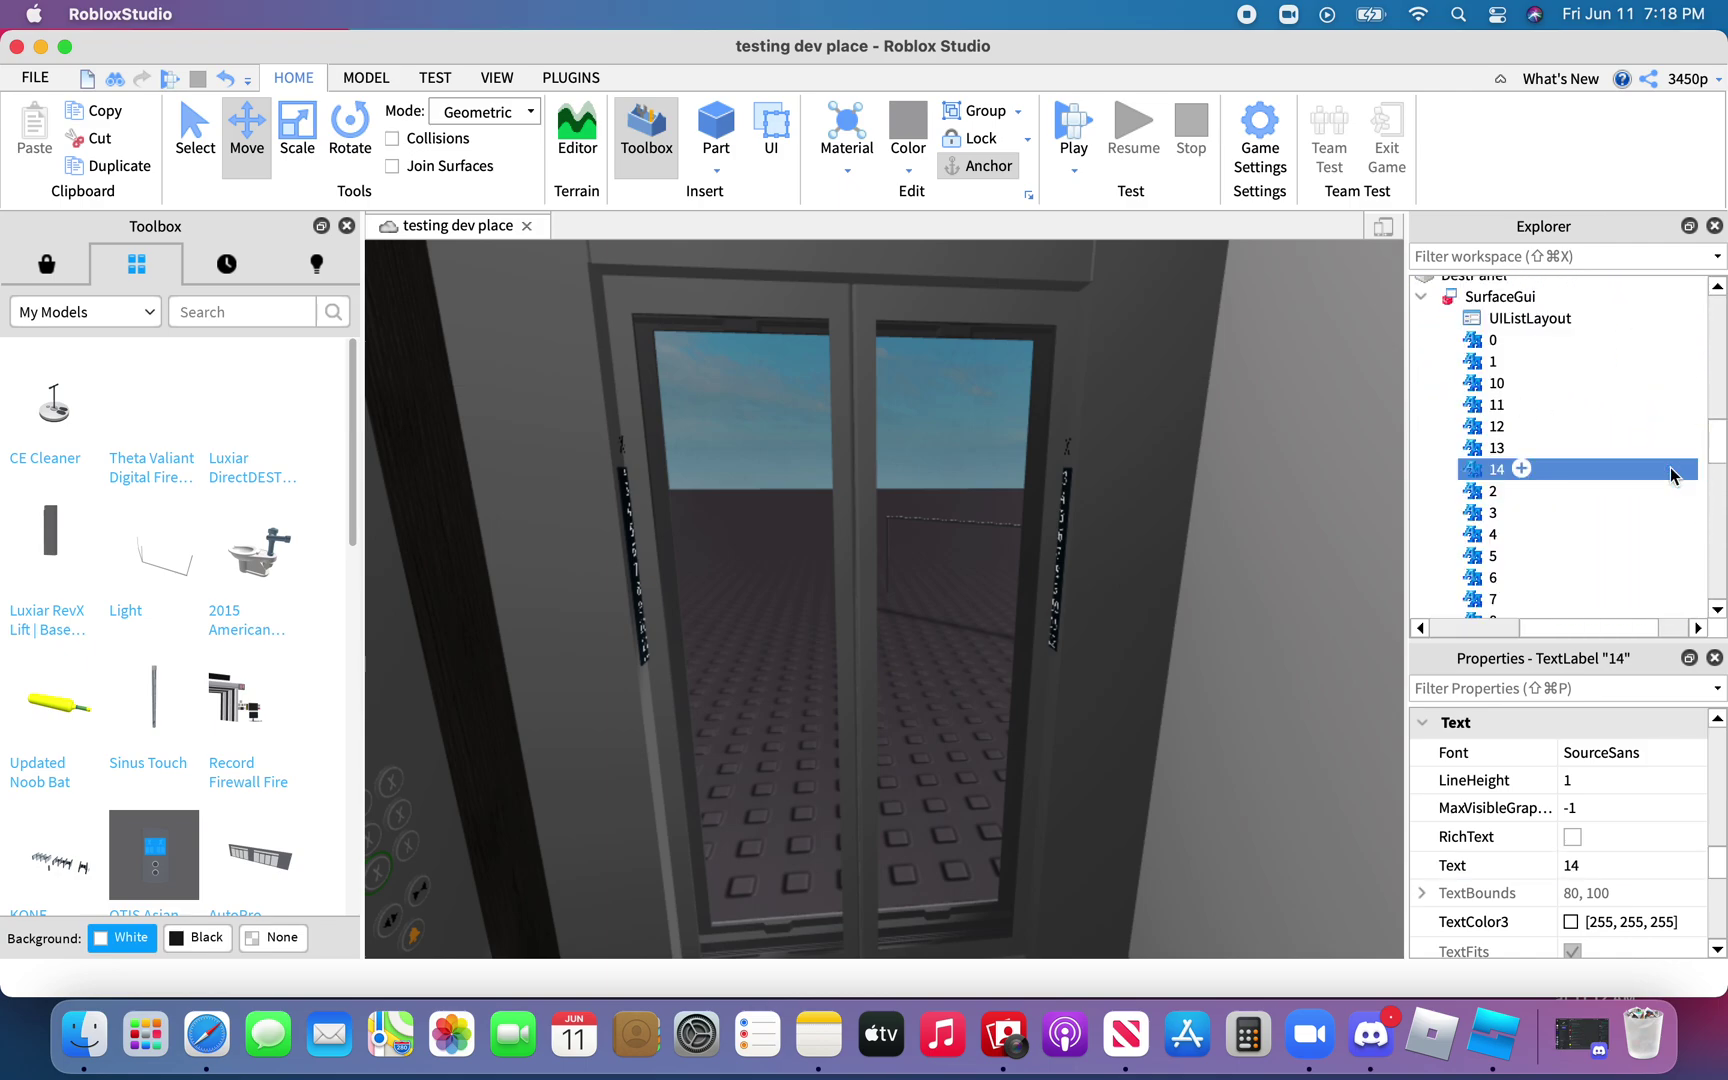
{"action": "key", "text": "super+d"}
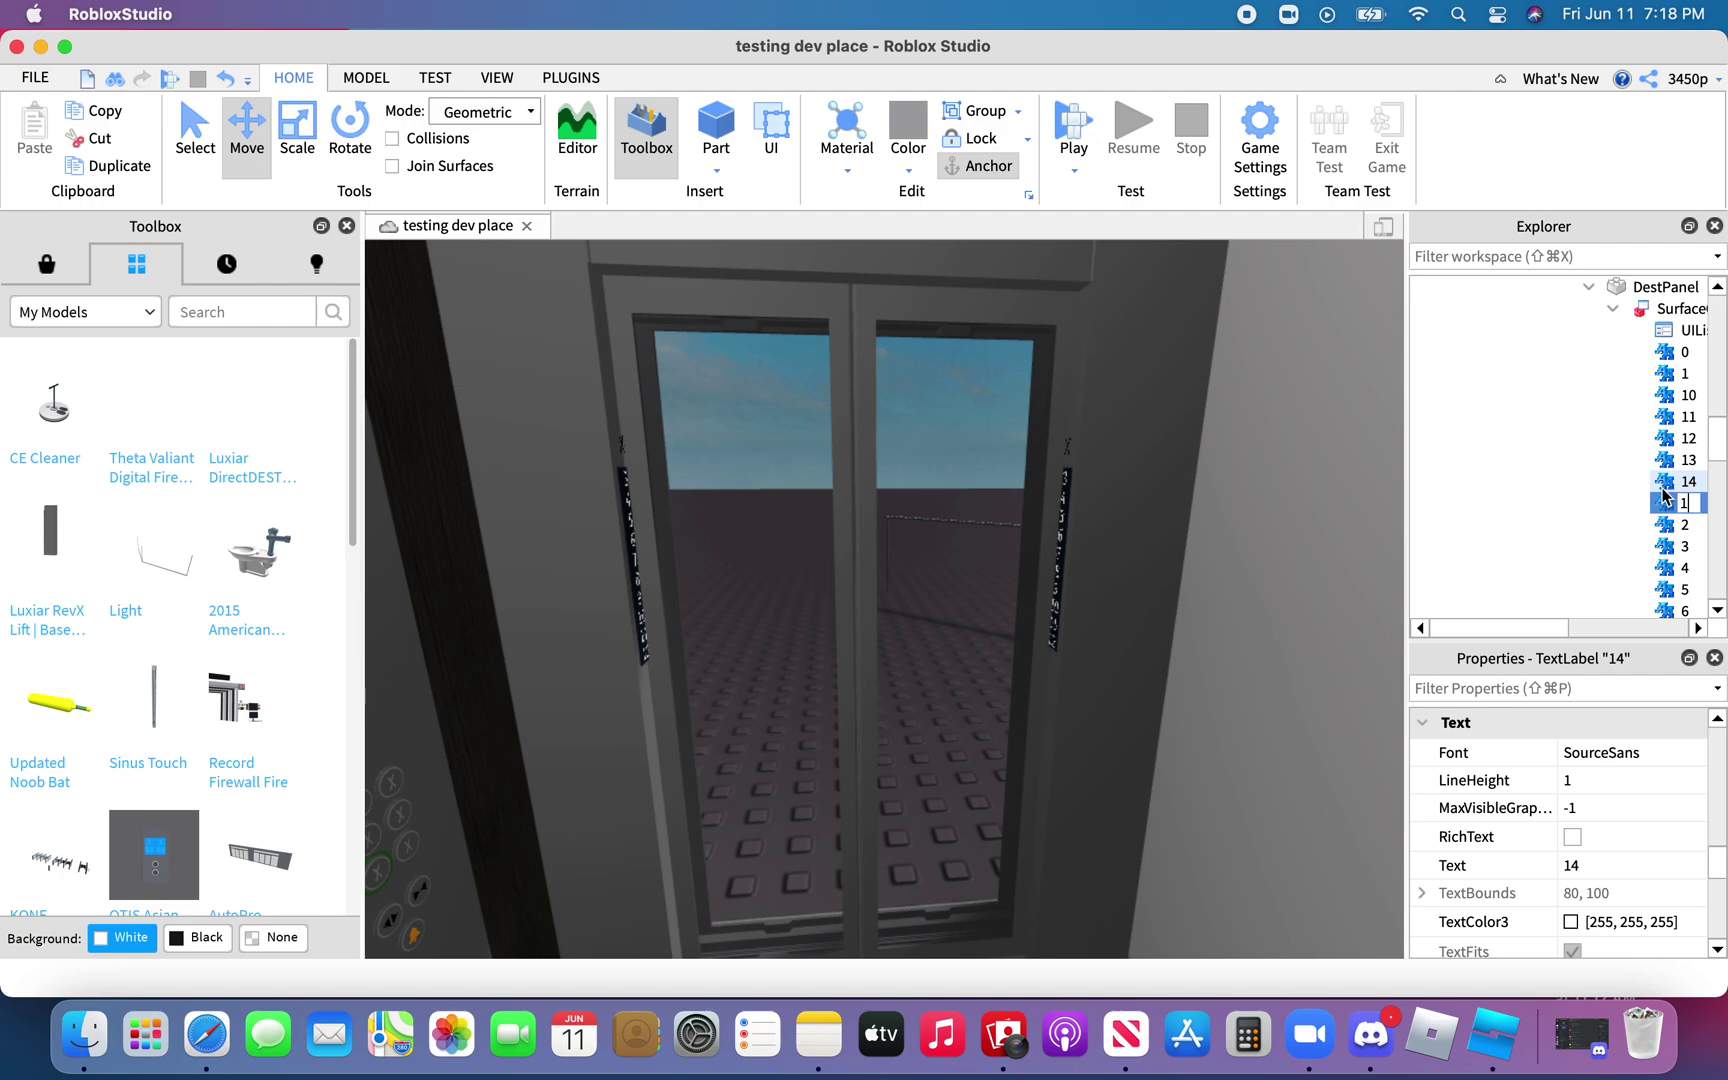
{"action": "scroll", "coordinate": [1671, 537], "scroll_direction": "down", "scroll_amount": 1}
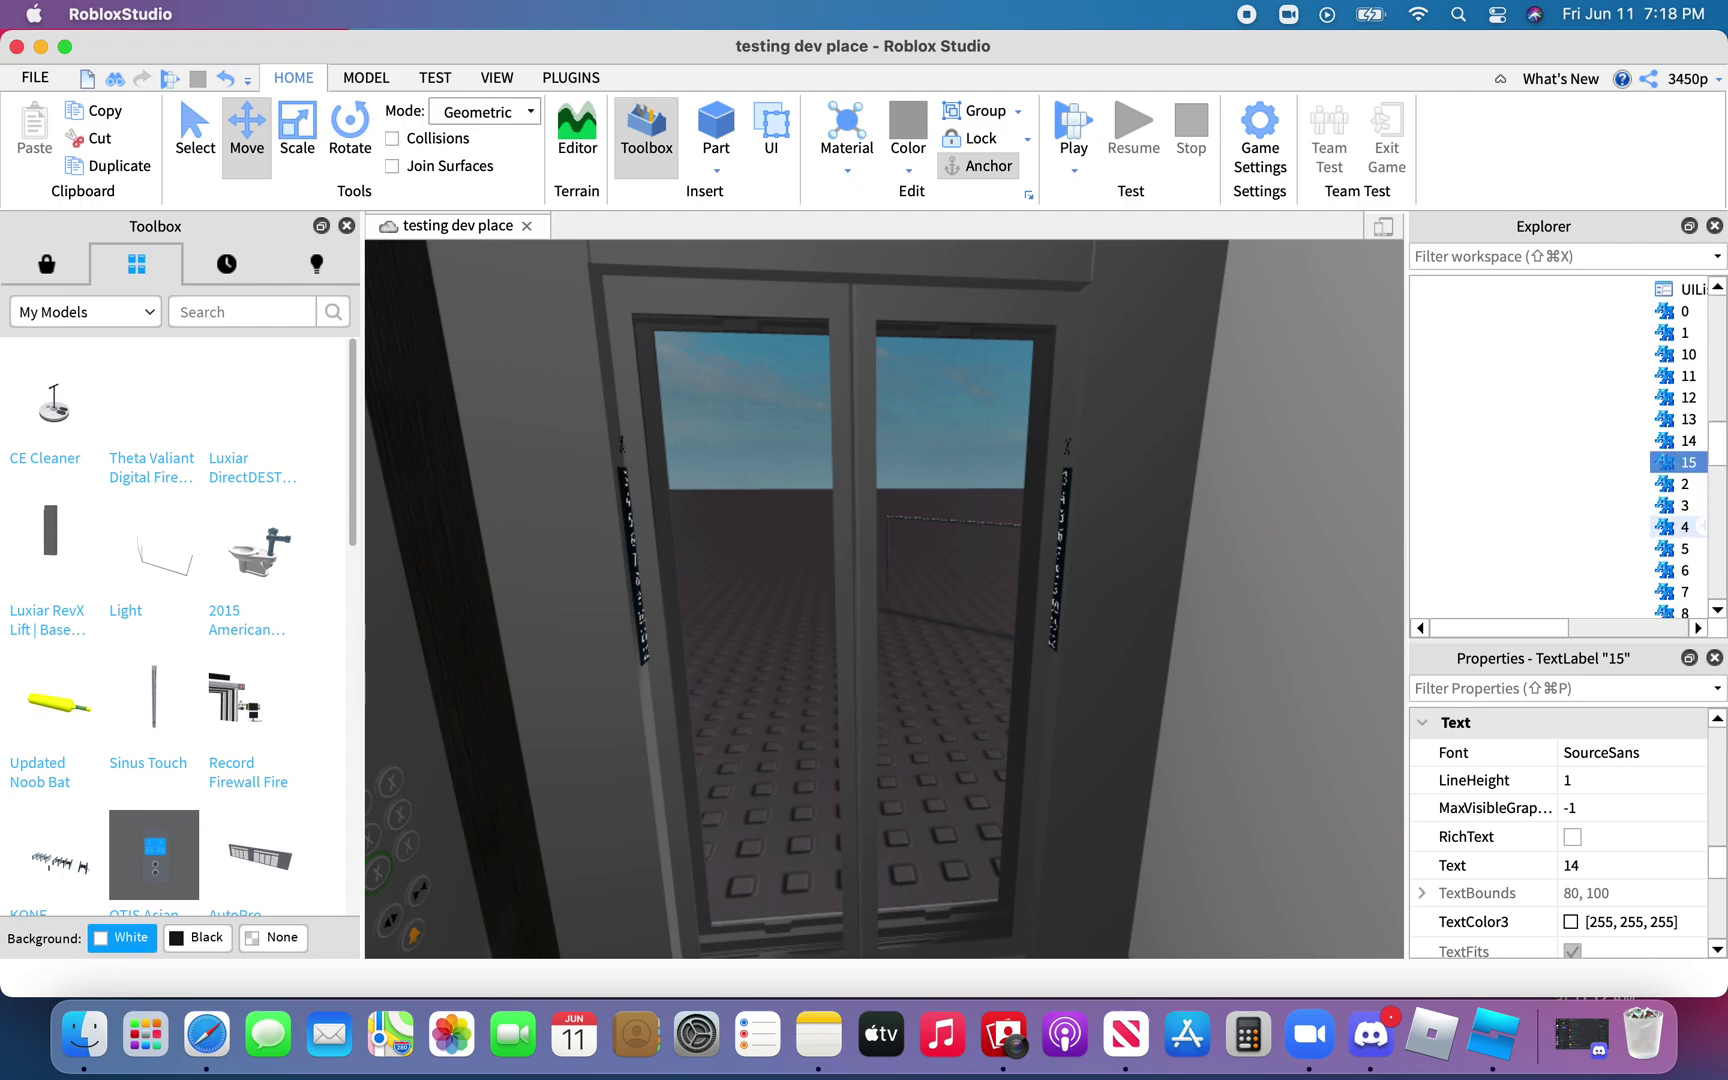
Set the Text property of the left jamb DestPanel's new 15 label to 15
{"action": "left_click", "coordinate": [1587, 868]}
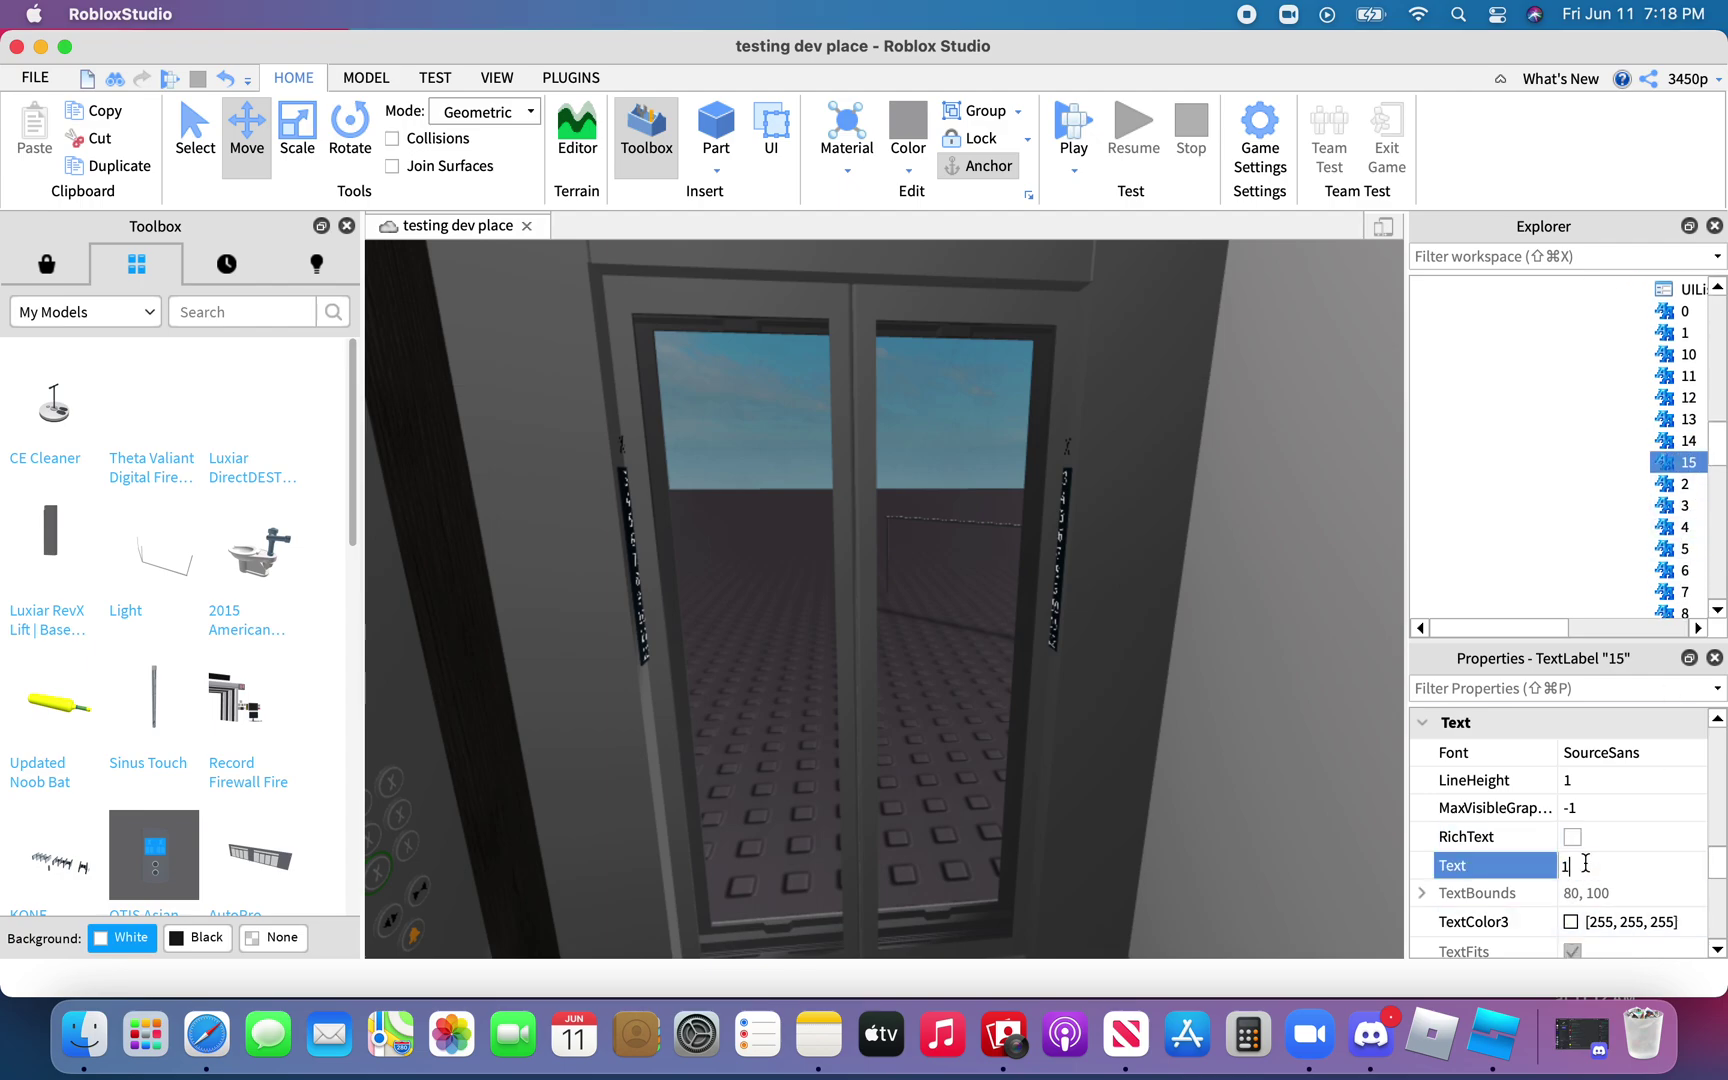
{"action": "type", "text": "15"}
{"action": "key", "text": "Return"}
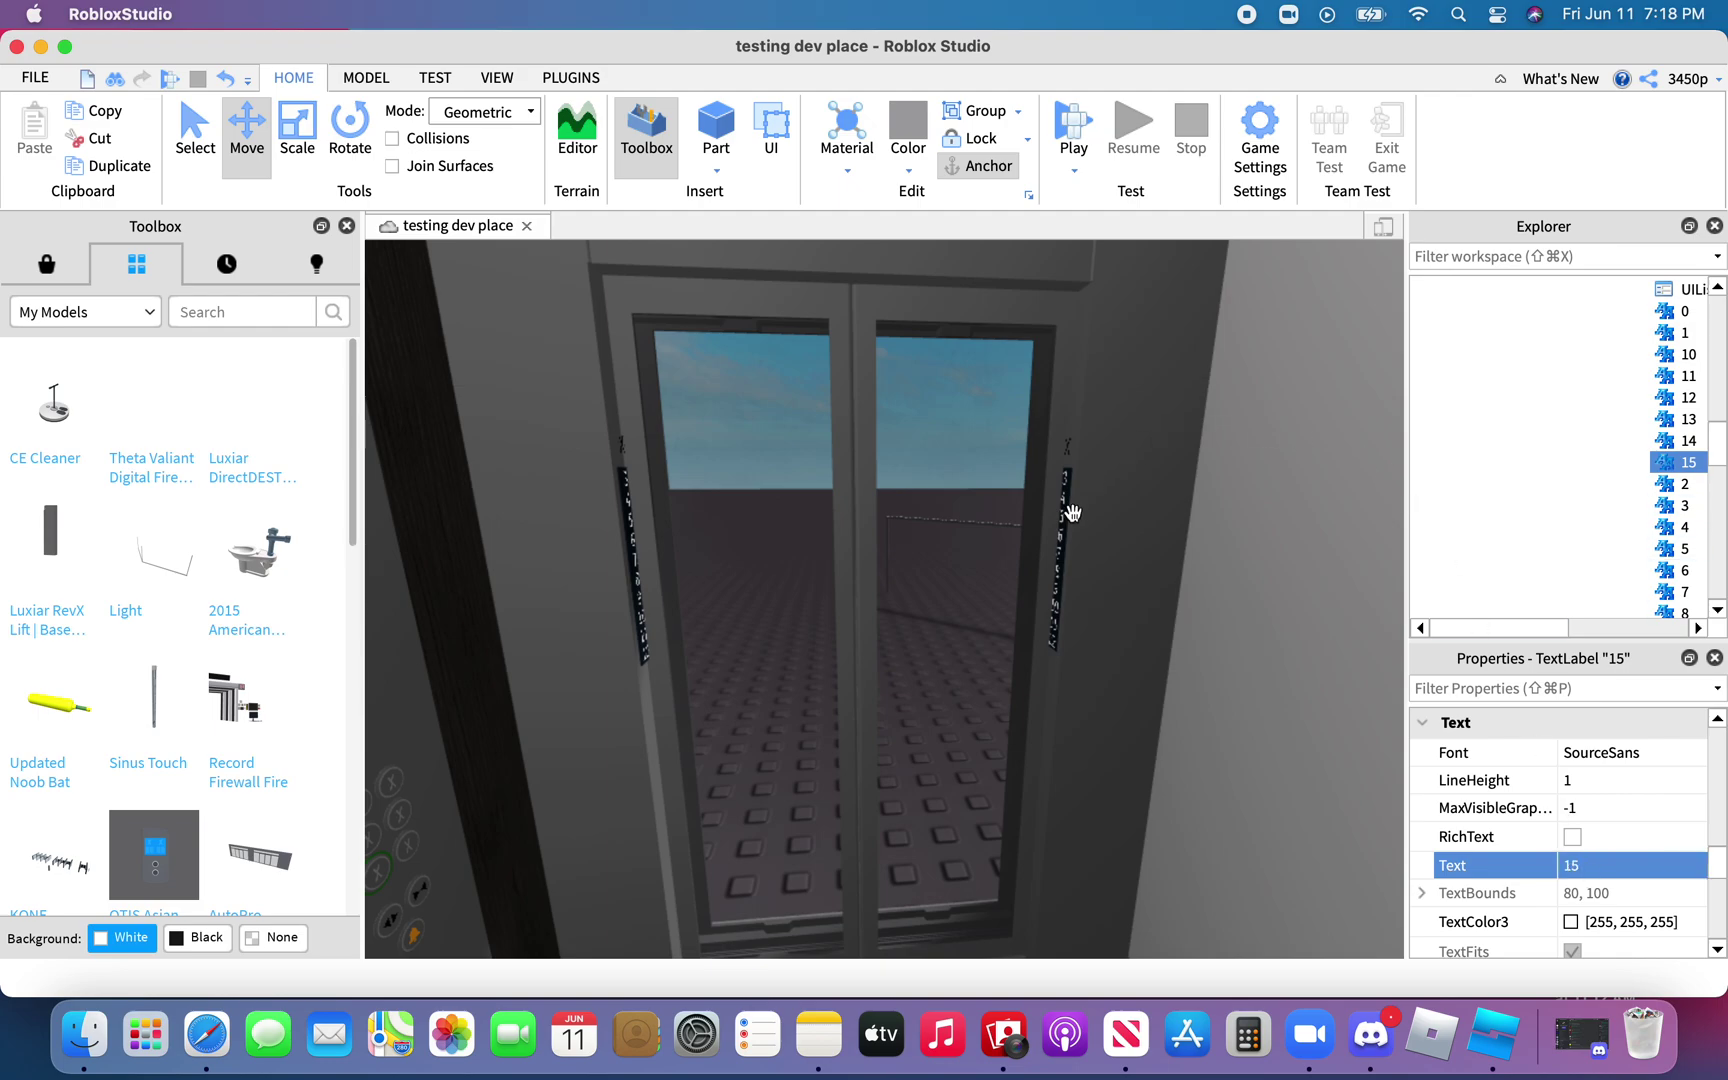
Copy the LiftFixtures model from lift A's Car and paste it into lift B's Car
{"action": "right_click_drag", "start_coordinate": [1073, 512], "coordinate": [1073, 512]}
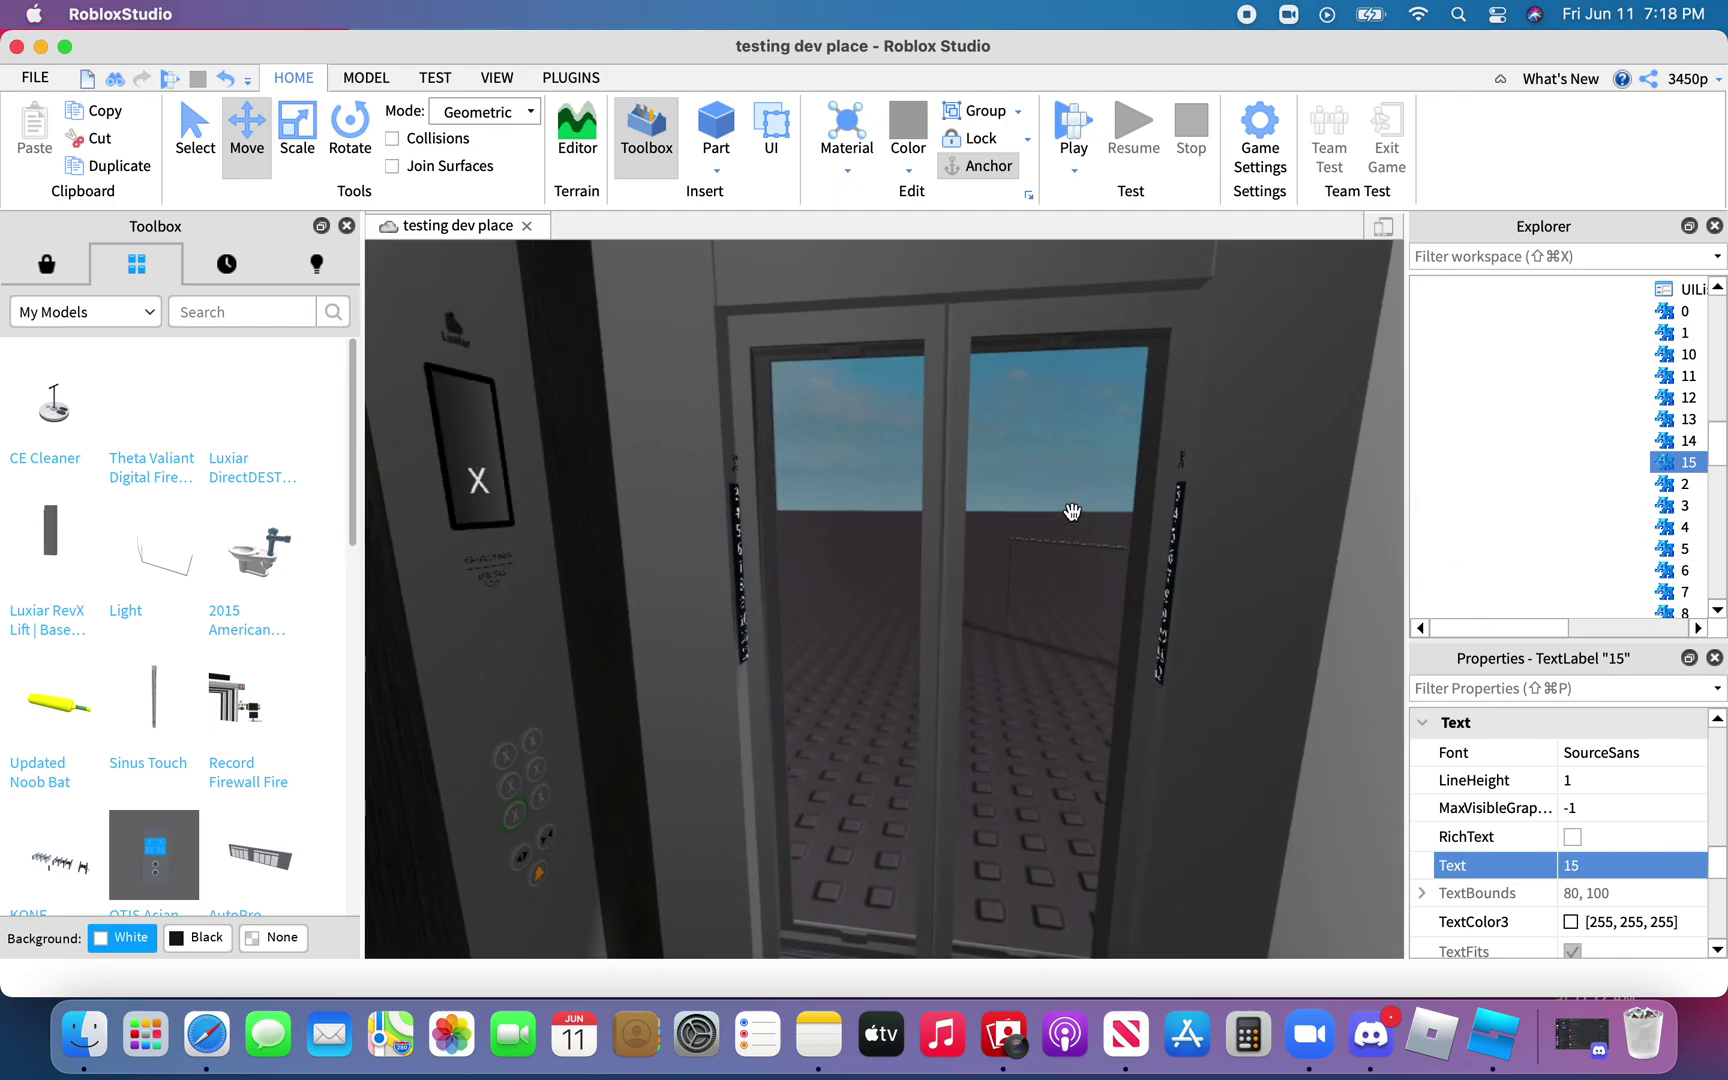
{"action": "scroll", "coordinate": [1073, 512], "scroll_direction": "up", "scroll_amount": 3}
{"action": "scroll", "coordinate": [1072, 512], "scroll_direction": "down", "scroll_amount": 5}
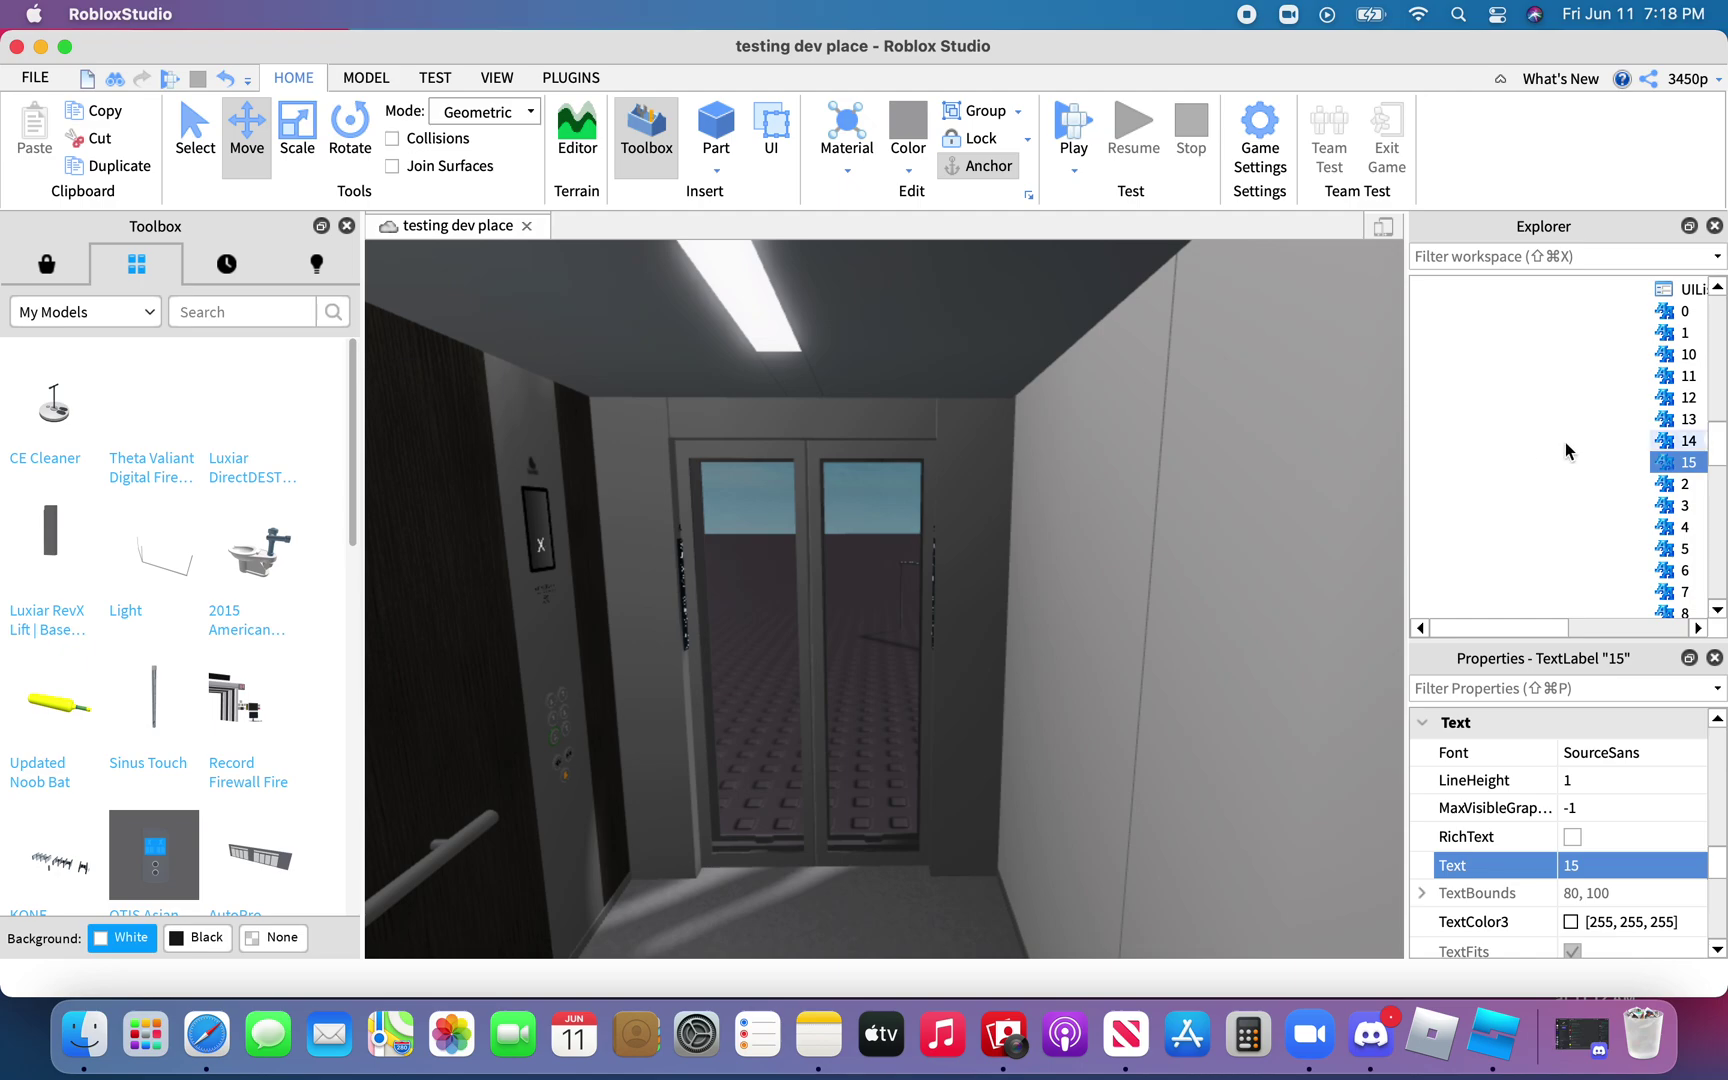
{"action": "scroll", "coordinate": [1566, 447], "scroll_direction": "up", "scroll_amount": 5}
{"action": "scroll", "coordinate": [1567, 452], "scroll_direction": "down", "scroll_amount": 1}
{"action": "left_click", "coordinate": [1564, 526]}
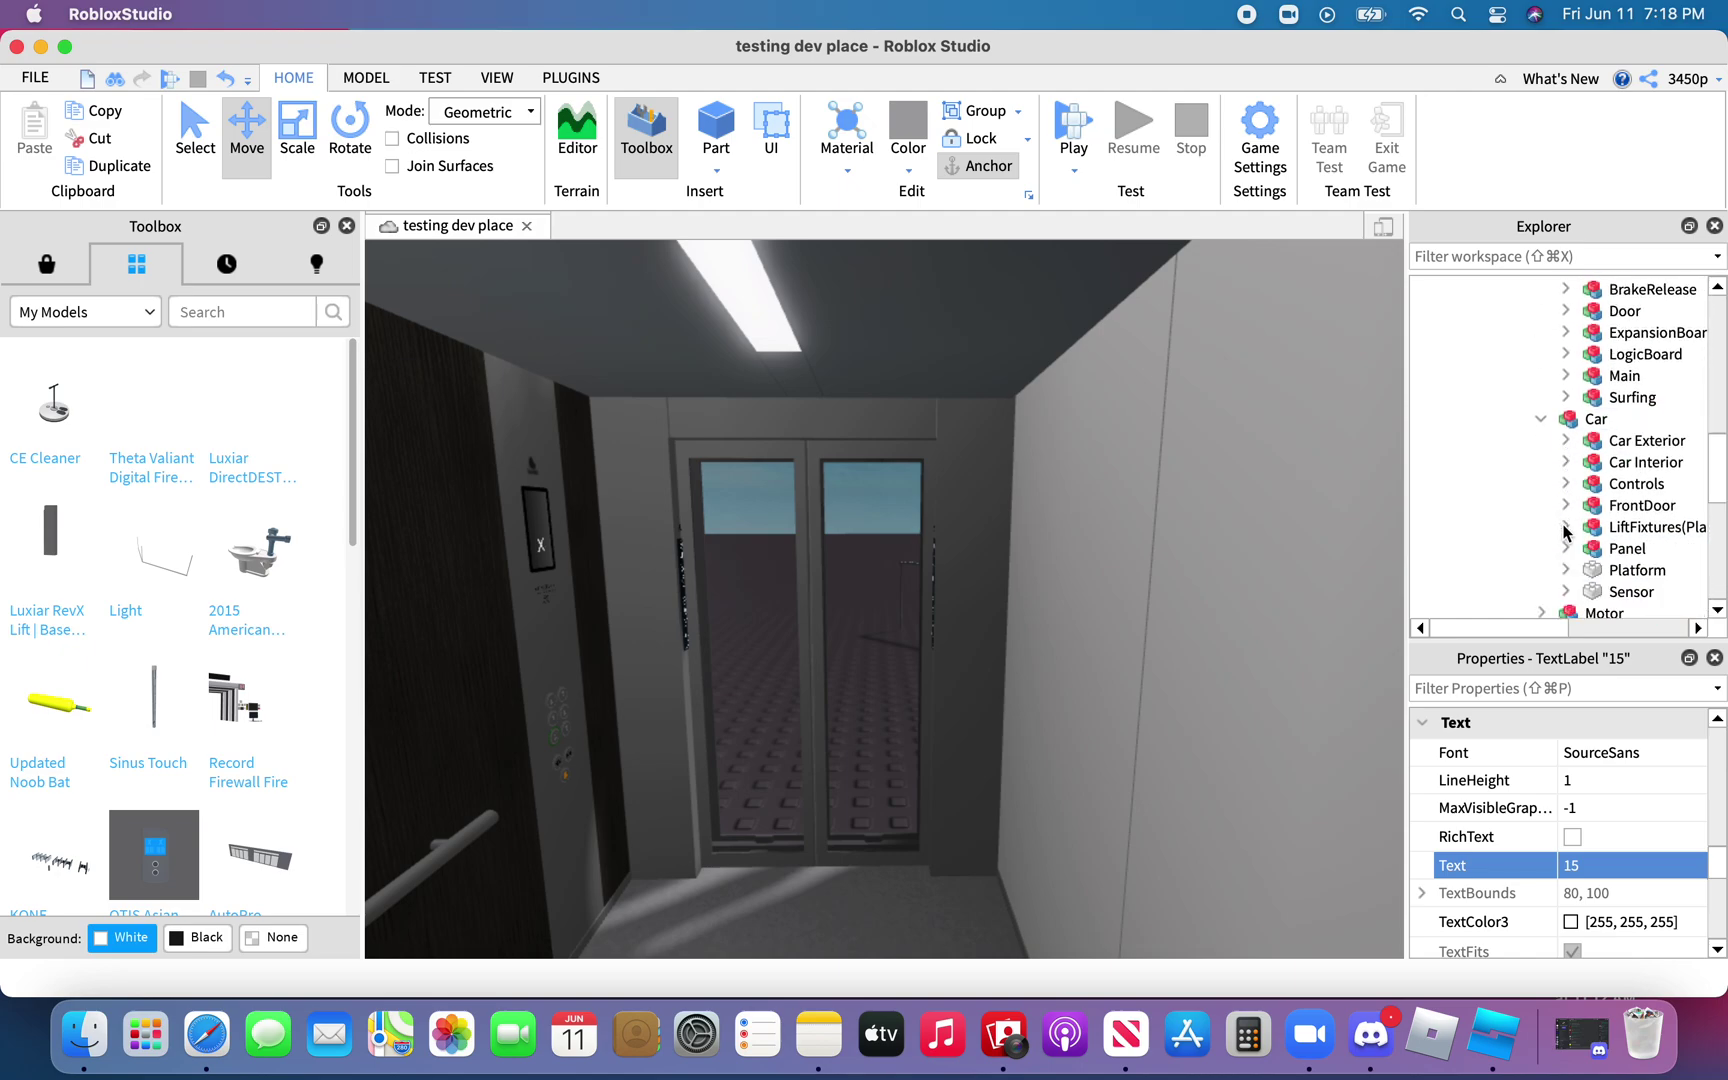
{"action": "left_click", "coordinate": [1590, 528]}
{"action": "scroll", "coordinate": [1588, 526], "scroll_direction": "up", "scroll_amount": 5}
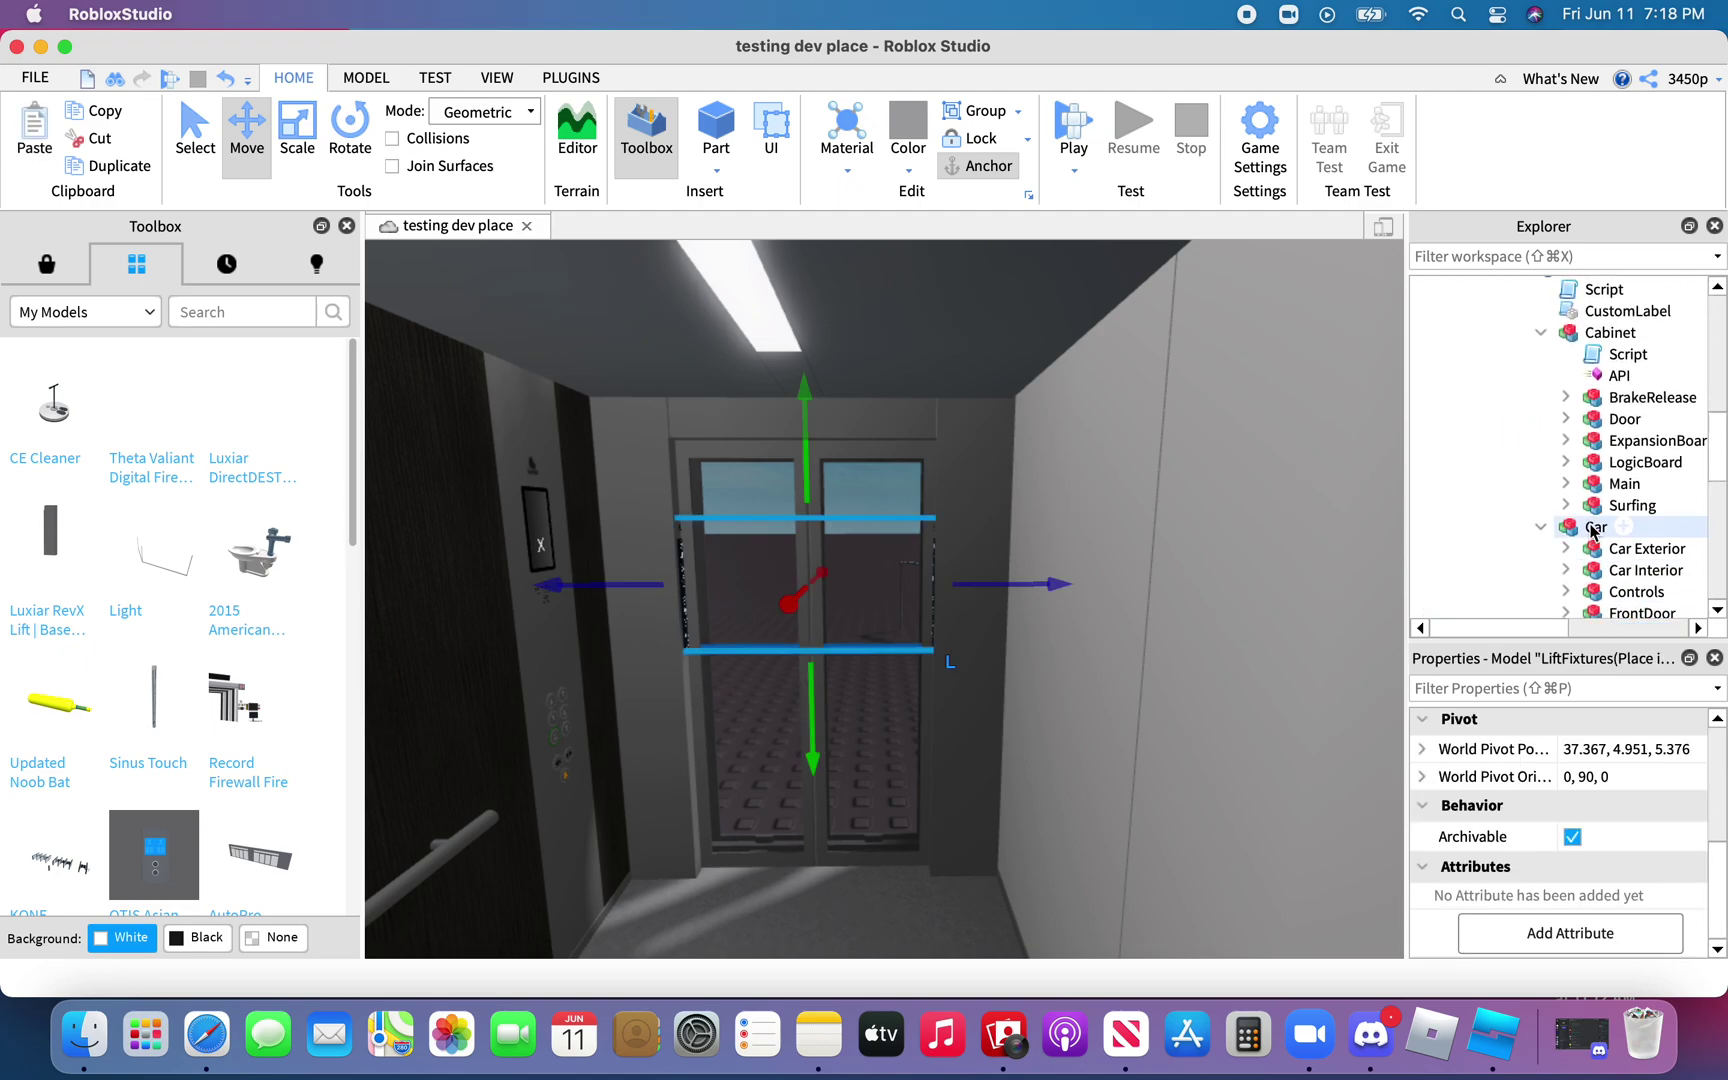
{"action": "scroll", "coordinate": [1576, 515], "scroll_direction": "down", "scroll_amount": 10}
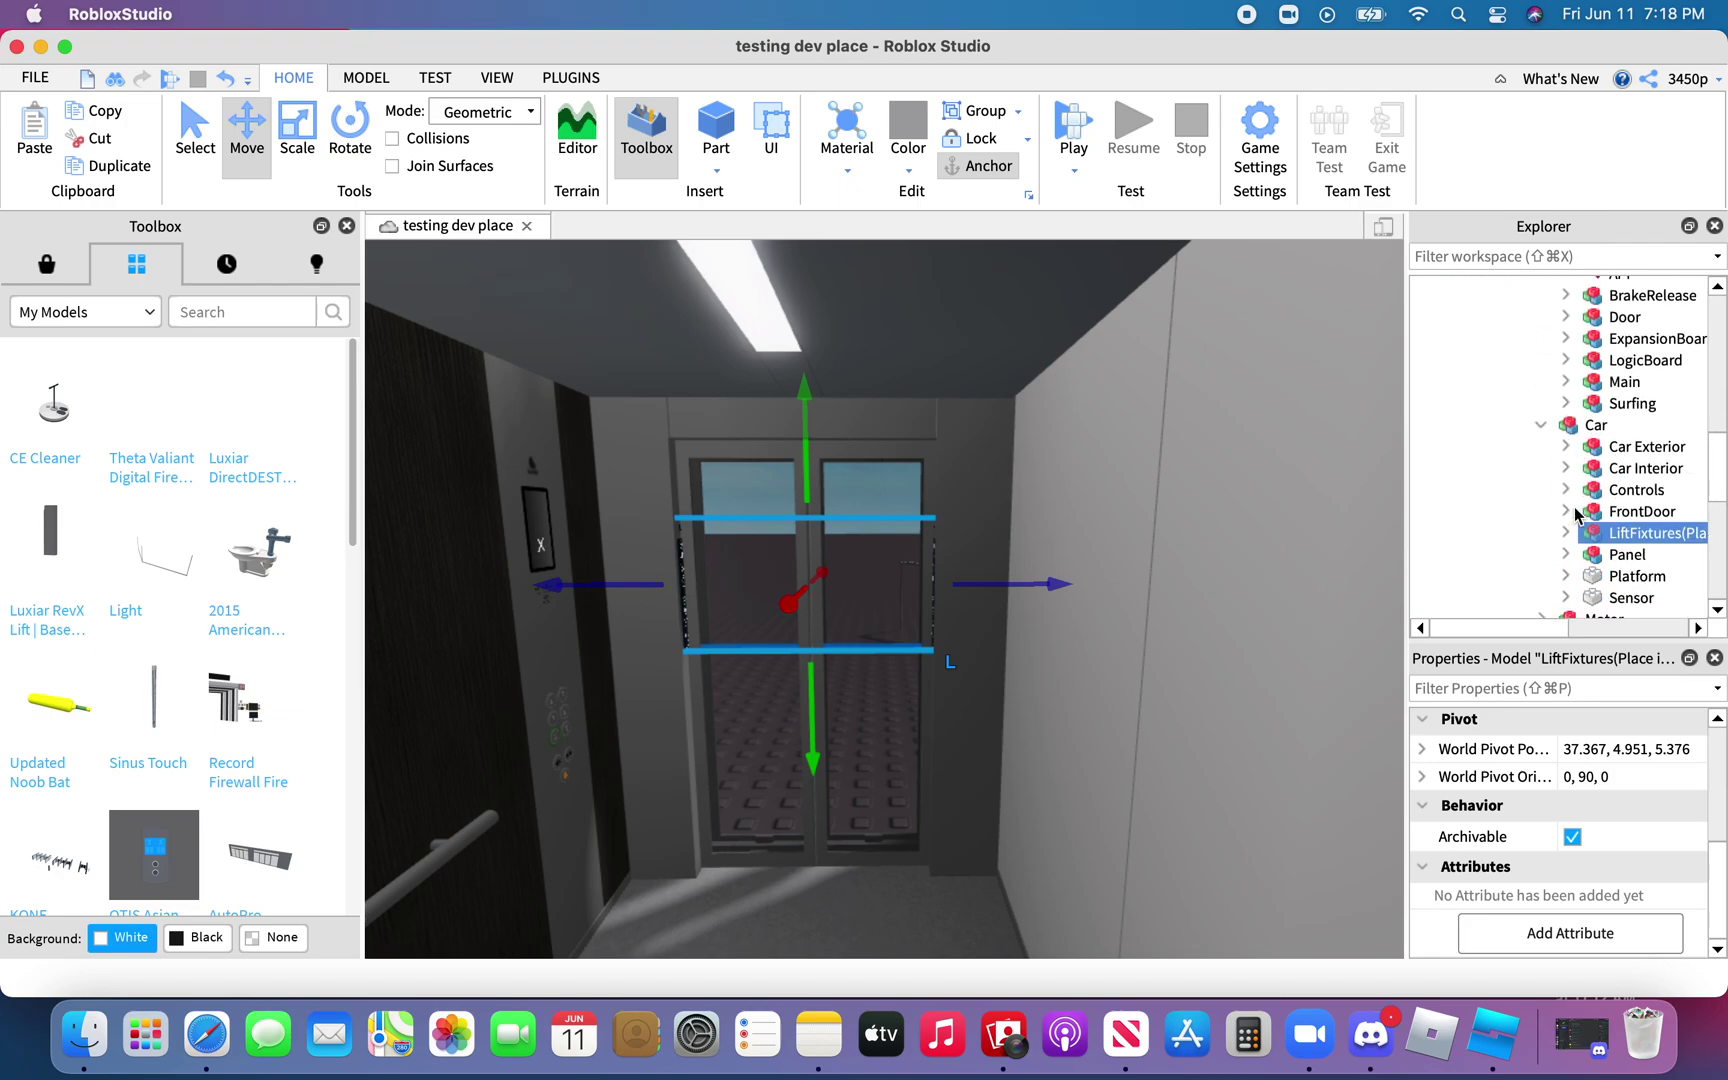
{"action": "left_click", "coordinate": [1519, 389]}
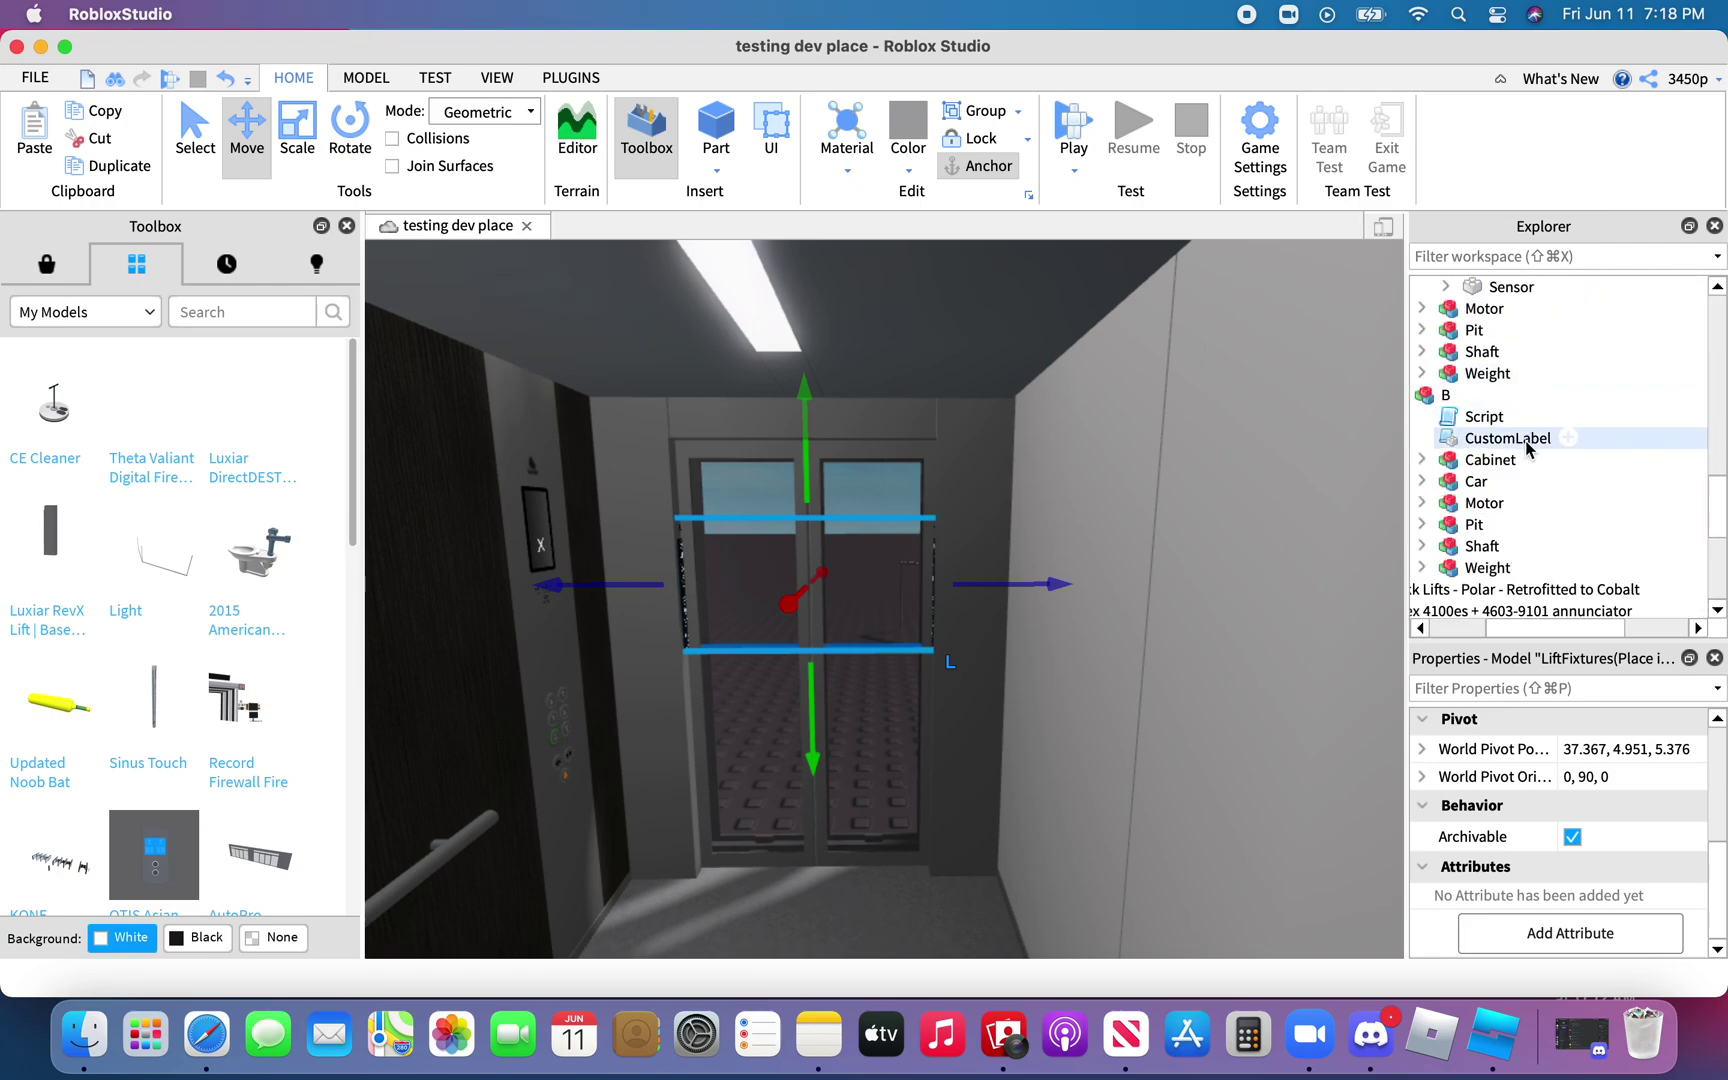
{"action": "left_click", "coordinate": [1456, 481]}
{"action": "key", "text": "shift+super+v"}
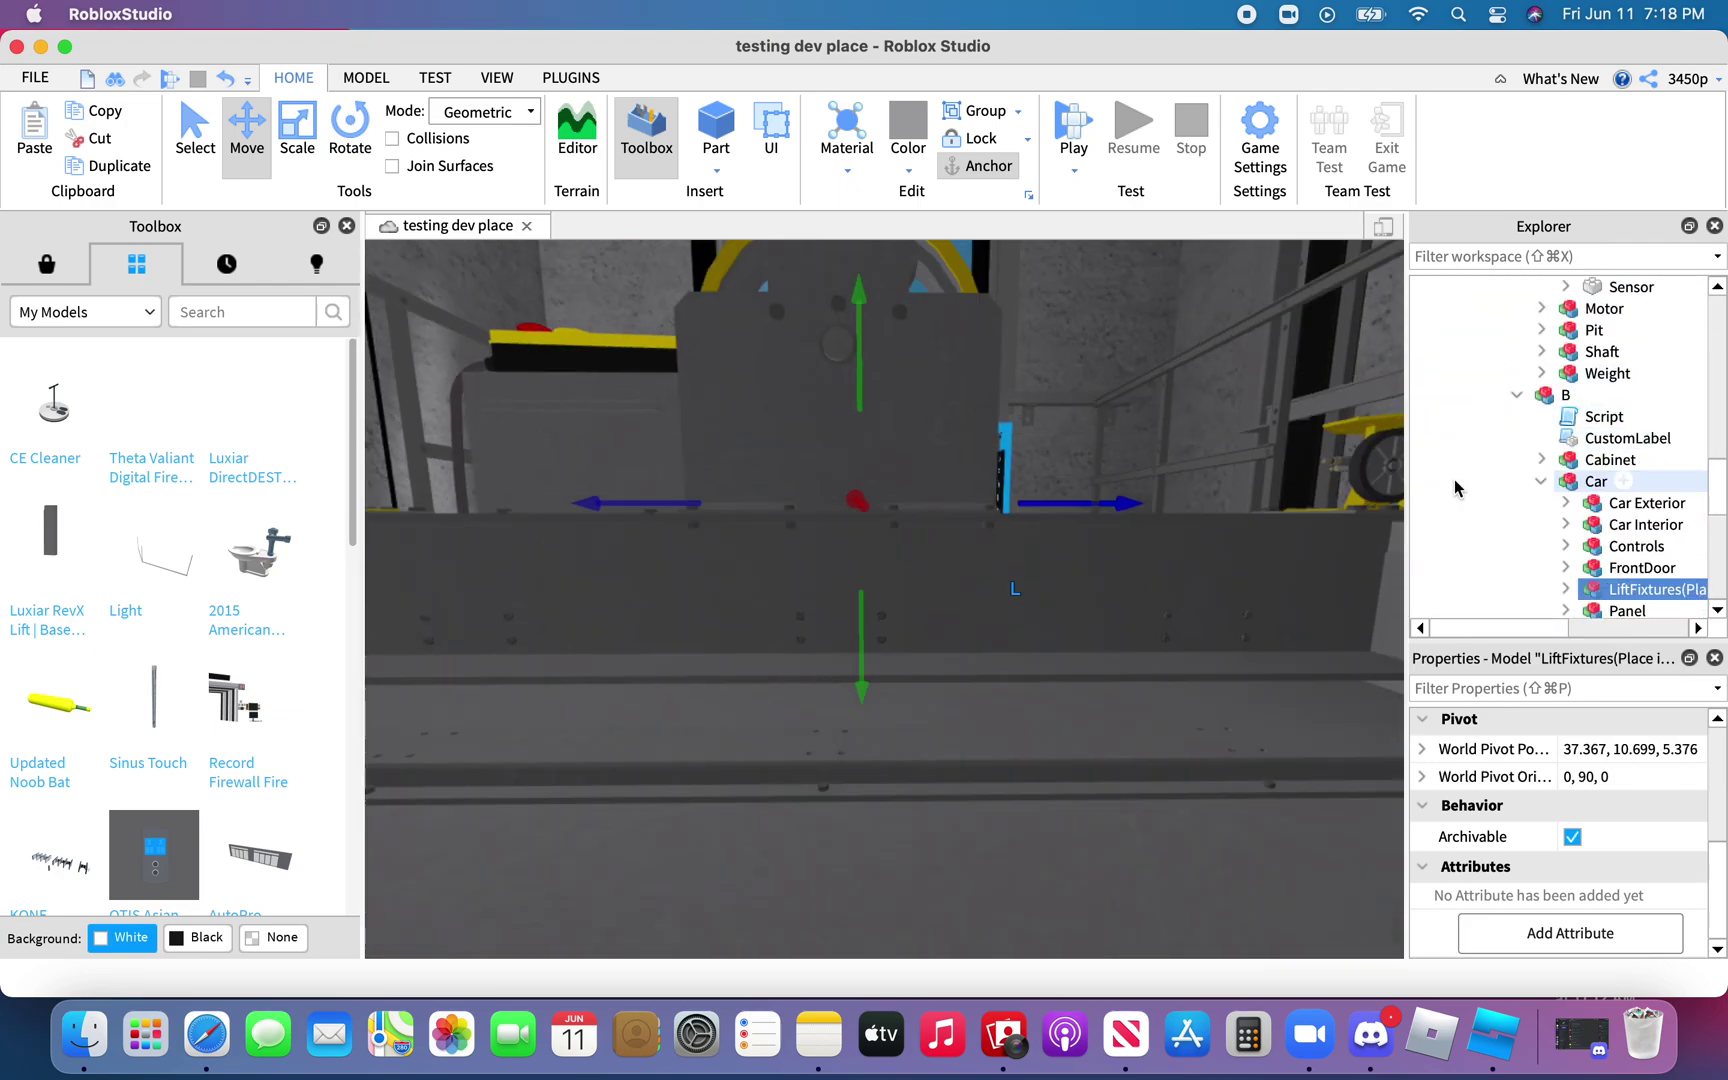
Move the pasted LiftFixtures down to door height and sideways onto the door jambs of lift B's car
{"action": "left_click_drag", "start_coordinate": [875, 410], "coordinate": [862, 668]}
{"action": "right_click_drag", "start_coordinate": [862, 668], "coordinate": [852, 663]}
{"action": "left_click_drag", "start_coordinate": [877, 627], "coordinate": [870, 721]}
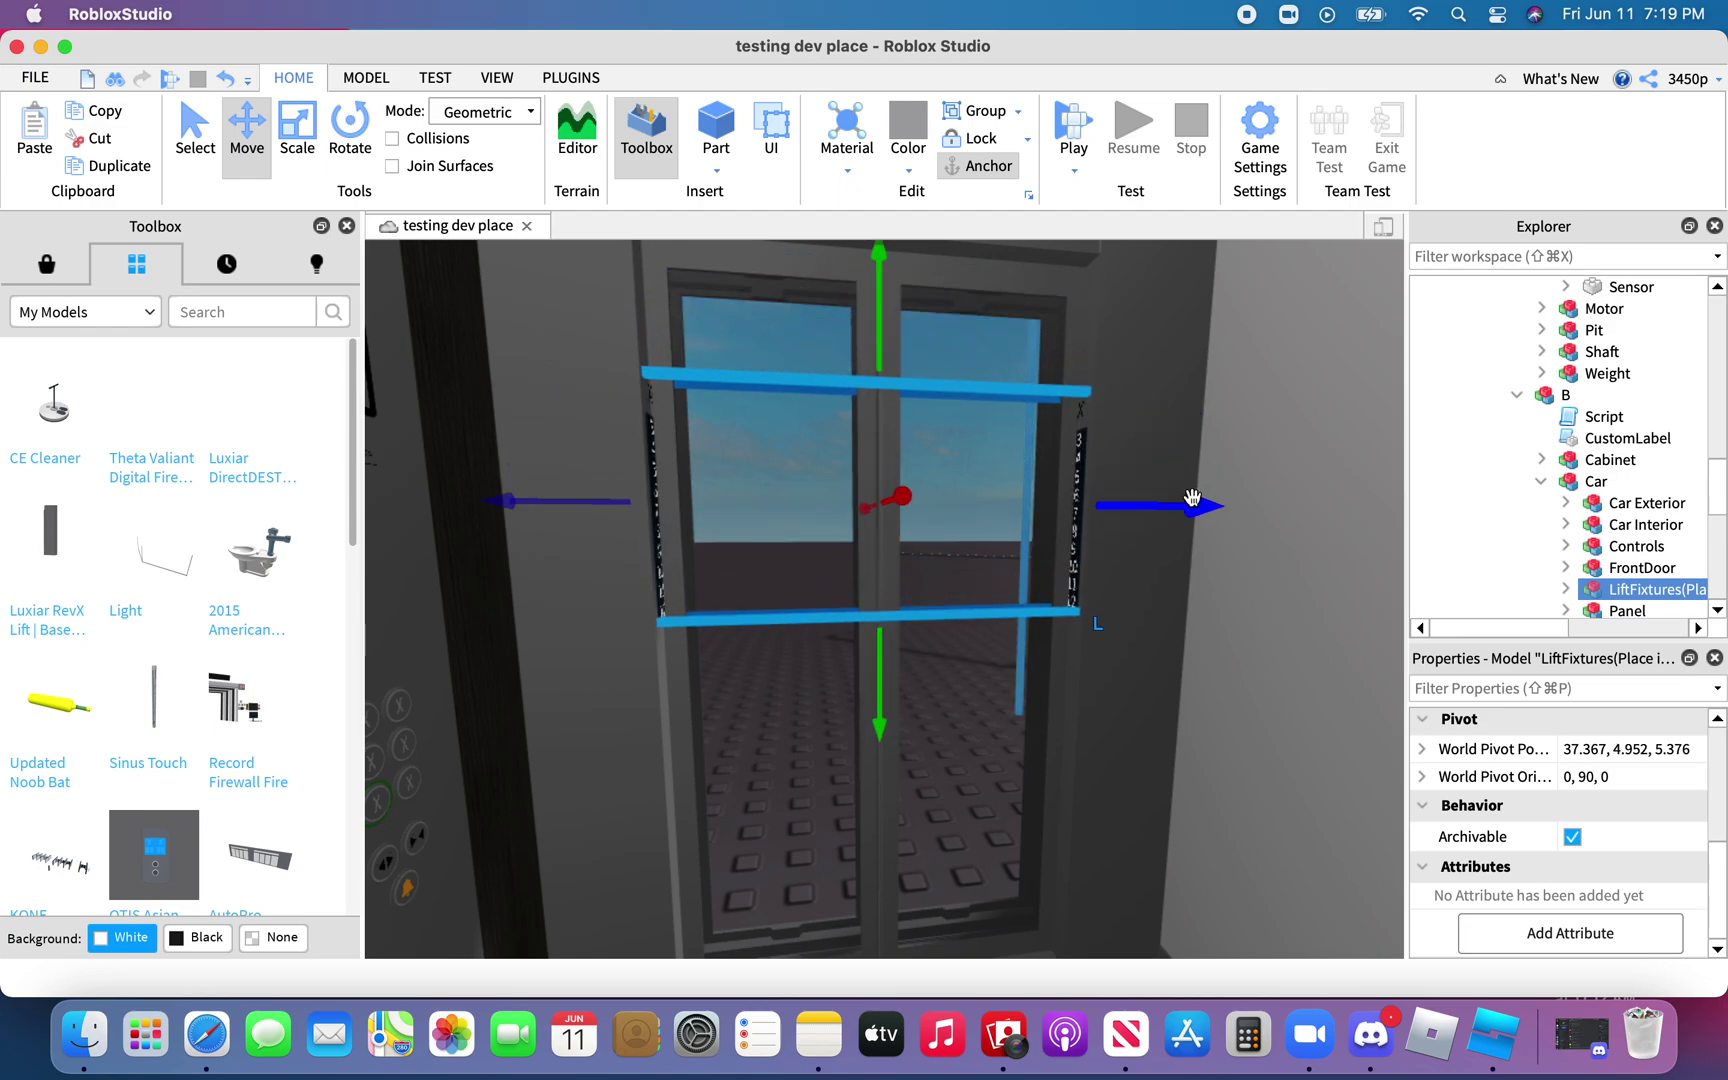
{"action": "left_click_drag", "start_coordinate": [1192, 505], "coordinate": [540, 517]}
{"action": "scroll", "coordinate": [540, 517], "scroll_direction": "down", "scroll_amount": 5}
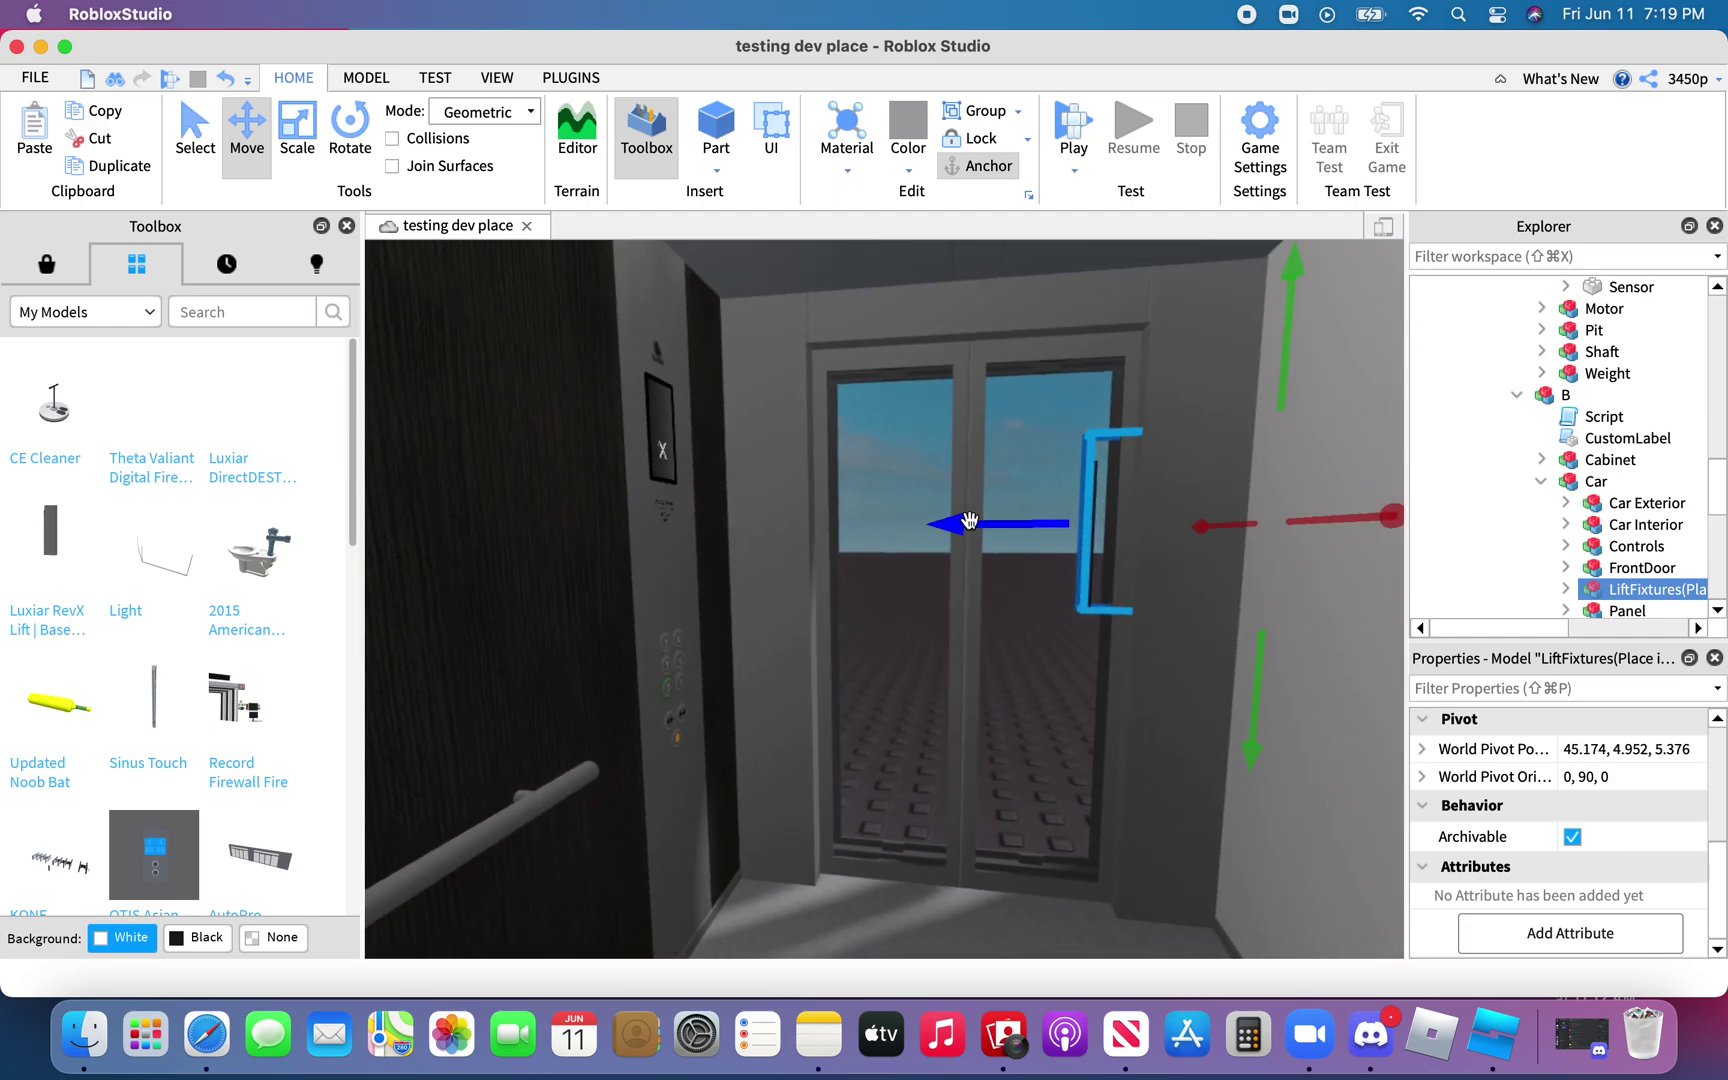
{"action": "left_click_drag", "start_coordinate": [968, 530], "coordinate": [706, 506]}
{"action": "left_click", "coordinate": [706, 506]}
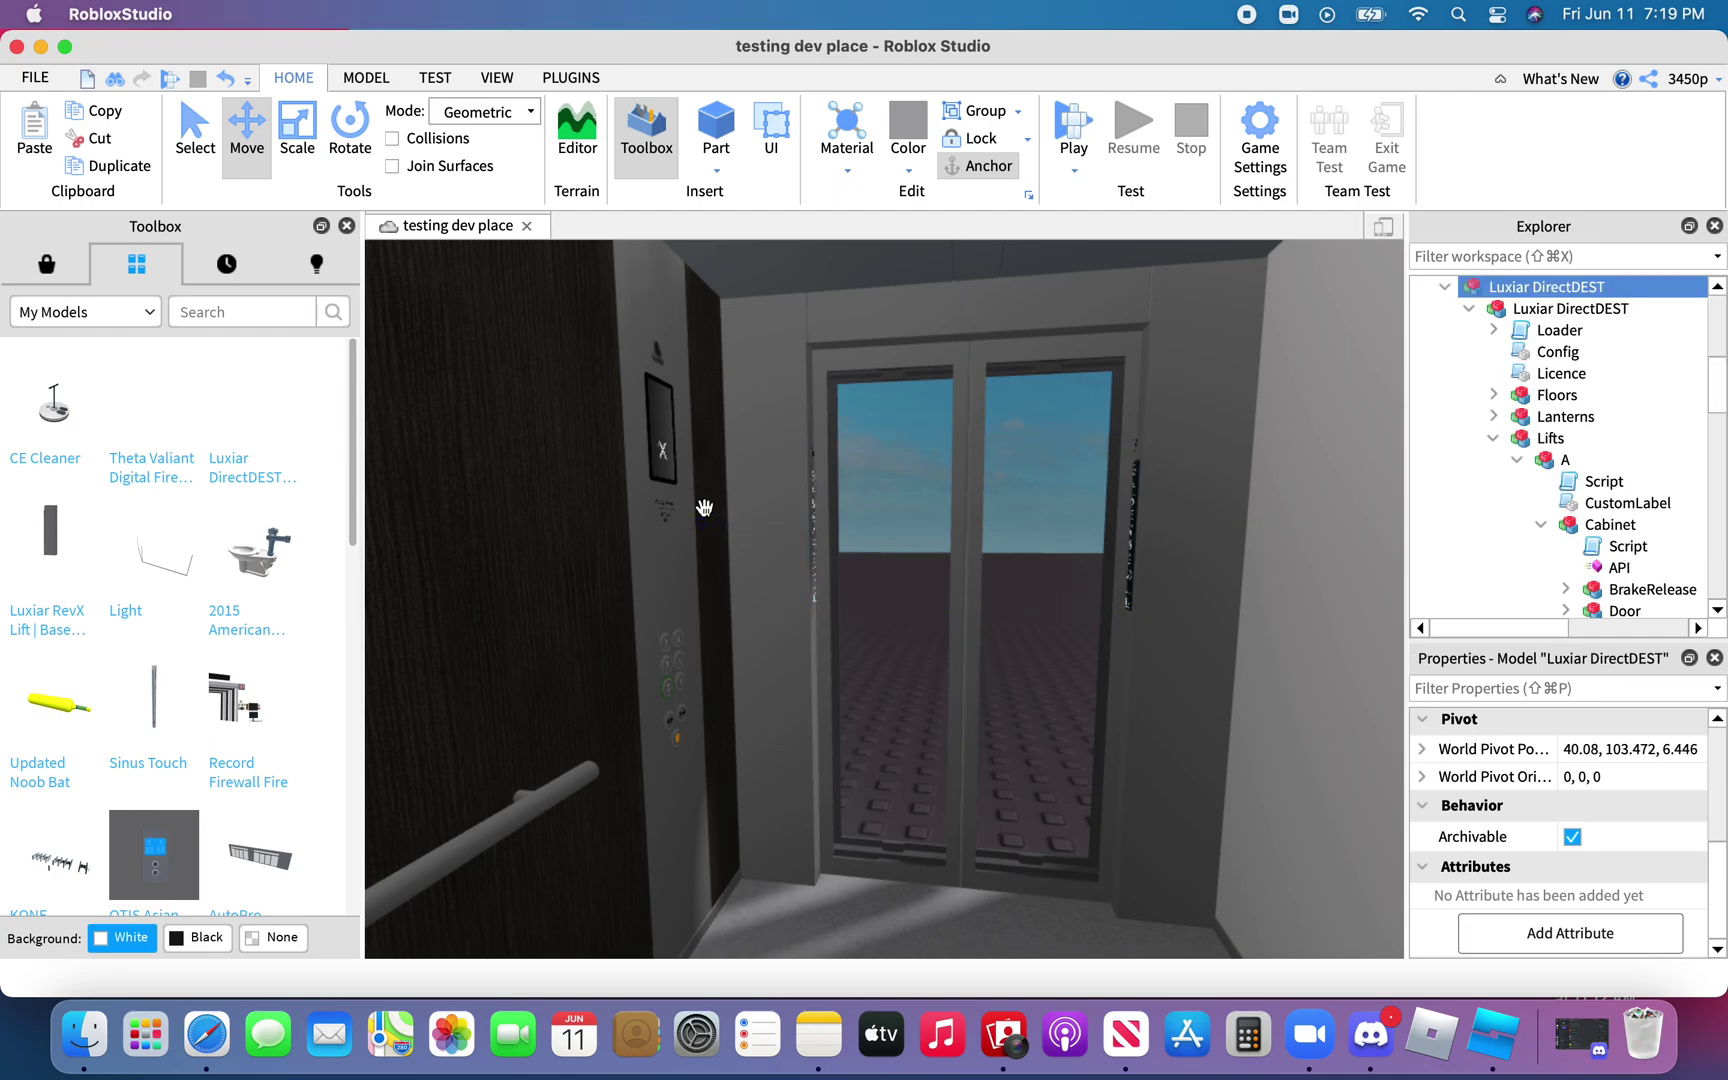
Reselect lift B's LiftFixtures and fine-tune its sideways position on the jambs, with its pivot at about X 49.524
{"action": "scroll", "coordinate": [1530, 420], "scroll_direction": "down", "scroll_amount": 6}
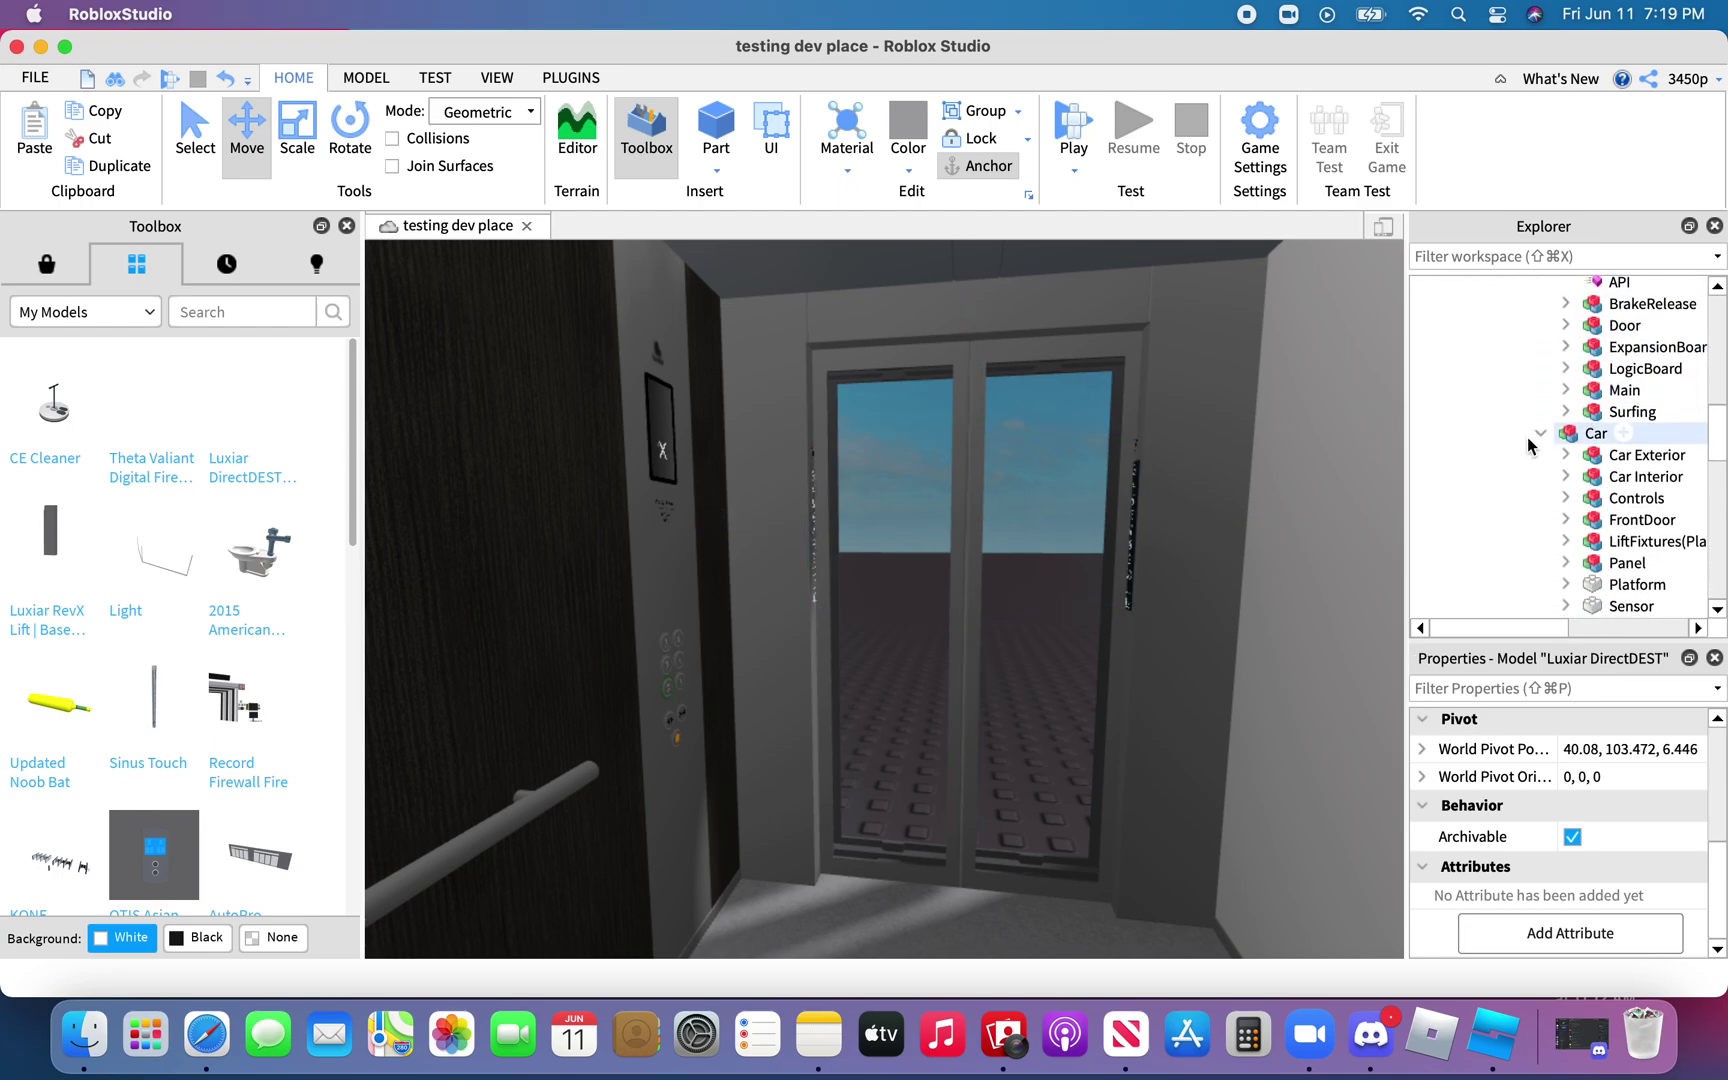
{"action": "left_click", "coordinate": [1641, 495]}
{"action": "scroll", "coordinate": [1503, 478], "scroll_direction": "down", "scroll_amount": 2}
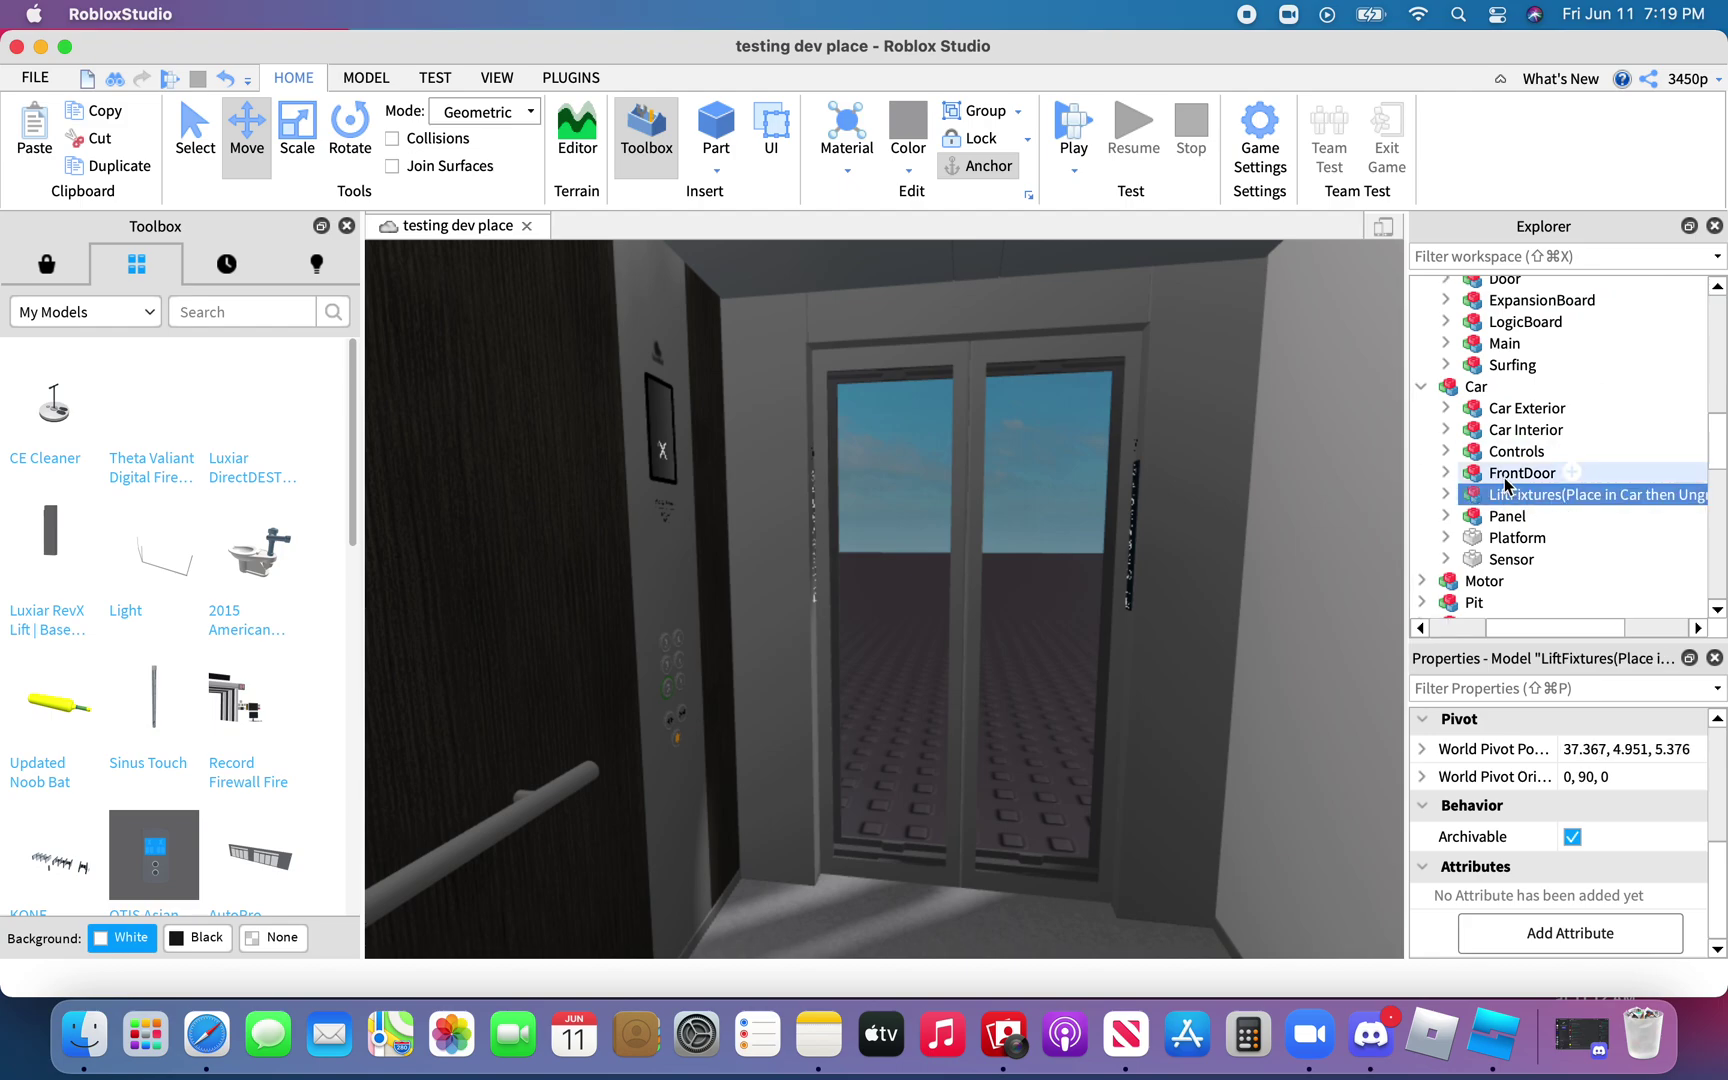
{"action": "scroll", "coordinate": [1503, 475], "scroll_direction": "down", "scroll_amount": 8}
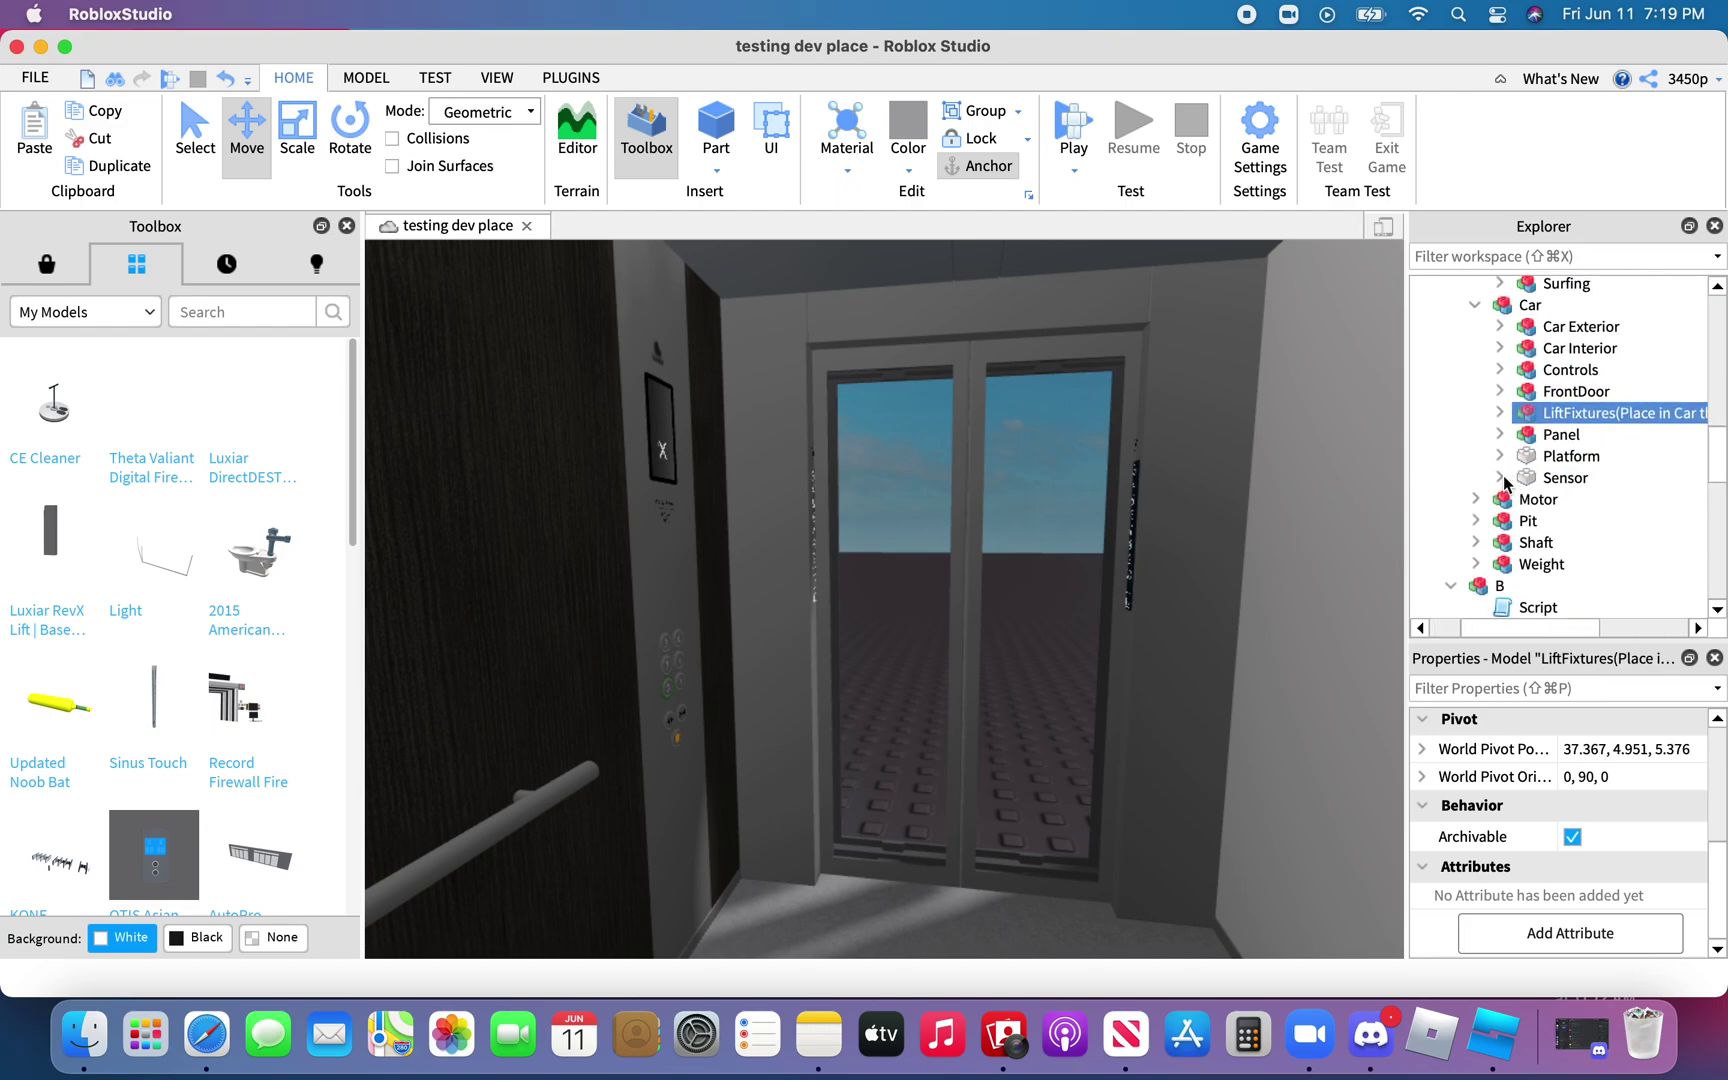
{"action": "left_click", "coordinate": [1600, 449]}
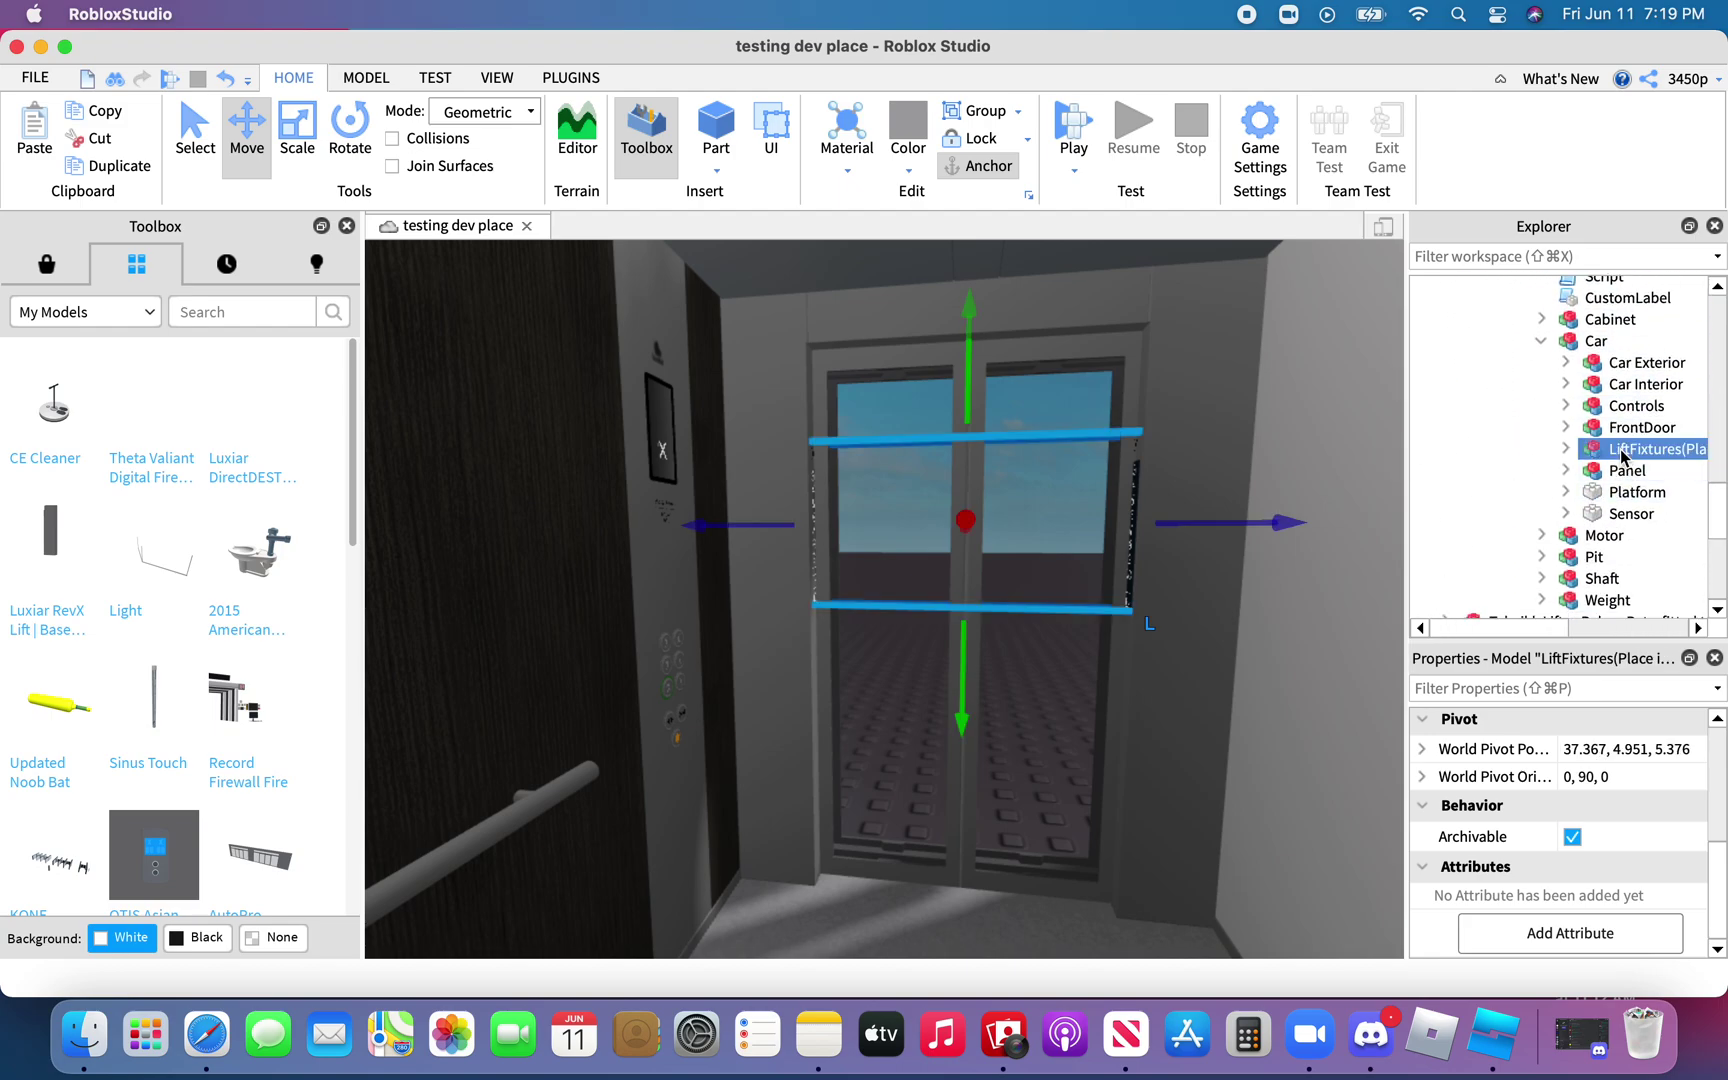
{"action": "left_click_drag", "start_coordinate": [1225, 527], "coordinate": [1225, 527]}
{"action": "left_click", "coordinate": [1225, 527]}
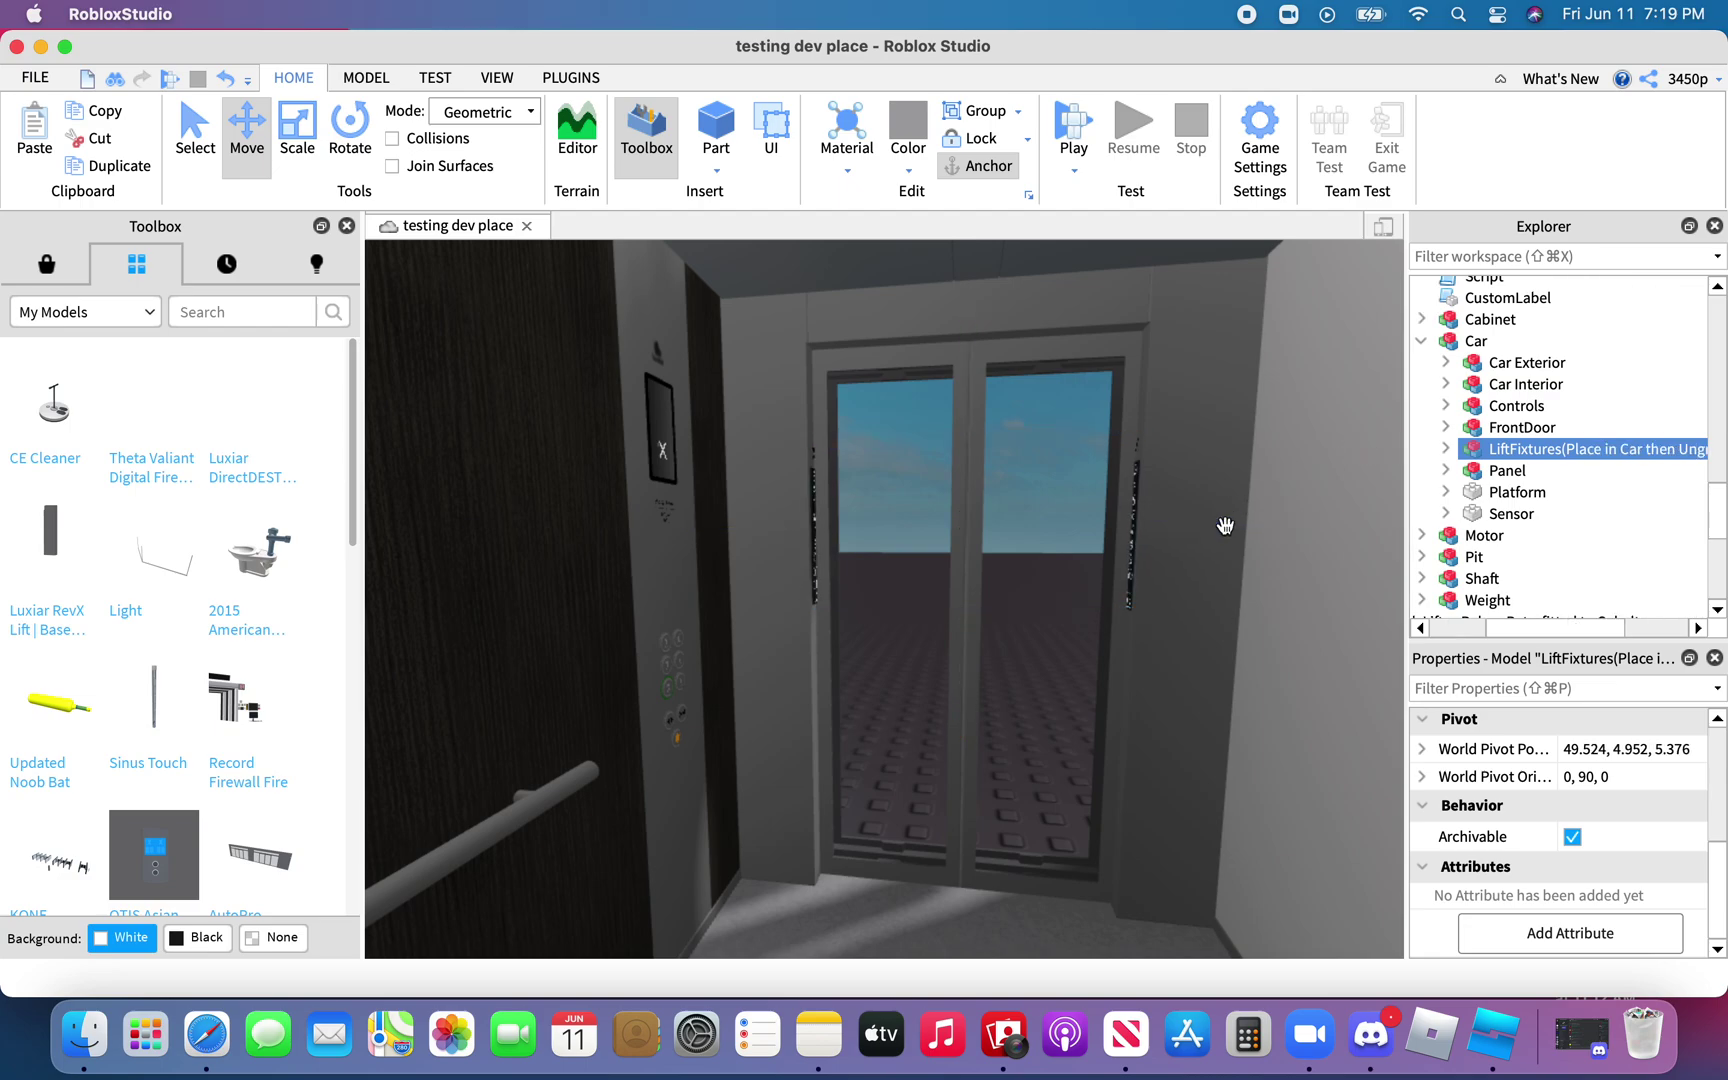
{"action": "middle_click_drag", "start_coordinate": [969, 484], "coordinate": [968, 482]}
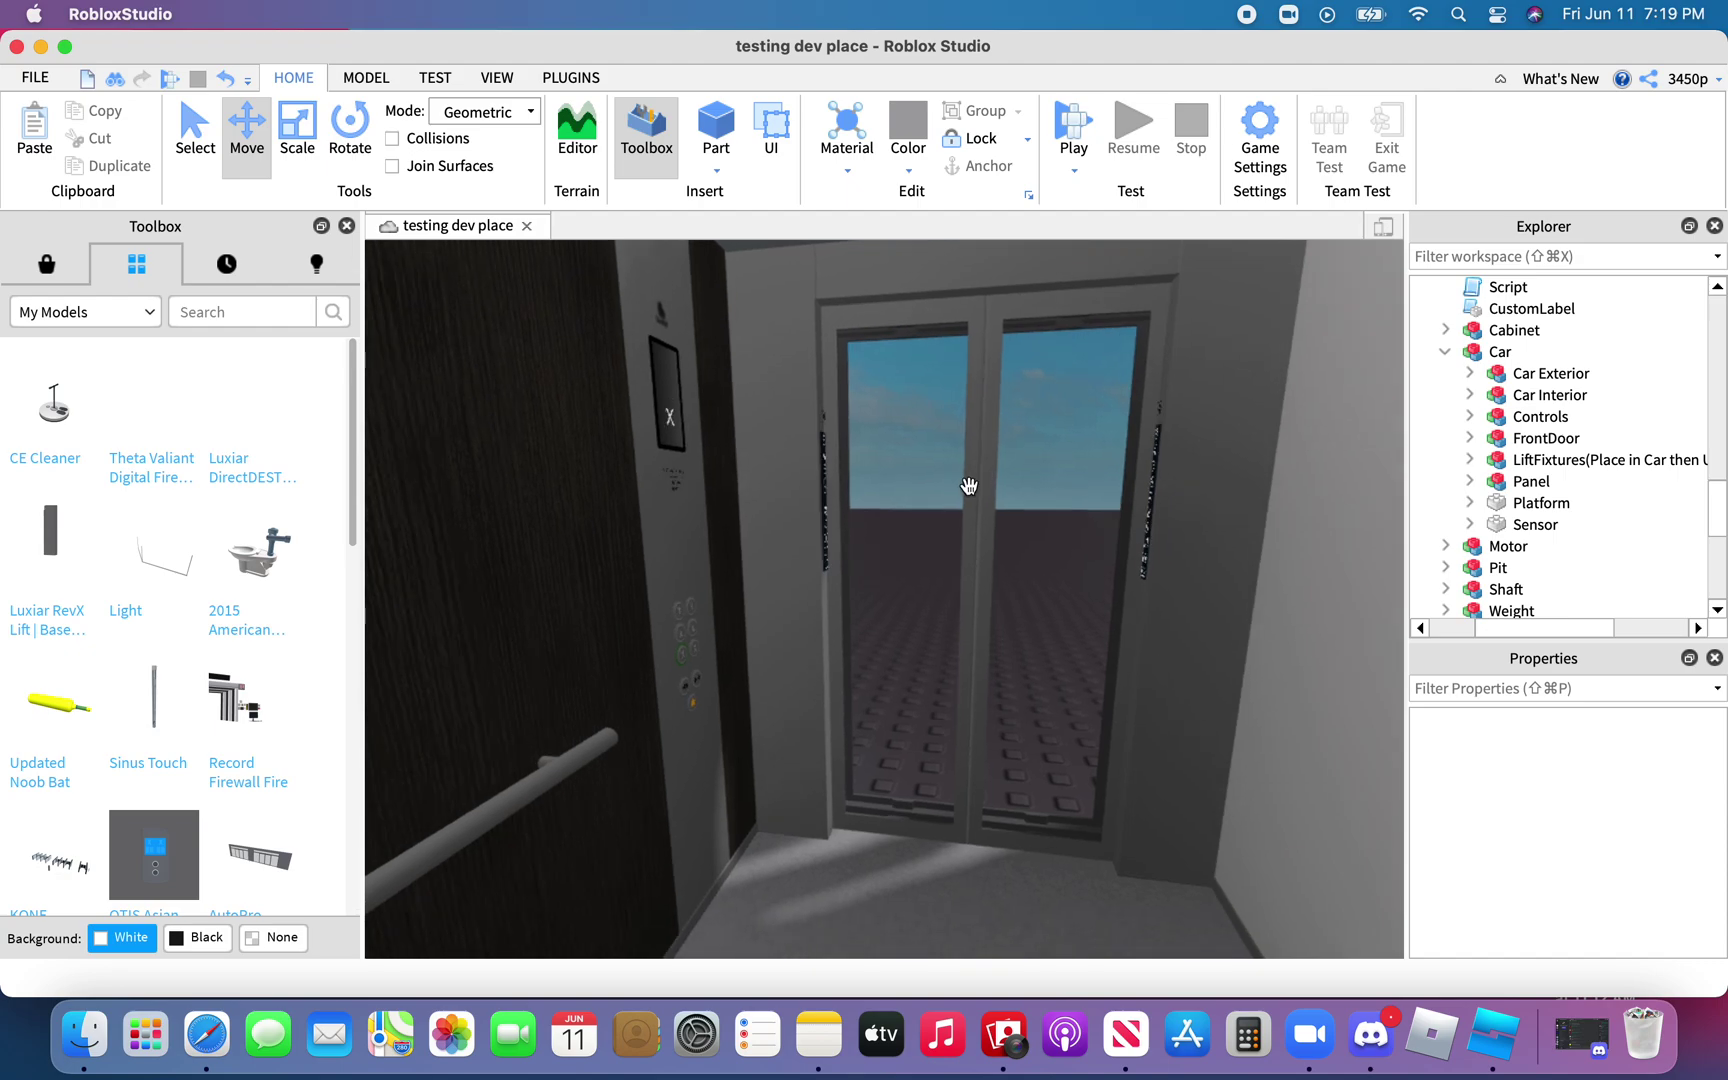
Ungroup the LiftFixtures models inside the Car of lift B and the Car of lift A
{"action": "left_click", "coordinate": [1575, 461]}
{"action": "key", "text": "super+u"}
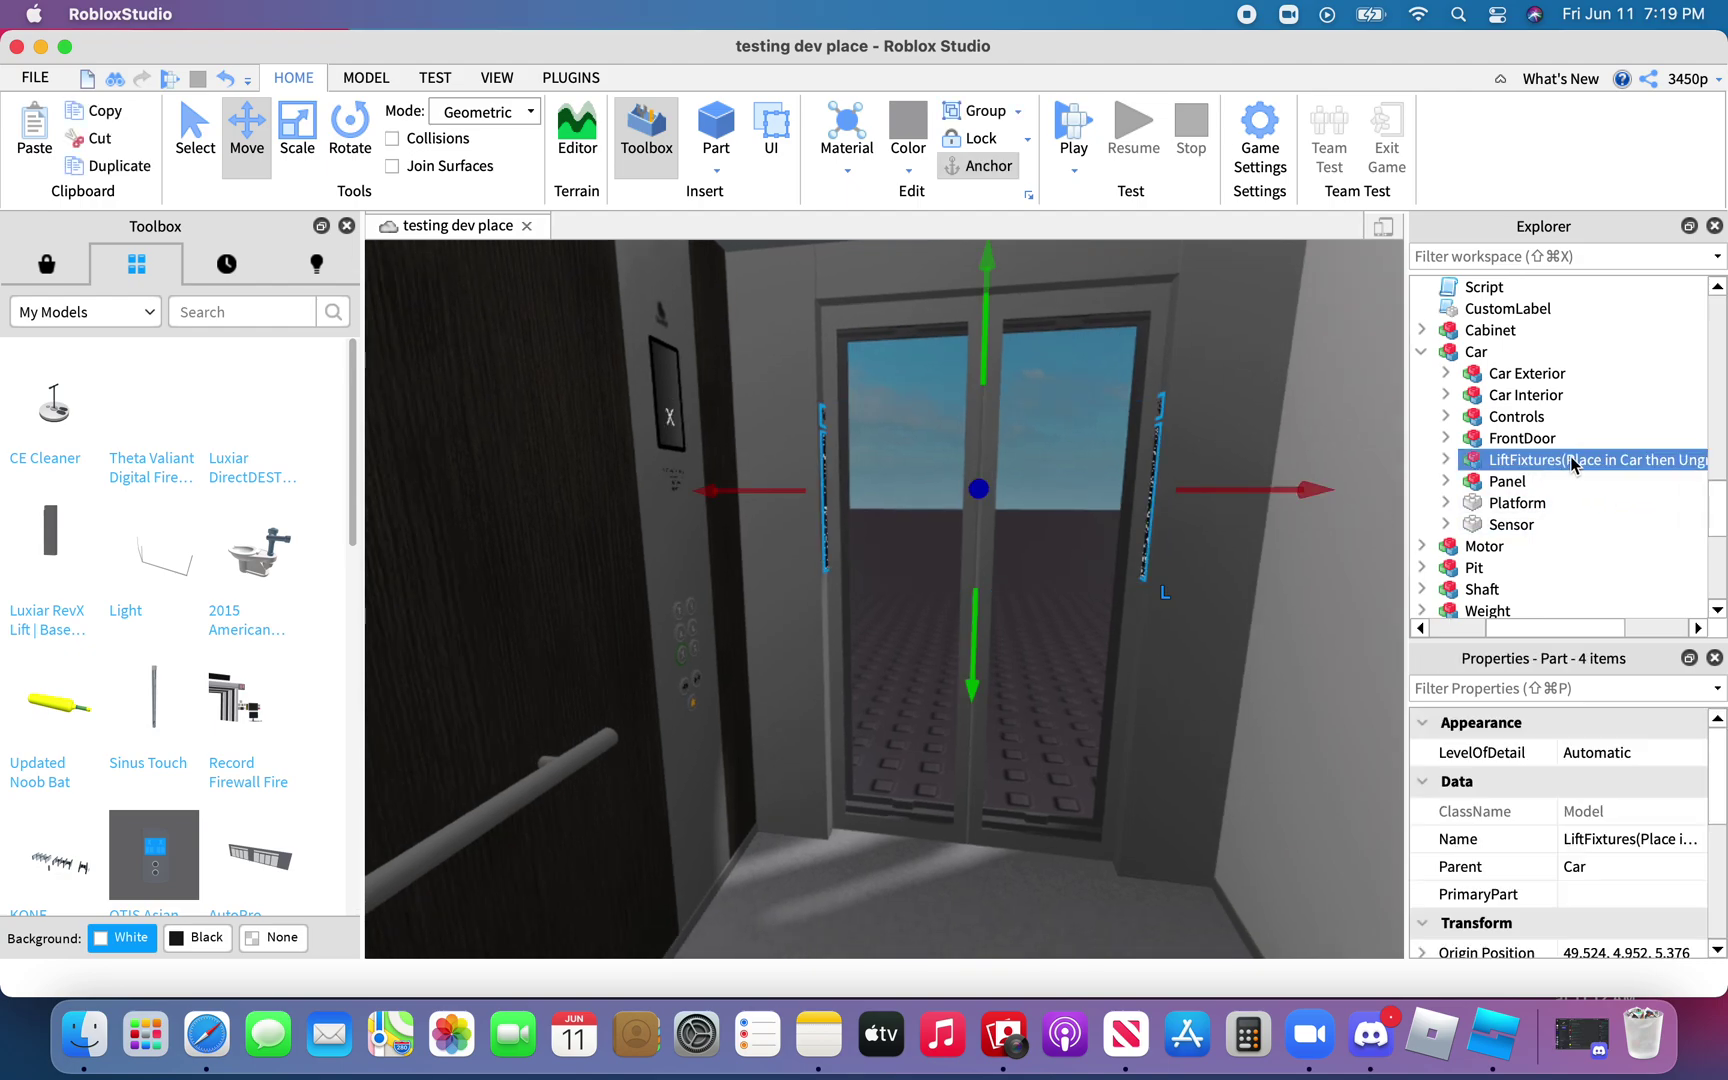
{"action": "key", "text": "super+z"}
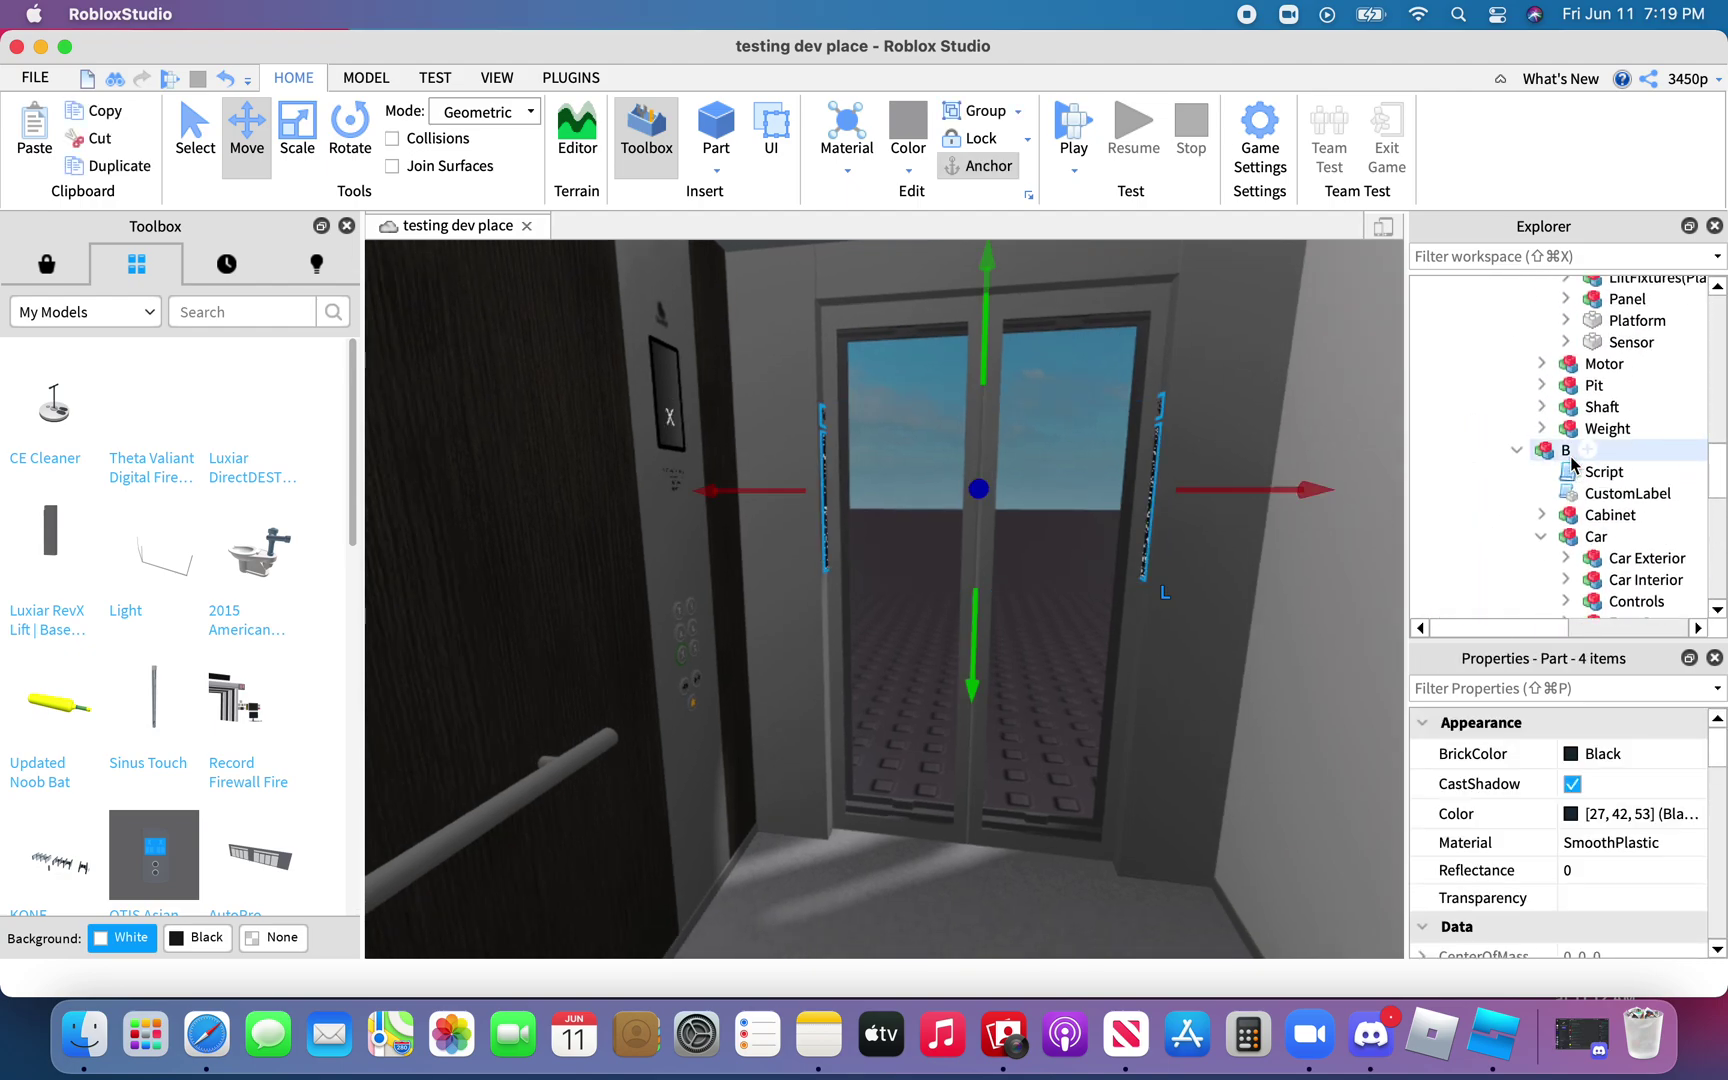
{"action": "key", "text": "super+u"}
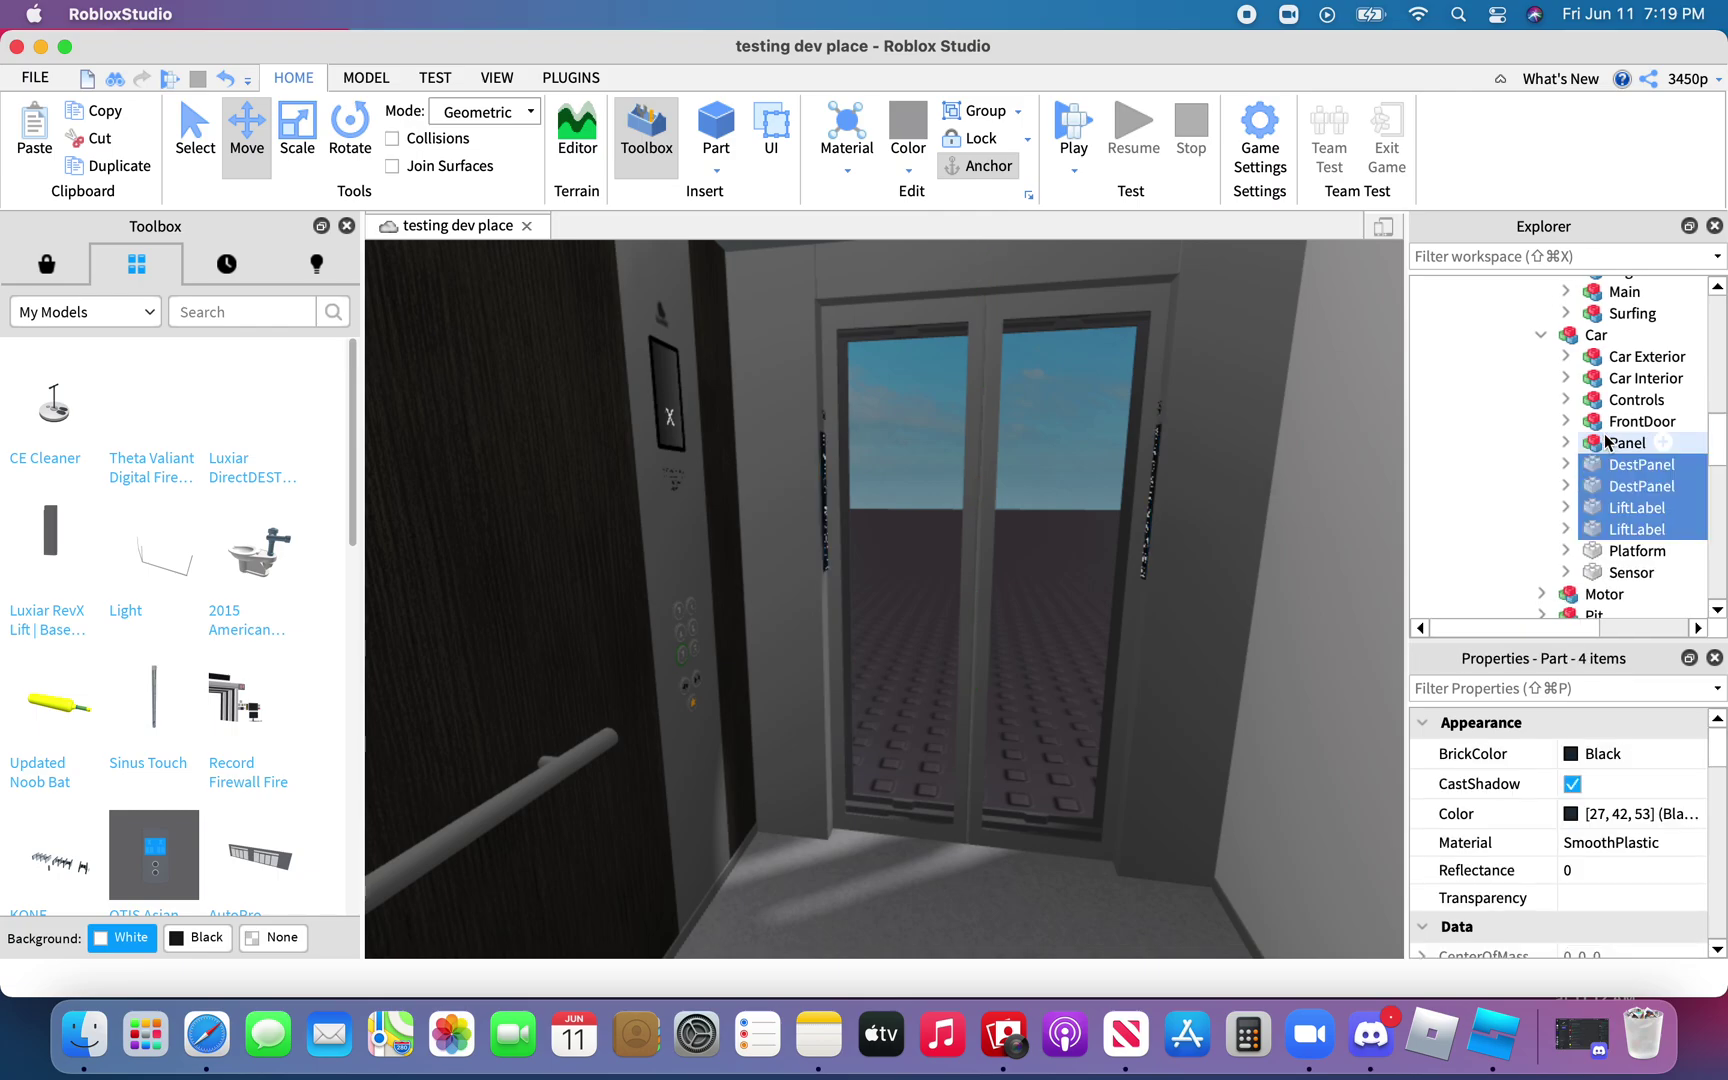
{"action": "key", "text": "Escape"}
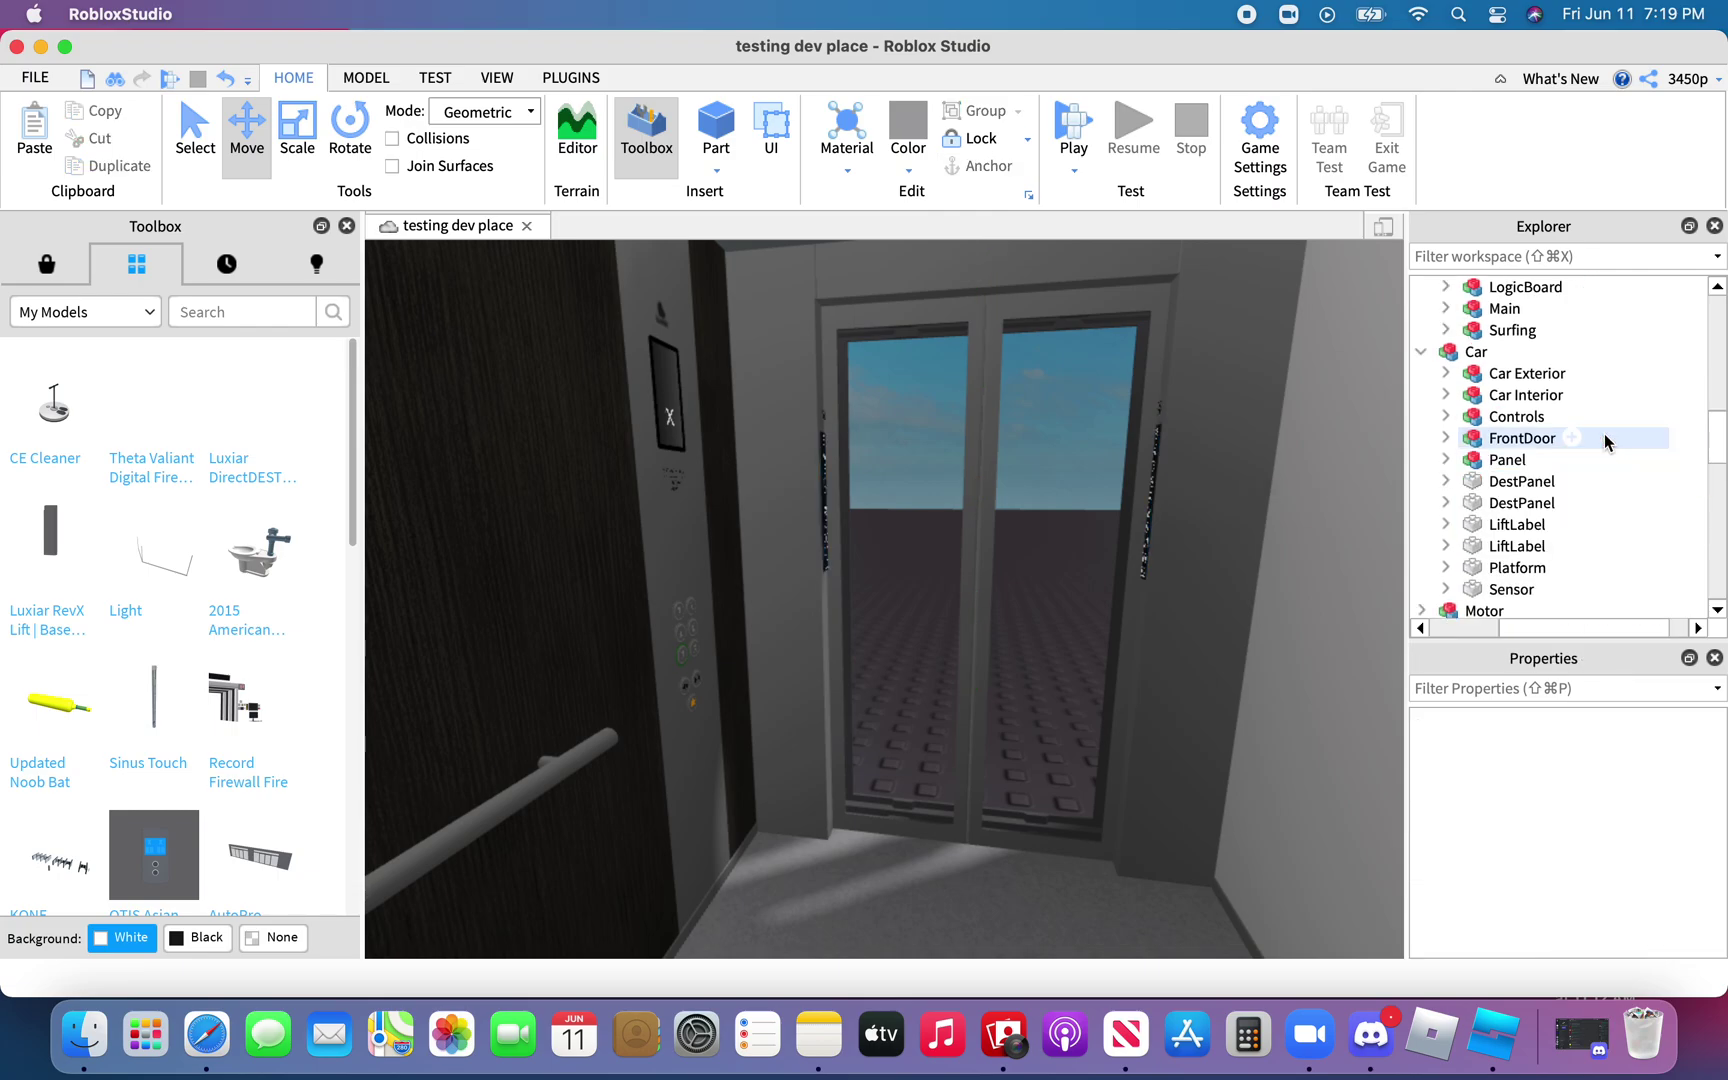
Delete every lantern model from Lanterns except A and B
{"action": "right_click_drag", "start_coordinate": [995, 454], "coordinate": [994, 453]}
{"action": "key", "text": "s"}
{"action": "key", "text": "w"}
{"action": "key", "text": "w"}
{"action": "key", "text": "s"}
{"action": "left_click", "coordinate": [994, 453]}
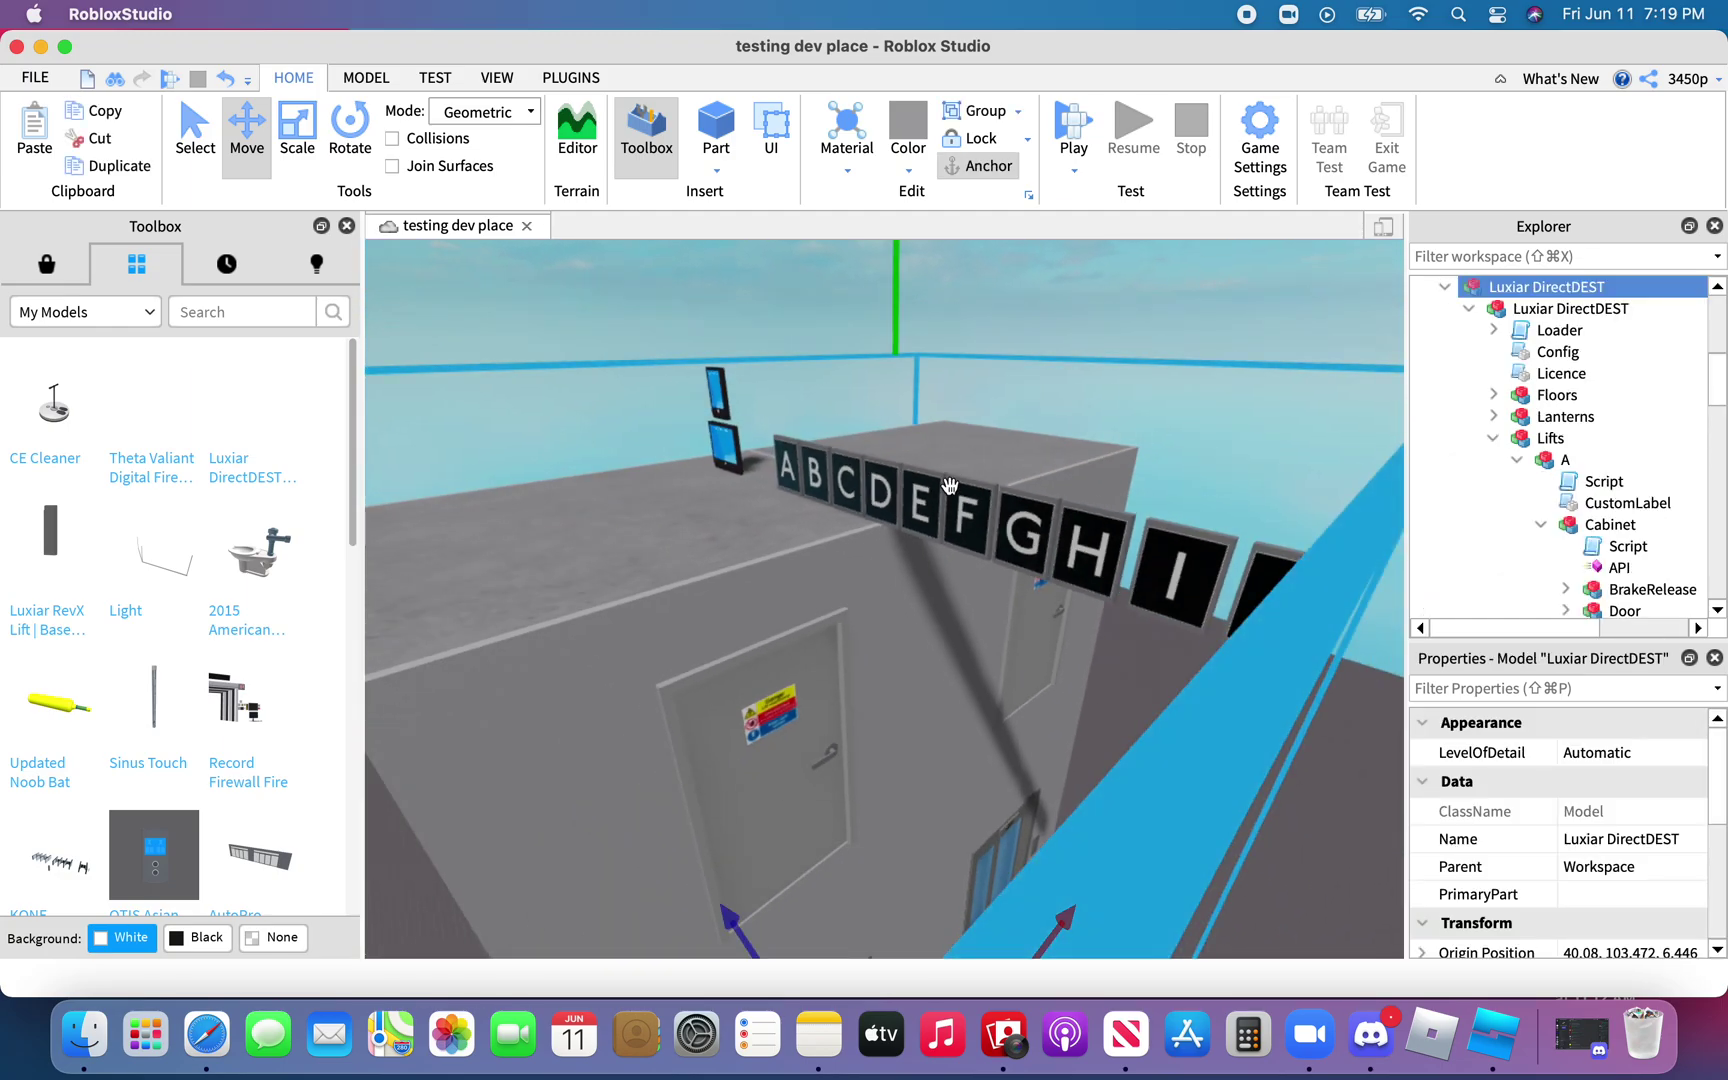
{"action": "left_click", "coordinate": [1492, 416]}
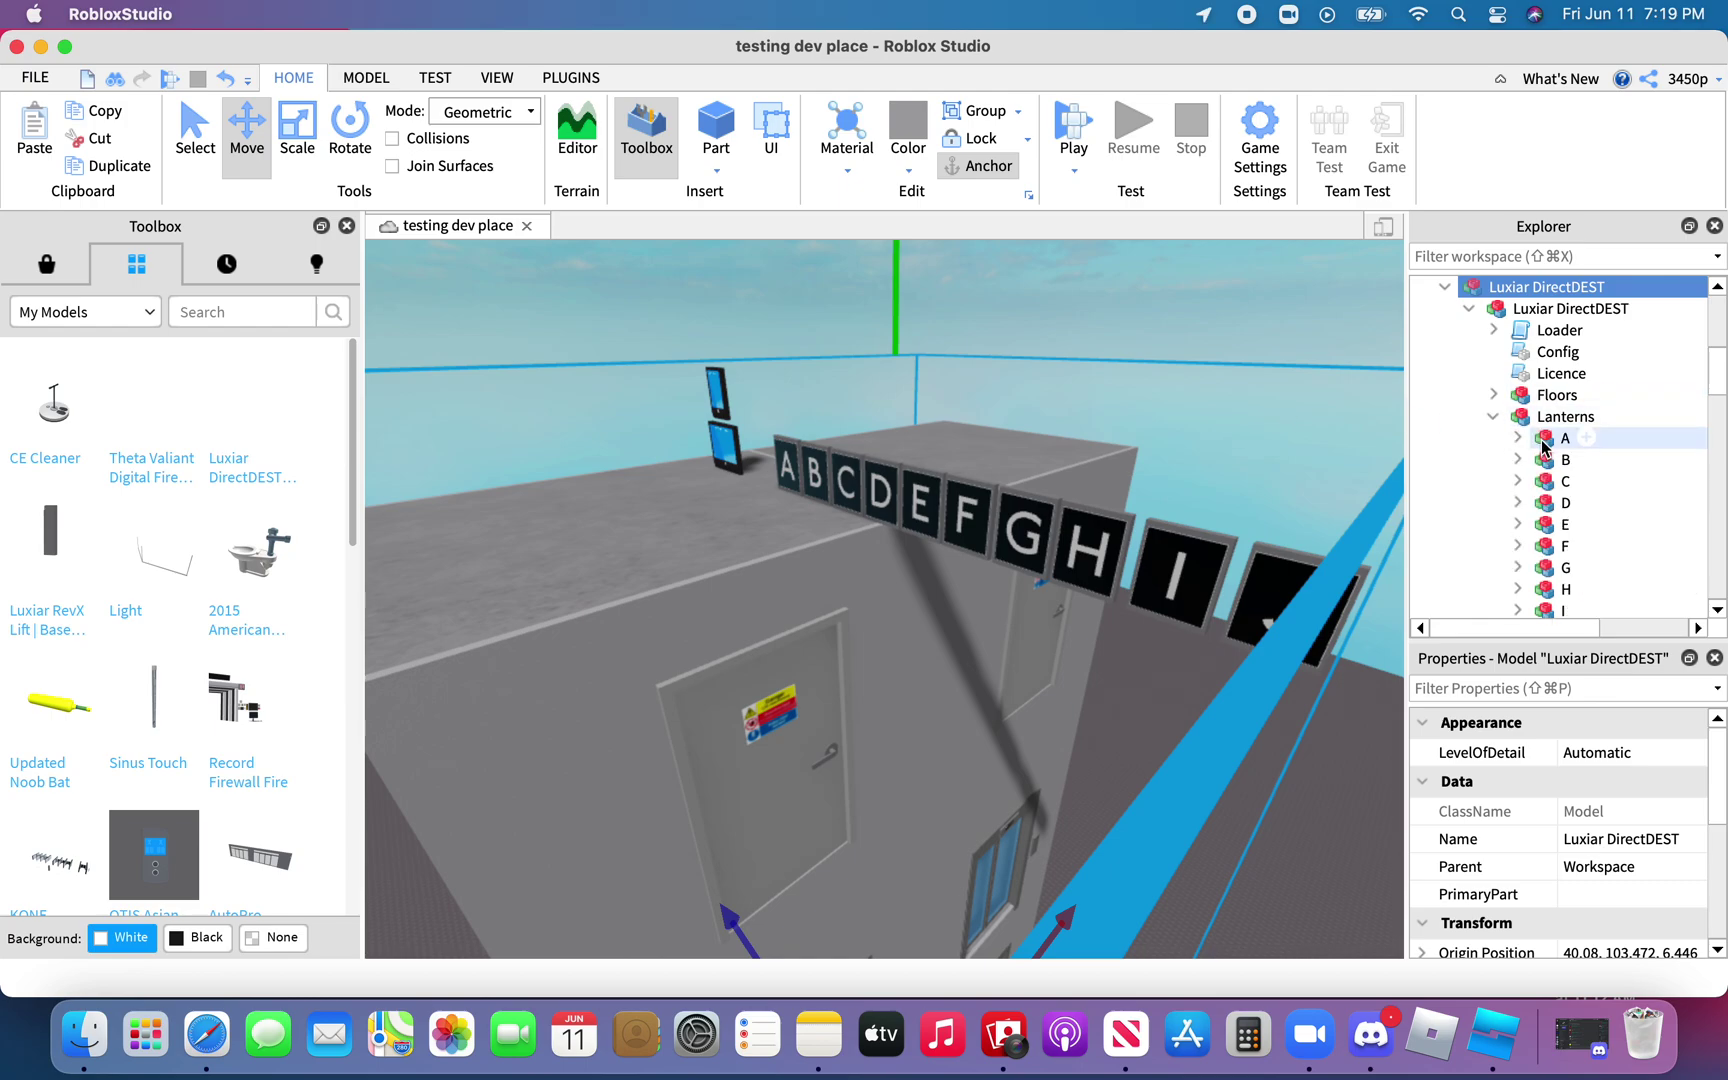
{"action": "left_click_drag", "start_coordinate": [1620, 478], "coordinate": [1617, 537]}
{"action": "key", "text": "Delete"}
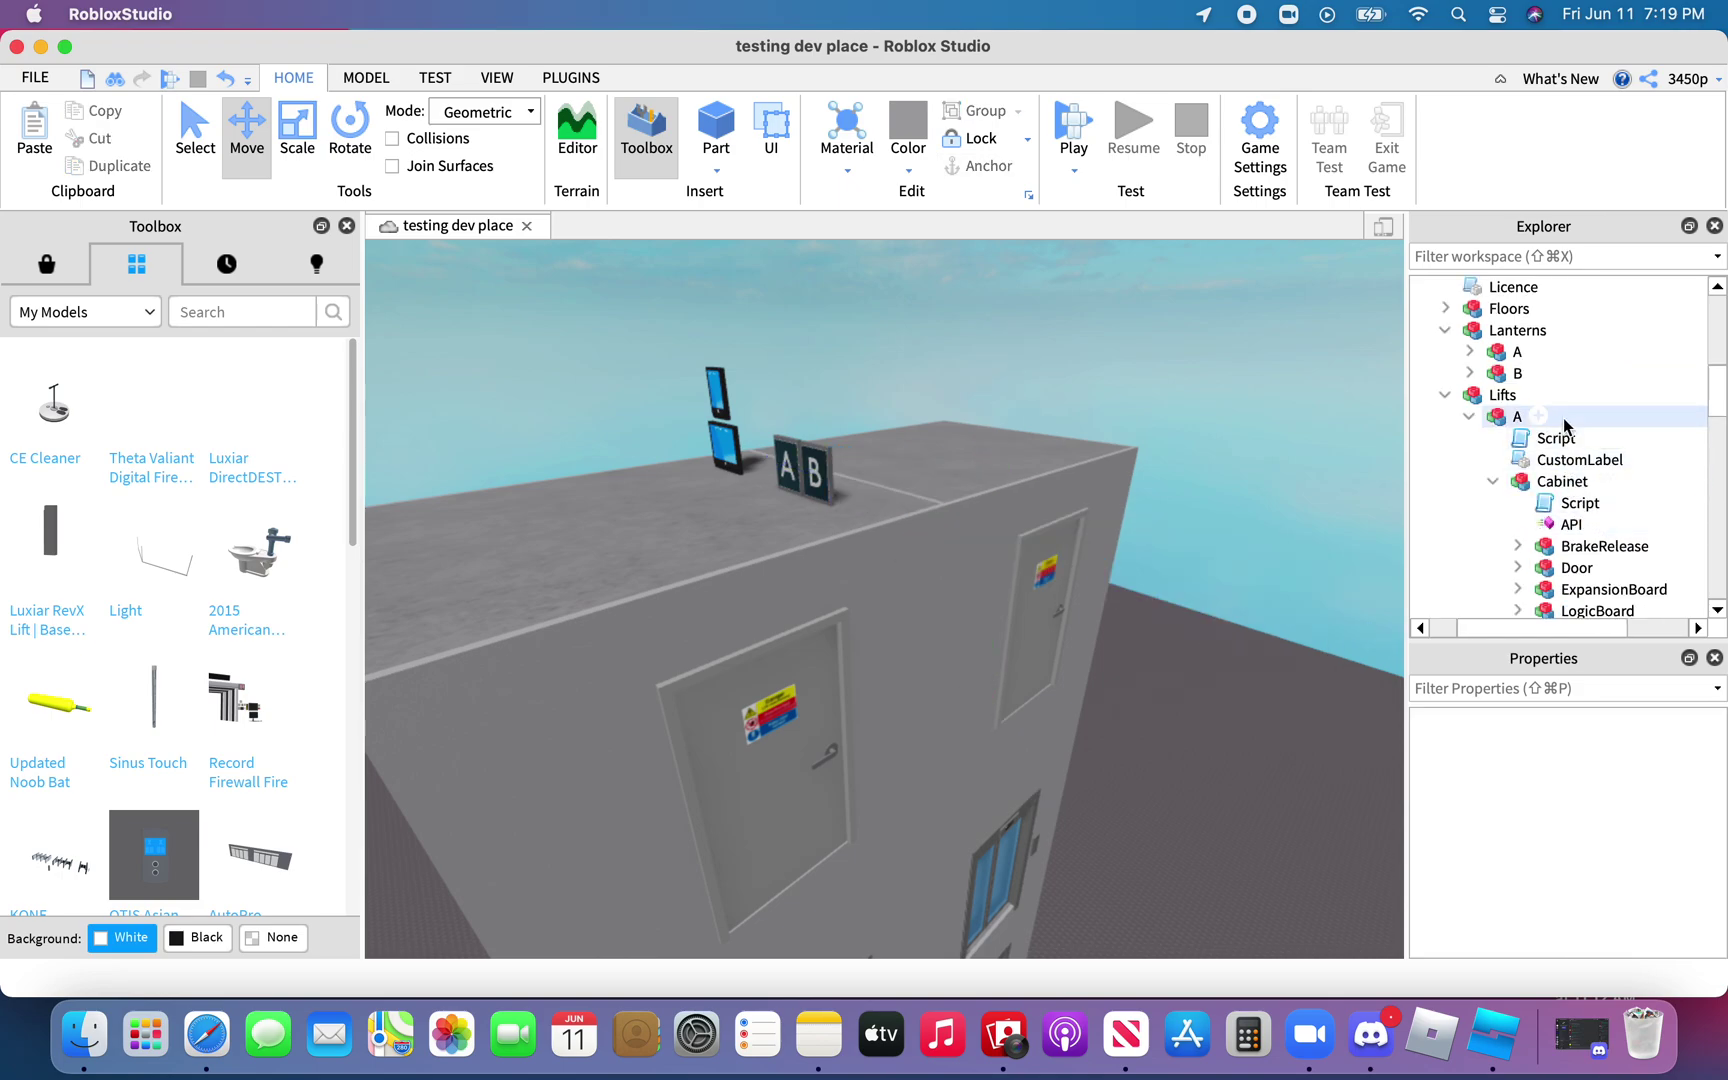
Rotate lantern A a quarter turn about its vertical axis so it is parallel to the building's front wall
{"action": "left_click", "coordinate": [1515, 352]}
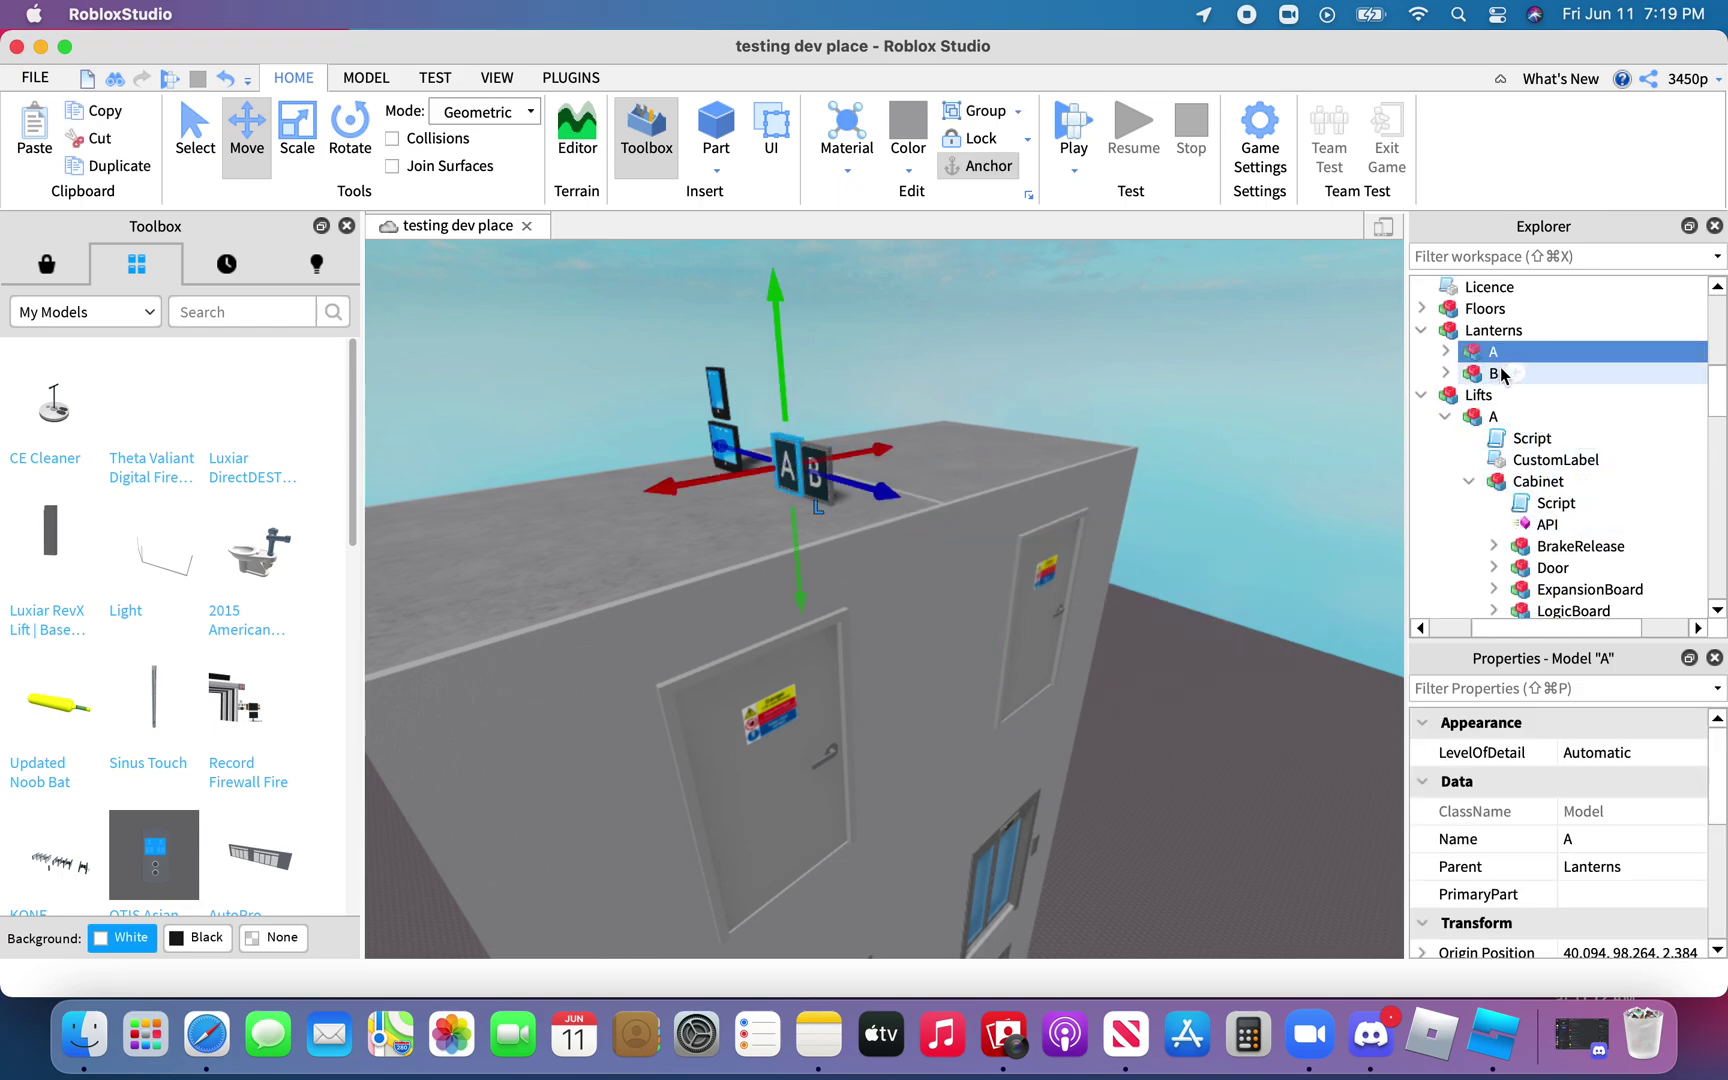
{"action": "left_click", "coordinate": [352, 132]}
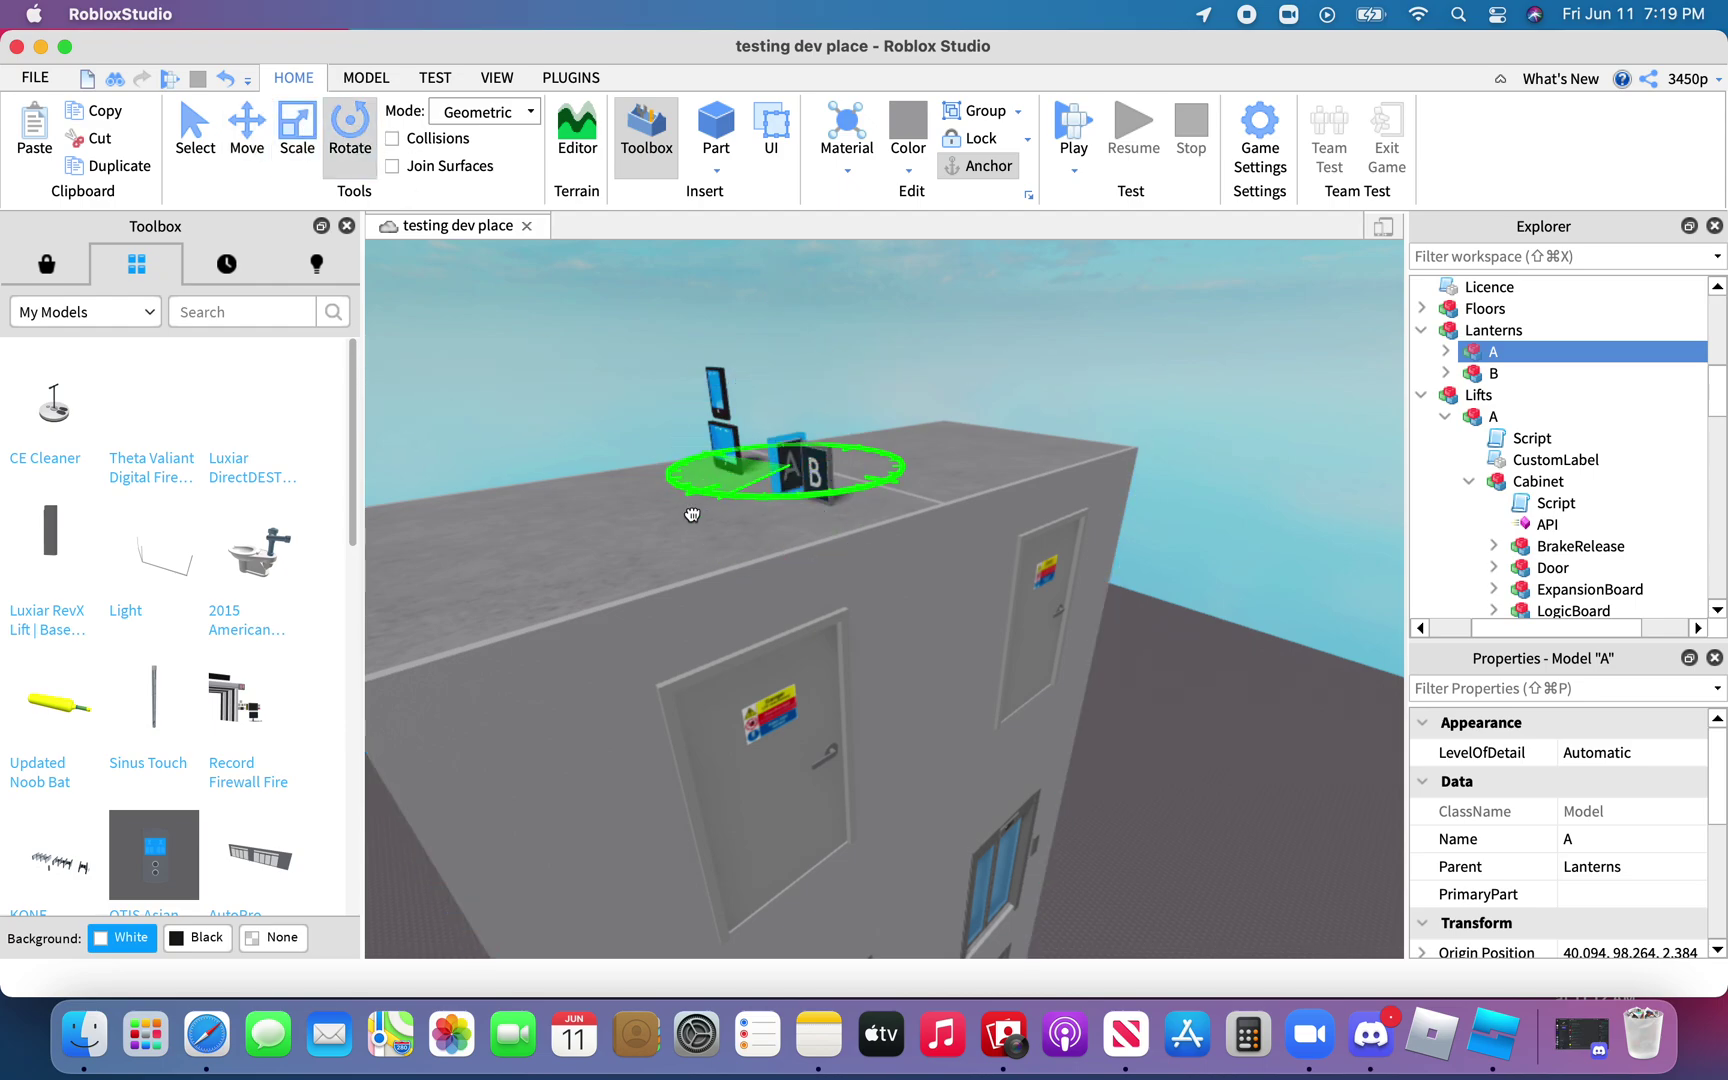
{"action": "left_click_drag", "start_coordinate": [683, 502], "coordinate": [679, 498]}
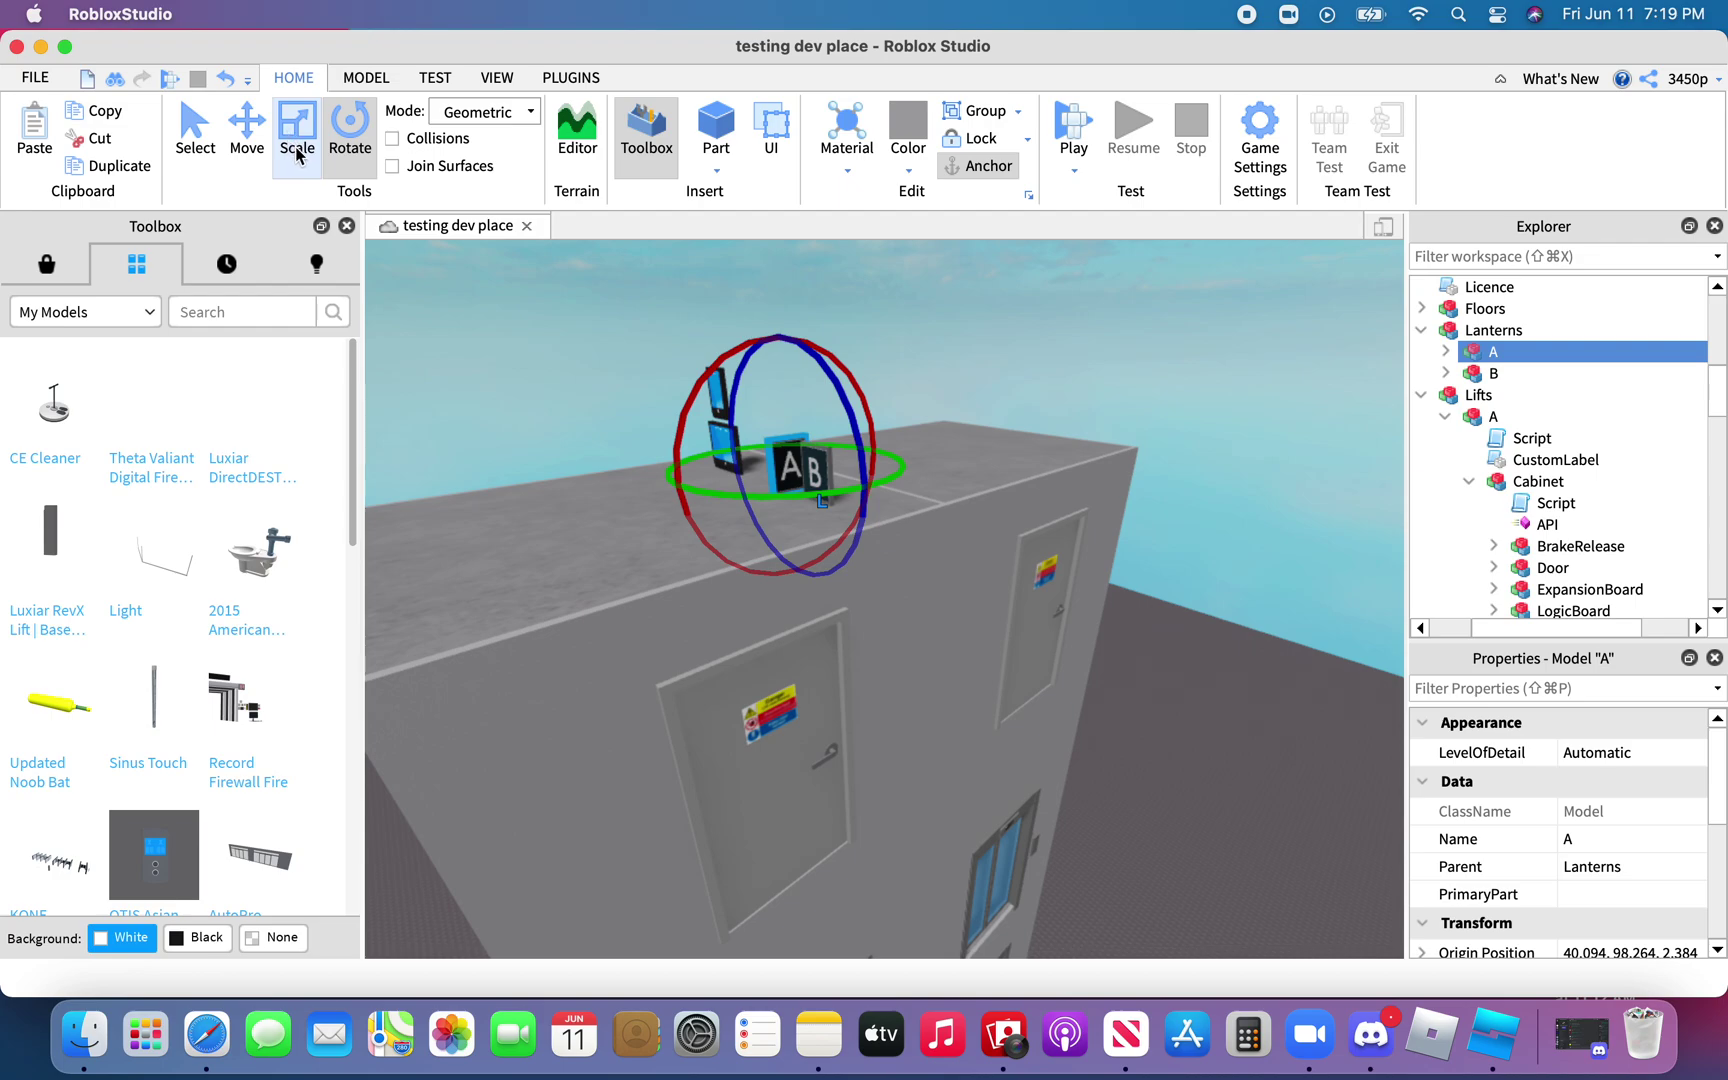
{"action": "left_click", "coordinate": [195, 130]}
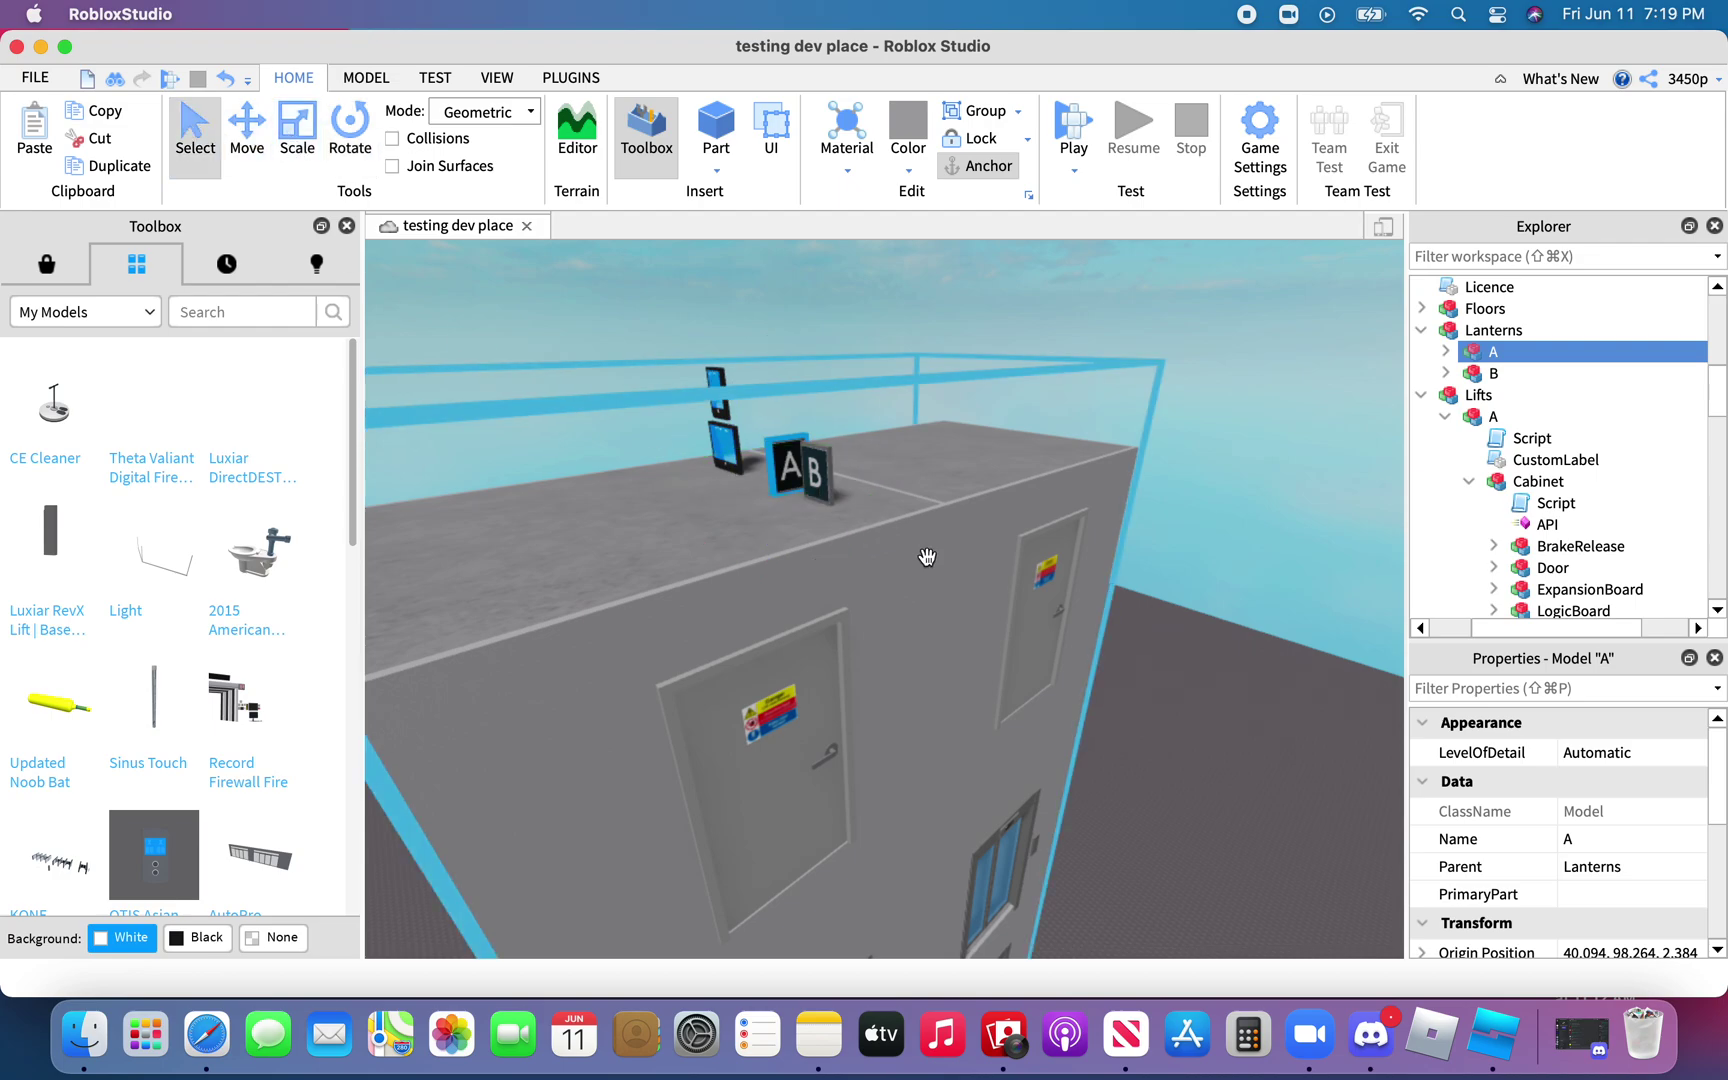
Change the parent of lantern A from Lanterns to Workspace
{"action": "left_click_drag", "start_coordinate": [791, 460], "coordinate": [763, 955]}
{"action": "left_click_drag", "start_coordinate": [600, 623], "coordinate": [570, 618]}
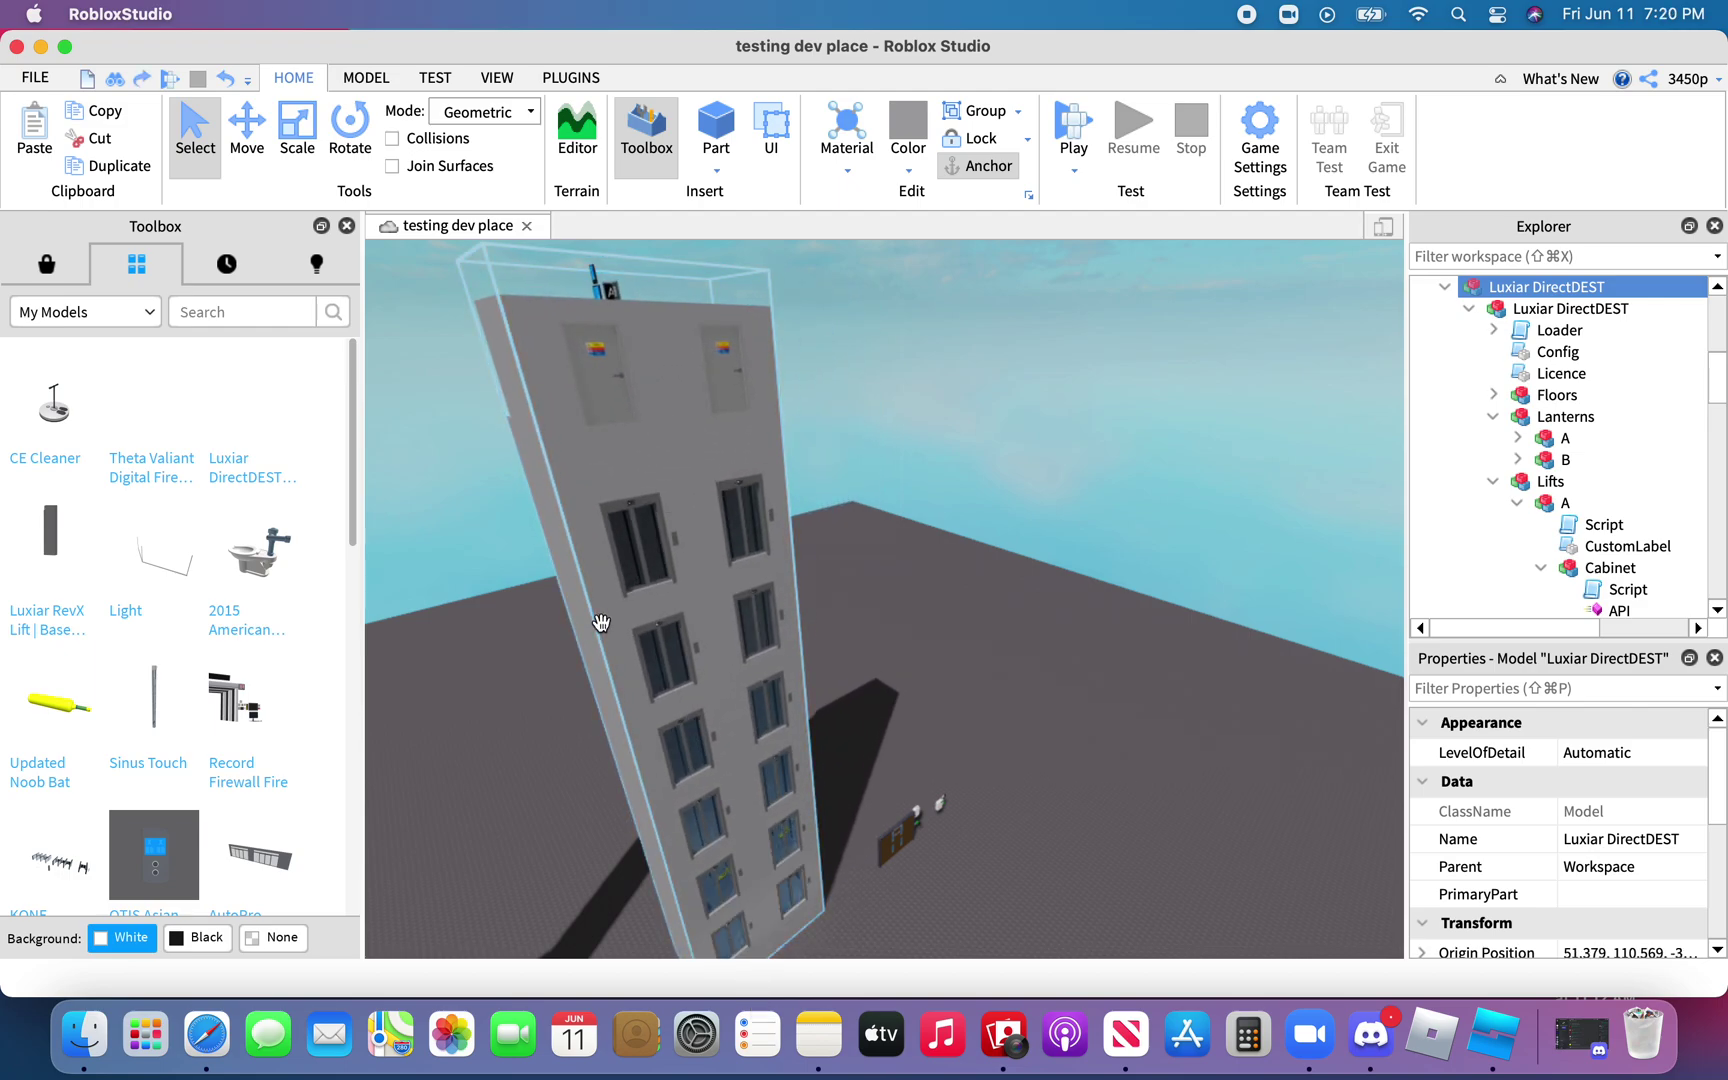
{"action": "left_click", "coordinate": [1556, 503]}
{"action": "left_click", "coordinate": [1480, 440]}
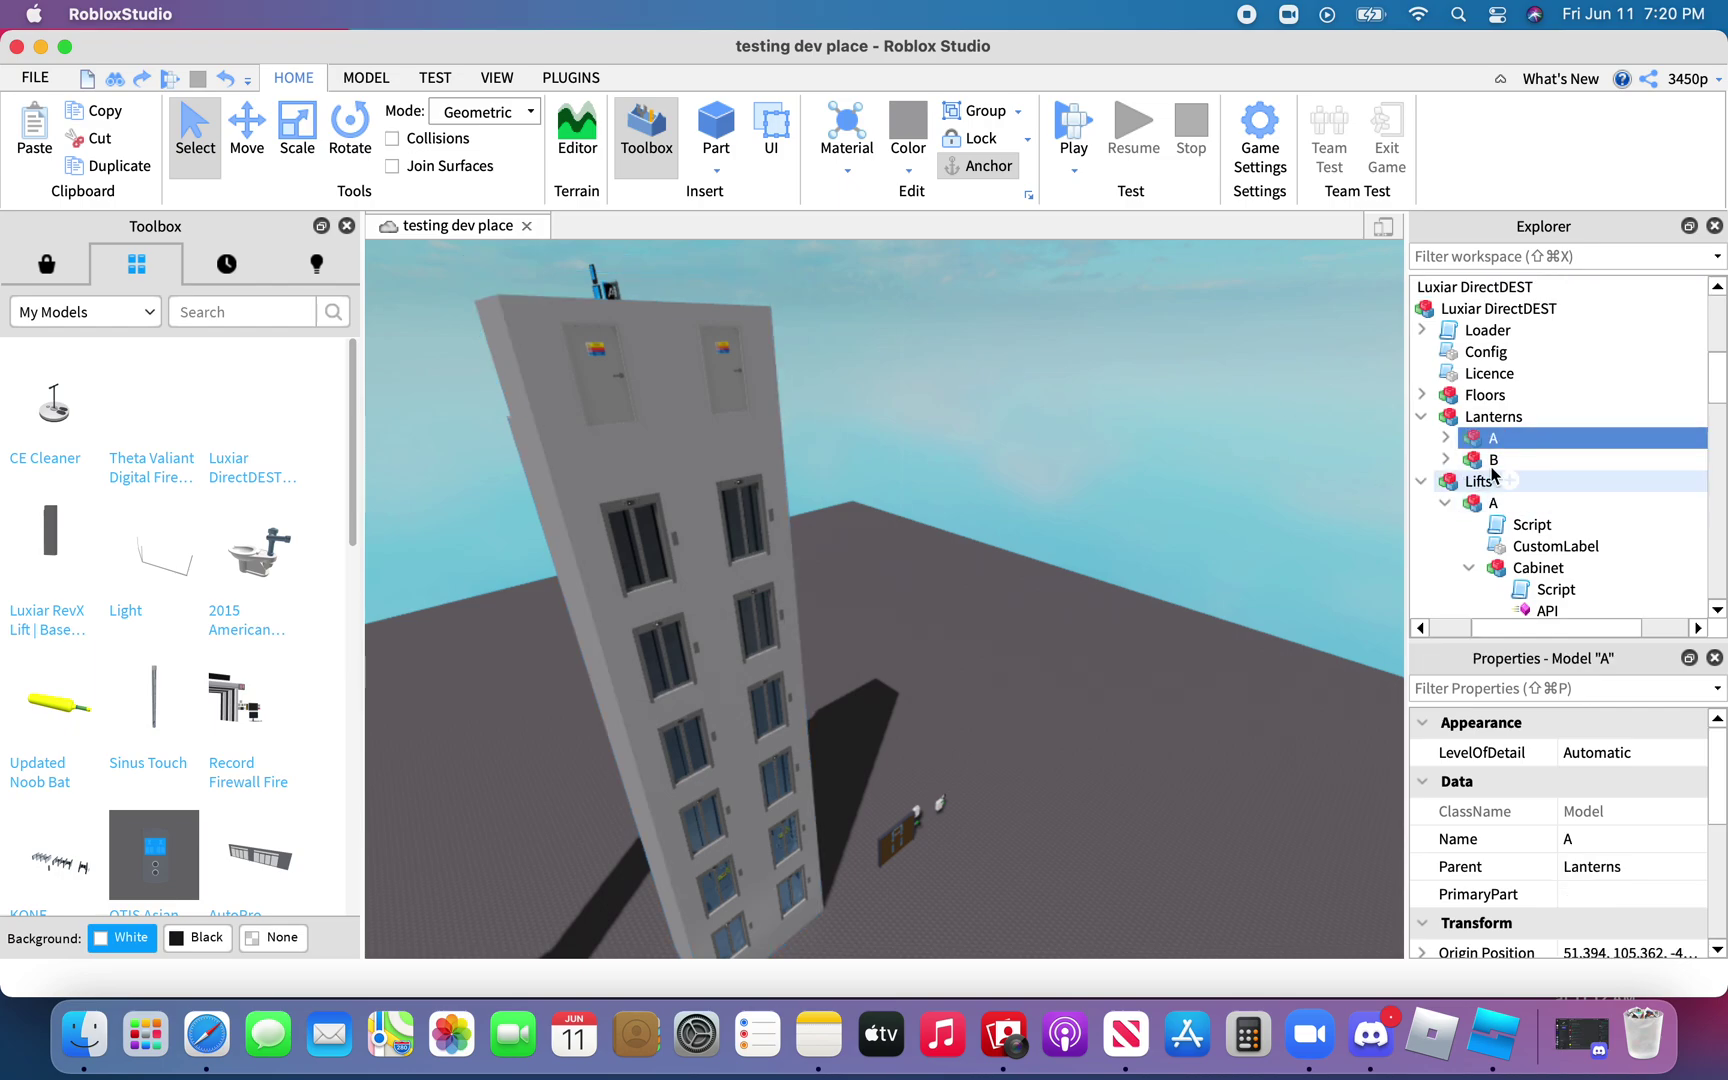
{"action": "scroll", "coordinate": [1488, 447], "scroll_direction": "down", "scroll_amount": 1}
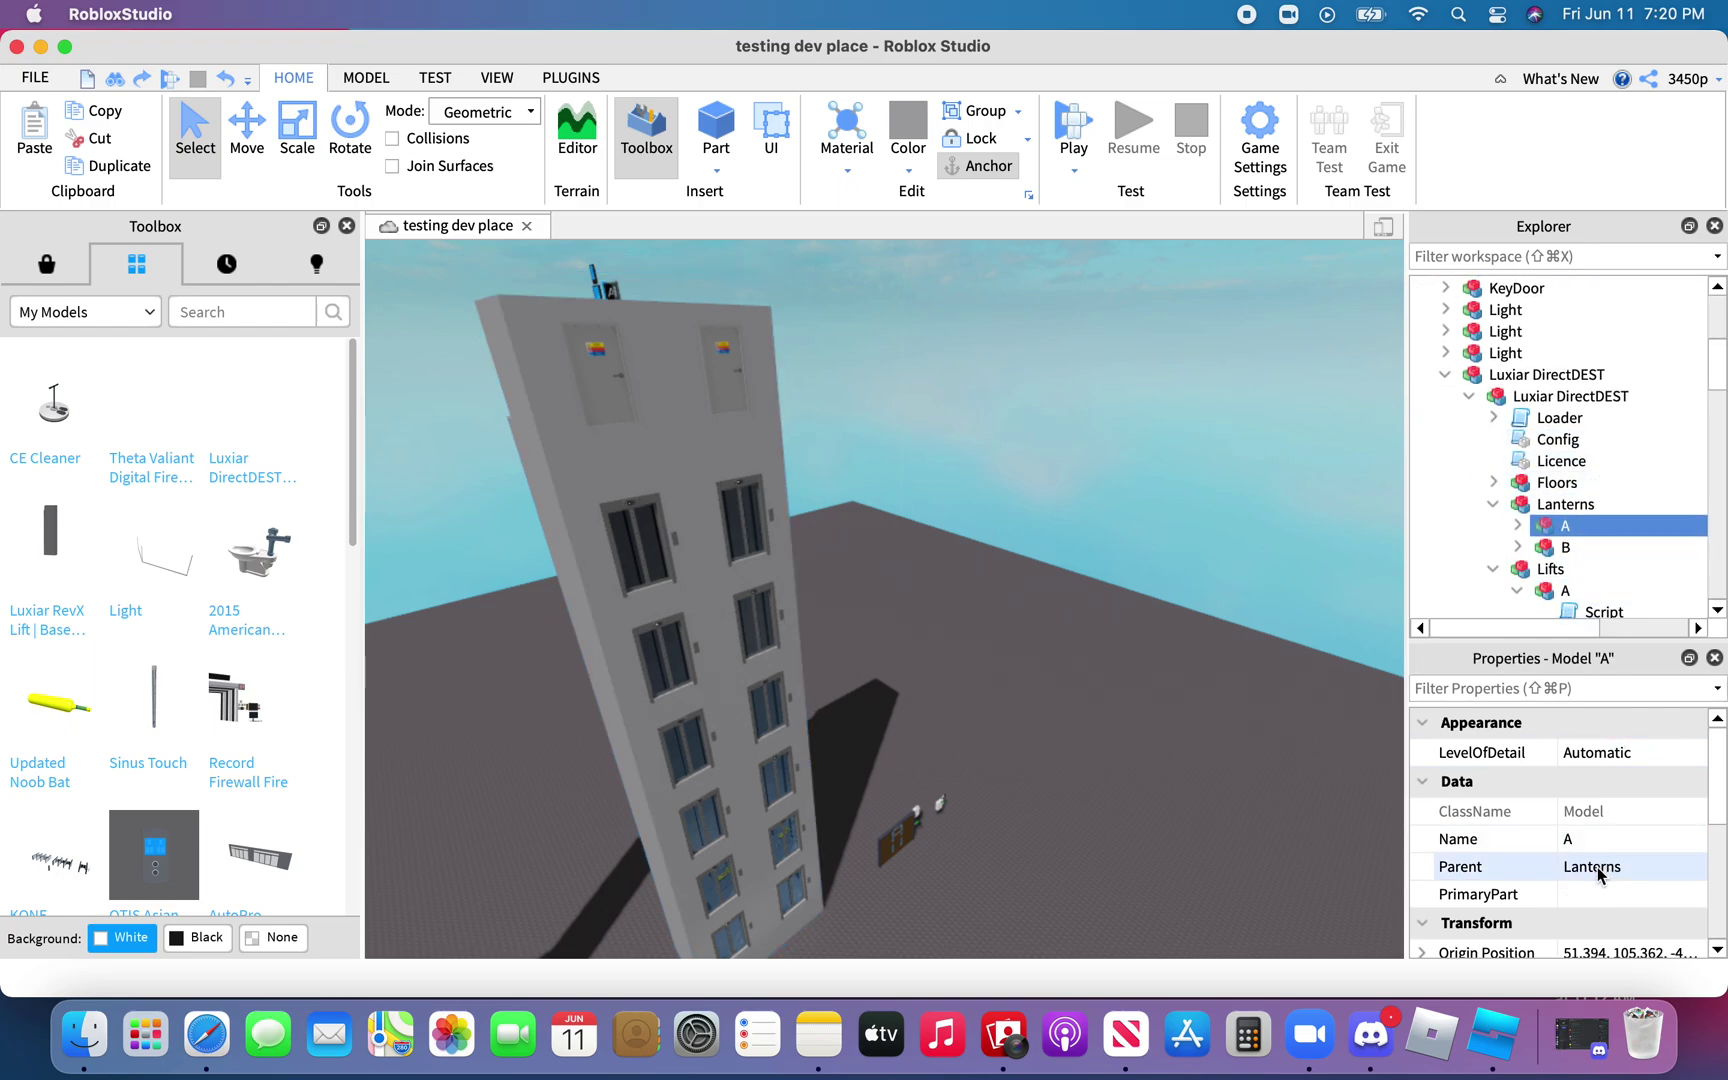
{"action": "scroll", "coordinate": [1597, 868], "scroll_direction": "down", "scroll_amount": 3}
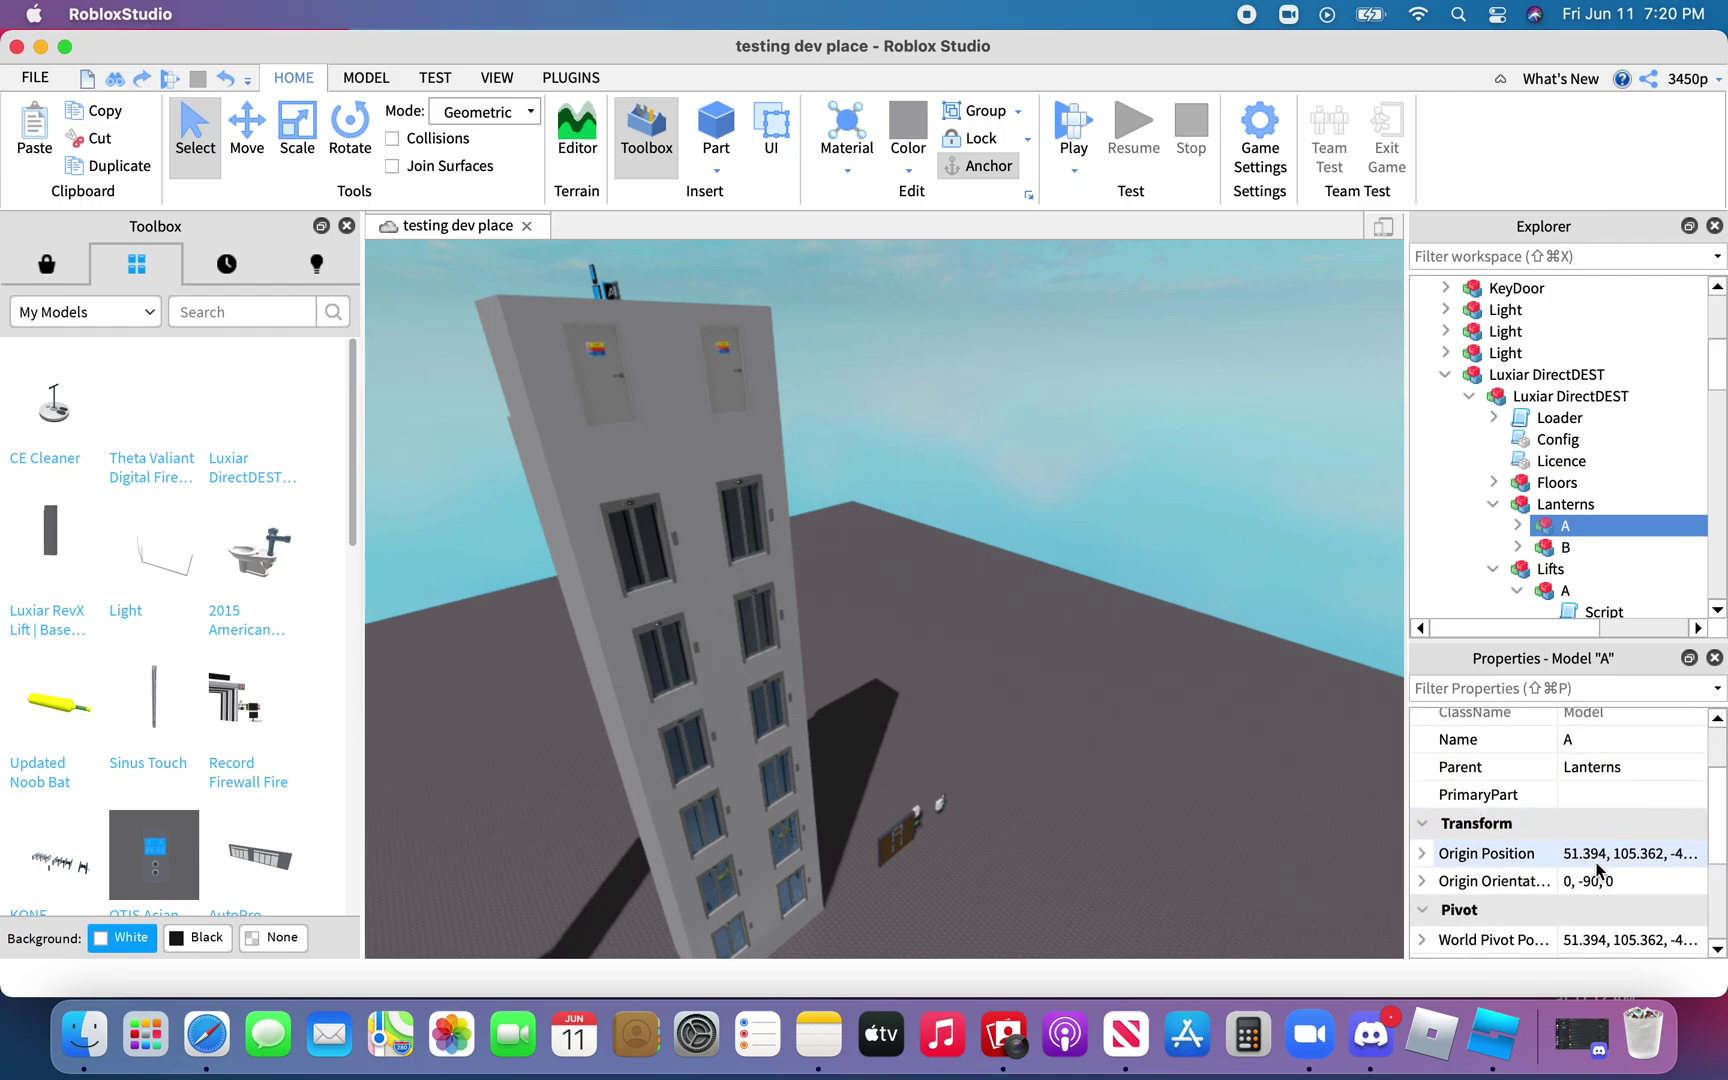
{"action": "left_click", "coordinate": [1589, 777]}
{"action": "scroll", "coordinate": [1558, 436], "scroll_direction": "up", "scroll_amount": 5}
{"action": "left_click", "coordinate": [1480, 287]}
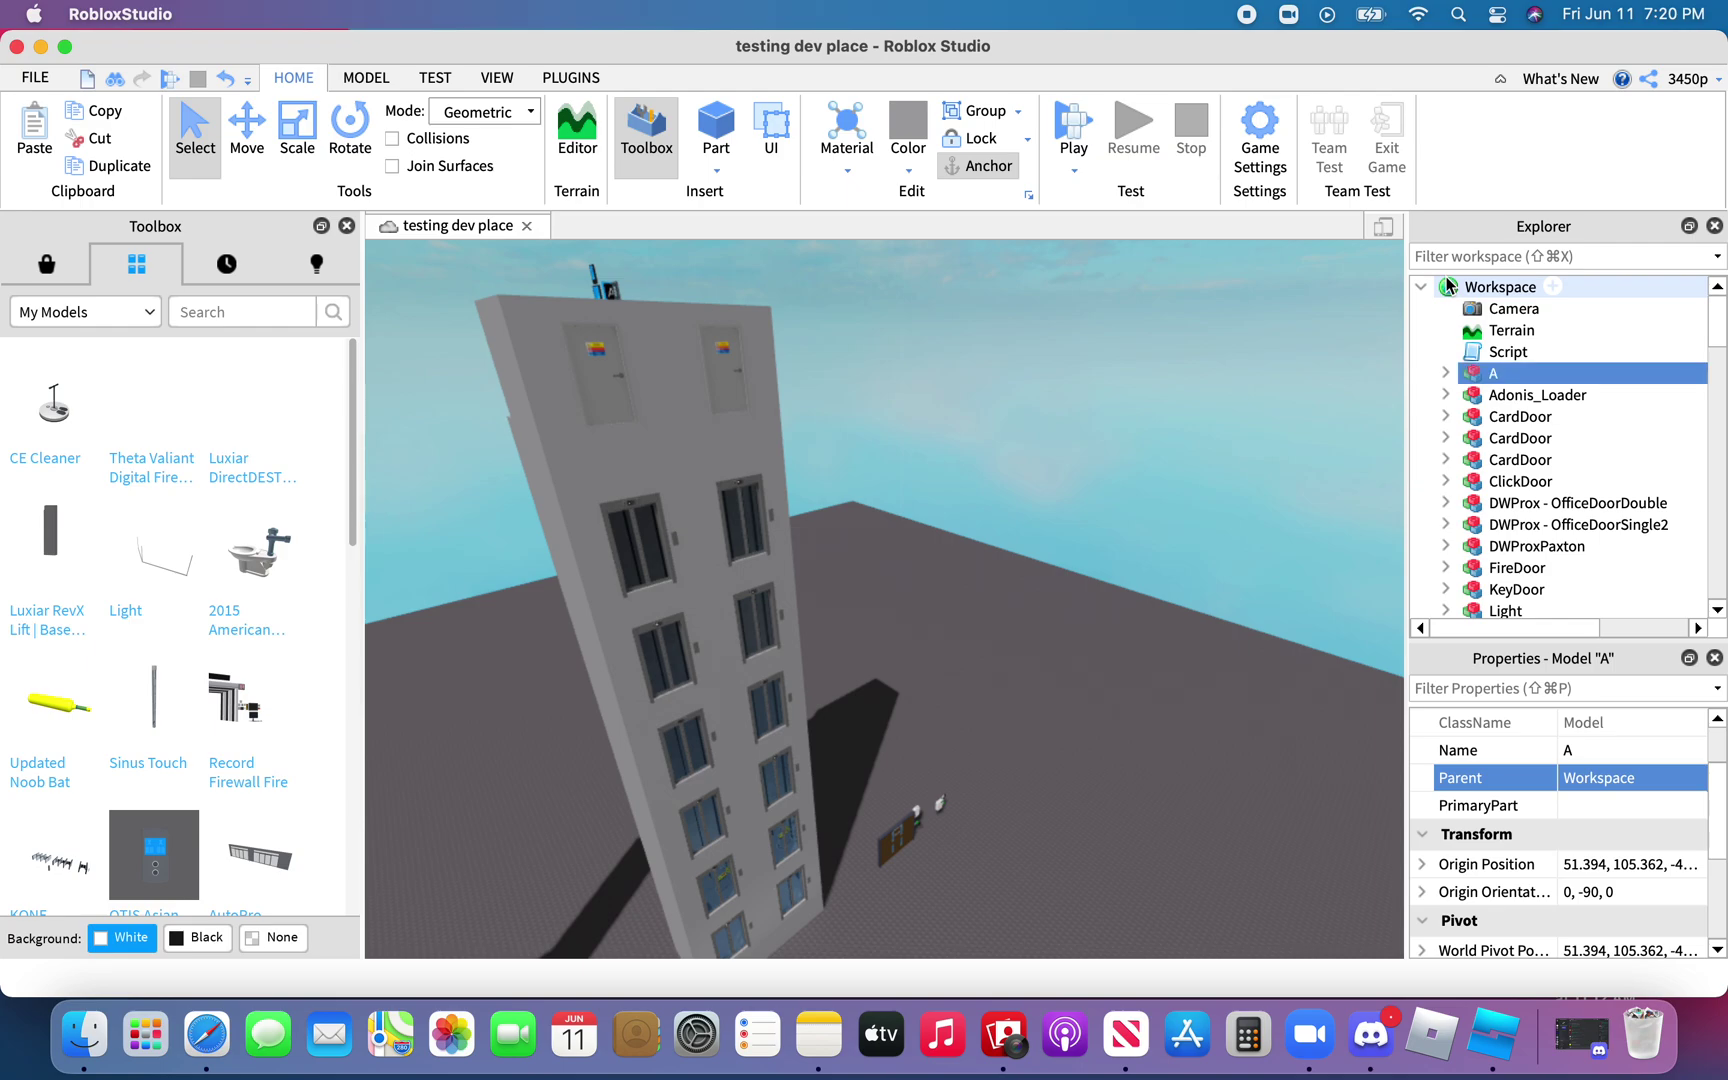
Move lantern A onto the front wall above lift A's lowest landing doors, at about X 47.709, Y 19.076
{"action": "left_click", "coordinate": [247, 125]}
{"action": "left_click_drag", "start_coordinate": [636, 400], "coordinate": [718, 805]}
{"action": "right_click_drag", "start_coordinate": [884, 592], "coordinate": [884, 586]}
{"action": "key", "text": "w"}
{"action": "left_click", "coordinate": [215, 152]}
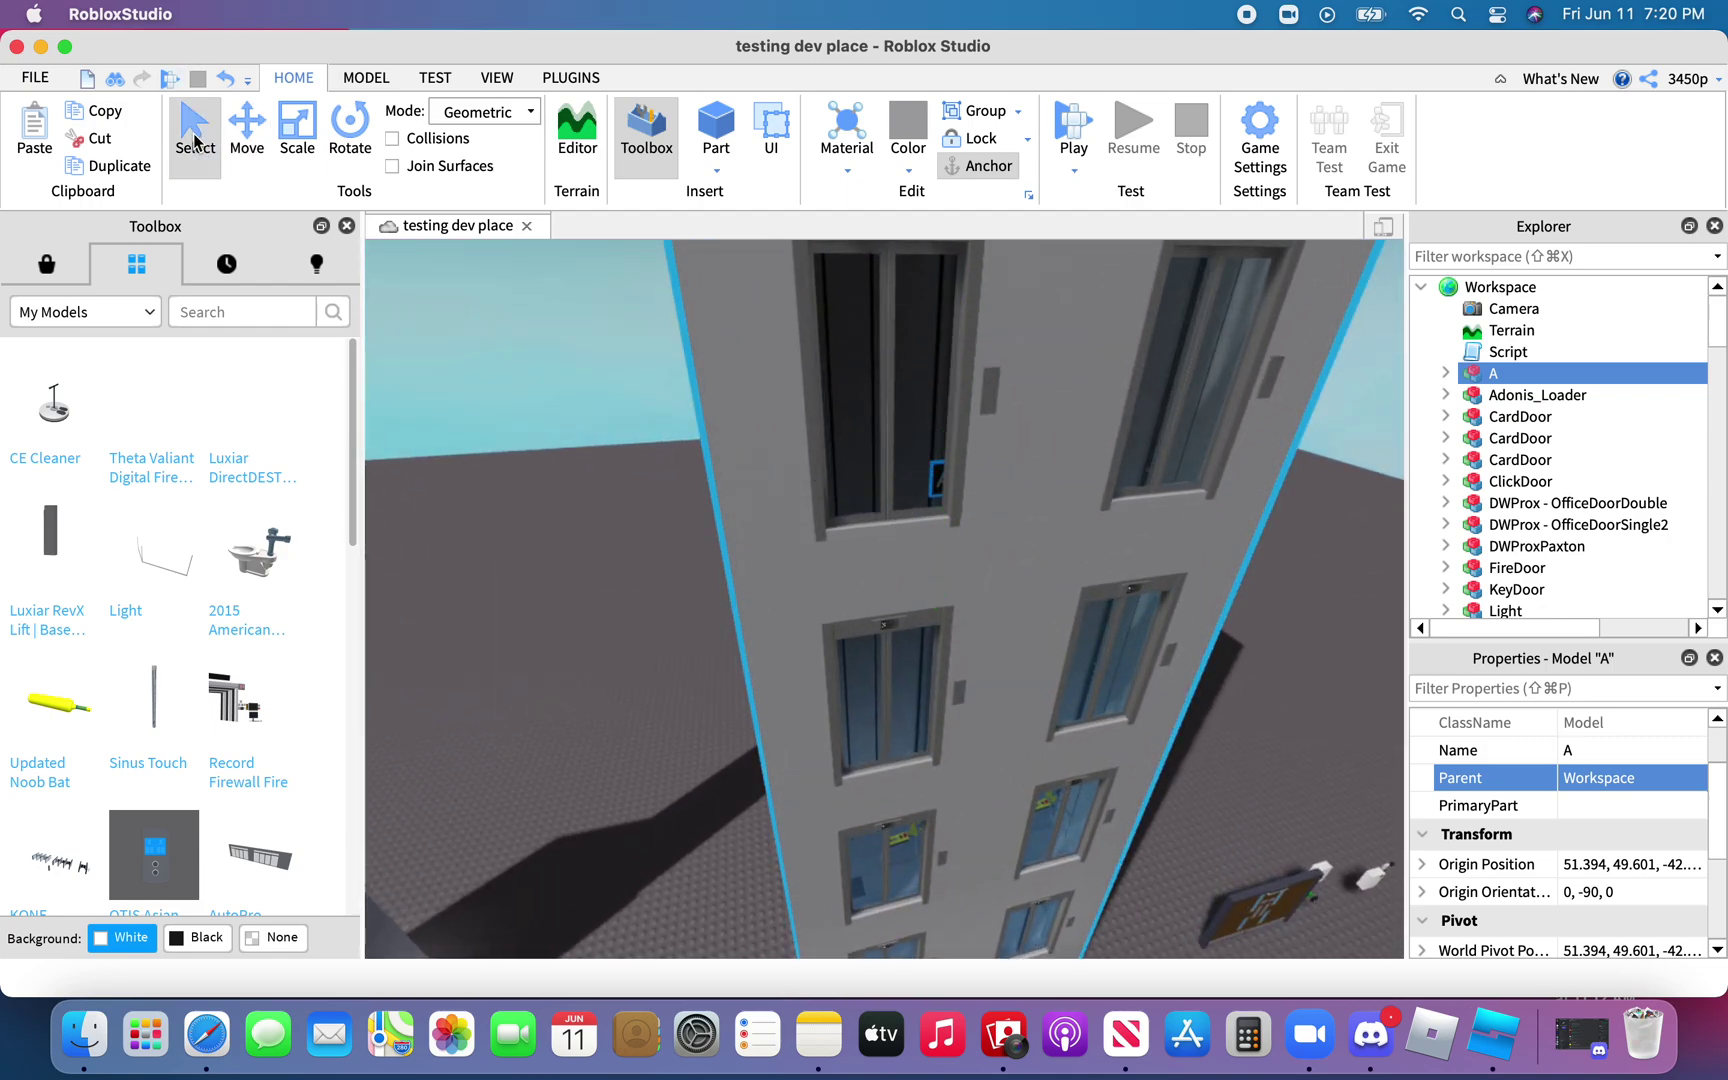
{"action": "right_click_drag", "start_coordinate": [968, 660], "coordinate": [967, 659]}
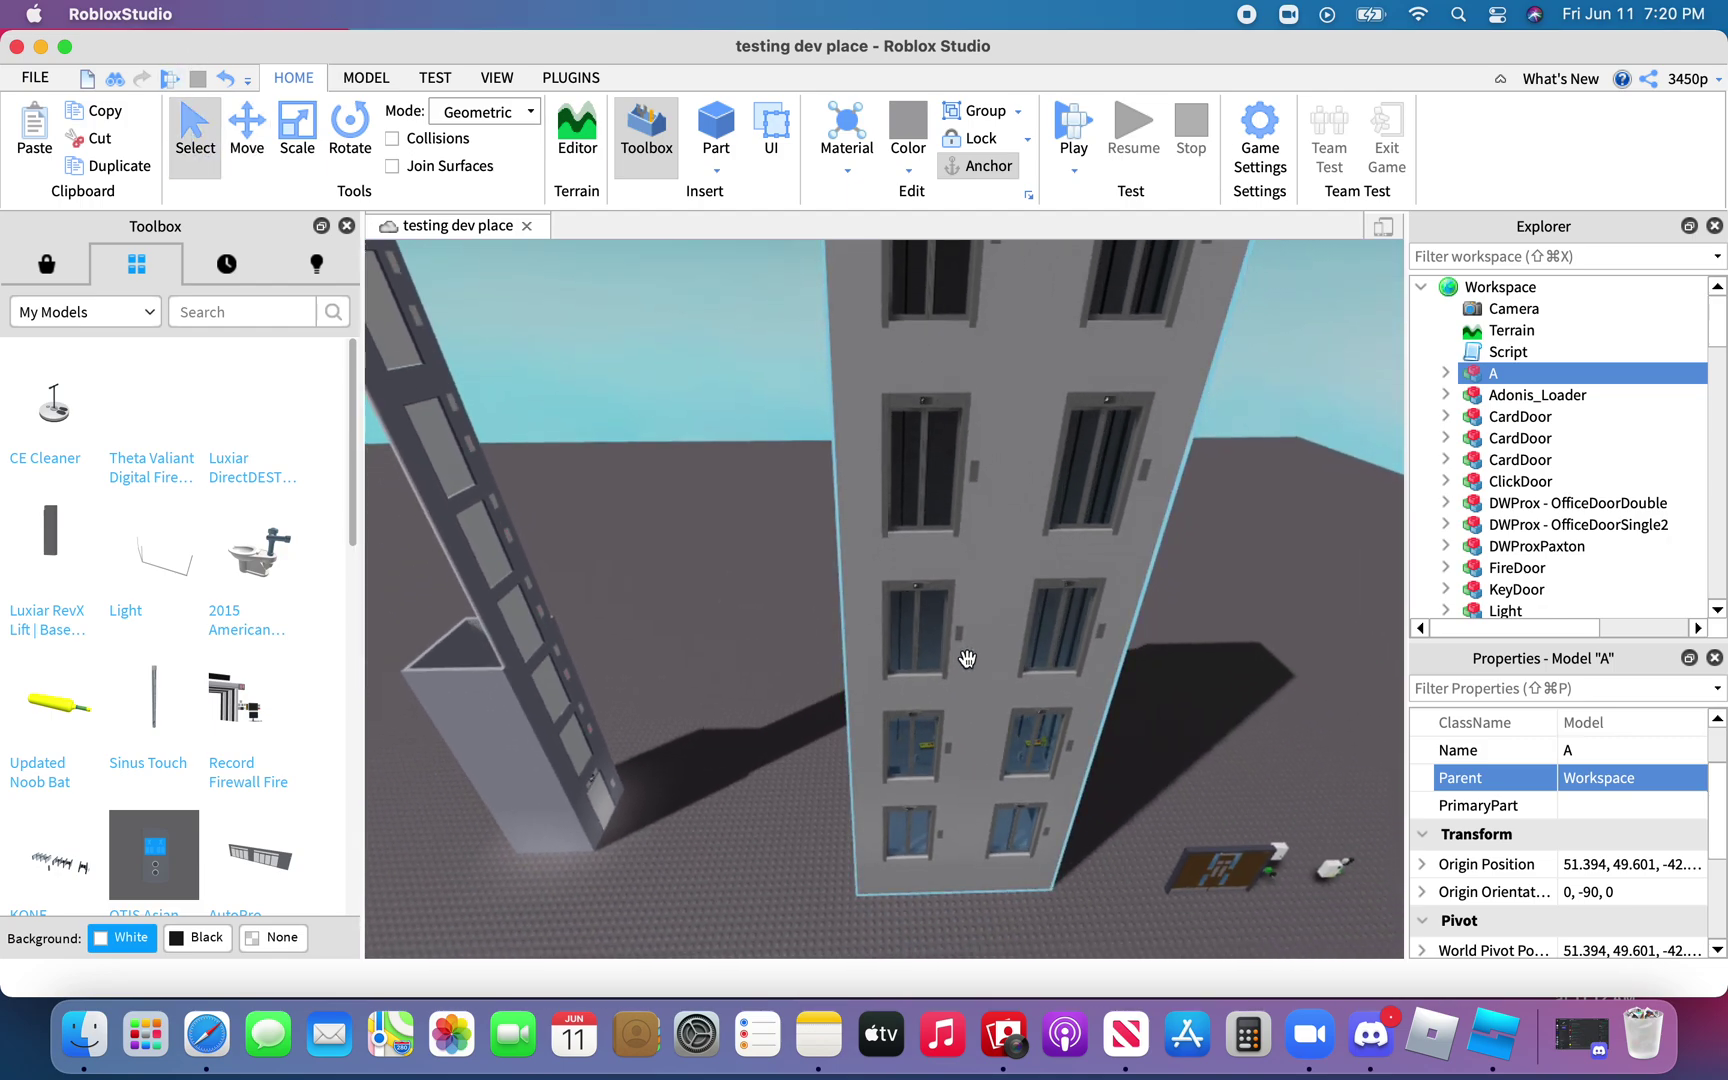
{"action": "key", "text": "super+2"}
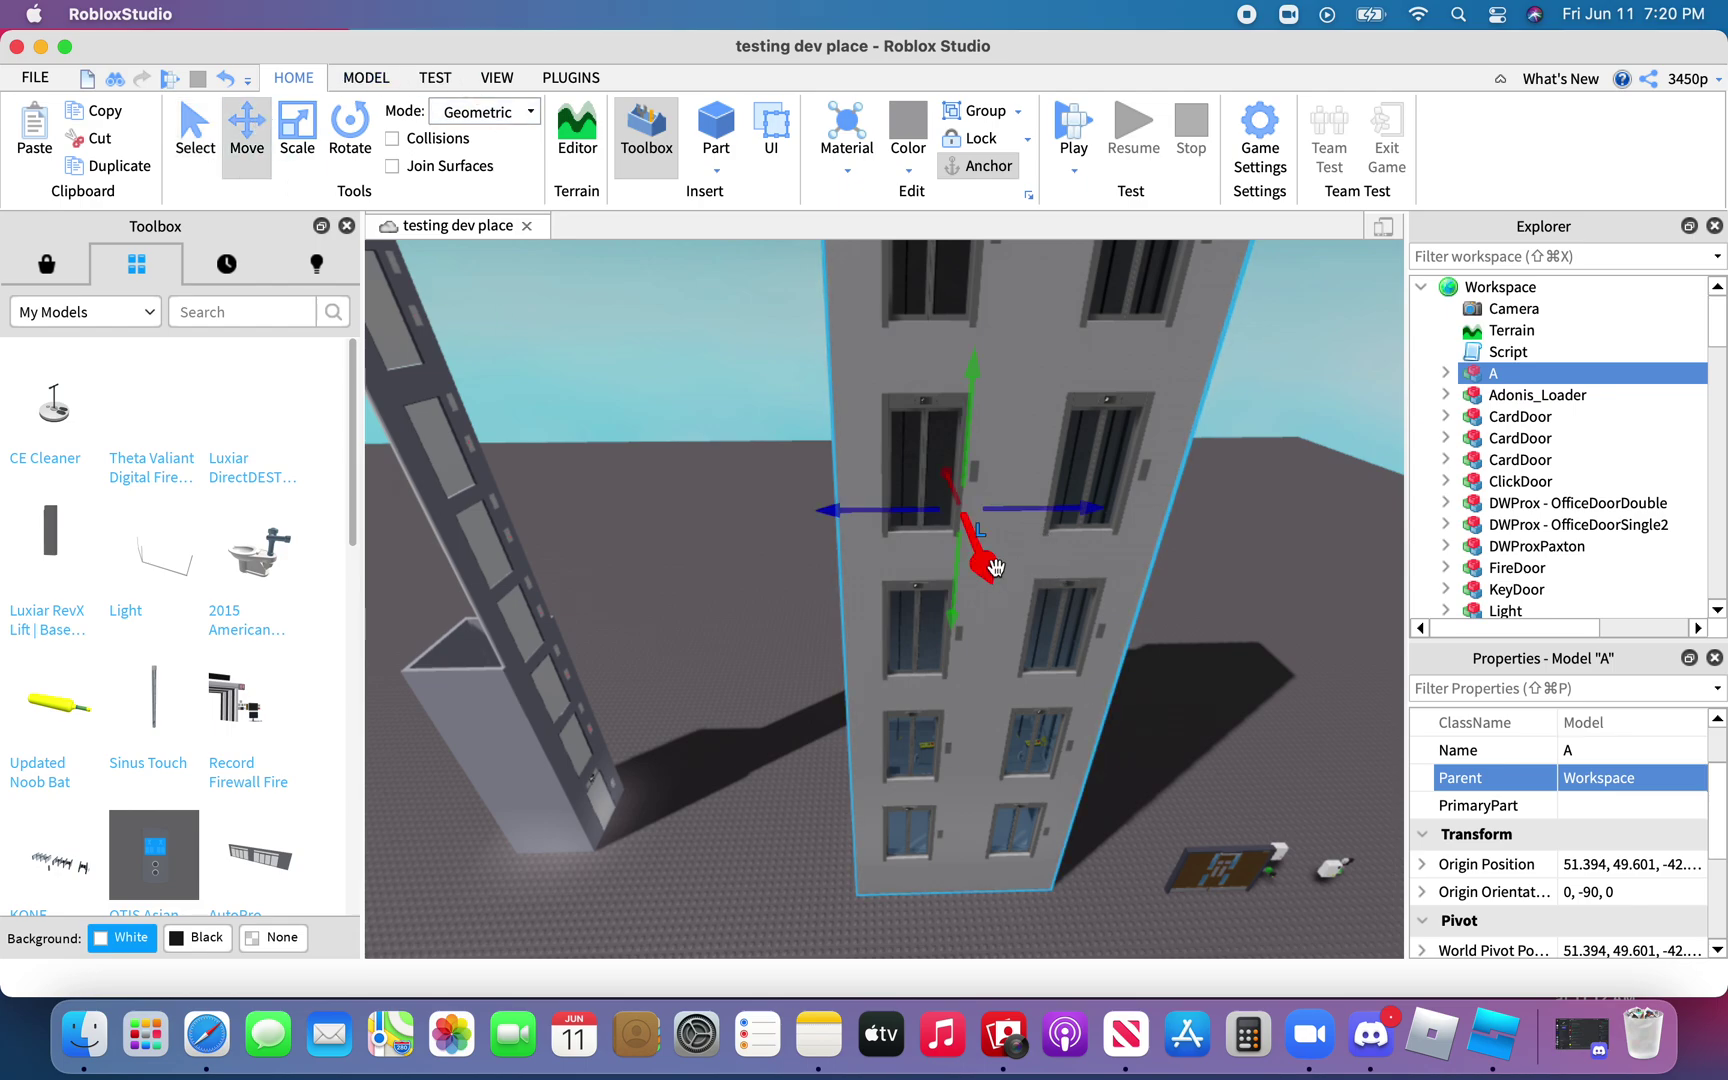
{"action": "left_click_drag", "start_coordinate": [987, 568], "coordinate": [1007, 663]}
{"action": "left_click", "coordinate": [196, 147]}
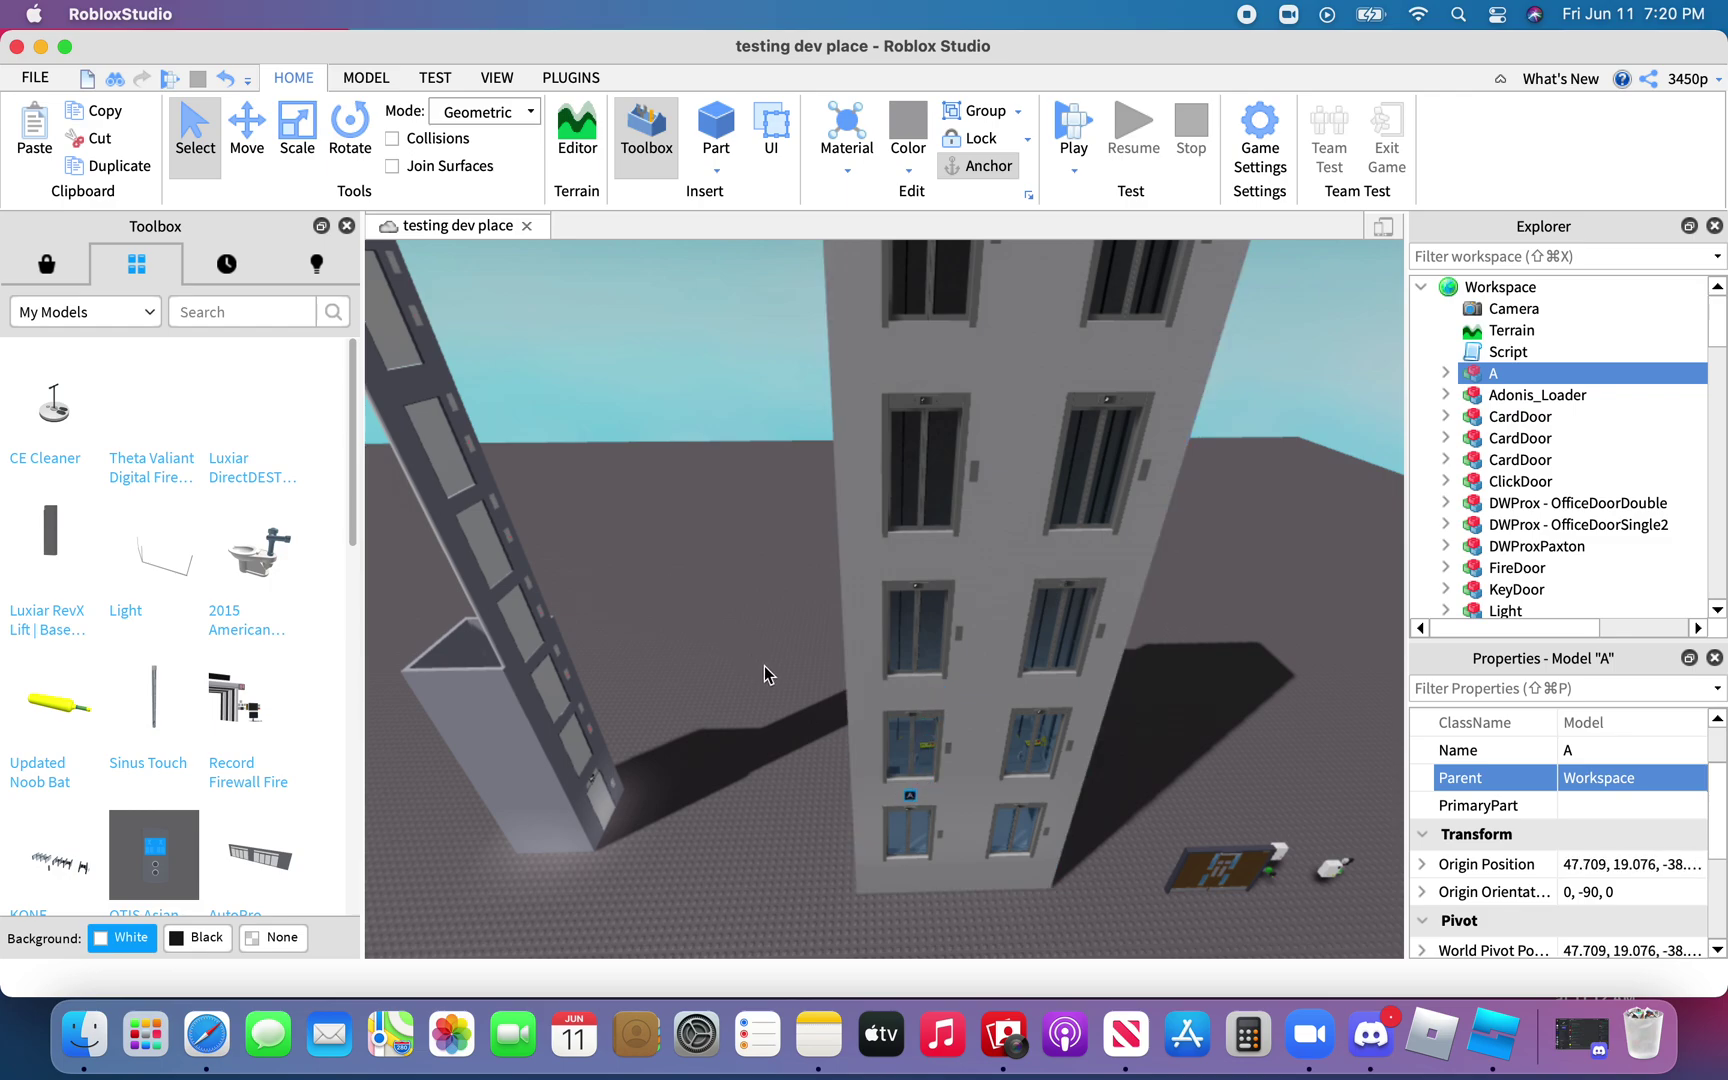
Set the parent of lantern A back to Lanterns
{"action": "left_click", "coordinate": [1624, 782]}
{"action": "scroll", "coordinate": [1540, 500], "scroll_direction": "down", "scroll_amount": 10}
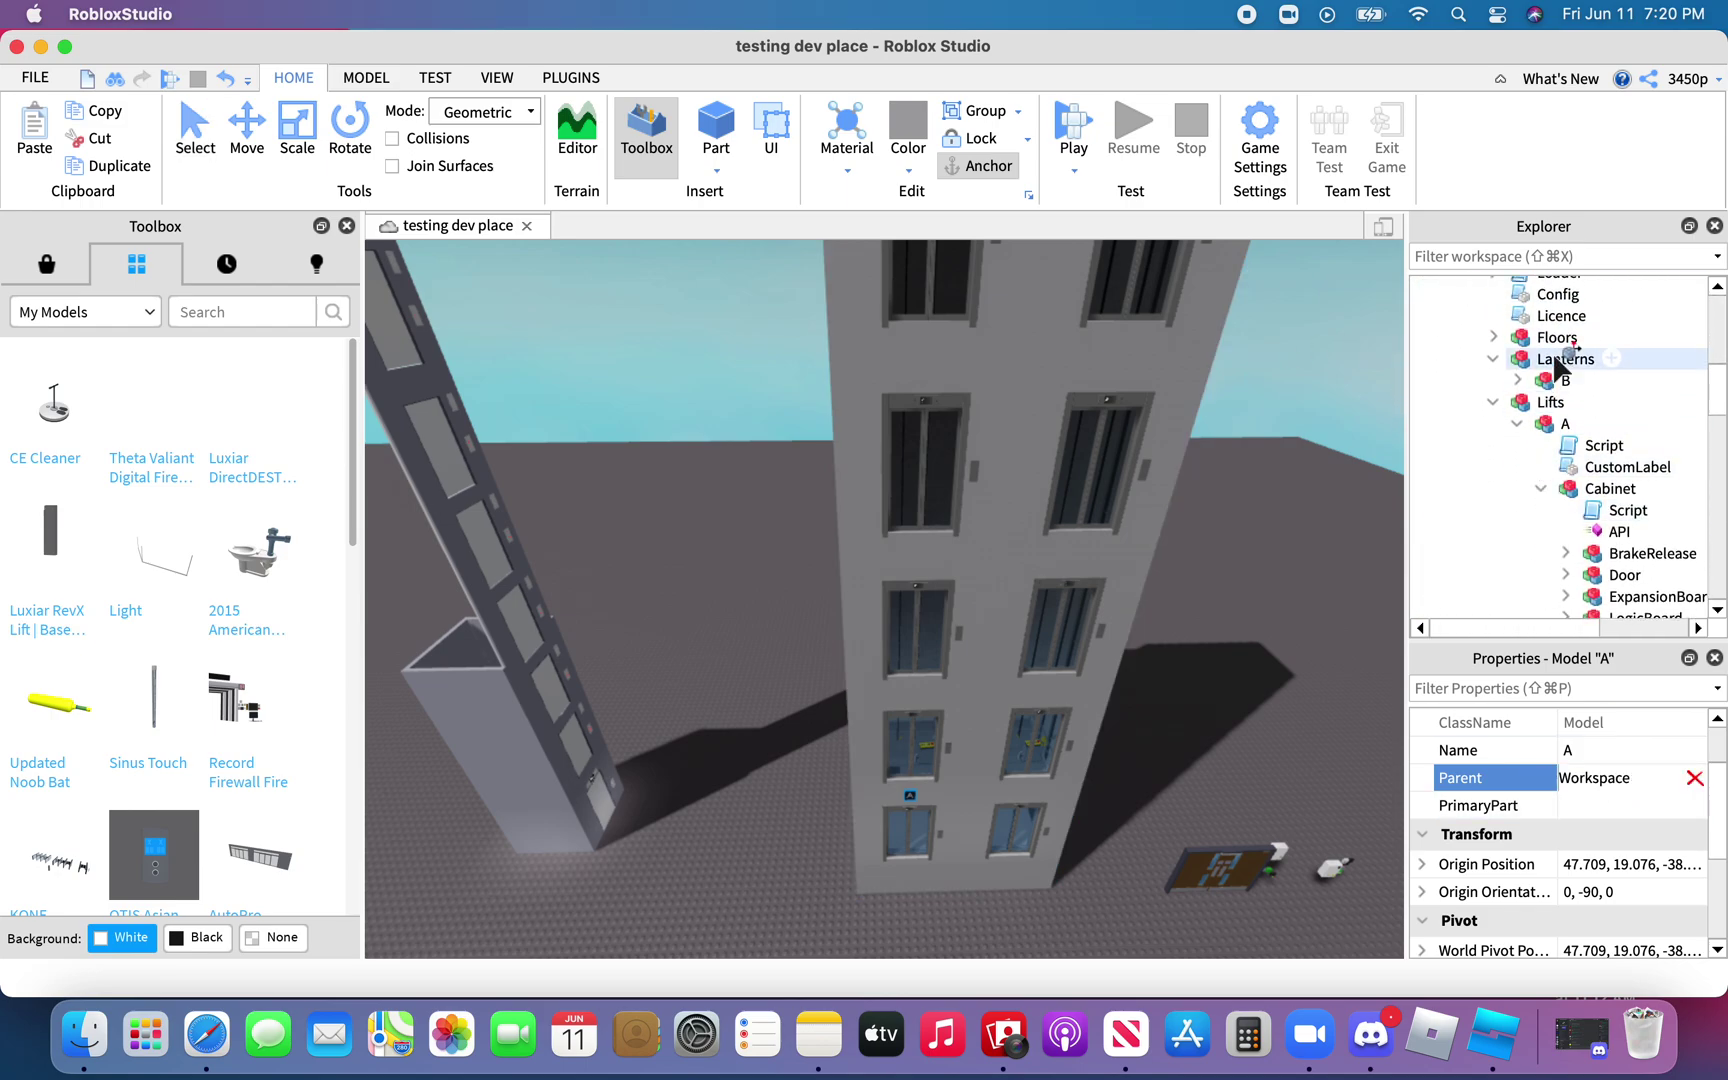
{"action": "left_click", "coordinate": [1556, 340]}
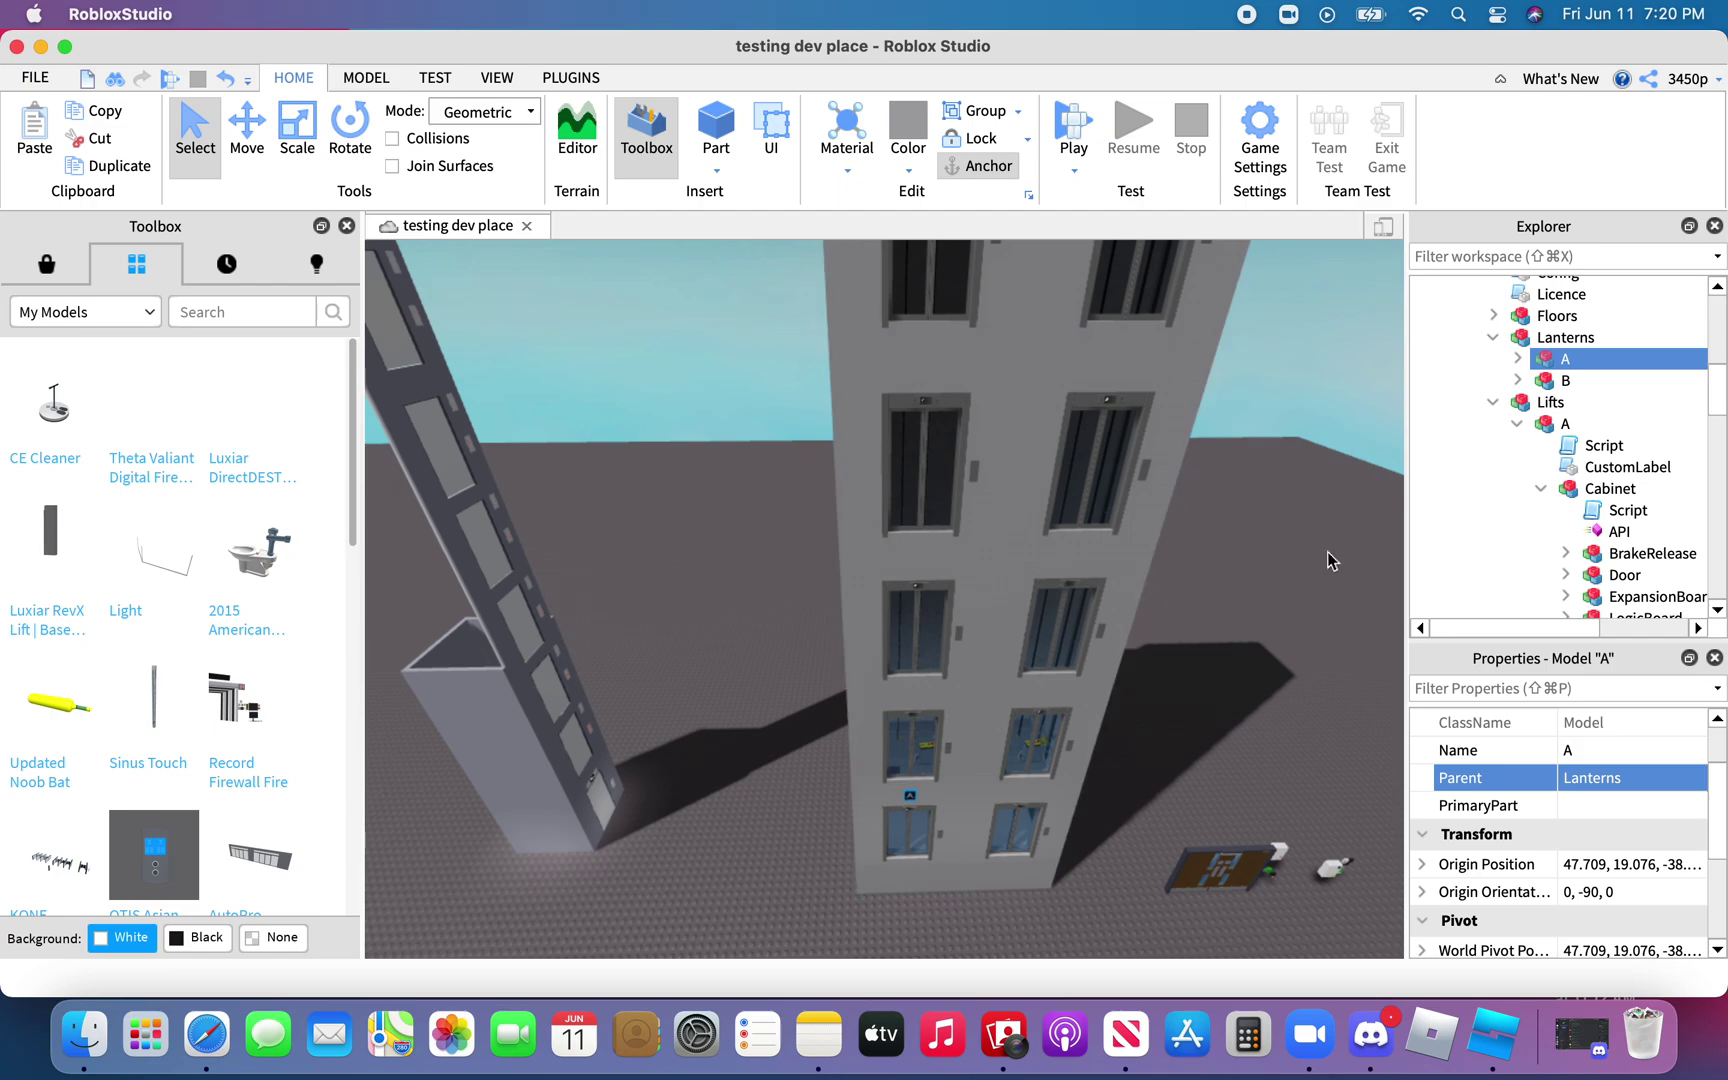
Duplicate model 0 inside lantern A, name the copy 1, and raise it above the second landing's doors at about Y 32.956
{"action": "left_click", "coordinate": [1518, 359]}
{"action": "left_click", "coordinate": [1560, 380]}
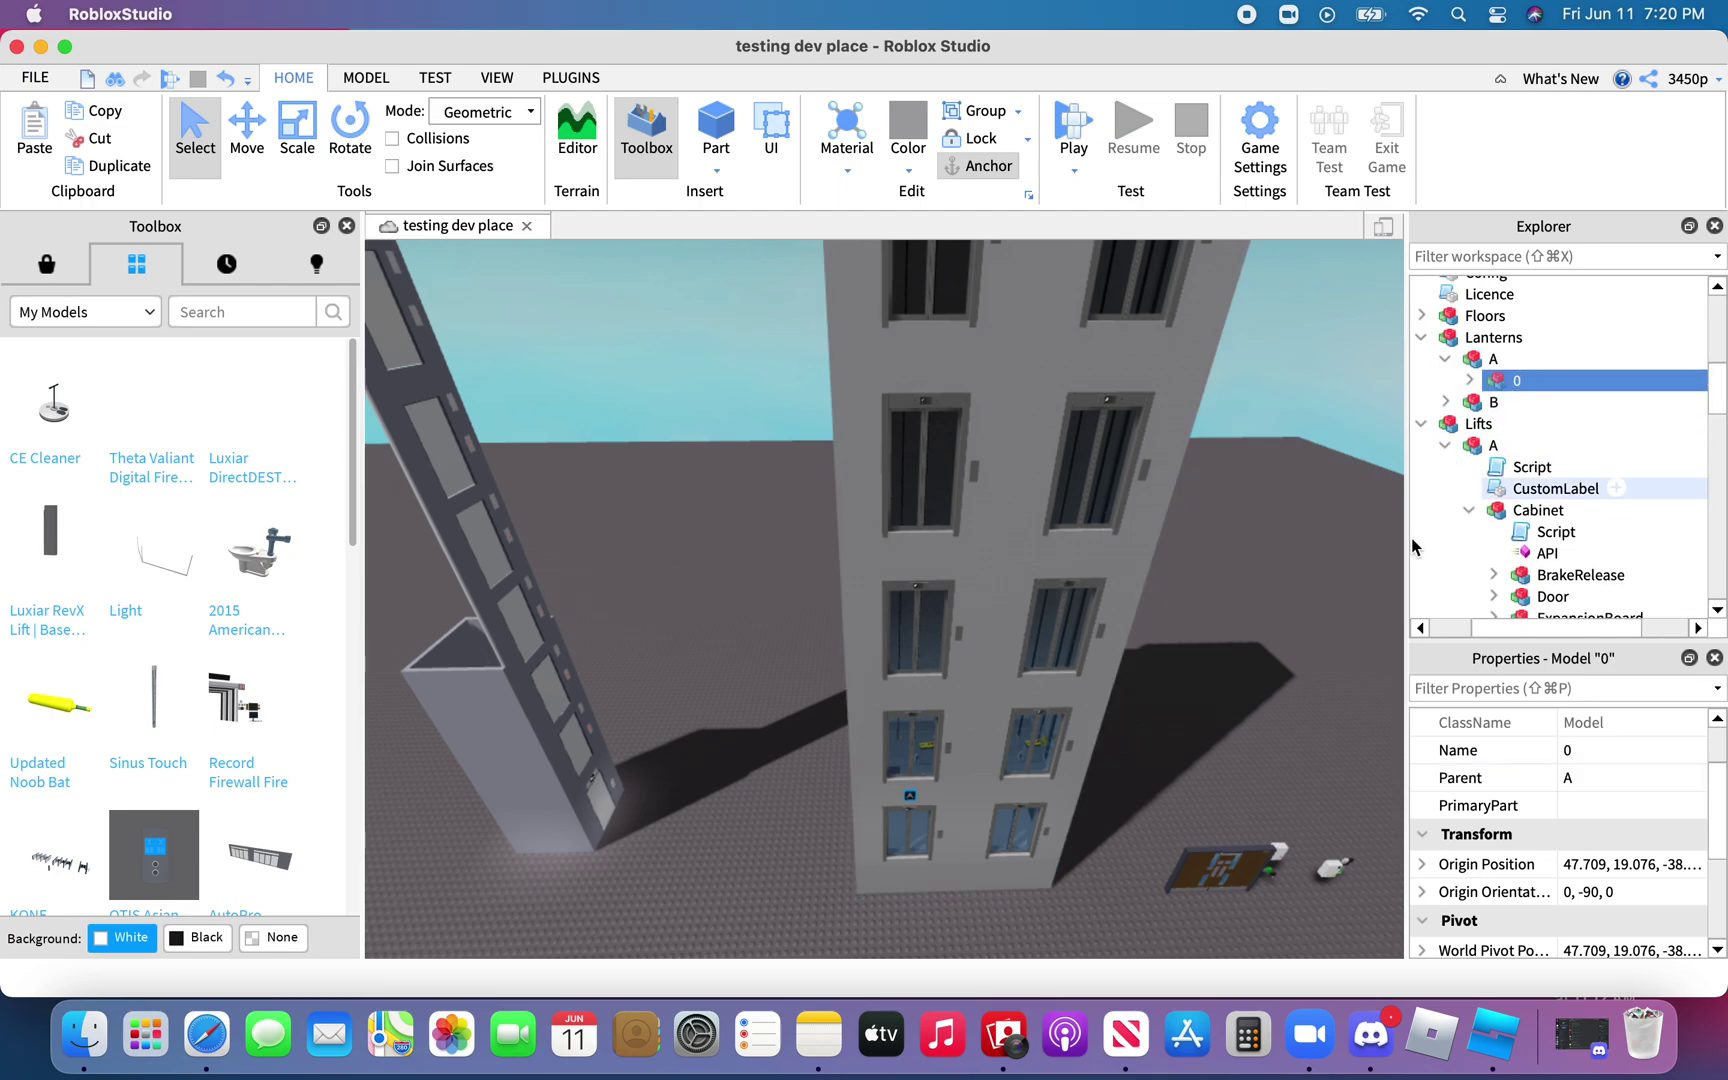
{"action": "left_click", "coordinate": [228, 158]}
{"action": "key", "text": "super+d"}
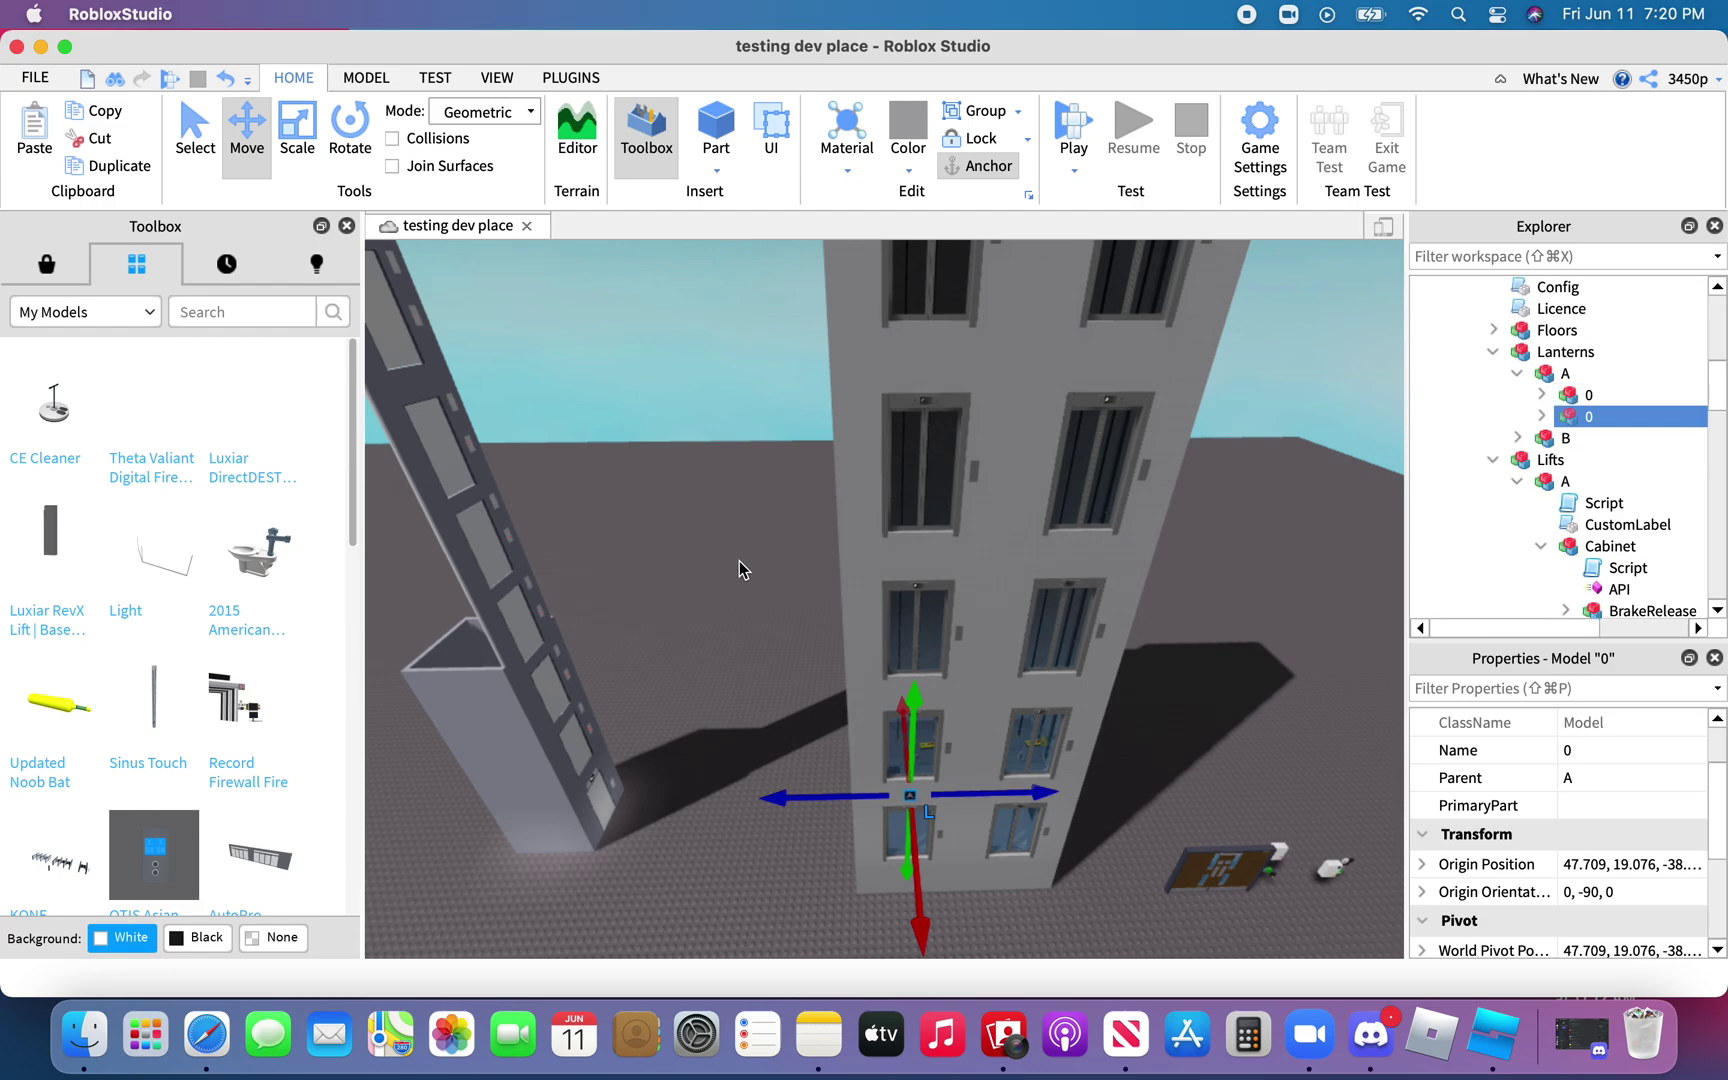
{"action": "left_click_drag", "start_coordinate": [911, 690], "coordinate": [914, 592]}
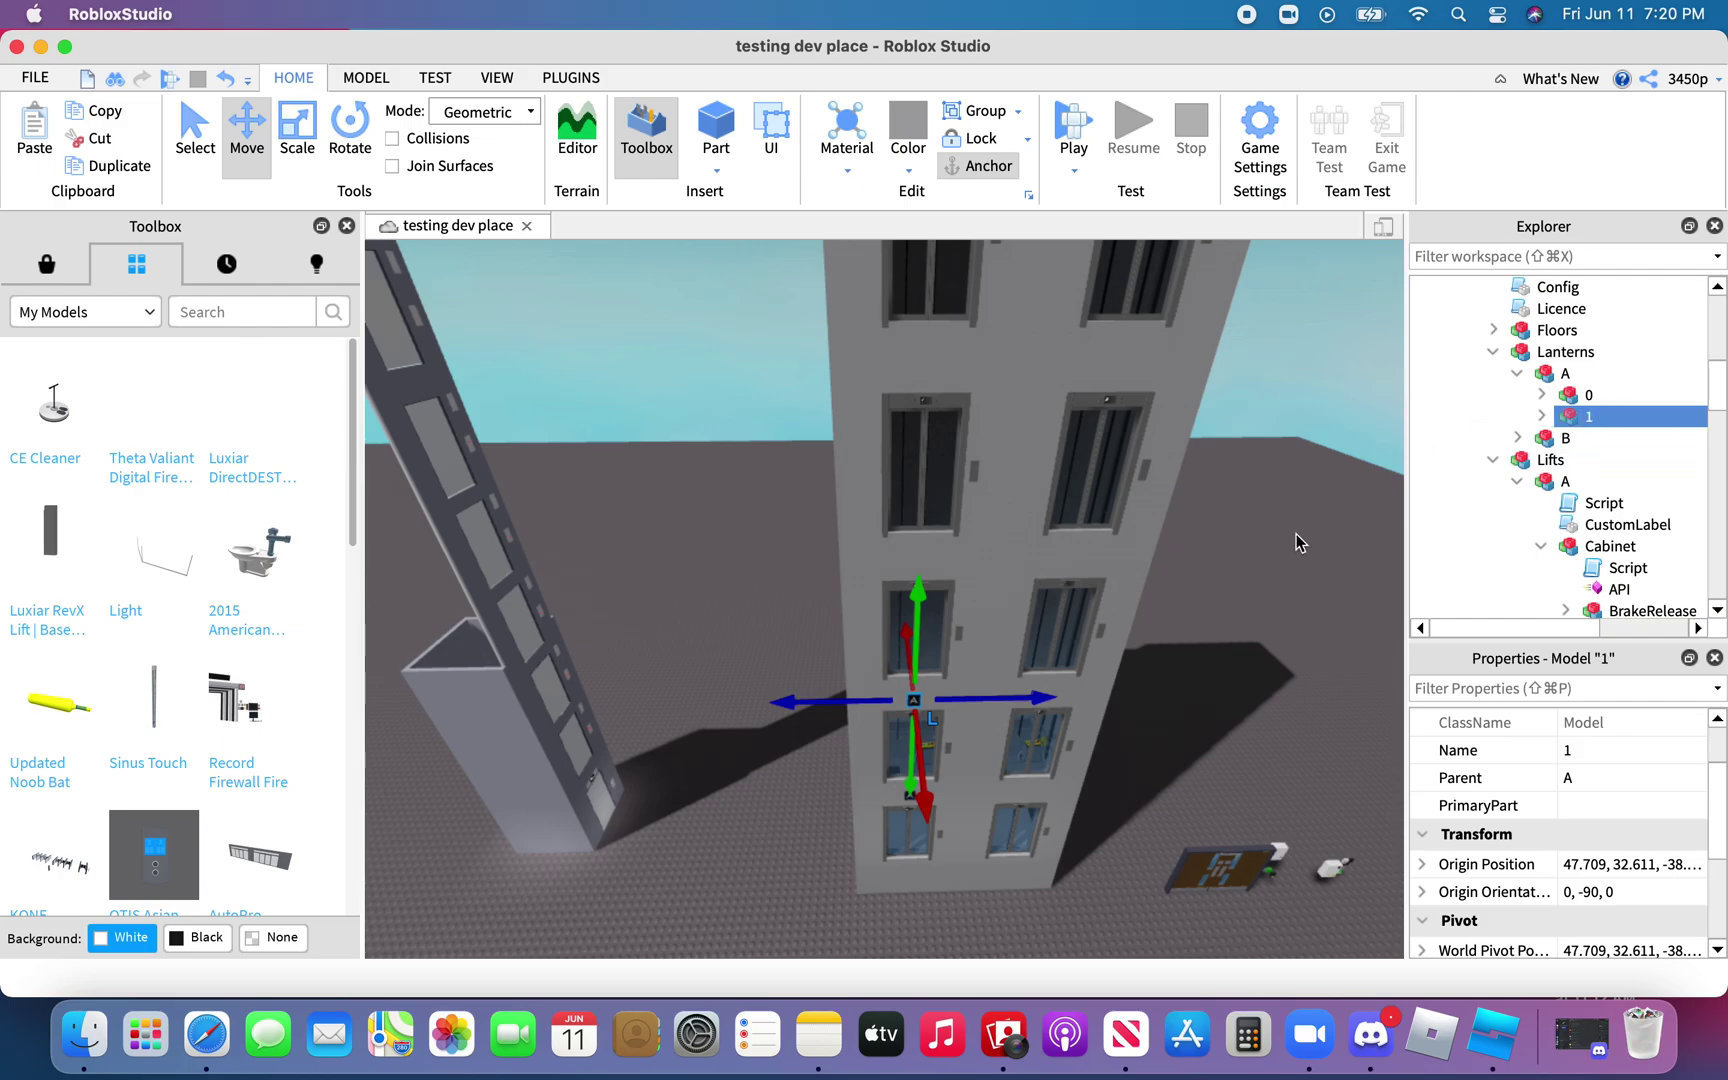
{"action": "right_click_drag", "start_coordinate": [1179, 541], "coordinate": [1179, 542]}
{"action": "scroll", "coordinate": [1179, 541], "scroll_direction": "up", "scroll_amount": 5}
{"action": "scroll", "coordinate": [1179, 540], "scroll_direction": "down", "scroll_amount": 5}
{"action": "scroll", "coordinate": [1179, 542], "scroll_direction": "up", "scroll_amount": 3}
{"action": "left_click_drag", "start_coordinate": [926, 424], "coordinate": [926, 410]}
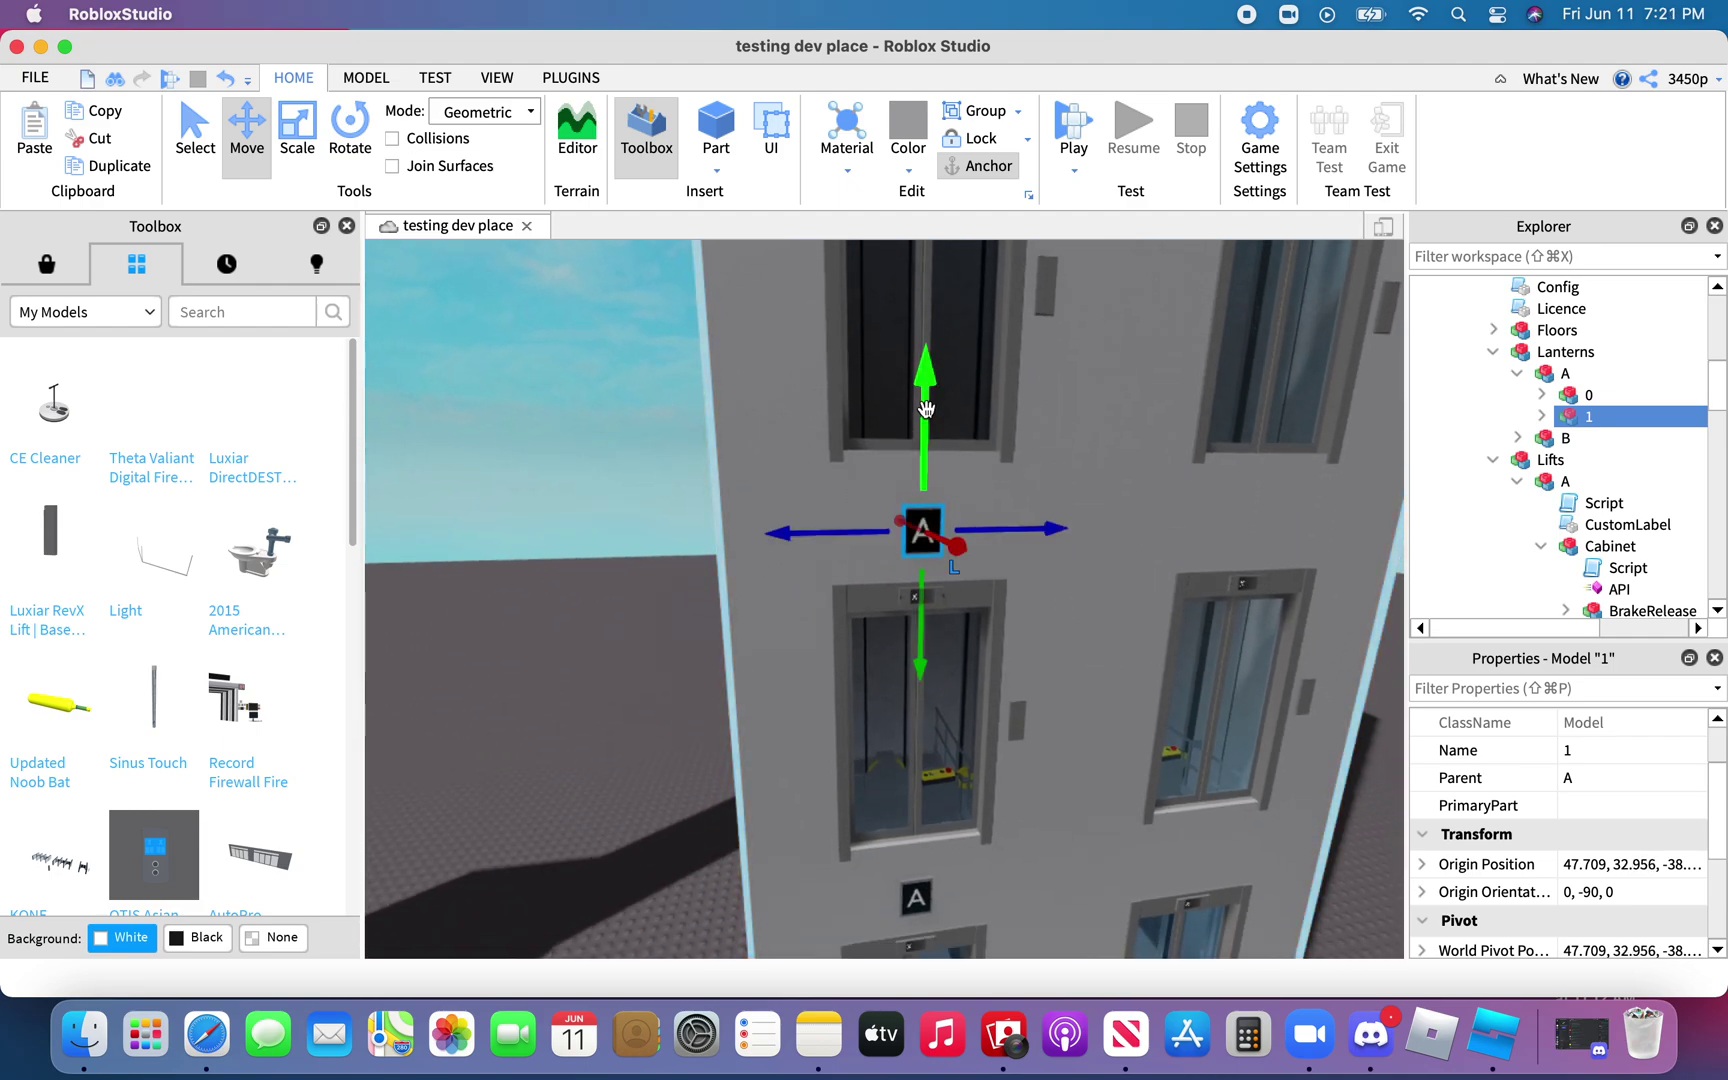
Duplicate lantern model 1, name the copy 2, and raise it above the third landing's doors at about Y 46.854
{"action": "key", "text": "super+d"}
{"action": "double_click", "coordinate": [1588, 438]}
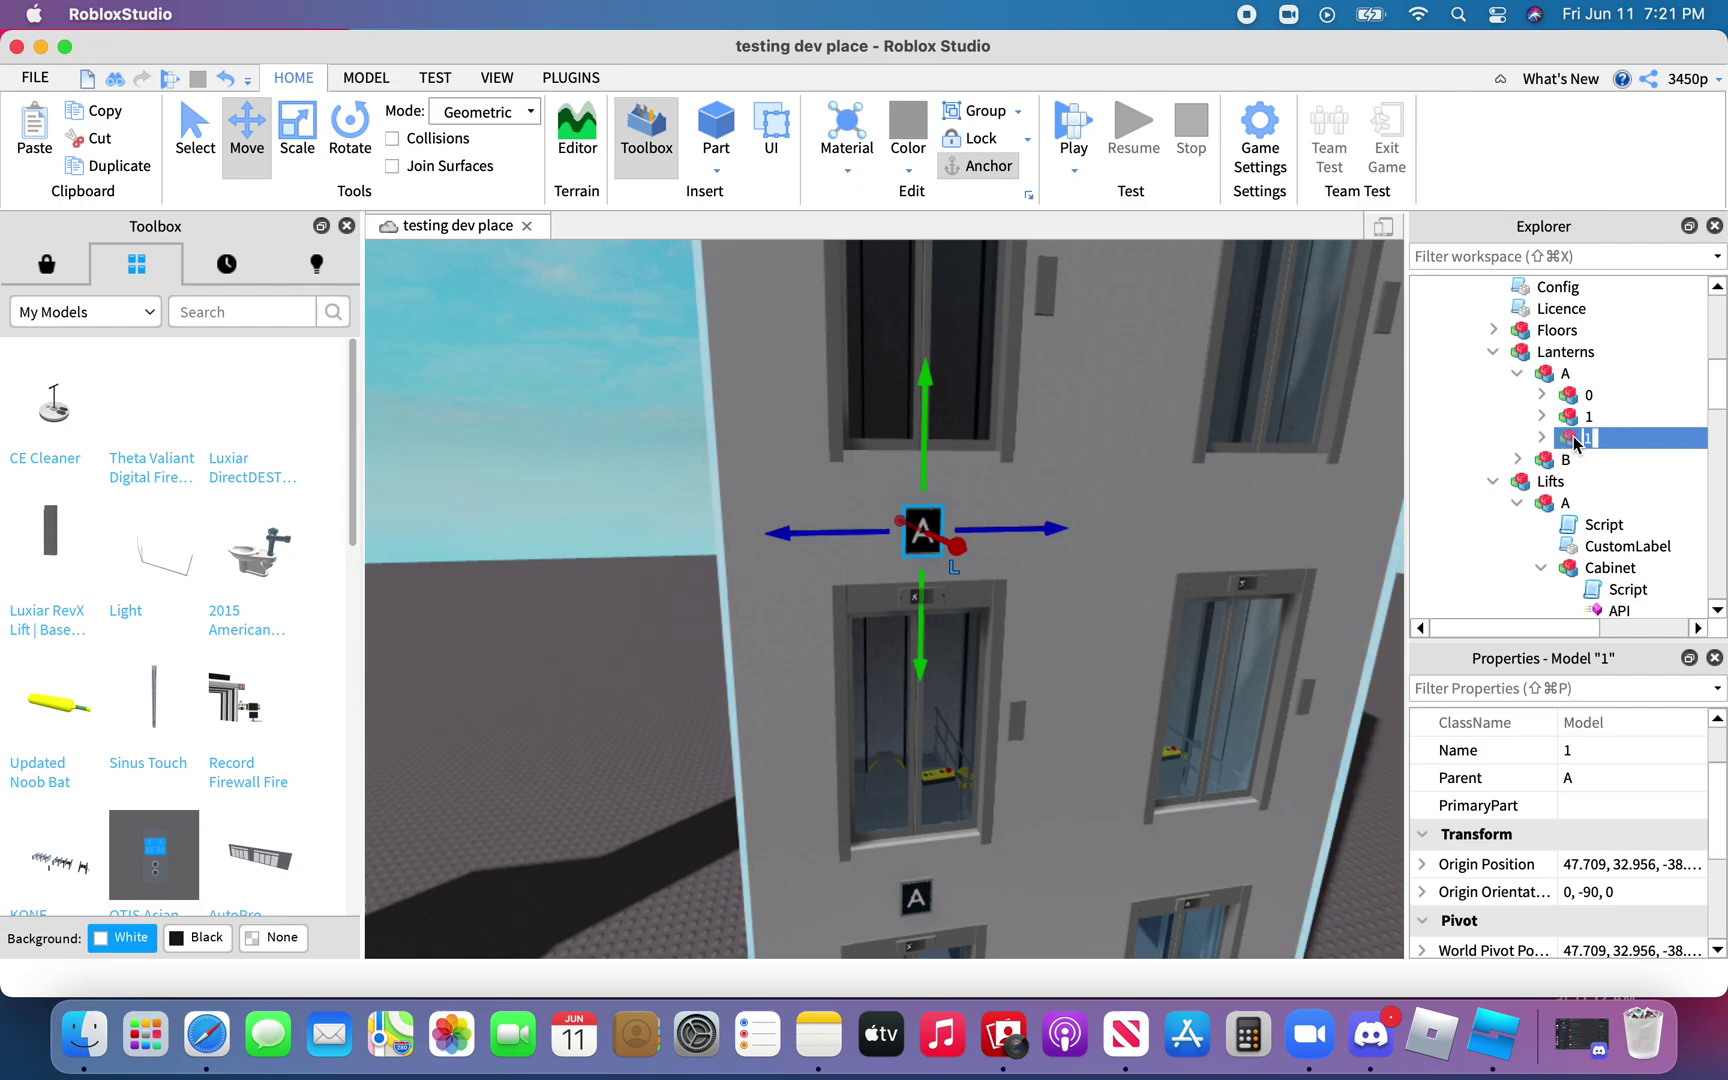
{"action": "type", "text": "2"}
{"action": "key", "text": "Return"}
{"action": "left_click_drag", "start_coordinate": [920, 630], "coordinate": [930, 228]}
{"action": "right_click_drag", "start_coordinate": [881, 336], "coordinate": [880, 335]}
{"action": "scroll", "coordinate": [881, 336], "scroll_direction": "up", "scroll_amount": 2}
{"action": "left_click_drag", "start_coordinate": [988, 498], "coordinate": [990, 475]}
{"action": "right_click_drag", "start_coordinate": [990, 477], "coordinate": [990, 477]}
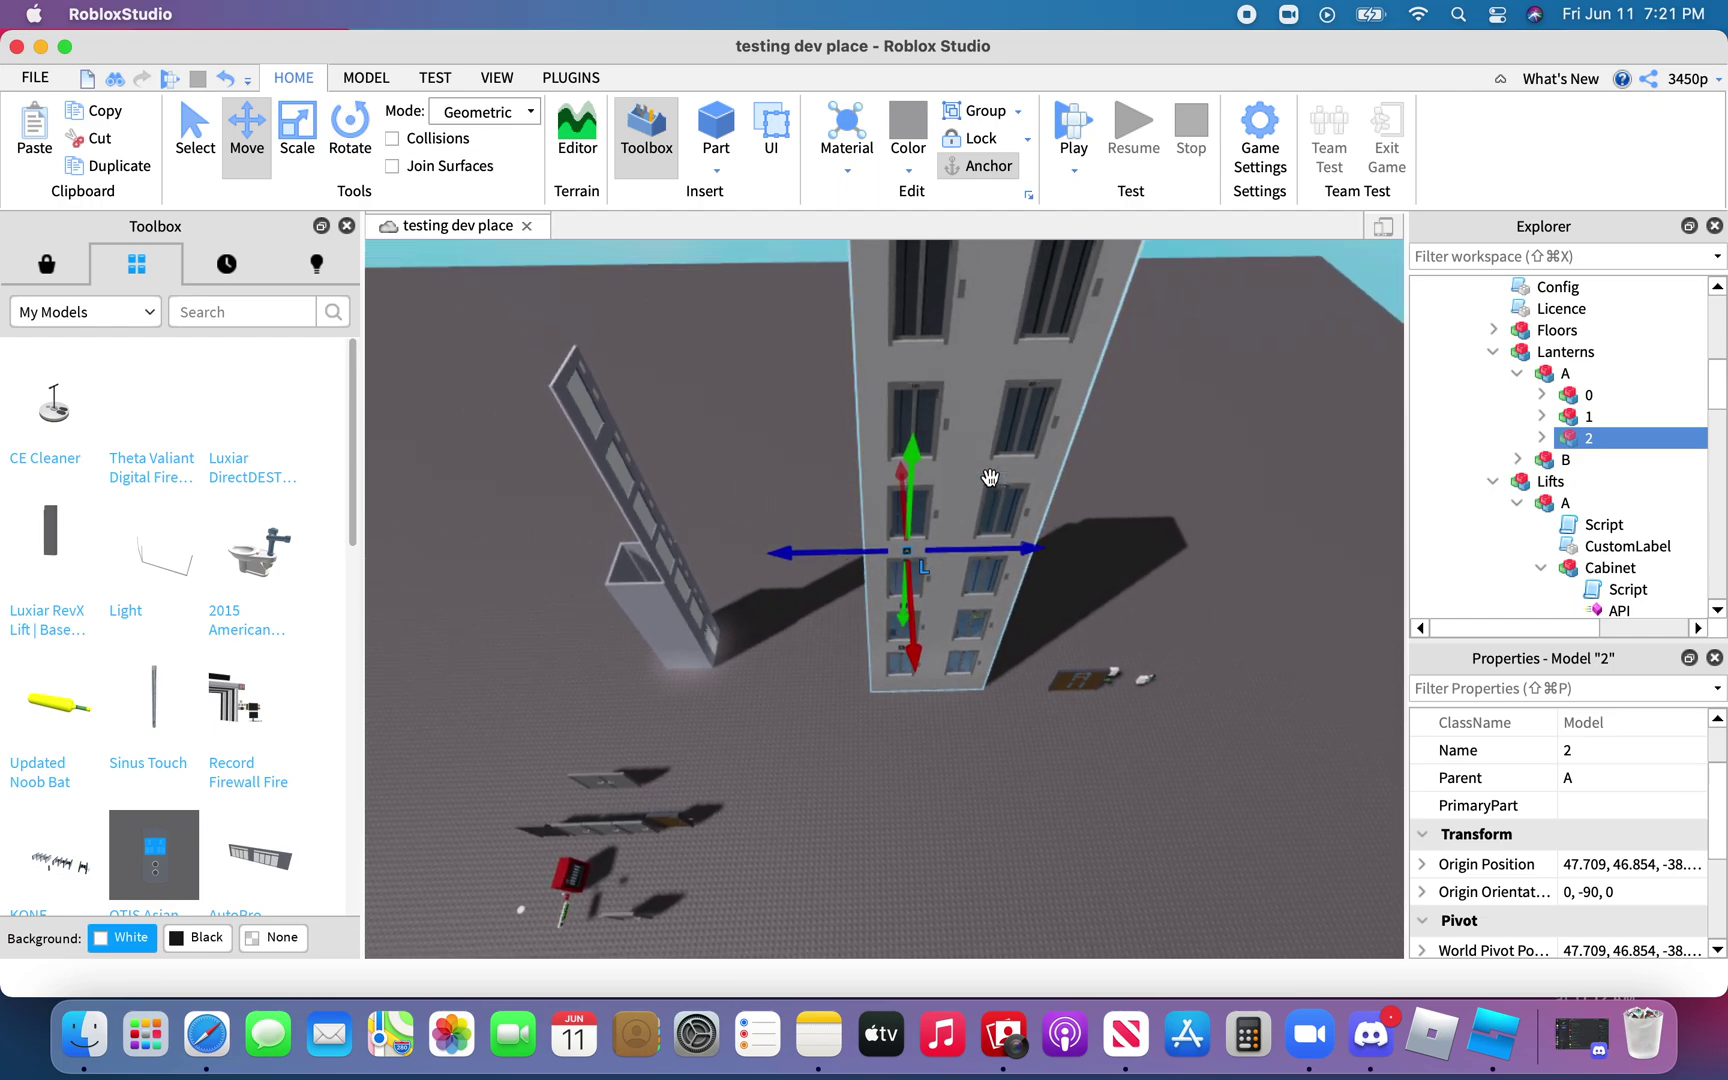
Duplicate lantern models 0, 1 and 2 together and raise the copies above lift A's upper three landings, at about Y 60.97 to 88.748
{"action": "left_click", "coordinate": [1582, 418], "text": "shift"}
{"action": "left_click", "coordinate": [1582, 400], "text": "shift"}
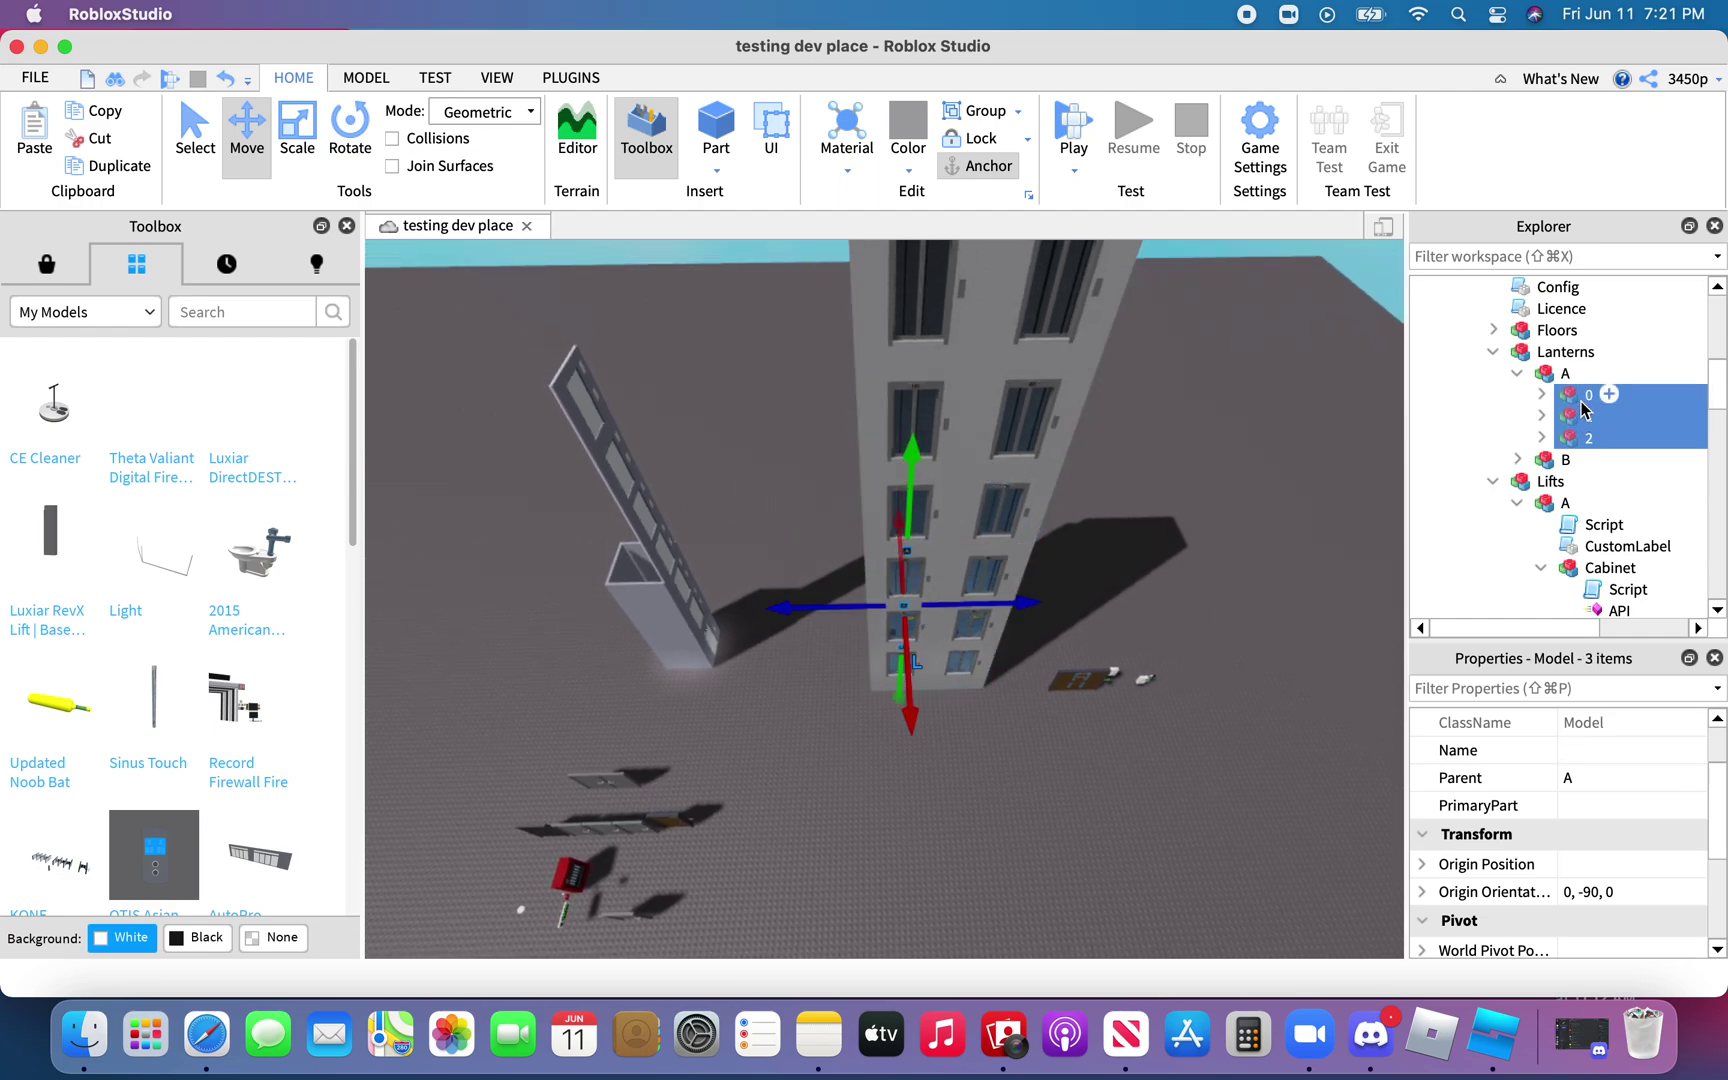
{"action": "scroll", "coordinate": [1582, 410], "scroll_direction": "right", "scroll_amount": 2}
{"action": "key", "text": "super+d"}
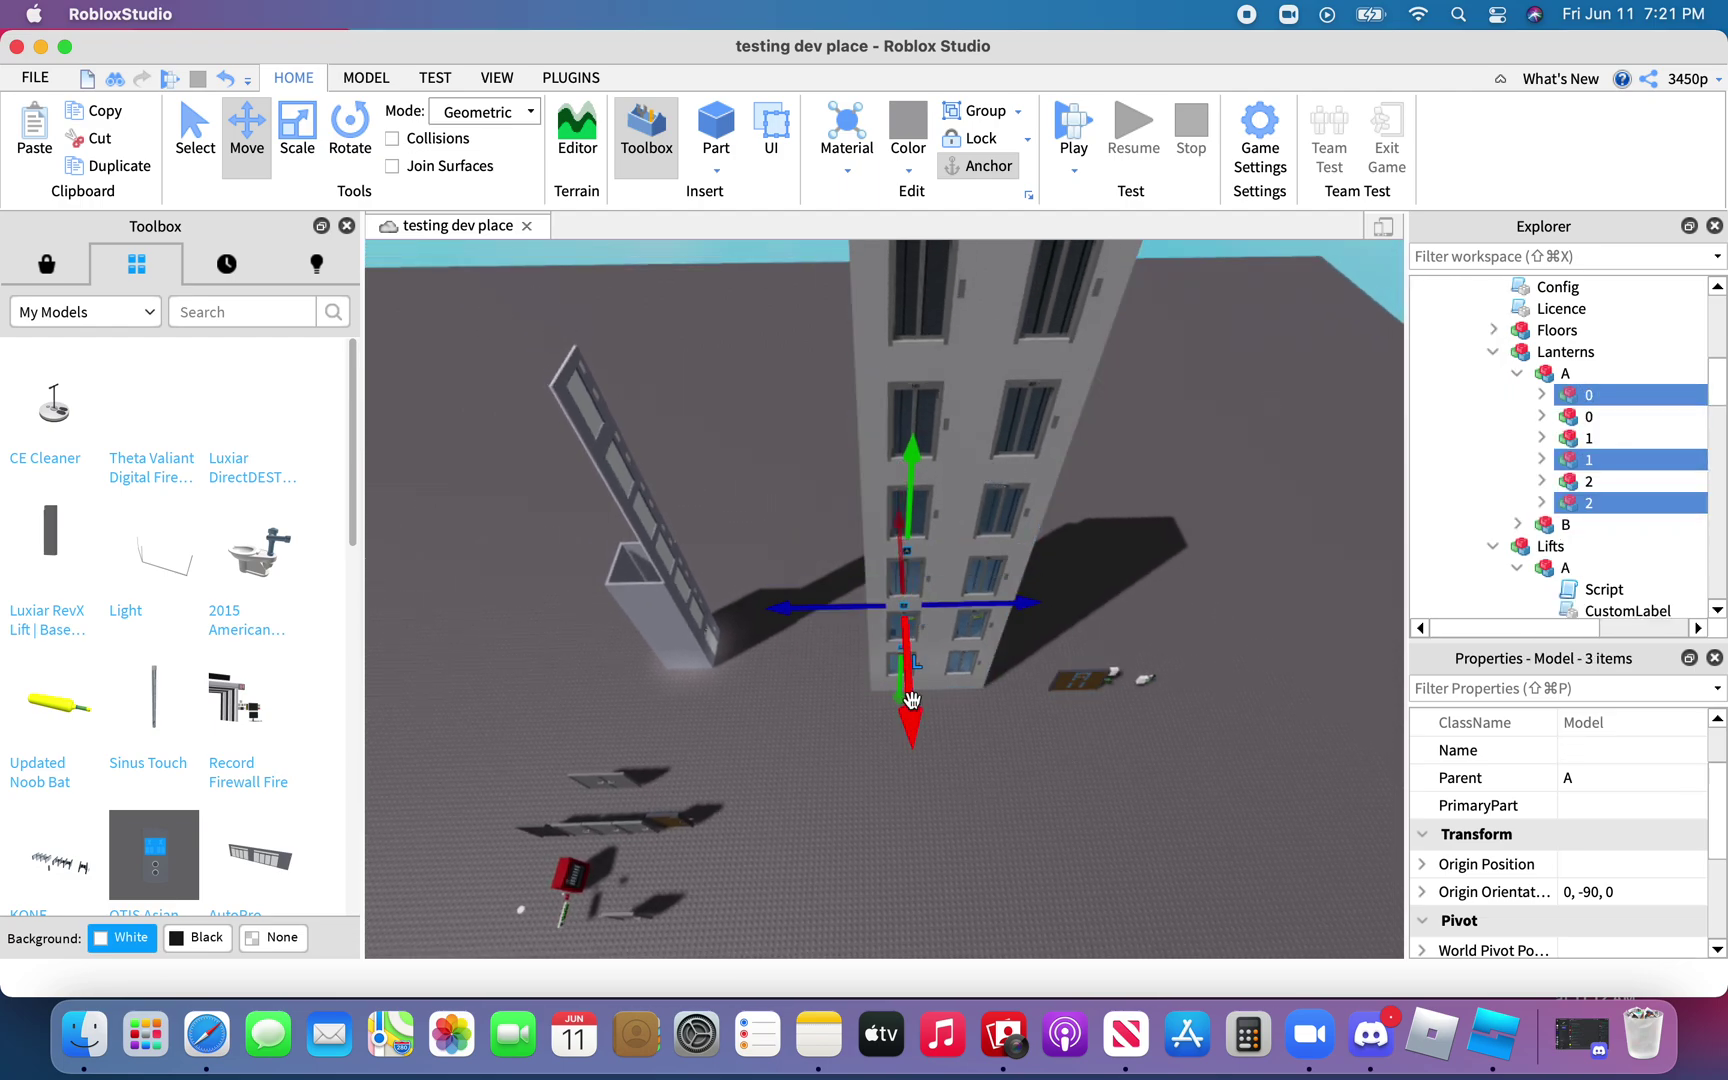
{"action": "left_click_drag", "start_coordinate": [911, 699], "coordinate": [955, 562]}
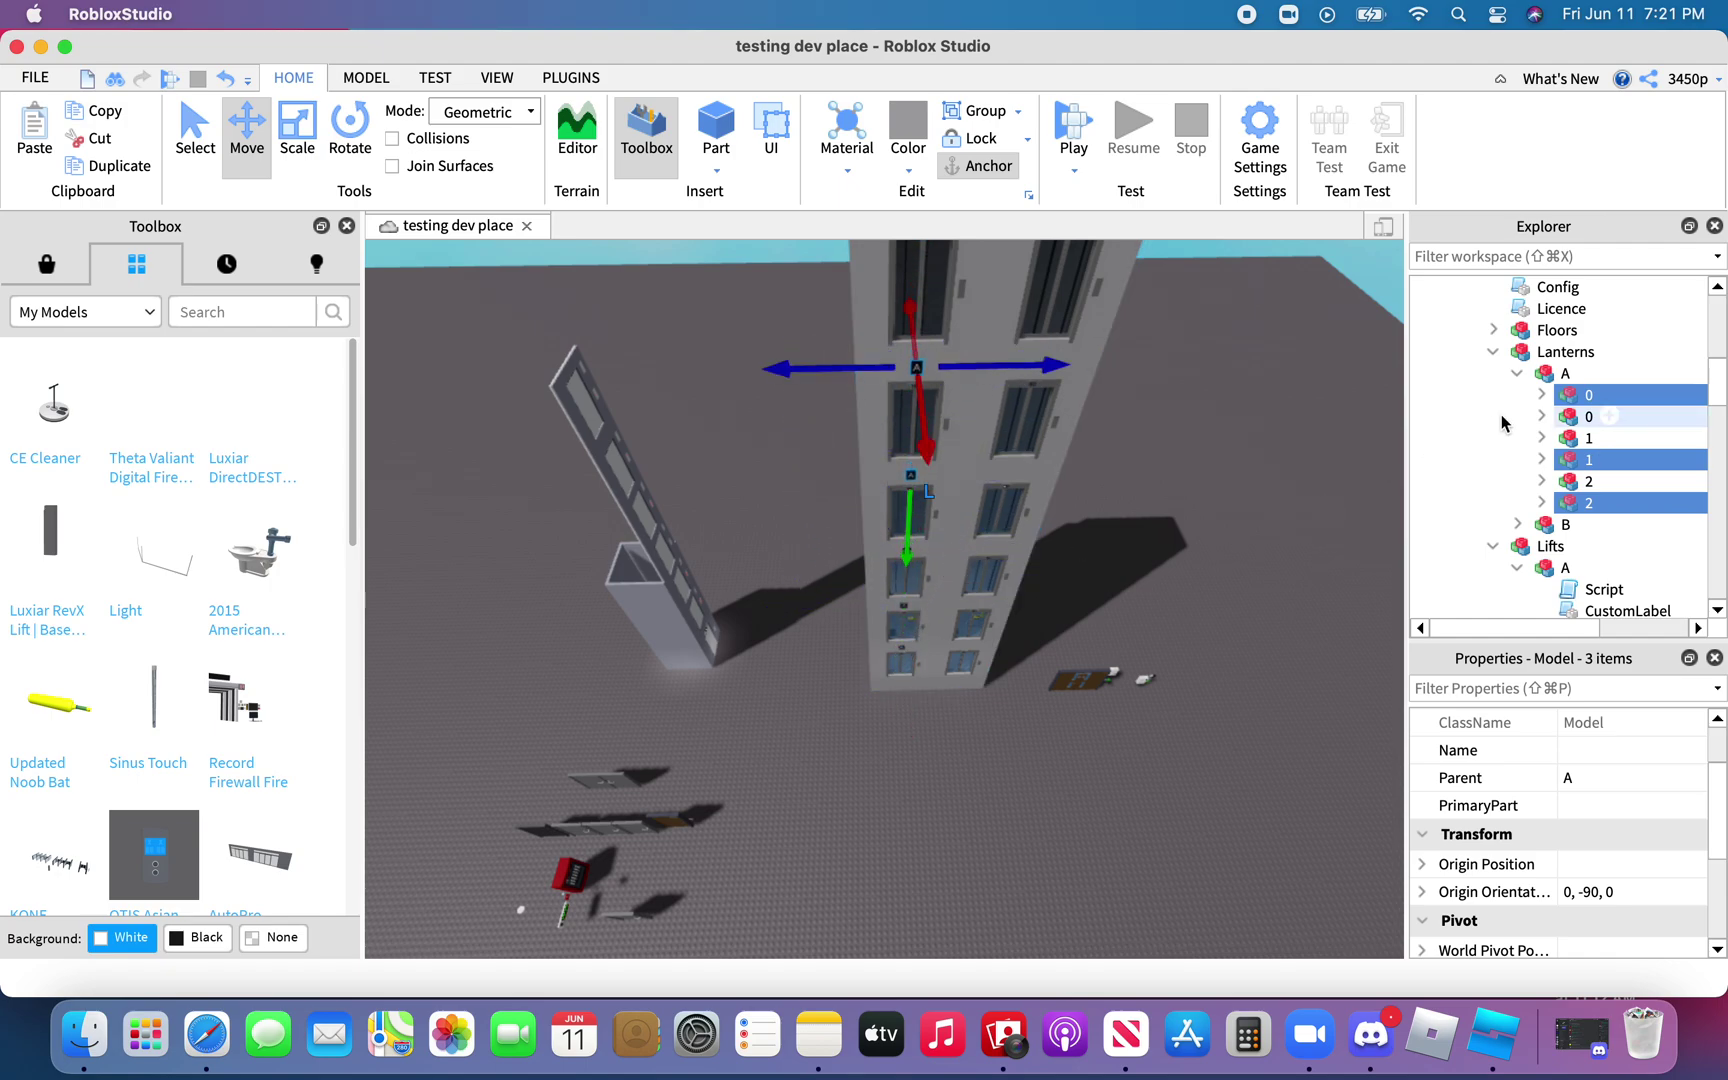
Rename the three raised lantern copies 3, 4 and 5 from the lowest to the highest landing
{"action": "left_click", "coordinate": [1573, 402]}
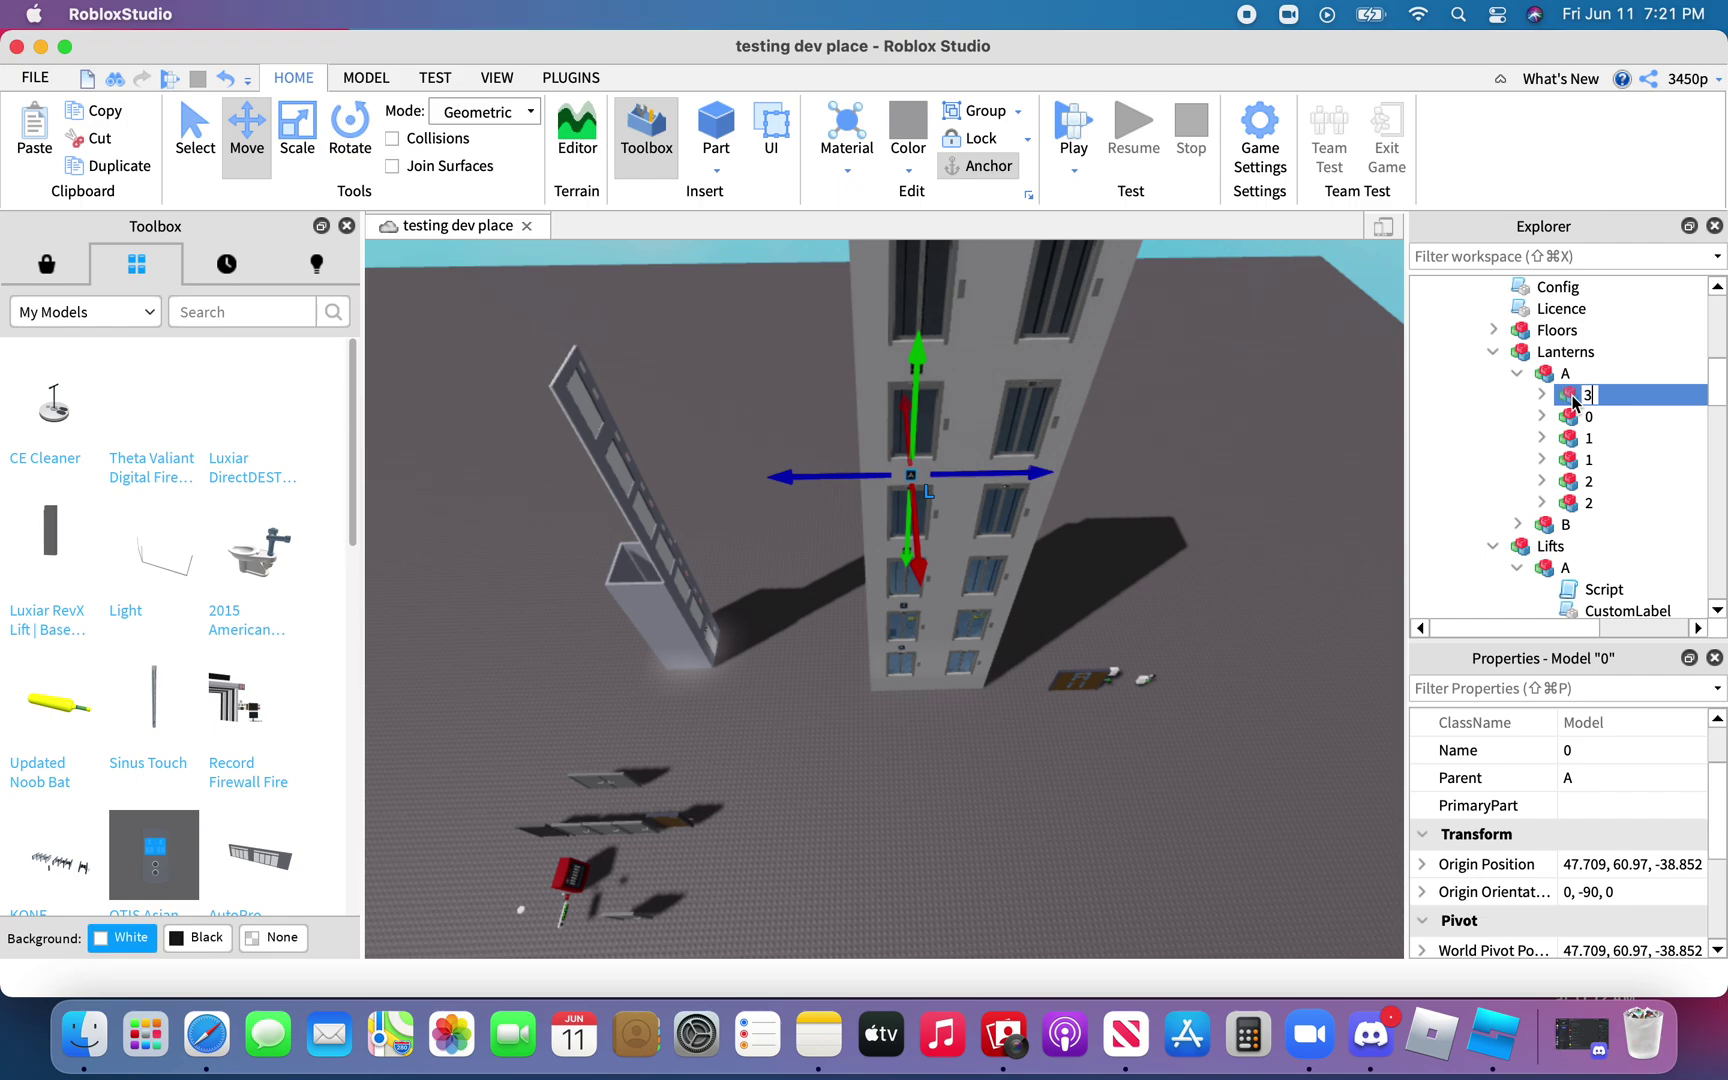
{"action": "left_click", "coordinate": [1583, 462]}
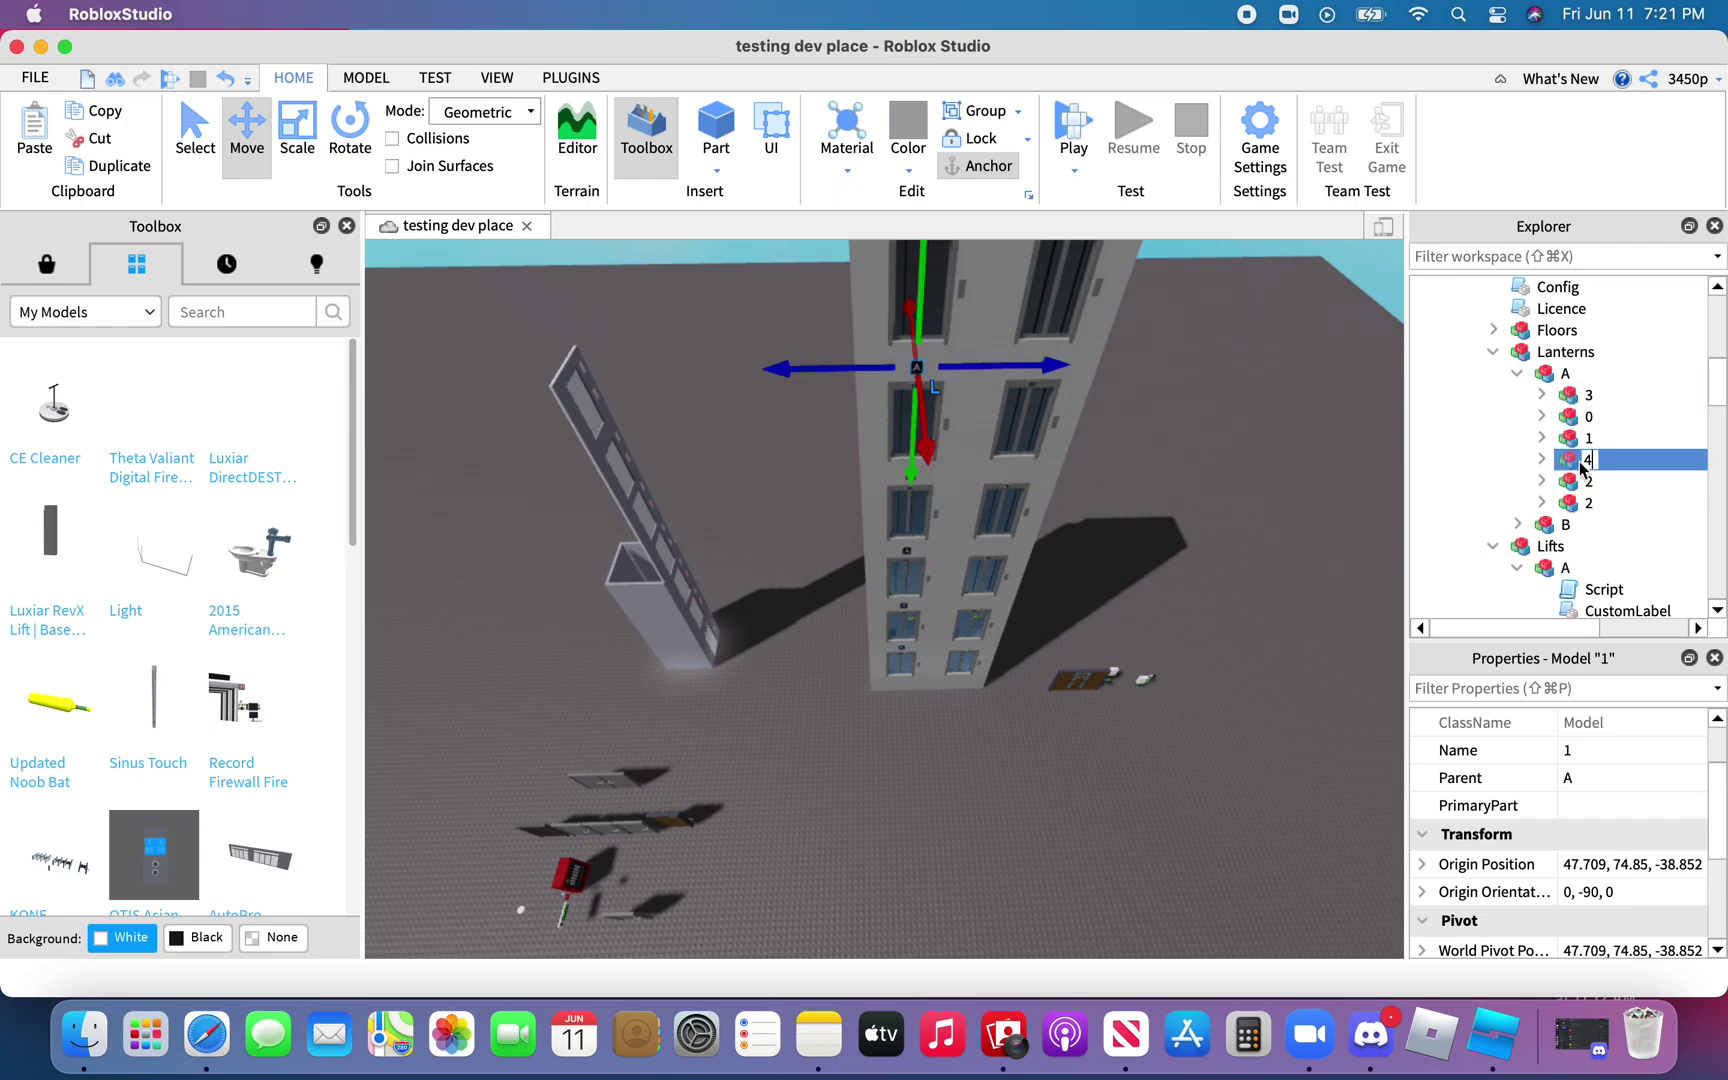
{"action": "left_click", "coordinate": [1578, 503]}
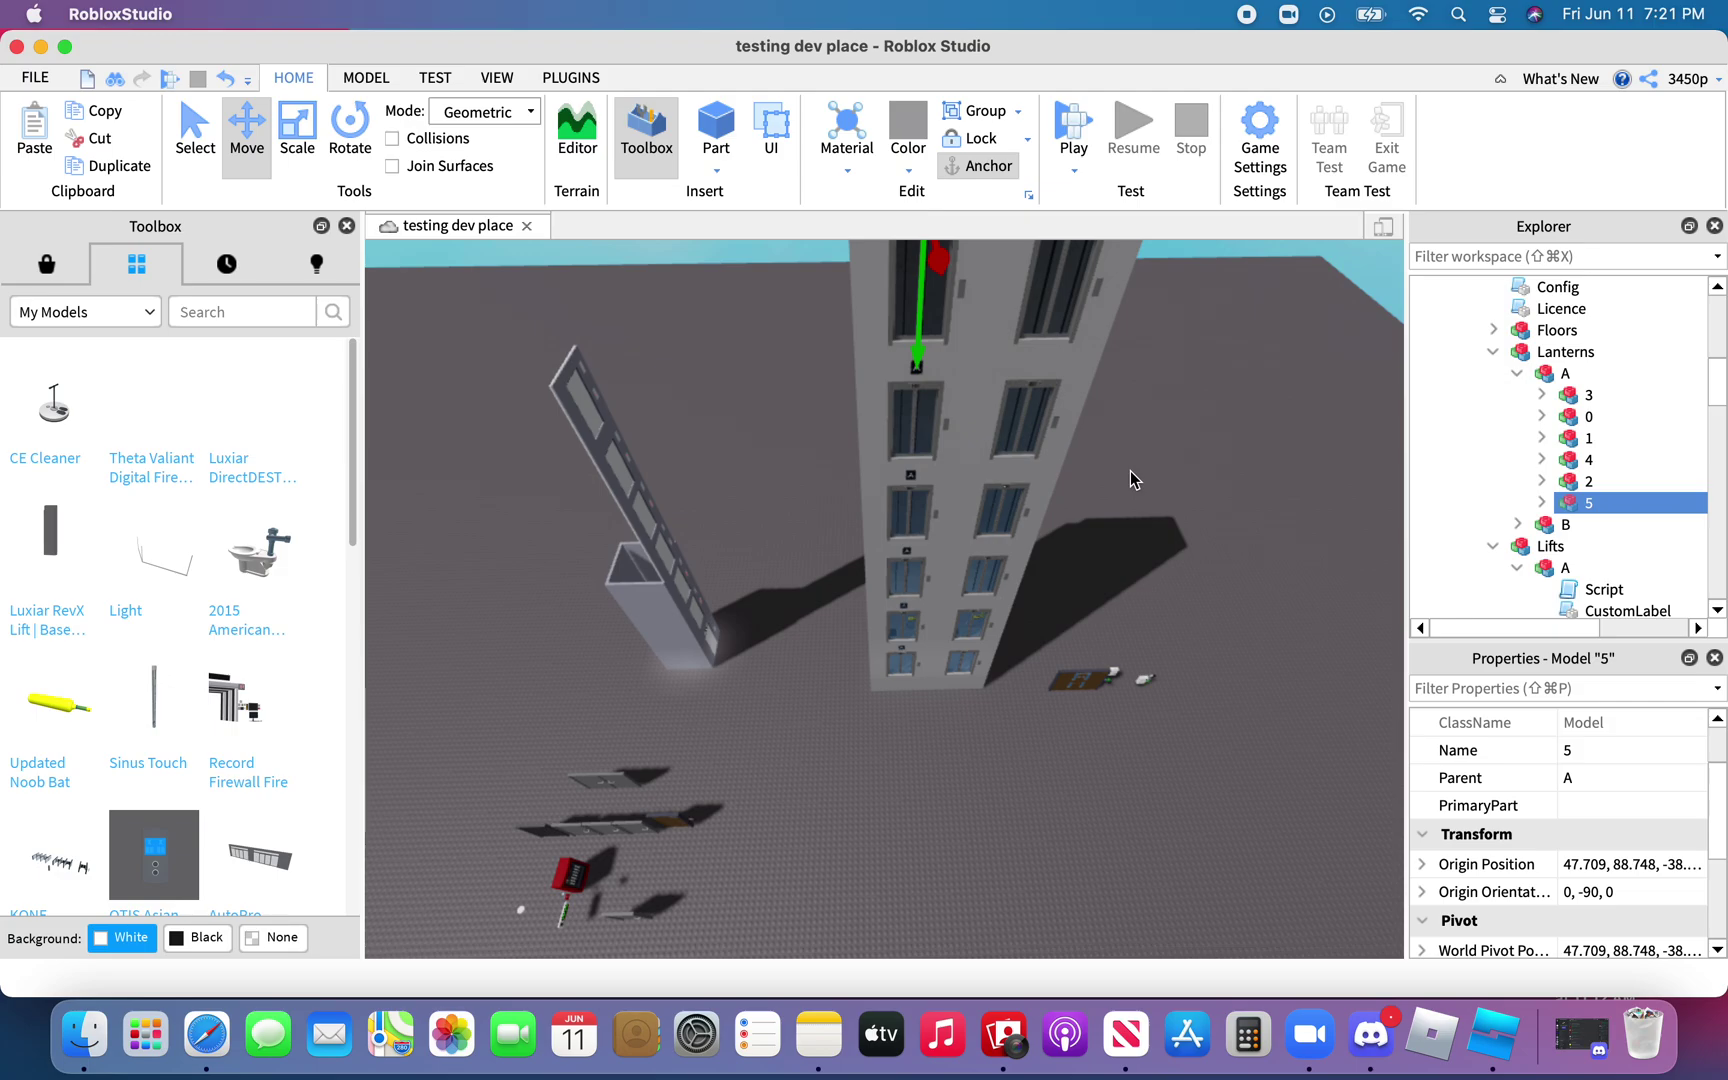
Select lantern B on the roof and change its parent from Lanterns to Workspace
{"action": "key", "text": "f"}
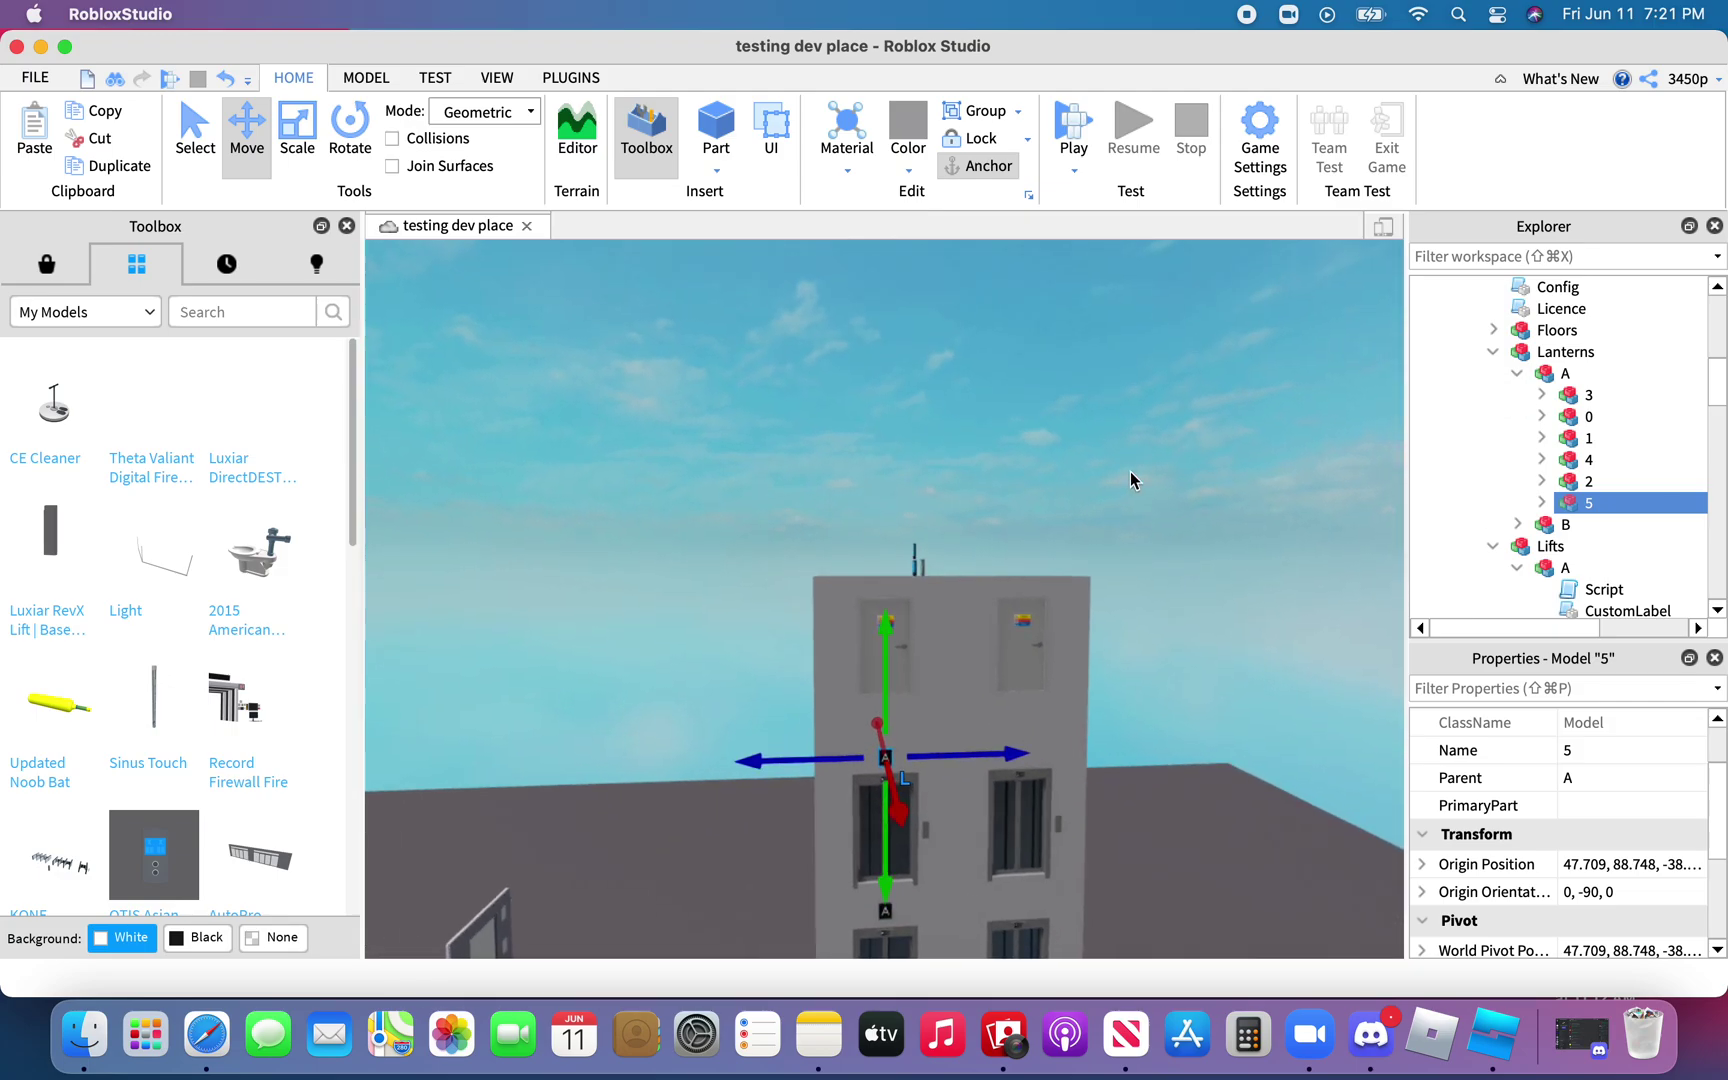
{"action": "key", "text": "w"}
{"action": "key", "text": "e"}
{"action": "right_click_drag", "start_coordinate": [1131, 473], "coordinate": [1129, 471]}
{"action": "key", "text": "w"}
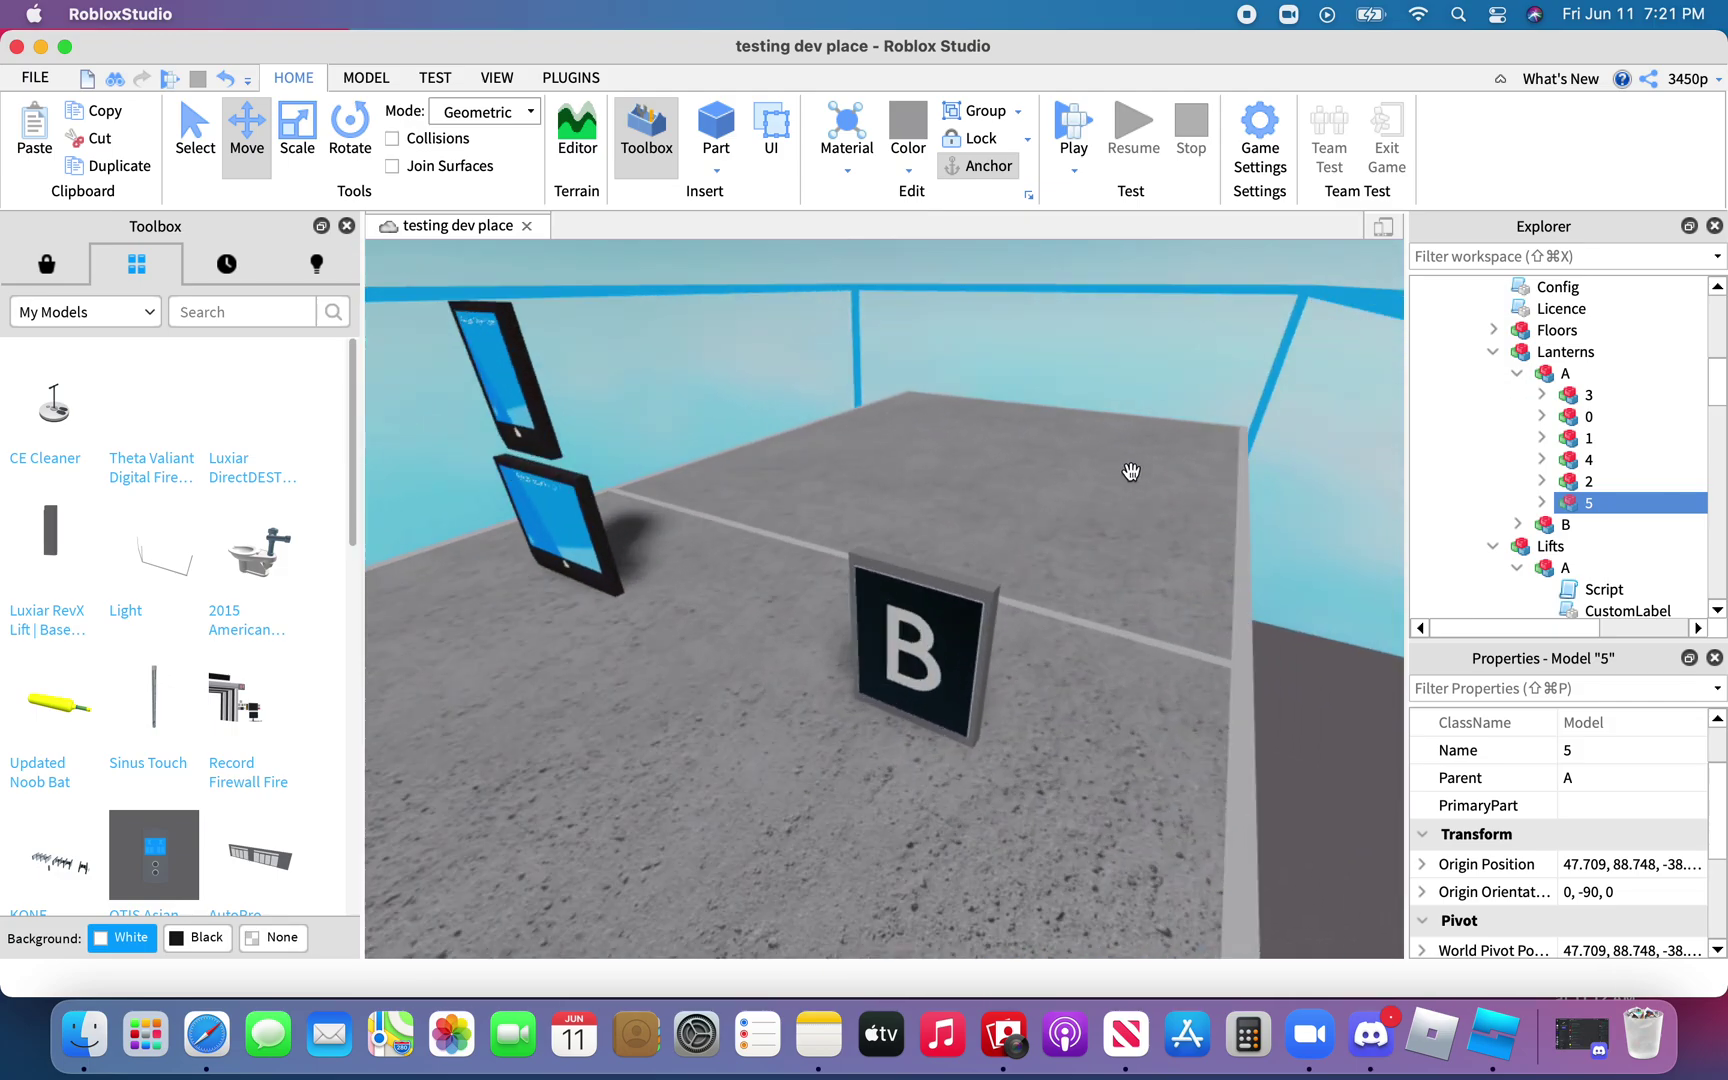
{"action": "scroll", "coordinate": [1130, 471], "scroll_direction": "up", "scroll_amount": 8}
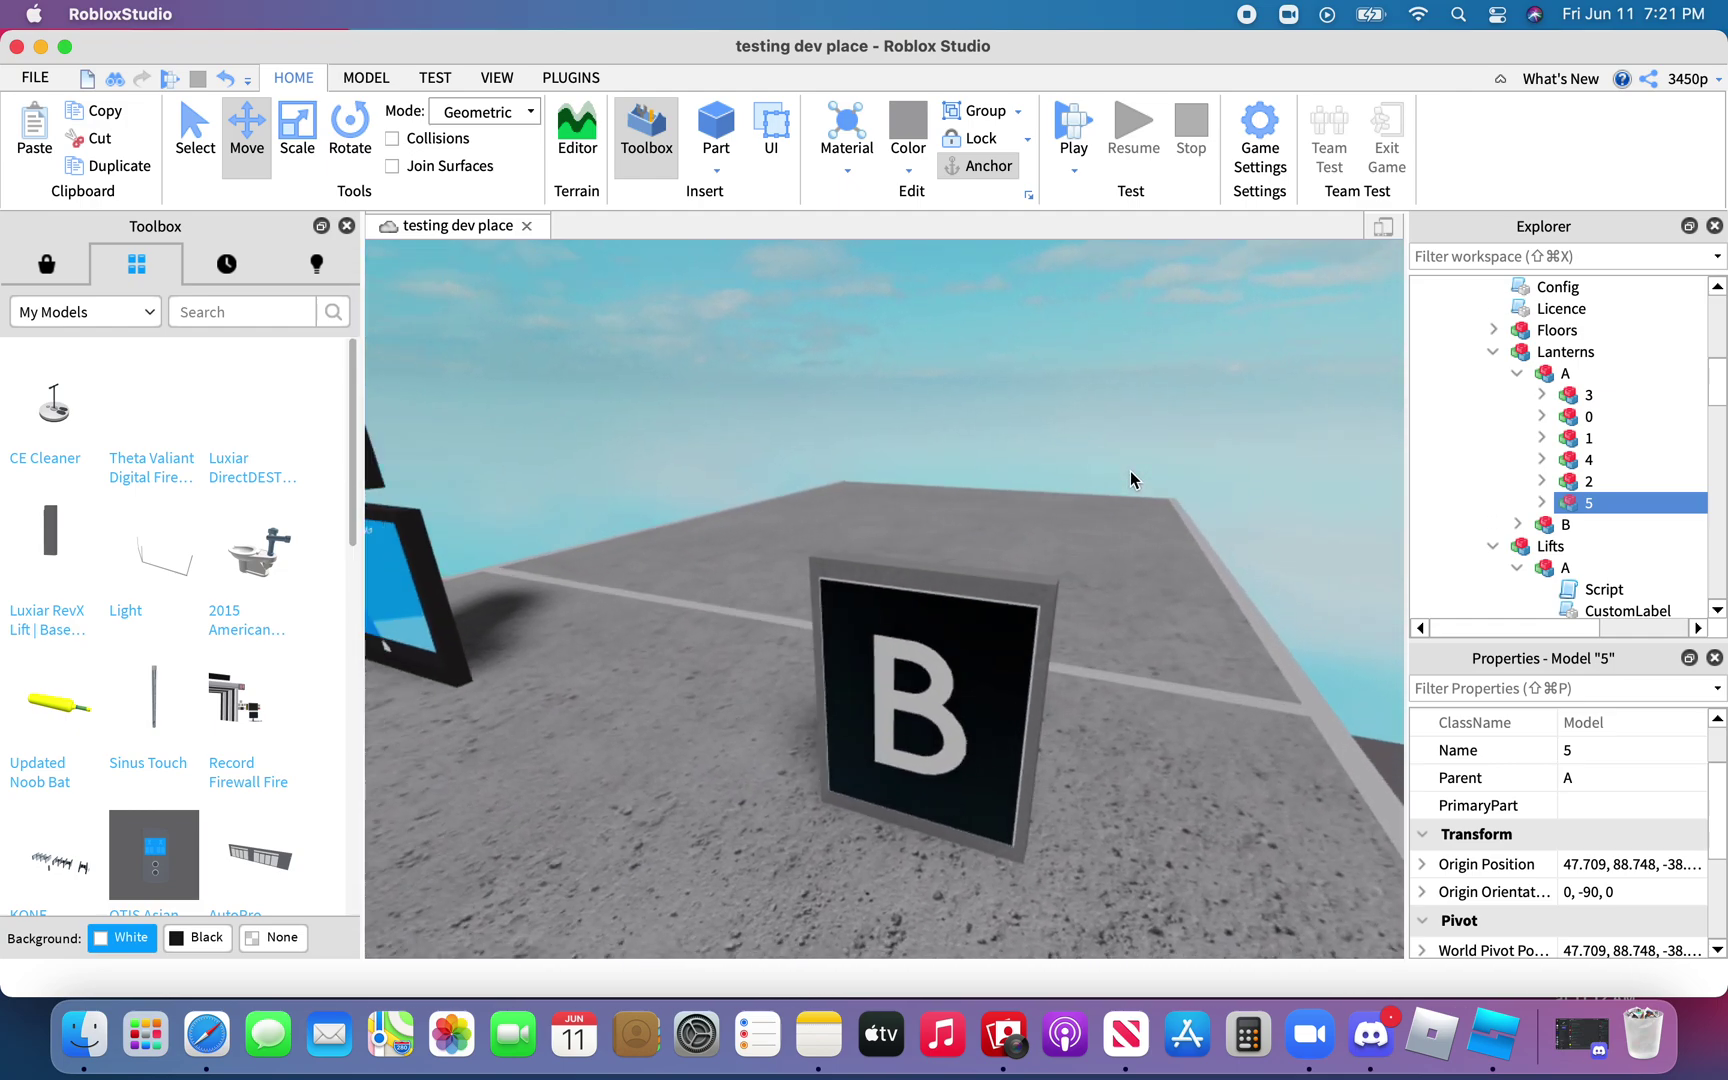
{"action": "left_click", "coordinate": [1562, 524]}
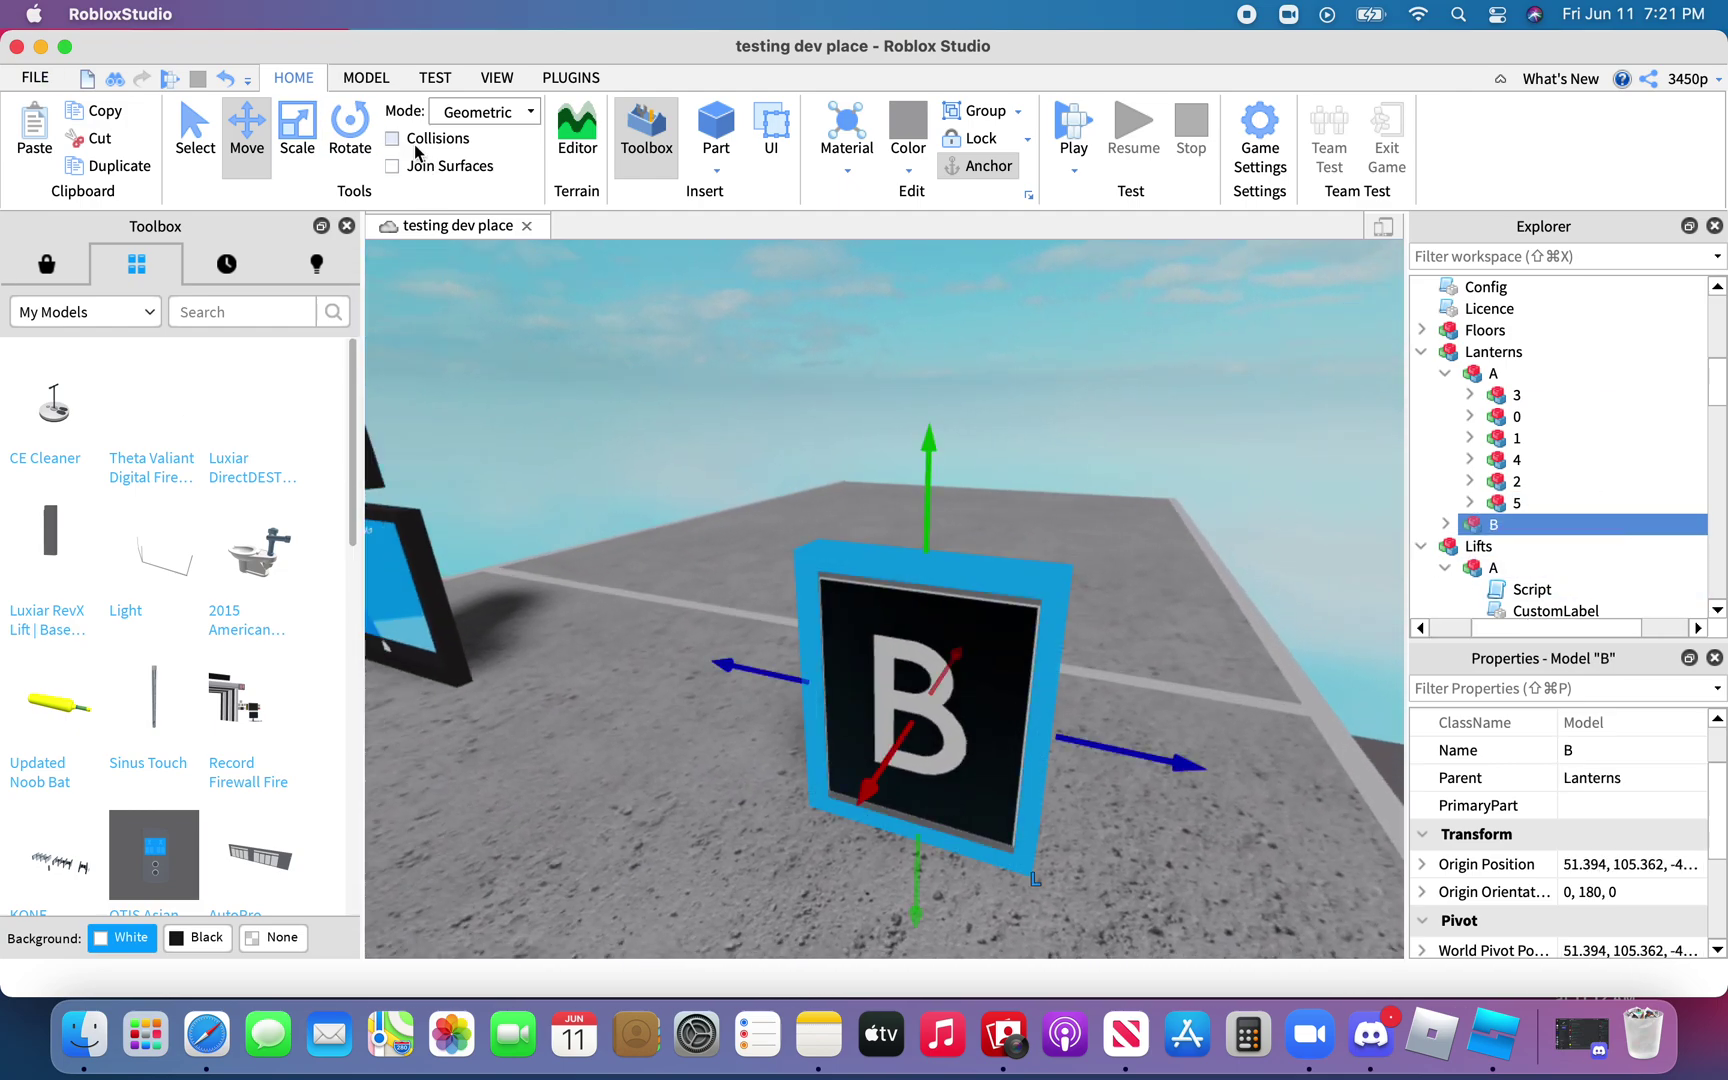
{"action": "left_click", "coordinate": [330, 143]}
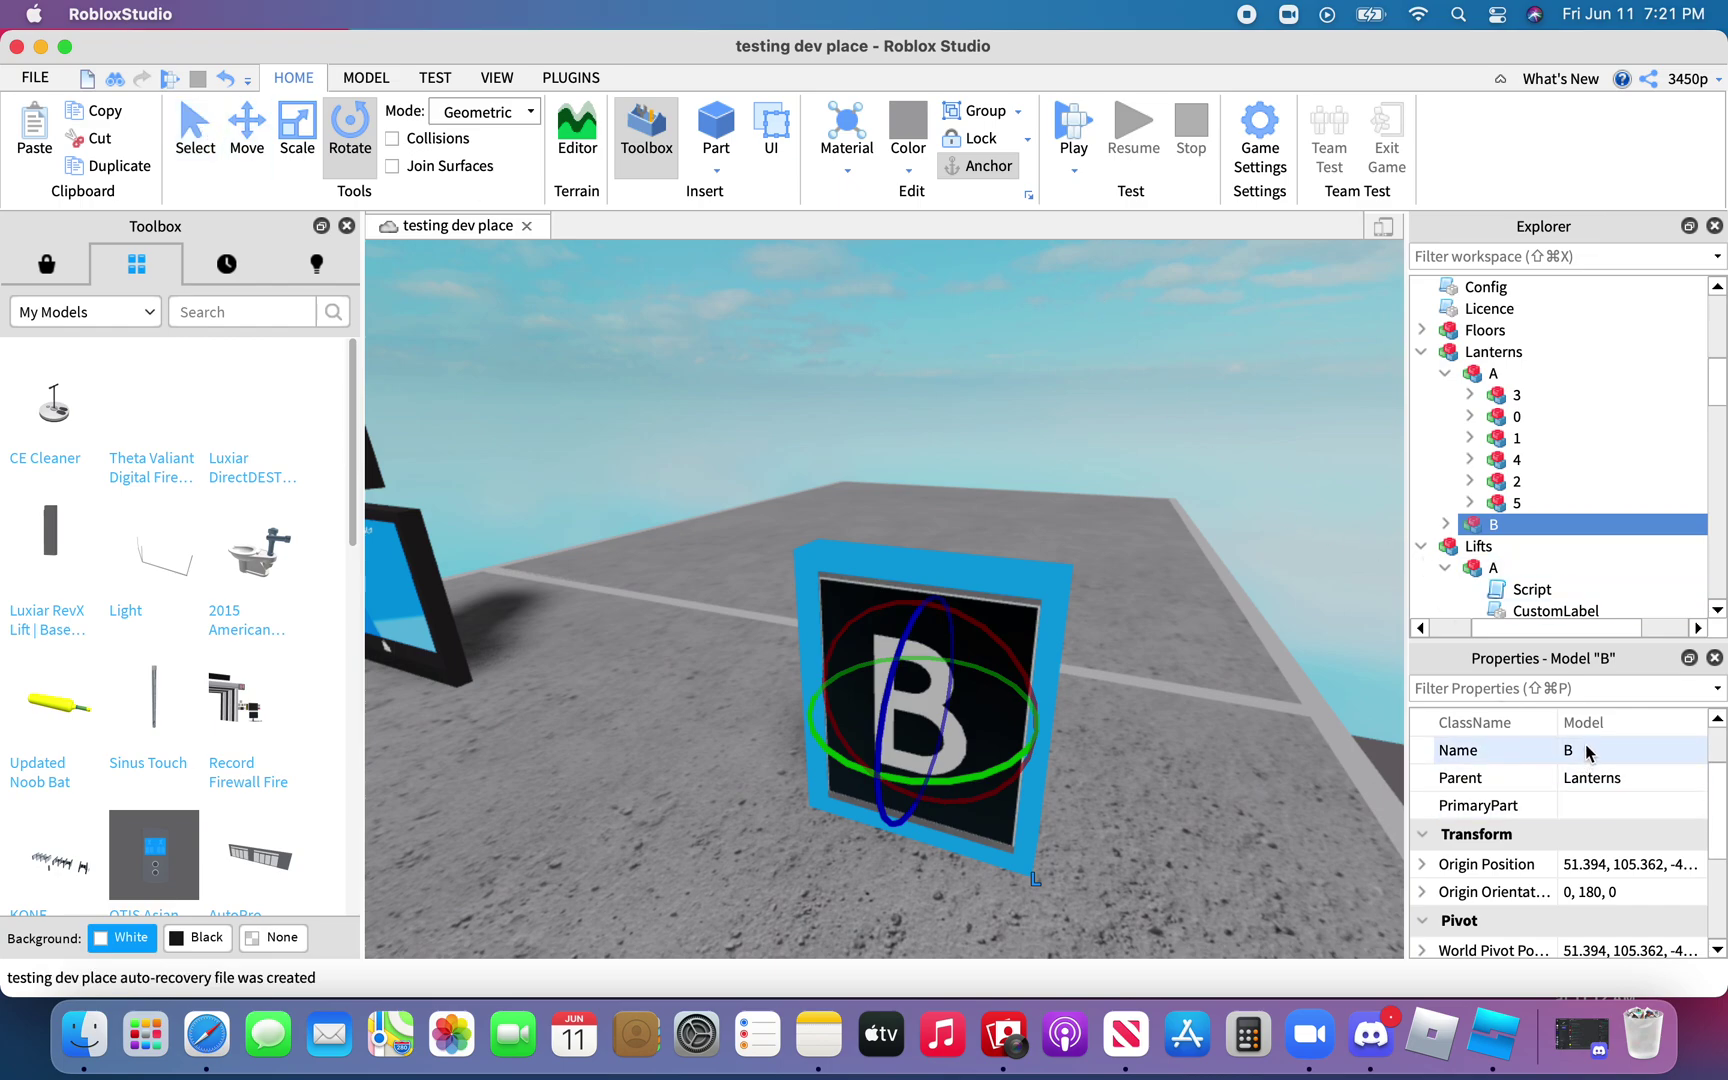
{"action": "left_click", "coordinate": [1600, 778]}
{"action": "scroll", "coordinate": [1588, 587], "scroll_direction": "up", "scroll_amount": 10}
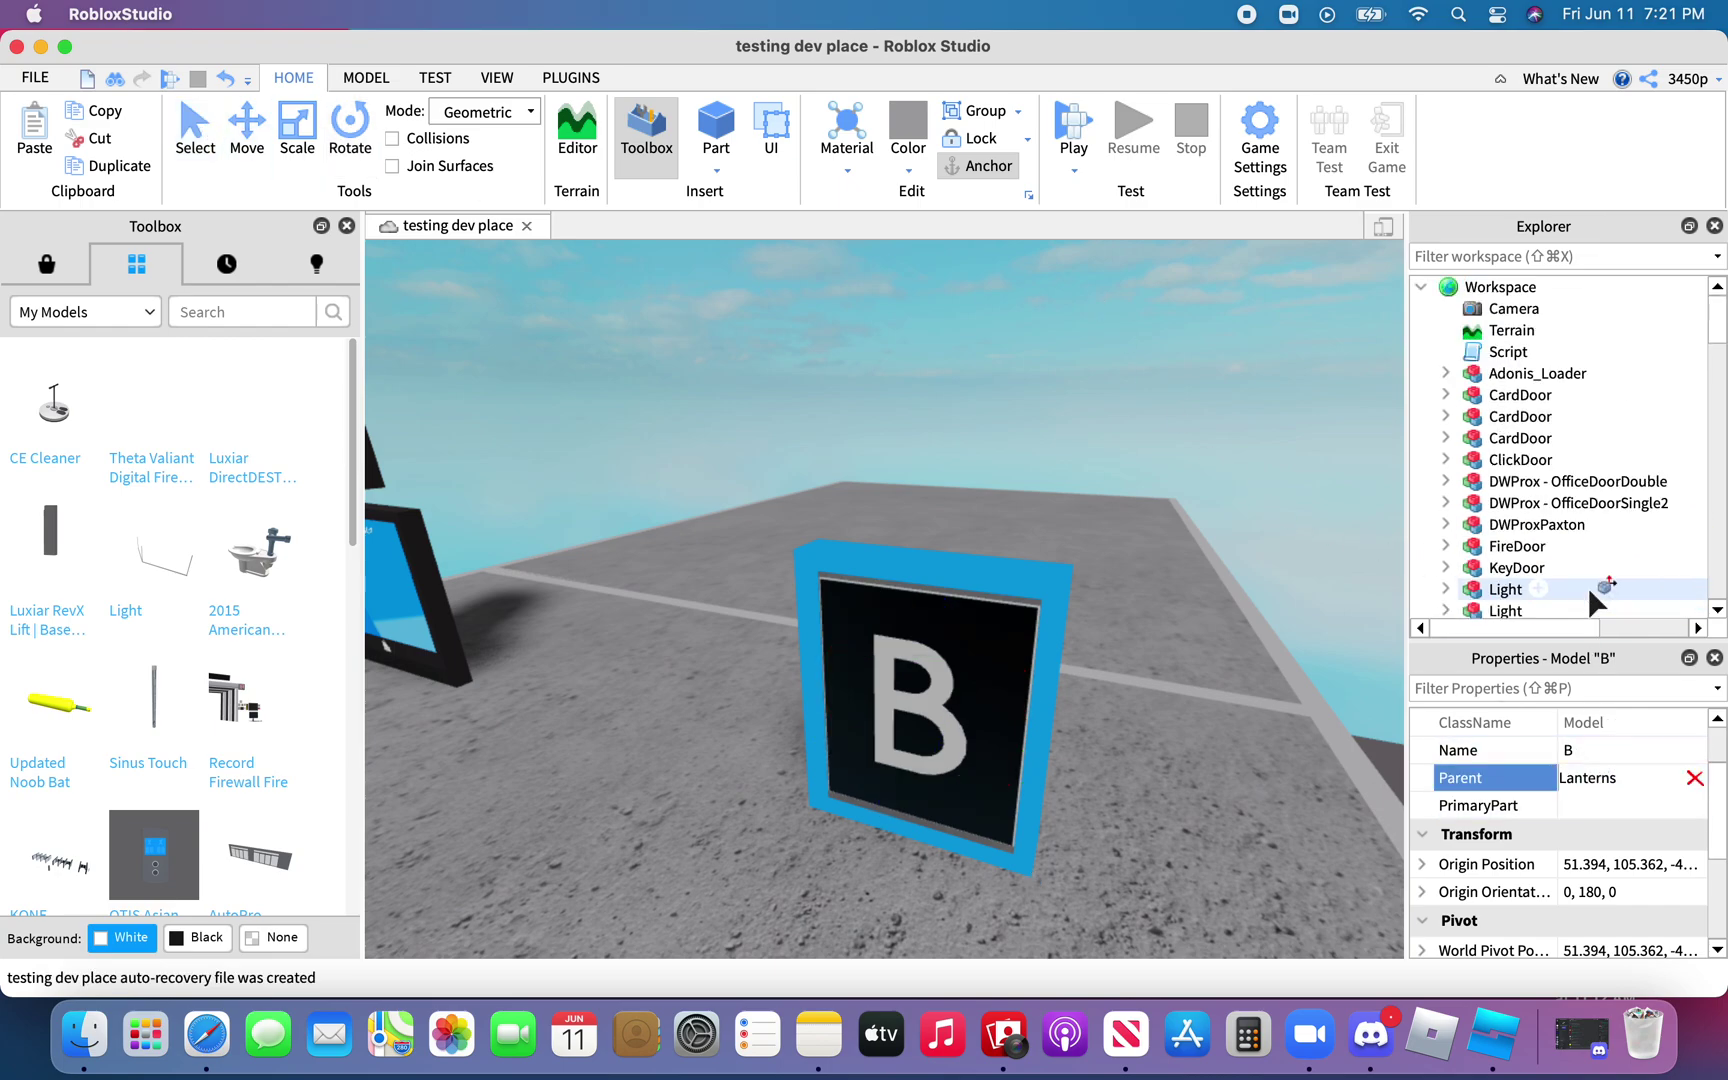
{"action": "left_click", "coordinate": [1450, 288]}
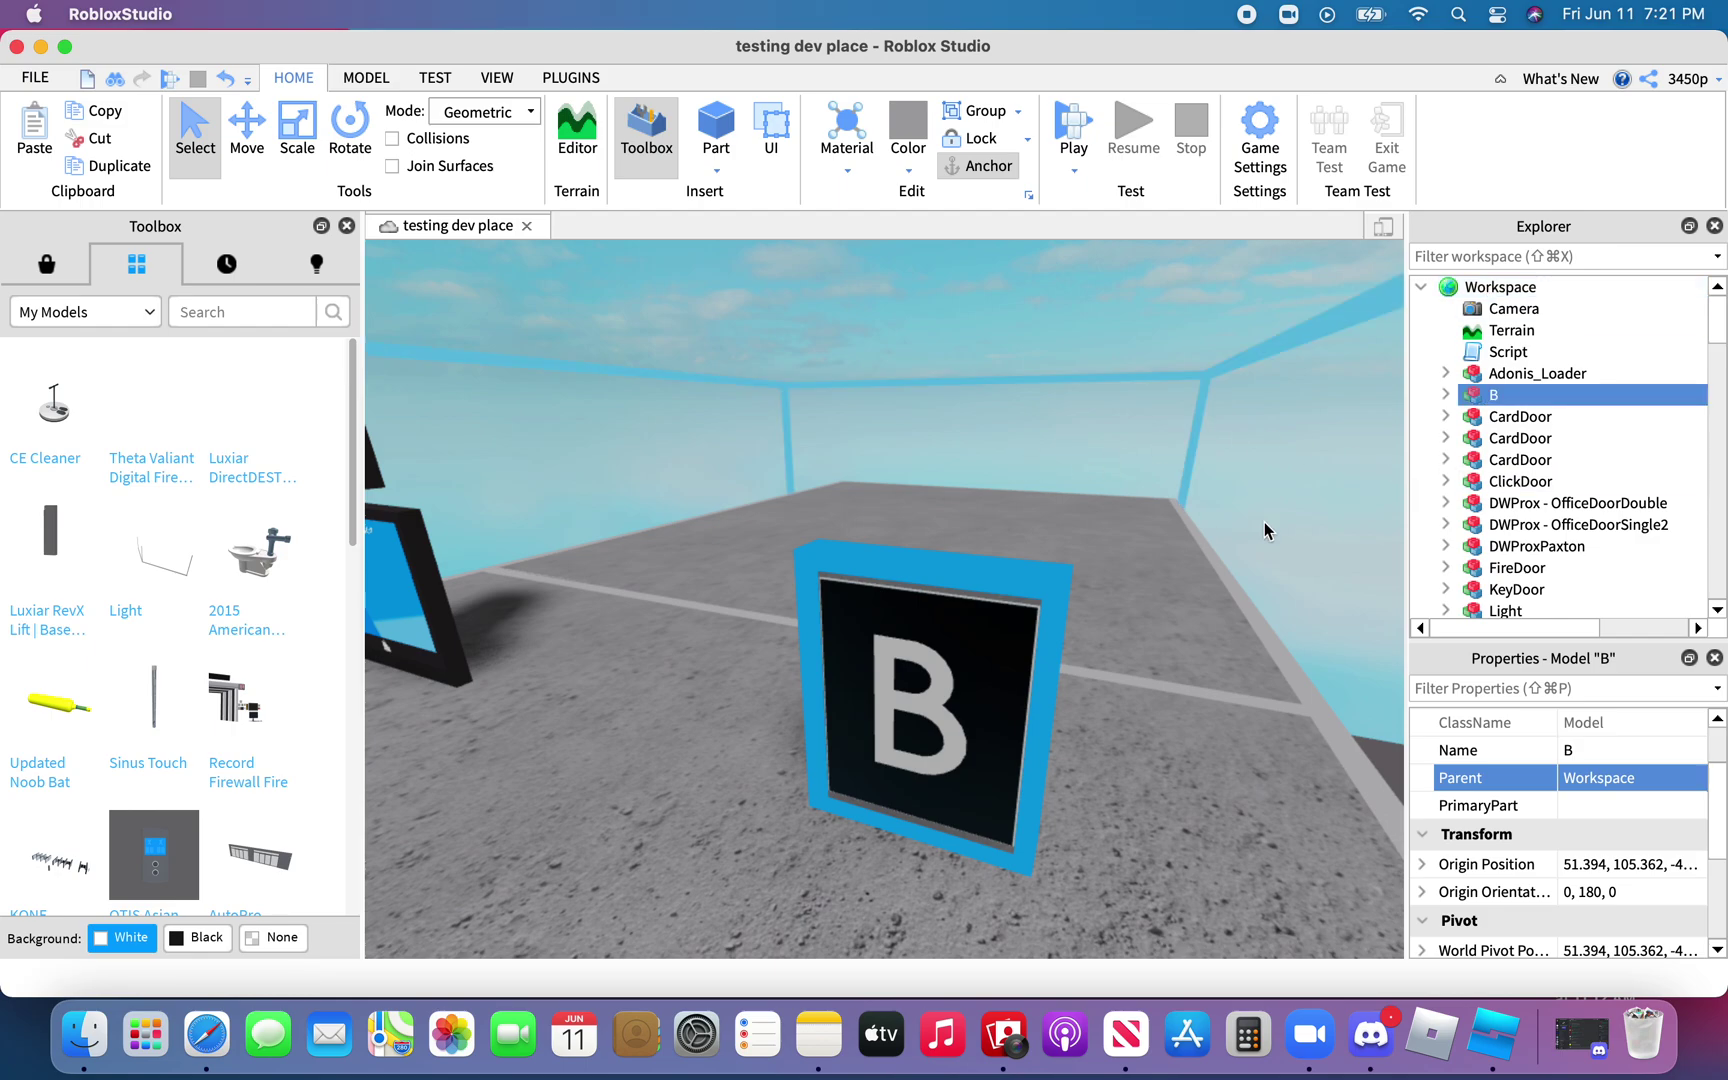
Check the model hierarchy under Lanterns and Lifts and the contents of lantern B
{"action": "scroll", "coordinate": [1463, 511], "scroll_direction": "down", "scroll_amount": 10}
{"action": "scroll", "coordinate": [1463, 511], "scroll_direction": "up", "scroll_amount": 5}
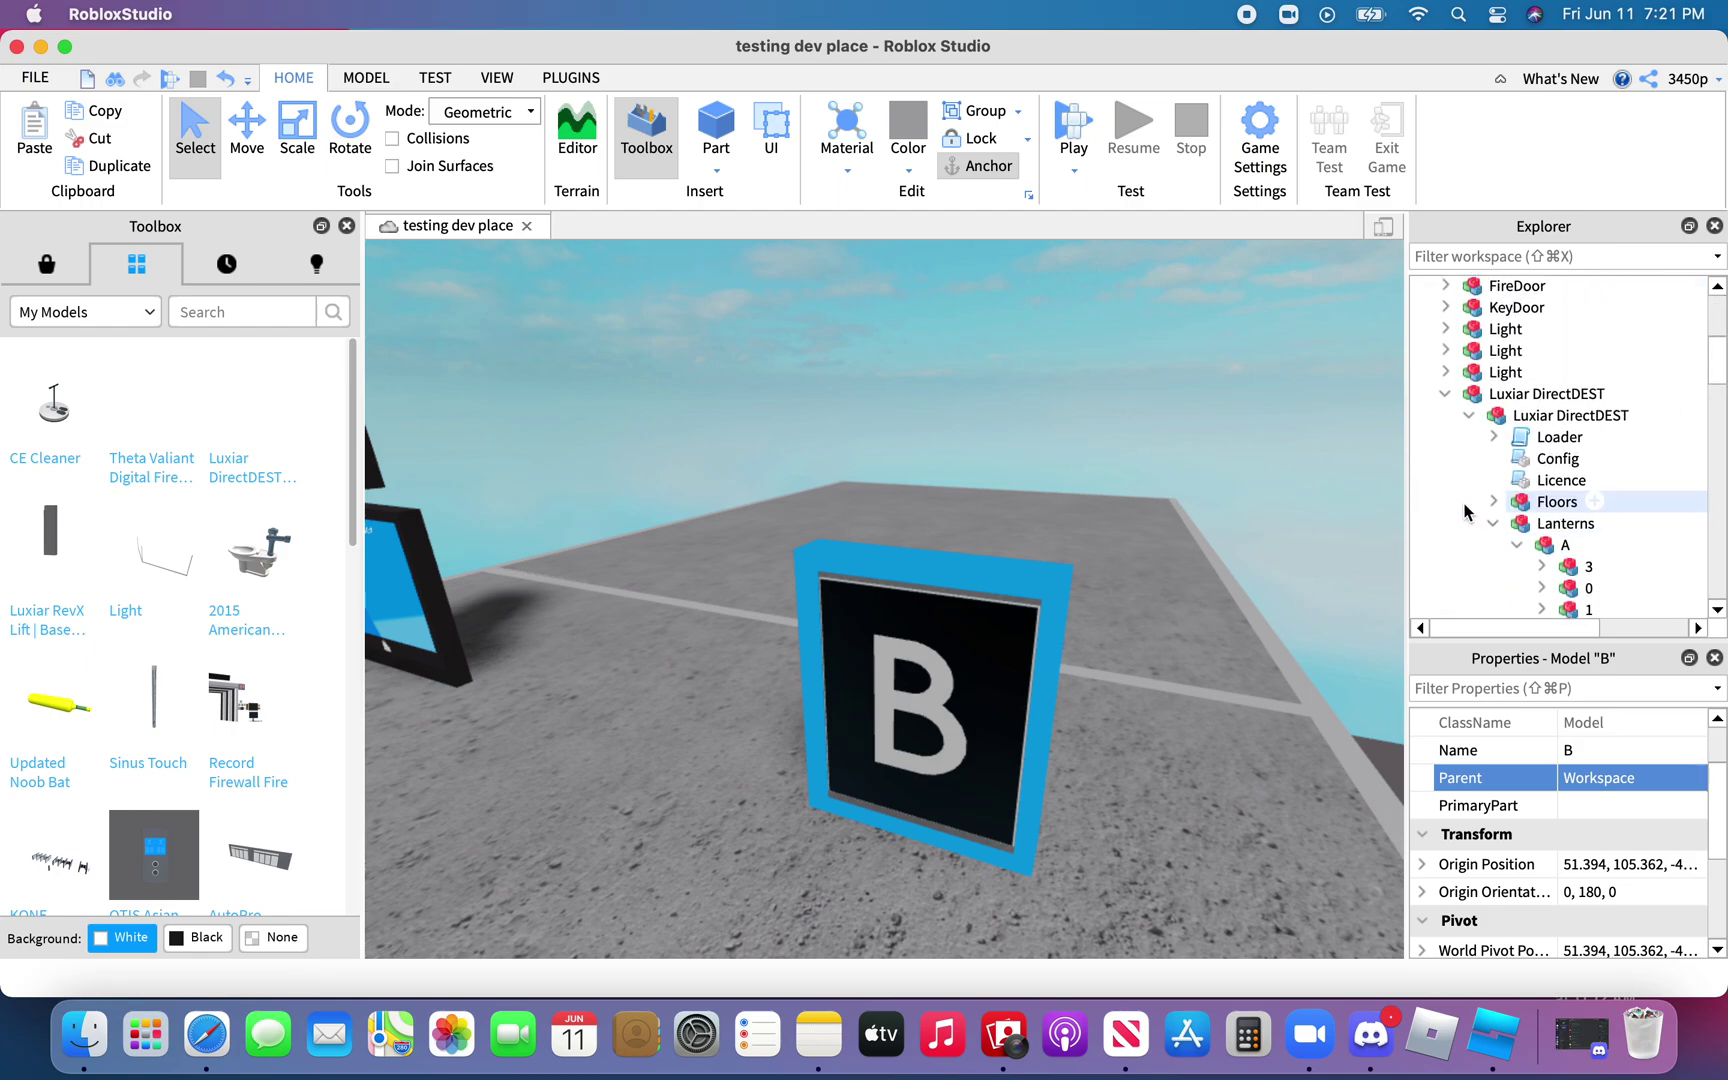
{"action": "scroll", "coordinate": [1463, 511], "scroll_direction": "down", "scroll_amount": 6}
{"action": "scroll", "coordinate": [1463, 511], "scroll_direction": "down", "scroll_amount": 5}
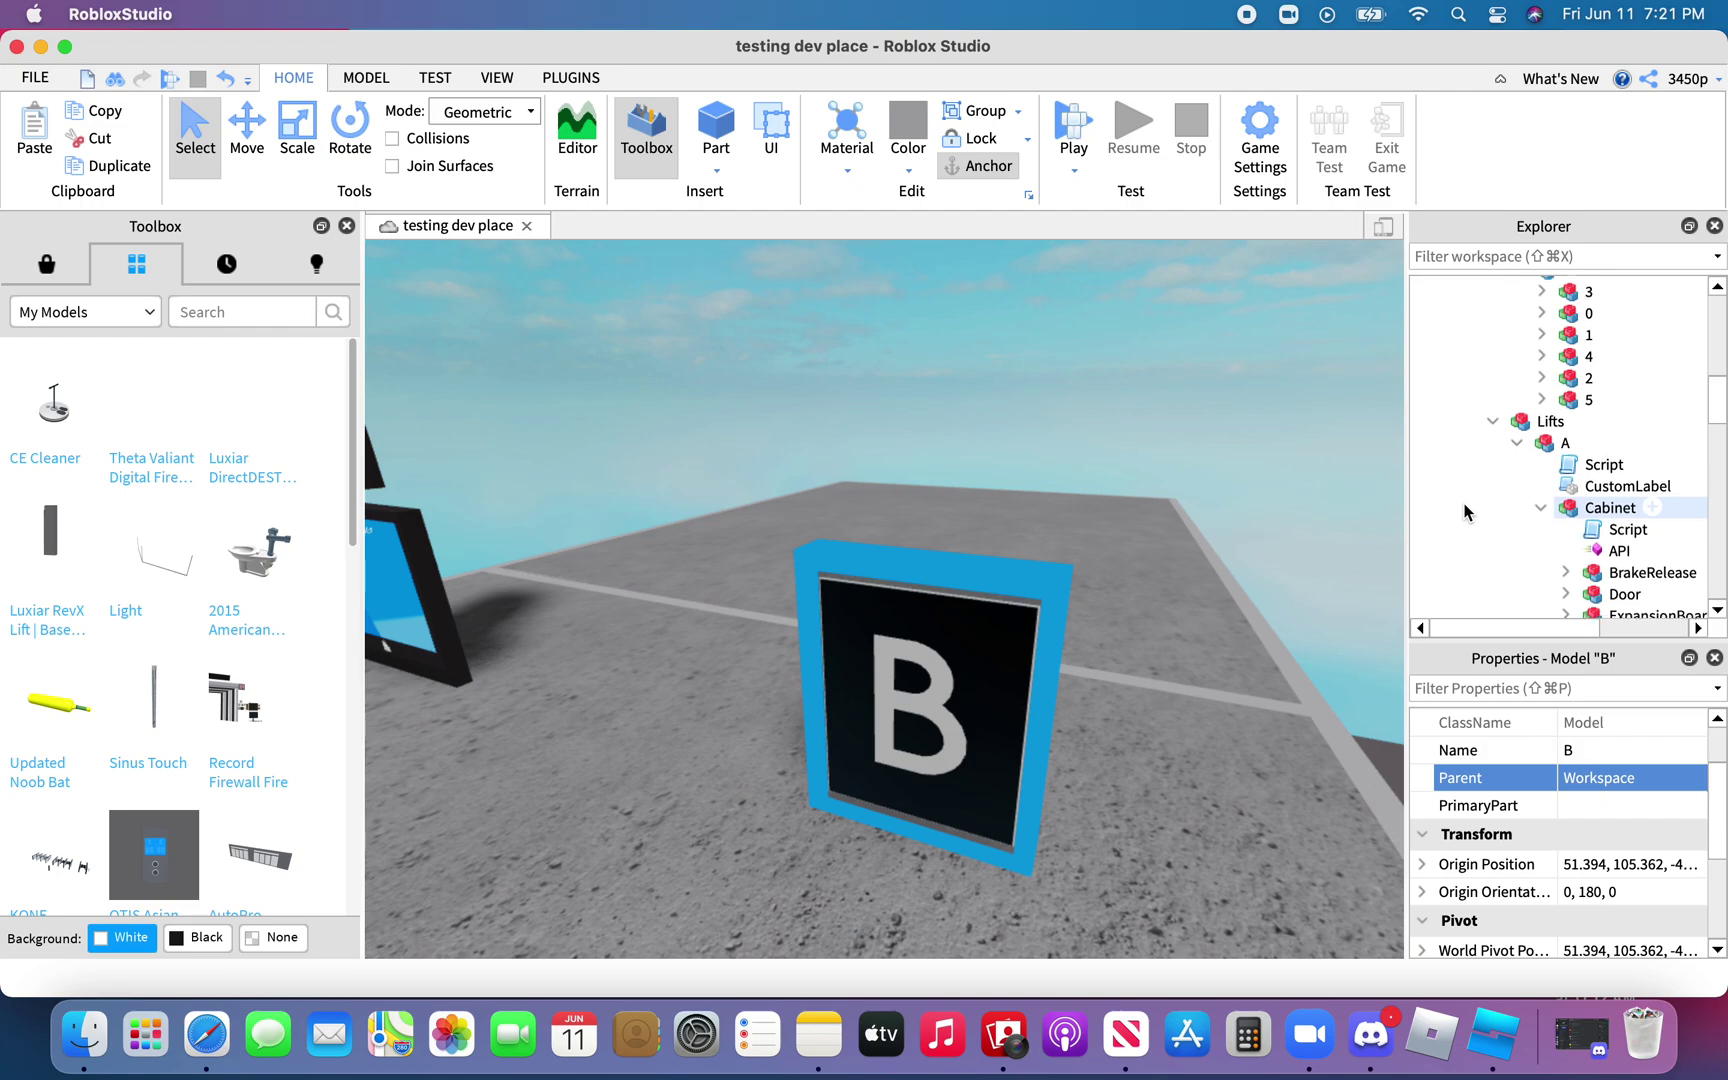
{"action": "scroll", "coordinate": [1465, 511], "scroll_direction": "up", "scroll_amount": 15}
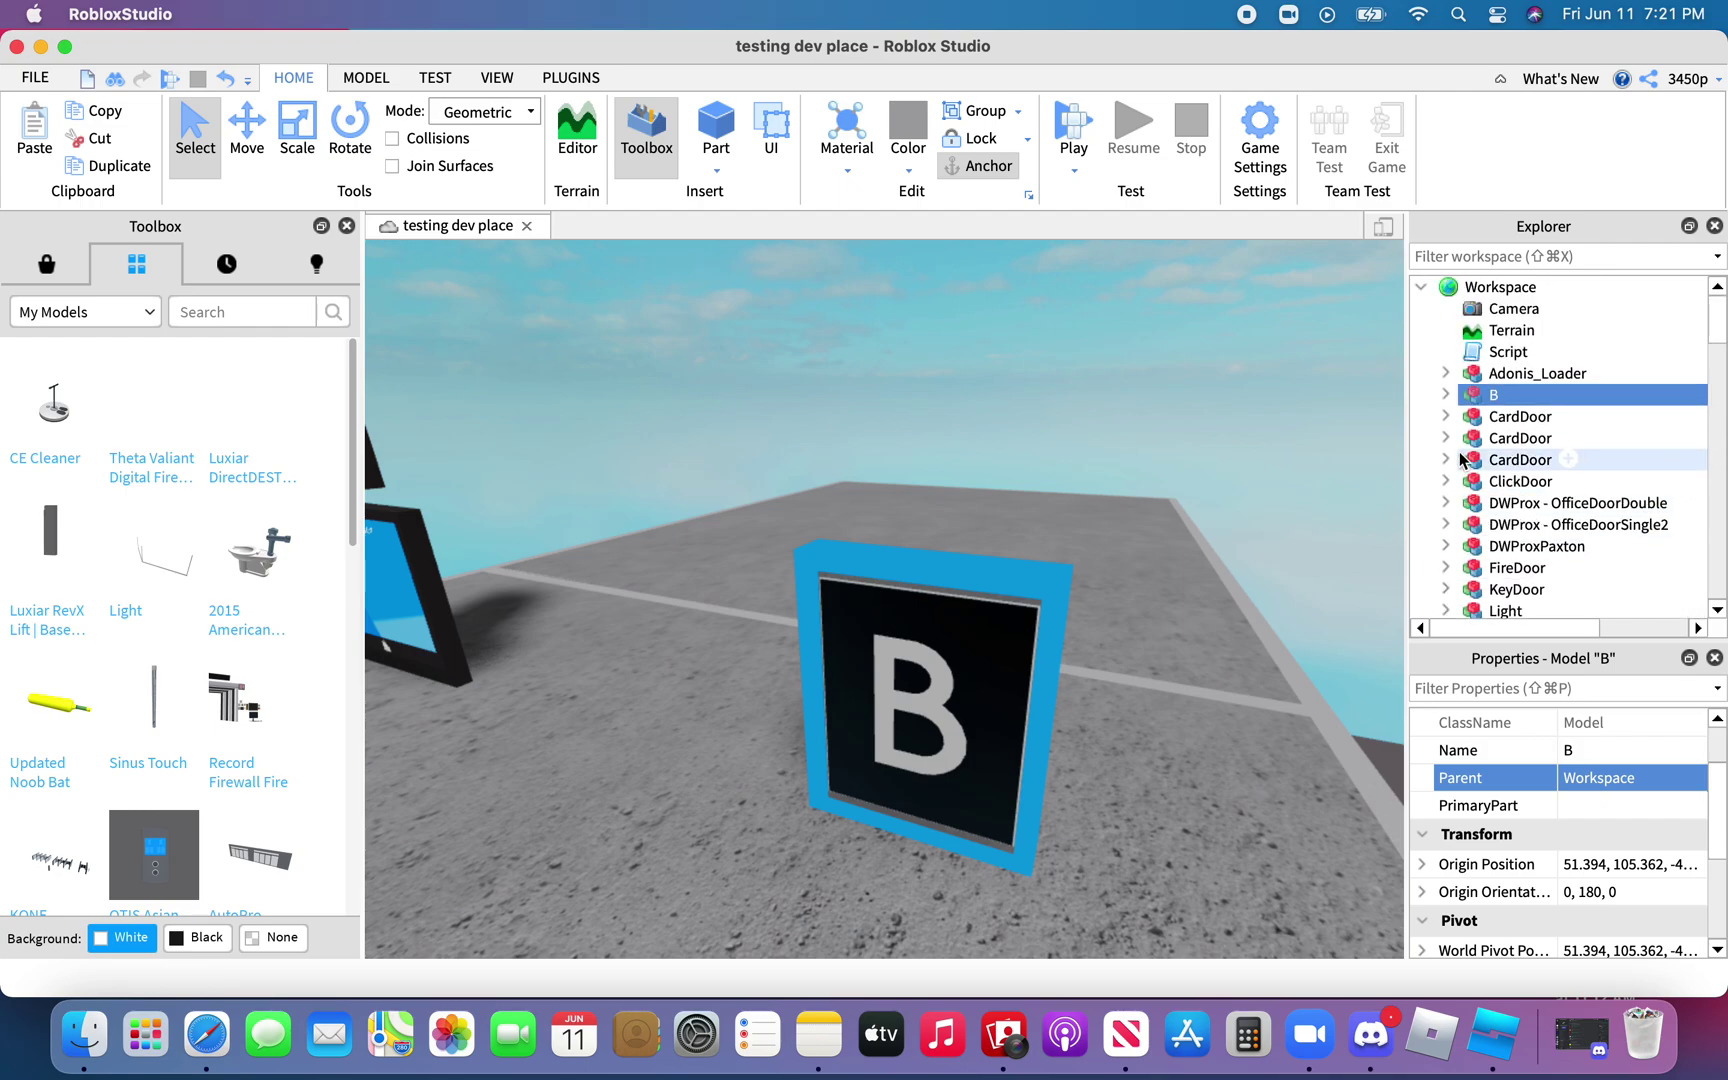
{"action": "left_click", "coordinate": [1445, 395]}
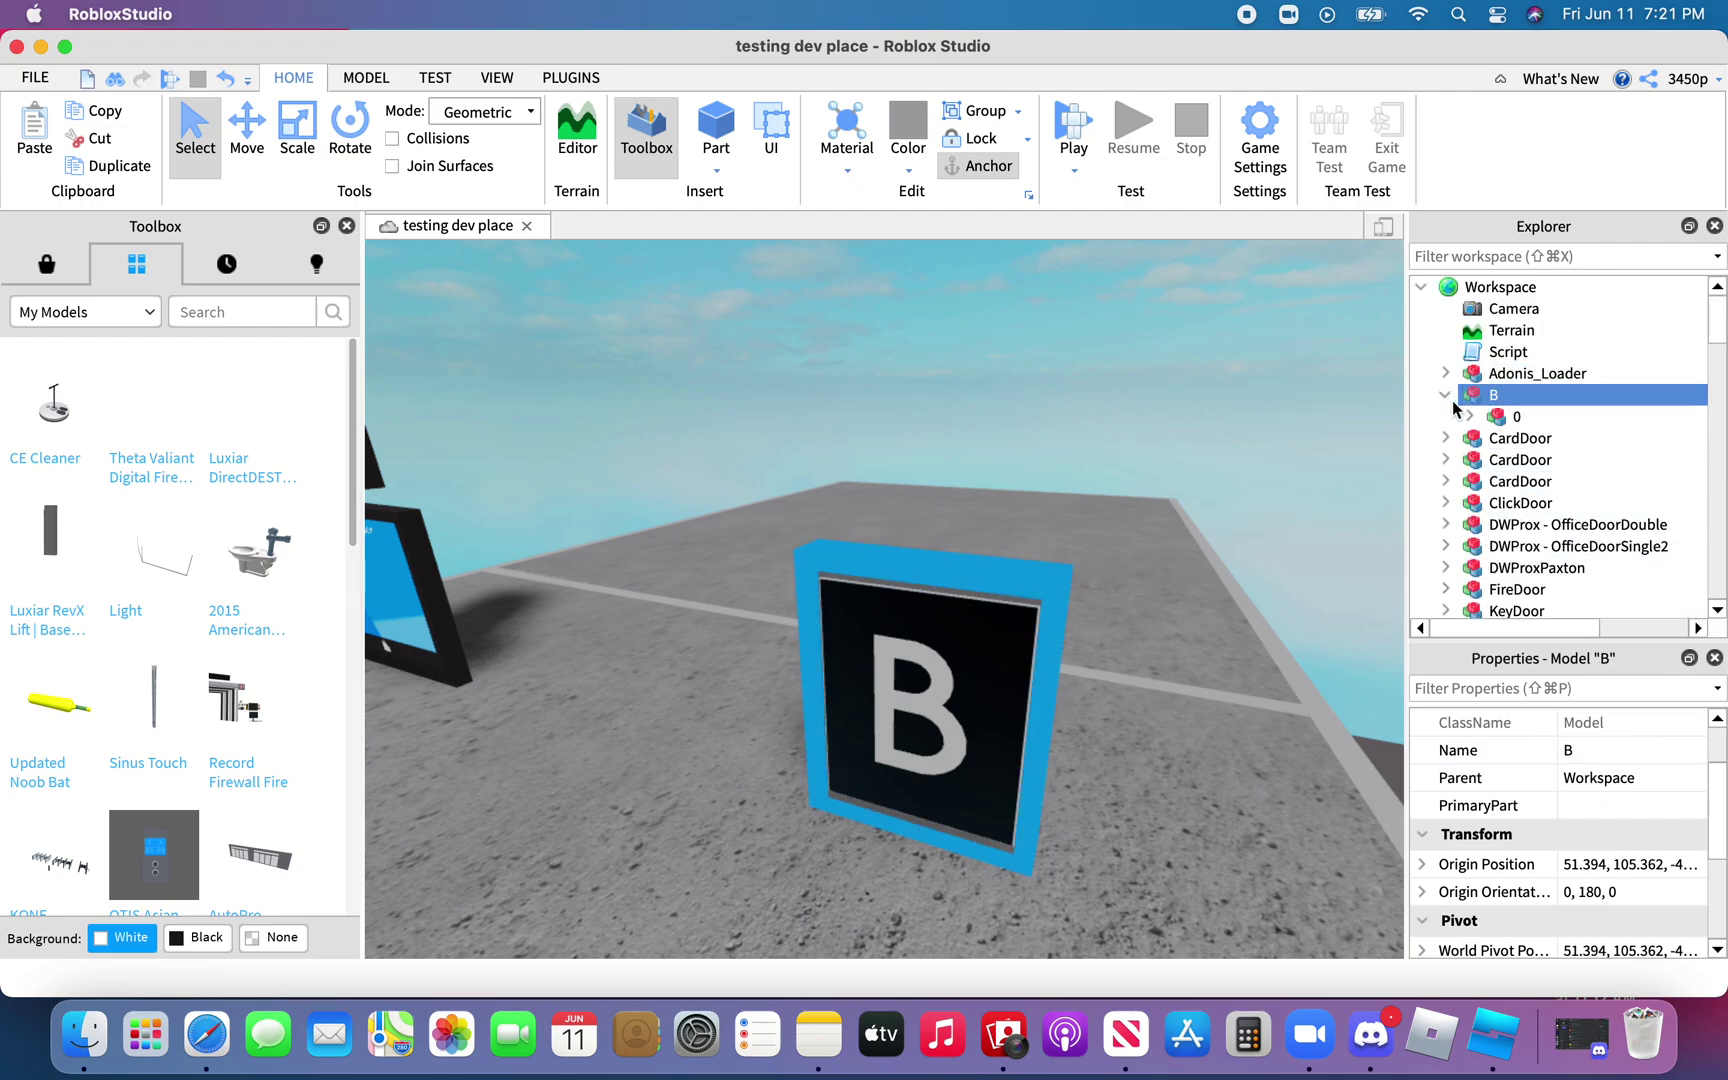
{"action": "left_click", "coordinate": [1445, 395]}
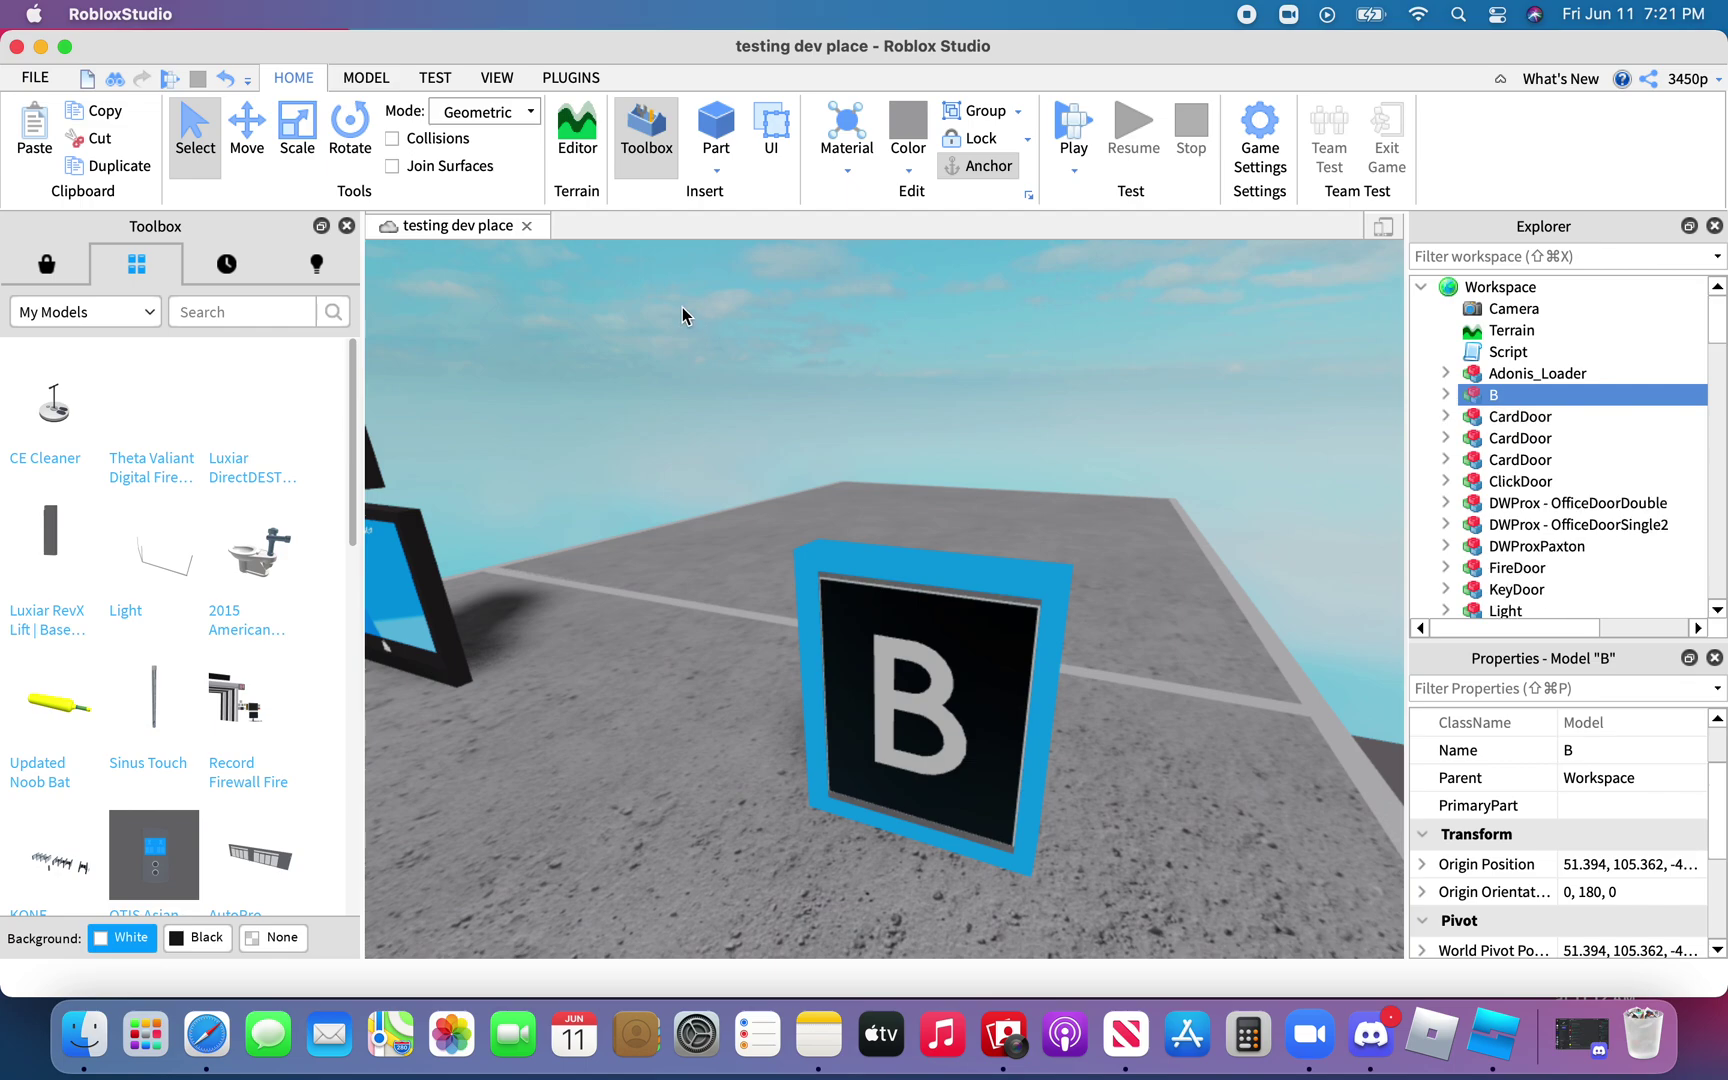
Move lantern B from the roof to above lift B's lowest landing, at about Y 18.959, rotated to -90° about Y to face outwards
{"action": "left_click_drag", "start_coordinate": [930, 710], "coordinate": [1364, 697]}
{"action": "key", "text": "f"}
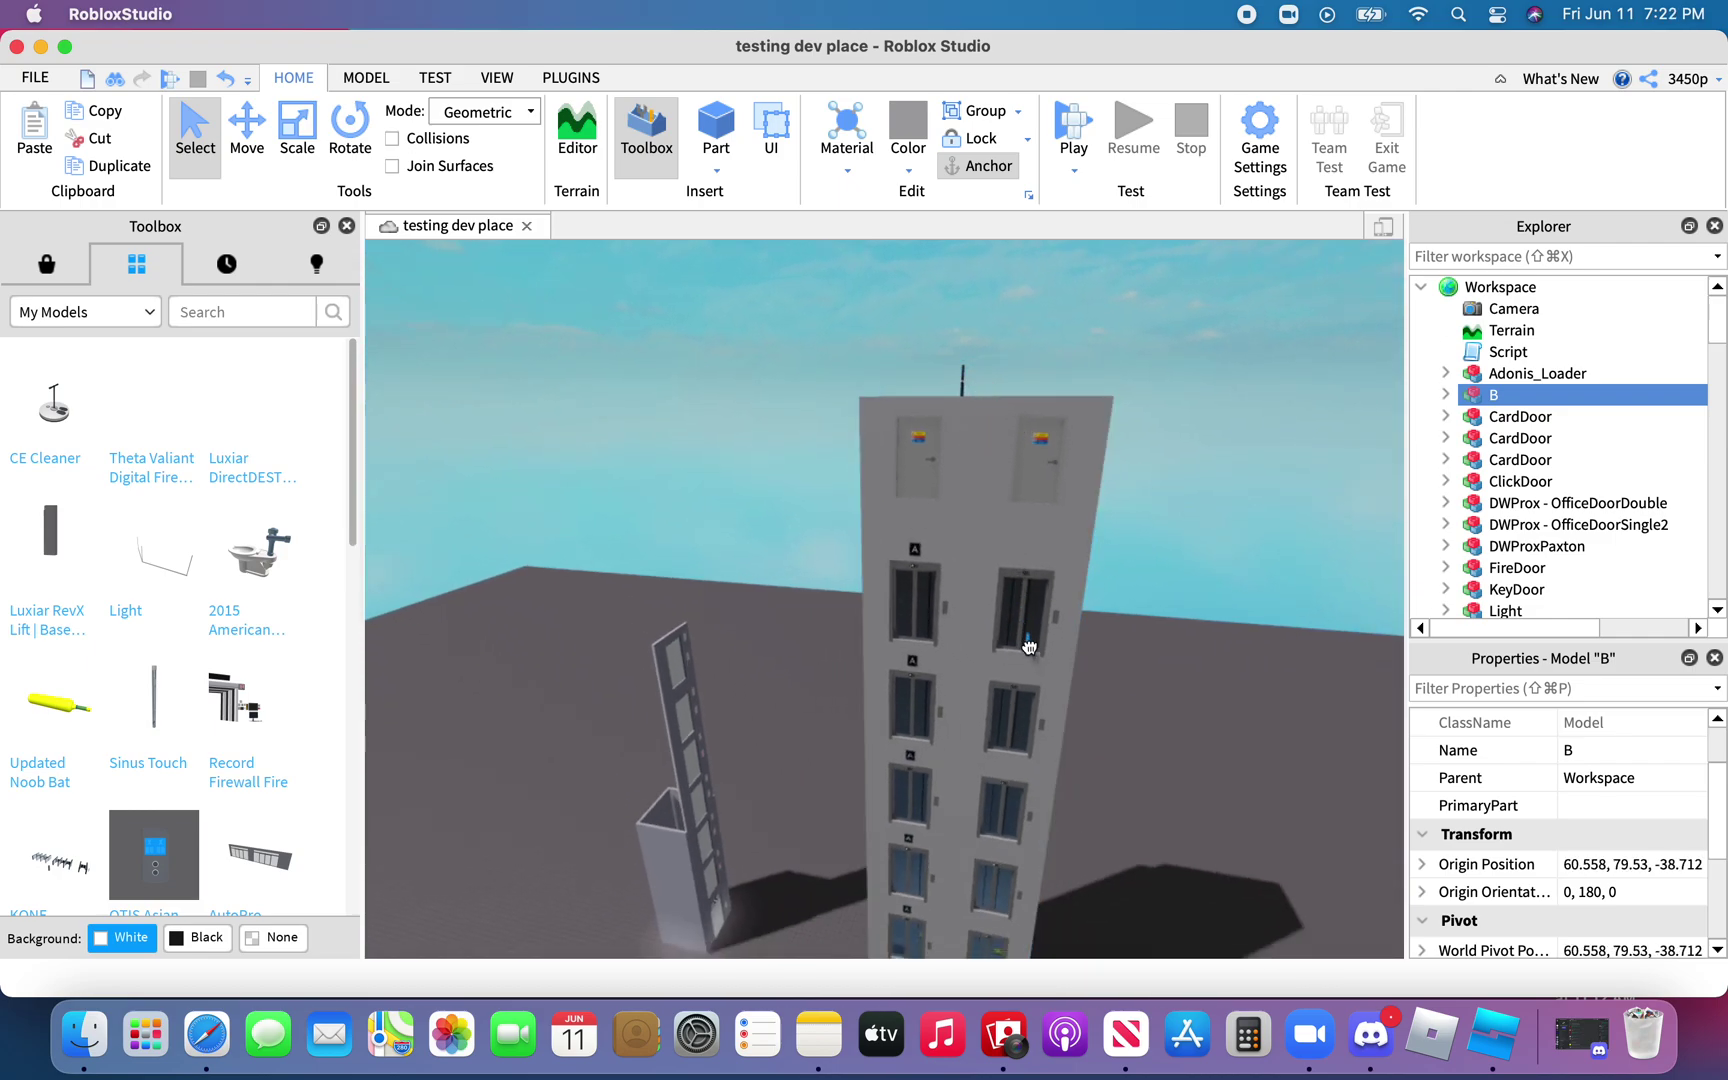
{"action": "left_click", "coordinate": [345, 135]}
{"action": "left_click_drag", "start_coordinate": [926, 721], "coordinate": [907, 828]}
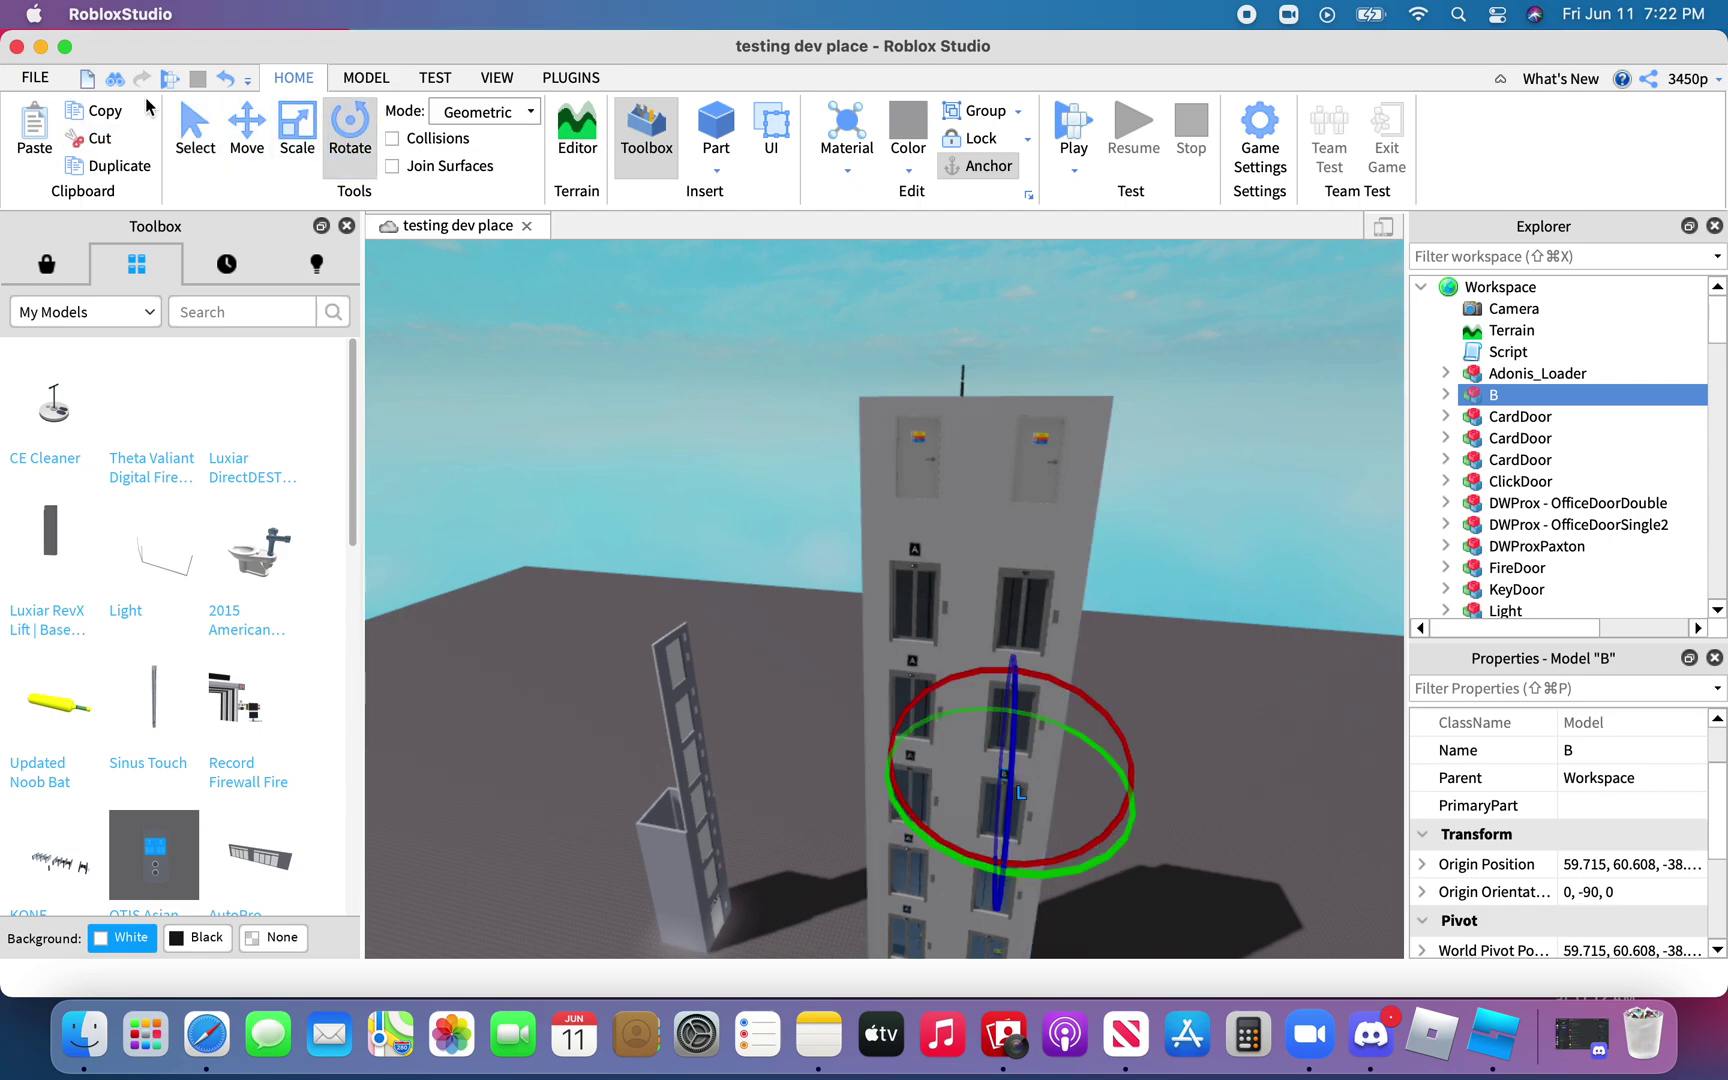
{"action": "left_click", "coordinate": [194, 130]}
{"action": "right_click_drag", "start_coordinate": [1027, 784], "coordinate": [1027, 784]}
{"action": "key", "text": "w"}
{"action": "scroll", "coordinate": [1027, 784], "scroll_direction": "down", "scroll_amount": 8}
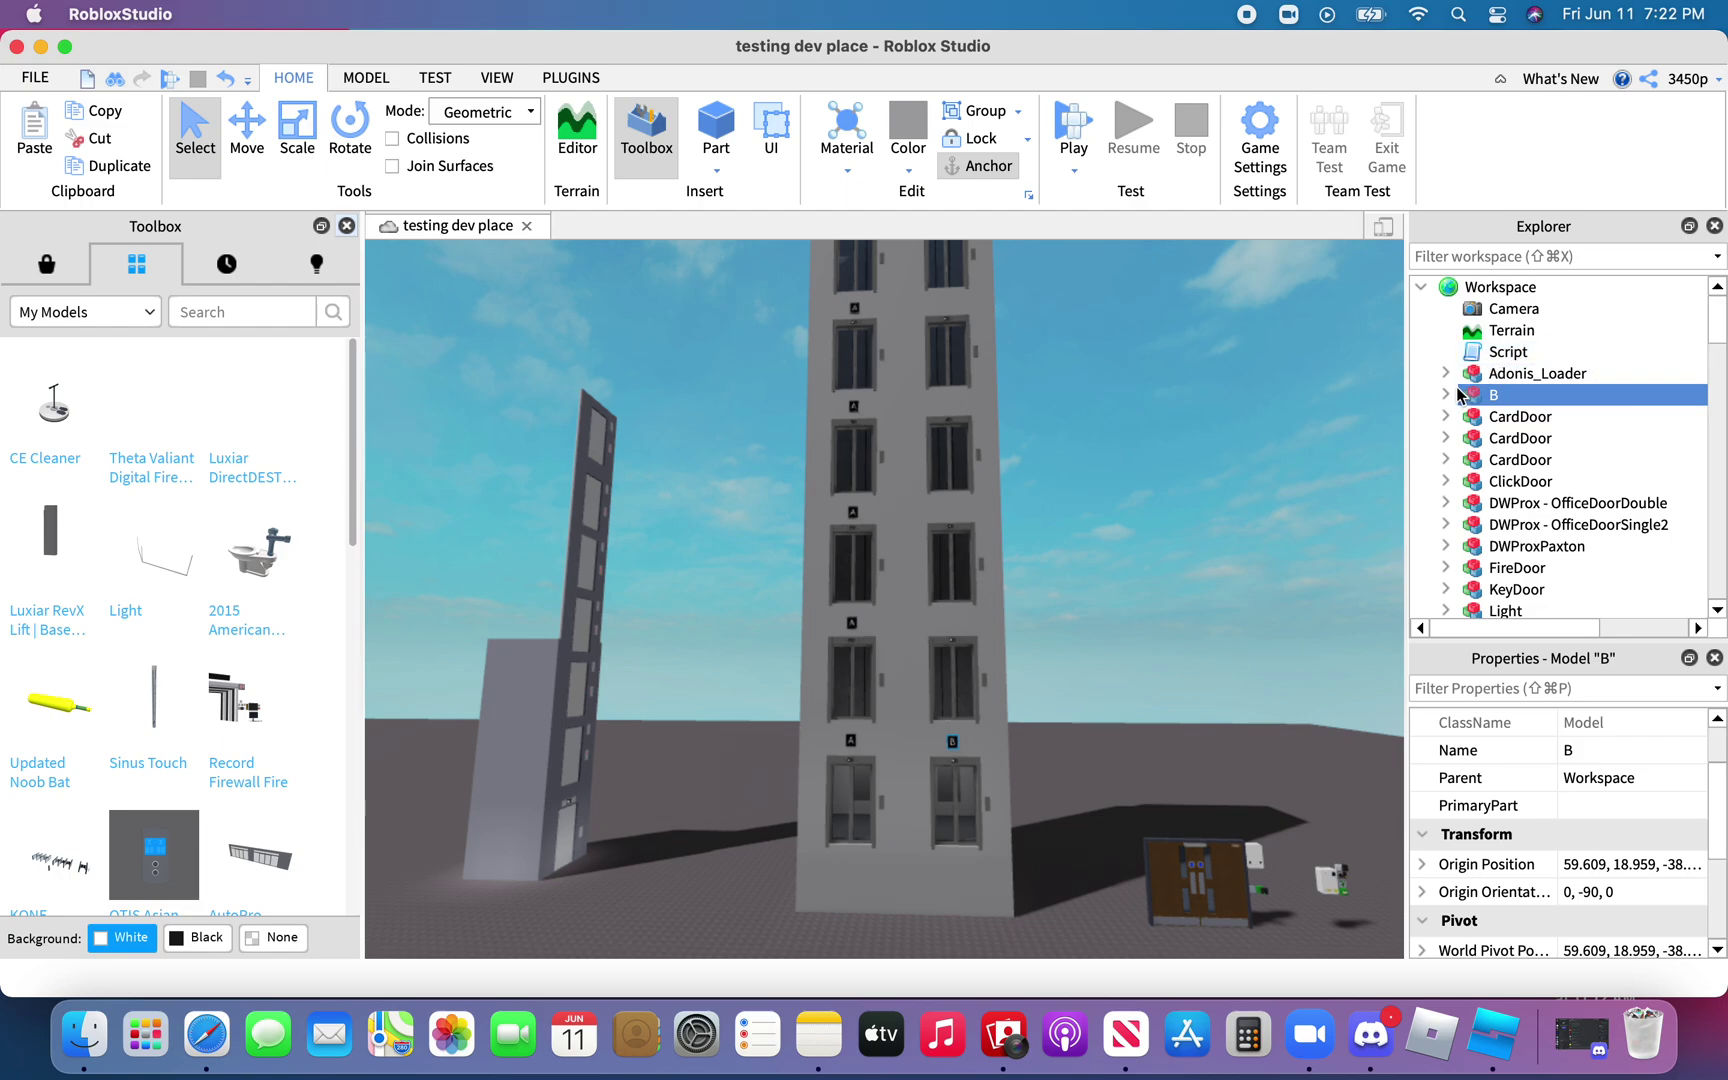
Change the parent of lantern group B from Workspace to Lanterns inside Luxiar DirectDEST
{"action": "mouse_move", "coordinate": [1476, 403]}
{"action": "left_click", "coordinate": [1580, 780]}
{"action": "scroll", "coordinate": [1580, 412], "scroll_direction": "down", "scroll_amount": 10}
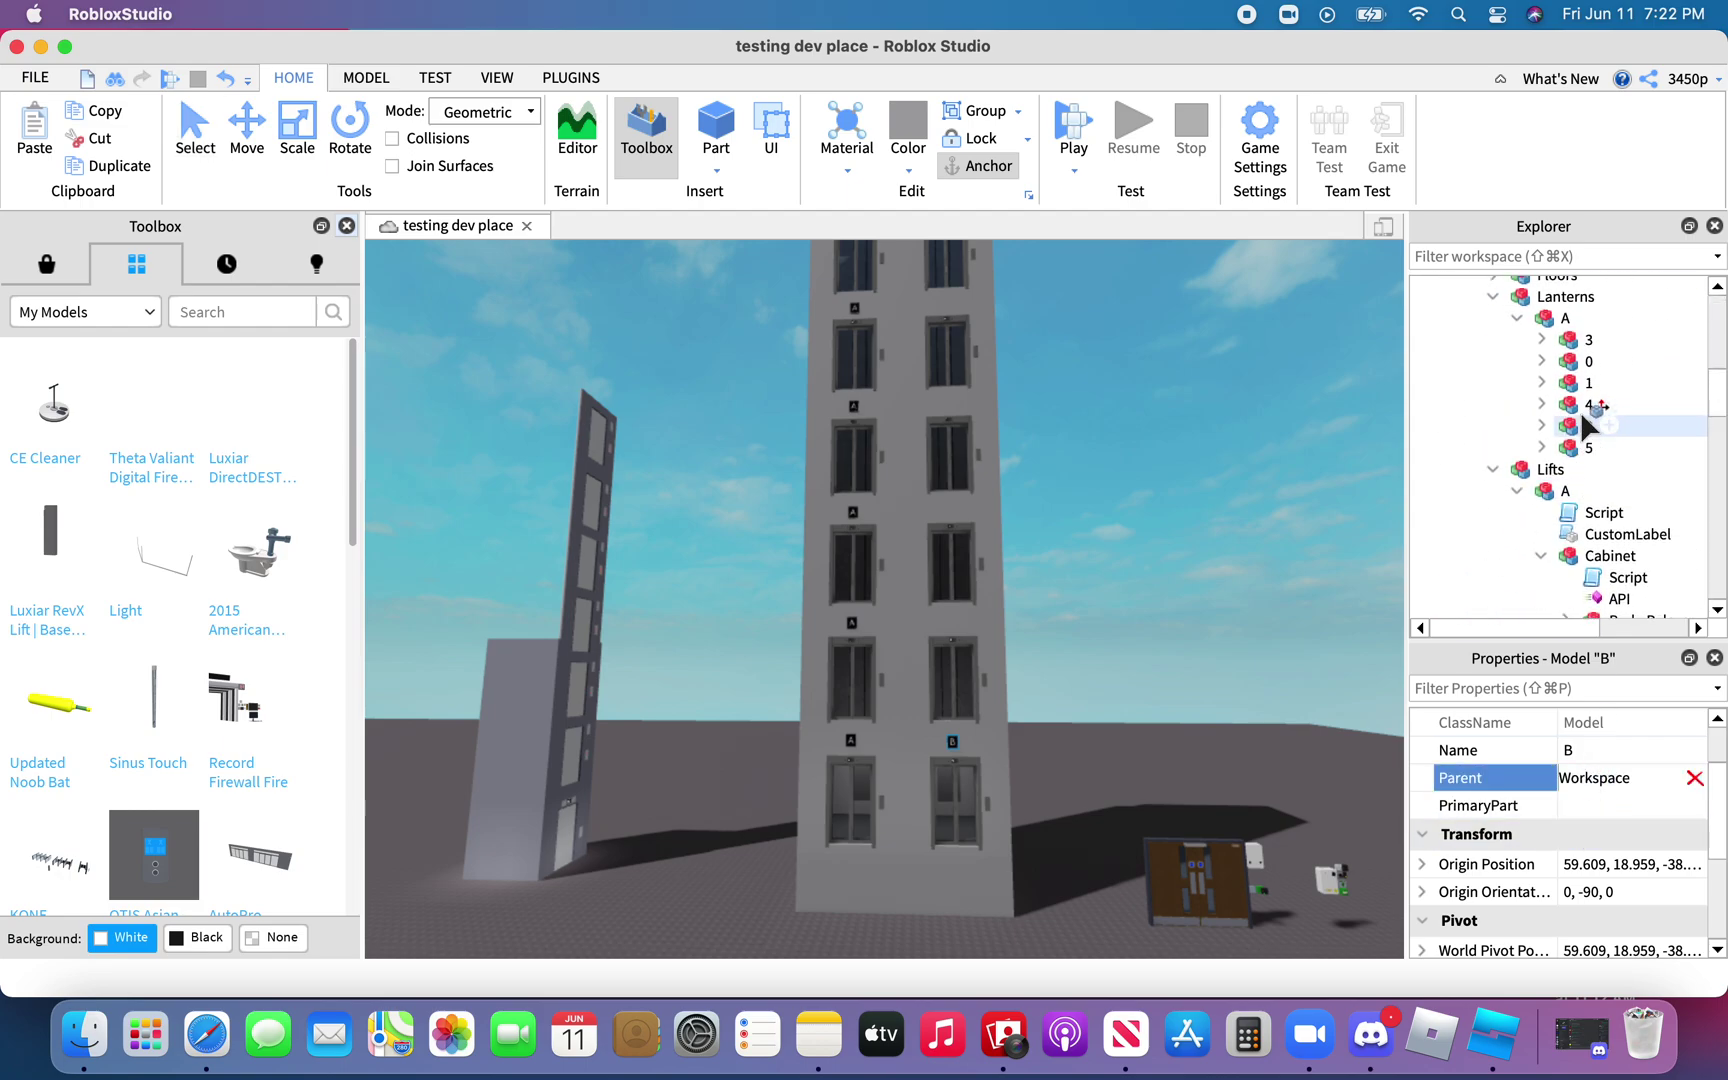
{"action": "scroll", "coordinate": [1582, 412], "scroll_direction": "down", "scroll_amount": 5}
{"action": "scroll", "coordinate": [1582, 414], "scroll_direction": "up", "scroll_amount": 7}
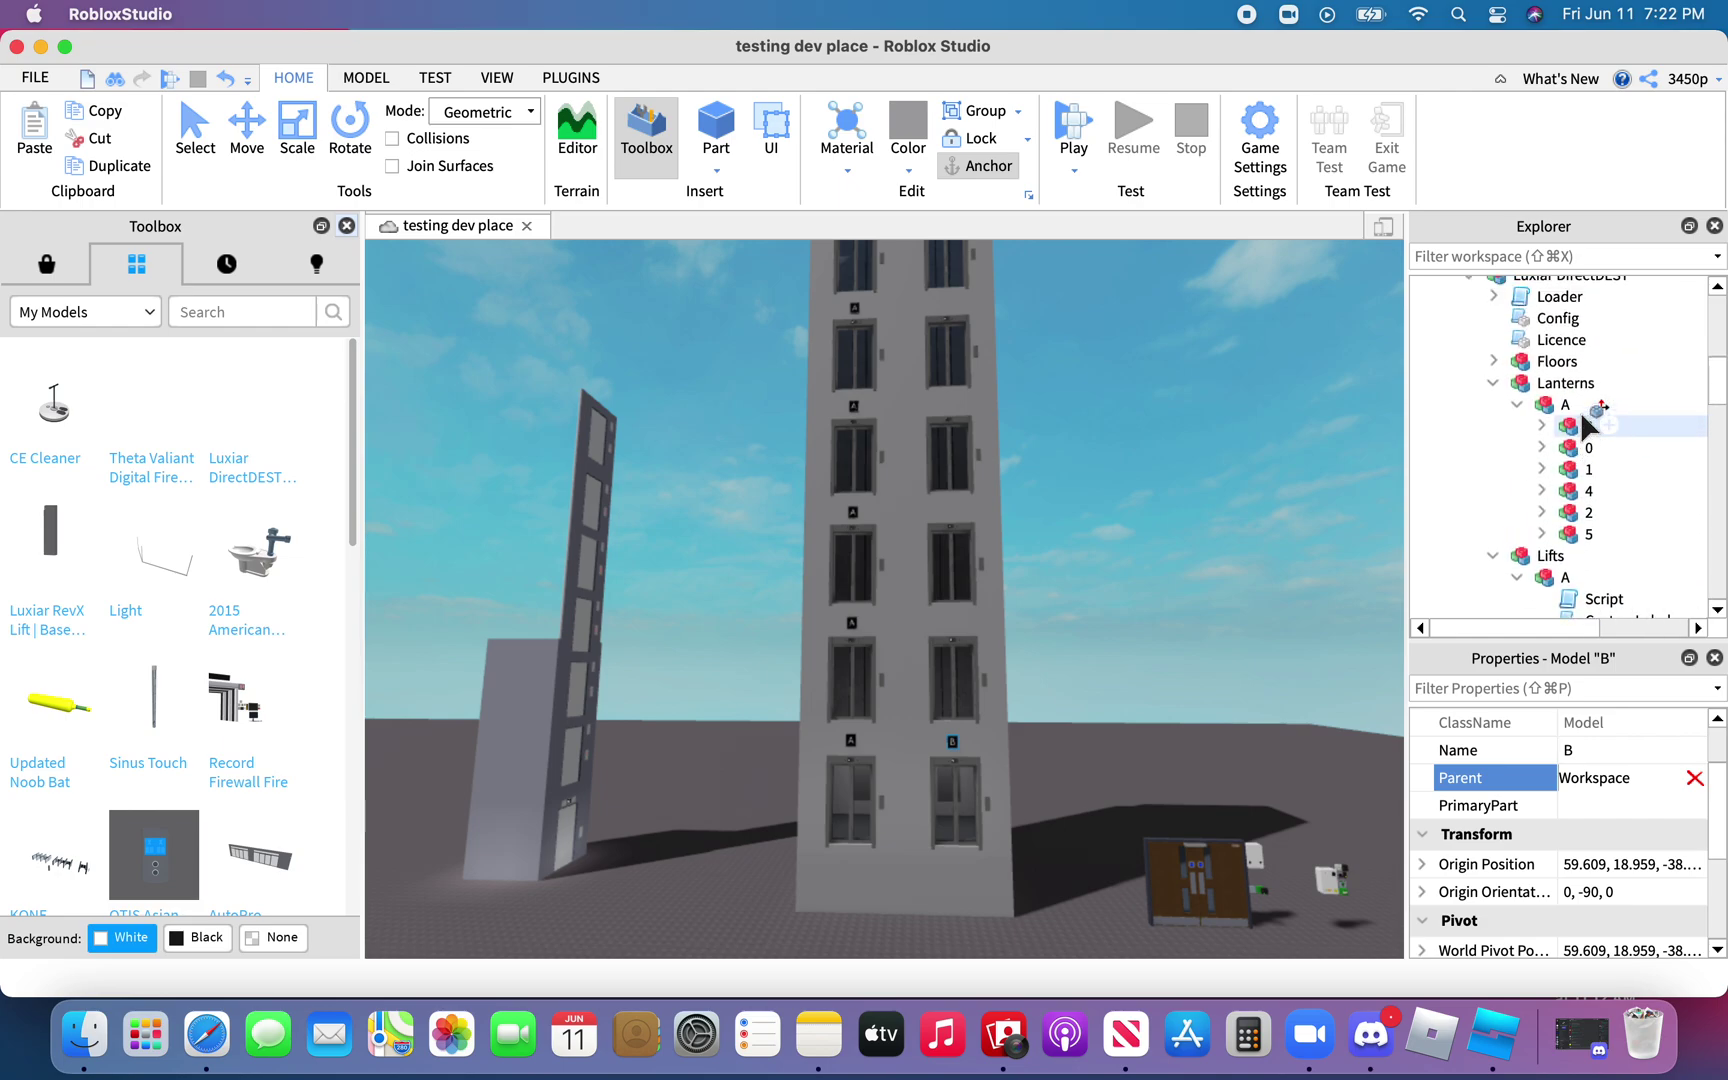
{"action": "scroll", "coordinate": [1580, 412], "scroll_direction": "up", "scroll_amount": 4}
{"action": "scroll", "coordinate": [1570, 425], "scroll_direction": "down", "scroll_amount": 1}
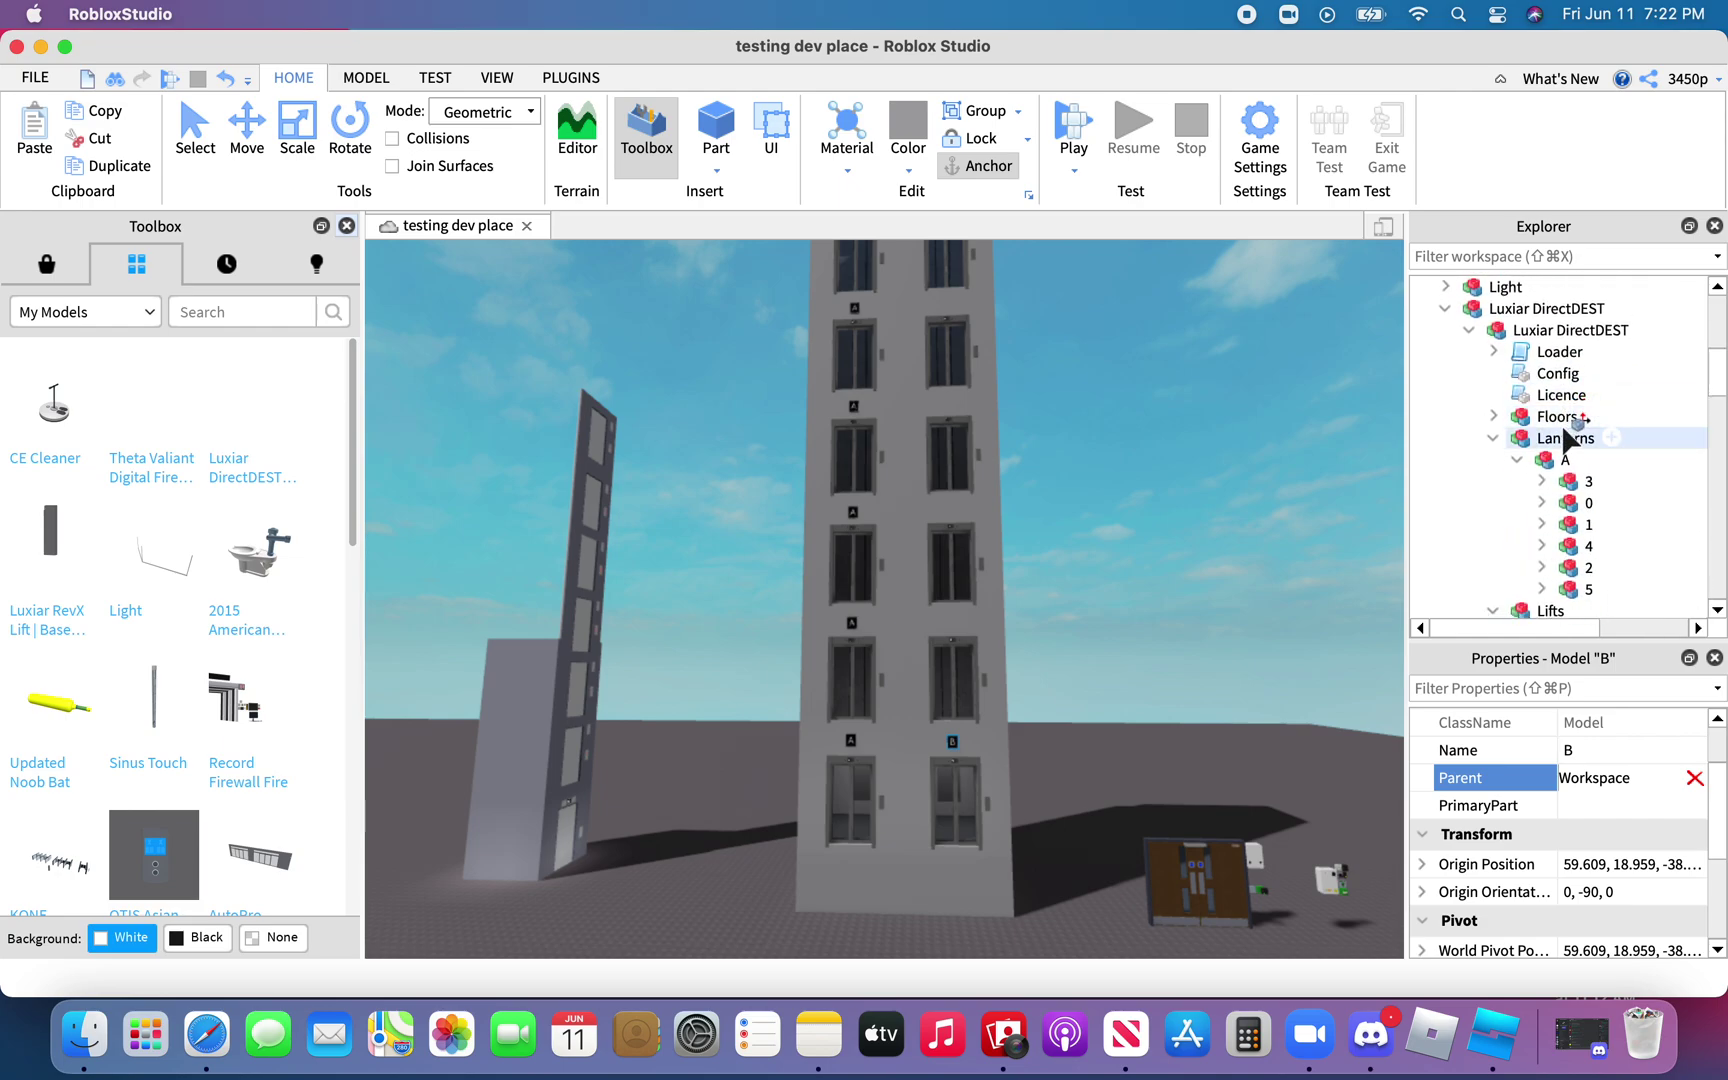
{"action": "left_click", "coordinate": [1565, 438]}
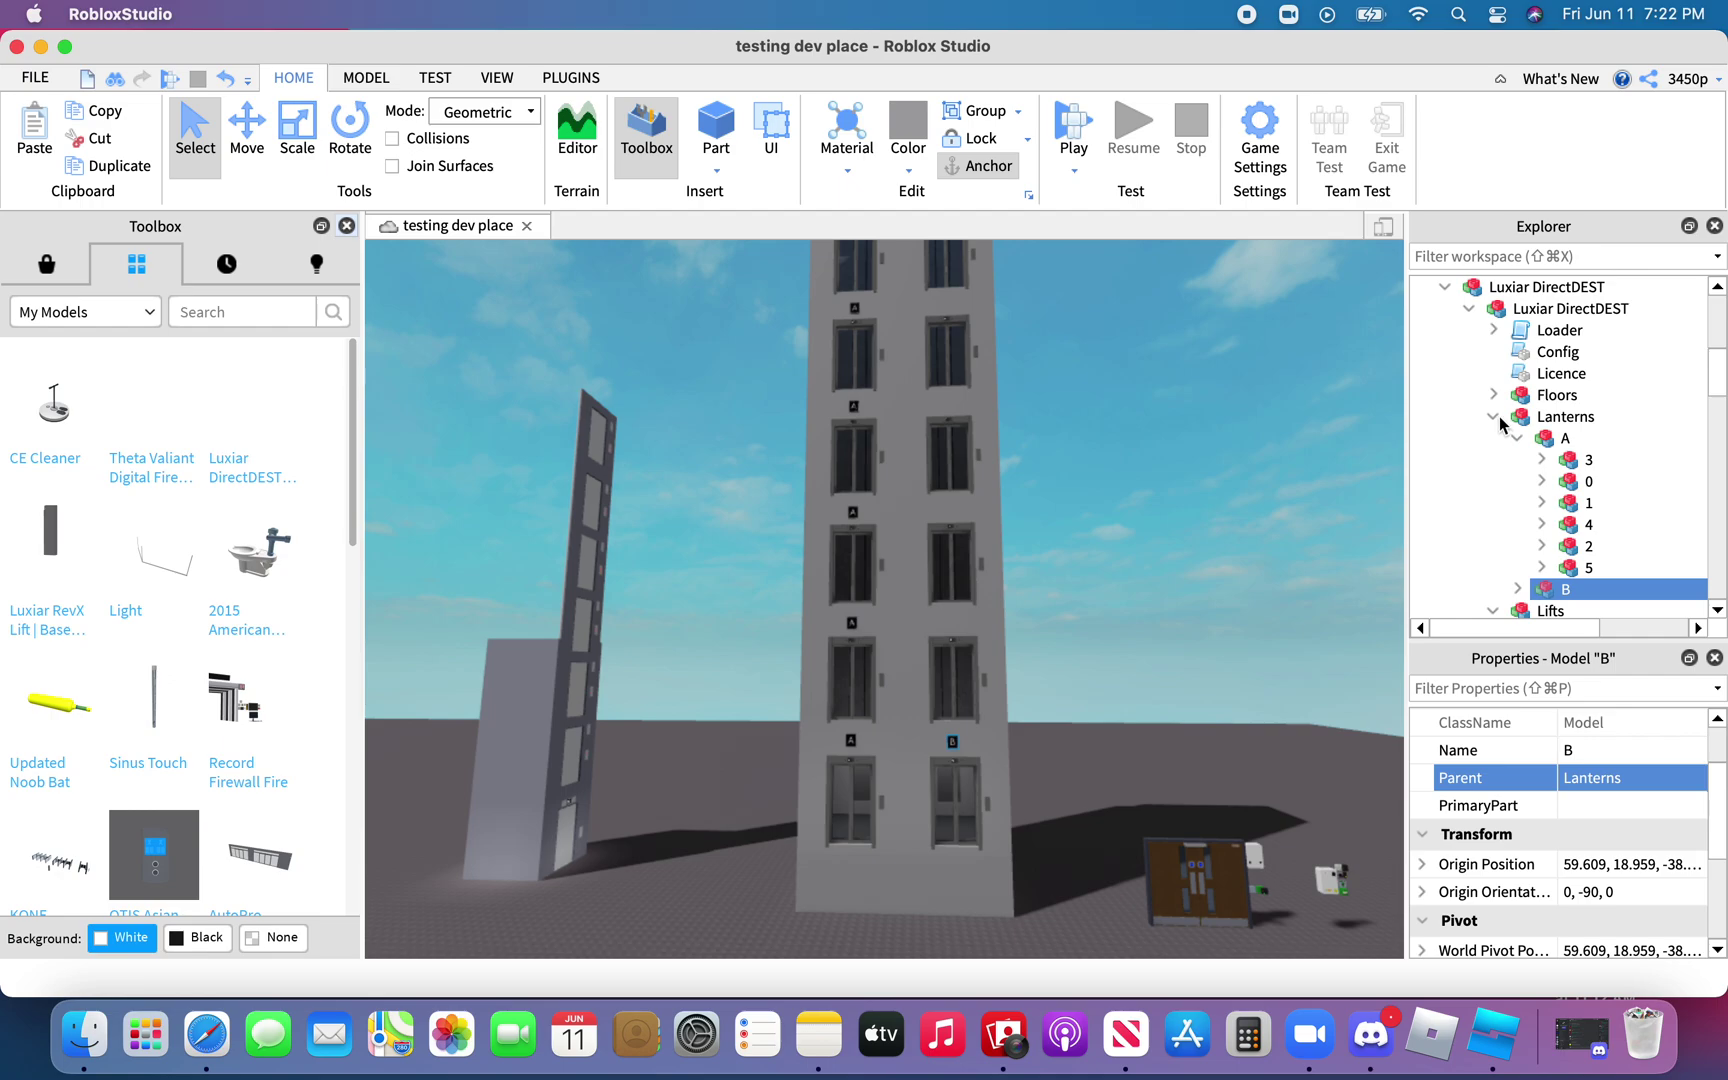
Duplicate lantern 0 in group B, raise the copy above the second landing at about Y 32.375, and shift both lanterns to about X 59.882
{"action": "left_click", "coordinate": [1518, 589]}
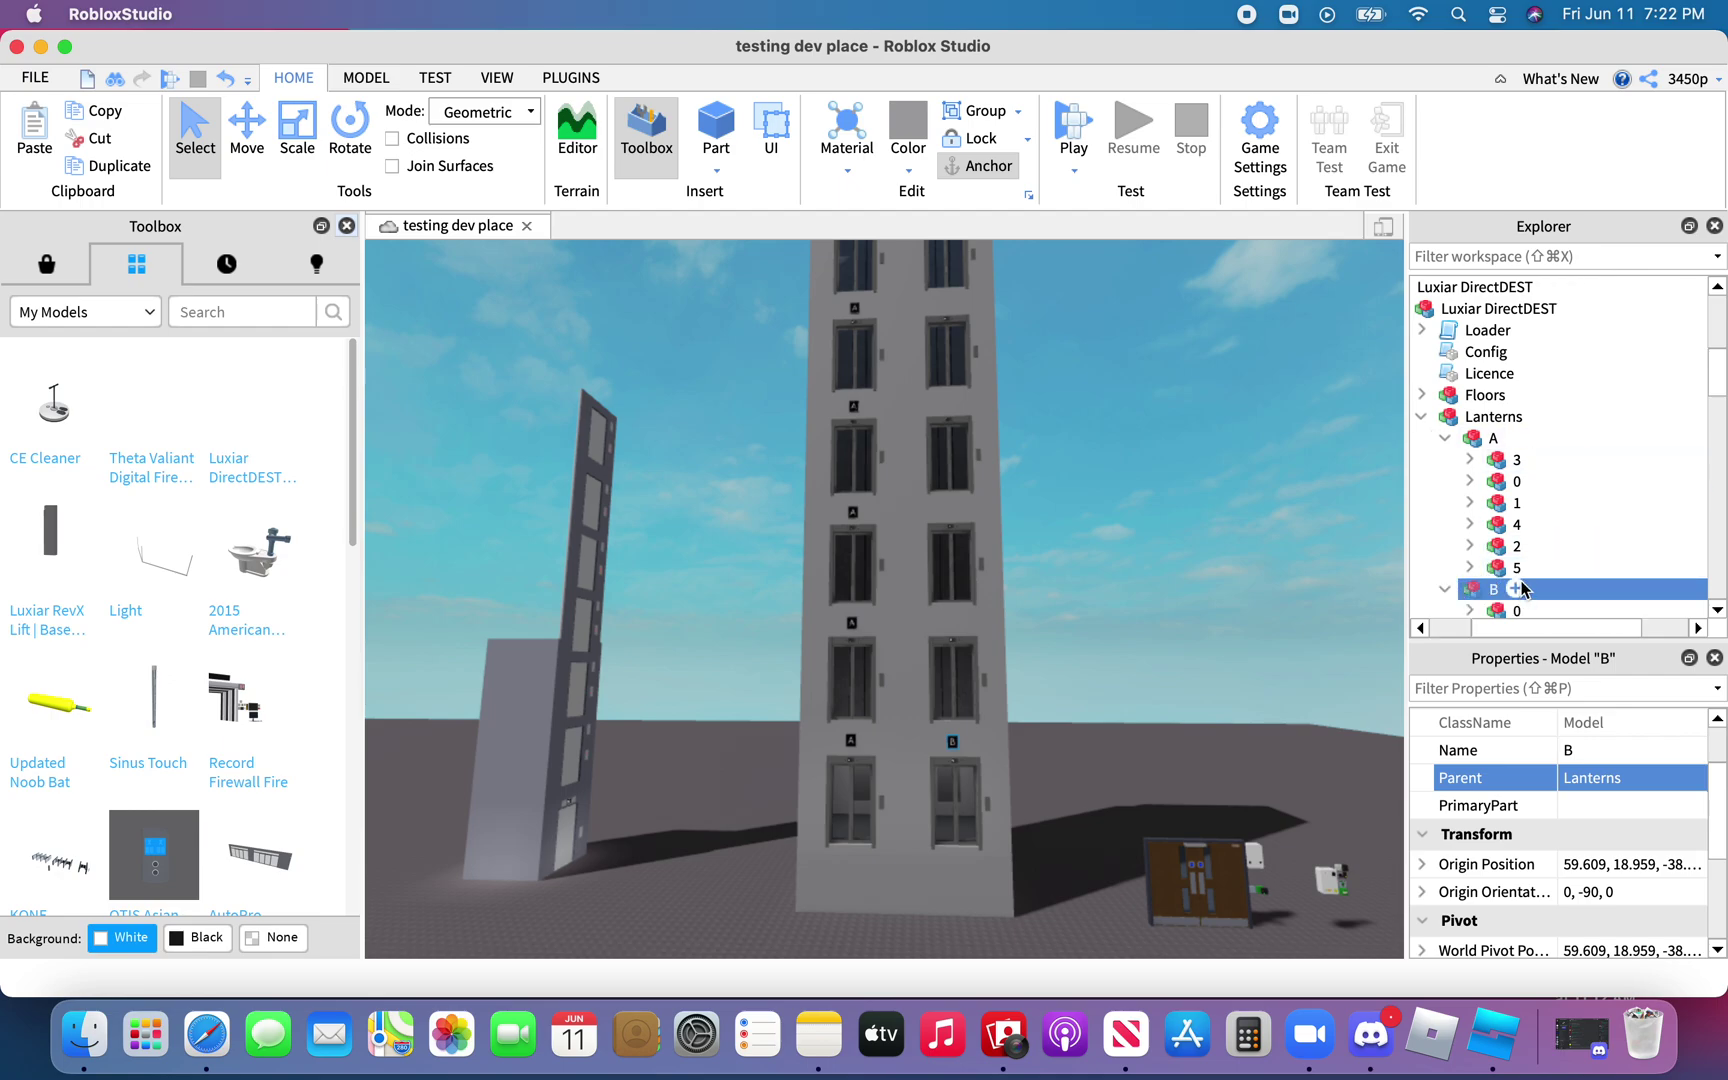
{"action": "left_click", "coordinate": [1573, 590]}
{"action": "key", "text": "super+d"}
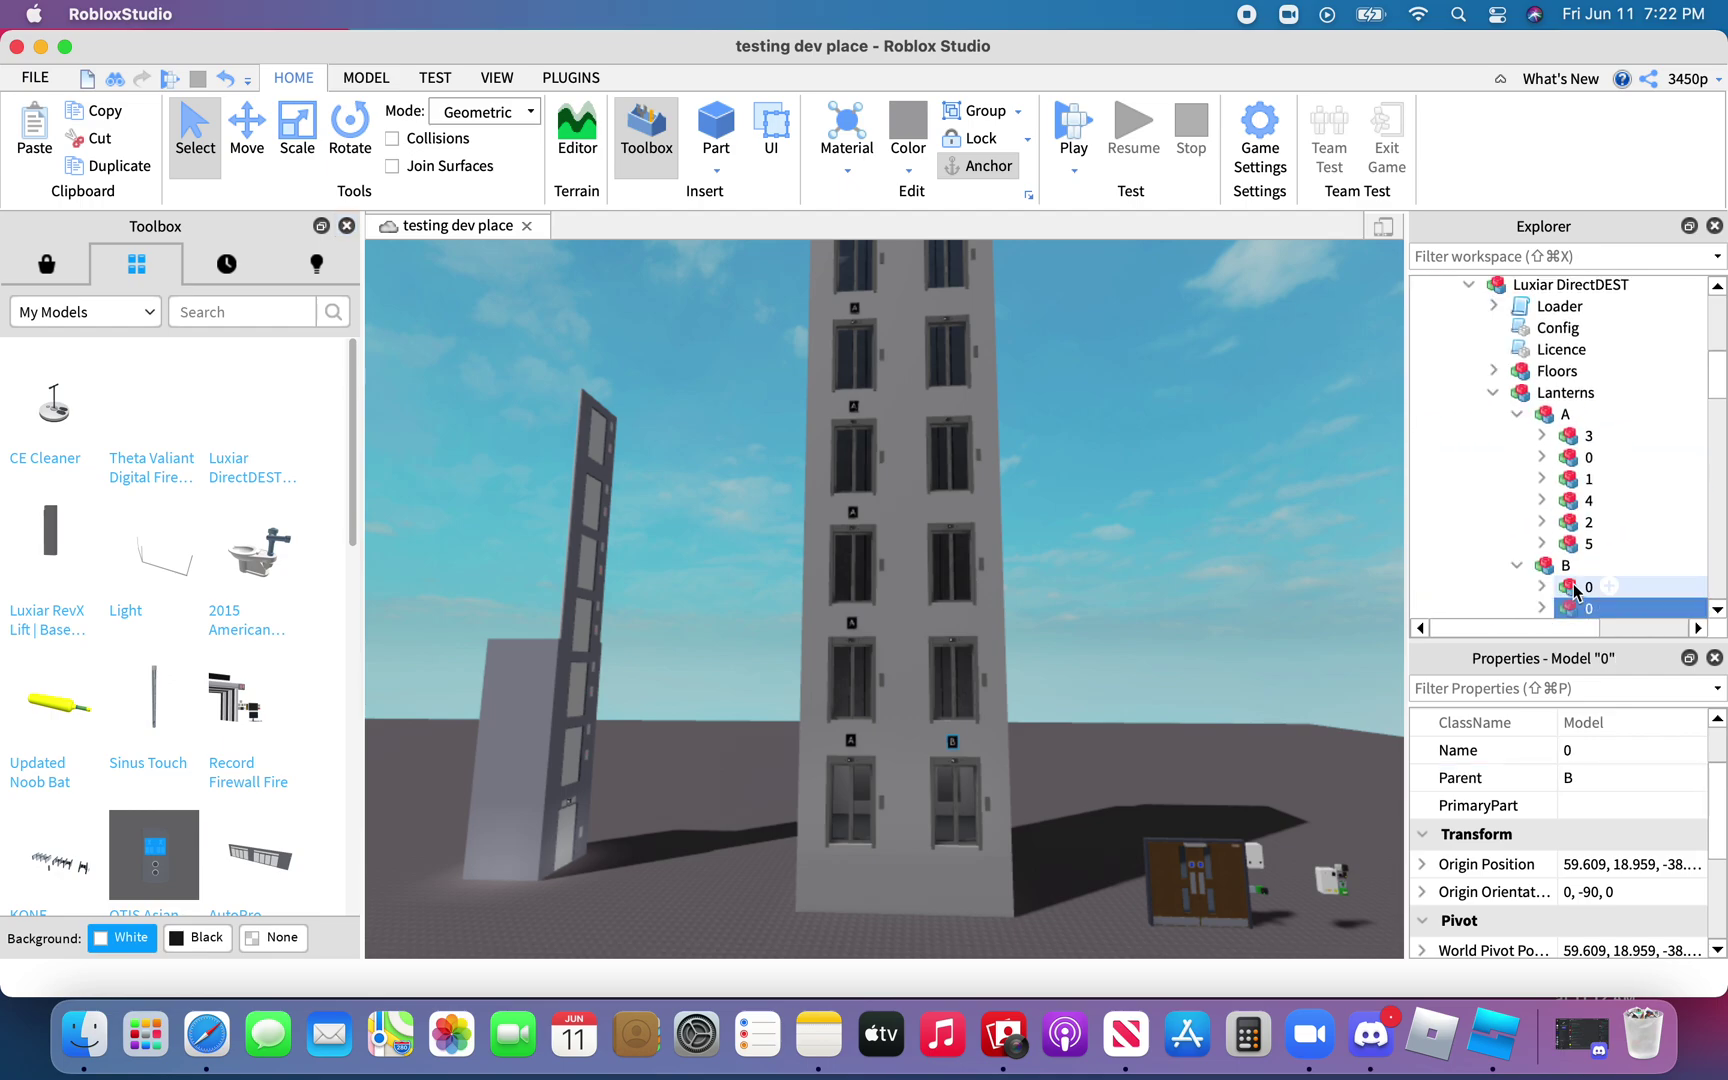
{"action": "left_click", "coordinate": [267, 157]}
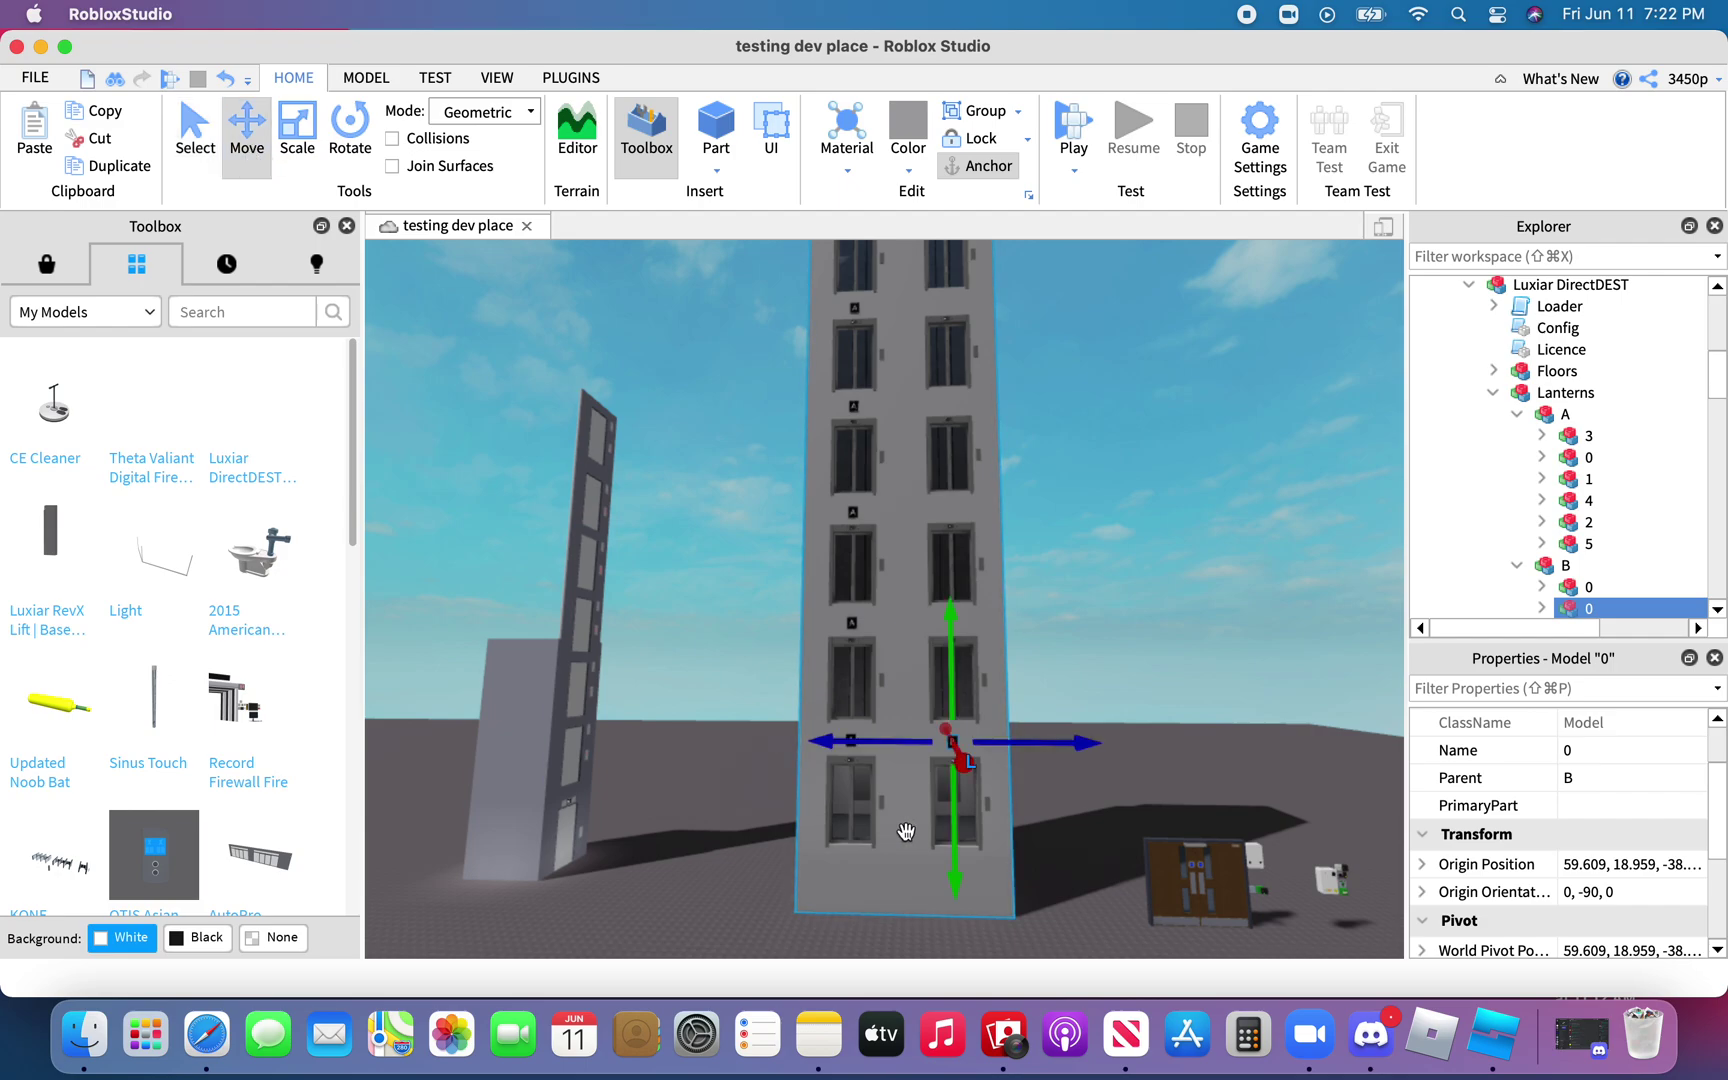
{"action": "left_click_drag", "start_coordinate": [948, 840], "coordinate": [977, 716]}
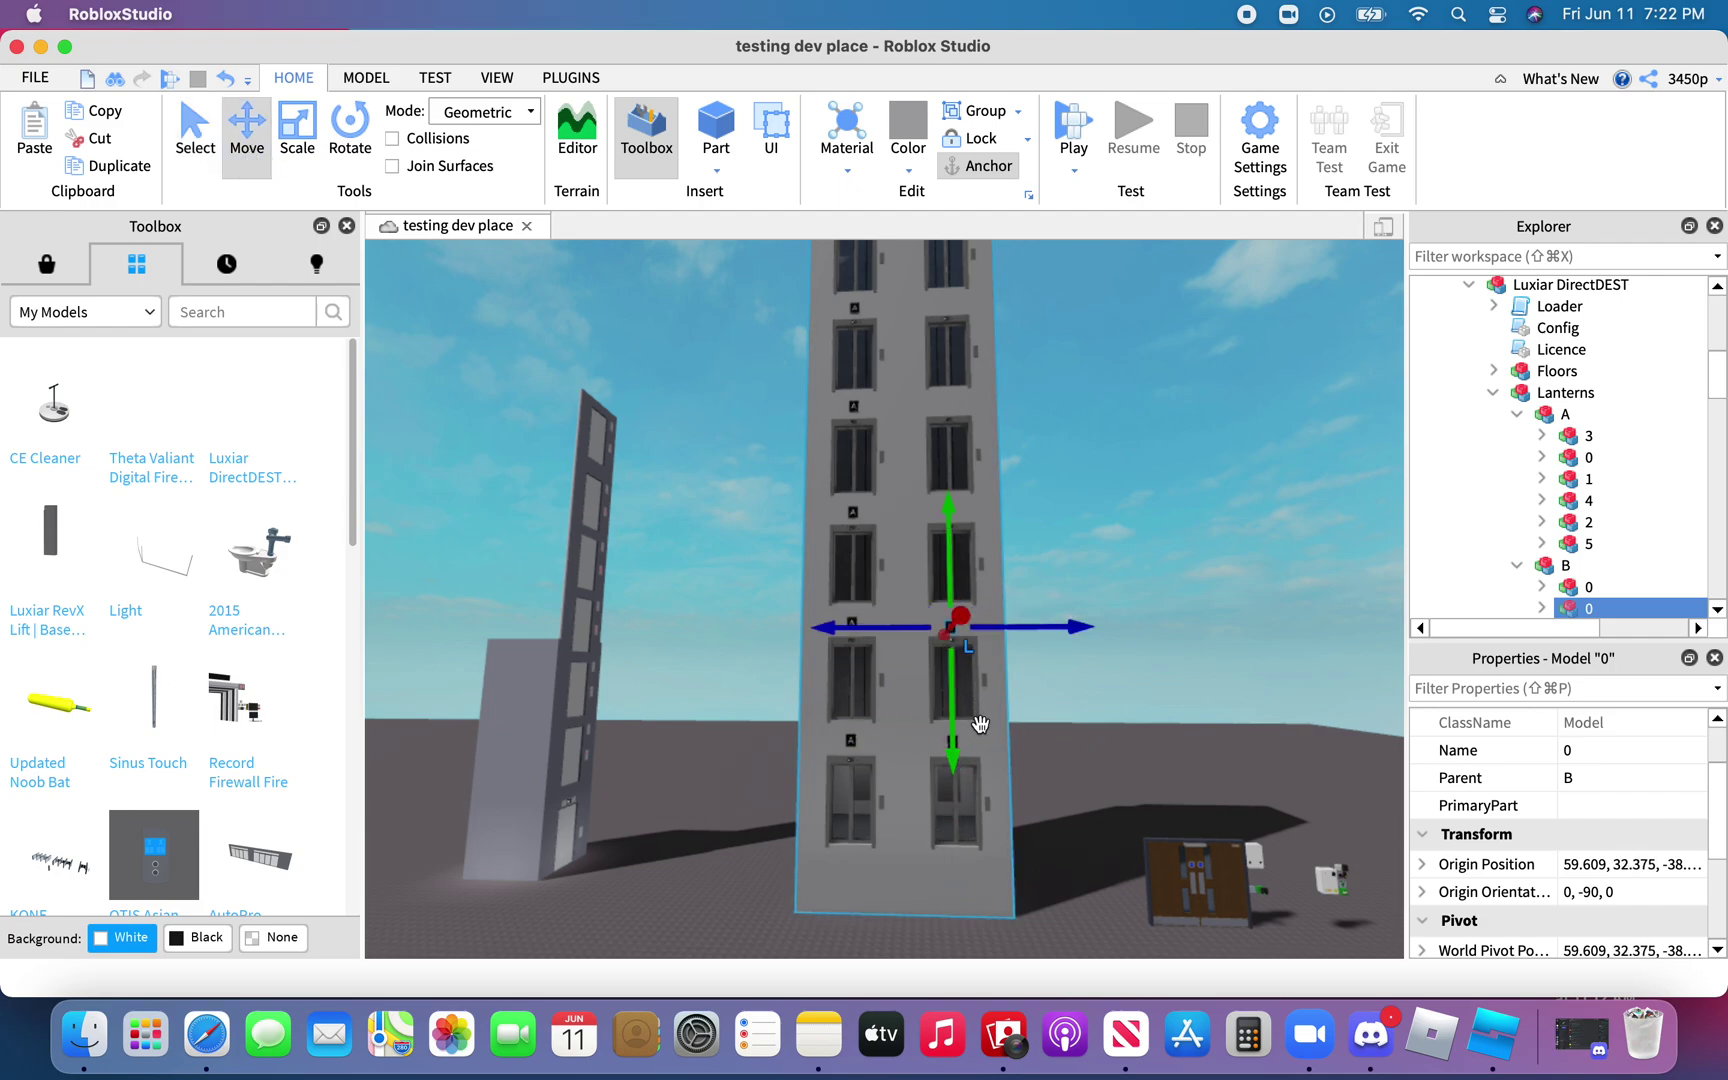
{"action": "left_click", "coordinate": [1566, 588], "text": "shift"}
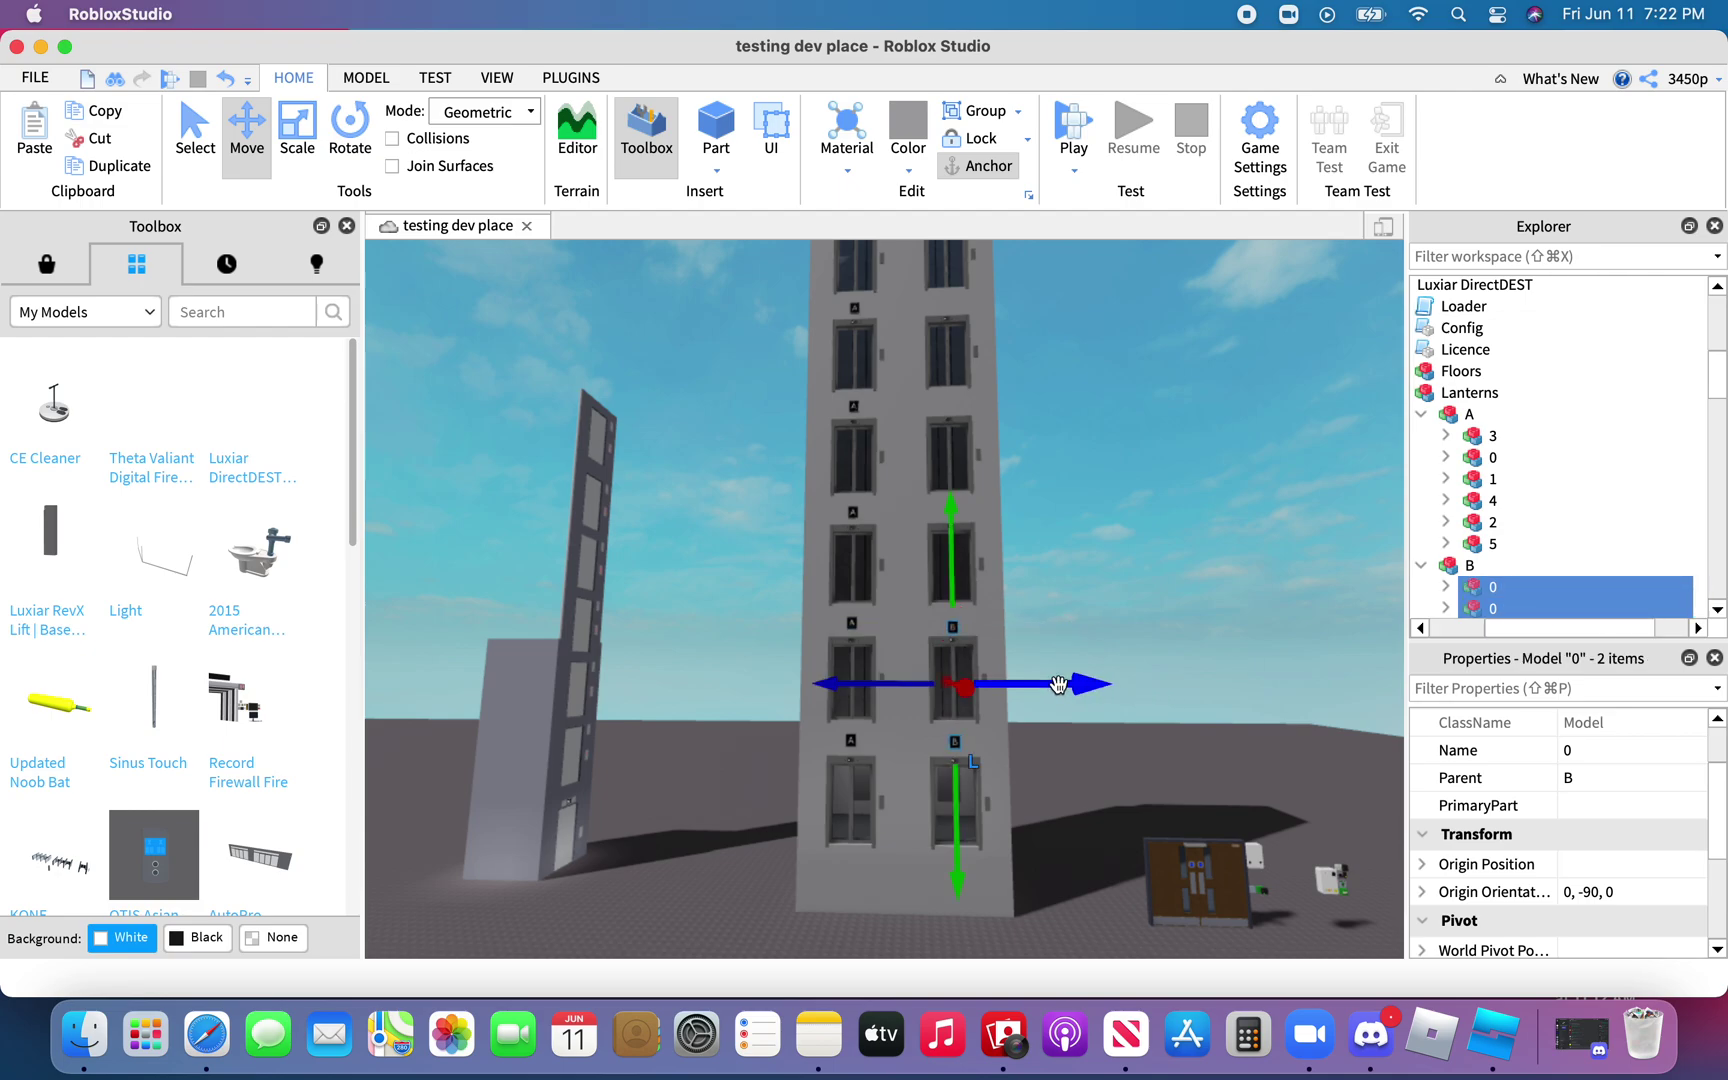
Duplicate lift B's second-landing lantern and raise the copy above the third landing, at about Y 46.773
{"action": "left_click", "coordinate": [1493, 609]}
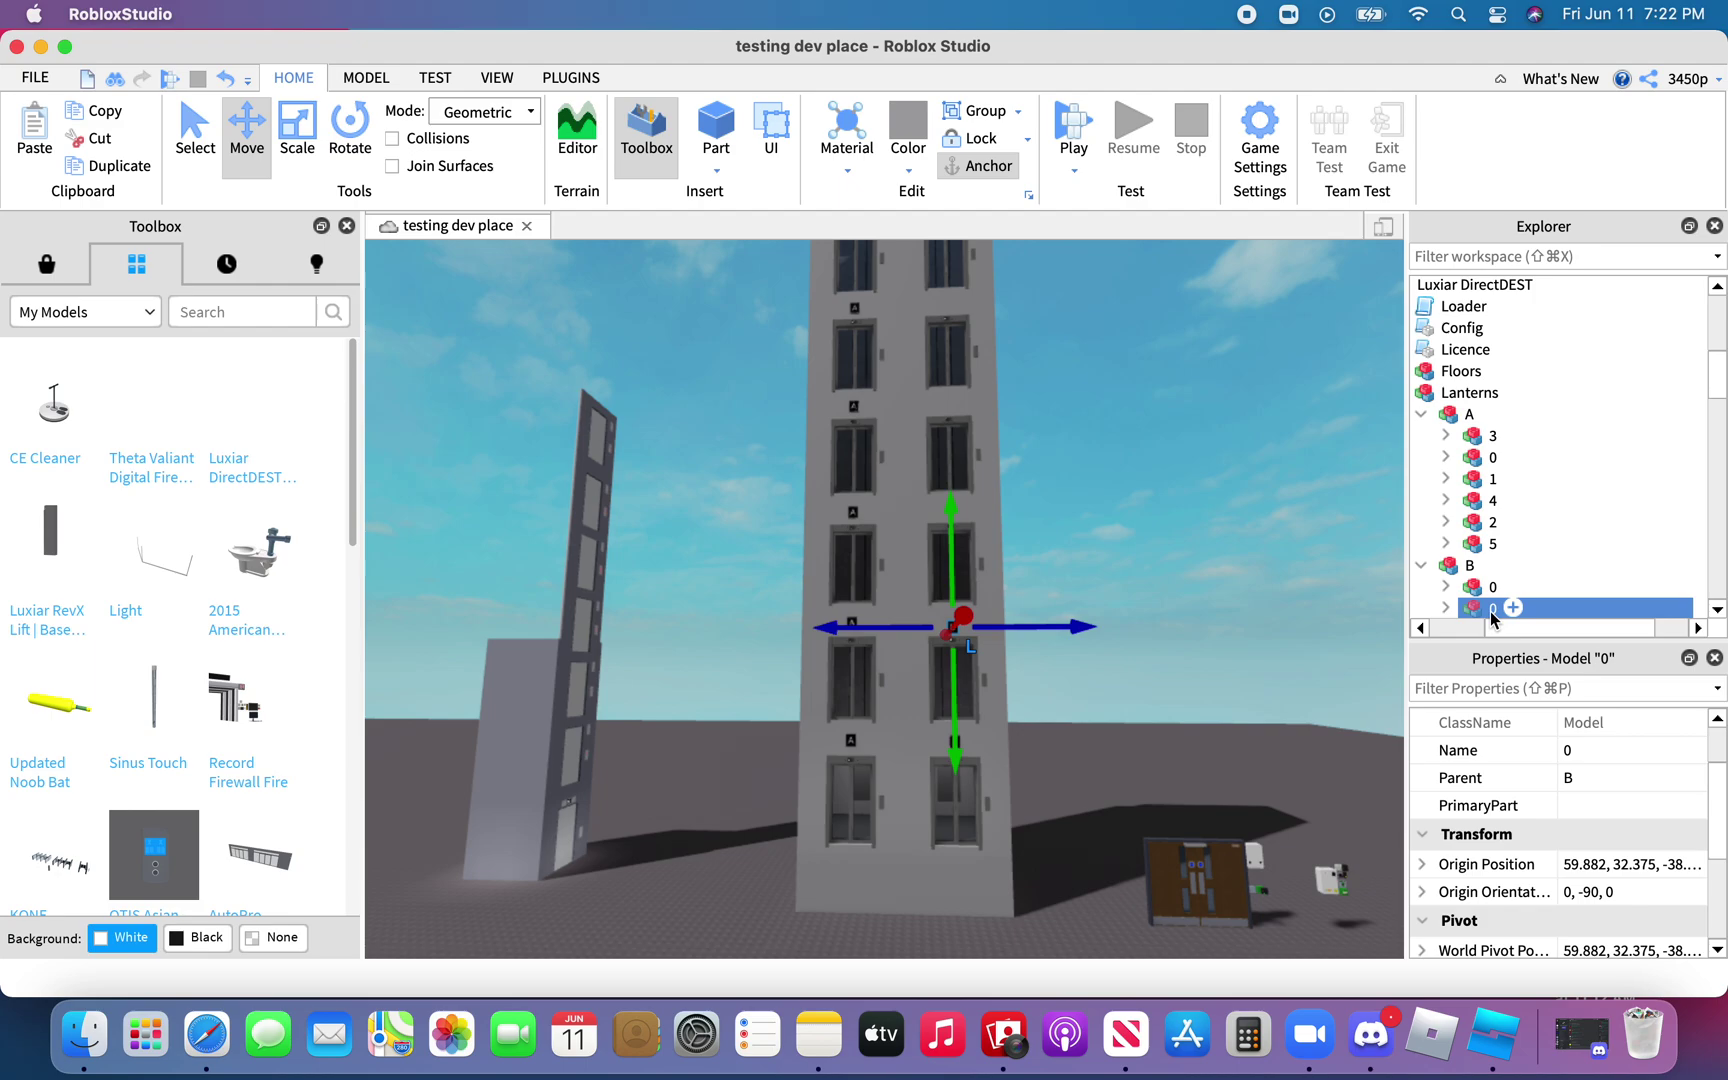
{"action": "key", "text": "super+d"}
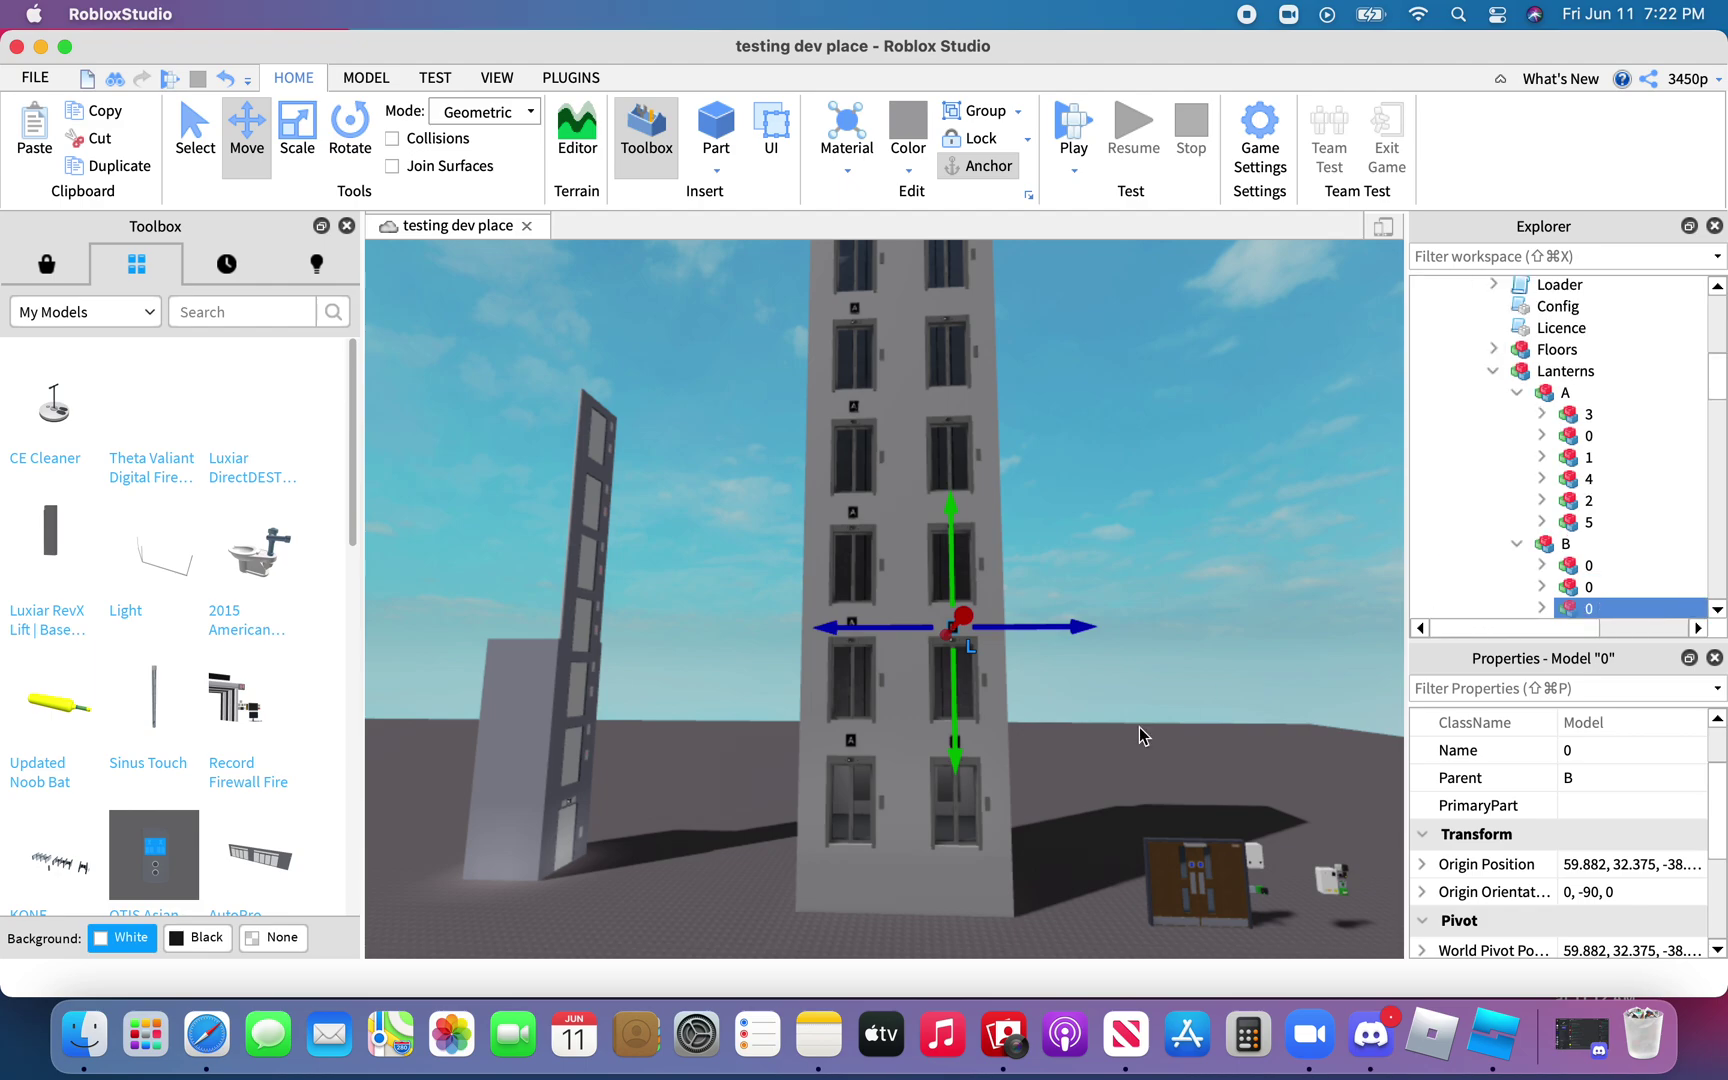
{"action": "left_click_drag", "start_coordinate": [951, 750], "coordinate": [960, 636]}
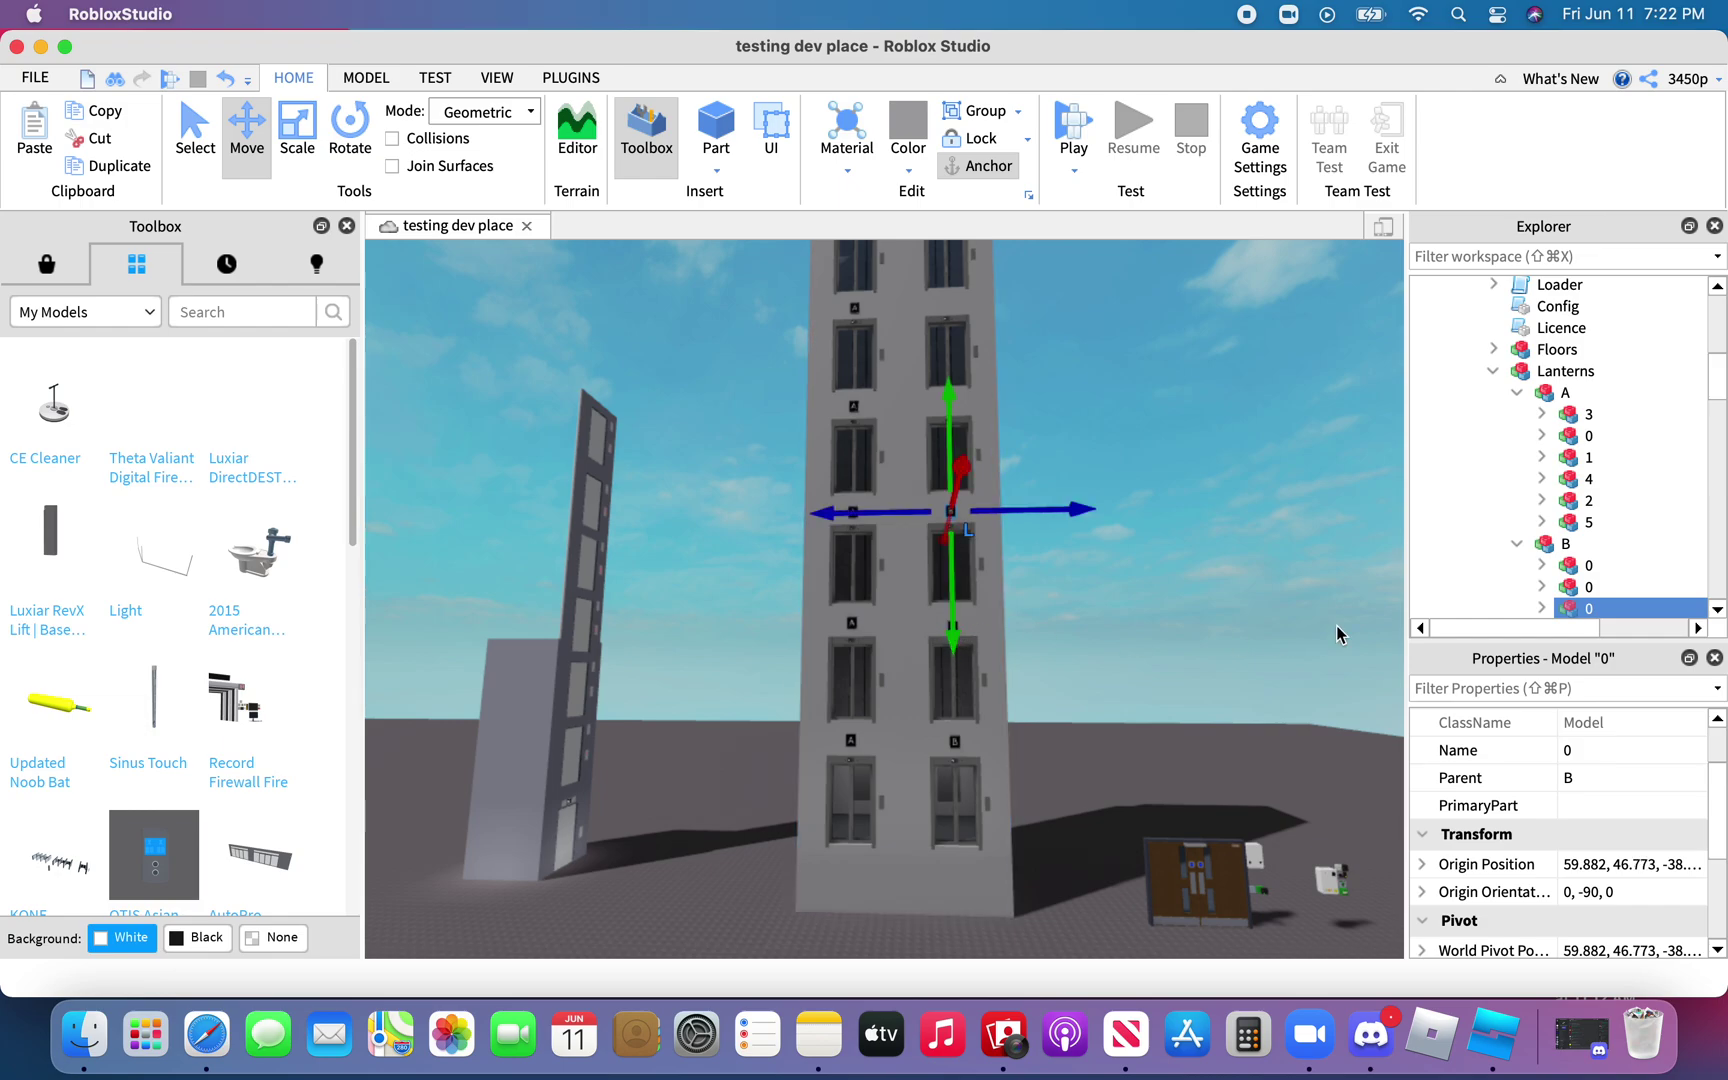
Rename lift B's second- and third-landing lanterns 1 and 2
{"action": "left_click", "coordinate": [1567, 572]}
{"action": "left_click", "coordinate": [1566, 584]}
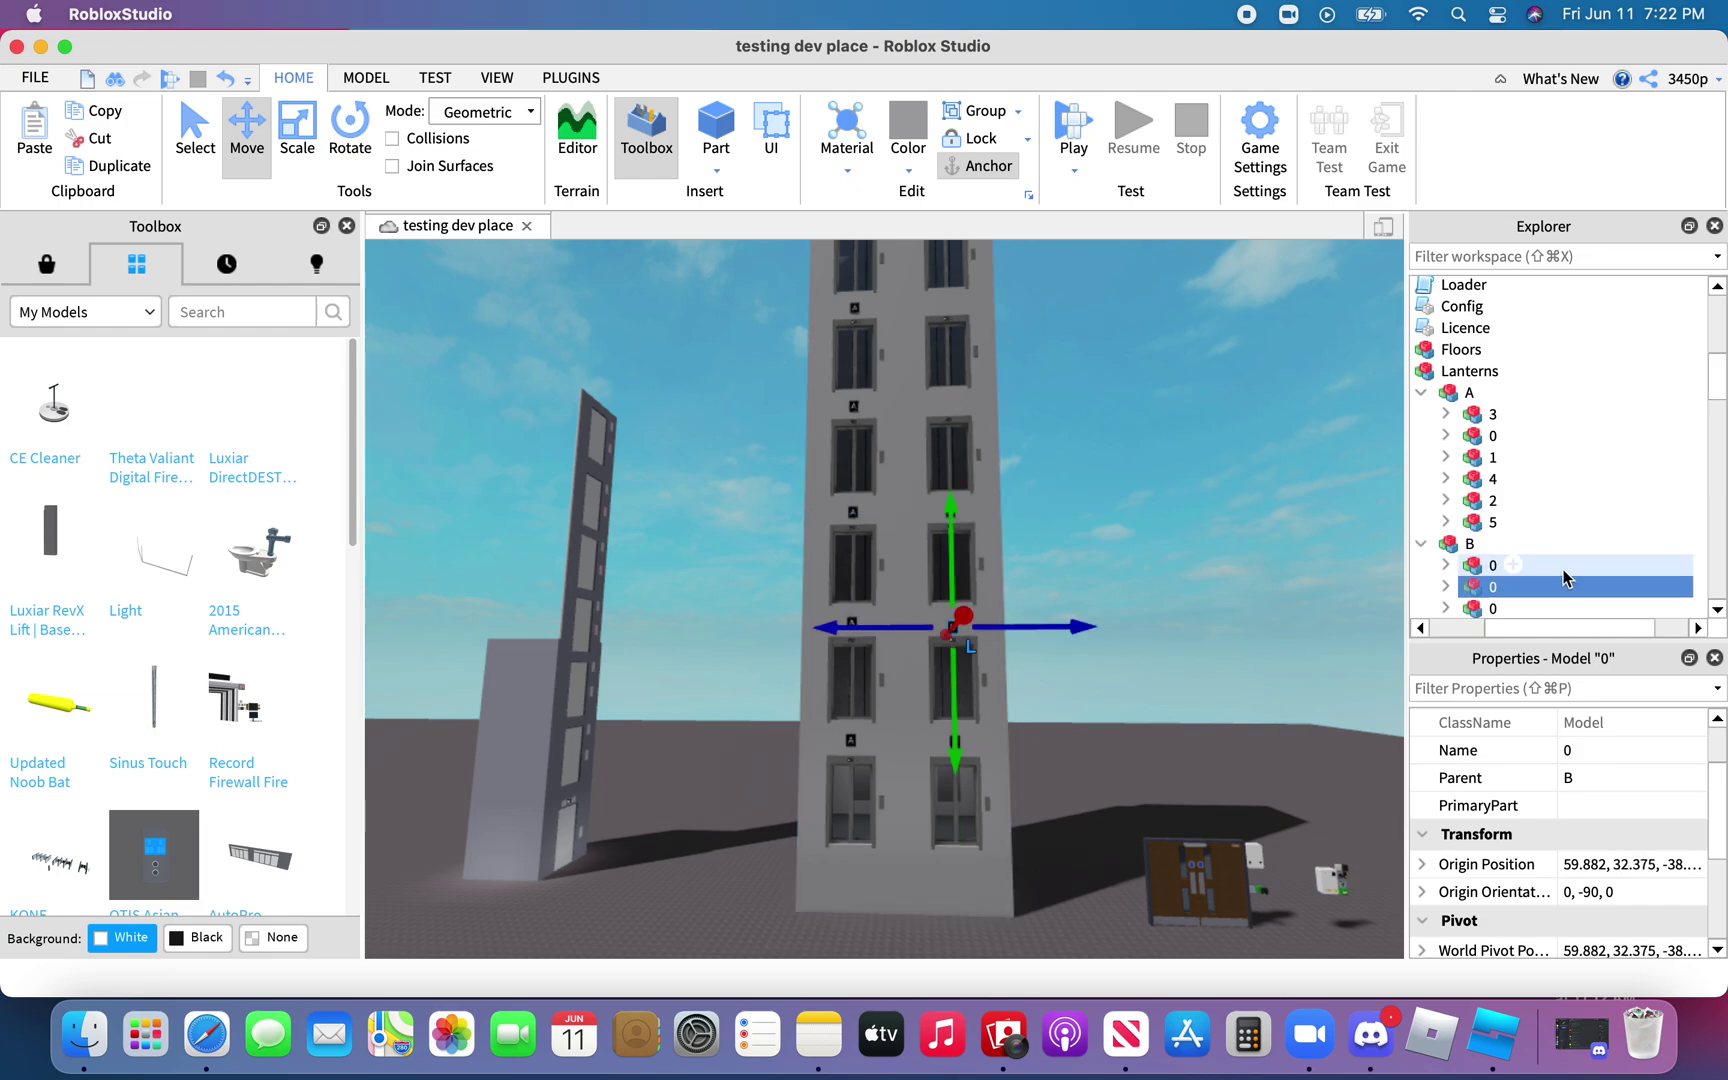
{"action": "key", "text": "Down"}
{"action": "key", "text": "Return"}
{"action": "type", "text": "2"}
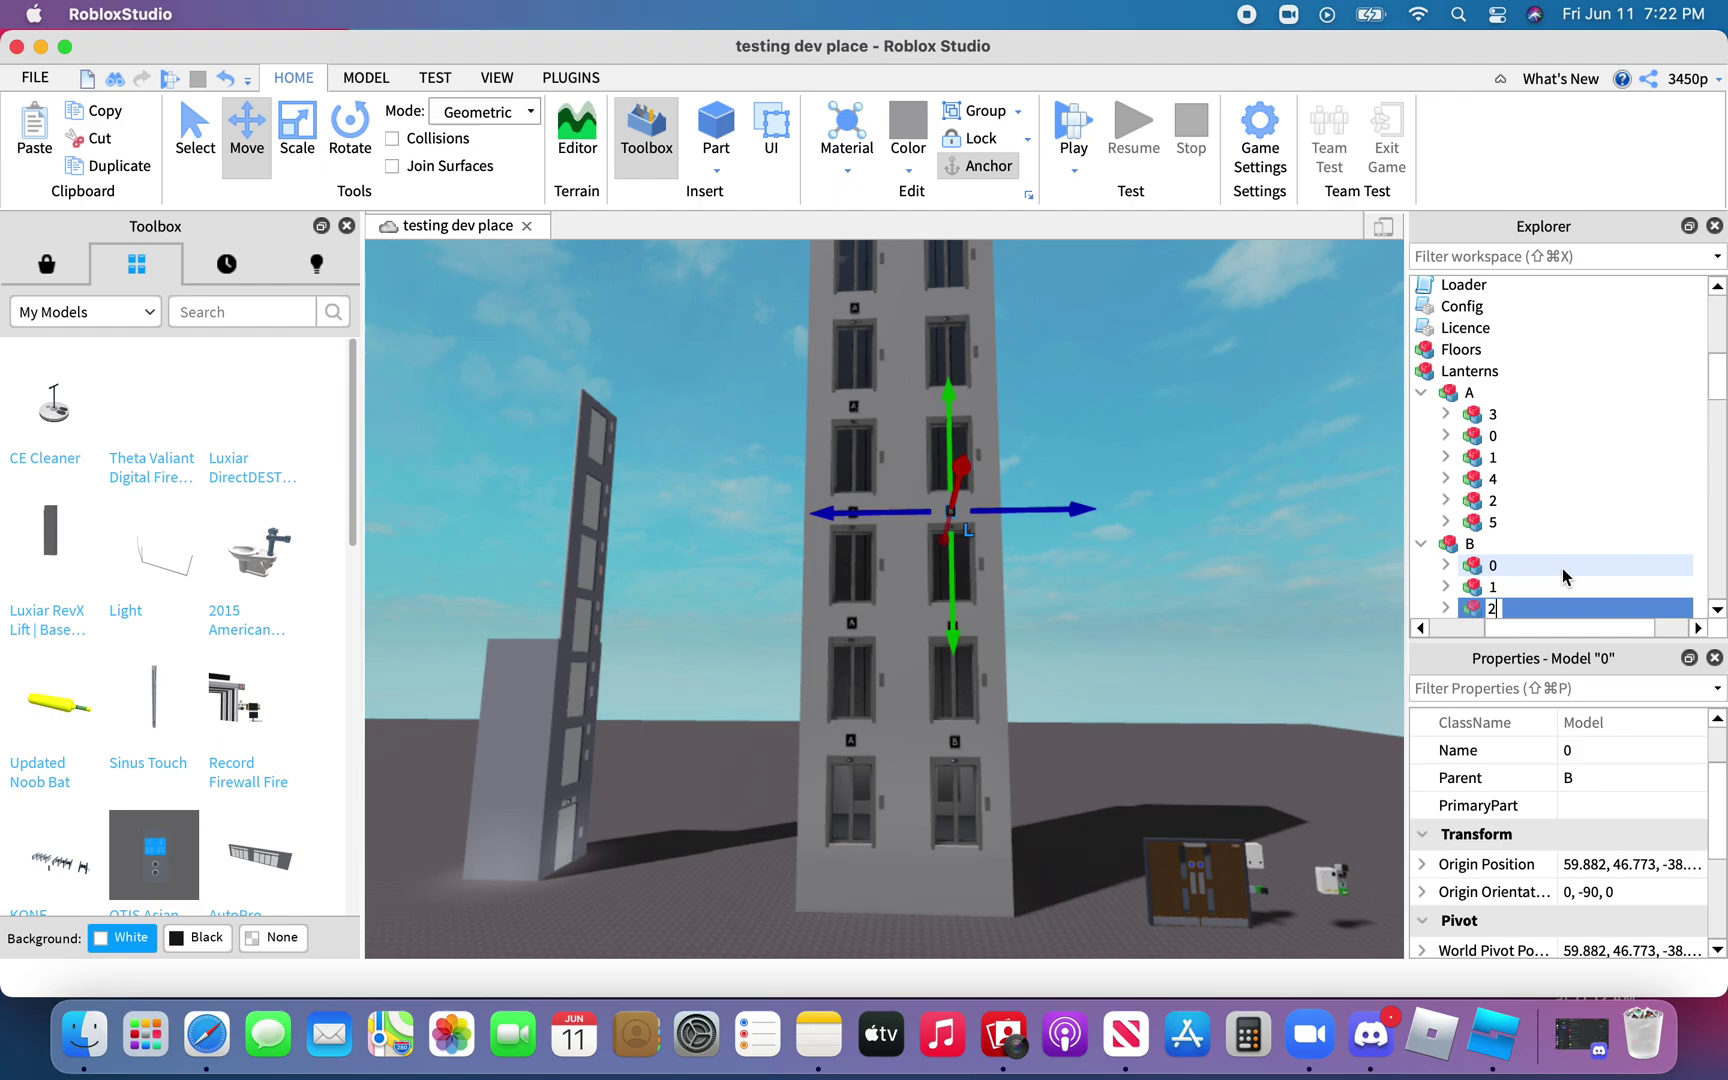
{"action": "key", "text": "Return"}
Duplicate lift B's lanterns 0, 1 and 2 together and raise the copies above its upper three landings, the highest at about Y 88.74
{"action": "left_click", "coordinate": [1494, 566], "text": "super"}
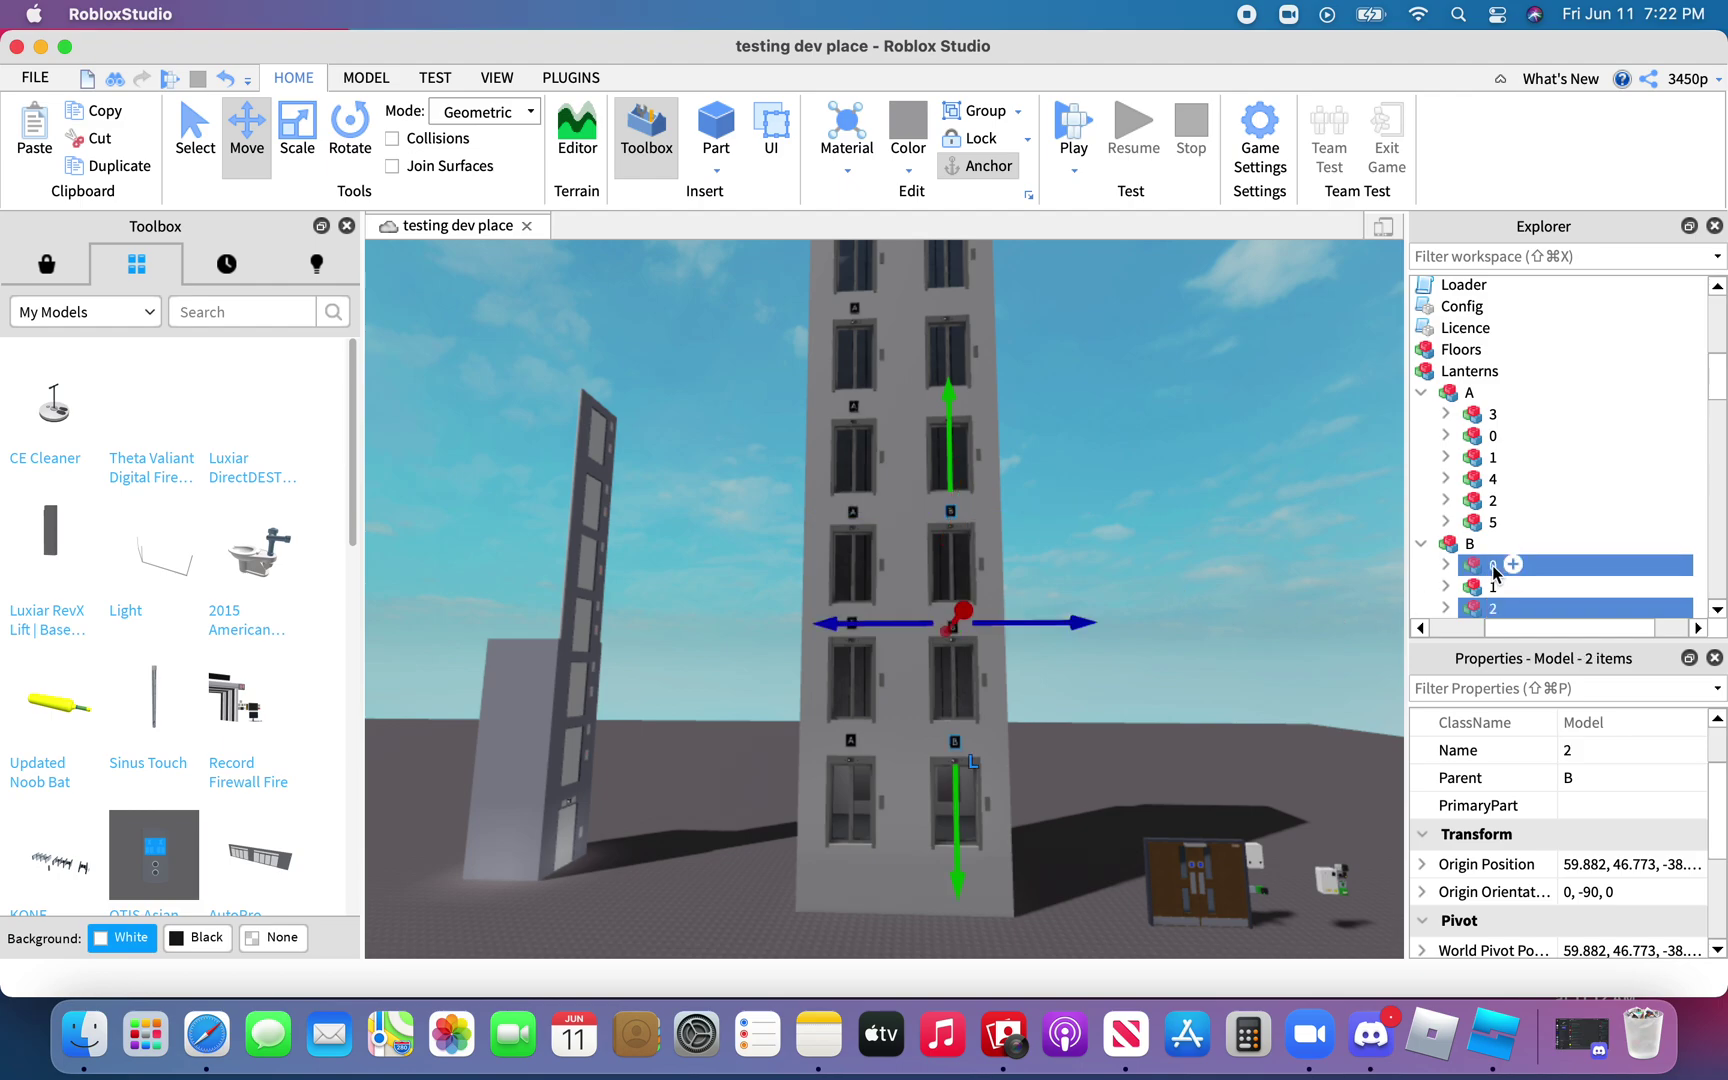
{"action": "left_click", "coordinate": [1494, 586], "text": "super"}
{"action": "key", "text": "super+d"}
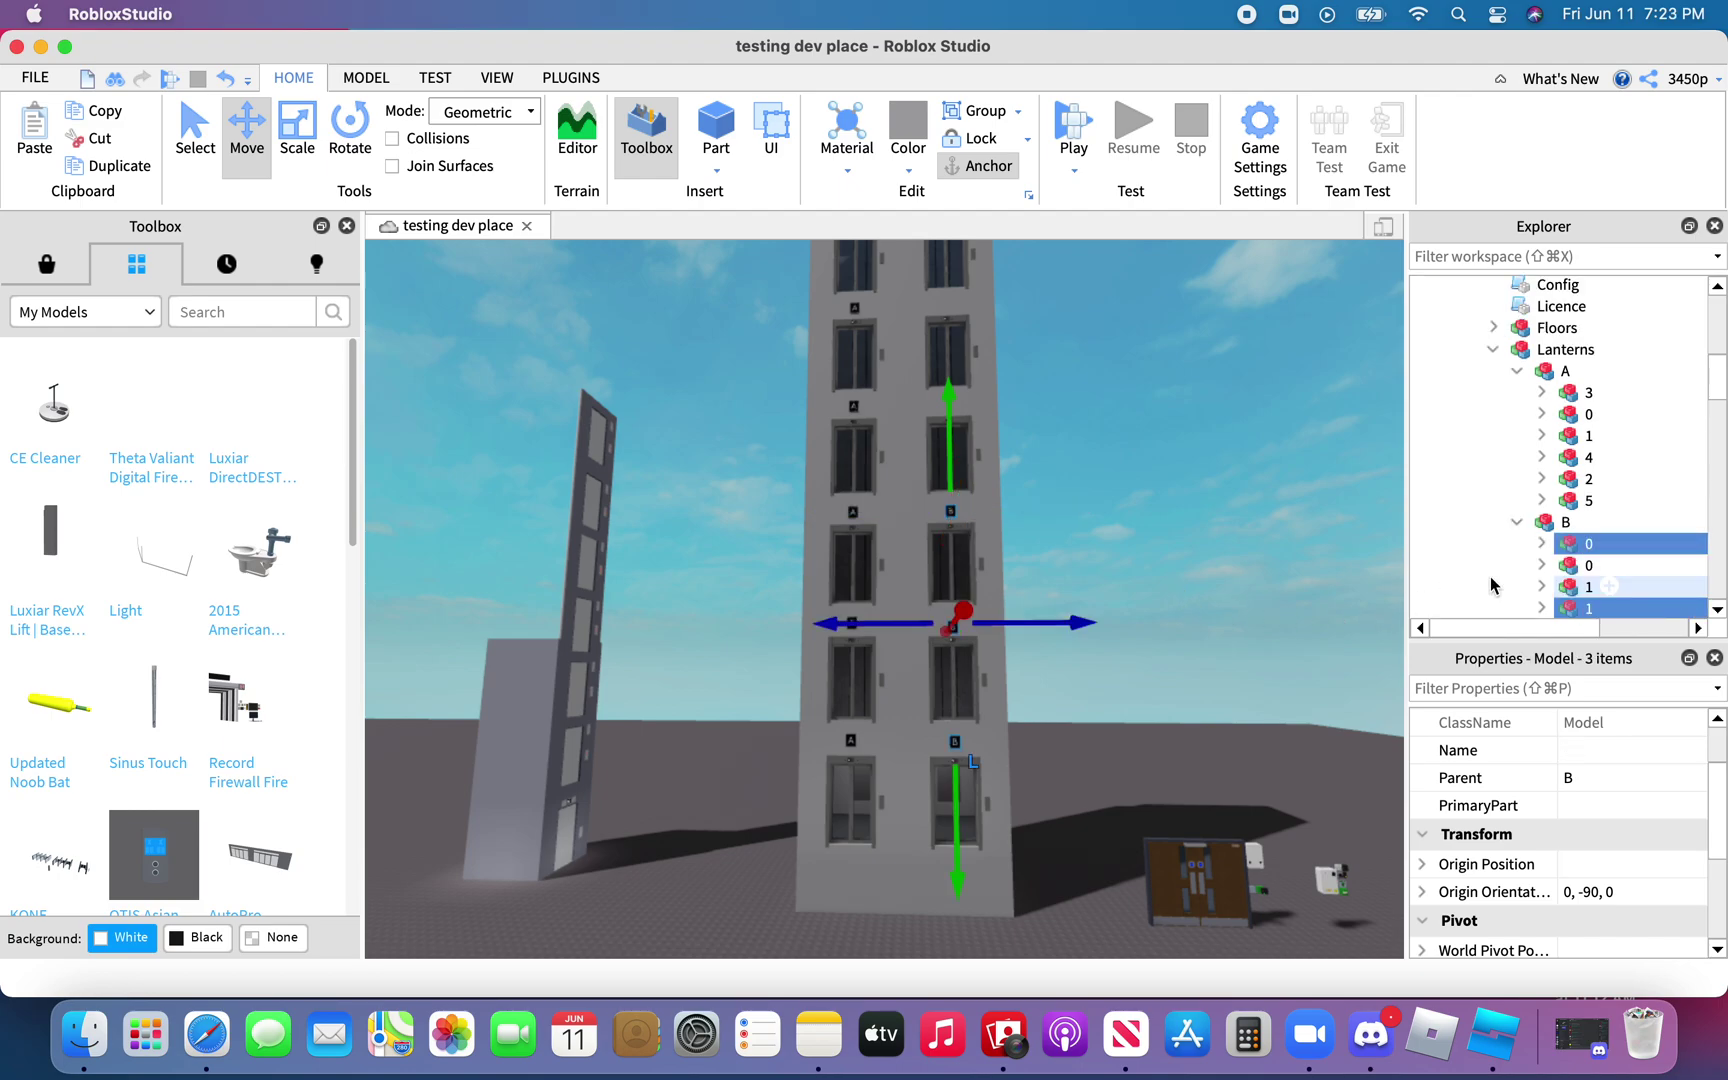
{"action": "left_click_drag", "start_coordinate": [952, 850], "coordinate": [998, 501]}
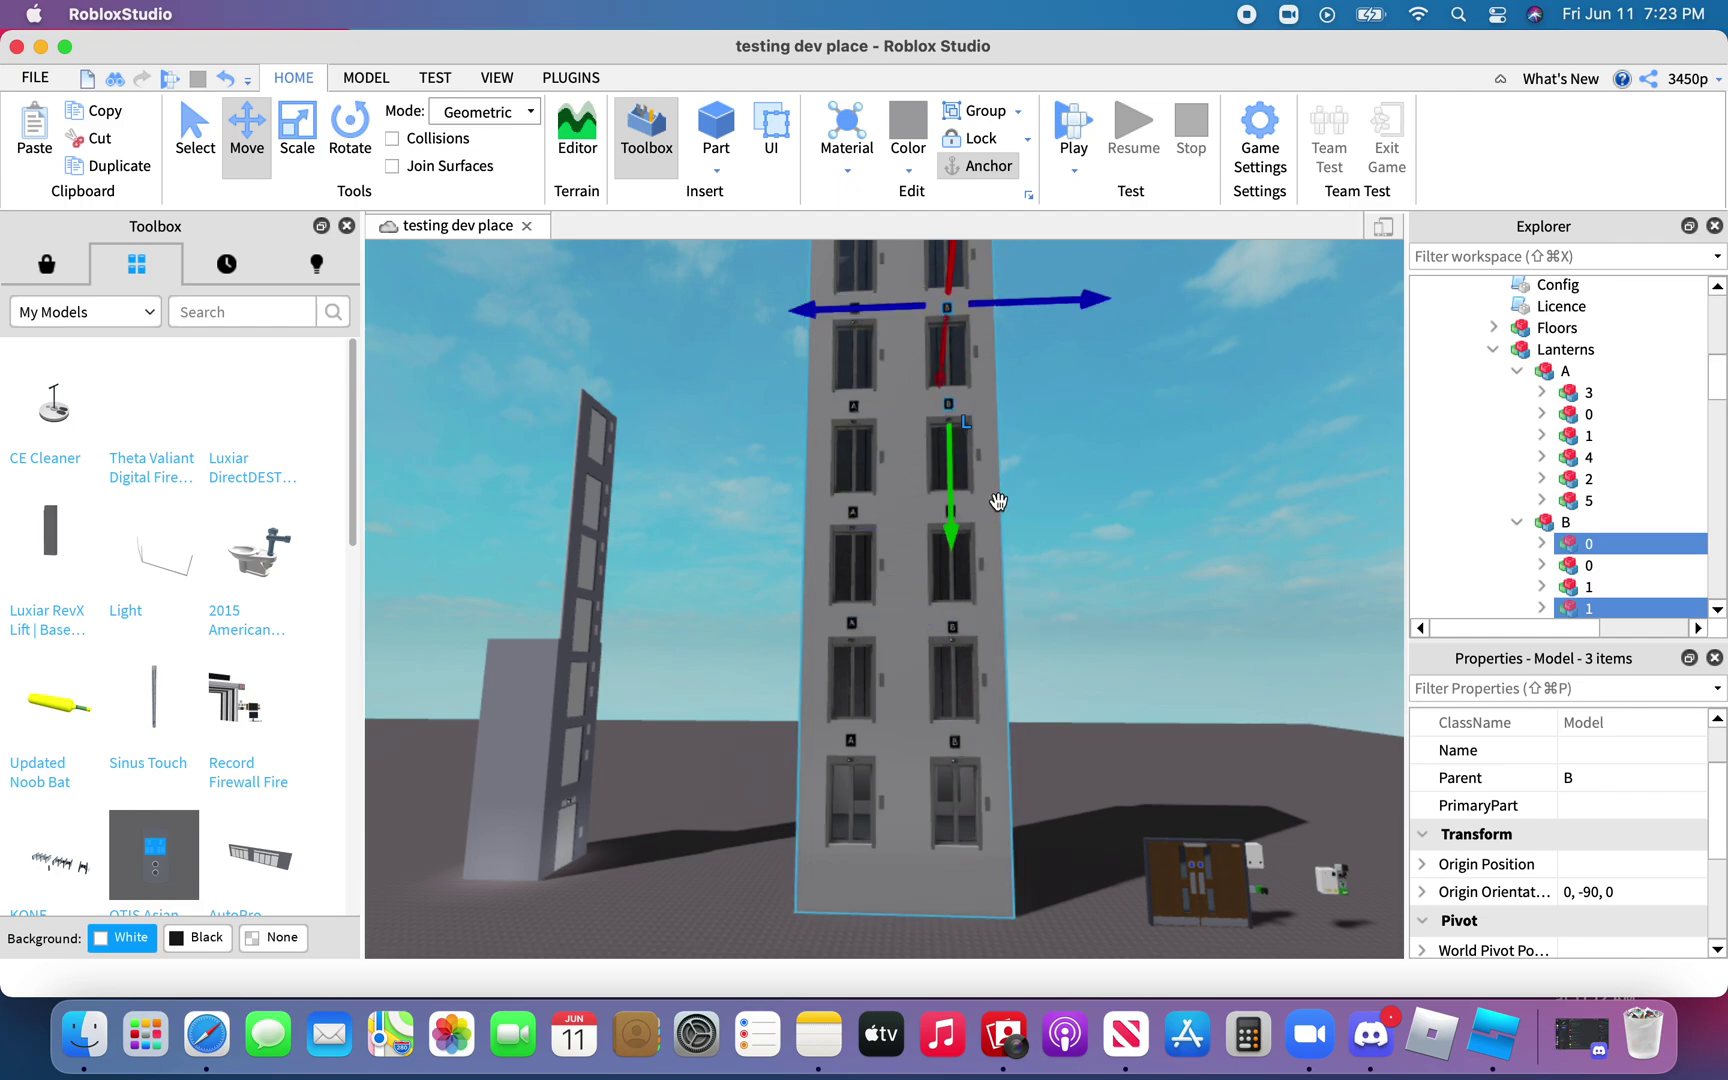
{"action": "right_click_drag", "start_coordinate": [998, 500], "coordinate": [998, 500]}
{"action": "key", "text": "s"}
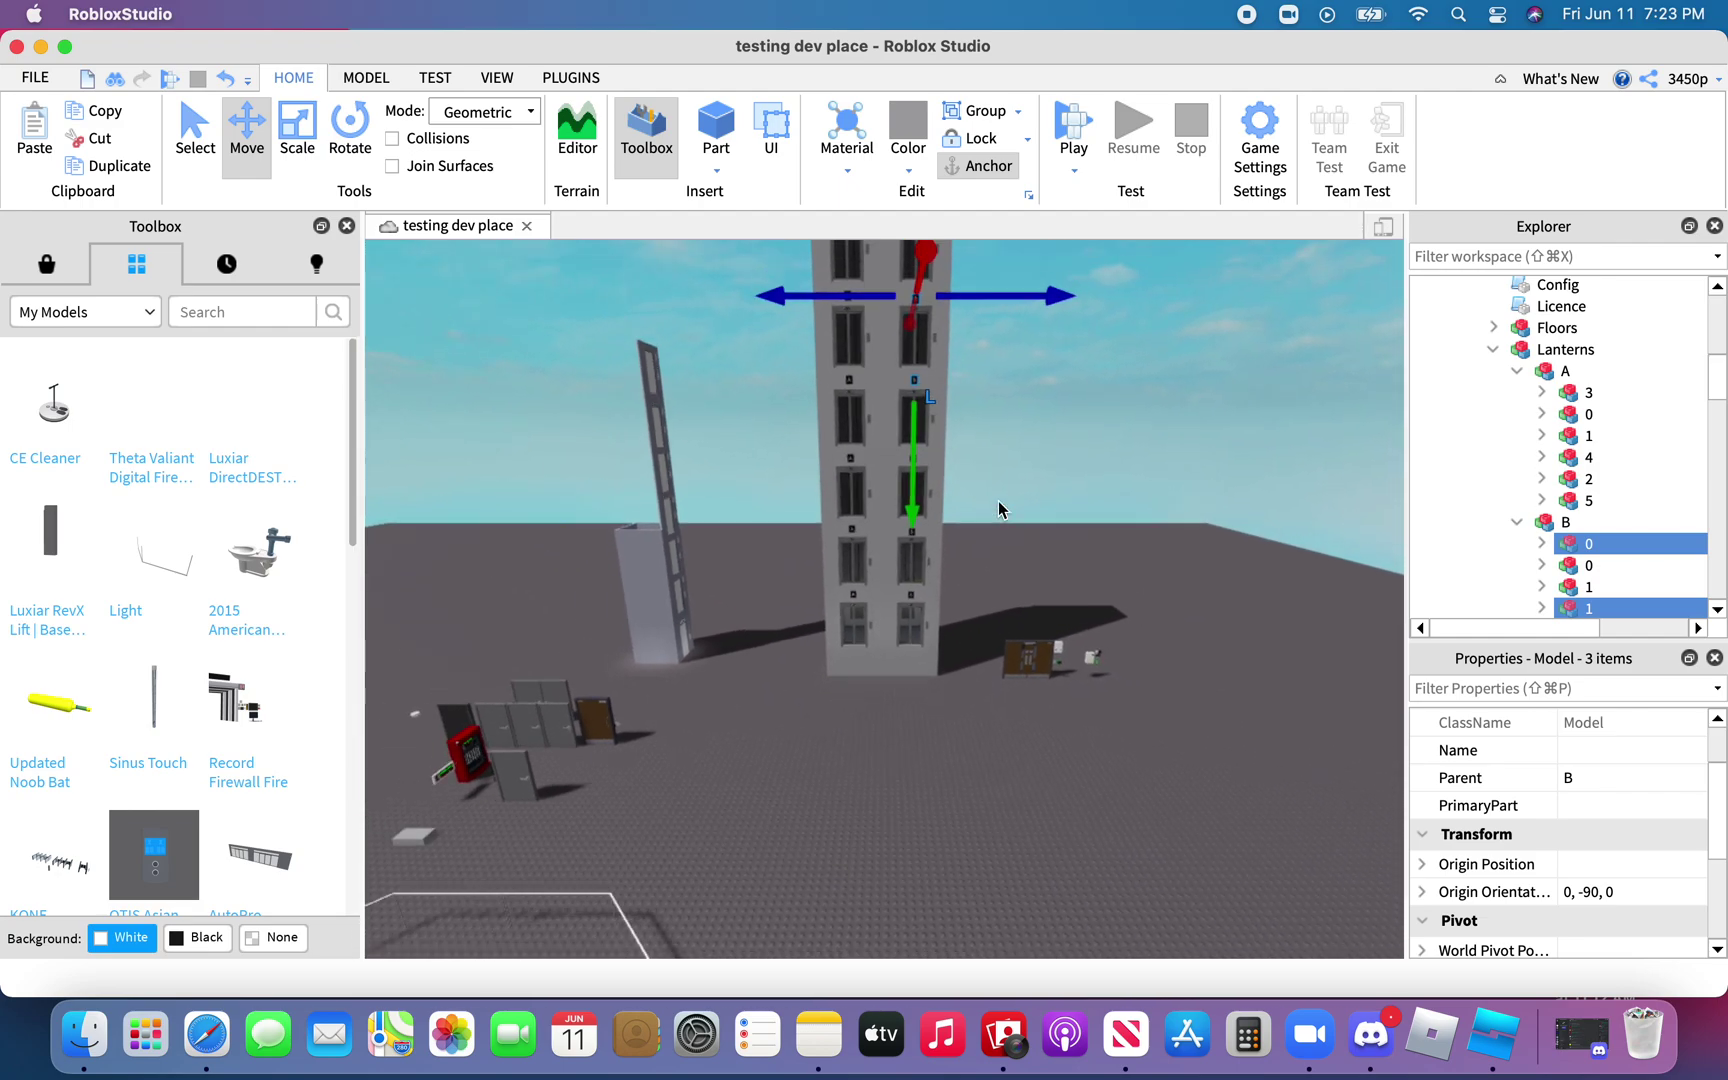
Rename lift B's three raised lantern copies 3, 4 and 5 from the lowest to the highest landing
{"action": "left_click", "coordinate": [1568, 546]}
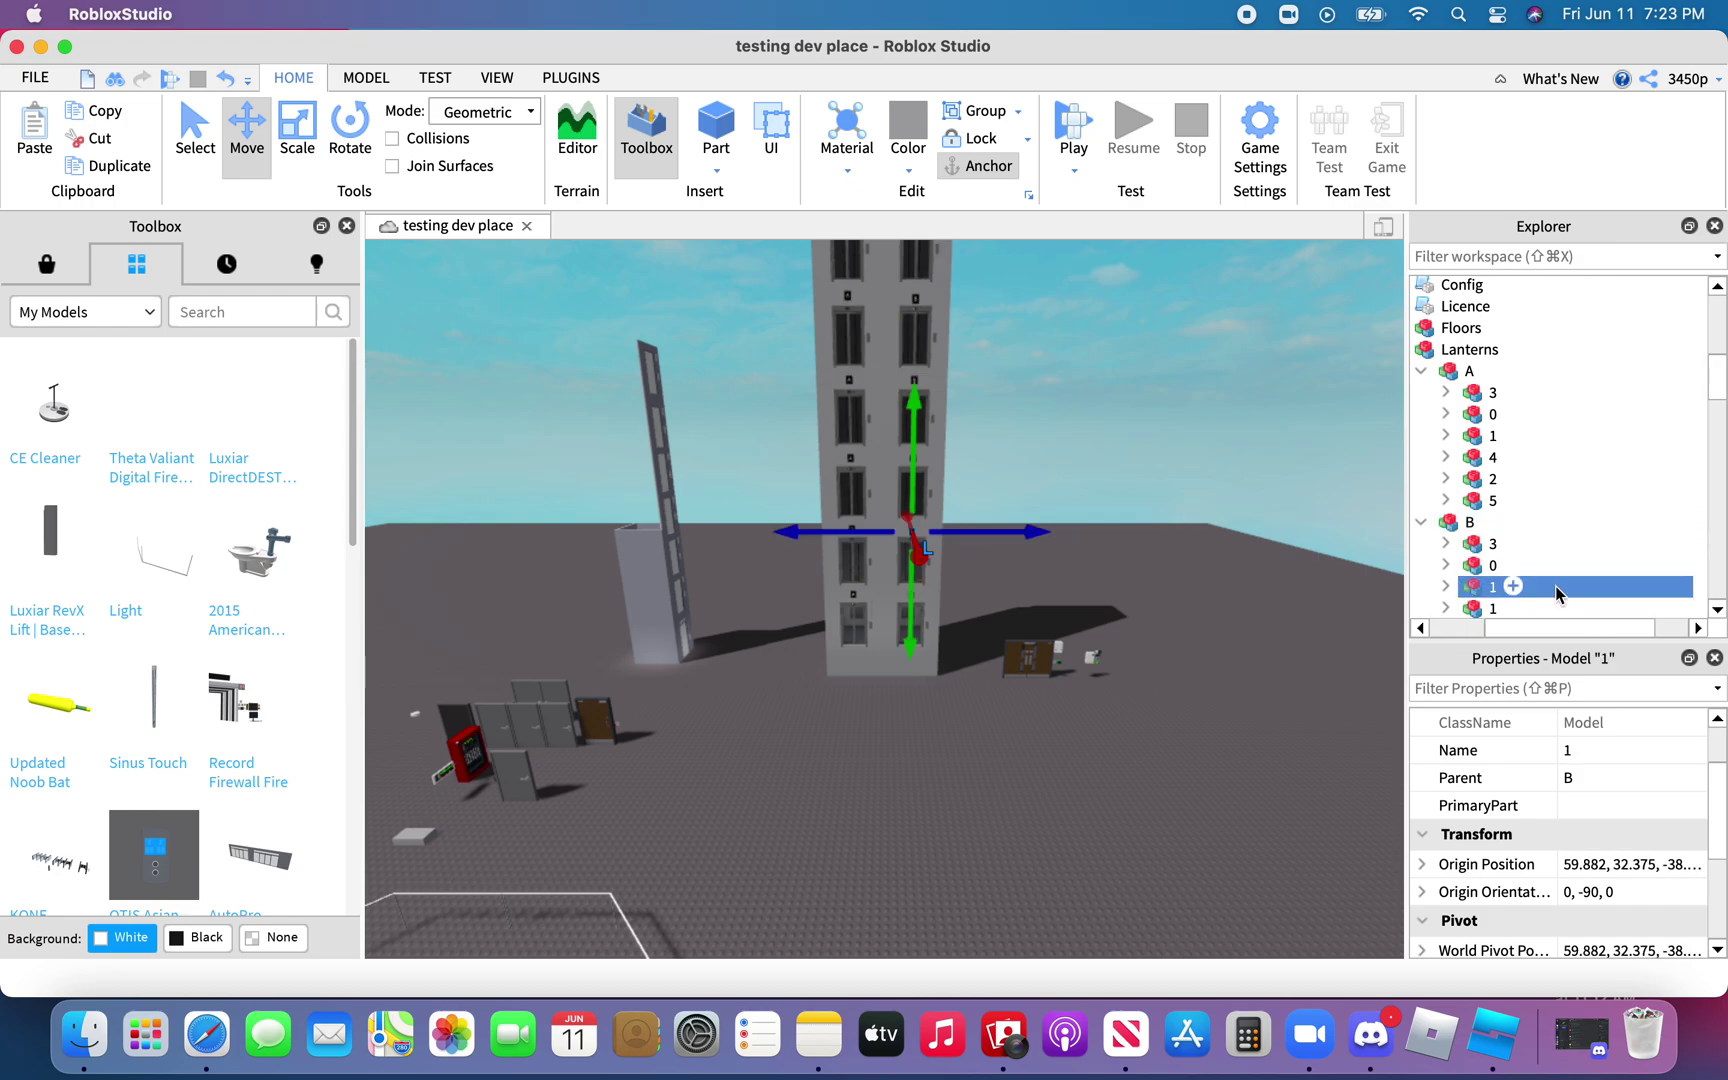
{"action": "left_click", "coordinate": [1491, 608]}
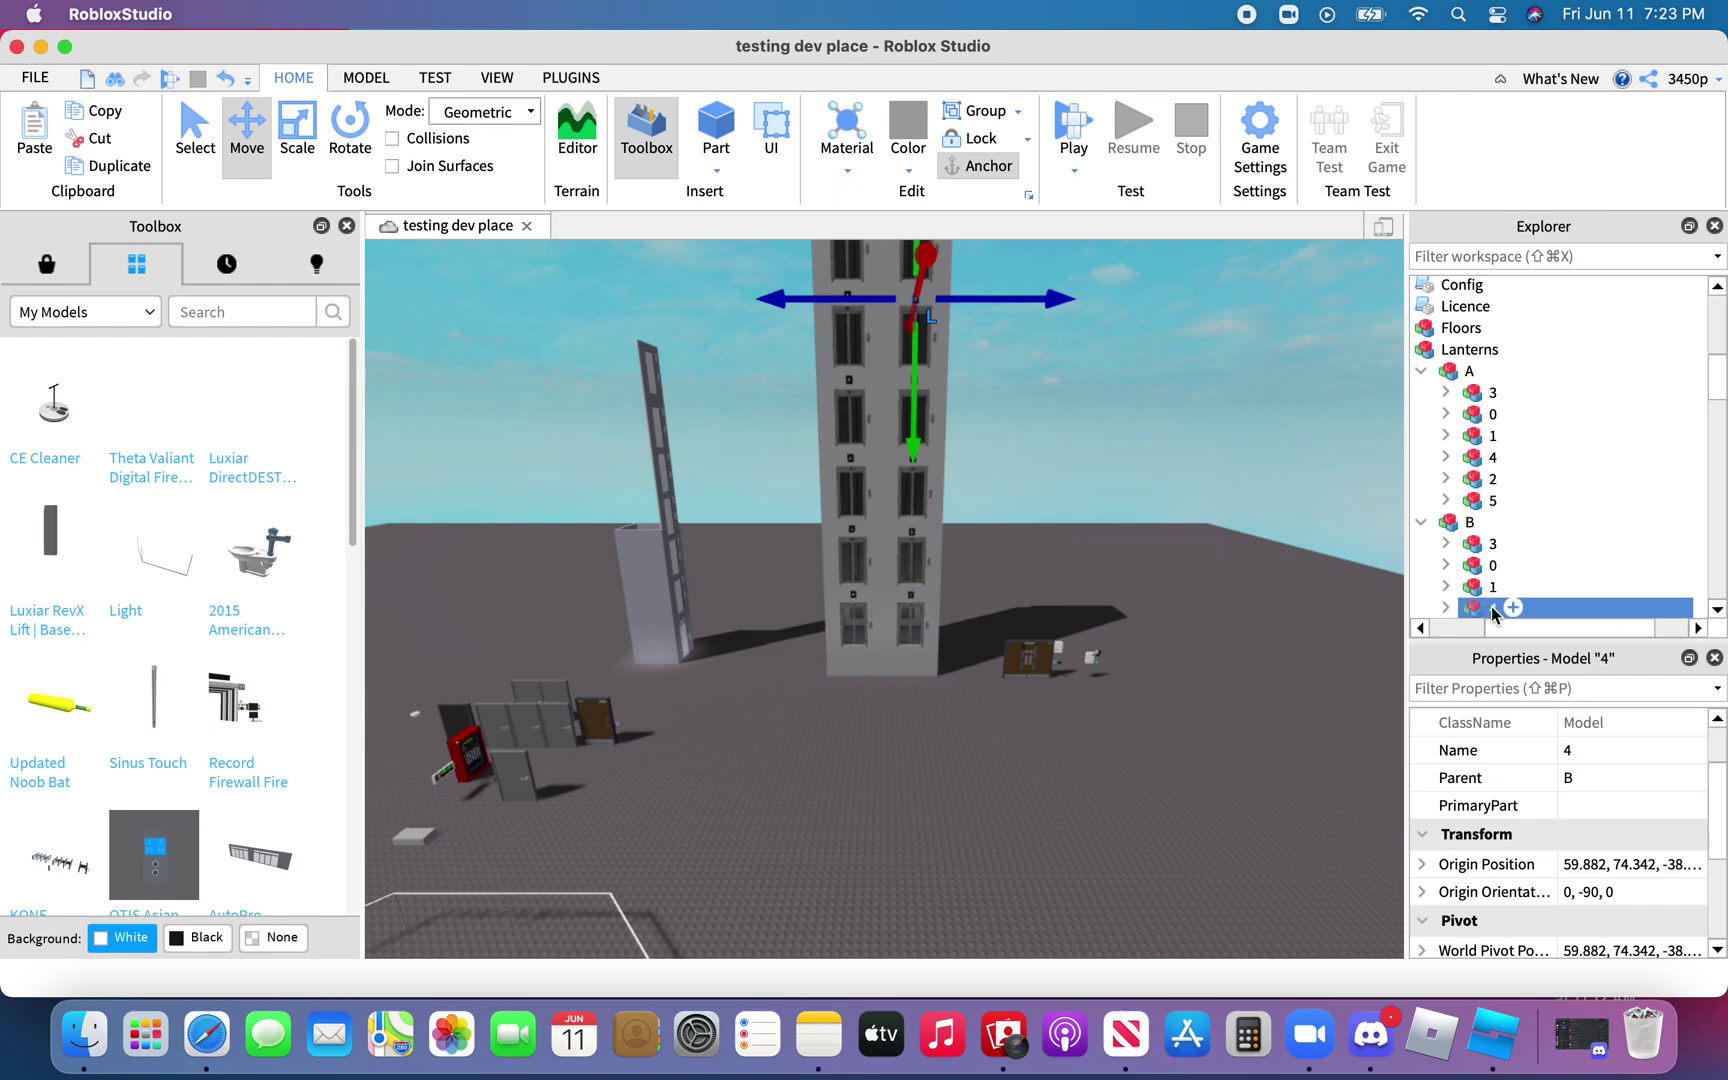
{"action": "scroll", "coordinate": [1491, 608], "scroll_direction": "down", "scroll_amount": 3}
{"action": "double_click", "coordinate": [1580, 582]}
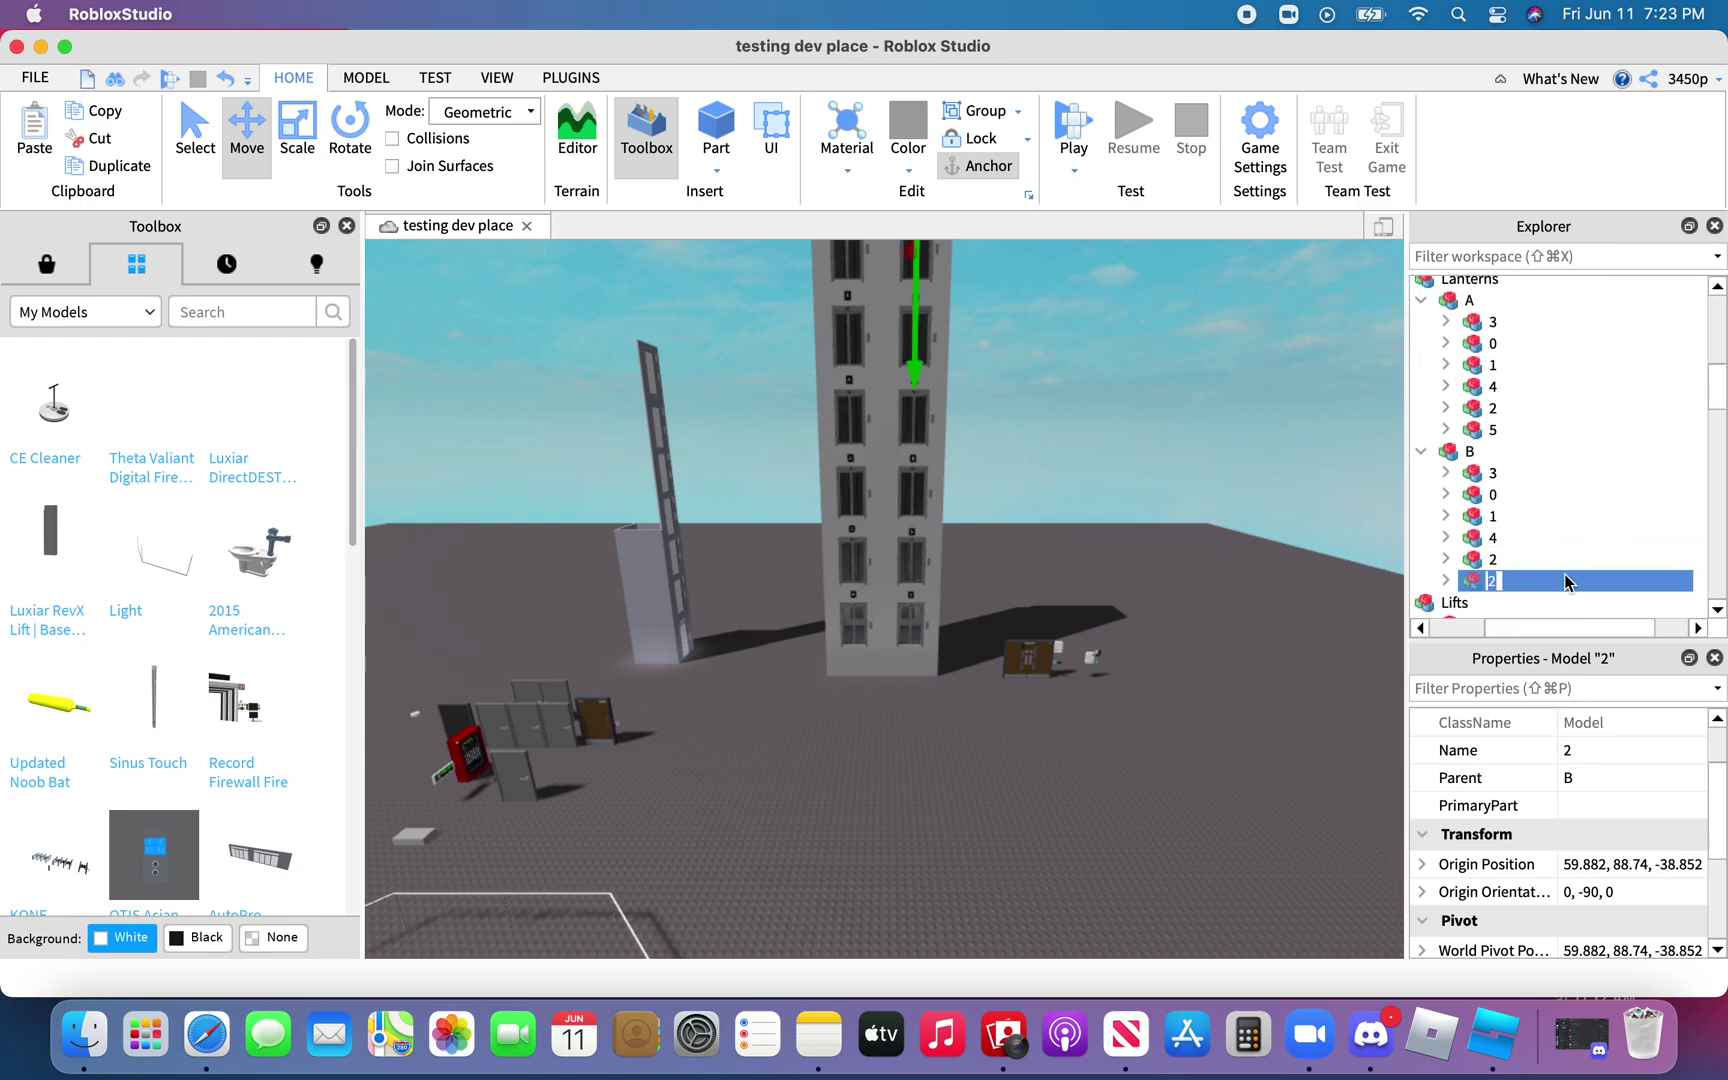
{"action": "key", "text": "f"}
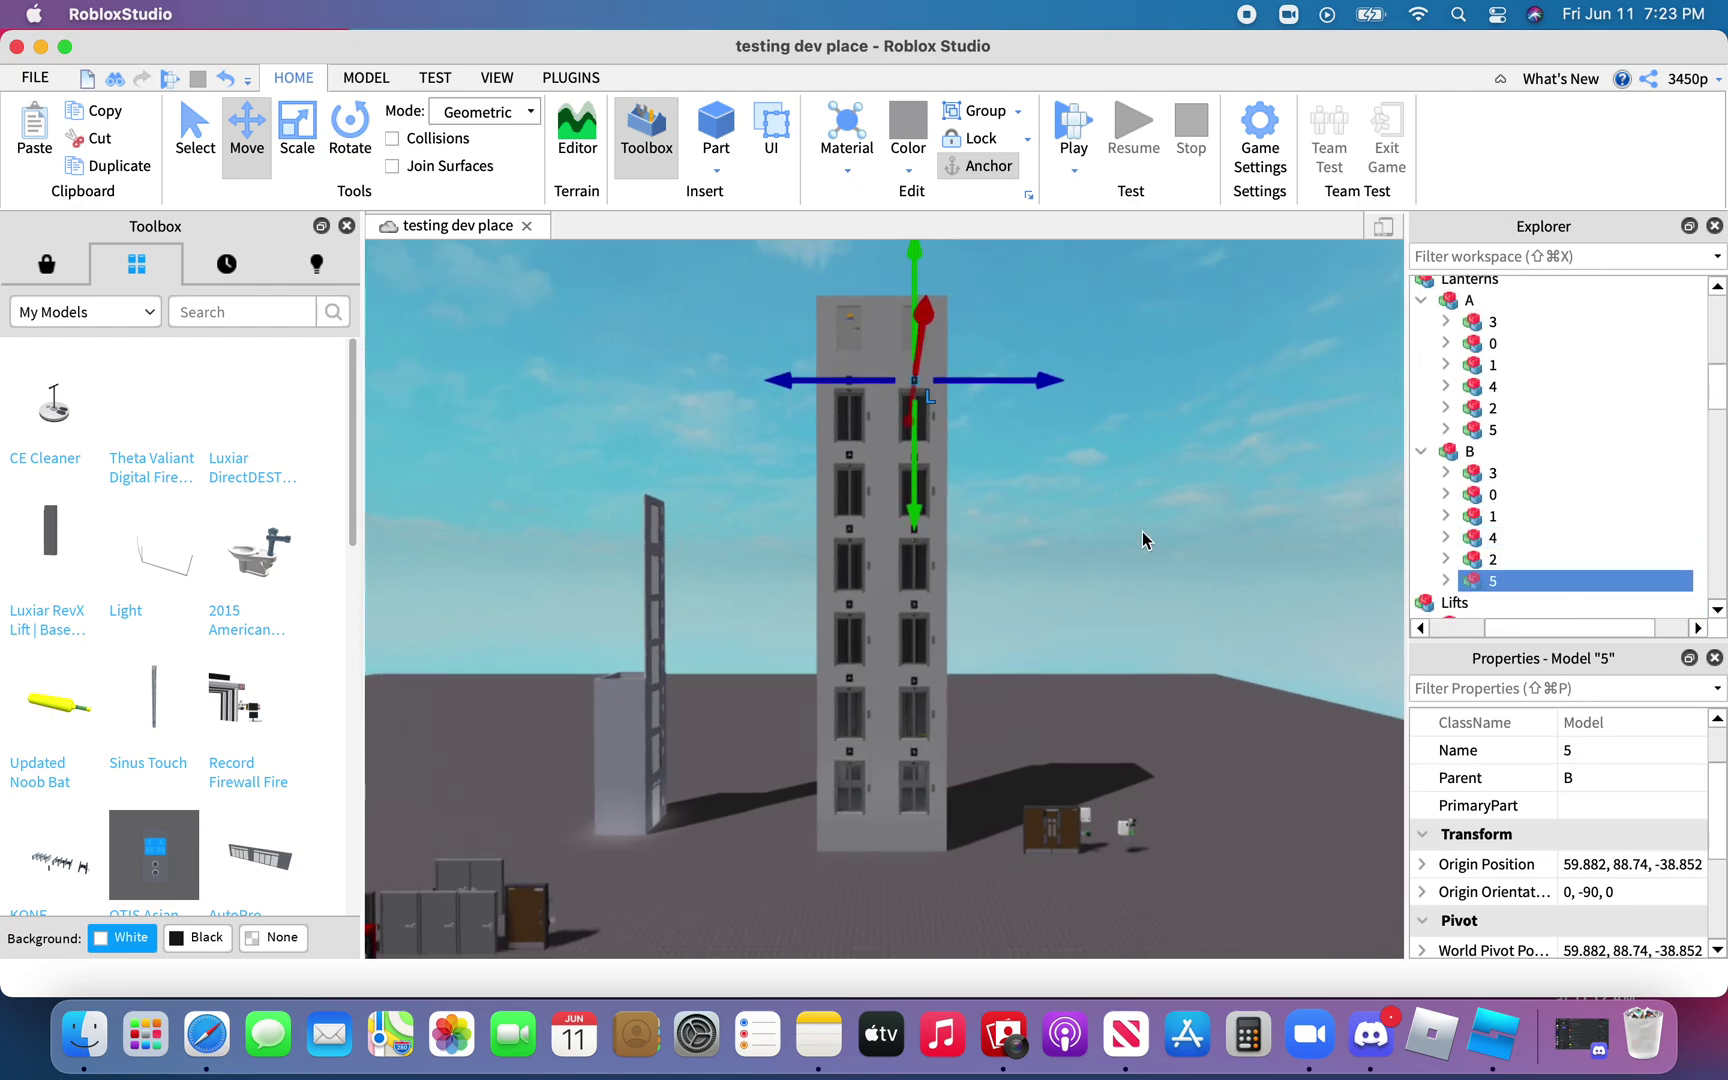
Delete model 1, the upright destination panel on the roof, from the Floors group
{"action": "right_click_drag", "start_coordinate": [1141, 532], "coordinate": [1142, 532]}
{"action": "key", "text": "w"}
{"action": "scroll", "coordinate": [1553, 530], "scroll_direction": "up", "scroll_amount": 5}
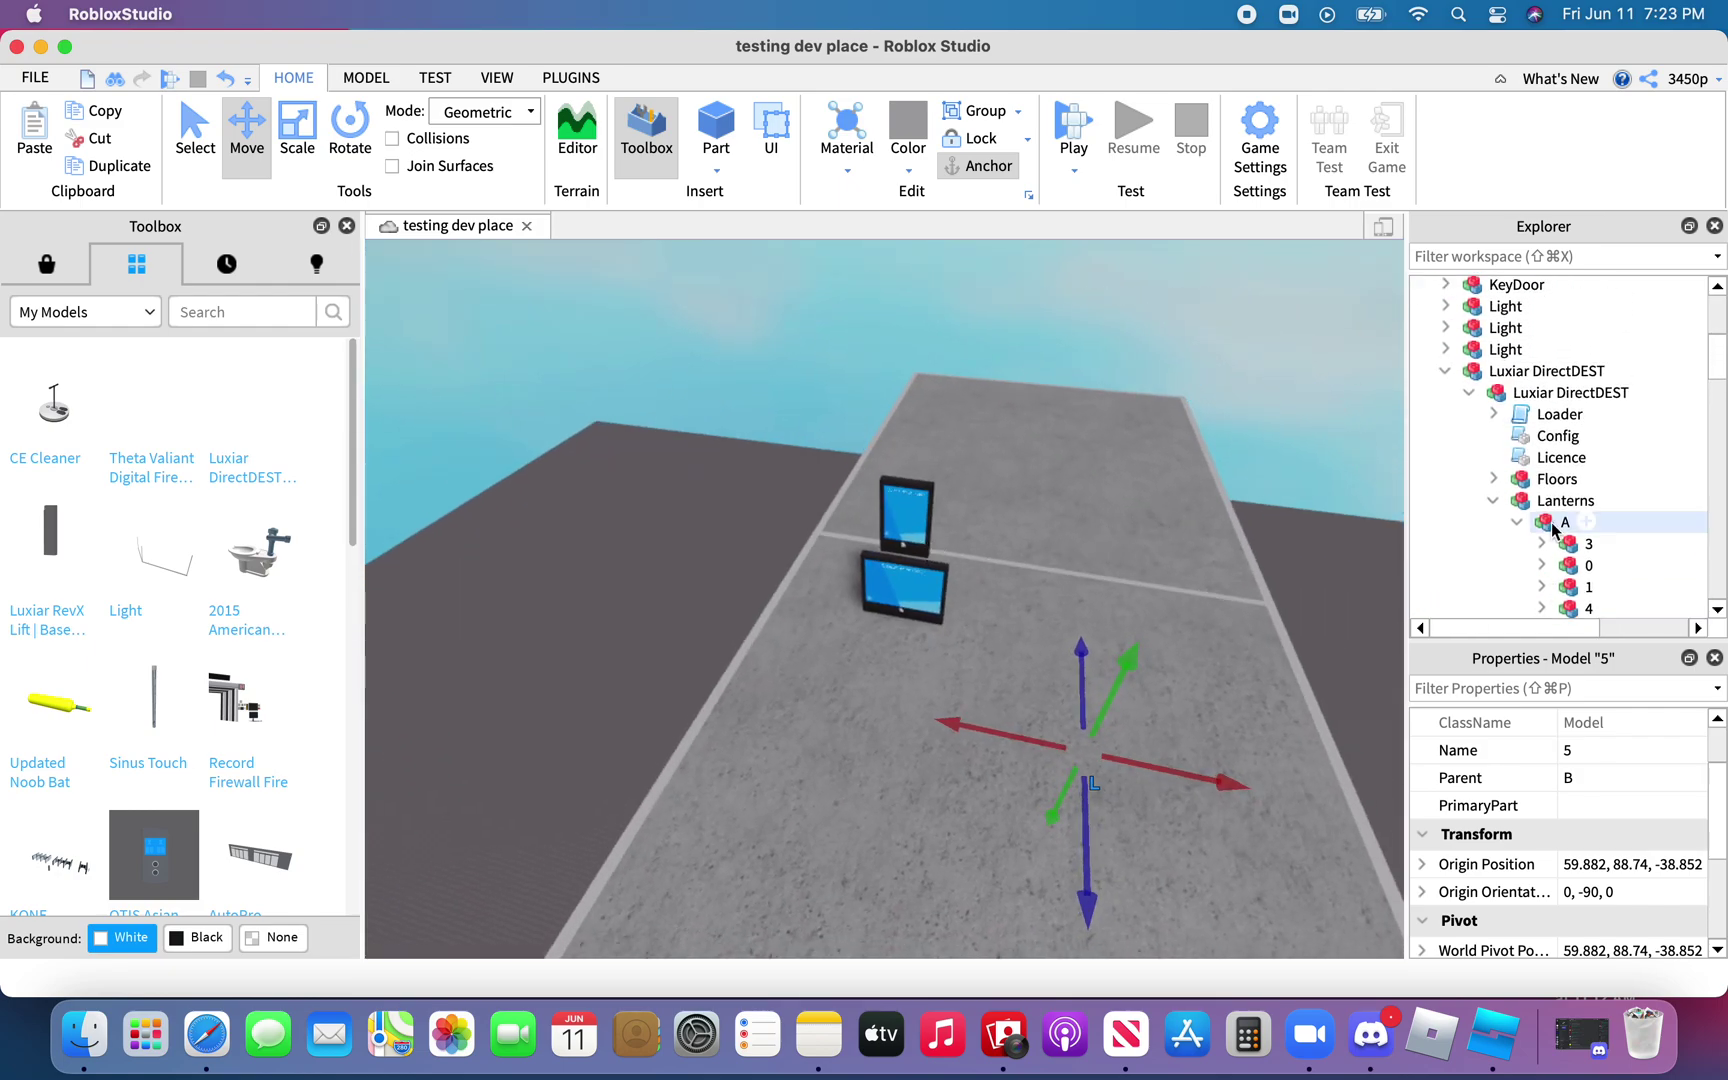
{"action": "left_click", "coordinate": [1492, 481]}
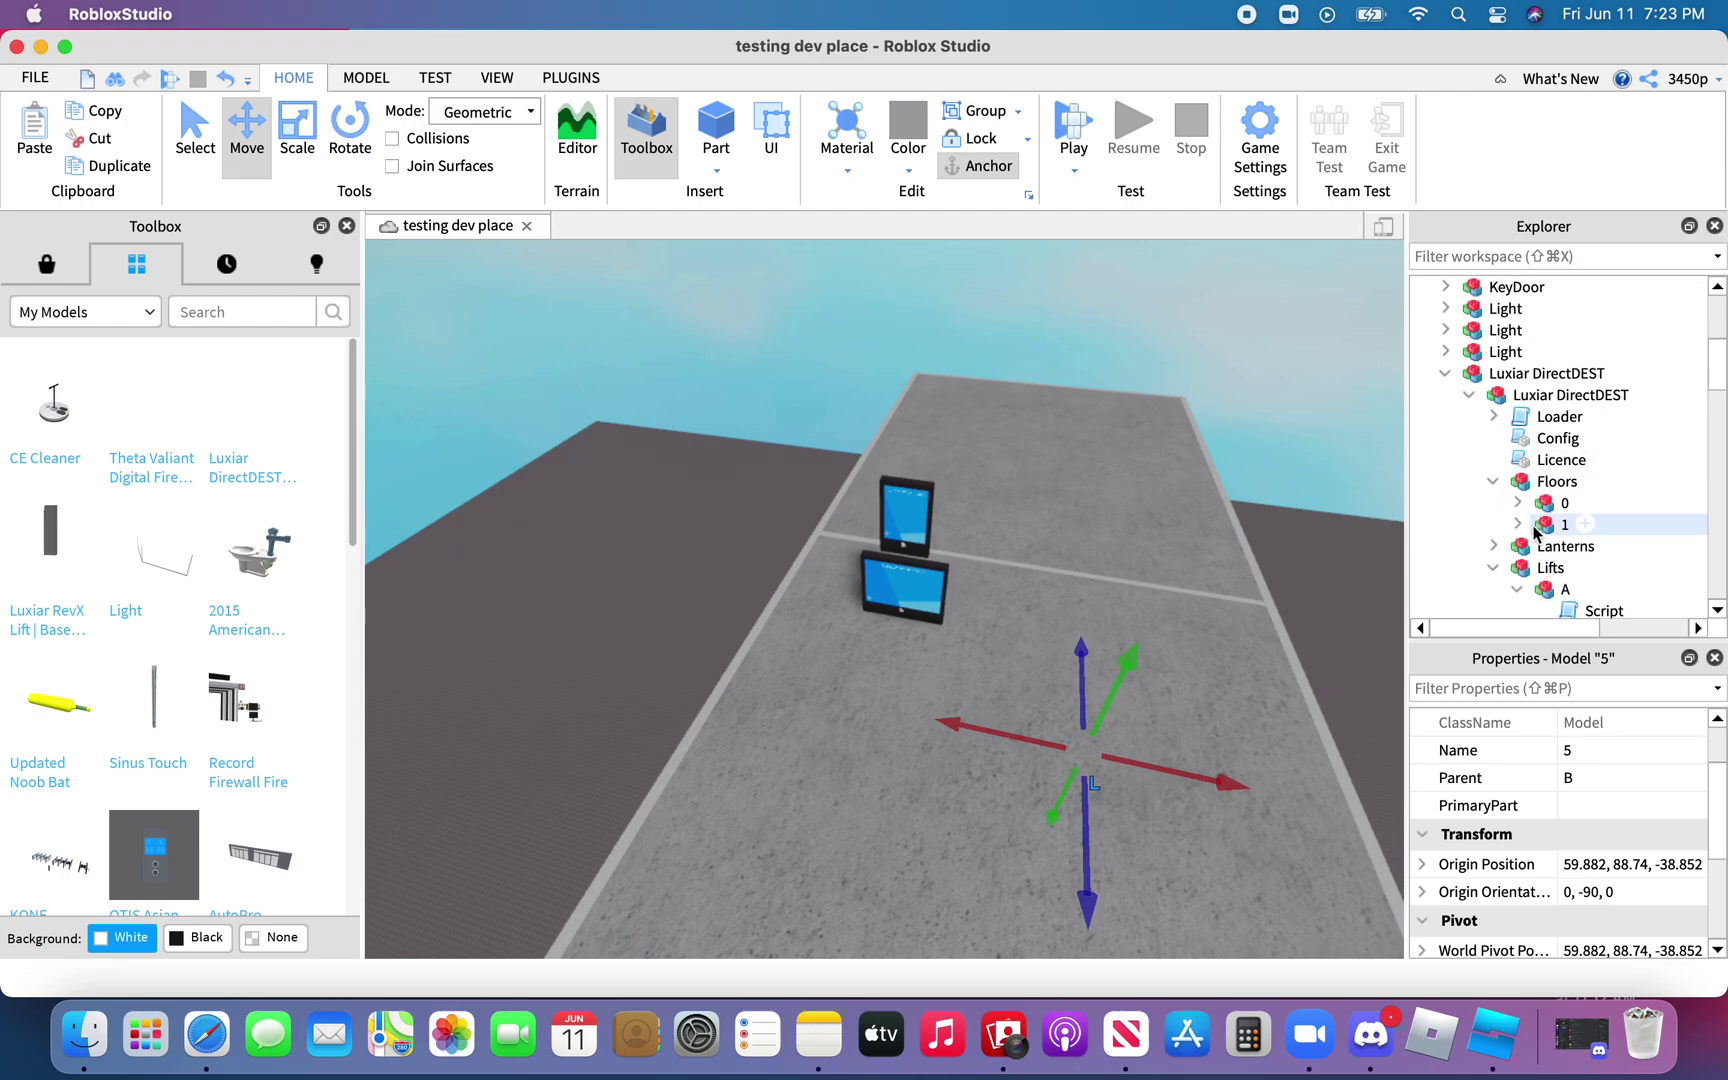
{"action": "left_click", "coordinate": [1540, 526]}
{"action": "key", "text": "Delete"}
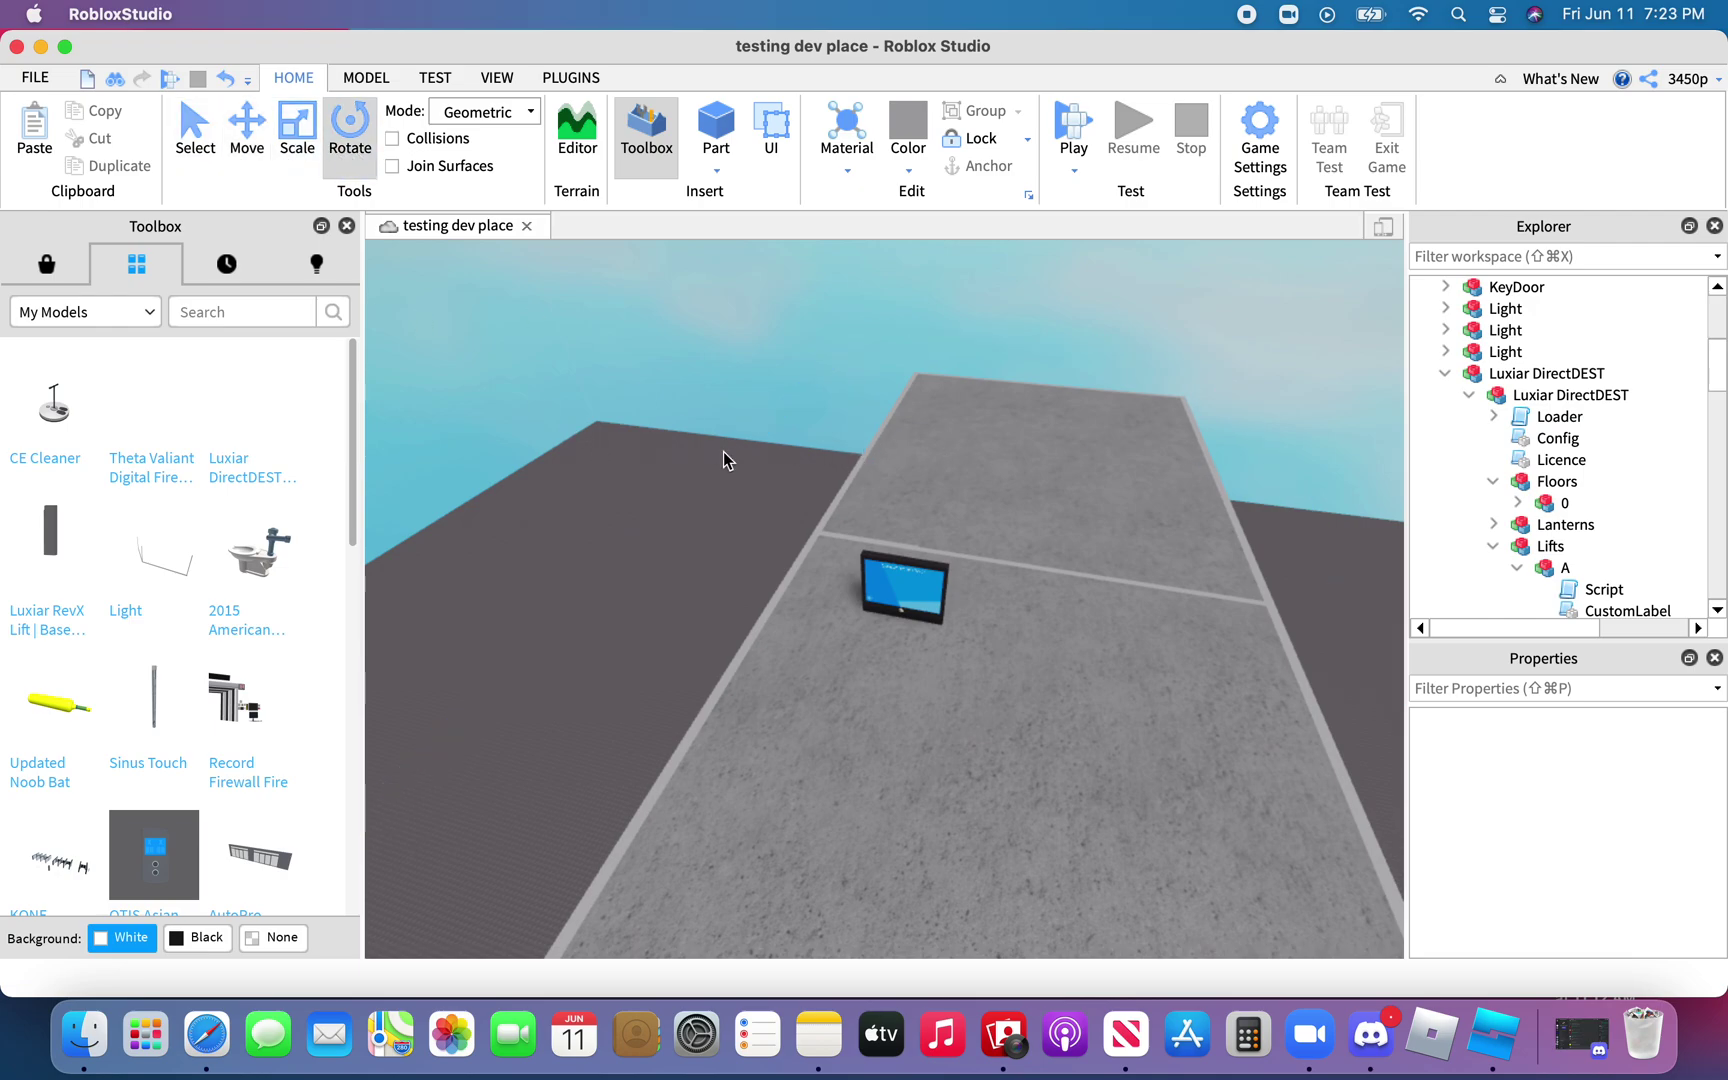
Rotate the remaining floor 0 destination panel on the roof a quarter turn about its vertical axis
{"action": "left_click", "coordinate": [855, 540]}
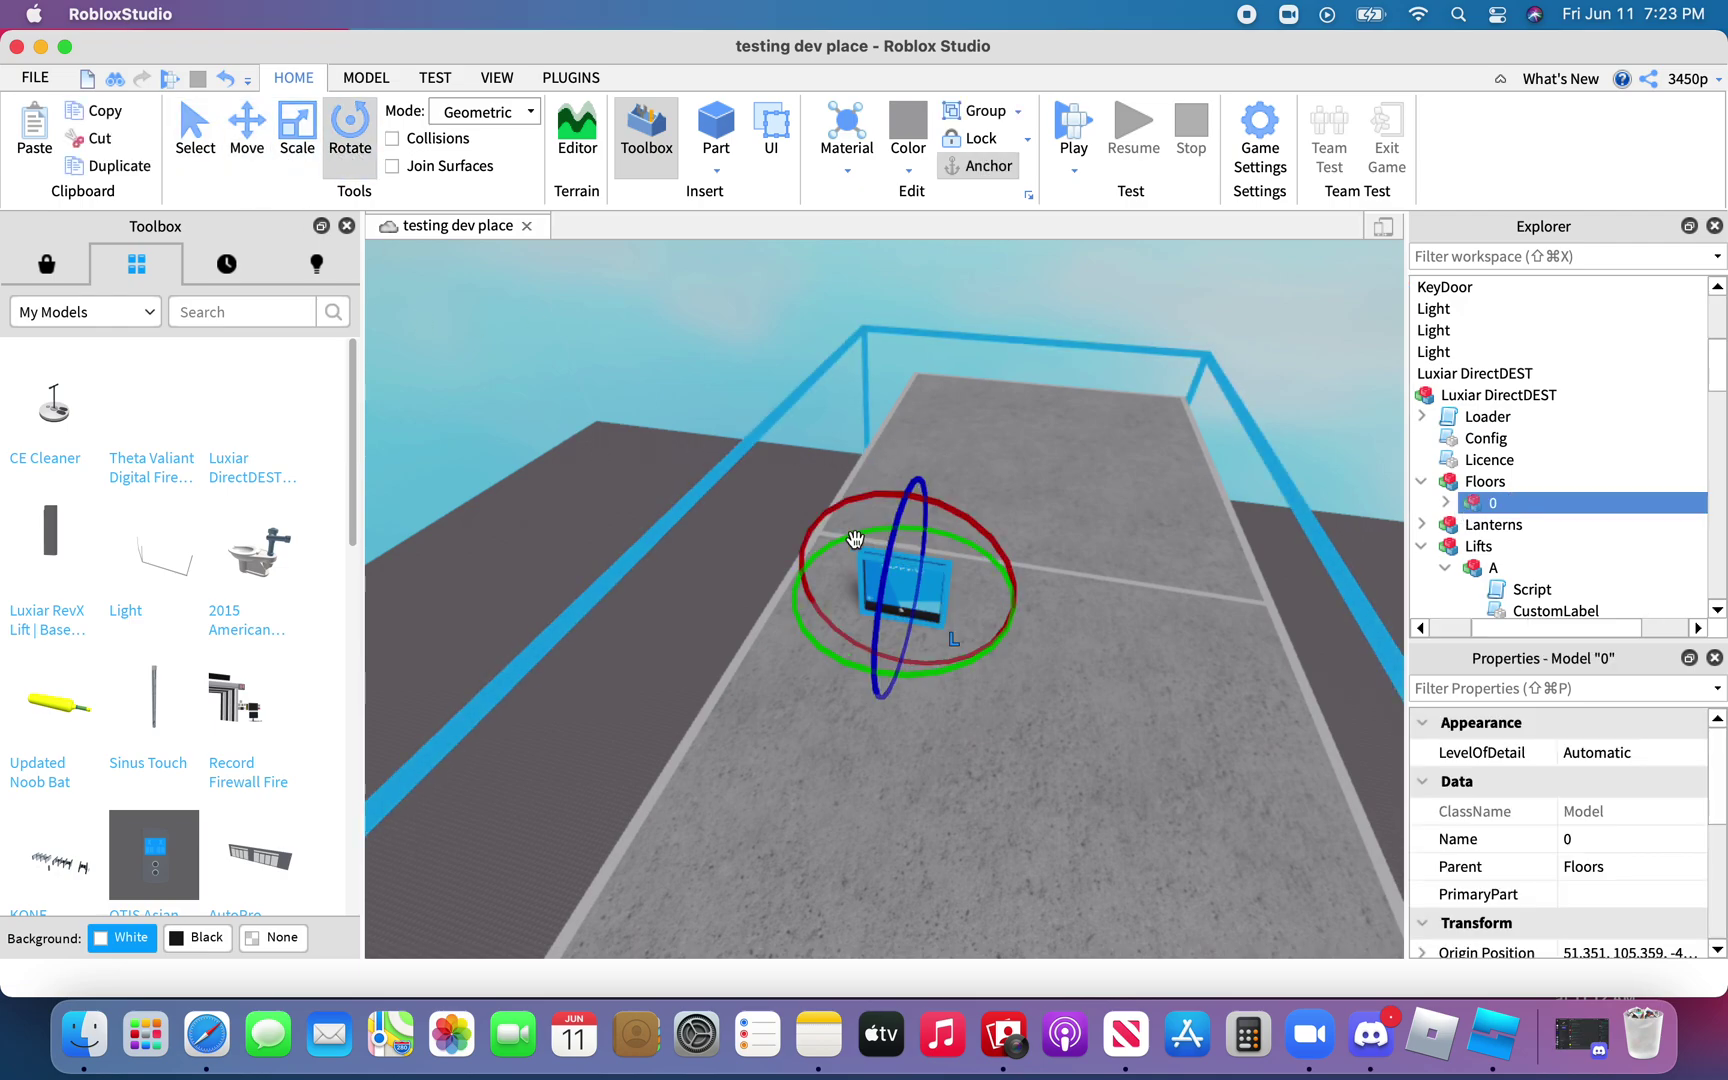
{"action": "left_click_drag", "start_coordinate": [855, 540], "coordinate": [844, 543]}
{"action": "left_click_drag", "start_coordinate": [835, 622], "coordinate": [805, 595]}
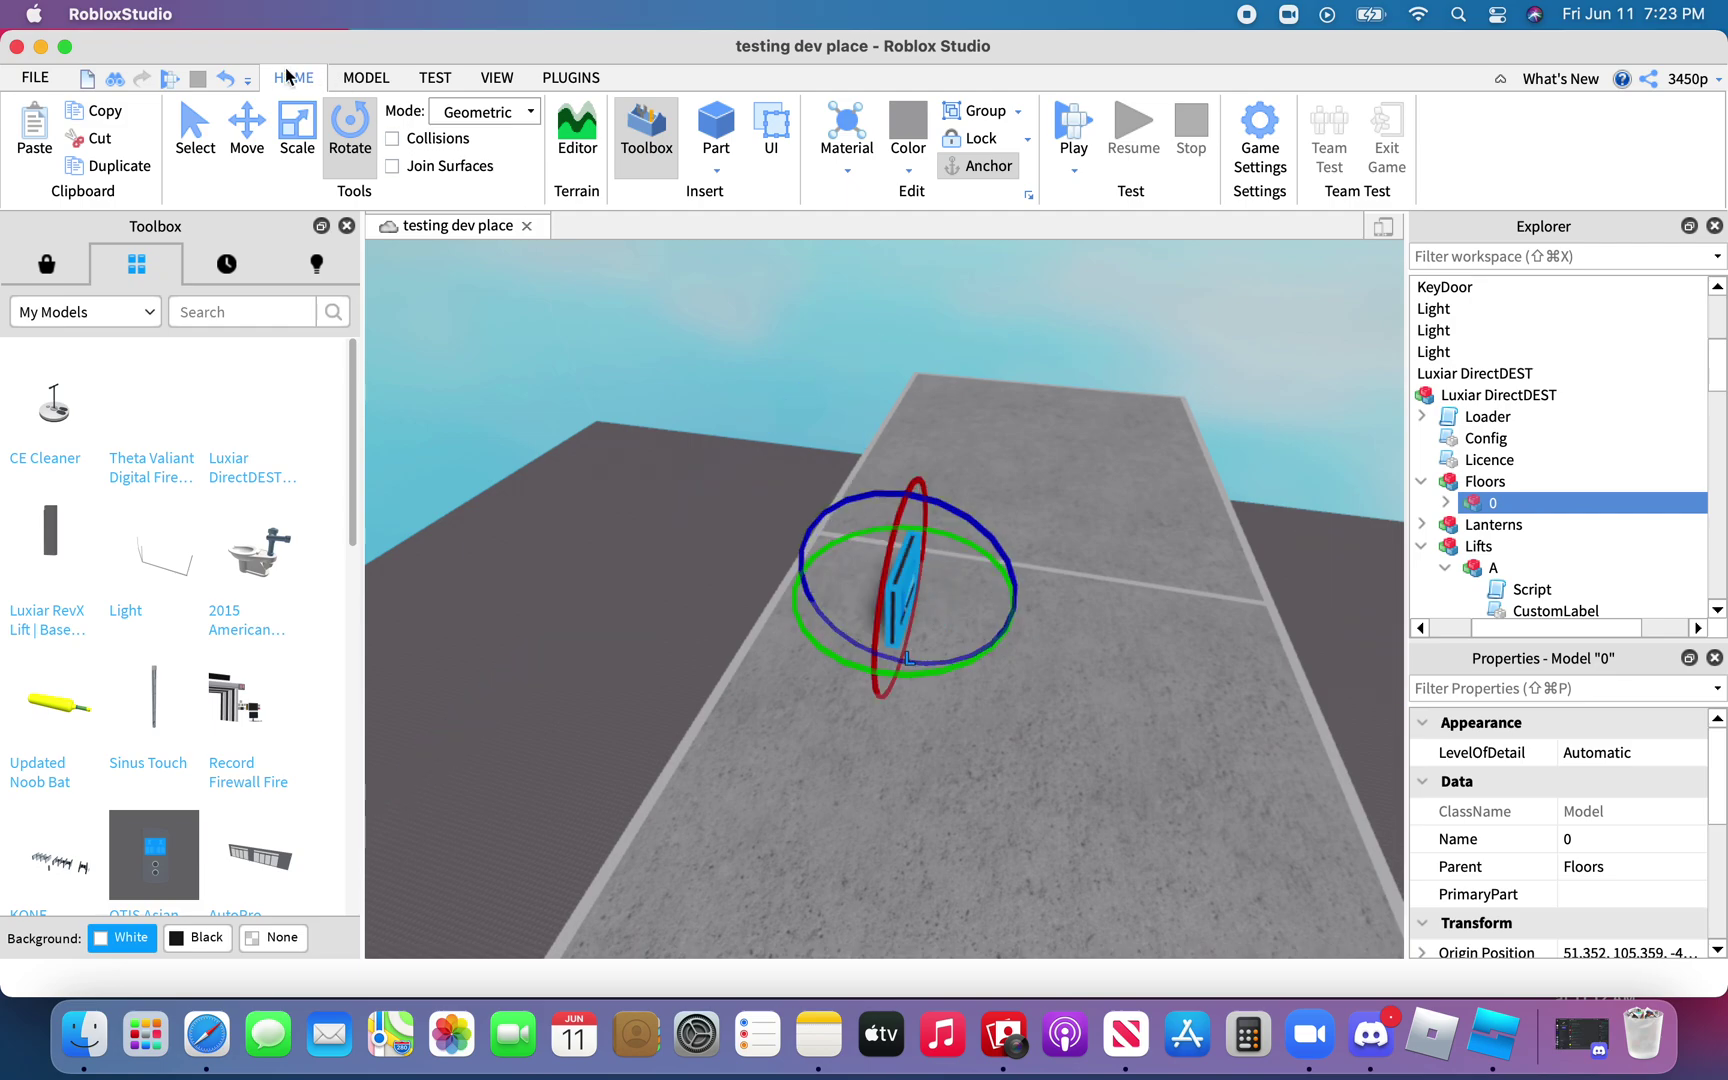
Change the parent of the floor 0 destination panel from Floors to Workspace
{"action": "left_click", "coordinate": [204, 123]}
{"action": "left_click", "coordinate": [243, 130]}
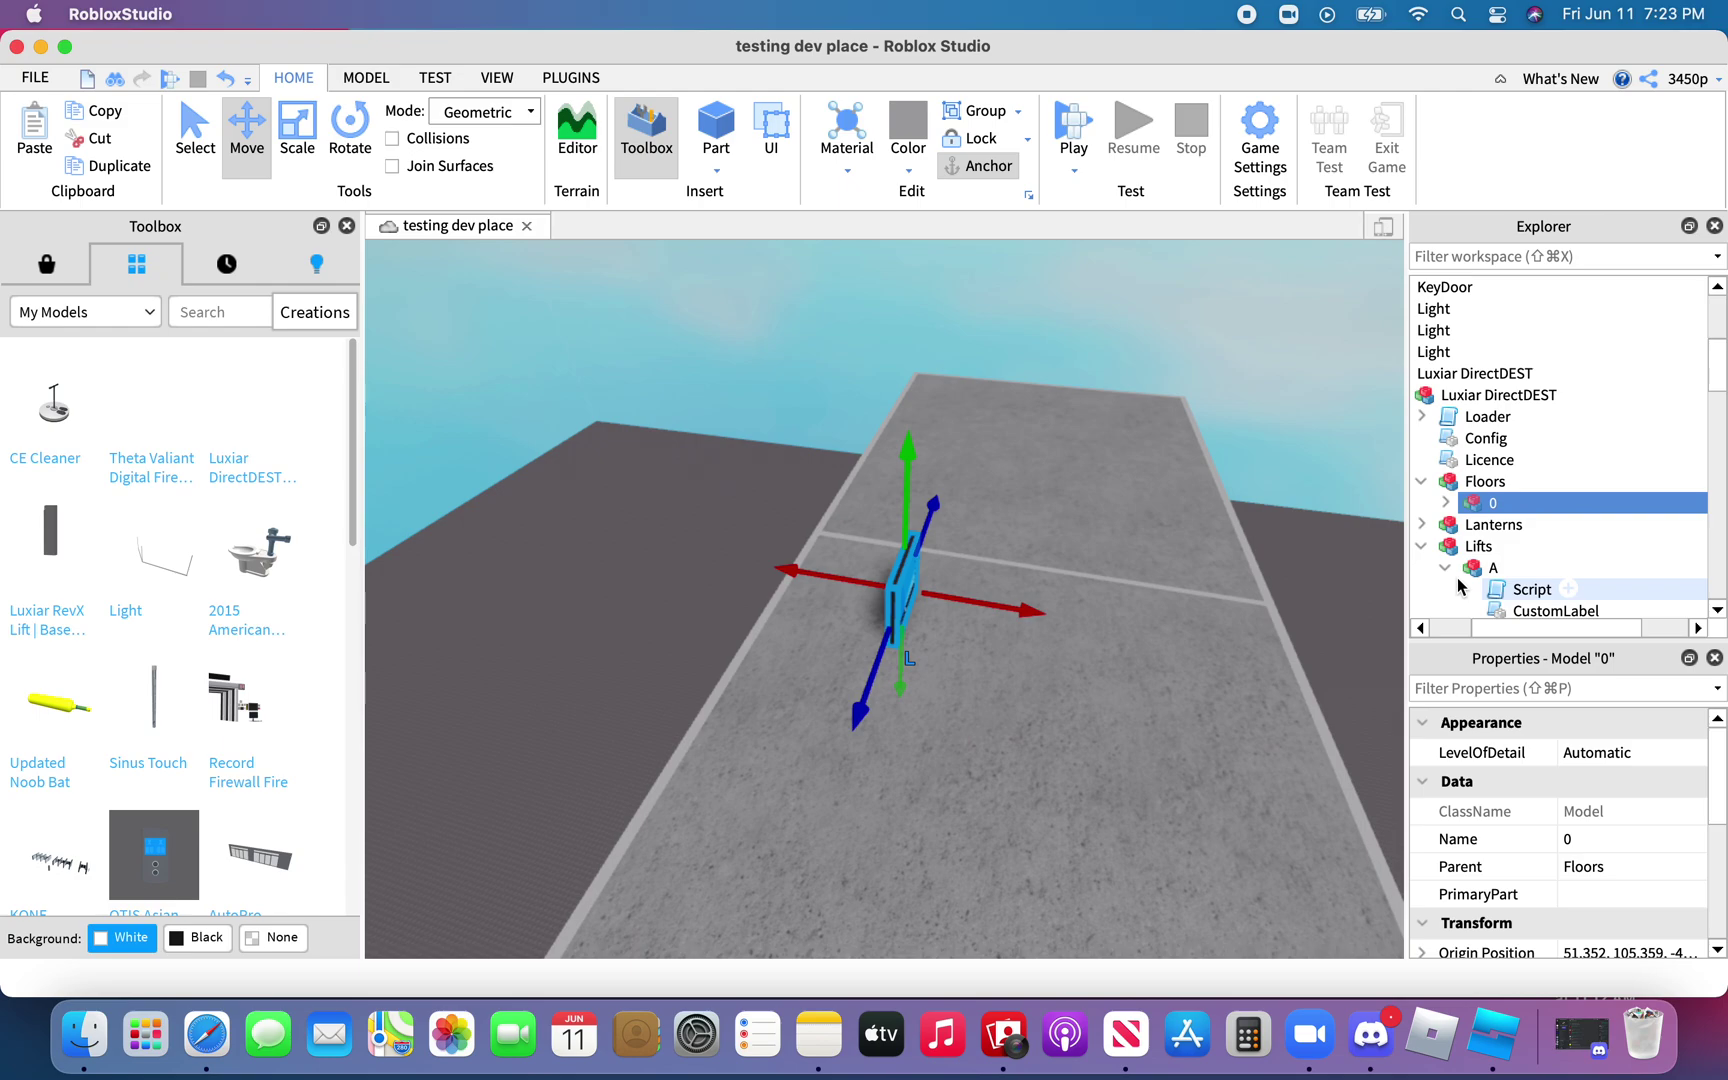
{"action": "left_click", "coordinate": [1615, 862]}
{"action": "scroll", "coordinate": [1570, 599], "scroll_direction": "up", "scroll_amount": 4}
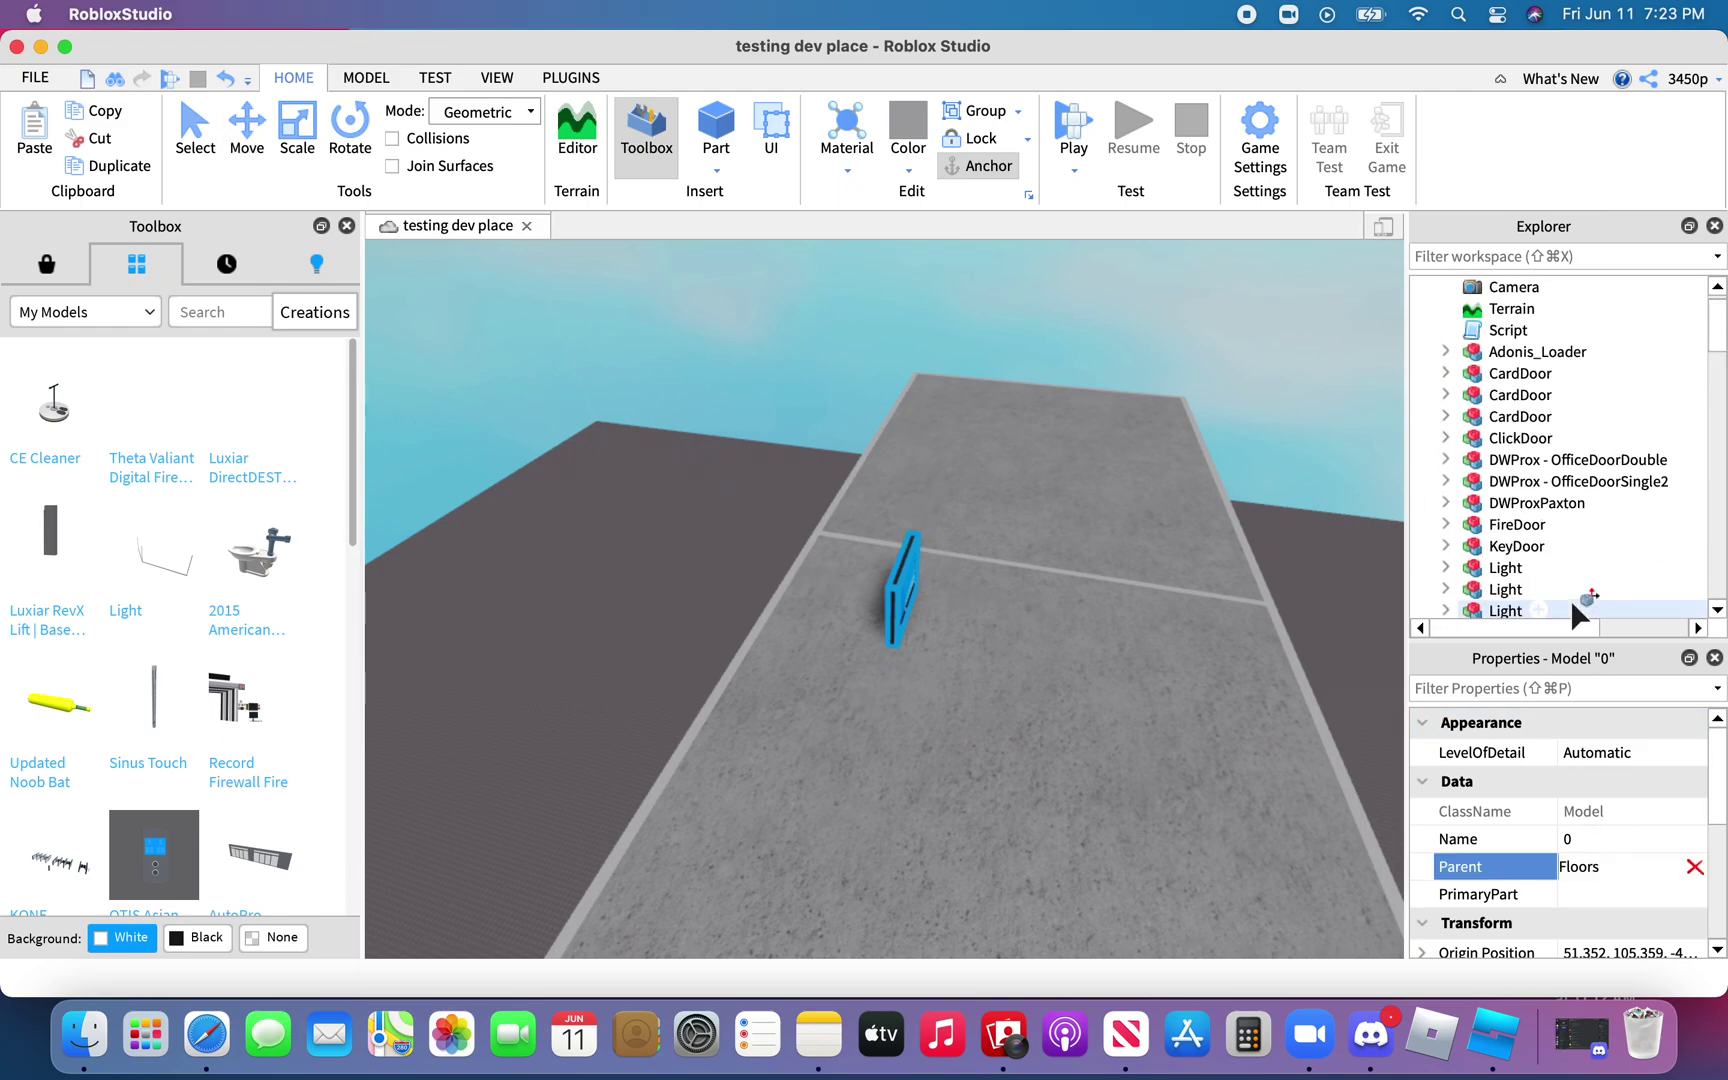
{"action": "scroll", "coordinate": [1570, 599], "scroll_direction": "up", "scroll_amount": 1}
{"action": "left_click", "coordinate": [1459, 287]}
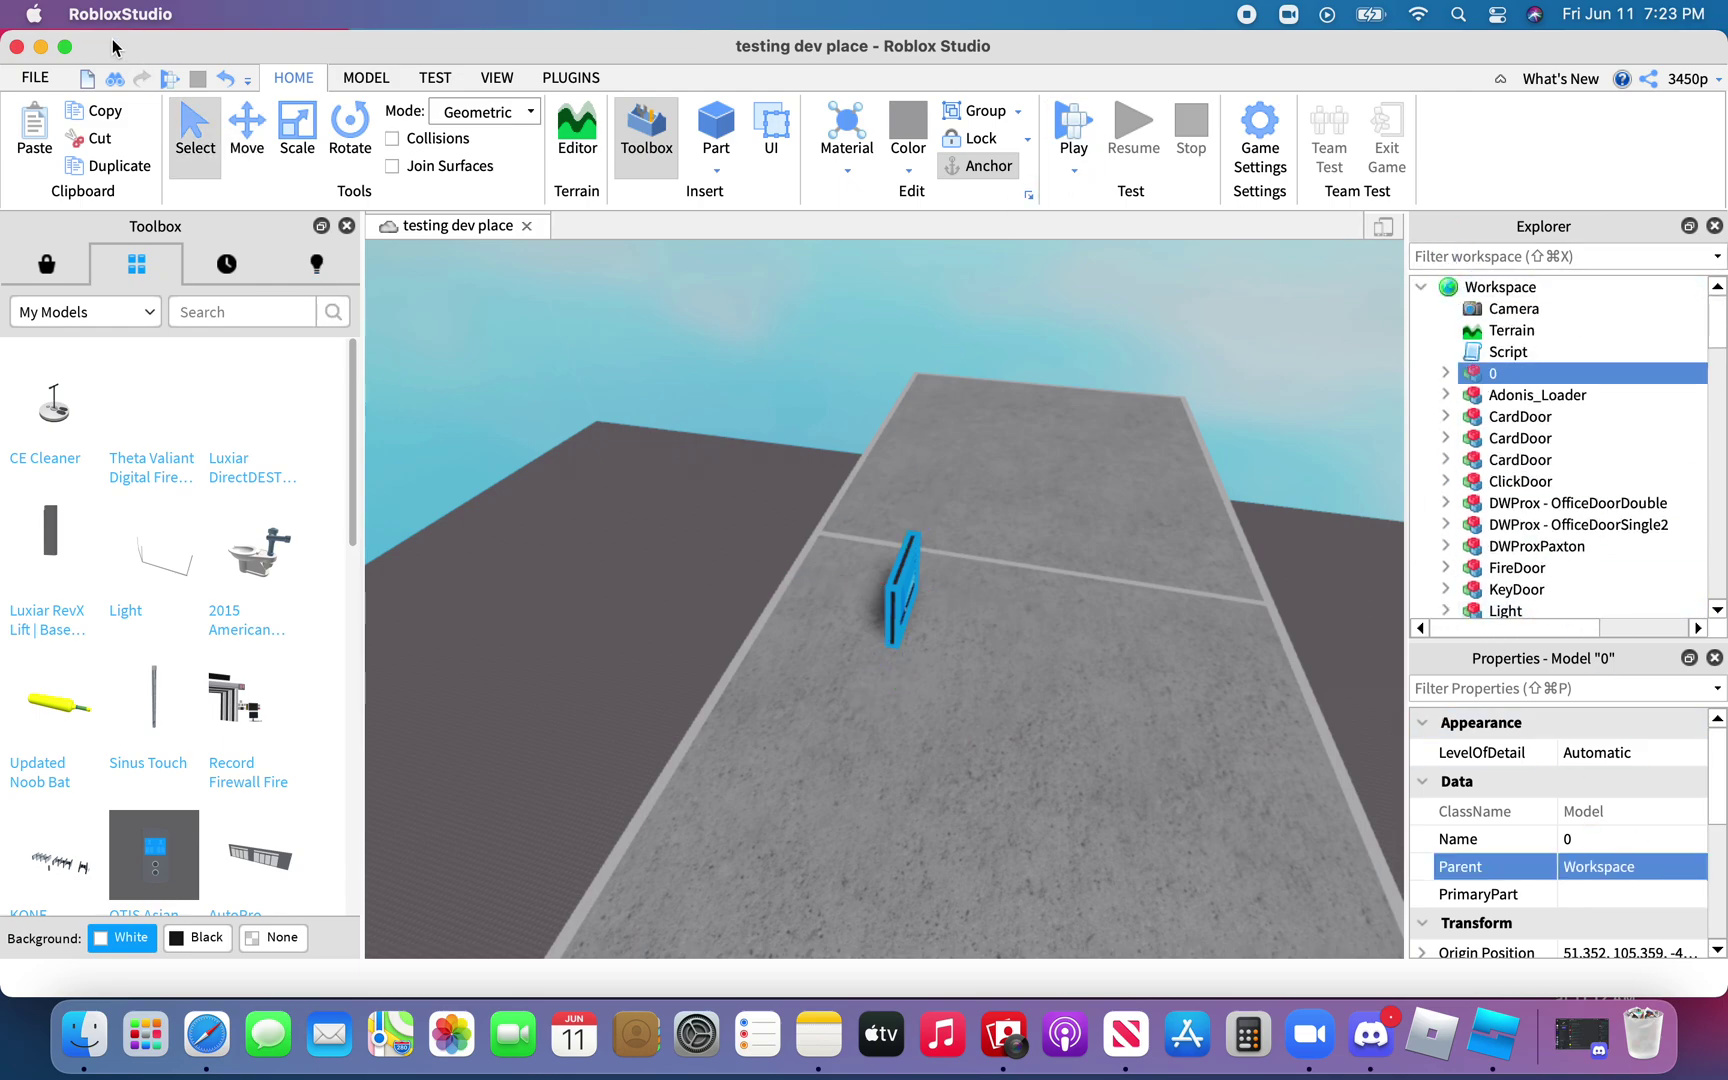
Move the floor 0 destination panel down from the roof onto the front wall, between the lowest doors of lifts A and B
{"action": "left_click", "coordinate": [233, 140]}
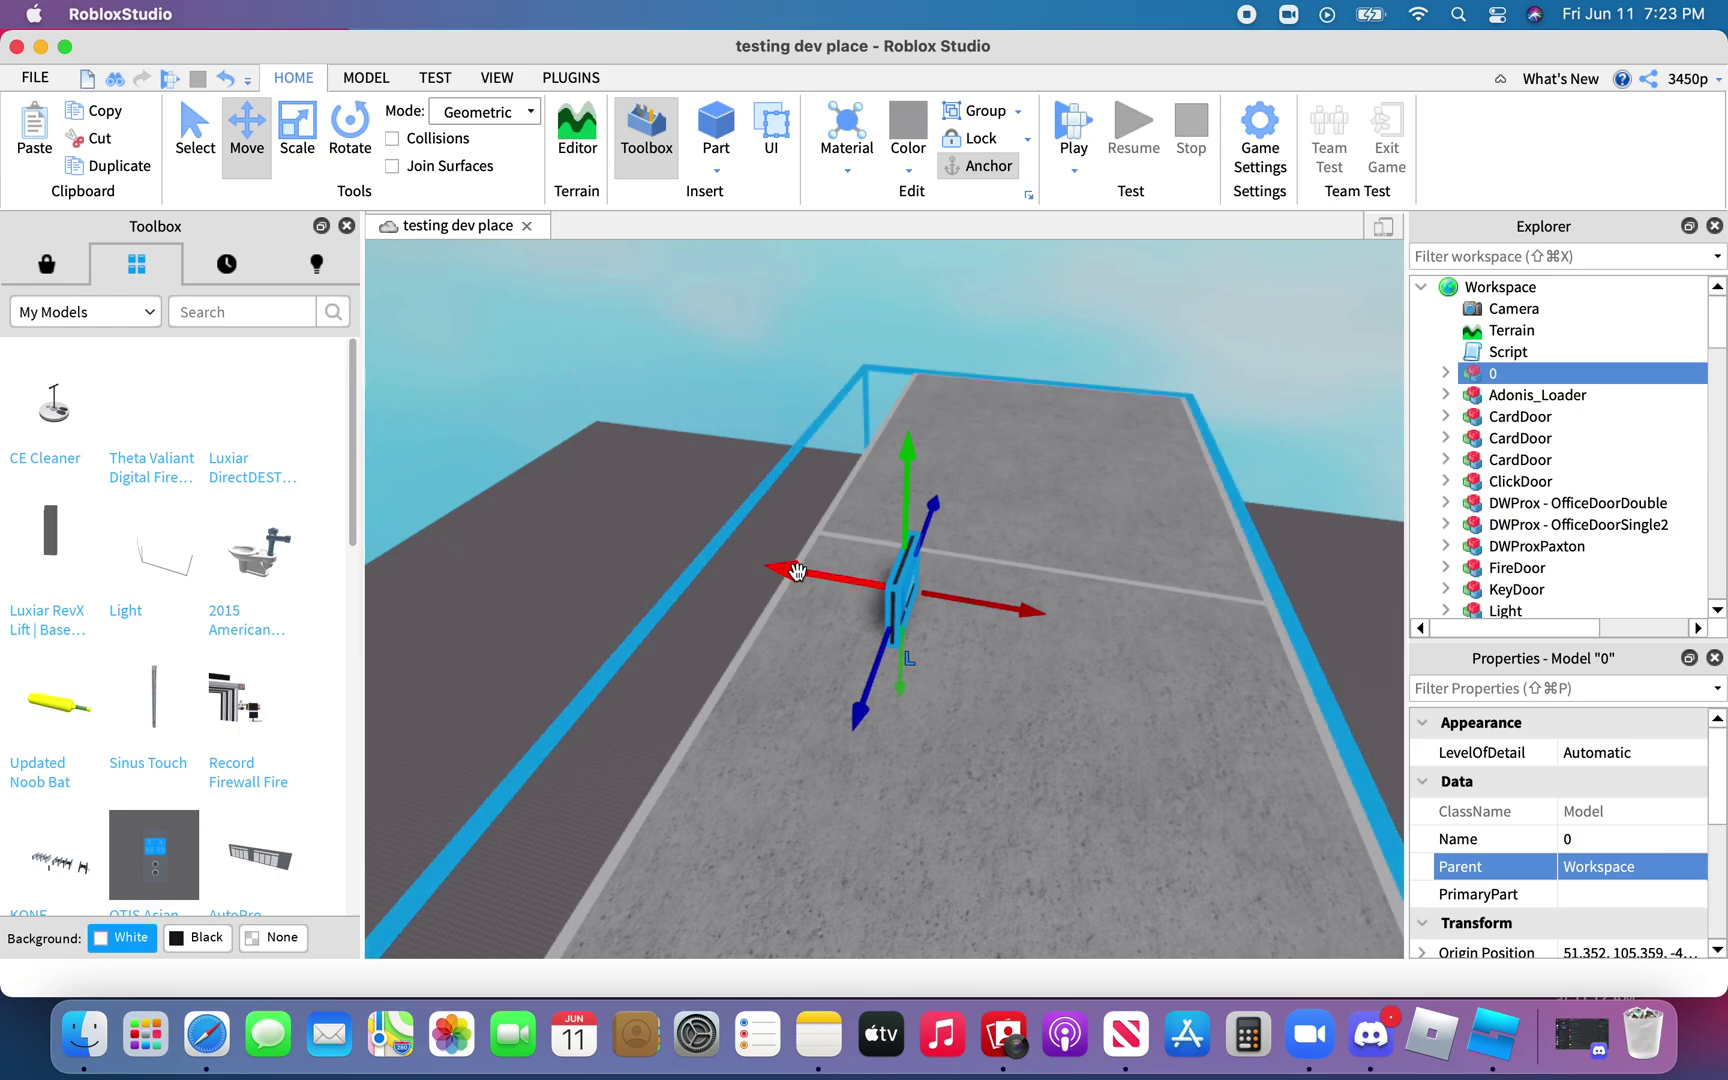
{"action": "left_click_drag", "start_coordinate": [800, 577], "coordinate": [1188, 598]}
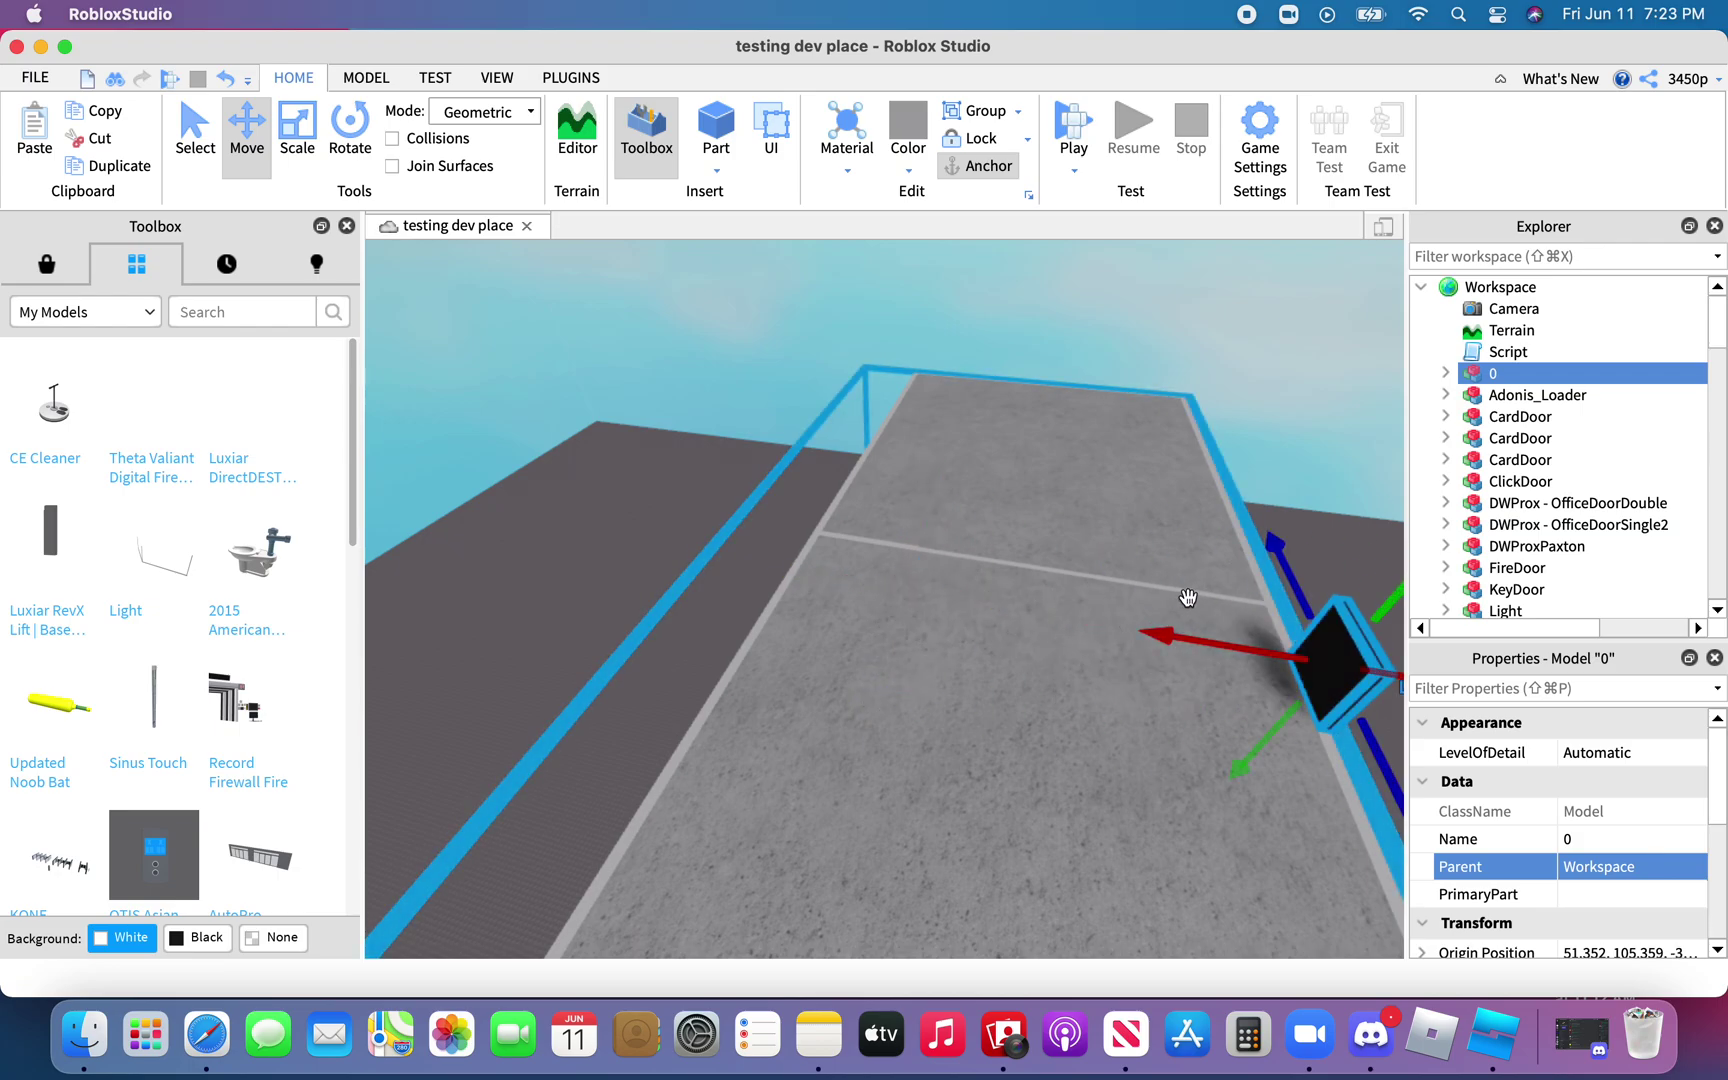
{"action": "right_click_drag", "start_coordinate": [1188, 598], "coordinate": [1188, 595]}
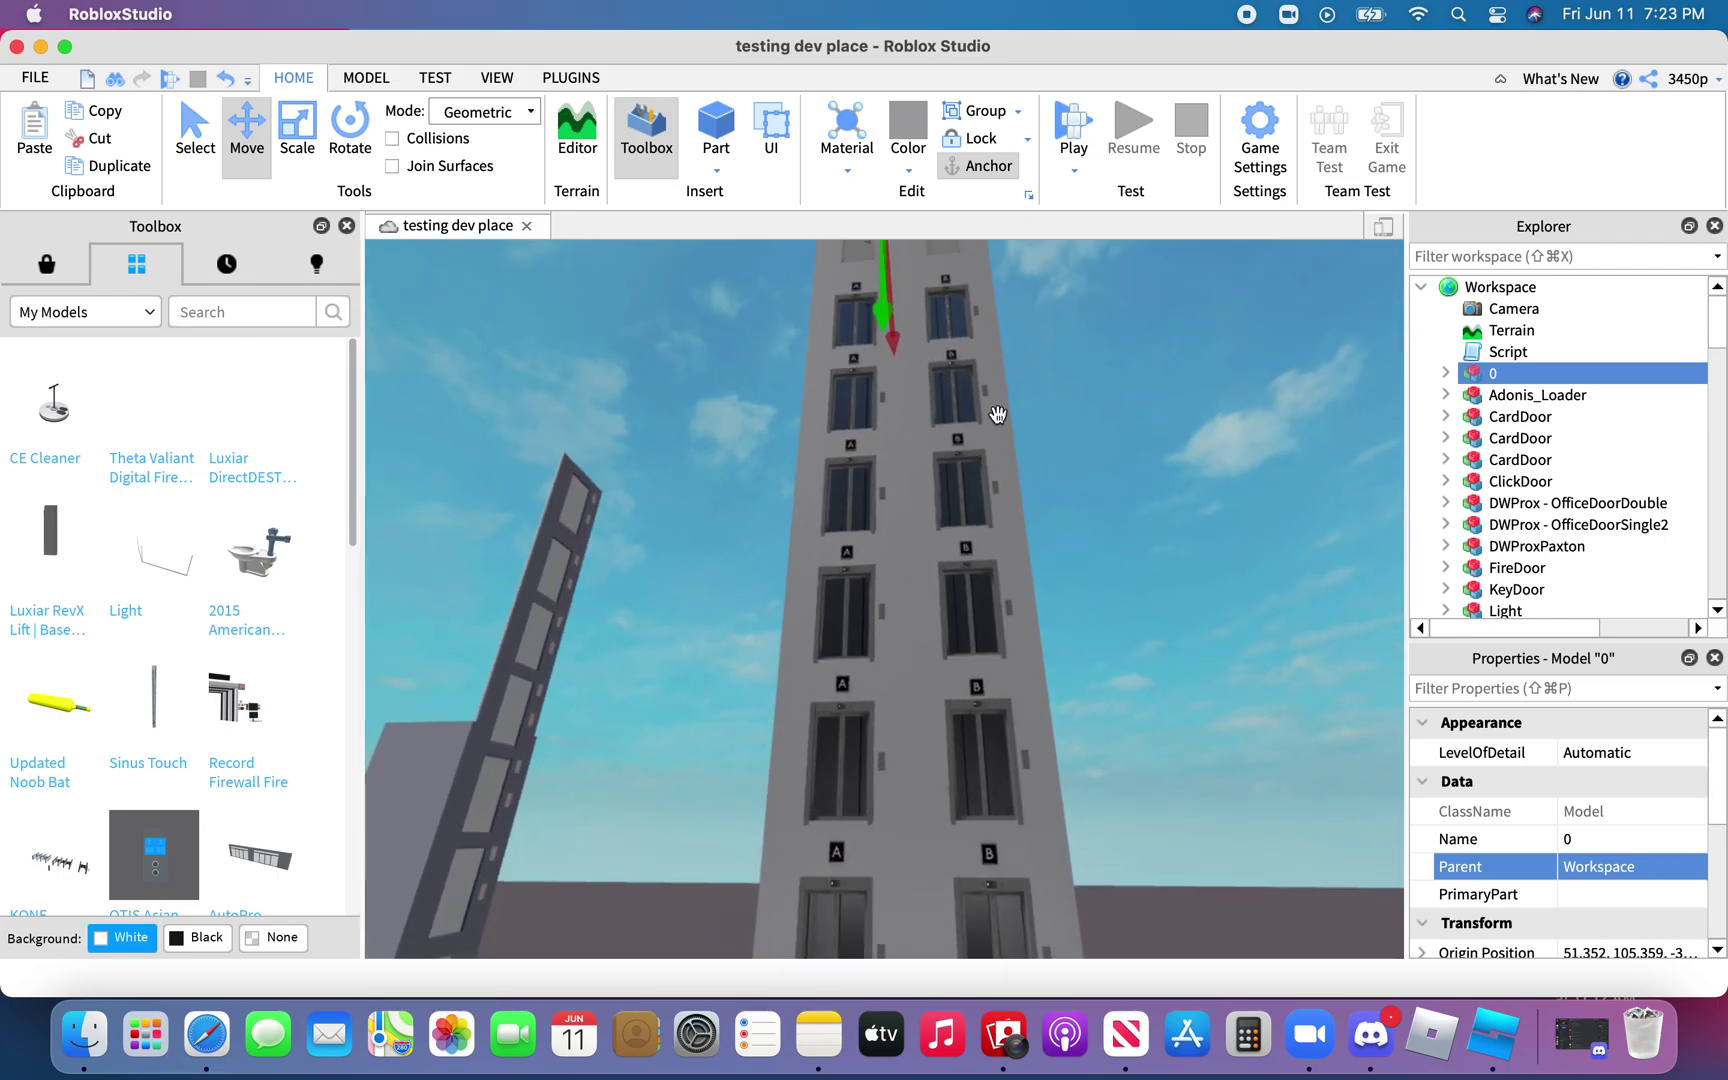
{"action": "right_click_drag", "start_coordinate": [880, 816], "coordinate": [880, 816]}
{"action": "key", "text": "w"}
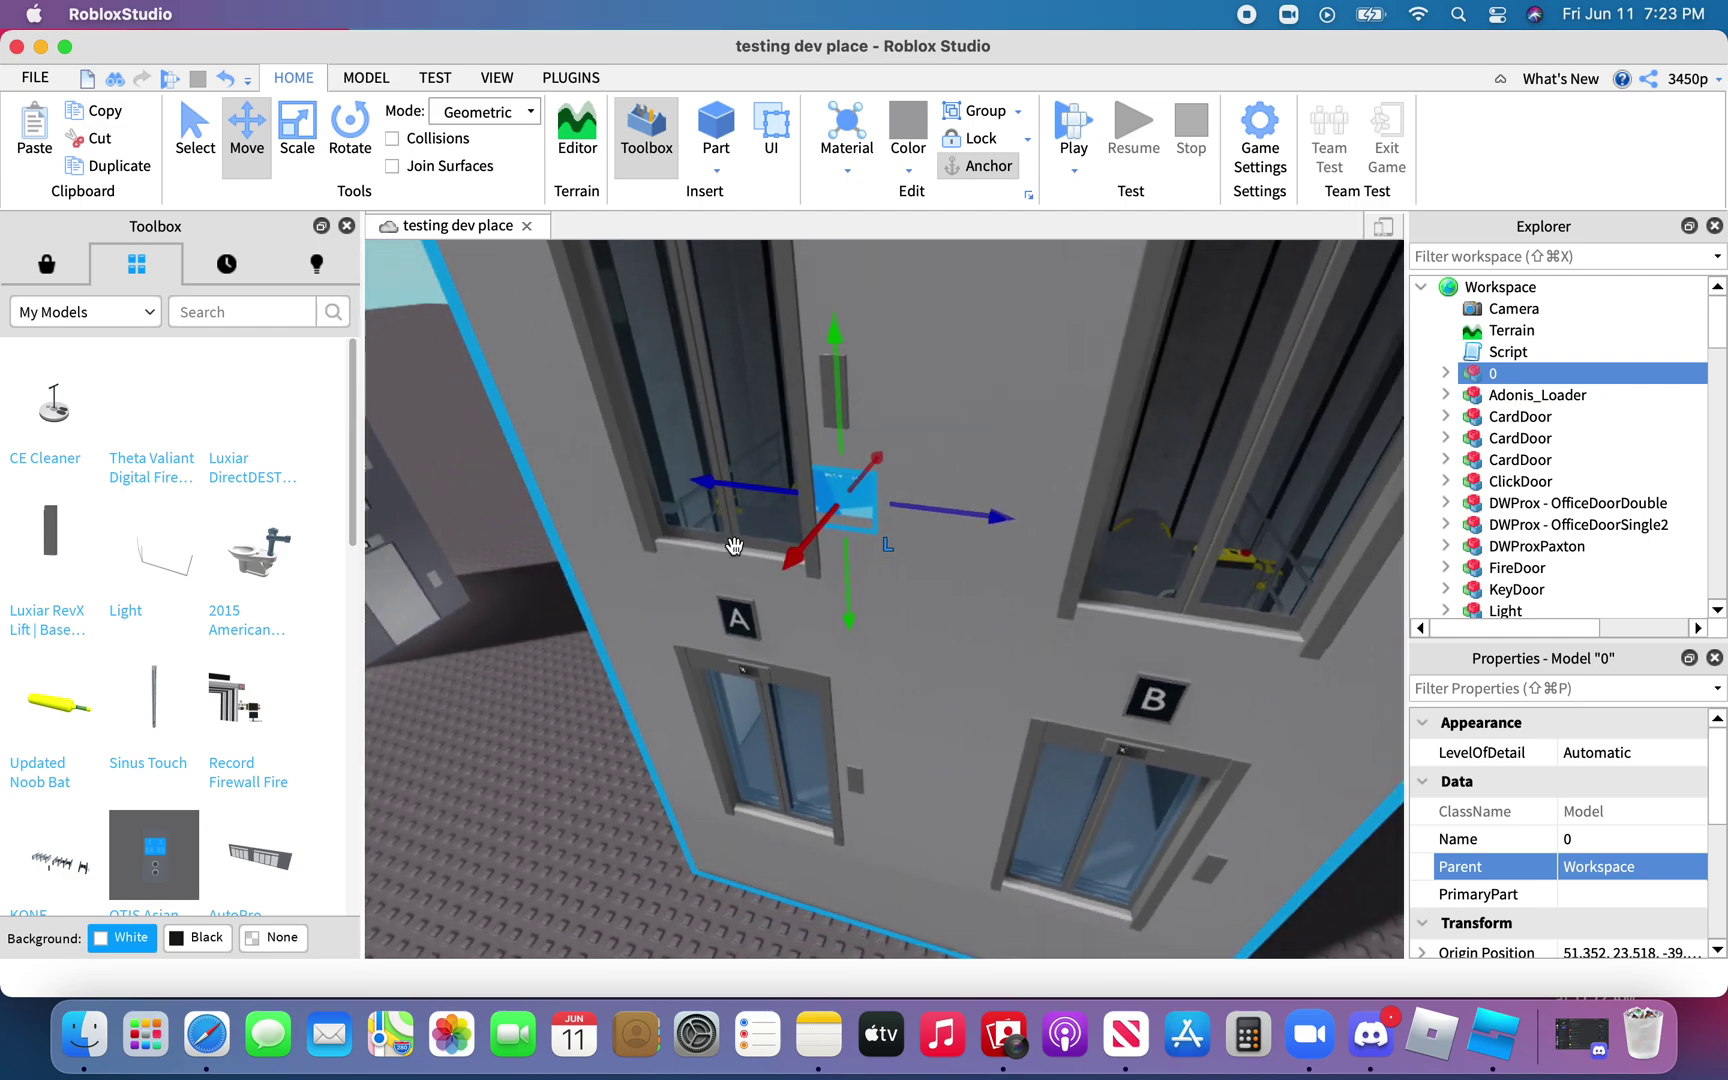
{"action": "left_click_drag", "start_coordinate": [787, 560], "coordinate": [788, 558]}
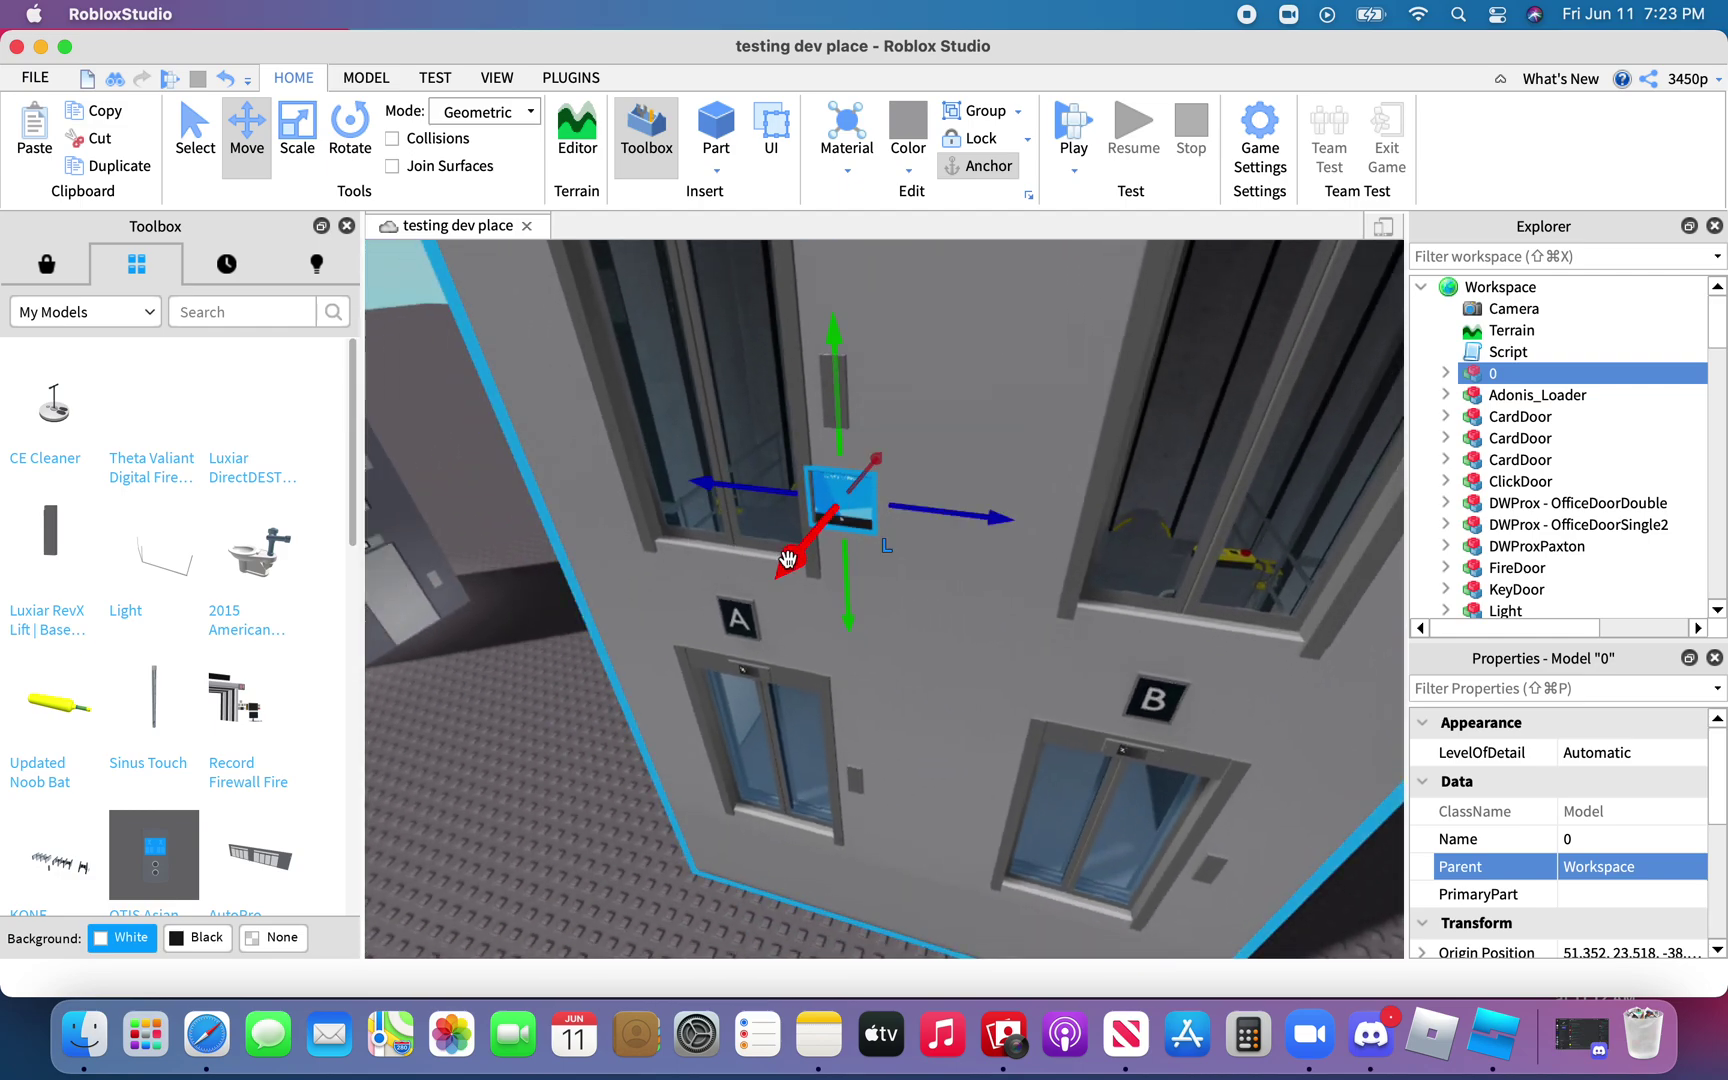
{"action": "left_click_drag", "start_coordinate": [981, 529], "coordinate": [977, 520]}
{"action": "left_click_drag", "start_coordinate": [1096, 551], "coordinate": [1096, 553]}
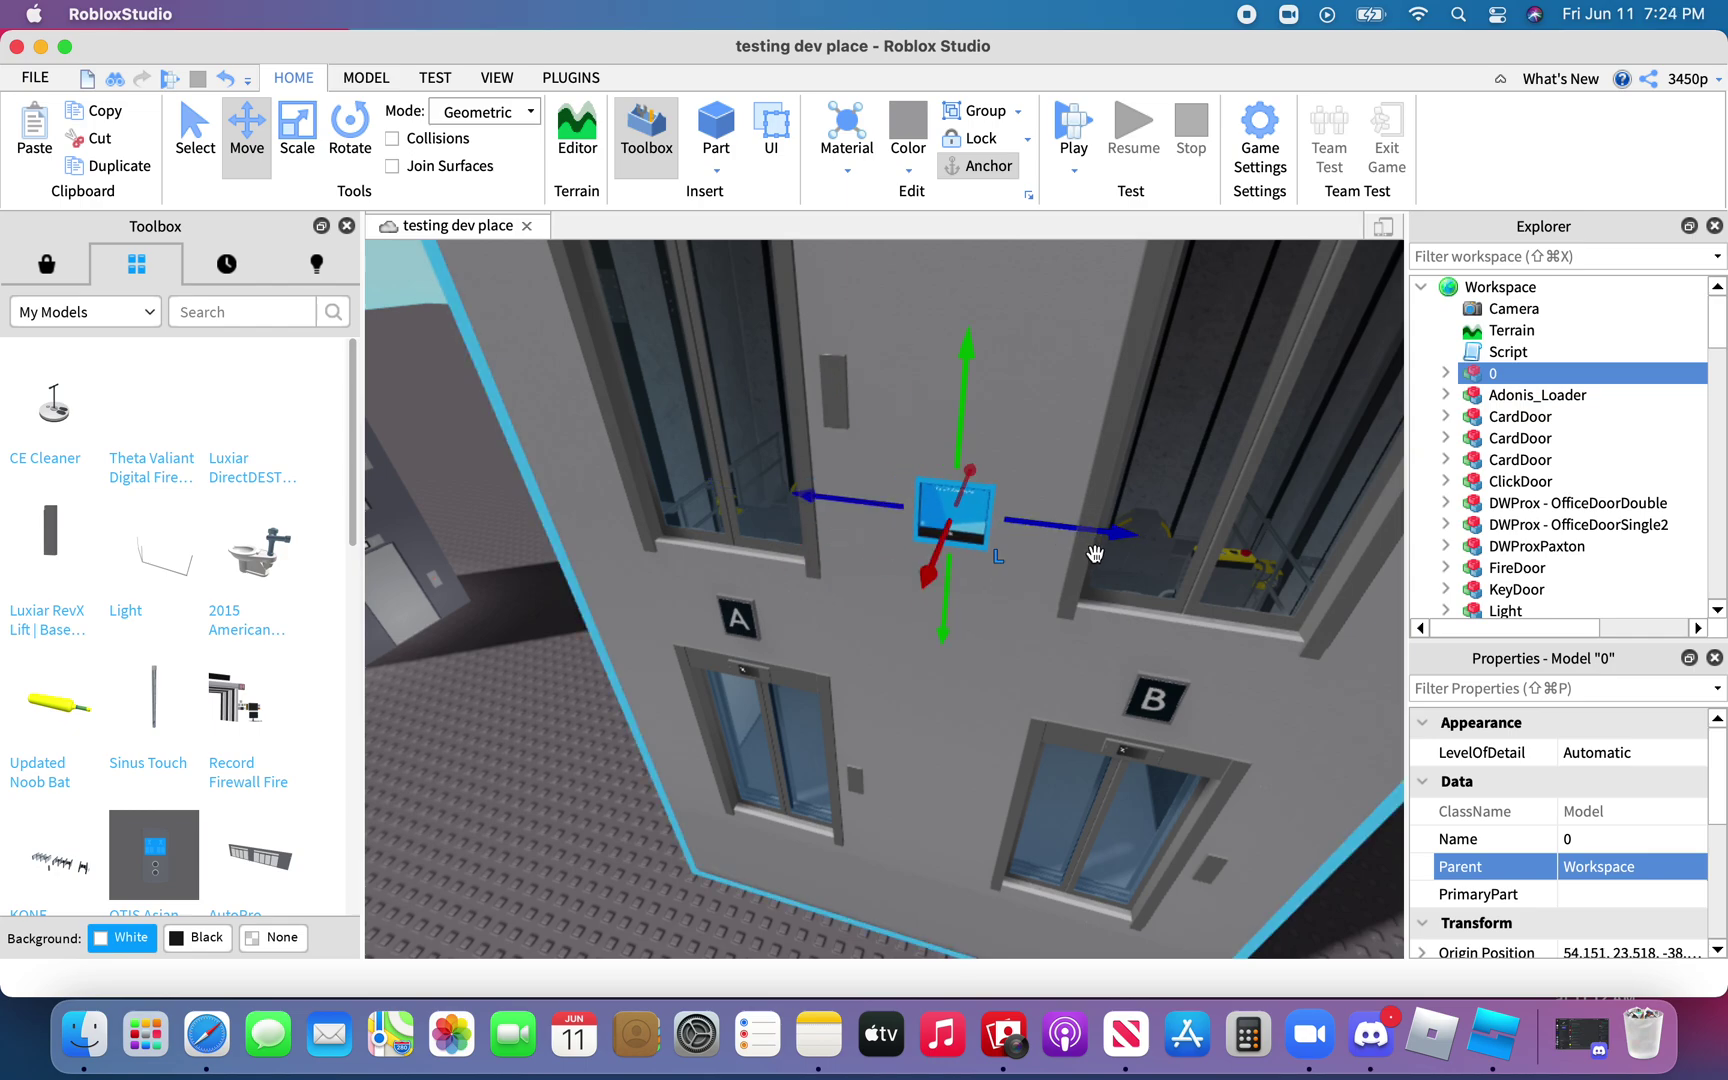
{"action": "left_click_drag", "start_coordinate": [960, 395], "coordinate": [899, 726]}
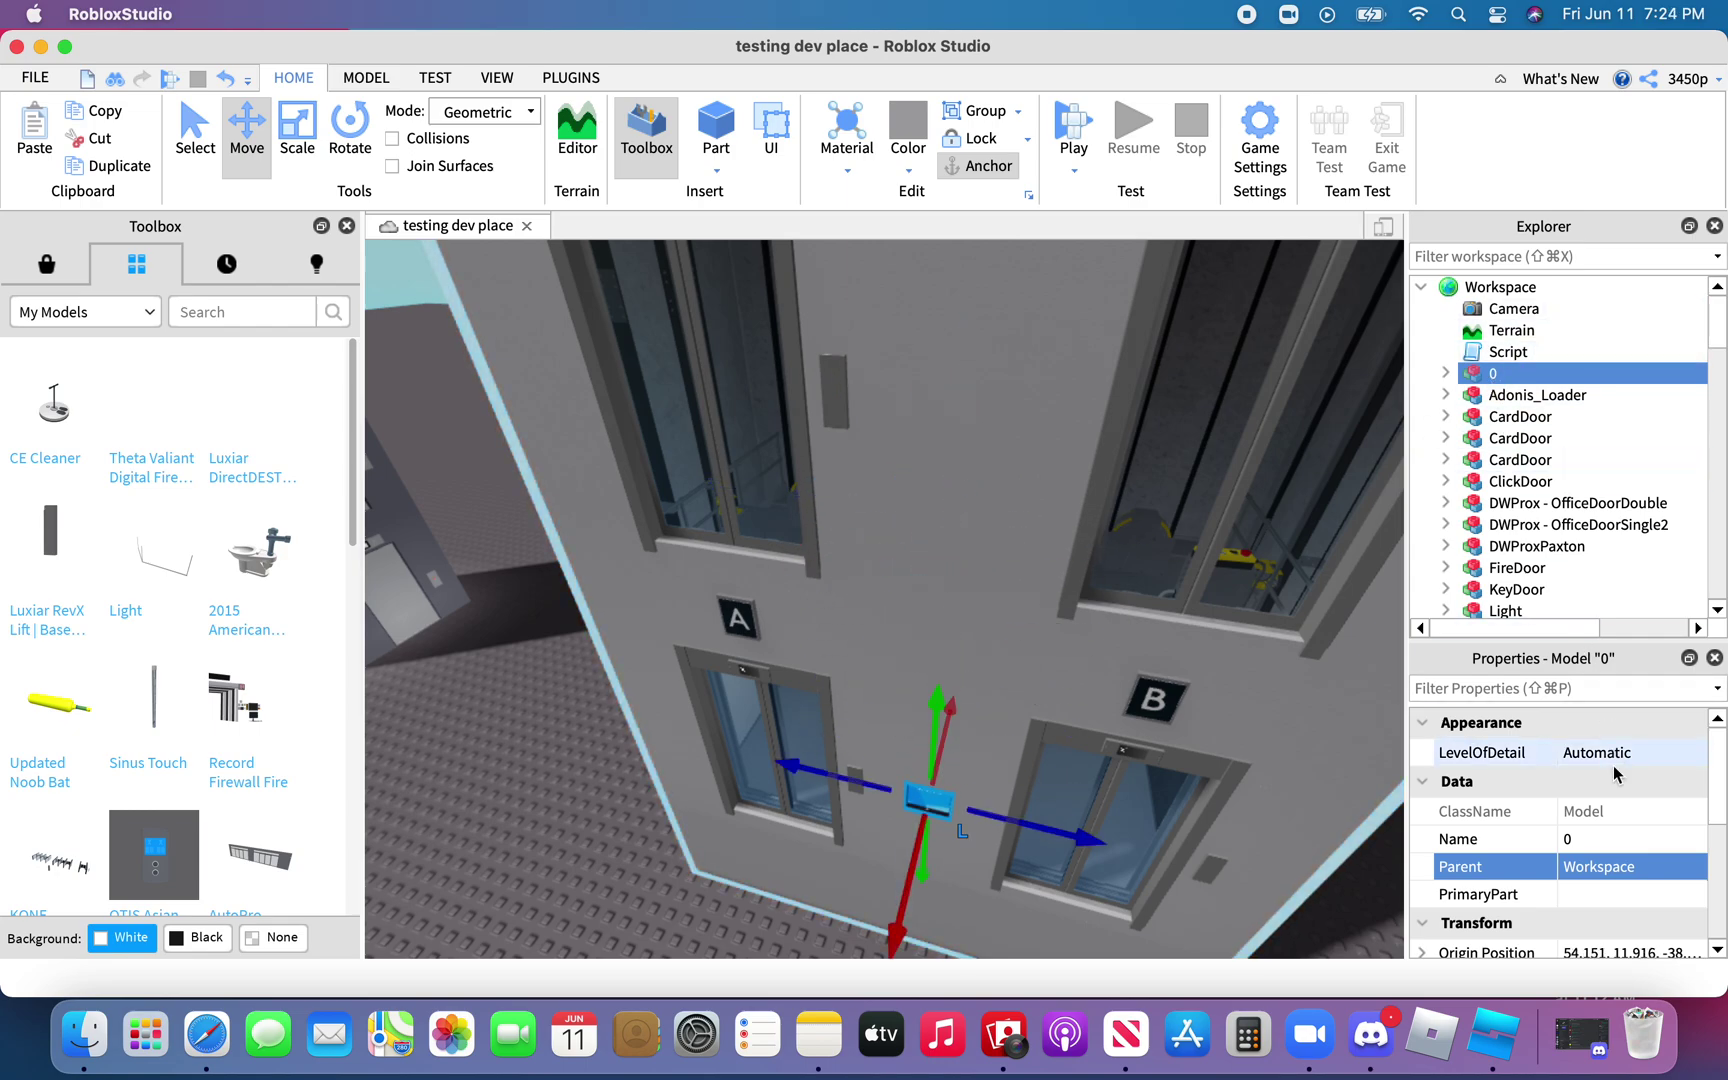
Change the parent of the floor 0 destination panel from Workspace to the Floors group
{"action": "left_click", "coordinate": [1600, 866]}
{"action": "scroll", "coordinate": [1588, 432], "scroll_direction": "down", "scroll_amount": 3}
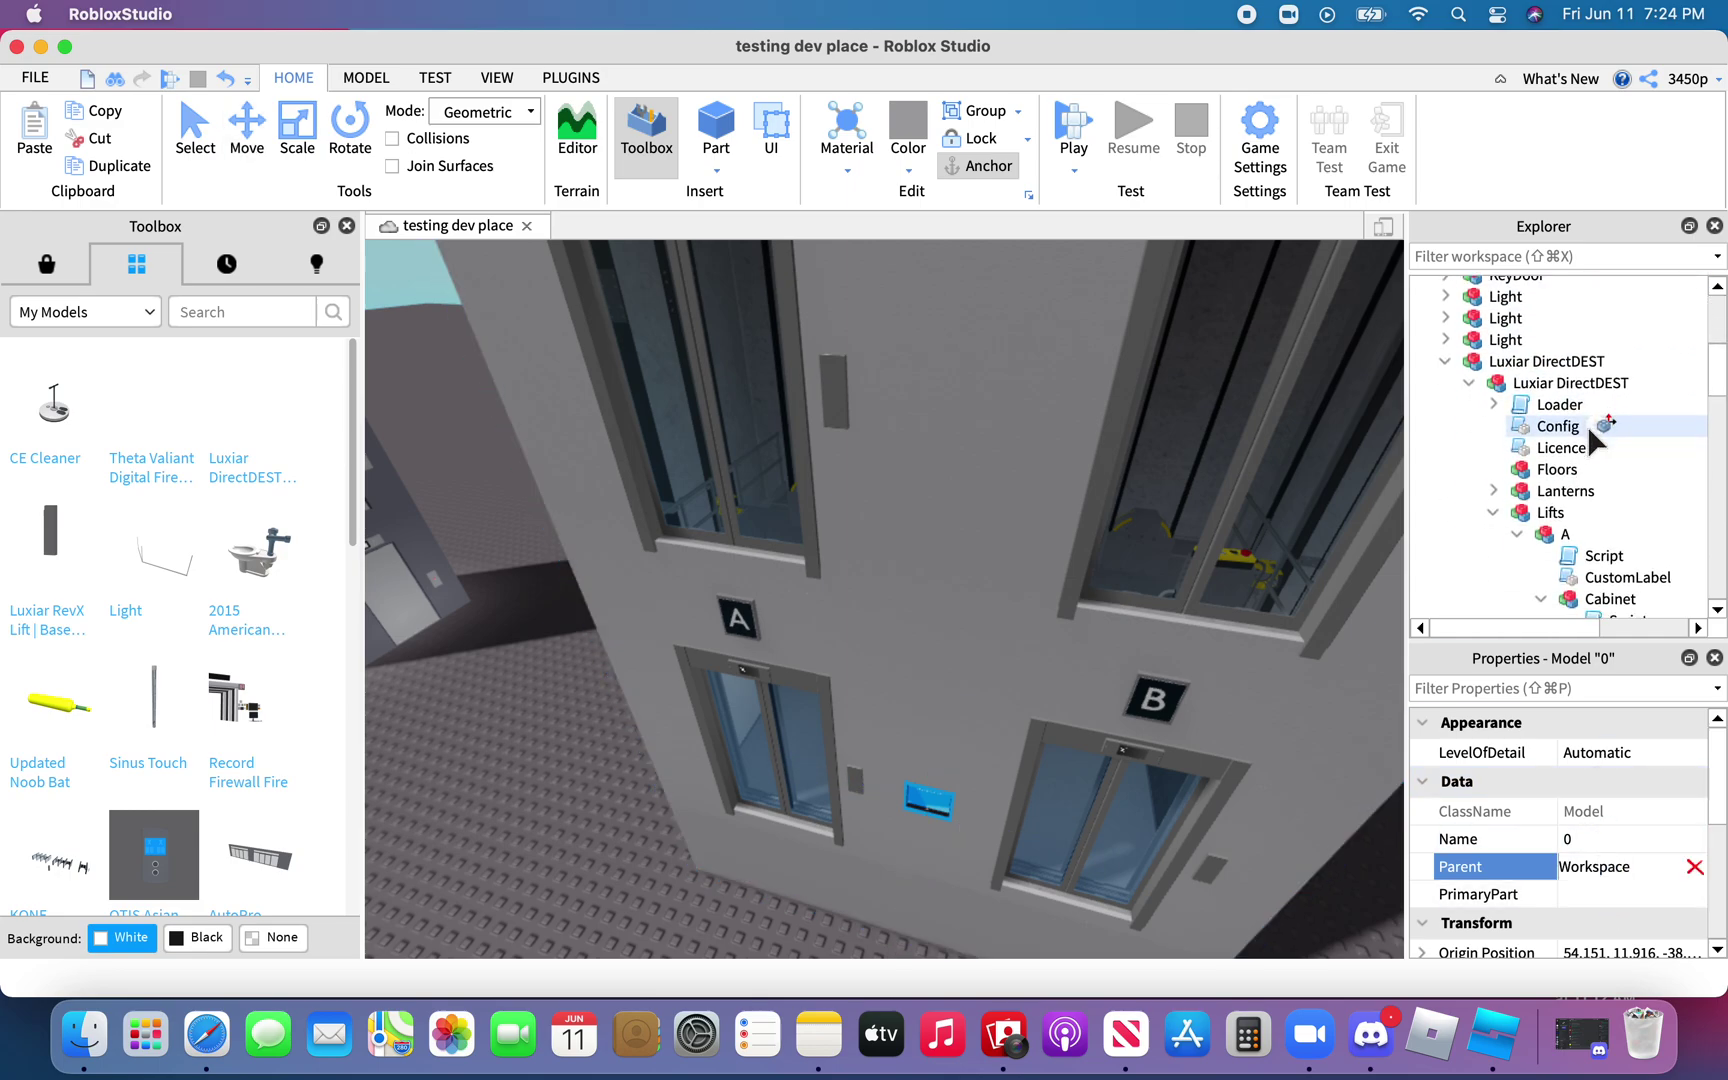
{"action": "scroll", "coordinate": [1588, 427], "scroll_direction": "down", "scroll_amount": 2}
{"action": "left_click", "coordinate": [1555, 378]}
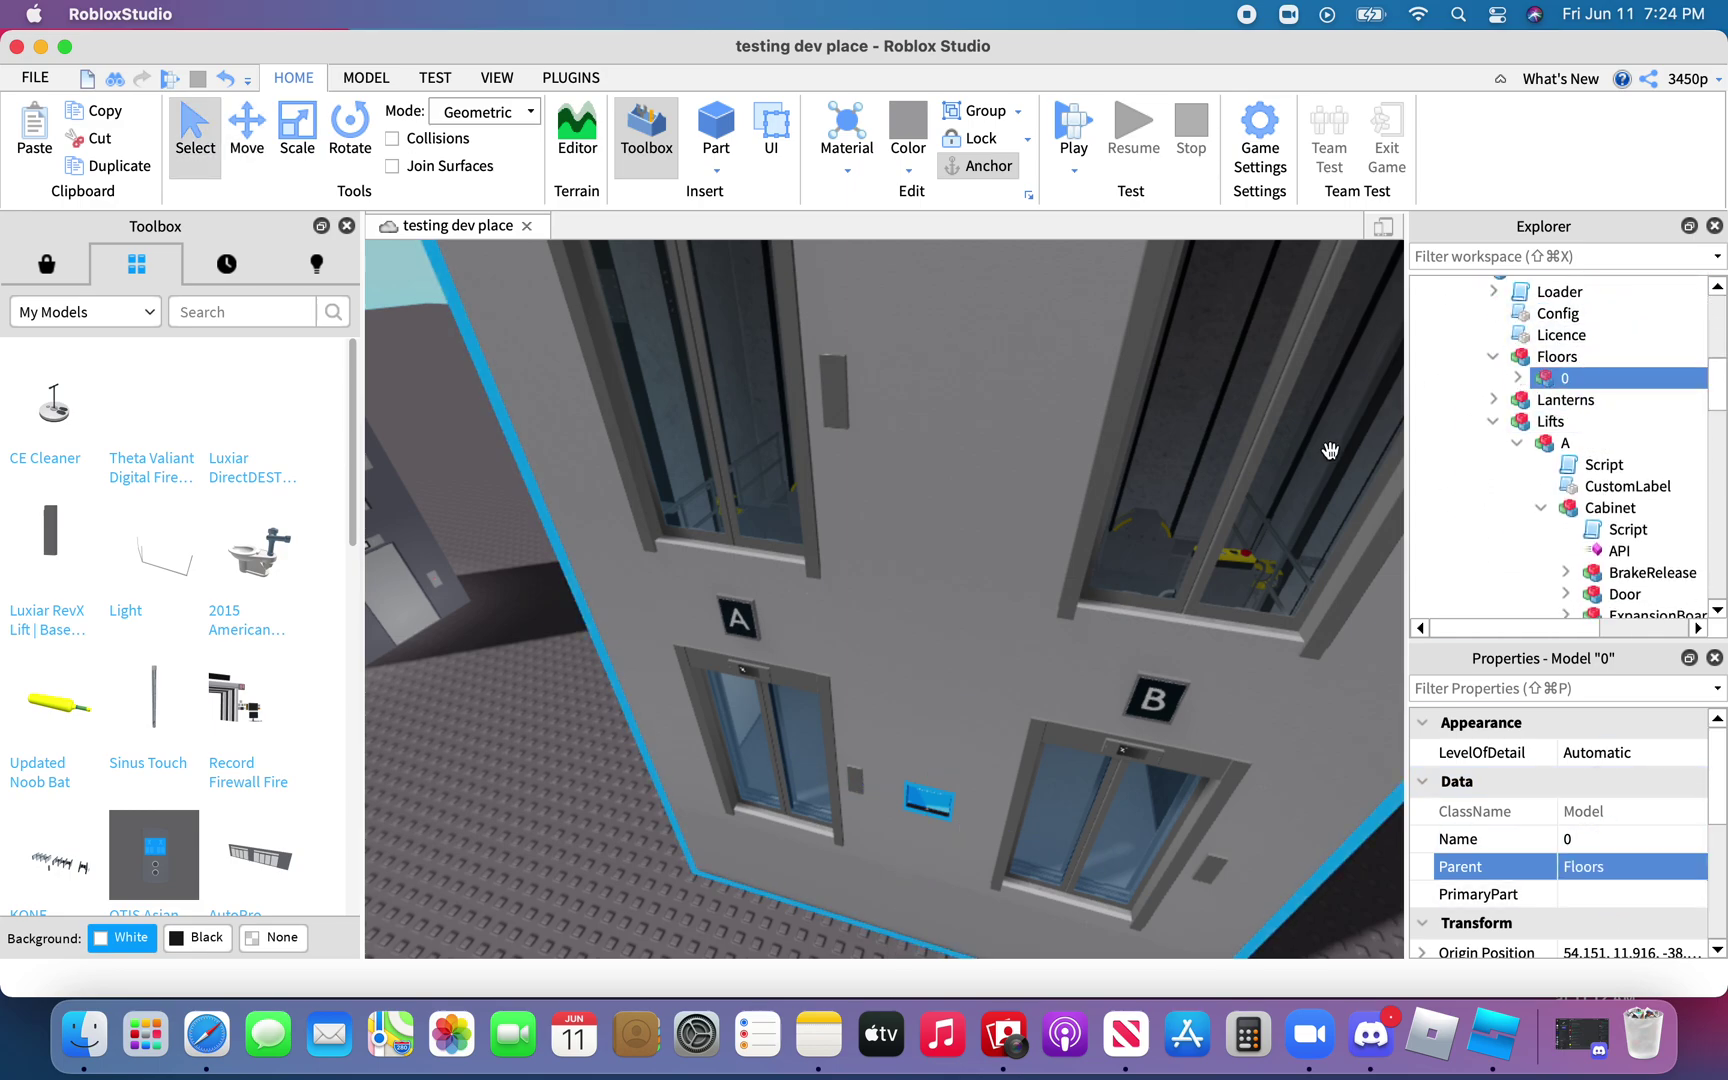
Duplicate the floor 0 destination panel, raise the copy to the second-lowest landing and rename it 1
{"action": "left_click", "coordinate": [292, 127]}
{"action": "left_click", "coordinate": [247, 127]}
{"action": "right_click_drag", "start_coordinate": [561, 365], "coordinate": [562, 365]}
{"action": "scroll", "coordinate": [562, 365], "scroll_direction": "down", "scroll_amount": 4}
{"action": "key", "text": "super+d"}
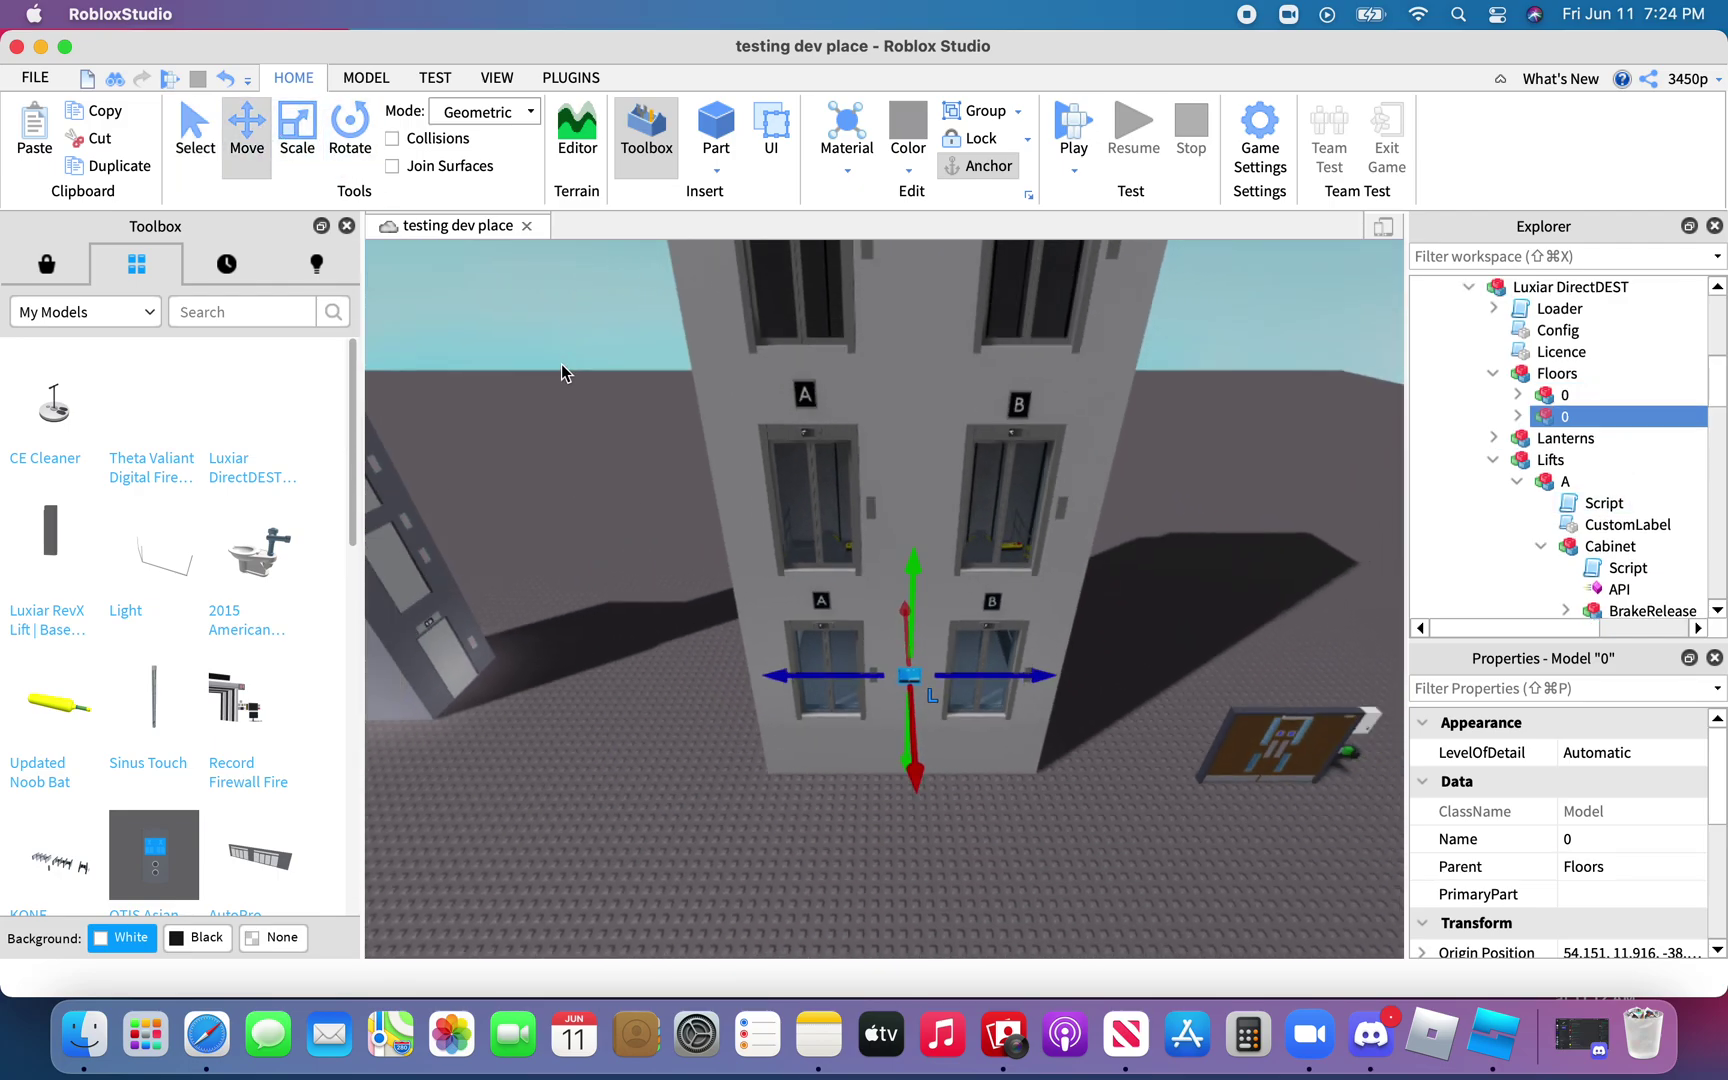
{"action": "left_click_drag", "start_coordinate": [907, 568], "coordinate": [907, 484]}
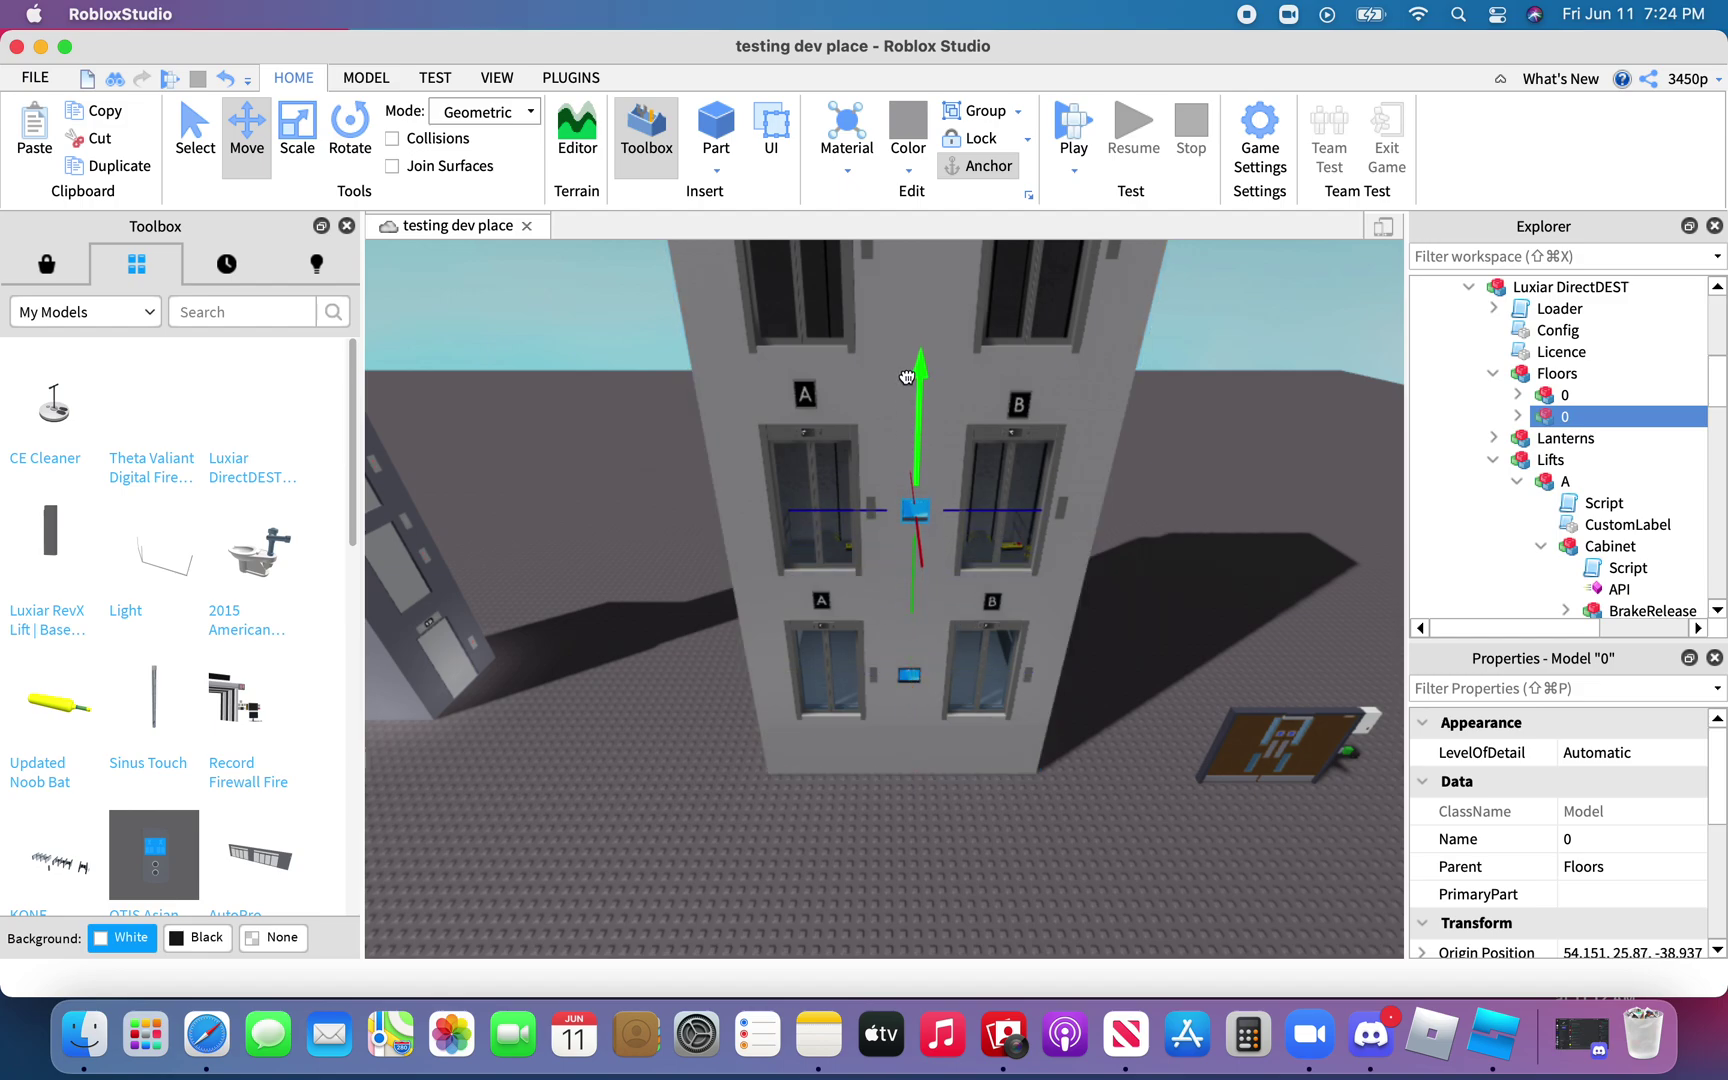
{"action": "left_click_drag", "start_coordinate": [907, 377], "coordinate": [907, 377]}
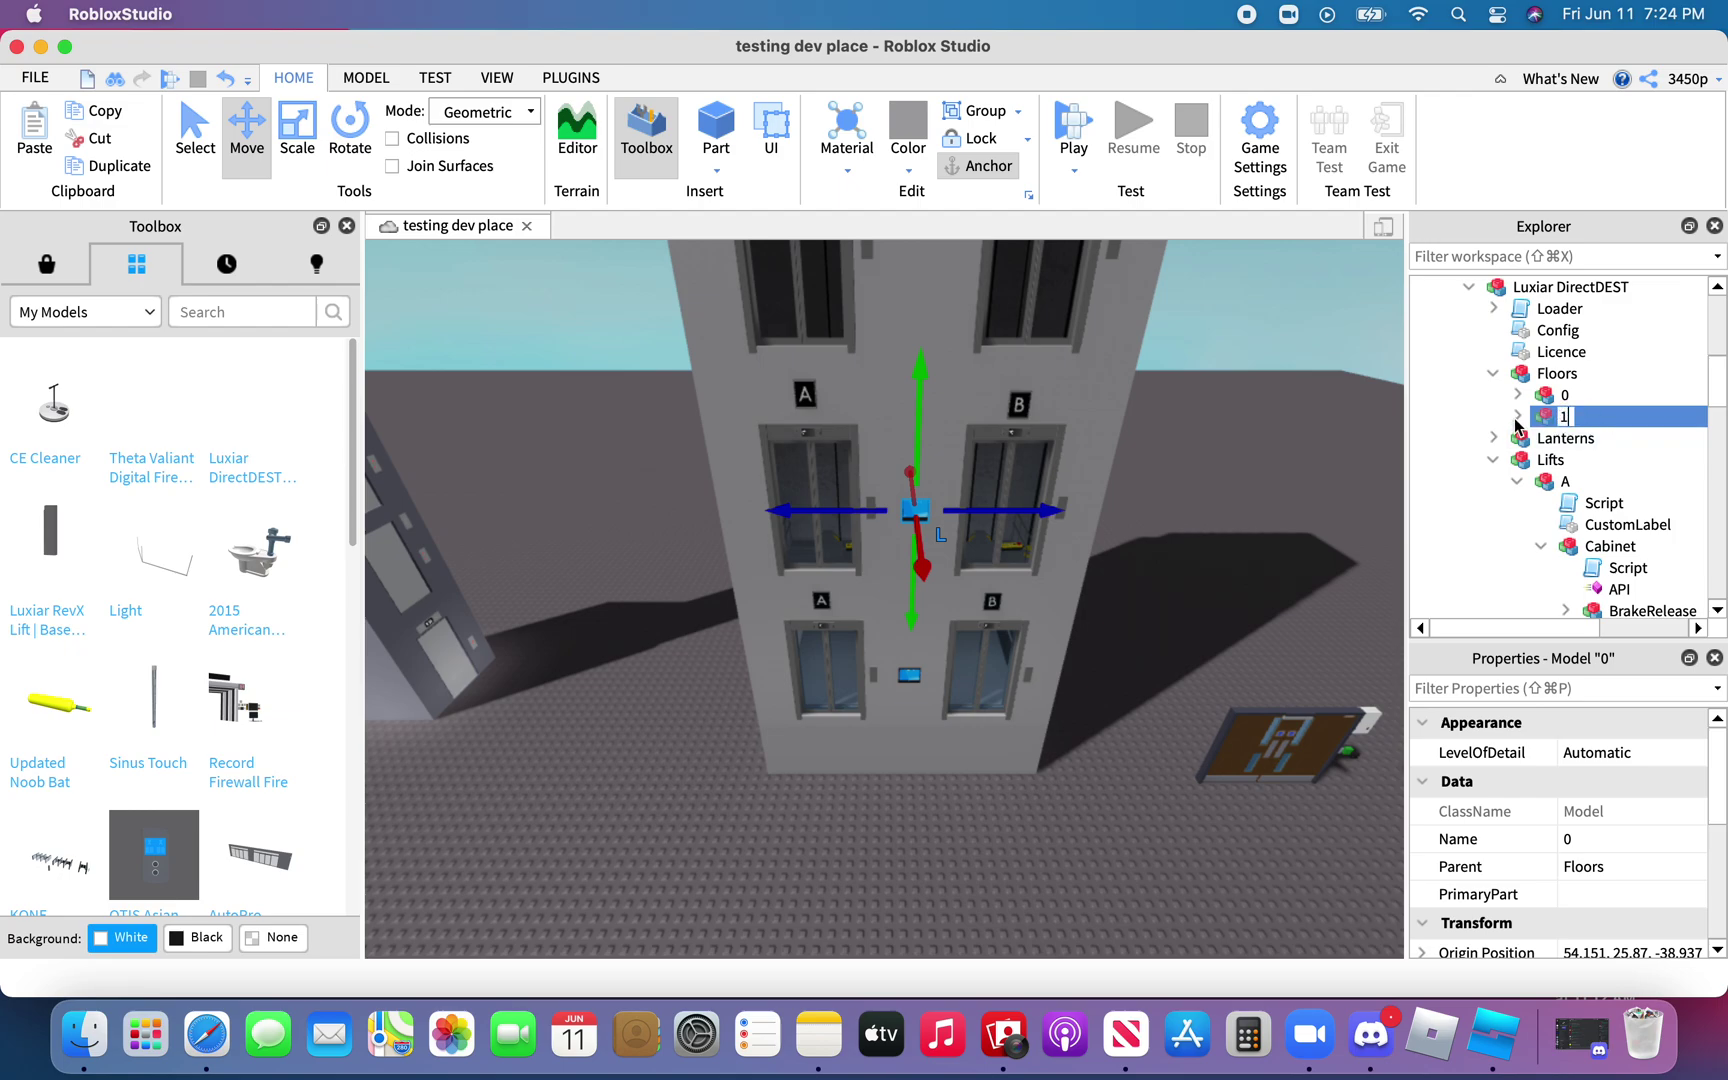
Duplicate destination panel 1, rename the copy 2 and raise it to the third-lowest landing
{"action": "key", "text": "super+d"}
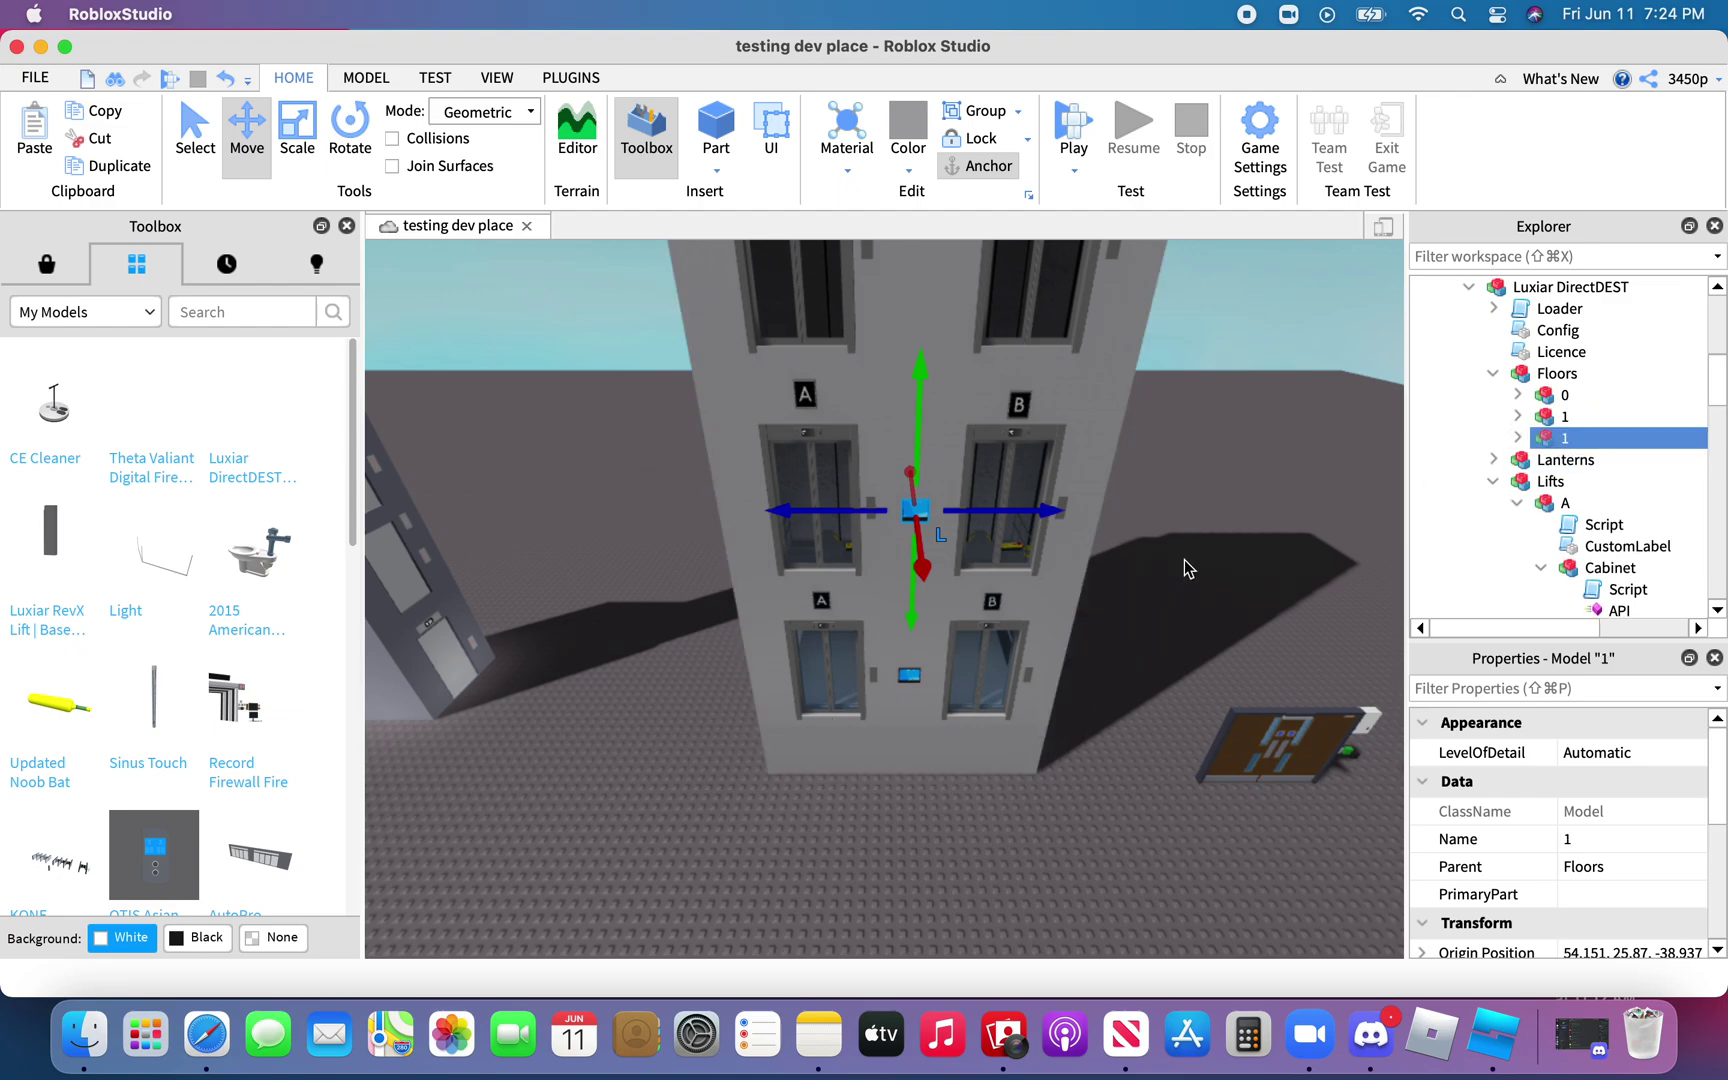
{"action": "type", "text": "2"}
{"action": "key", "text": "Return"}
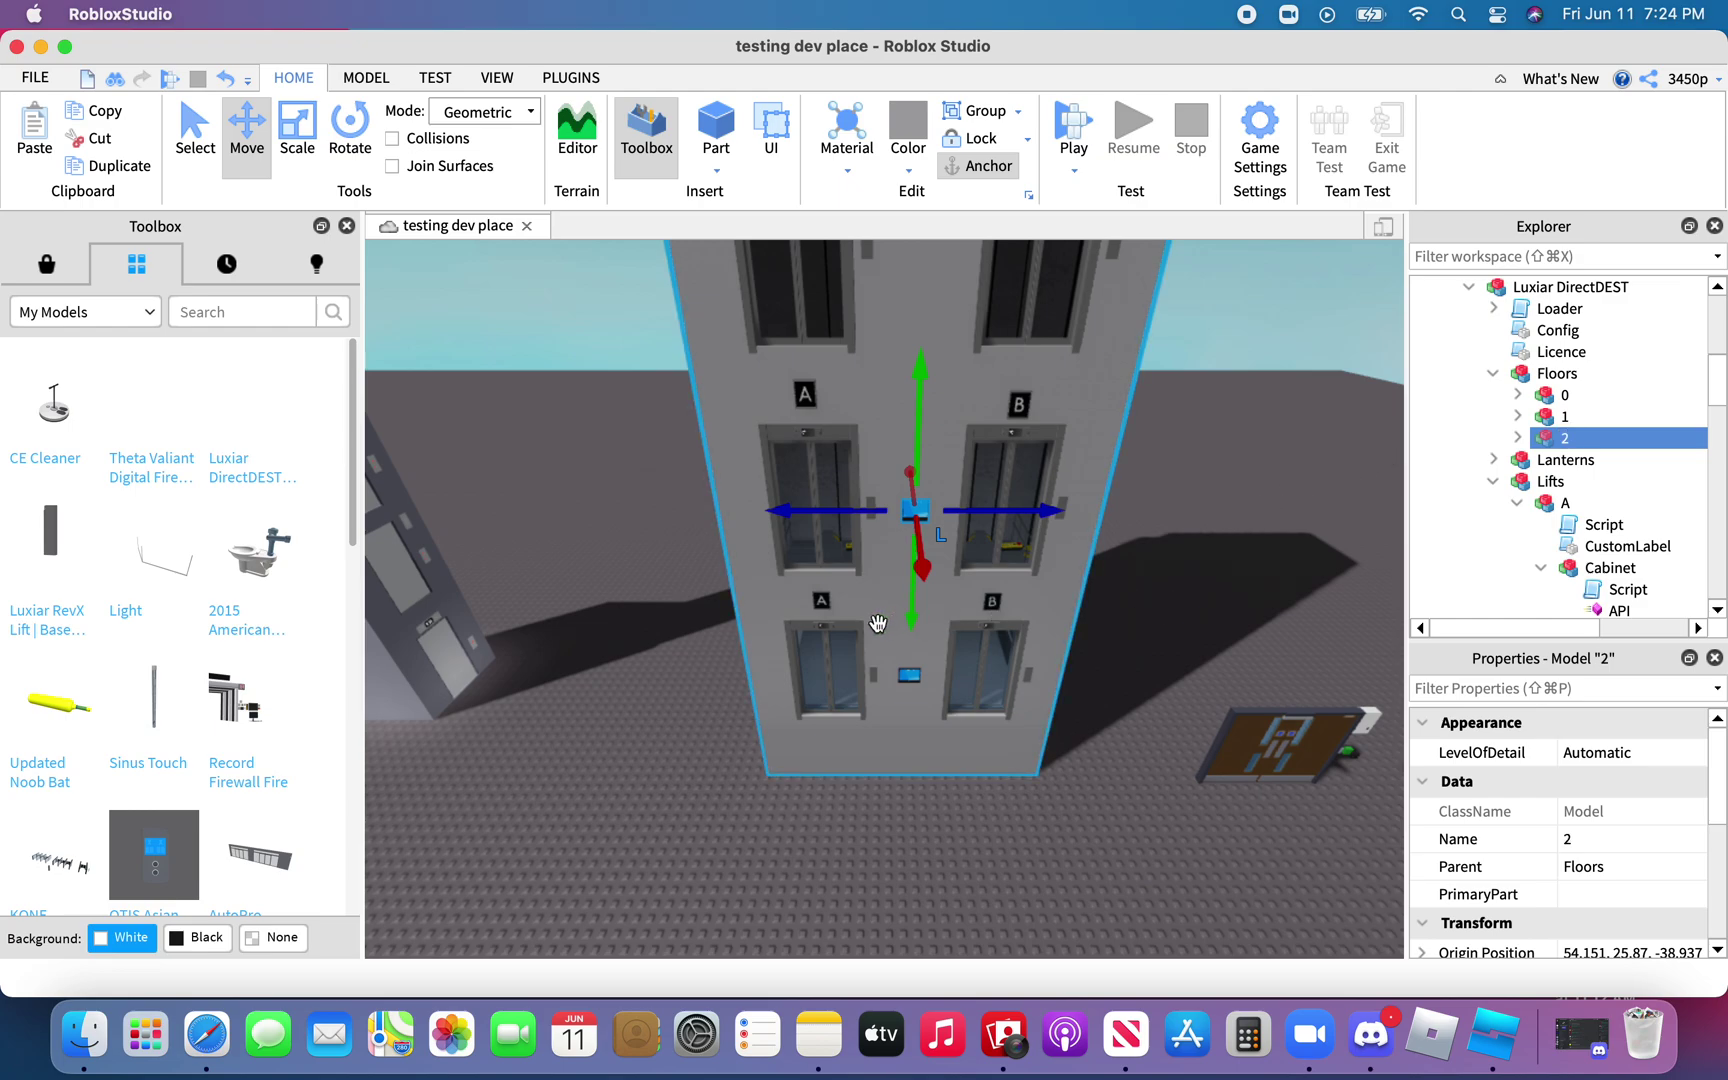
{"action": "left_click_drag", "start_coordinate": [910, 621], "coordinate": [911, 533]}
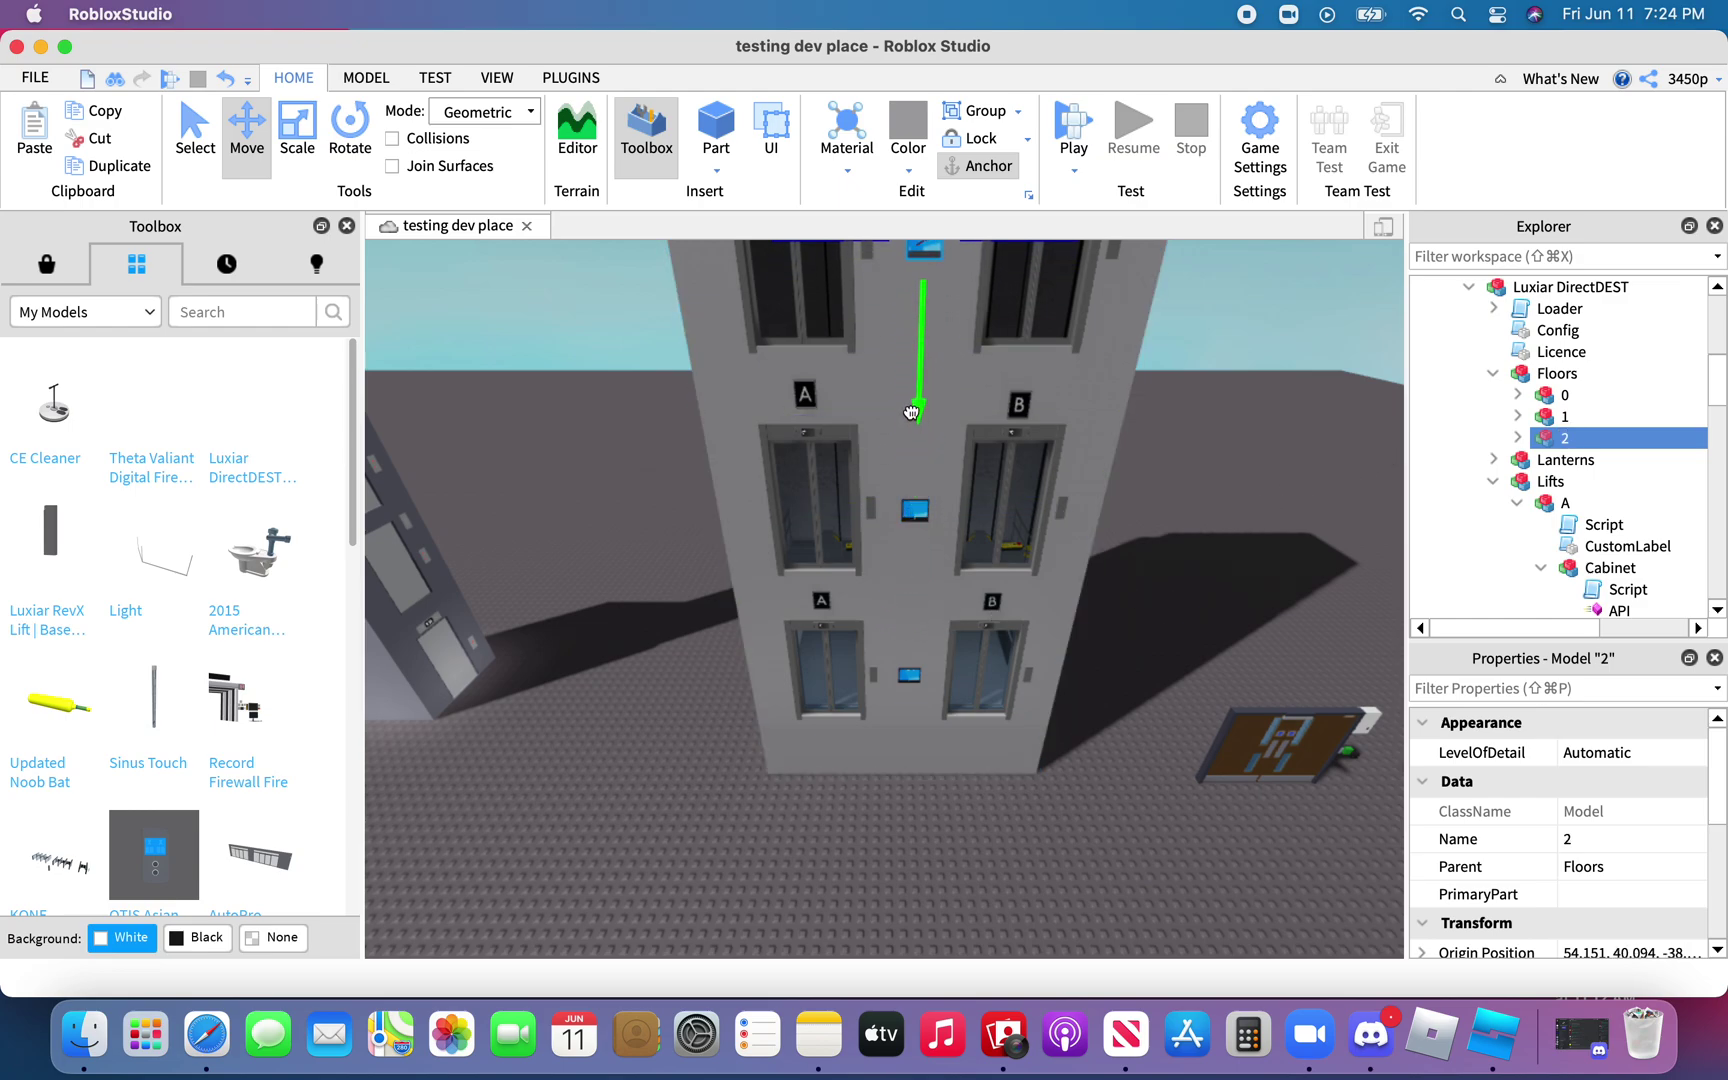
{"action": "left_click_drag", "start_coordinate": [911, 412], "coordinate": [911, 409]}
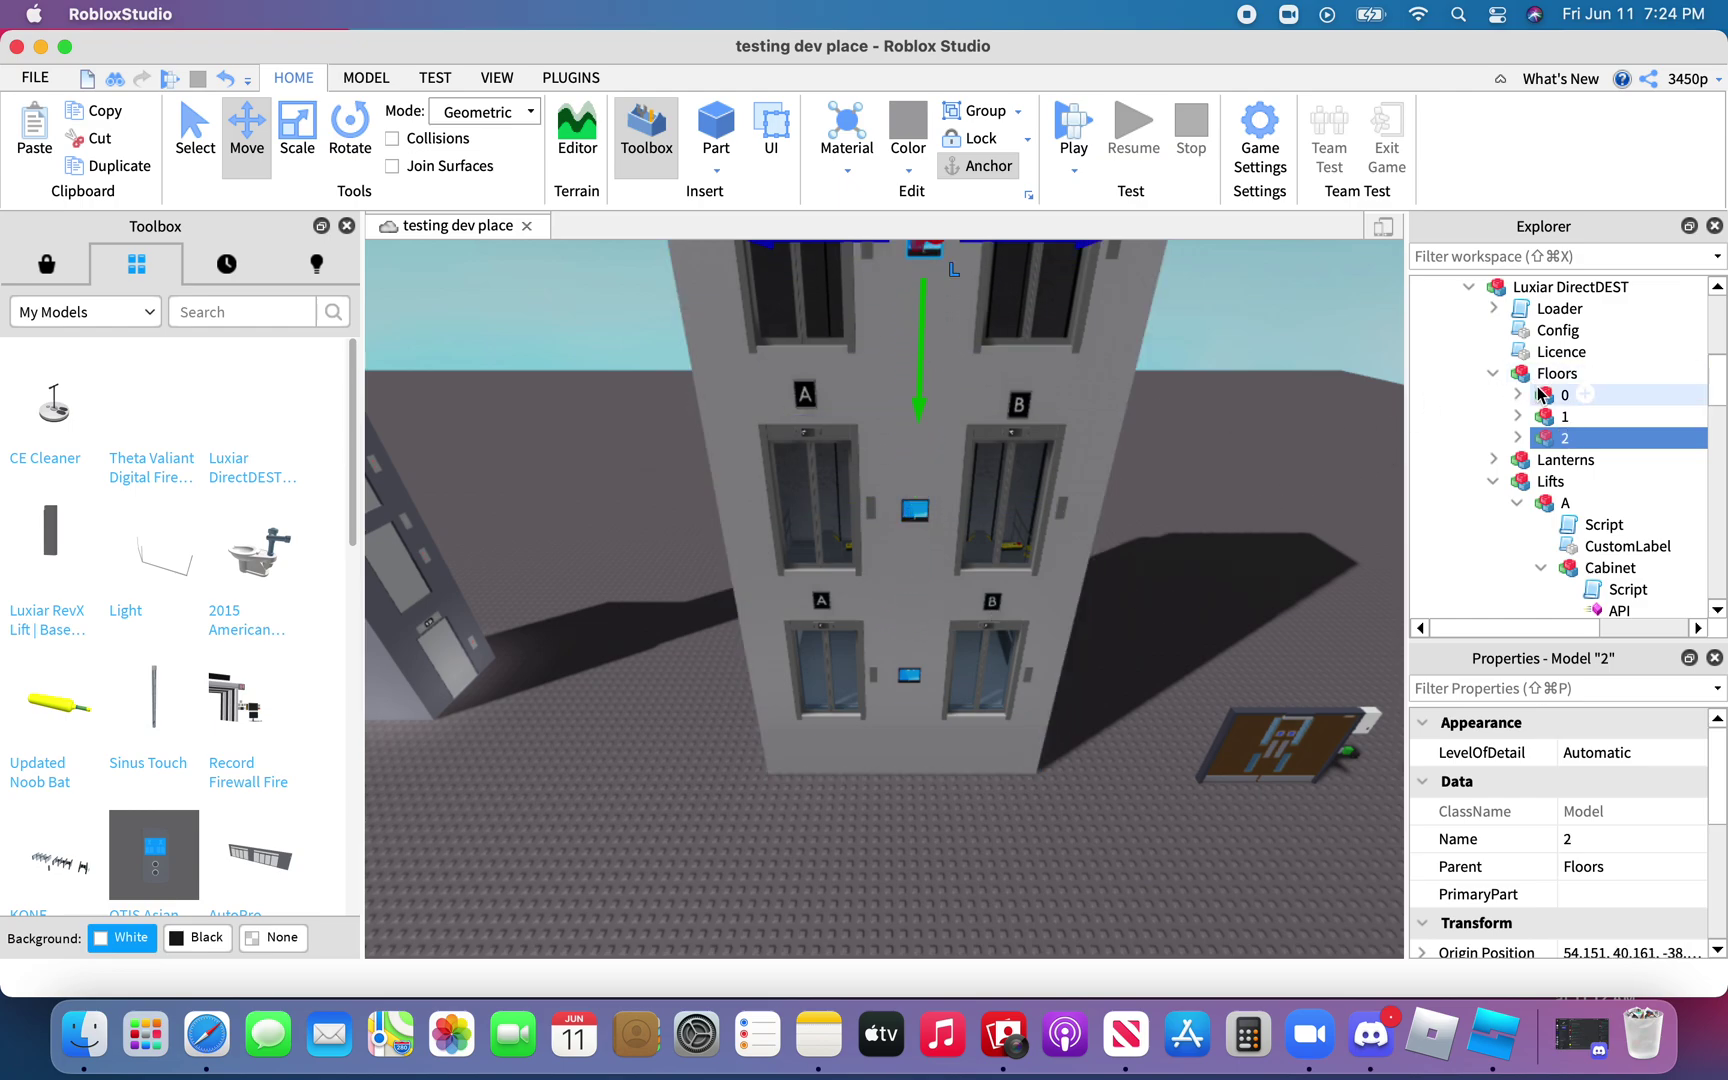
Duplicate destination panels 0, 1 and 2 together and raise the copies to the three uppermost landings
{"action": "left_click", "coordinate": [1540, 395], "text": "super"}
{"action": "left_click", "coordinate": [1539, 414], "text": "super"}
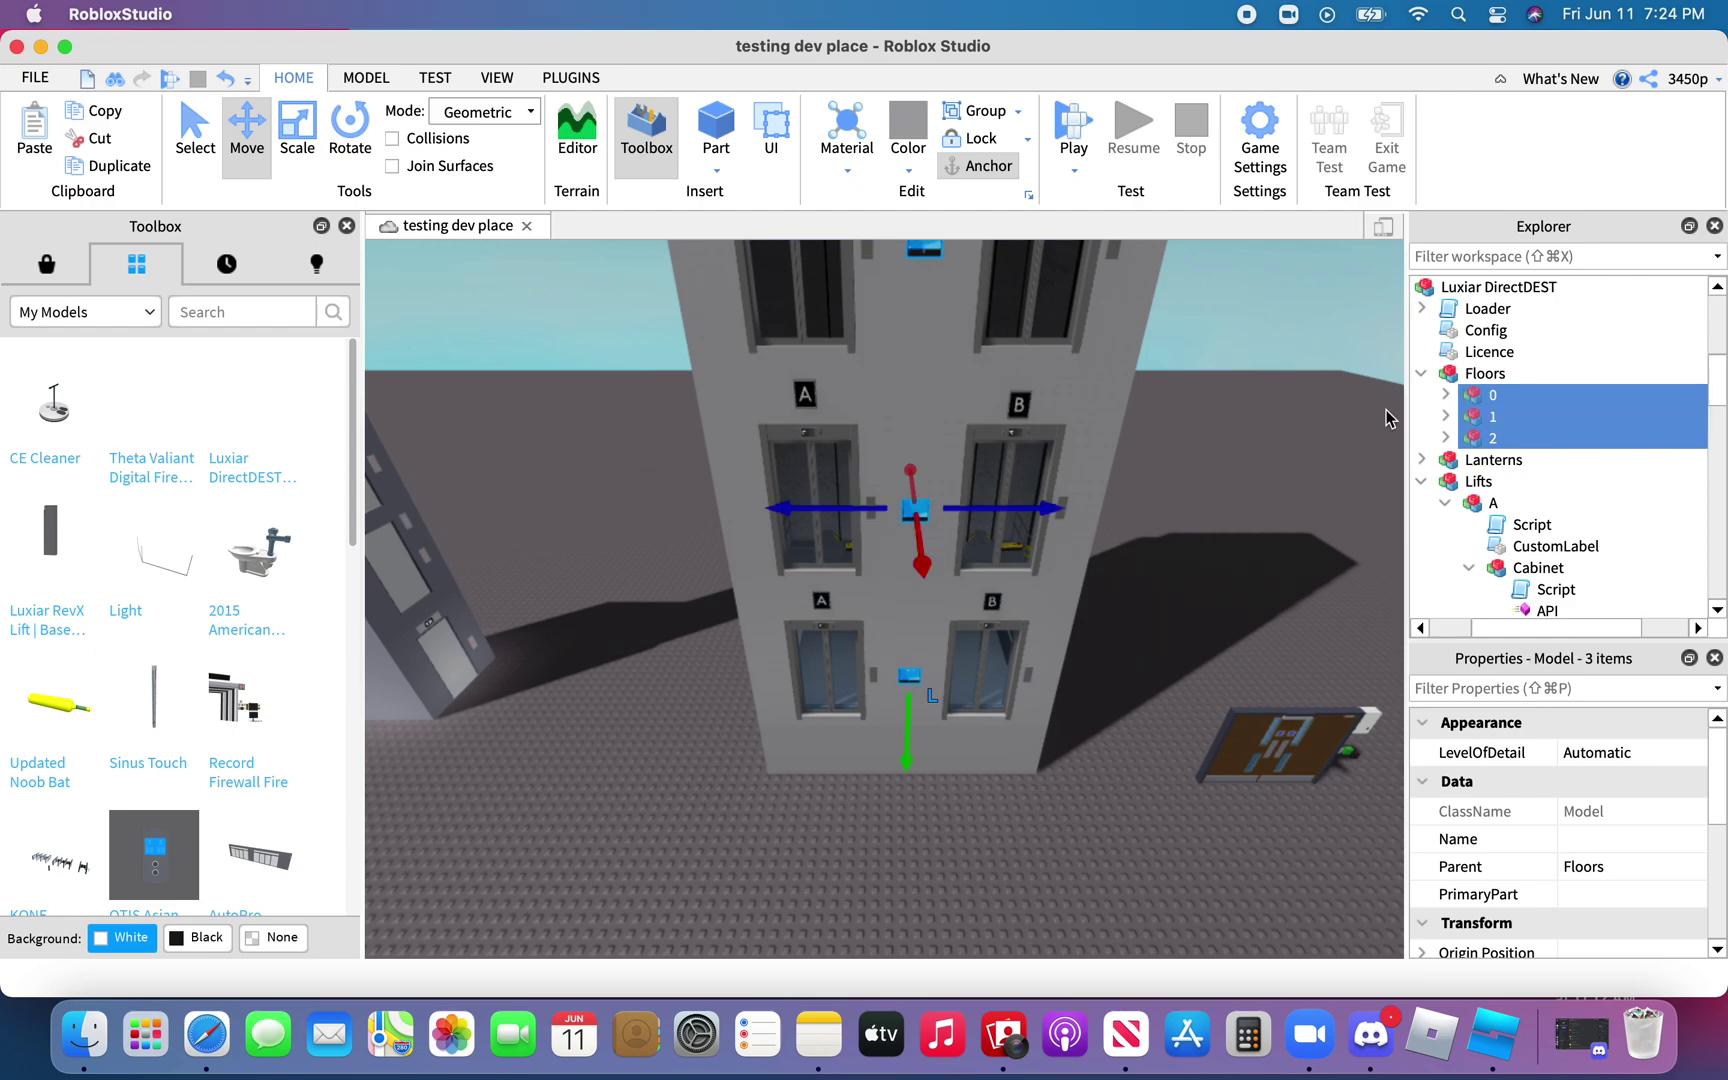
{"action": "scroll", "coordinate": [885, 530], "scroll_direction": "down", "scroll_amount": 10}
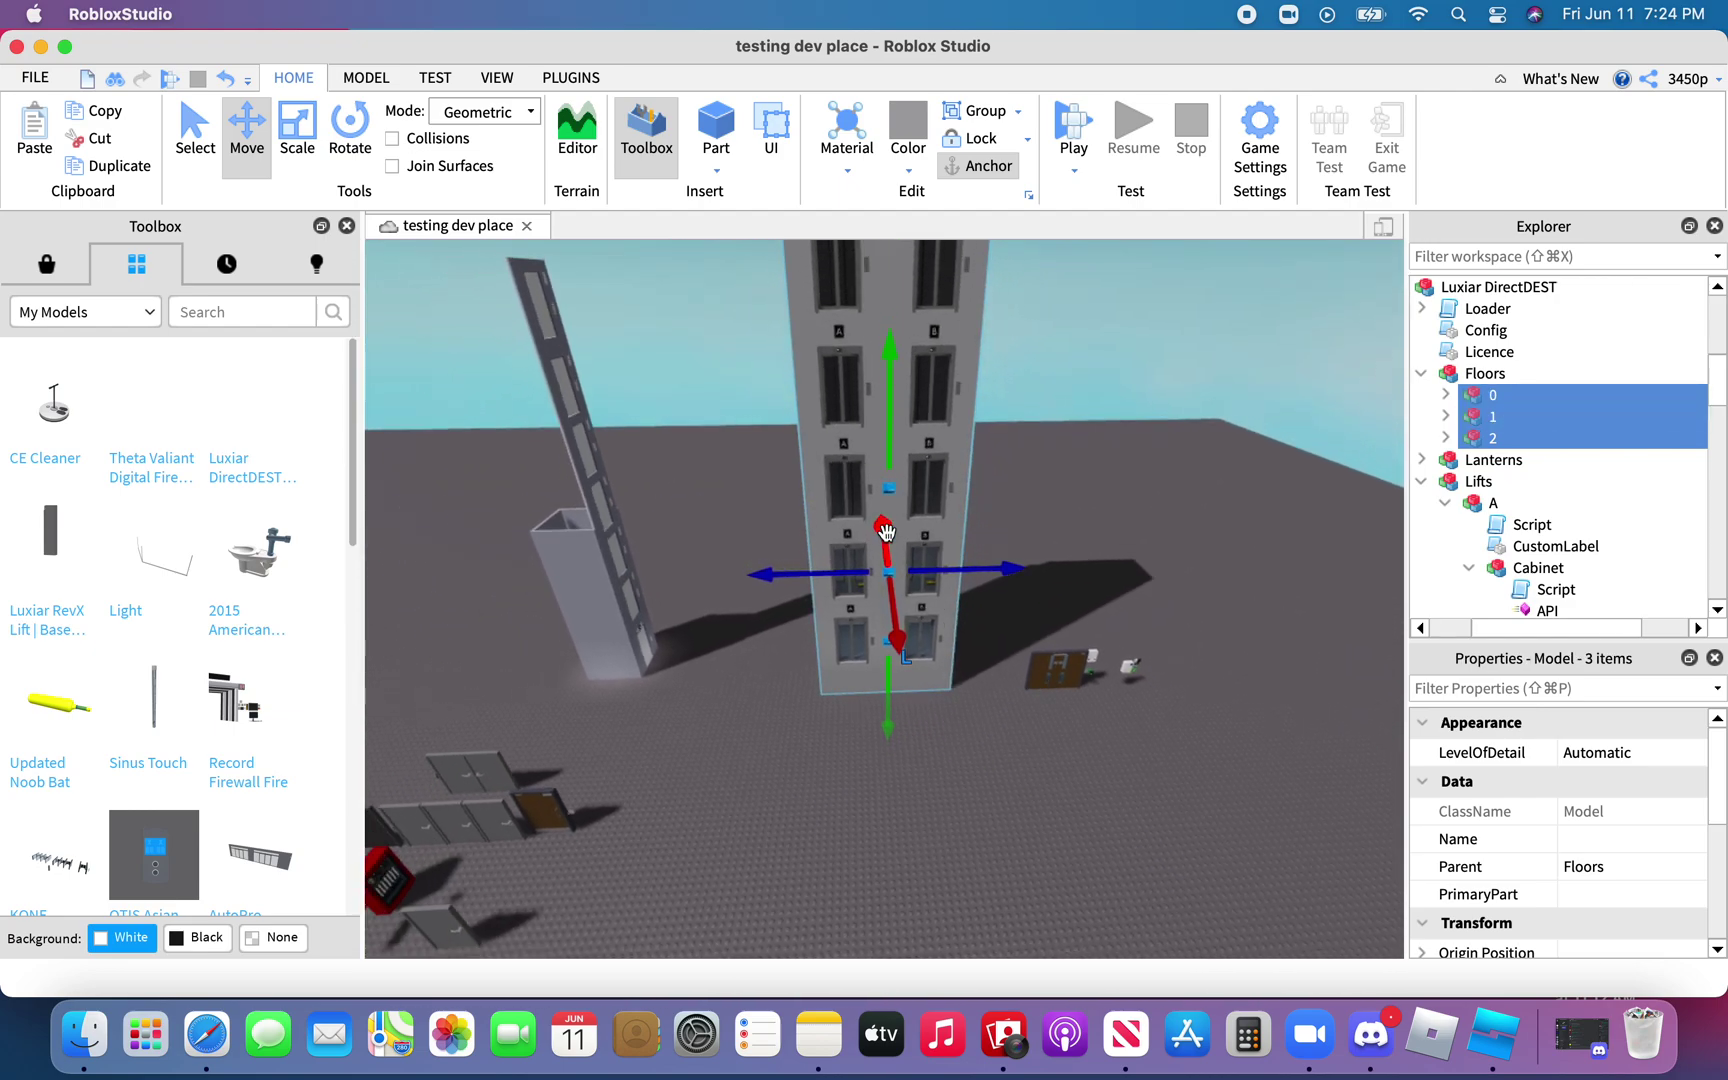
{"action": "scroll", "coordinate": [885, 530], "scroll_direction": "down", "scroll_amount": 5}
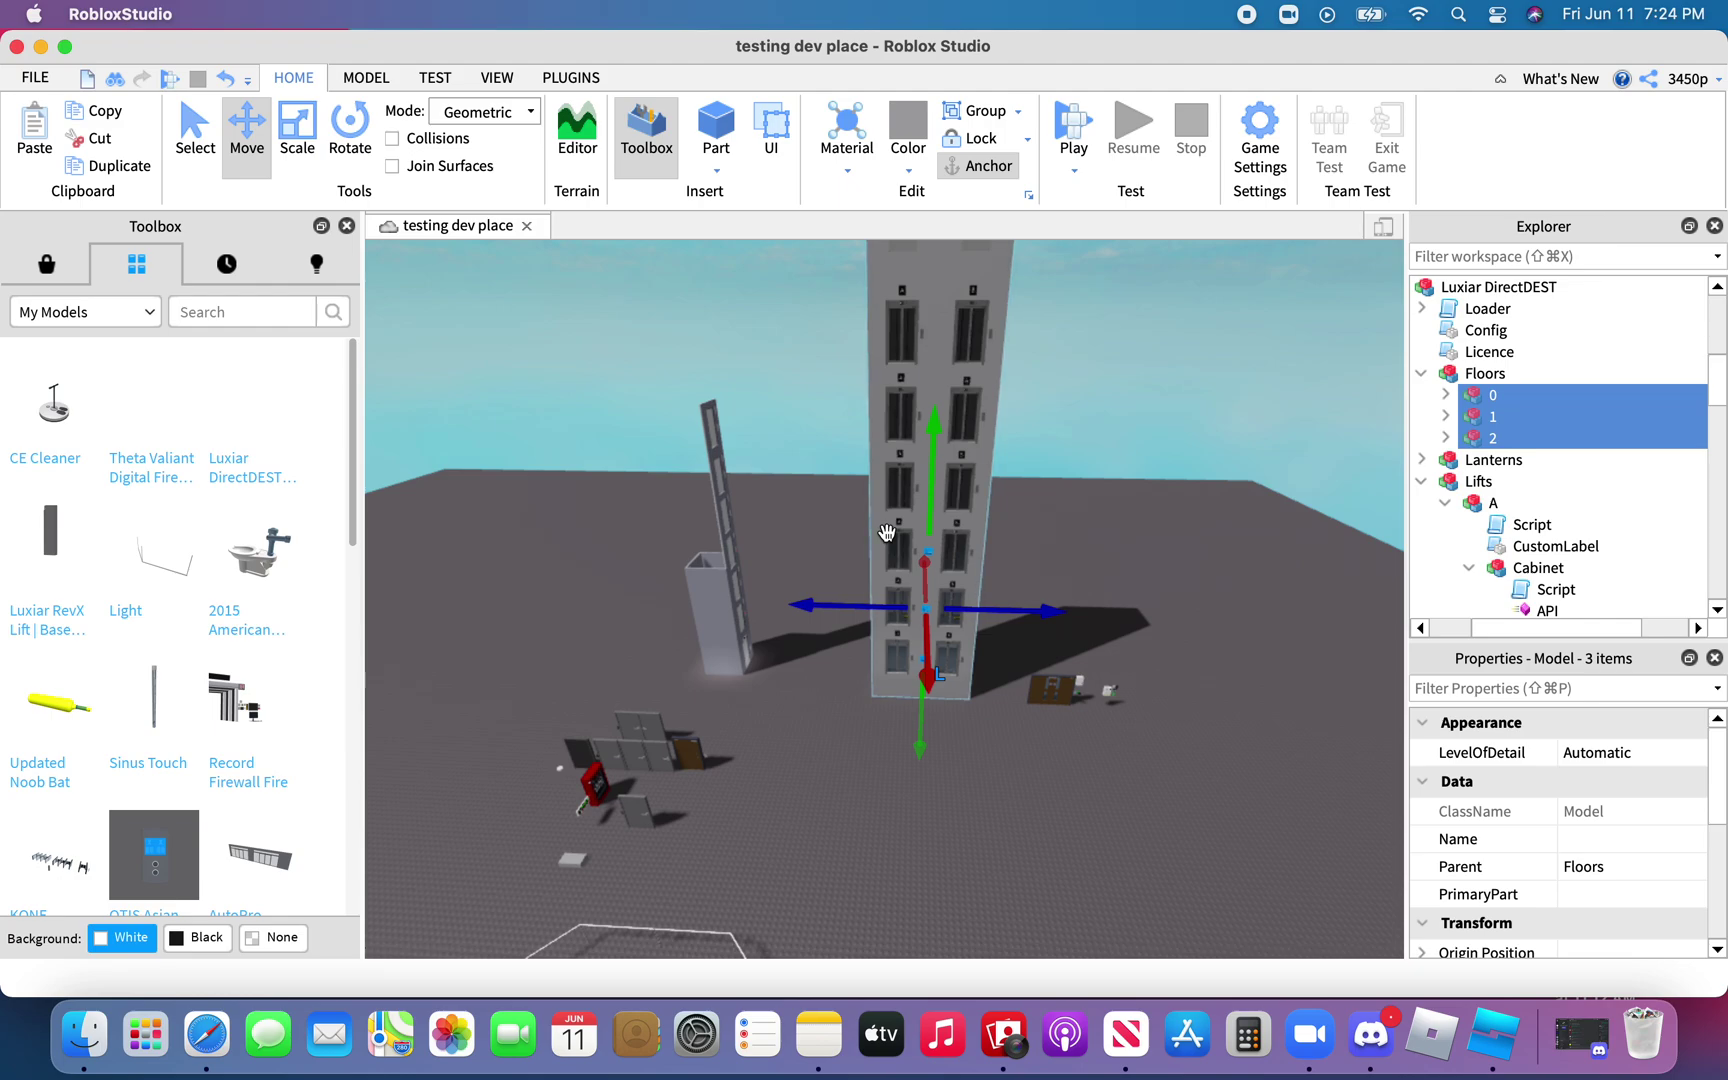
{"action": "key", "text": "super+d"}
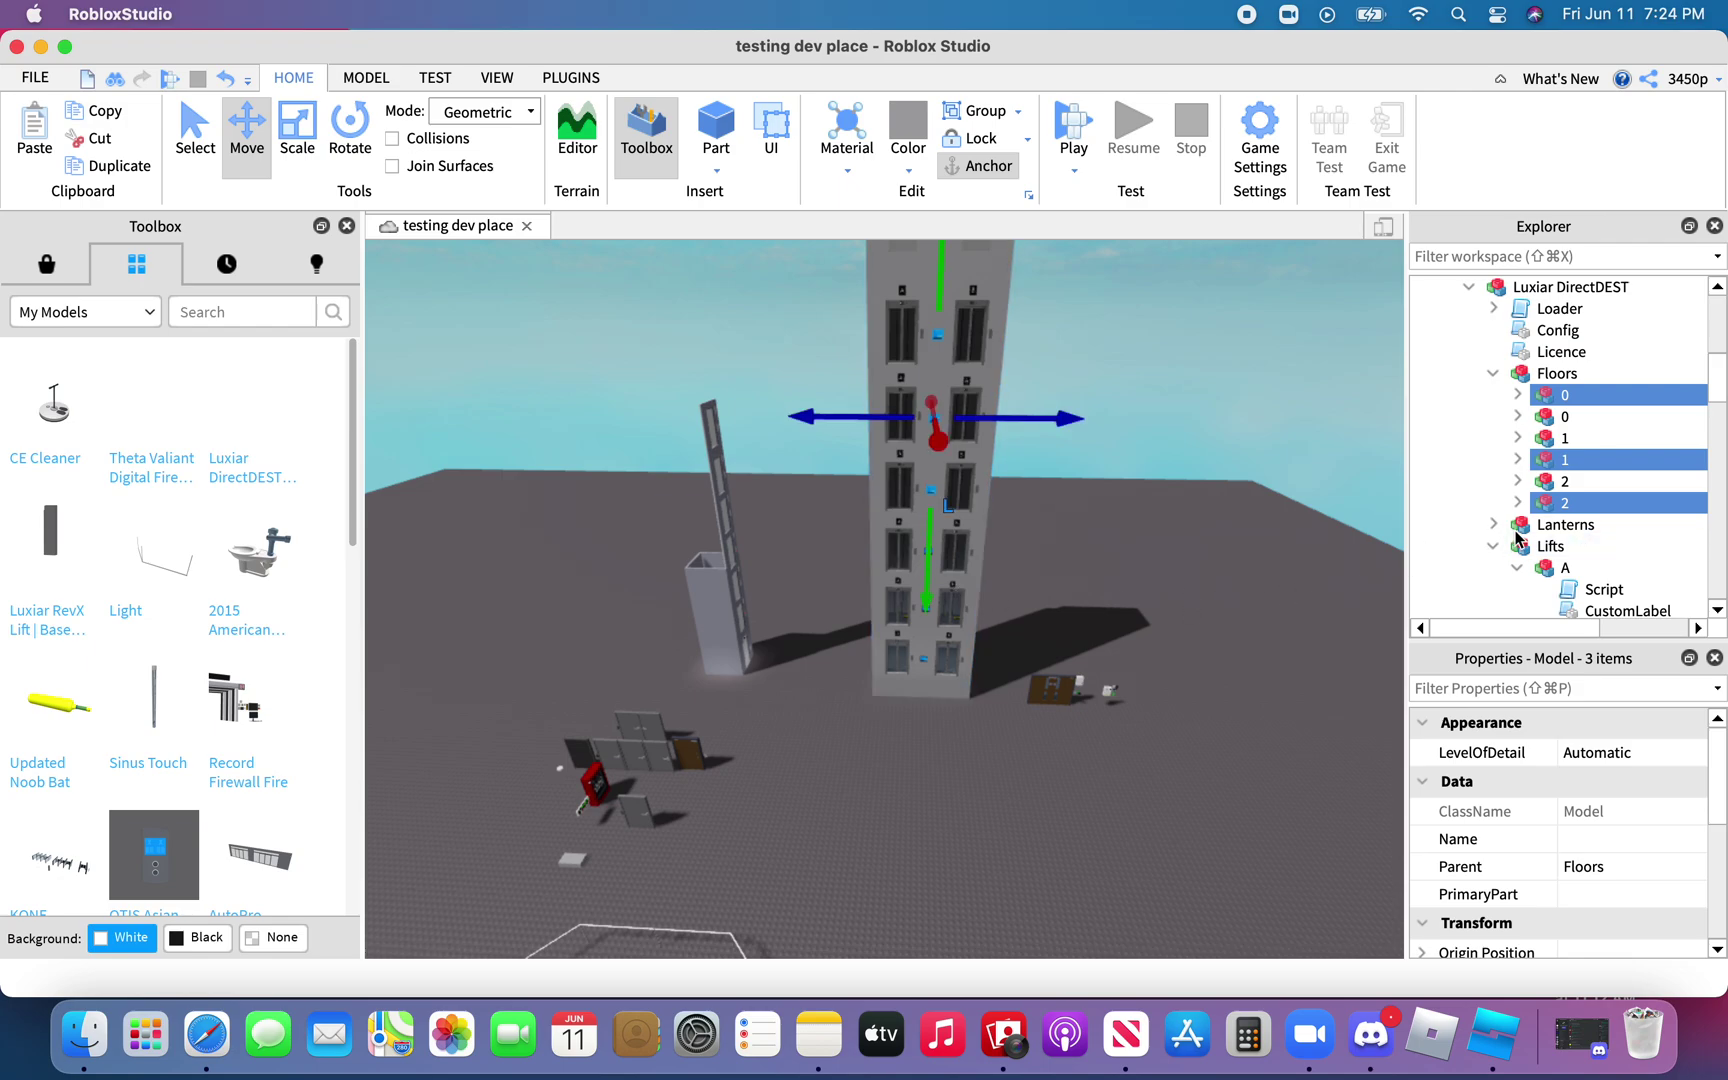
Rename the three raised destination panel copies 3, 4 and 5 from the lowest to the highest landing
{"action": "left_click", "coordinate": [1564, 396]}
{"action": "double_click", "coordinate": [1564, 396]}
{"action": "type", "text": "3"}
{"action": "key", "text": "Return"}
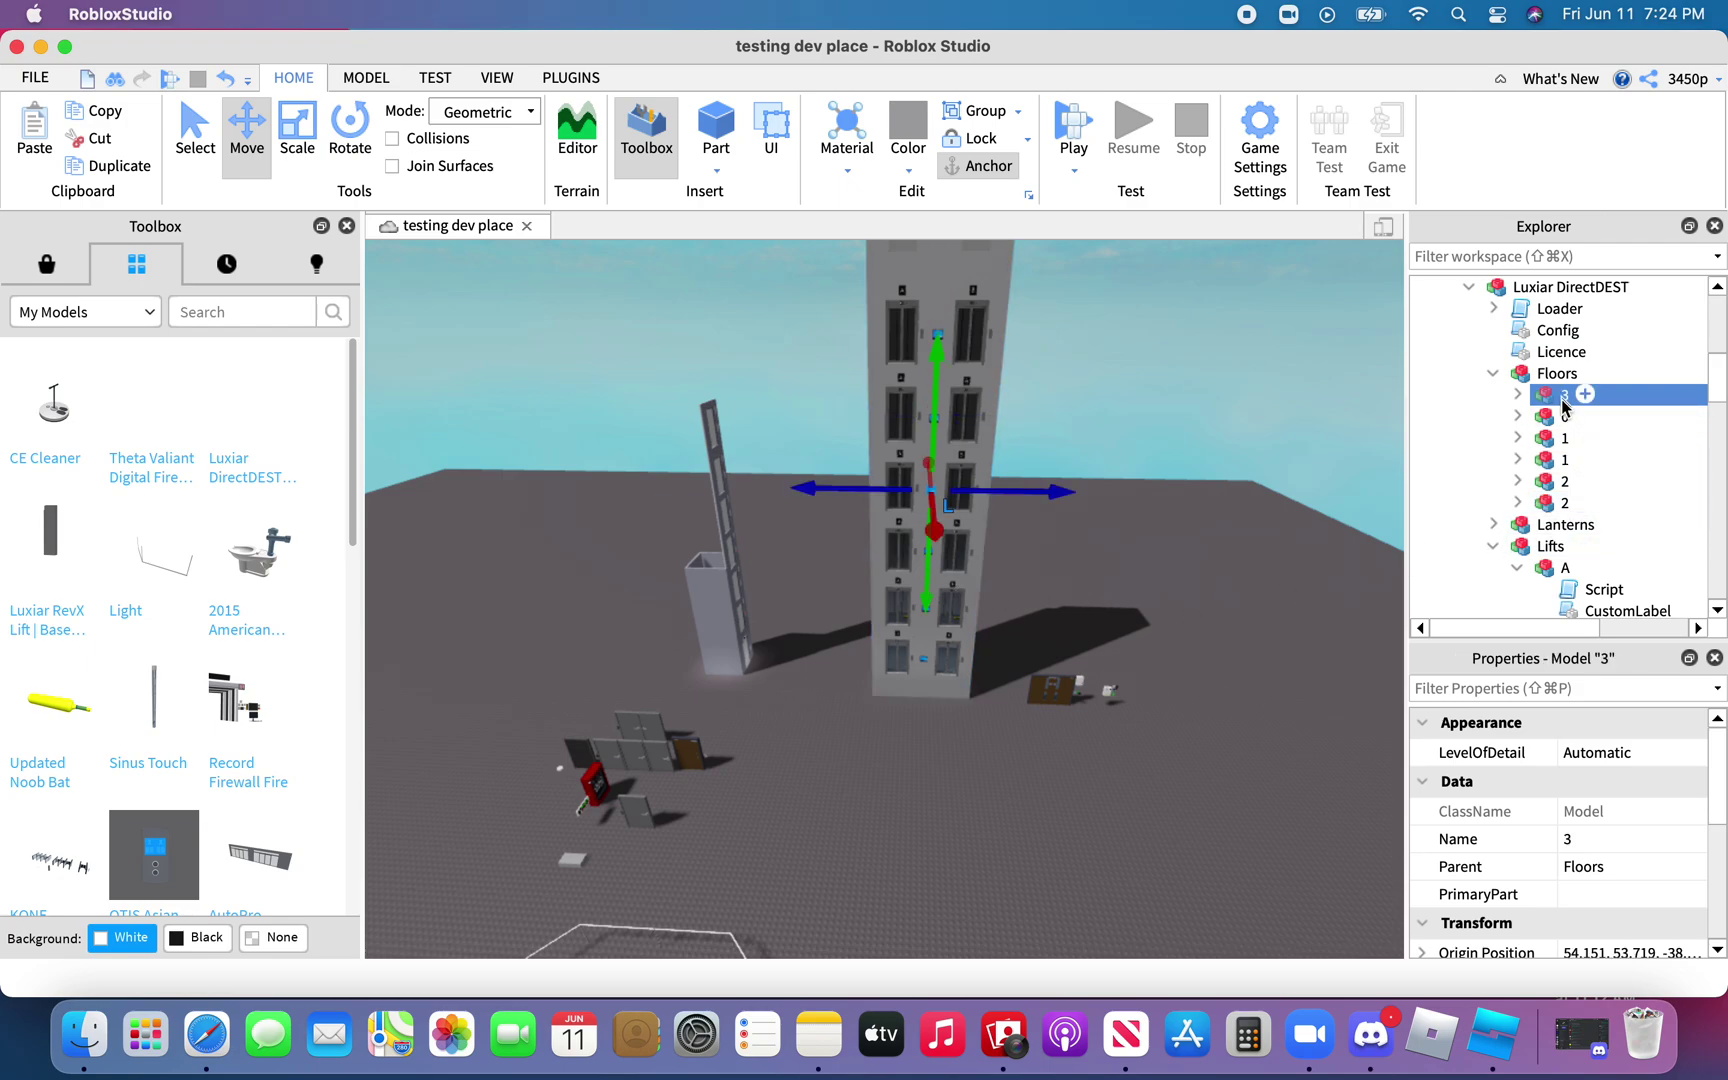
{"action": "double_click", "coordinate": [1560, 460]}
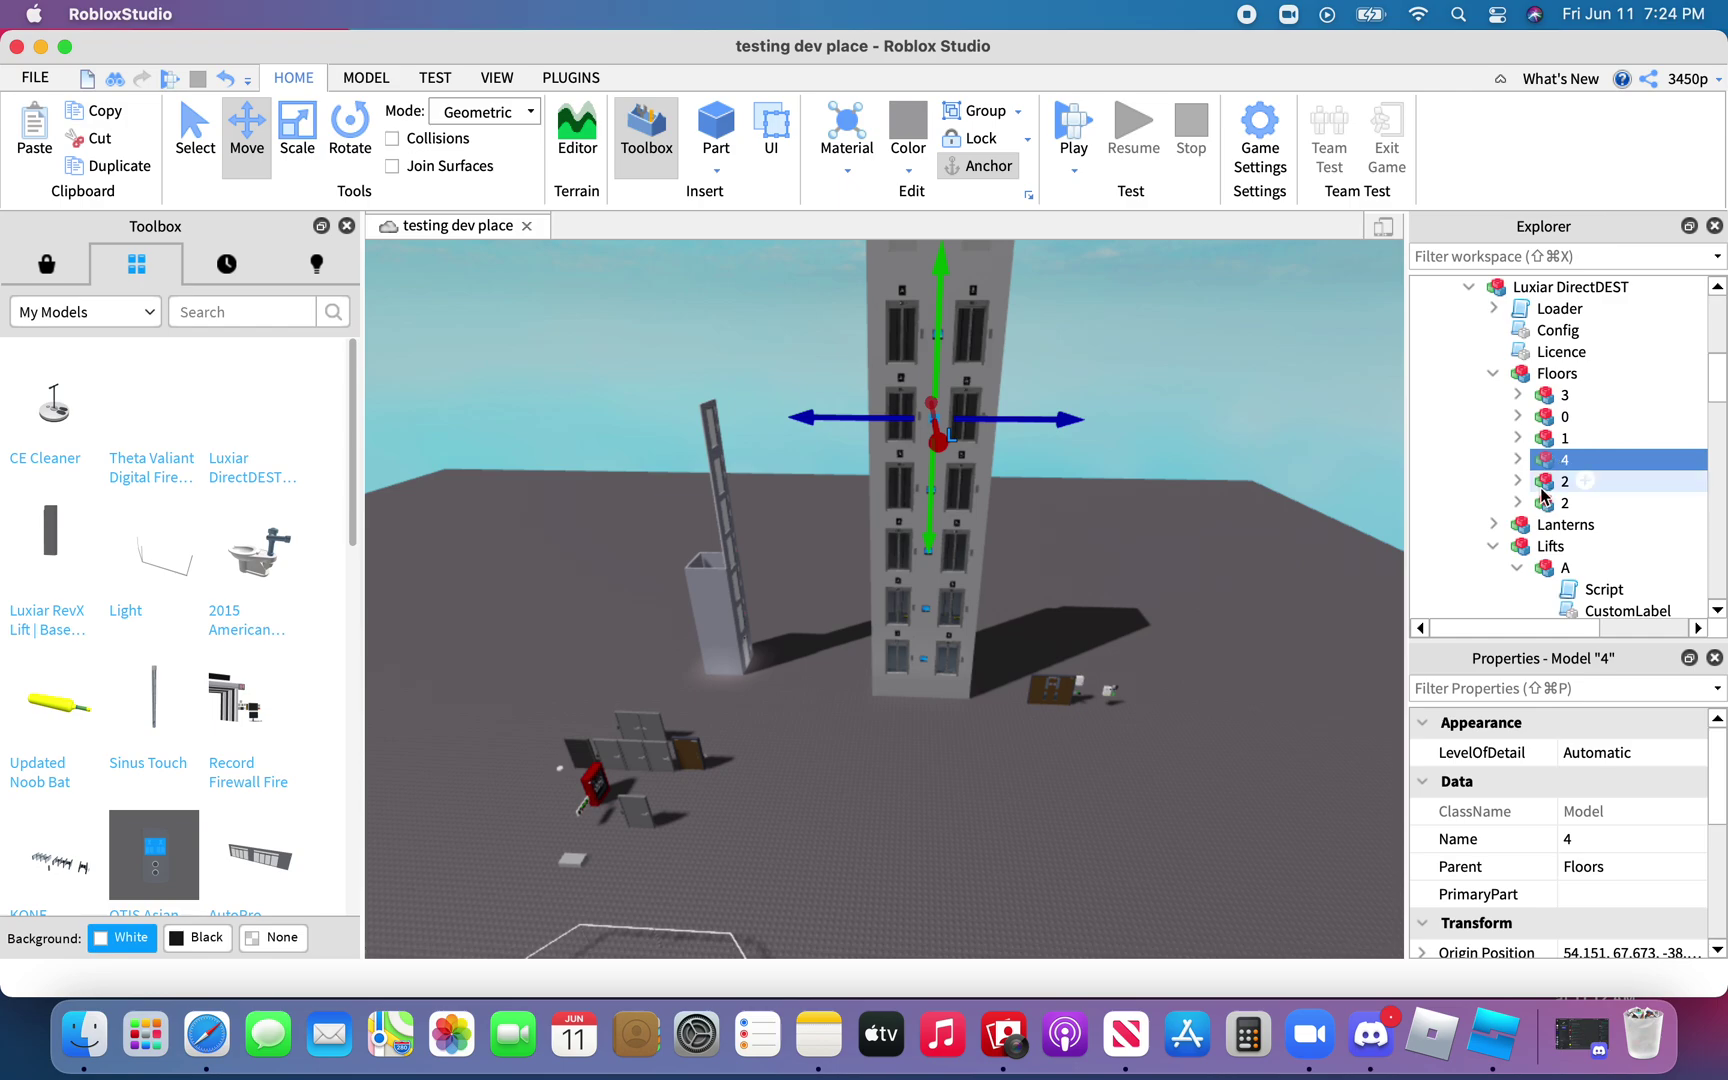
{"action": "double_click", "coordinate": [1545, 502]}
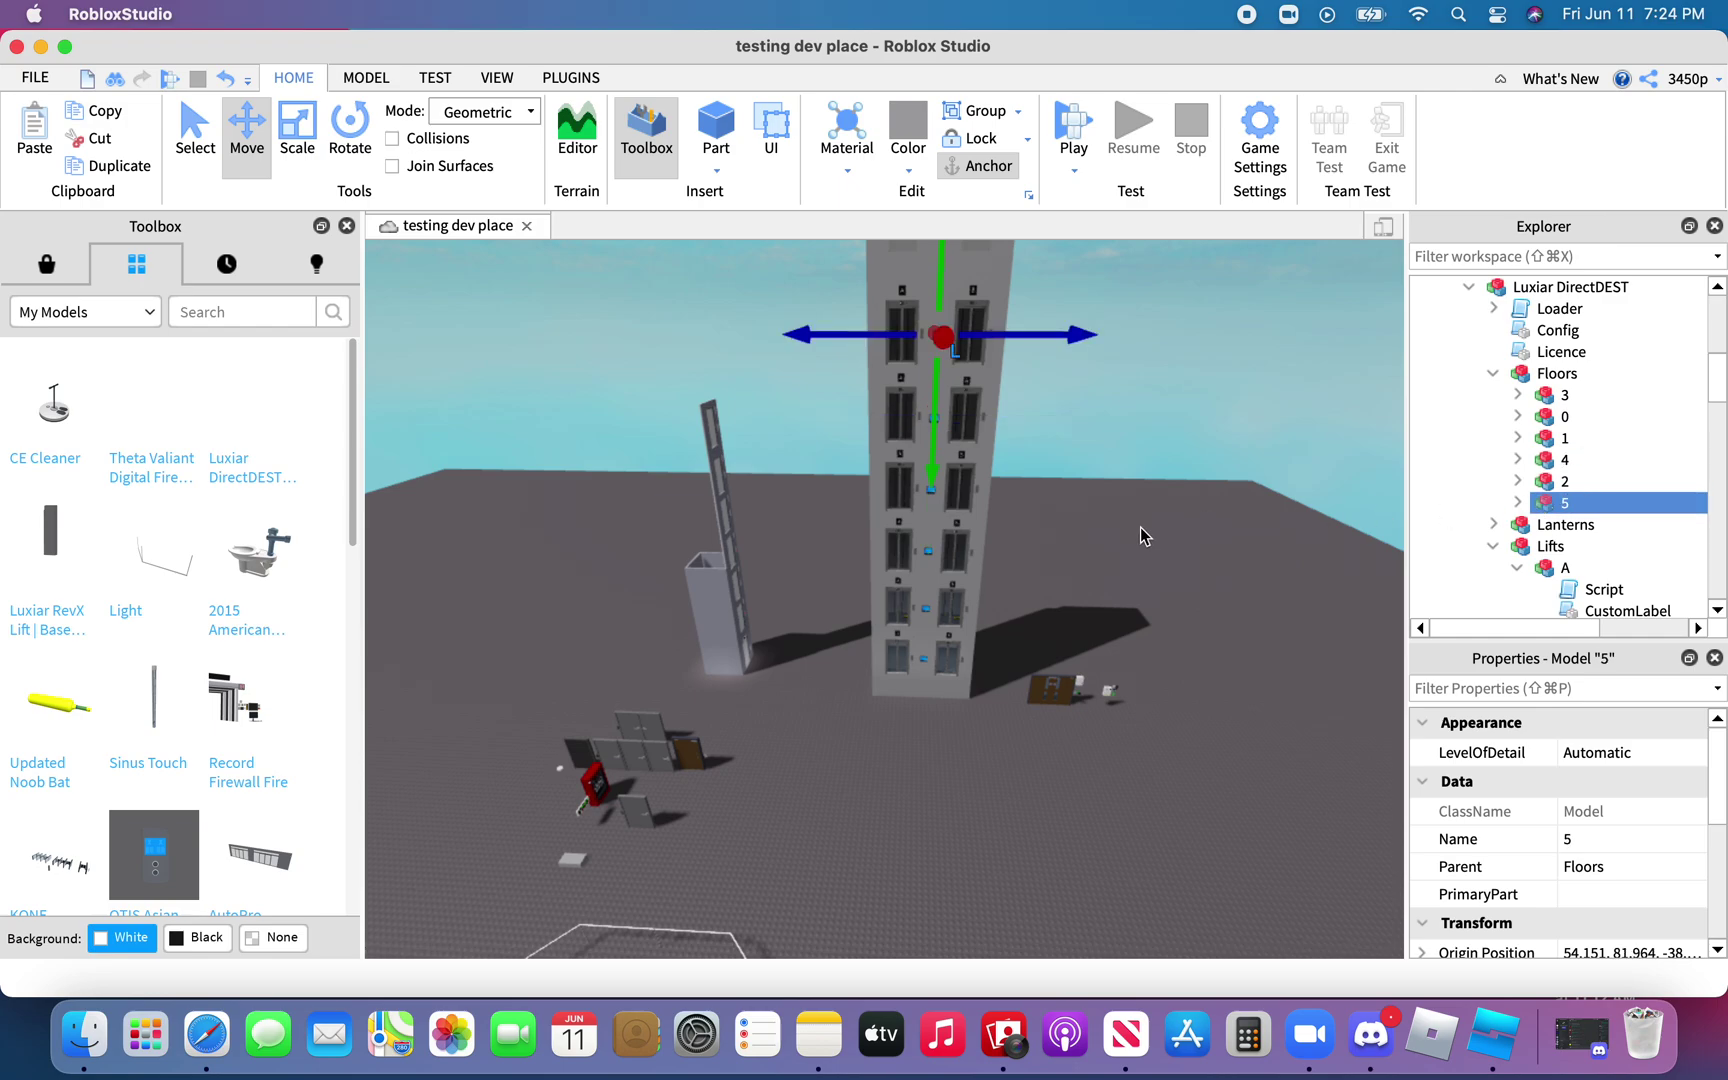
Lower the whole Luxiar DirectDEST model until the lowest lift doors sit at ground level on the baseplate
{"action": "key", "text": "f"}
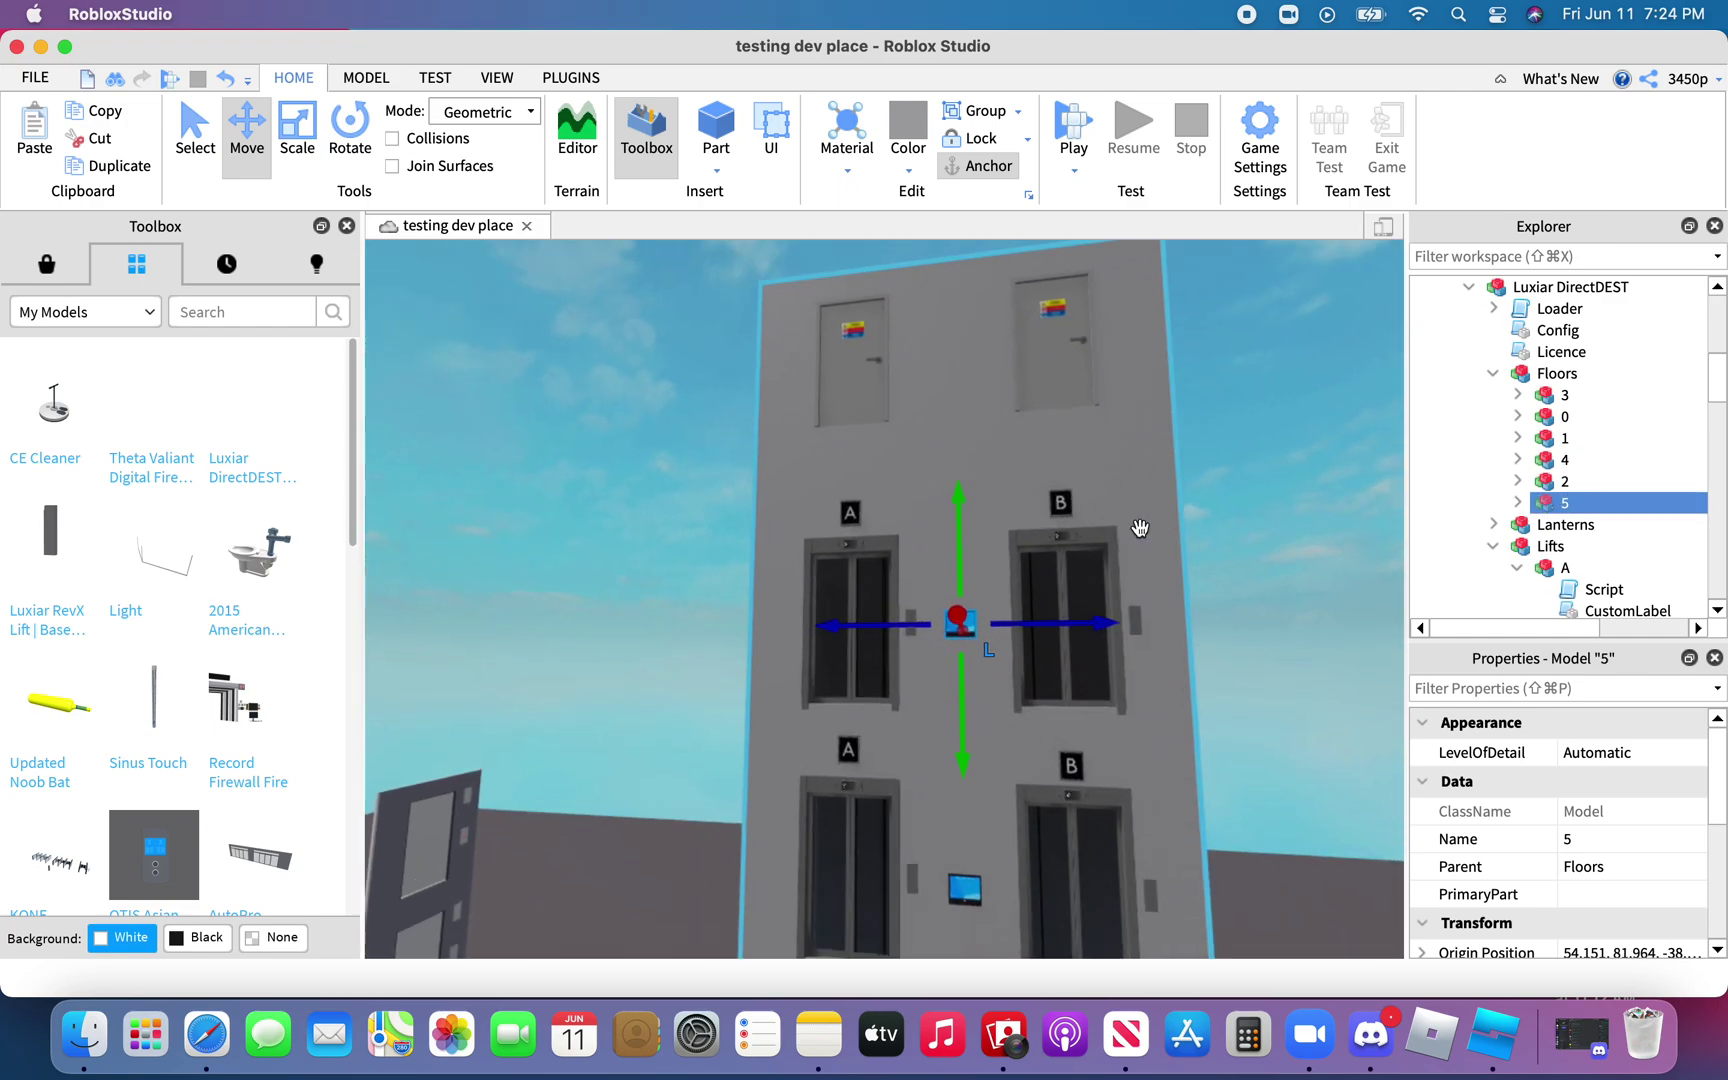
{"action": "right_click_drag", "start_coordinate": [1140, 528], "coordinate": [1139, 527]}
{"action": "scroll", "coordinate": [1141, 528], "scroll_direction": "down", "scroll_amount": 3}
{"action": "scroll", "coordinate": [1140, 528], "scroll_direction": "down", "scroll_amount": 8}
{"action": "key", "text": "f"}
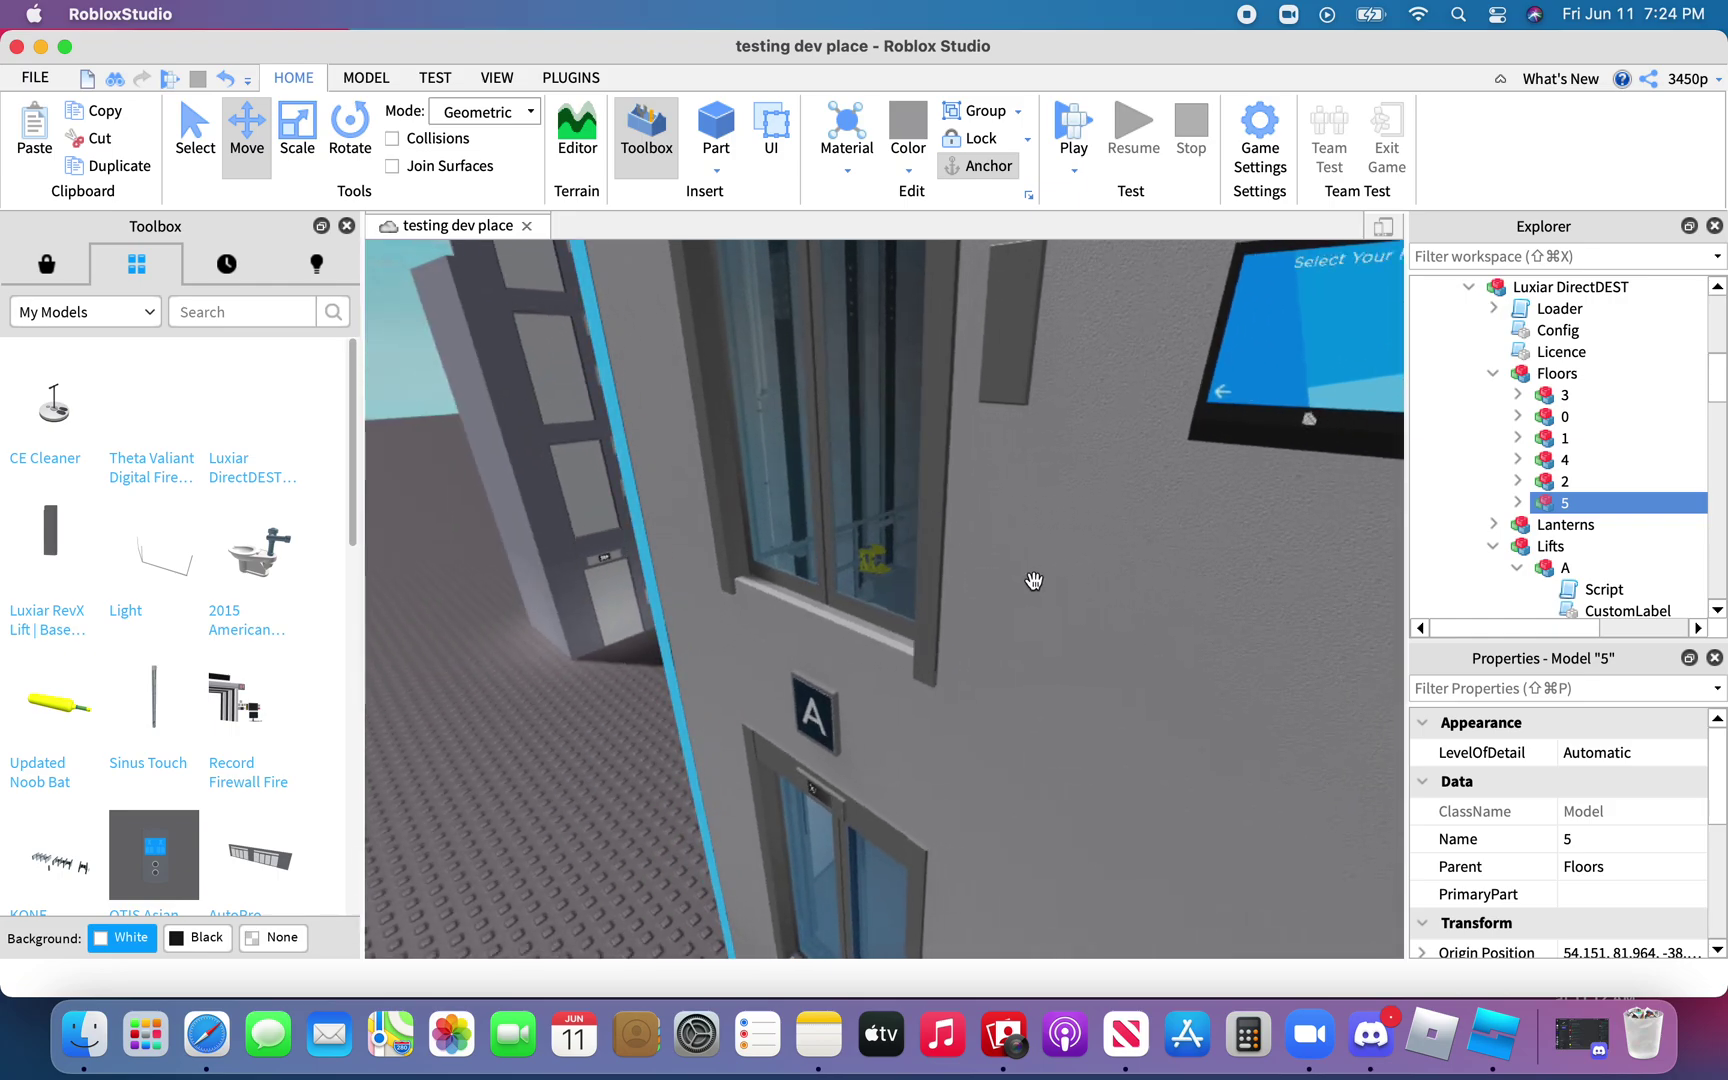
{"action": "right_click_drag", "start_coordinate": [995, 582], "coordinate": [995, 582]}
{"action": "scroll", "coordinate": [995, 582], "scroll_direction": "down", "scroll_amount": 6}
{"action": "left_click", "coordinate": [994, 581]}
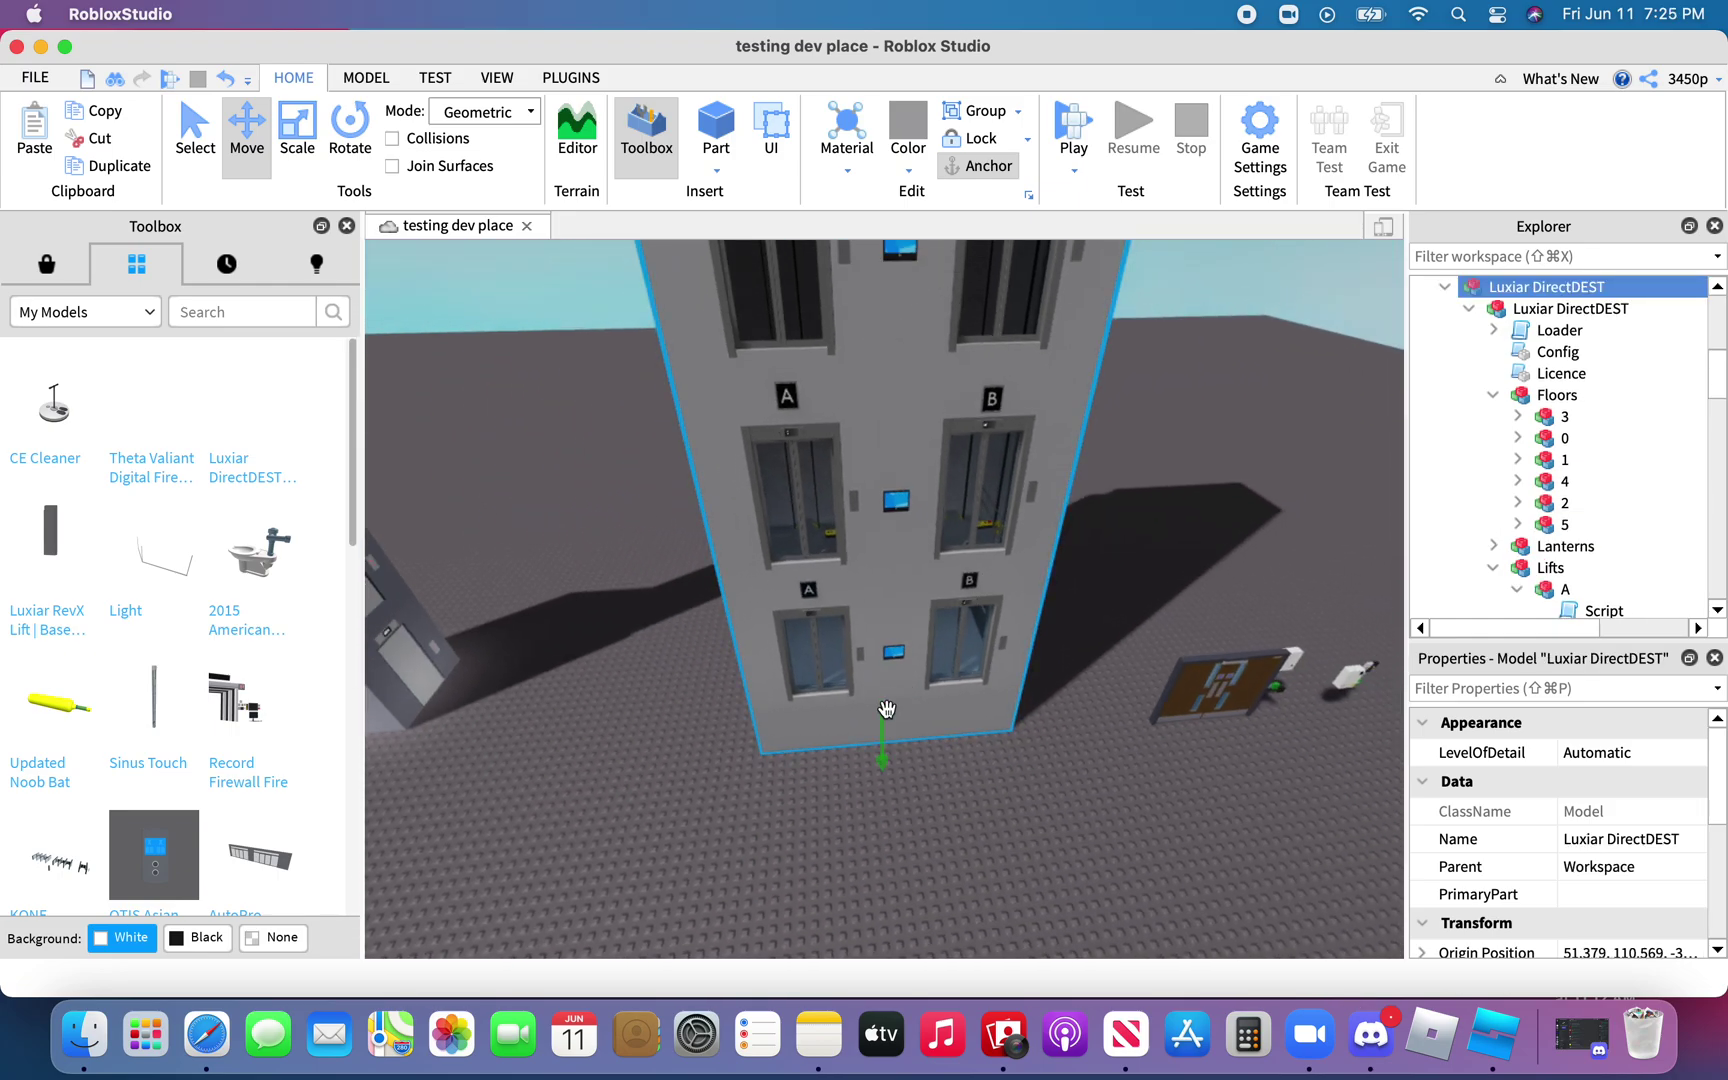
{"action": "left_click_drag", "start_coordinate": [887, 707], "coordinate": [880, 800]}
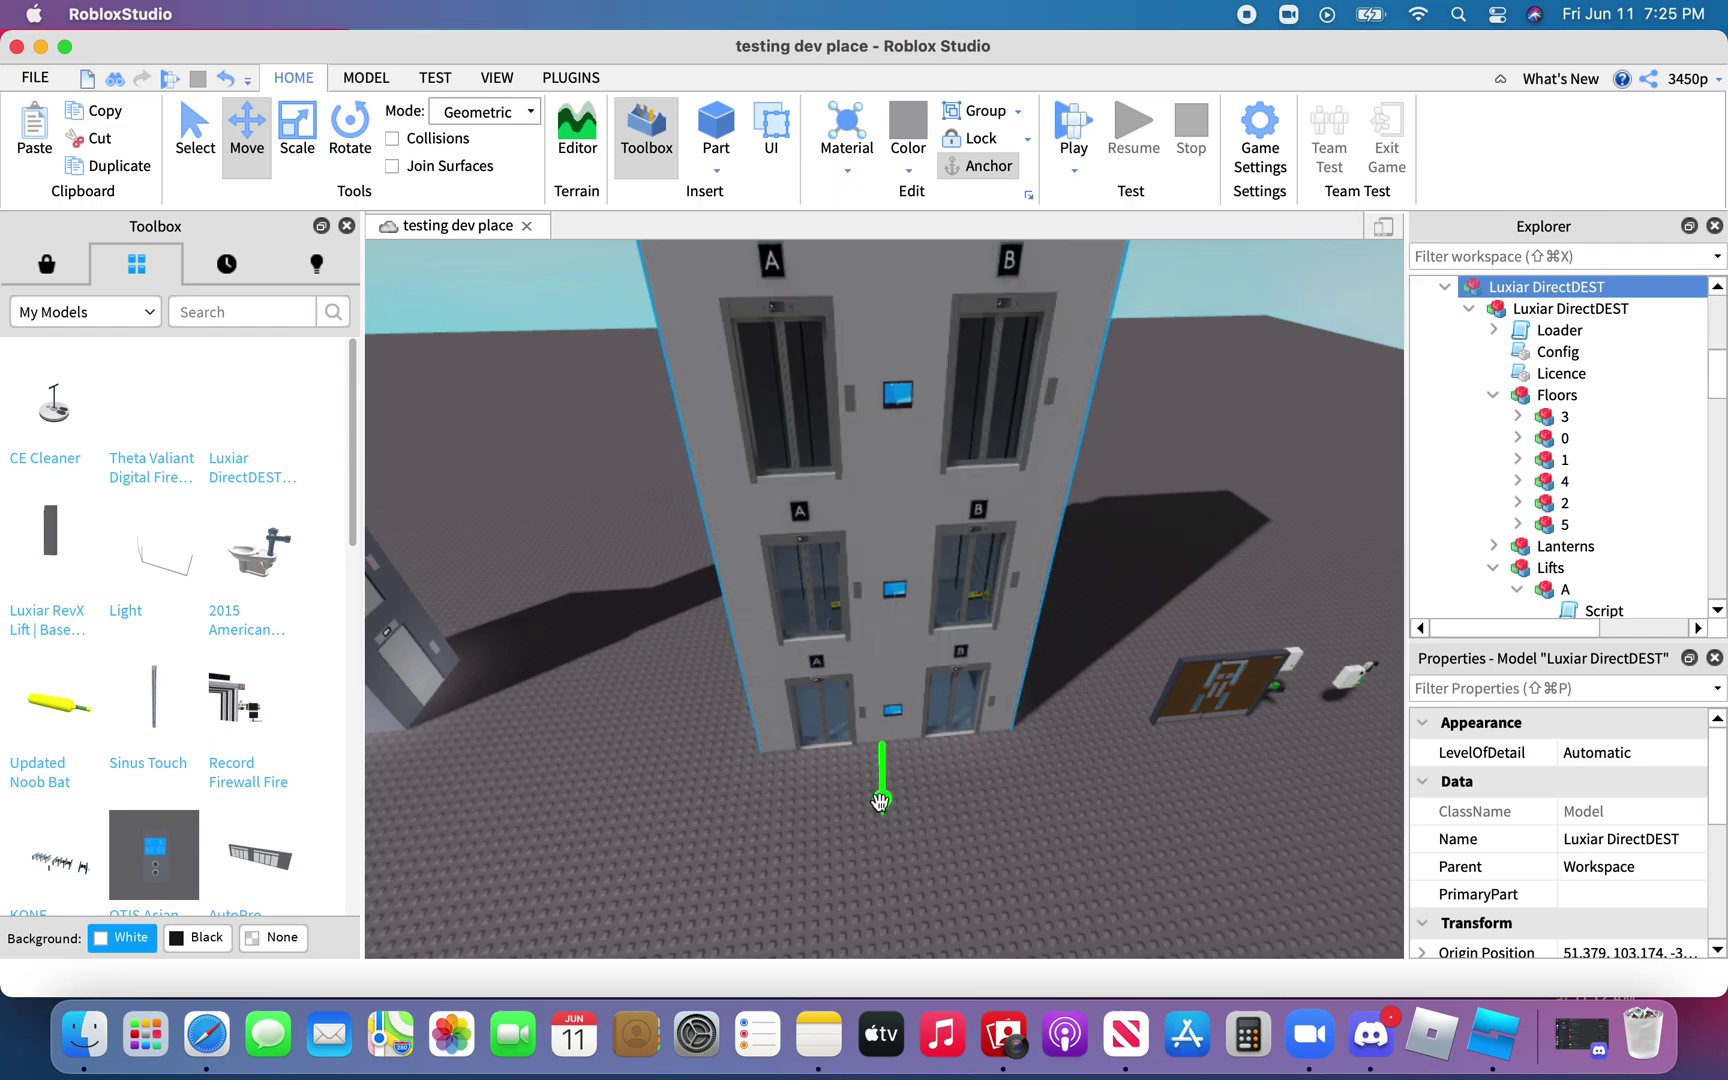
Playtest the place by requesting floor 5 on the ground-floor destination panel and boarding the lift, and end the test
{"action": "left_click", "coordinate": [174, 86]}
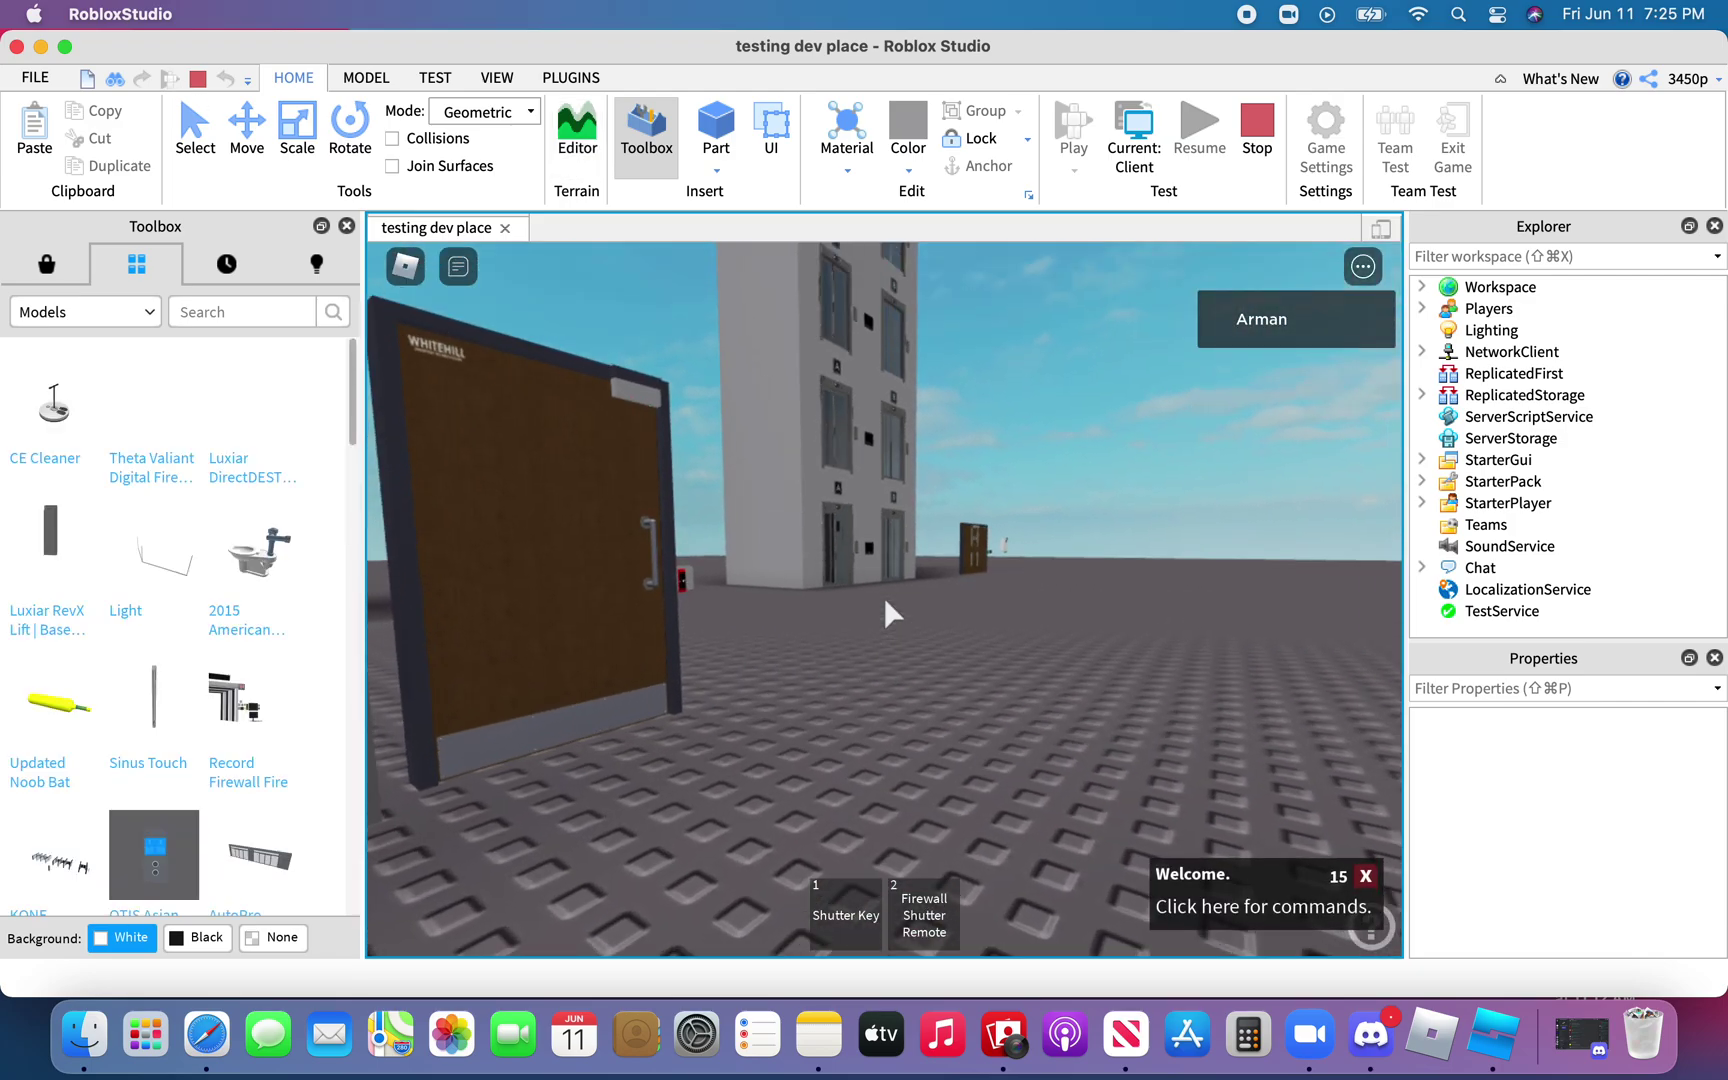
{"action": "key", "text": "w"}
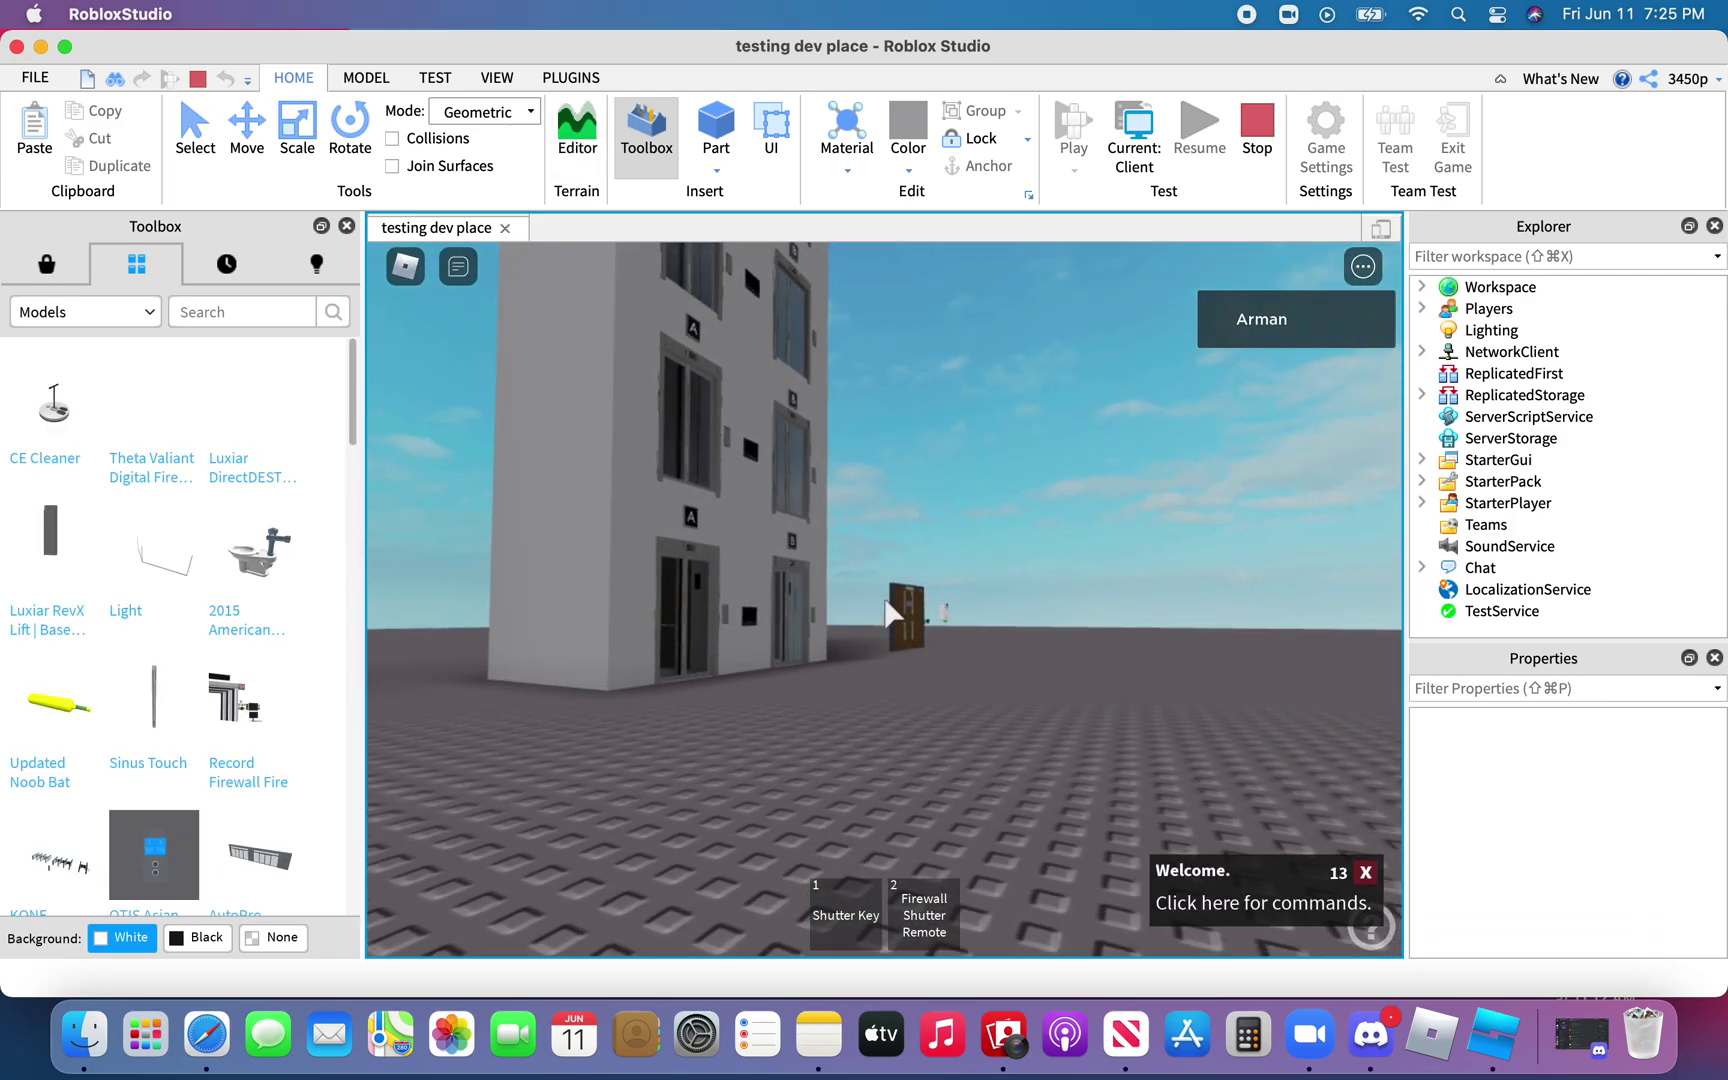
{"action": "key", "text": "w"}
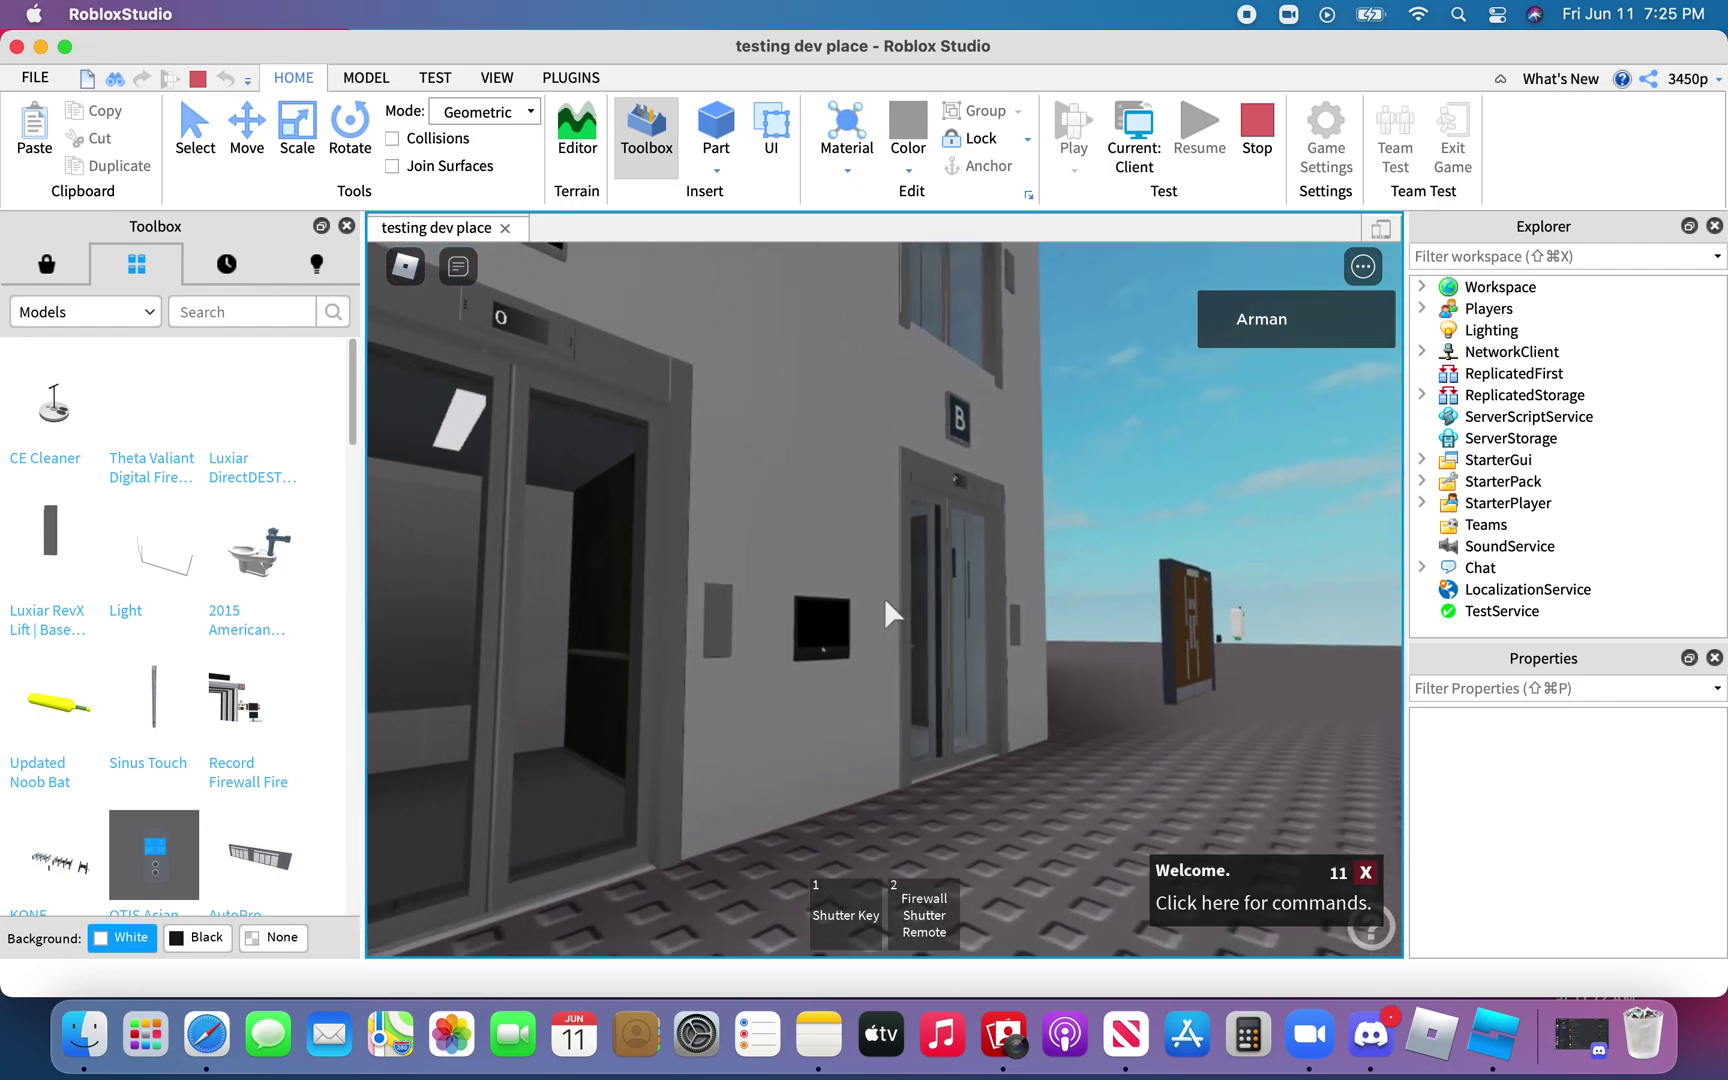
{"action": "key", "text": "w"}
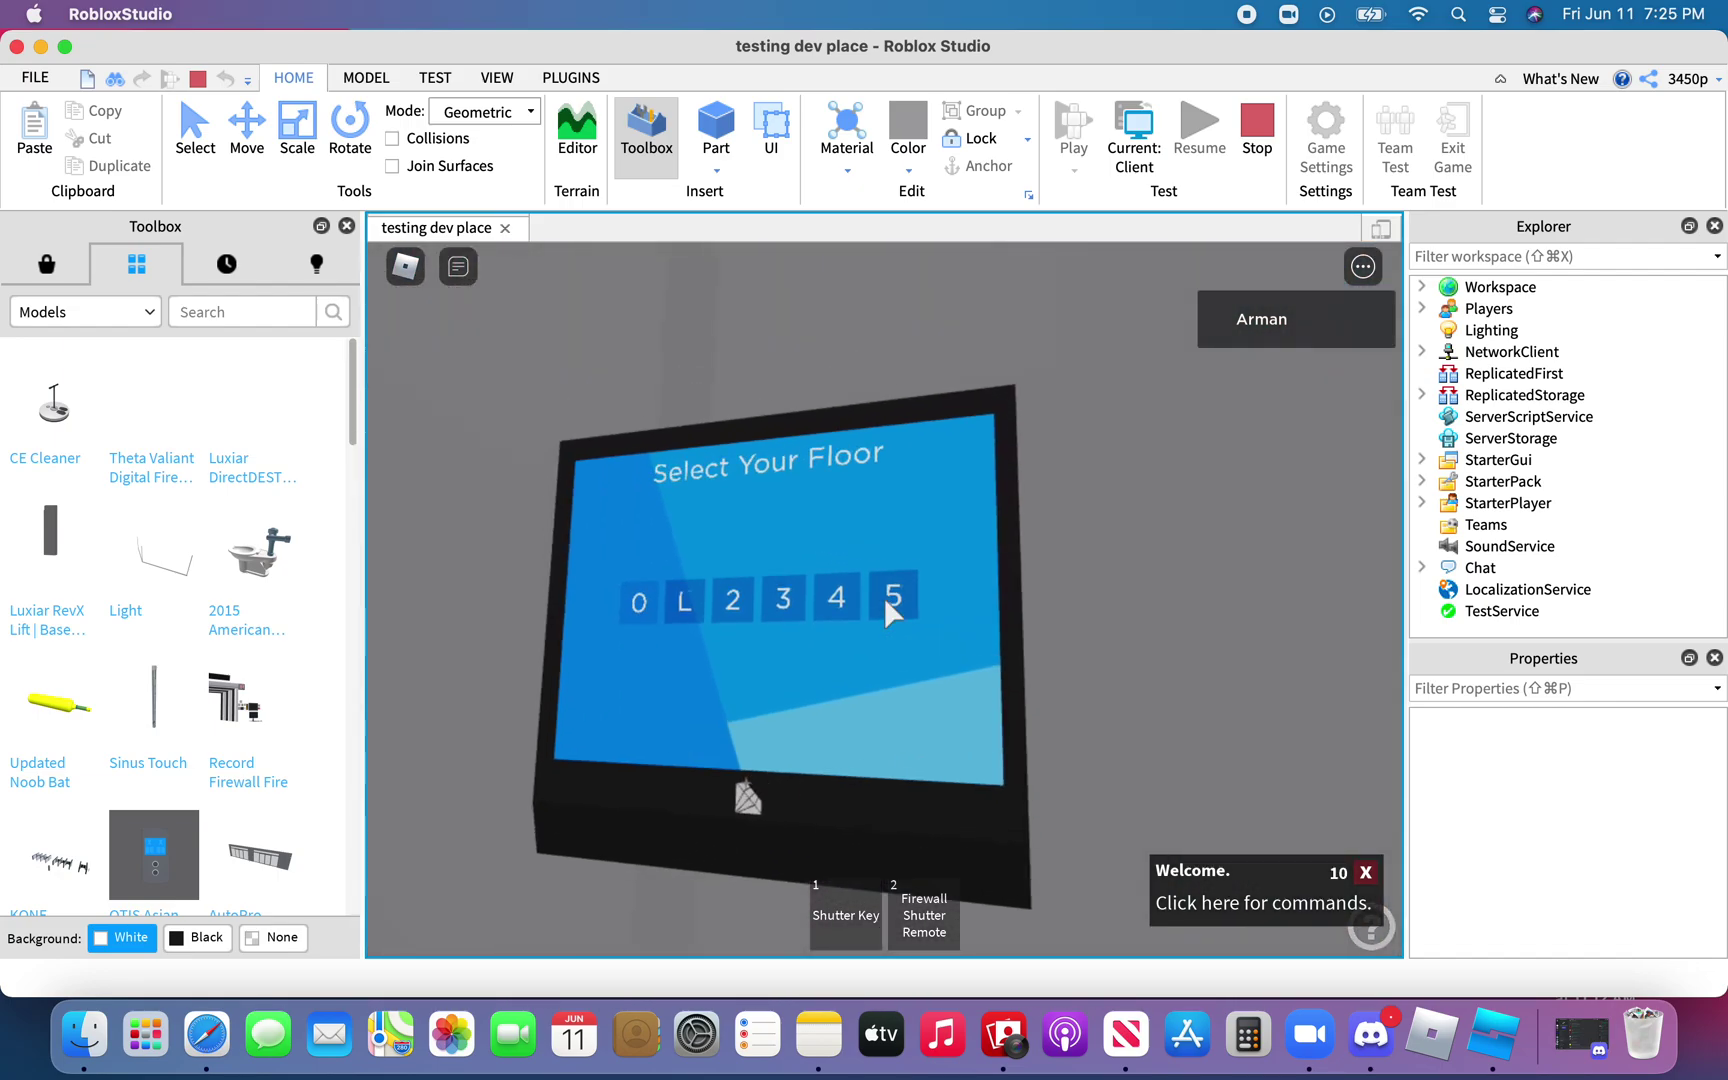
{"action": "left_click", "coordinate": [887, 600]}
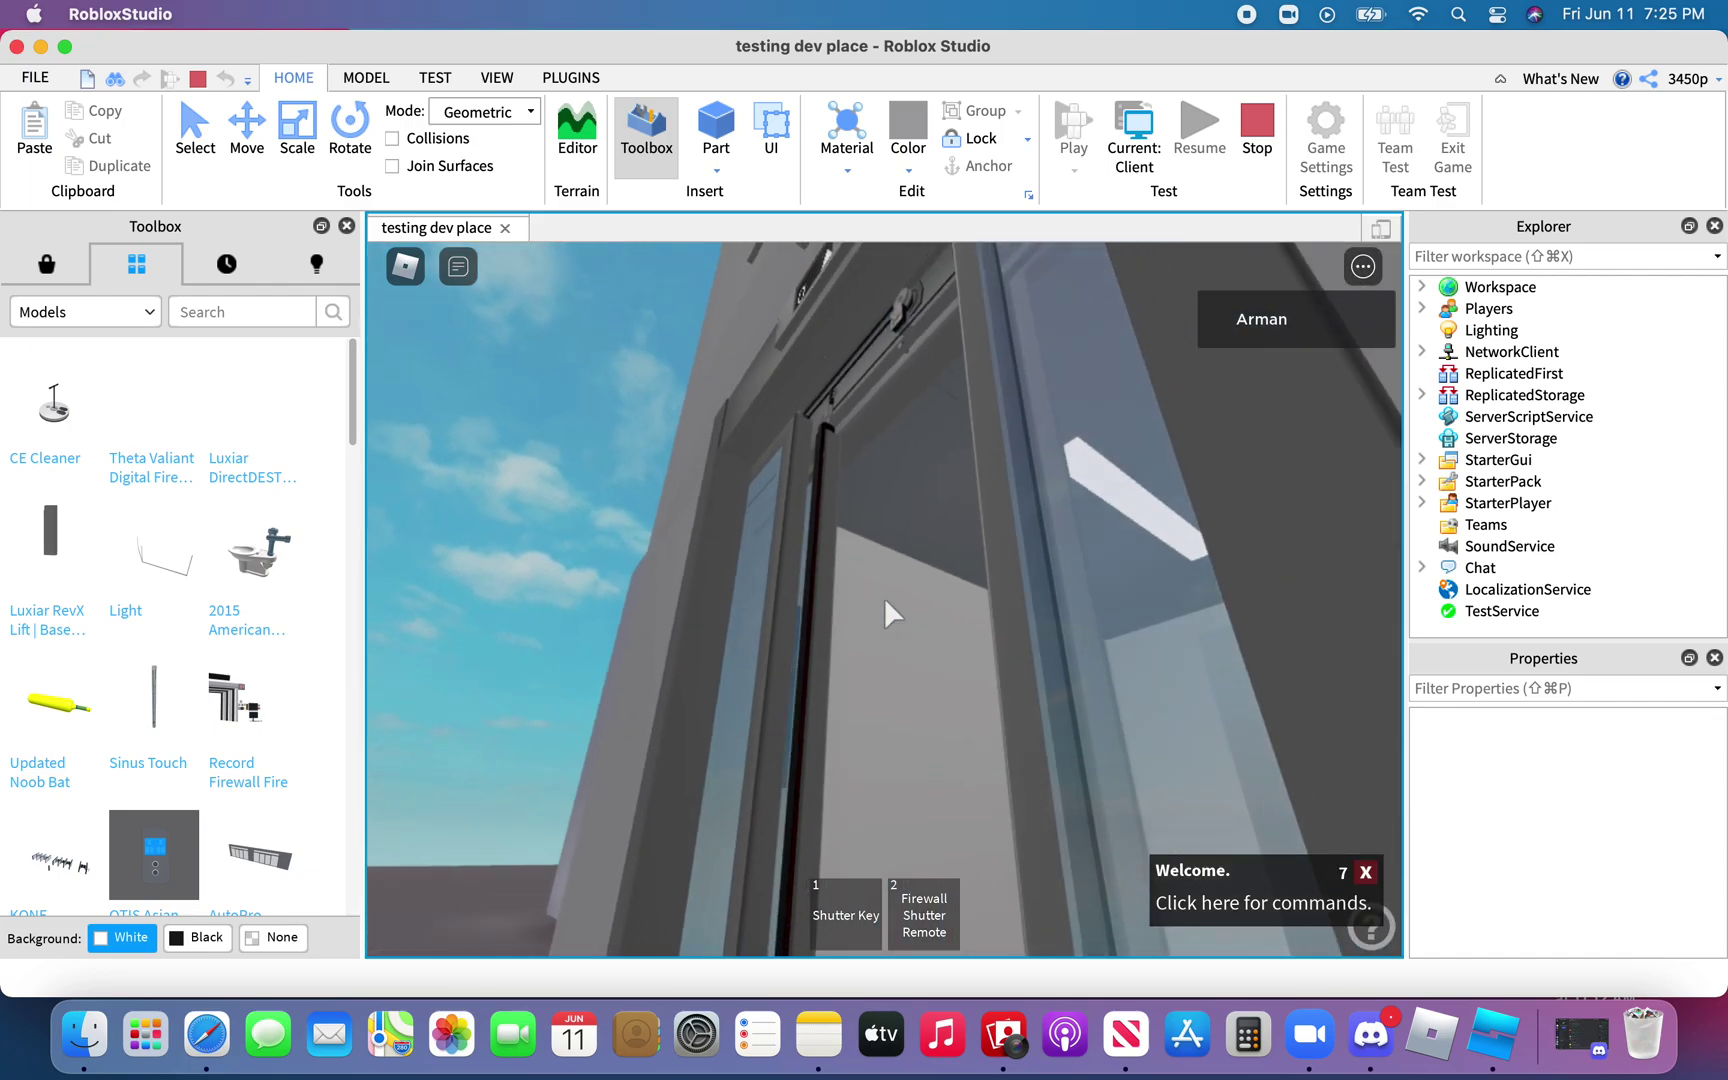
{"action": "key", "text": "w"}
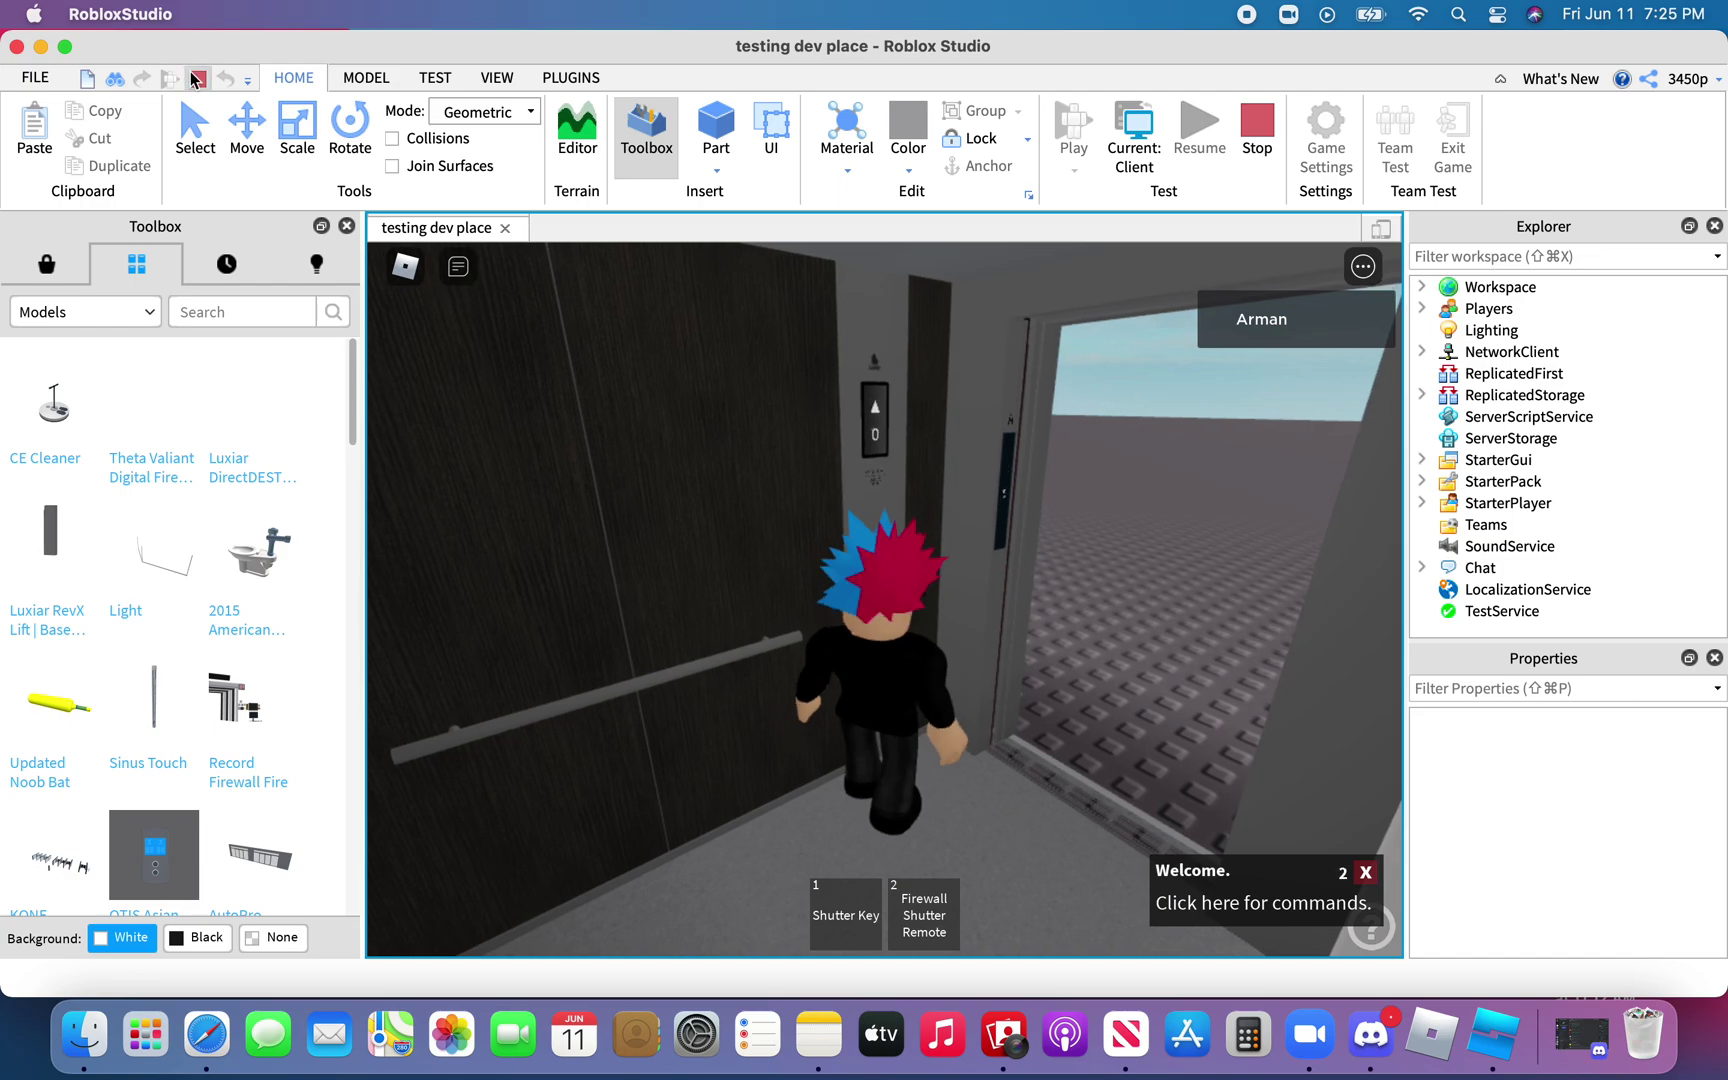
{"action": "key", "text": "shift+F5"}
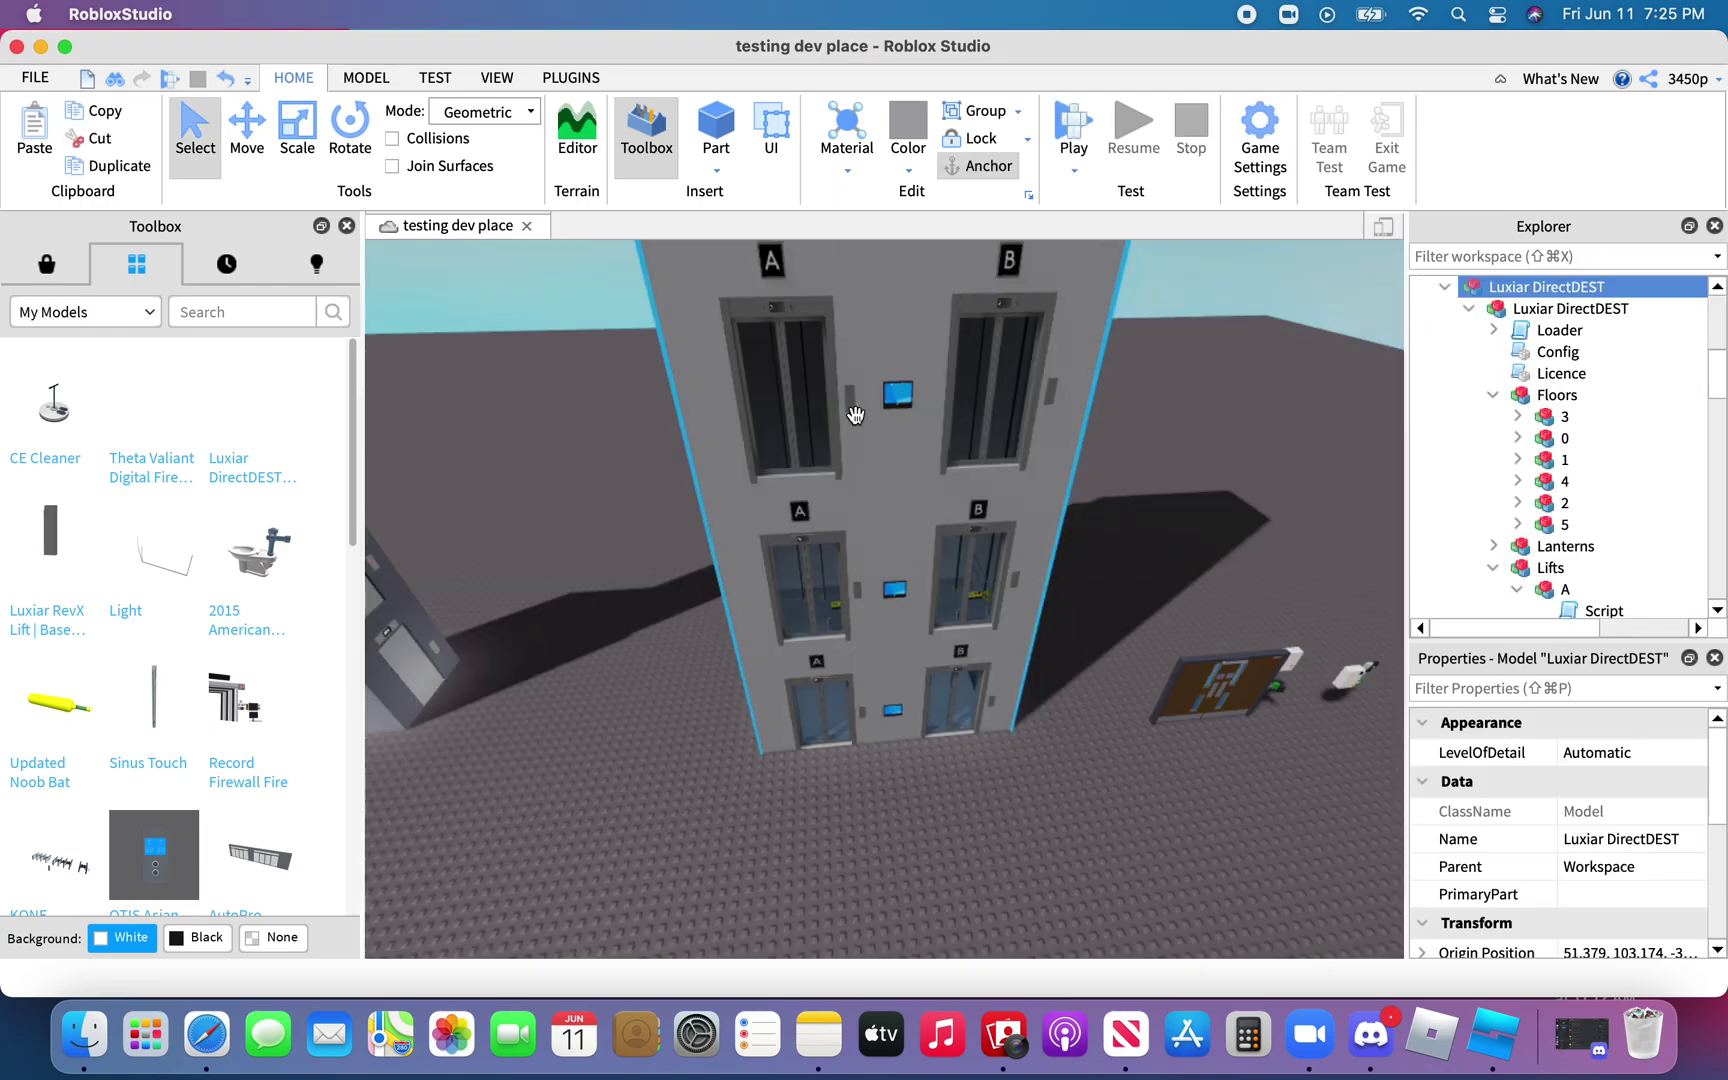
{"action": "key", "text": "w"}
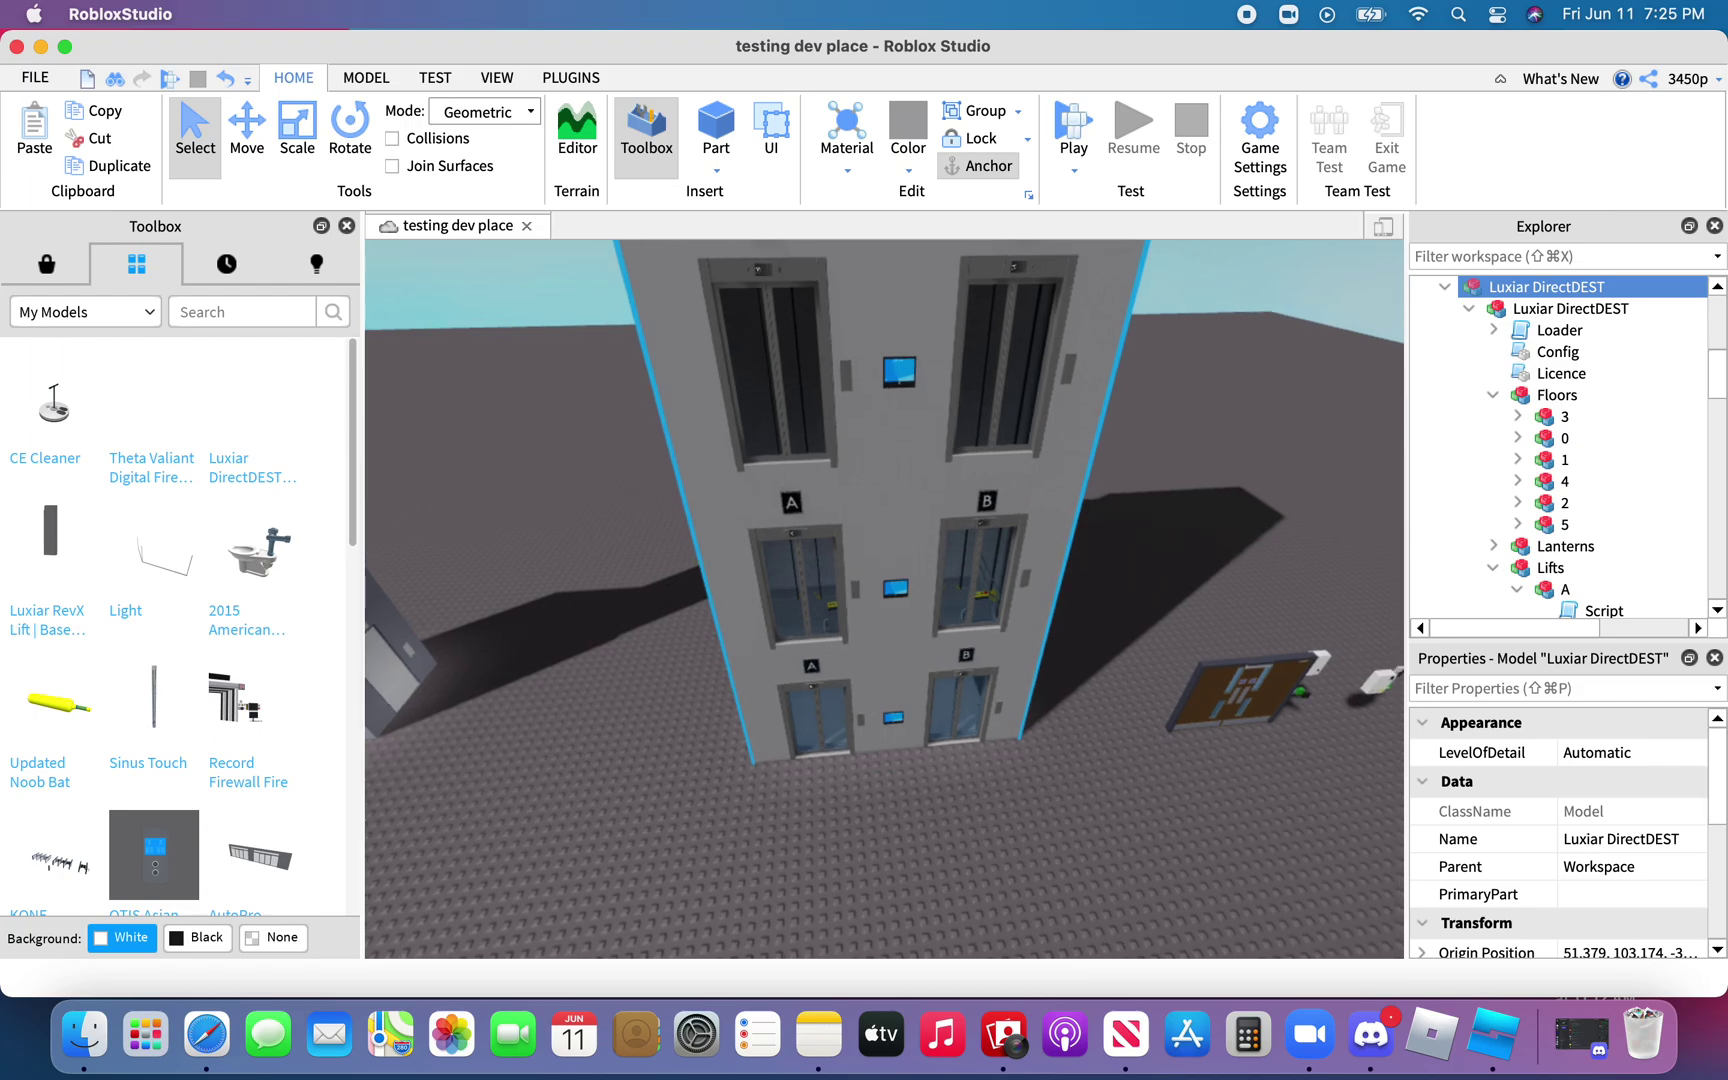
Delete the floor buttons 0 to 5 from the Panel model in lift A's car, keeping the door and alarm buttons
{"action": "right_click_drag", "start_coordinate": [926, 658], "coordinate": [926, 659]}
{"action": "key", "text": "w"}
{"action": "key", "text": "s"}
{"action": "left_click", "coordinate": [697, 567]}
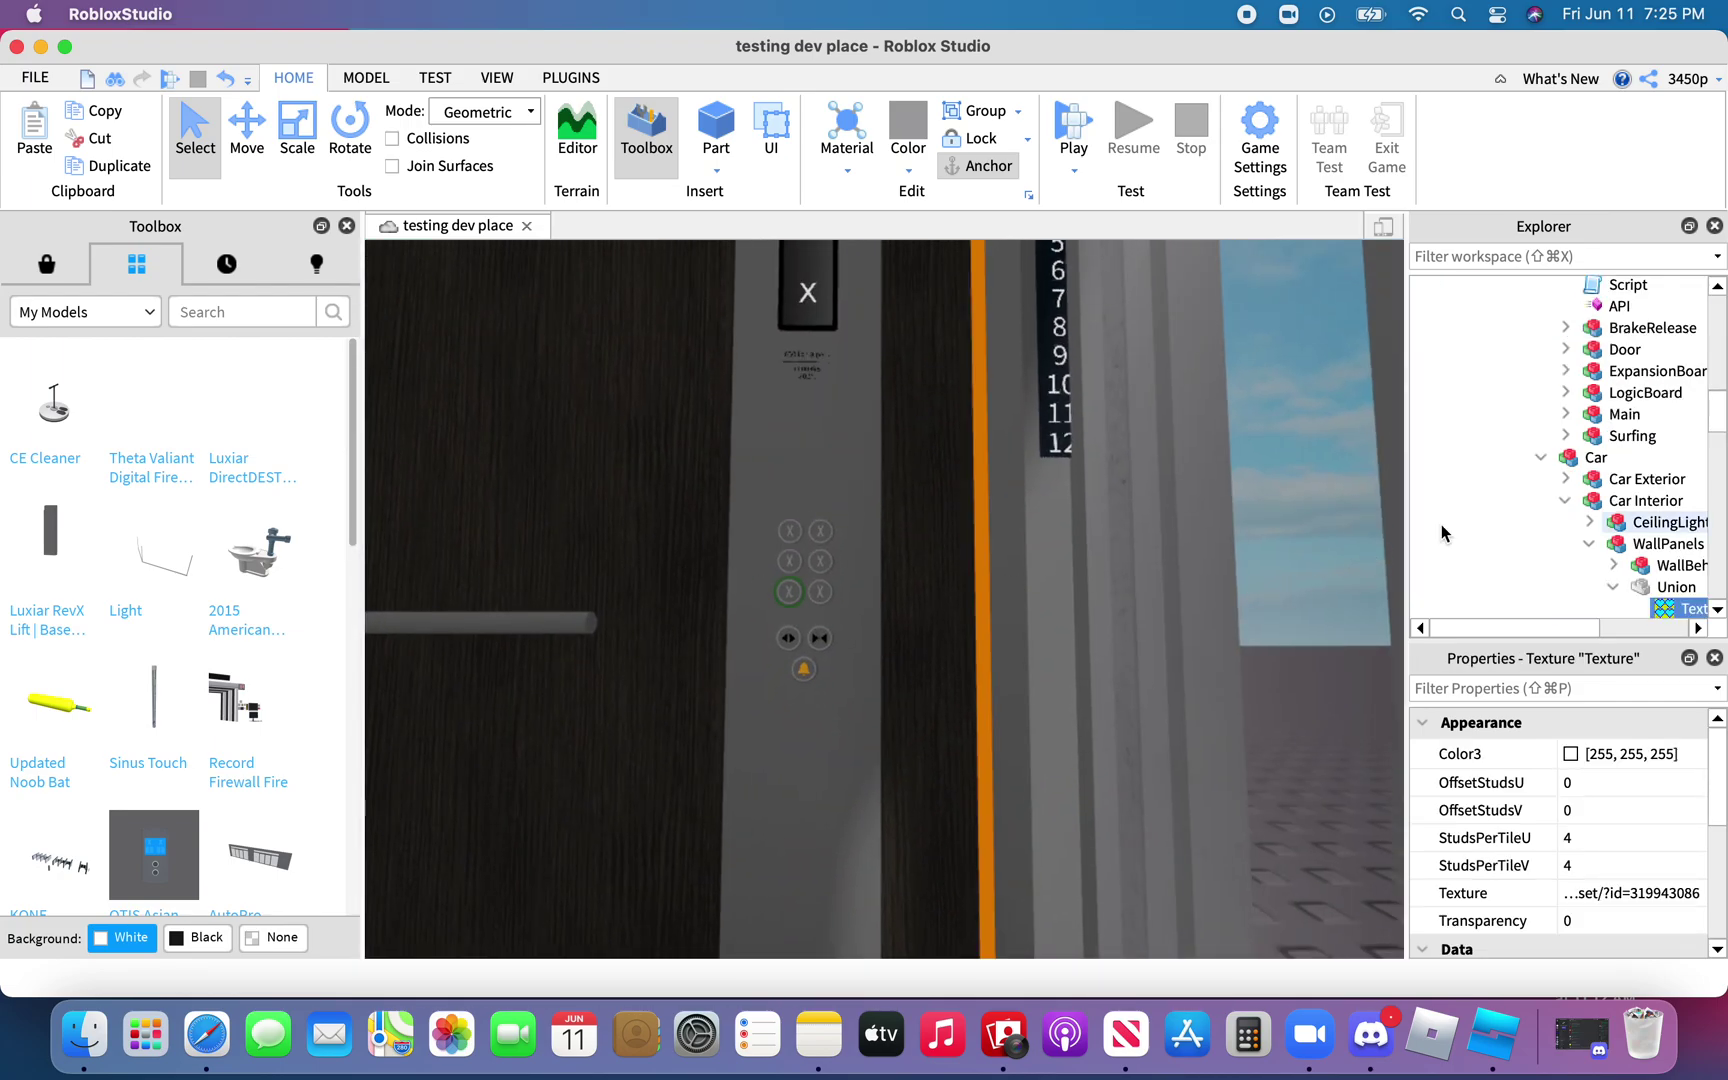
{"action": "scroll", "coordinate": [1544, 518], "scroll_direction": "down", "scroll_amount": 3}
{"action": "scroll", "coordinate": [1544, 518], "scroll_direction": "left", "scroll_amount": 1}
{"action": "scroll", "coordinate": [1544, 518], "scroll_direction": "down", "scroll_amount": 2}
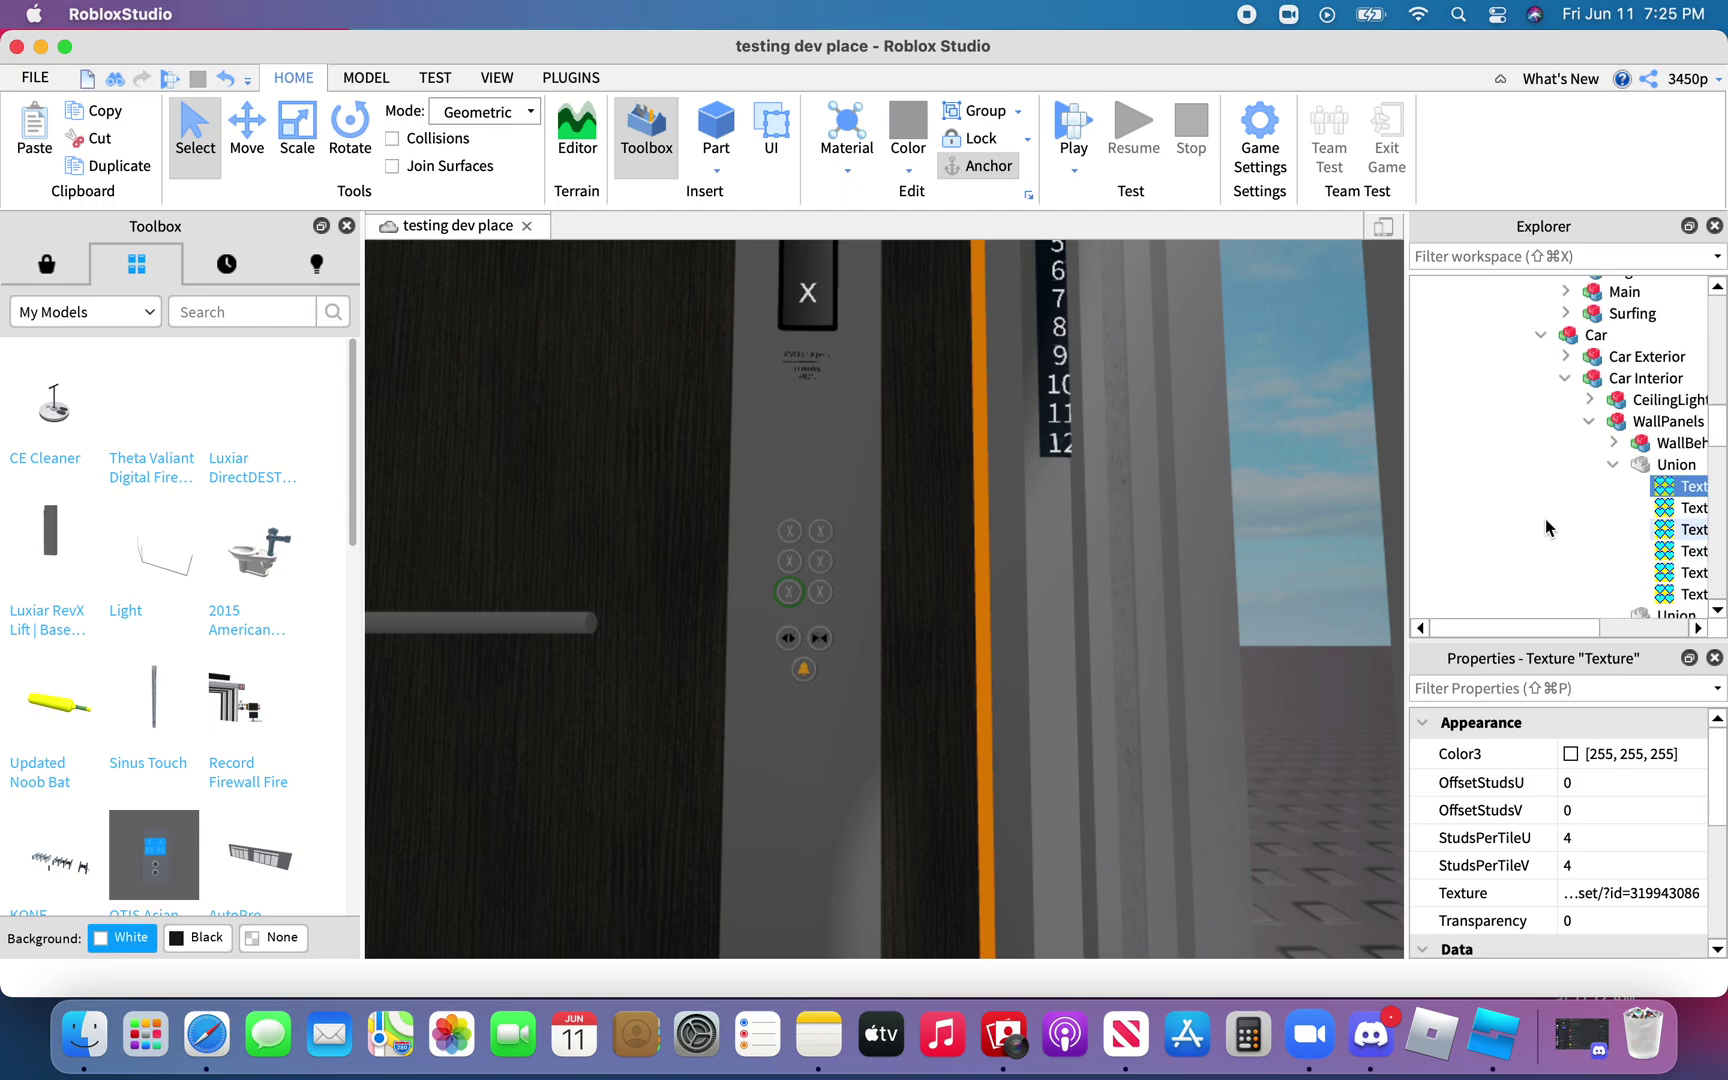
{"action": "left_click", "coordinate": [668, 506]}
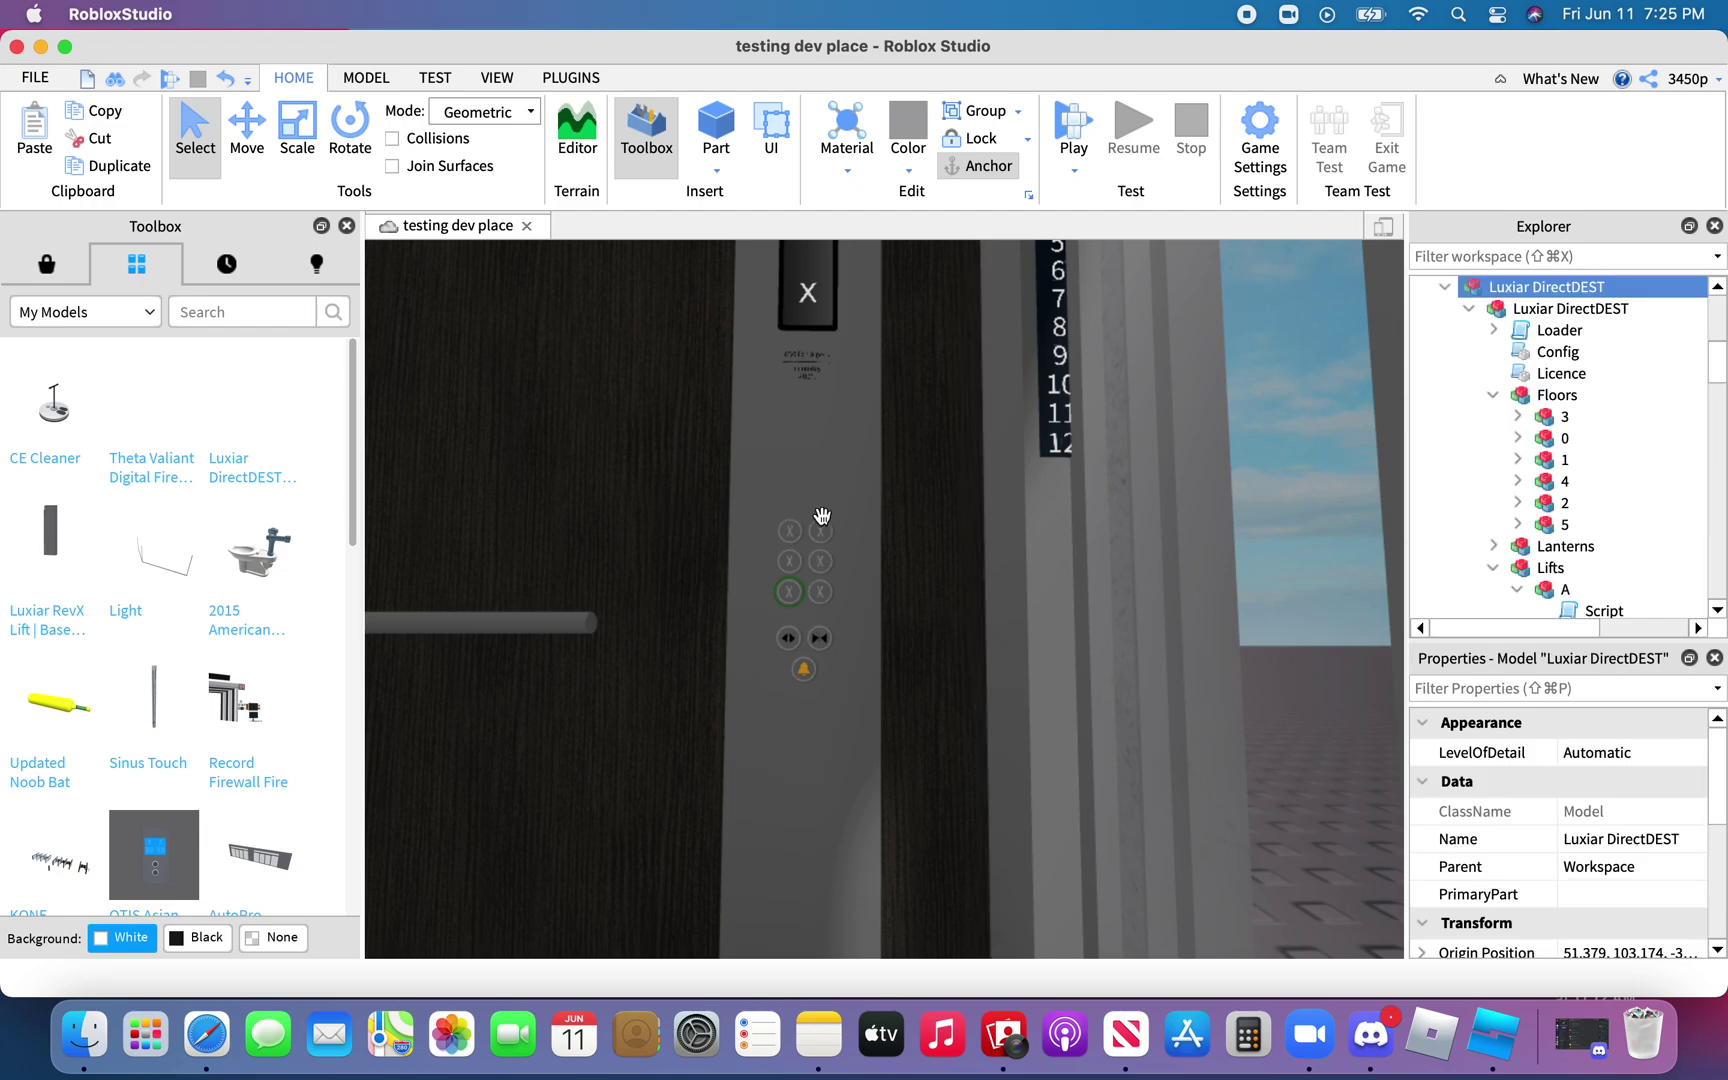
{"action": "scroll", "coordinate": [1460, 440], "scroll_direction": "down", "scroll_amount": 3}
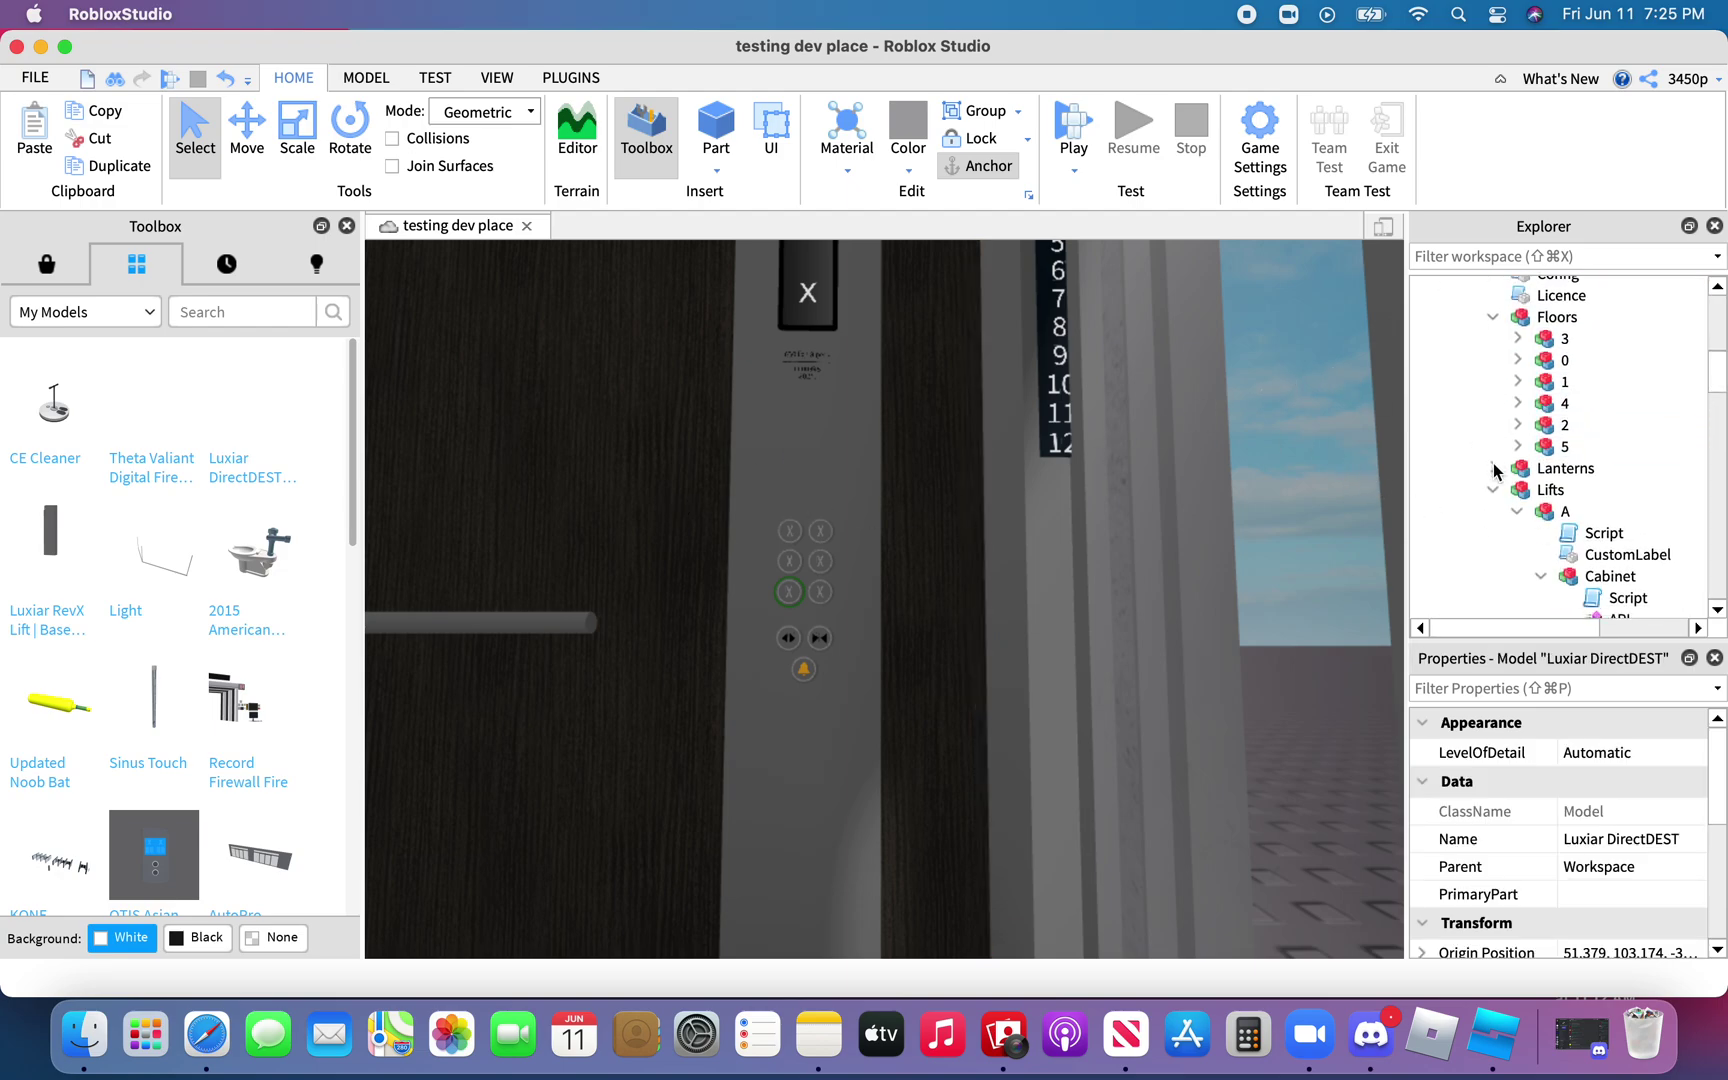
{"action": "scroll", "coordinate": [1531, 535], "scroll_direction": "down", "scroll_amount": 6}
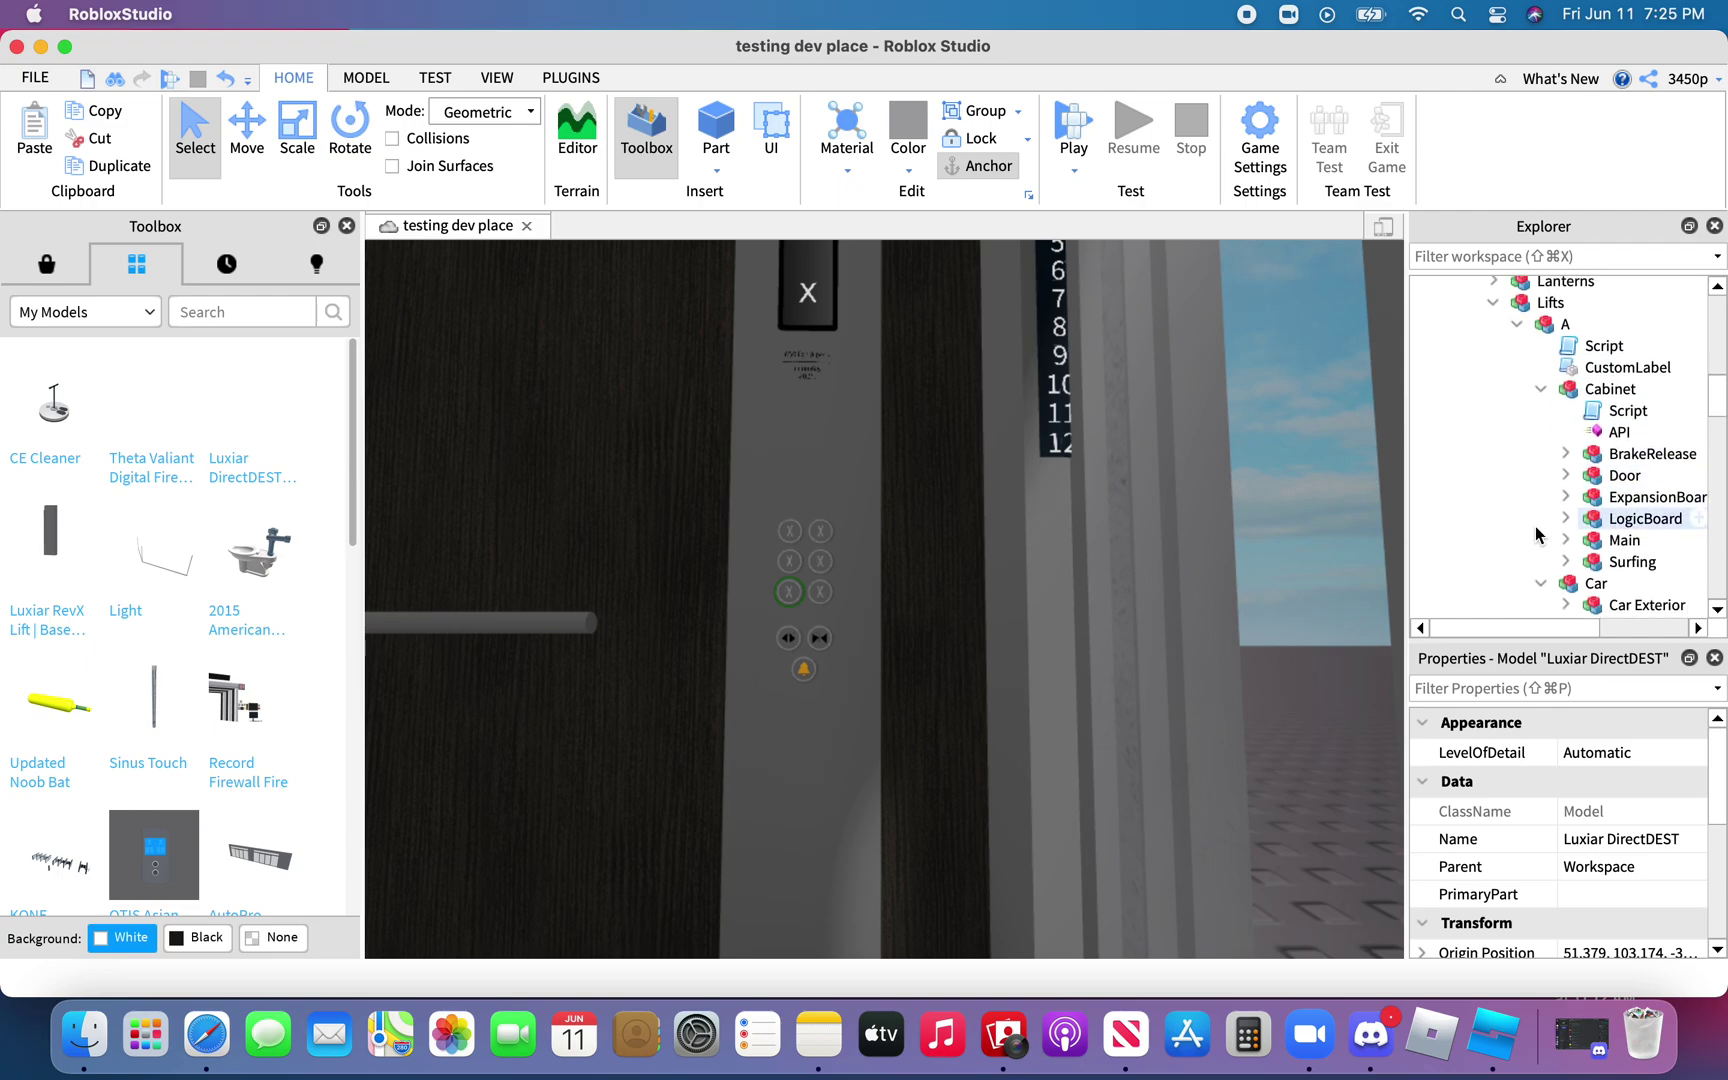
{"action": "scroll", "coordinate": [1535, 533], "scroll_direction": "down", "scroll_amount": 10}
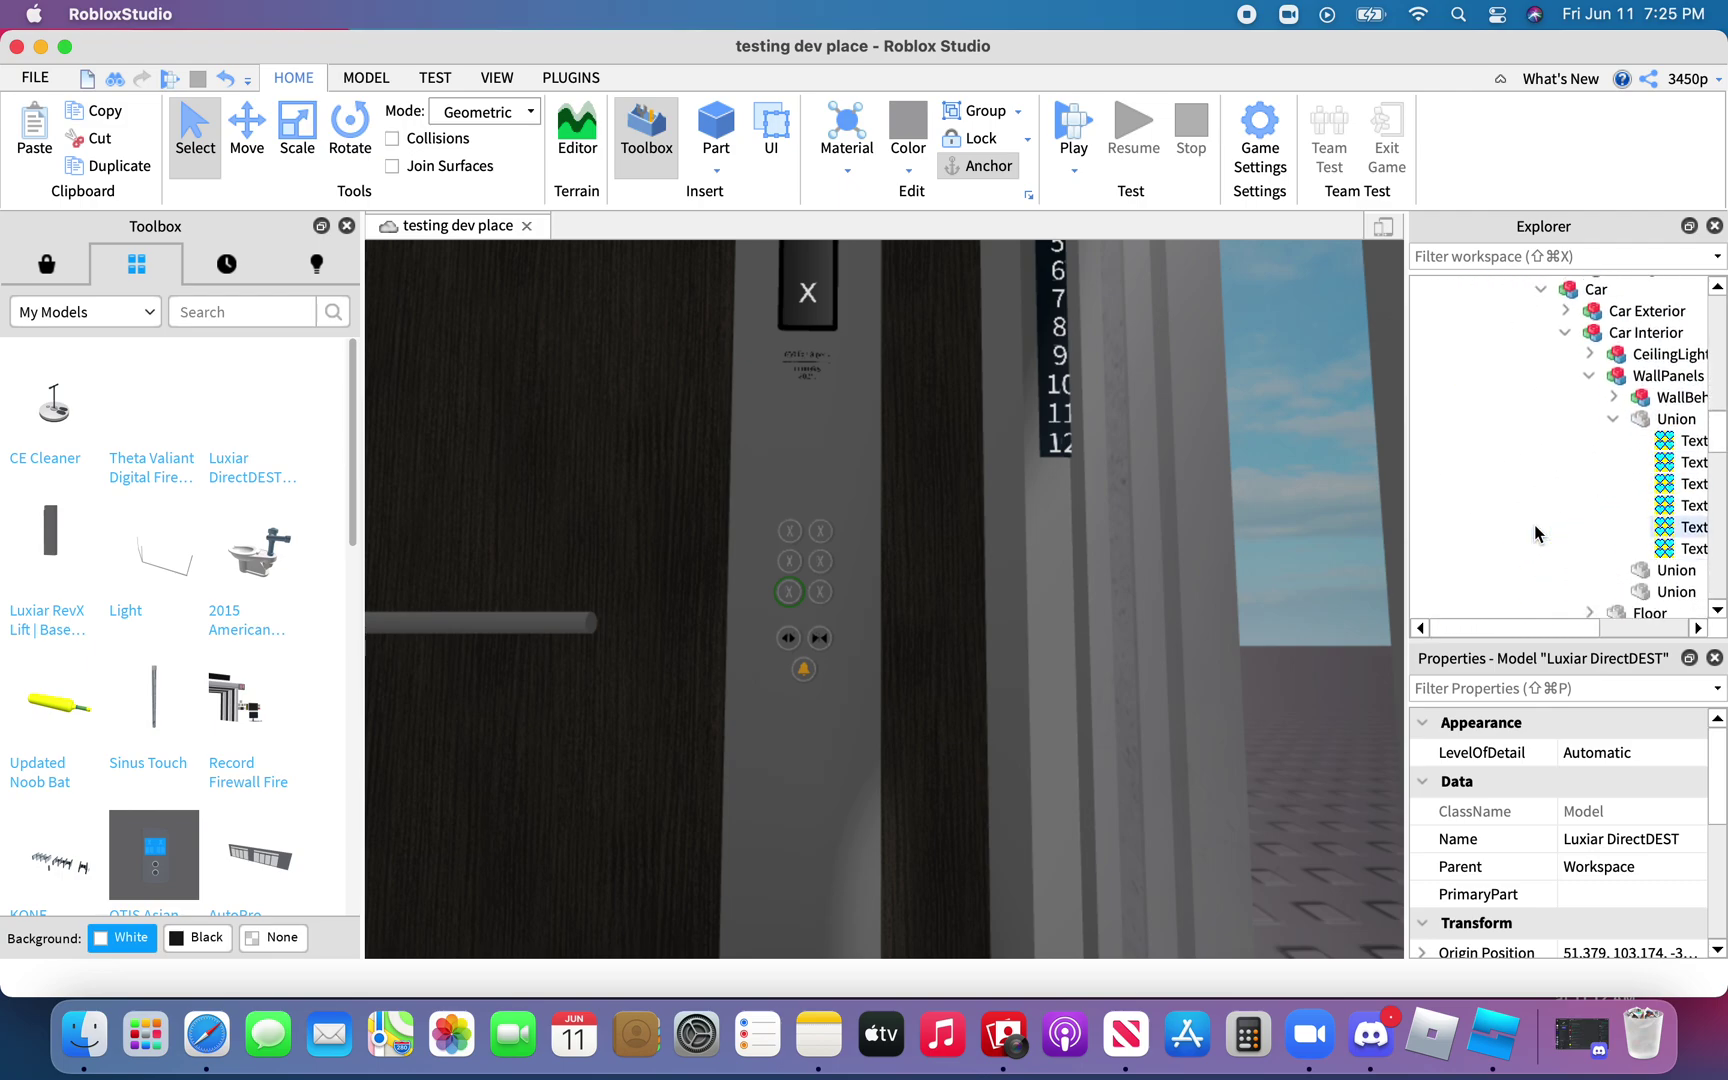
{"action": "left_click", "coordinate": [1565, 522]}
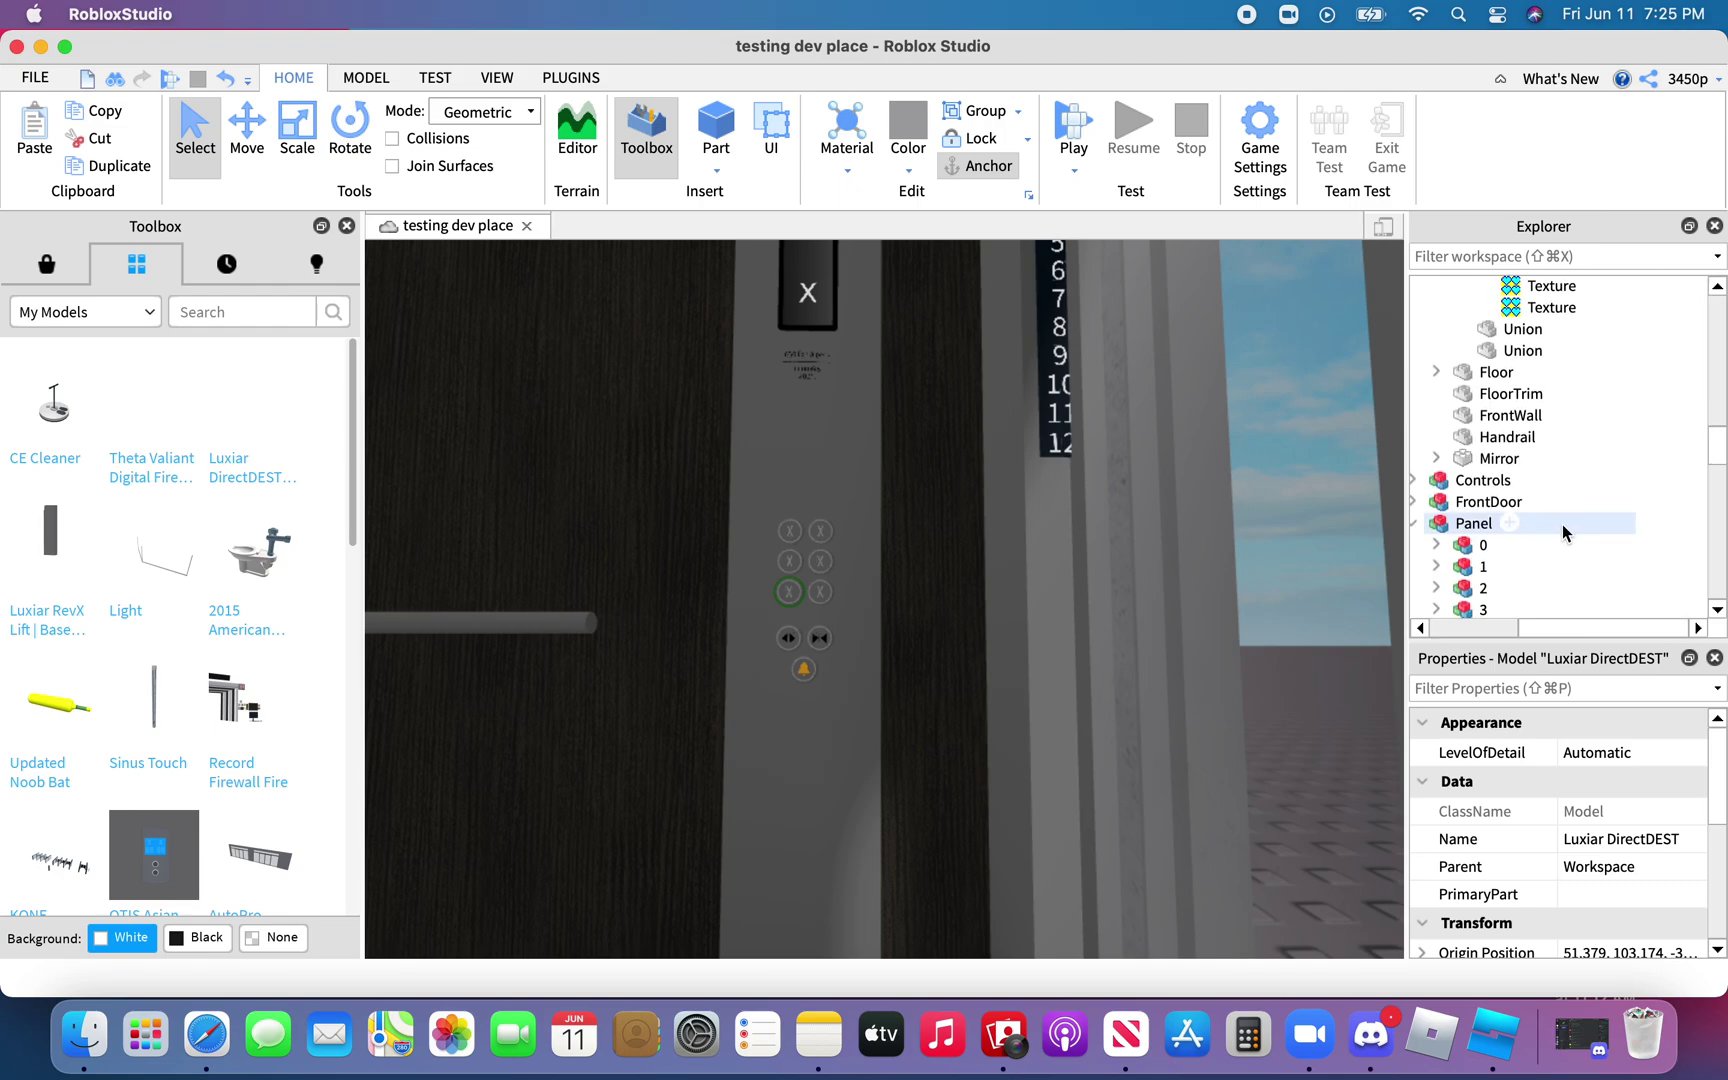
{"action": "scroll", "coordinate": [1580, 500], "scroll_direction": "down", "scroll_amount": 2}
{"action": "left_click", "coordinate": [1668, 425]}
{"action": "left_click", "coordinate": [1656, 520], "text": "shift"}
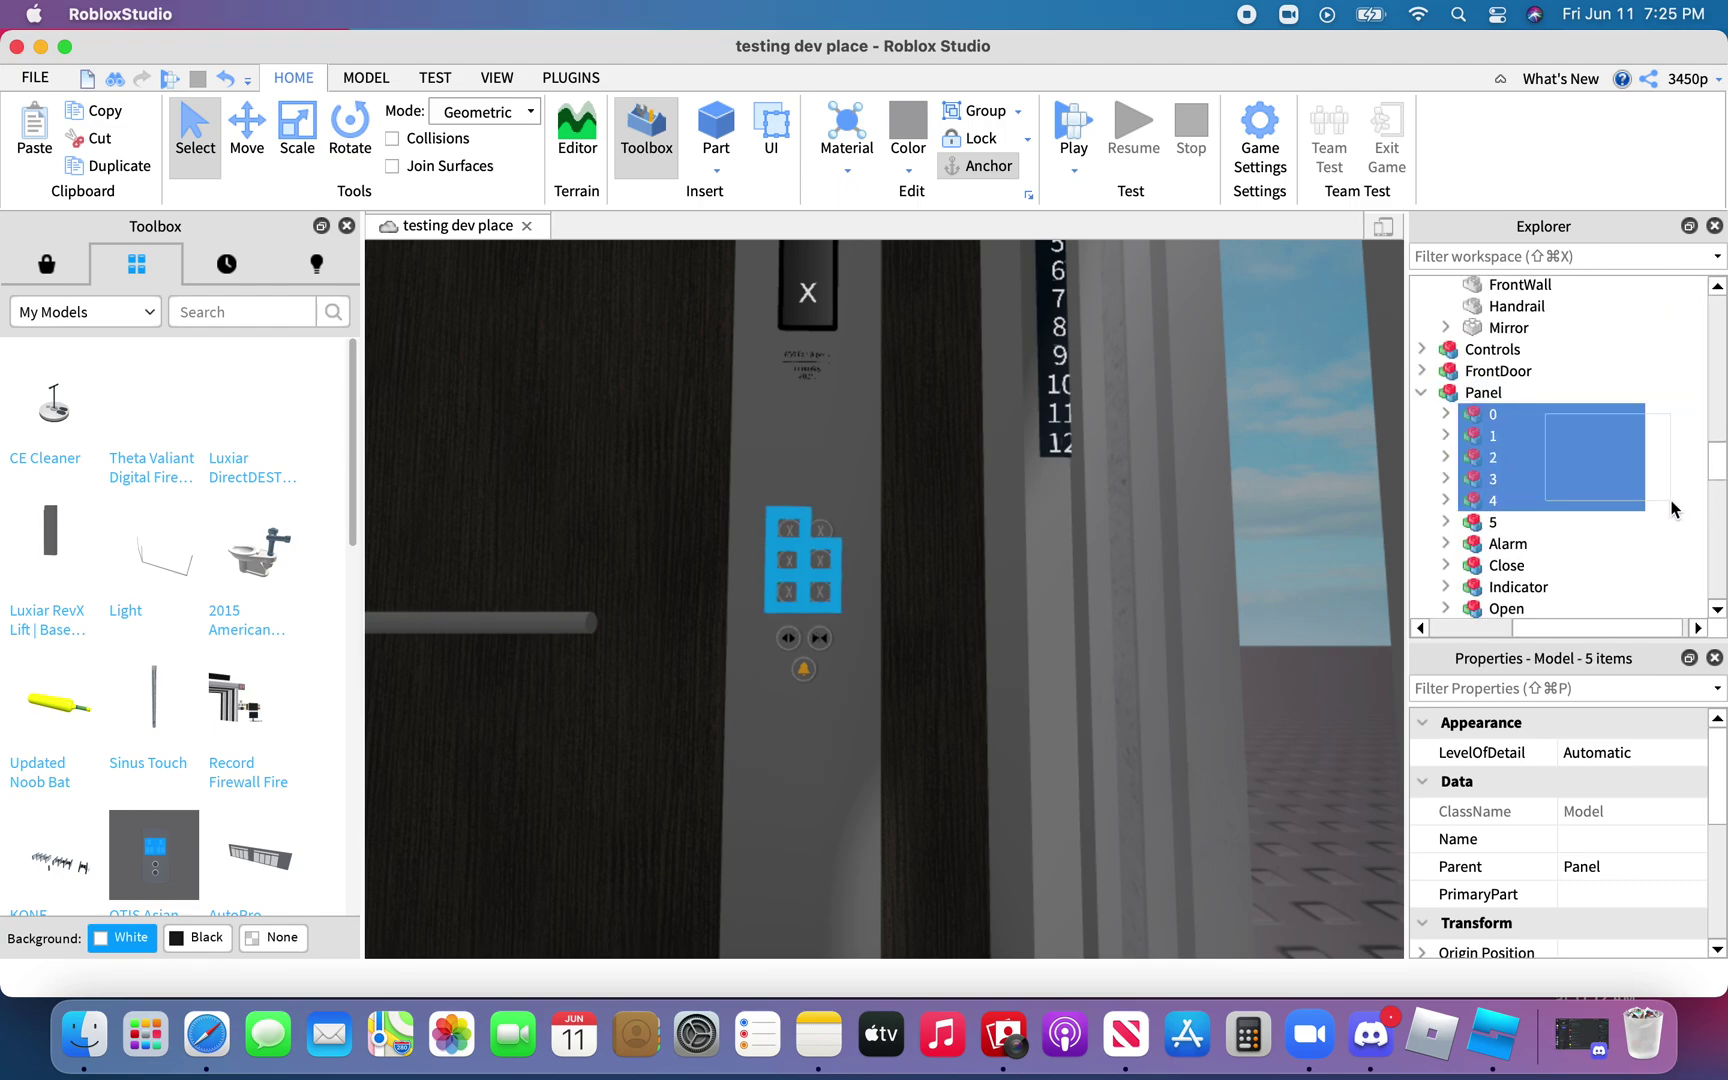
{"action": "key", "text": "Delete"}
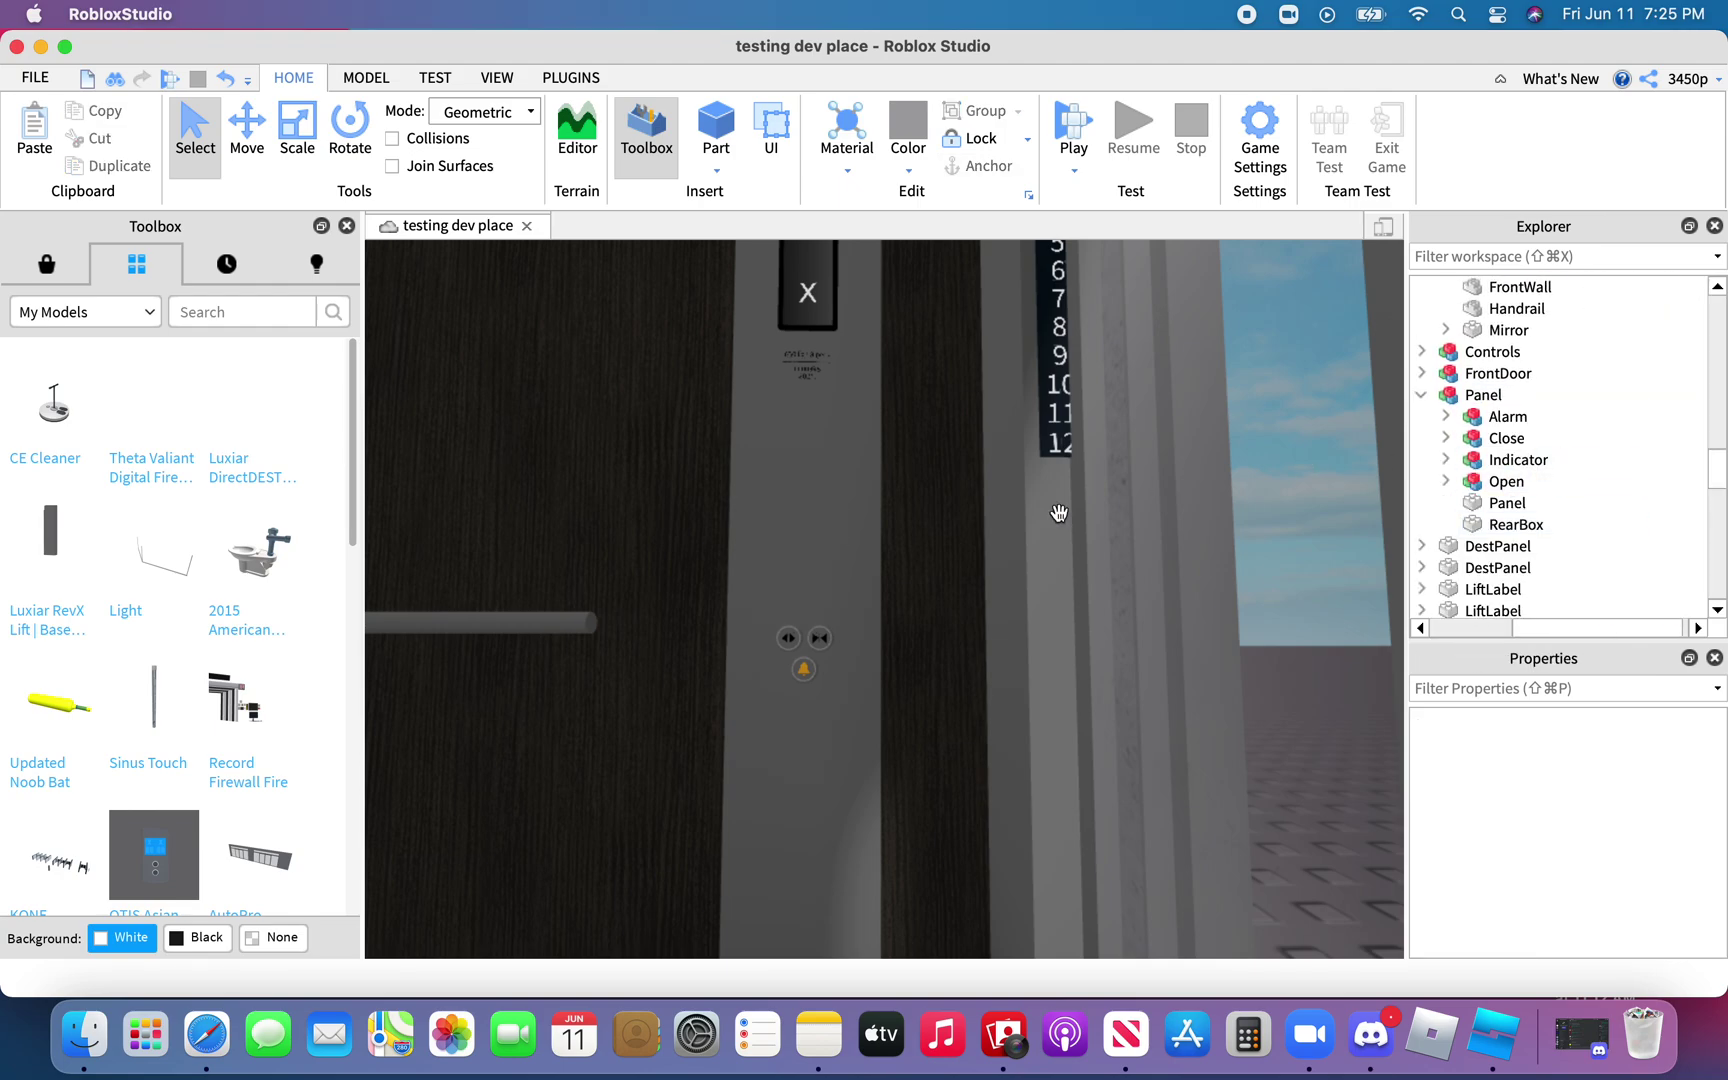
Delete the floor buttons 0 to 5 from the car Panel model in lift B as well
{"action": "scroll", "coordinate": [1059, 513], "scroll_direction": "down", "scroll_amount": 5}
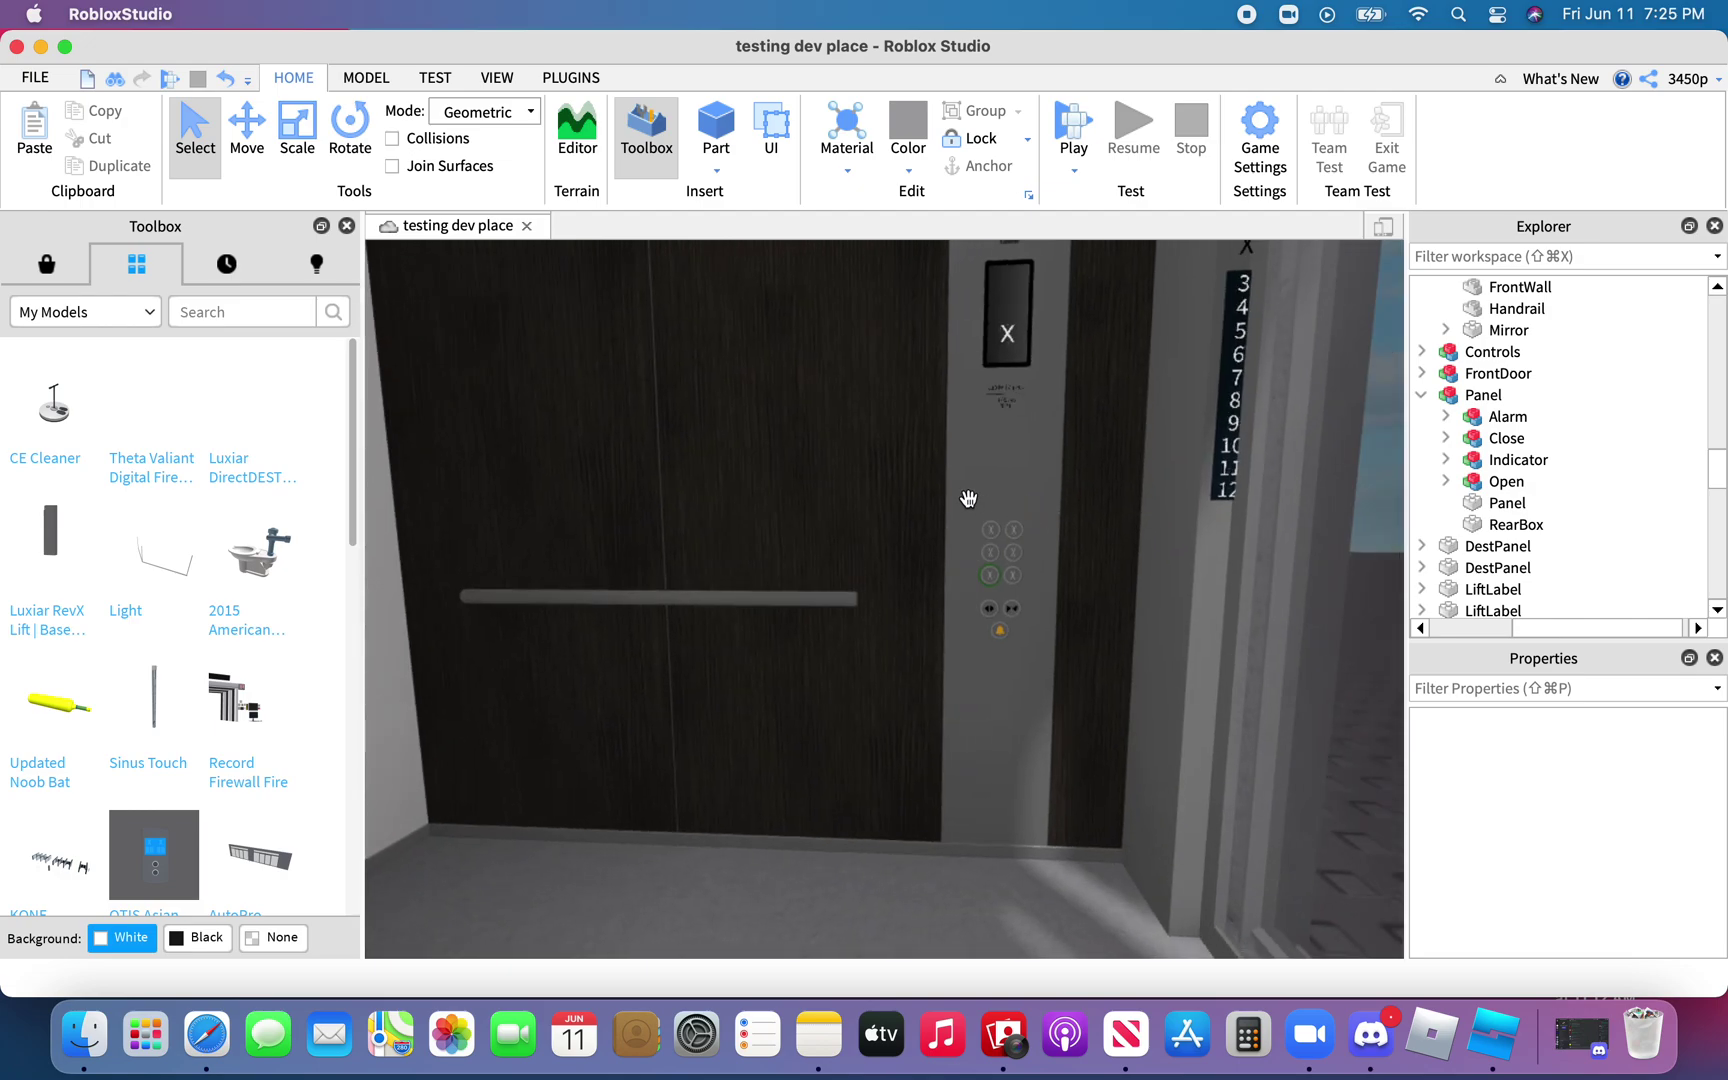
{"action": "left_click", "coordinate": [970, 499]}
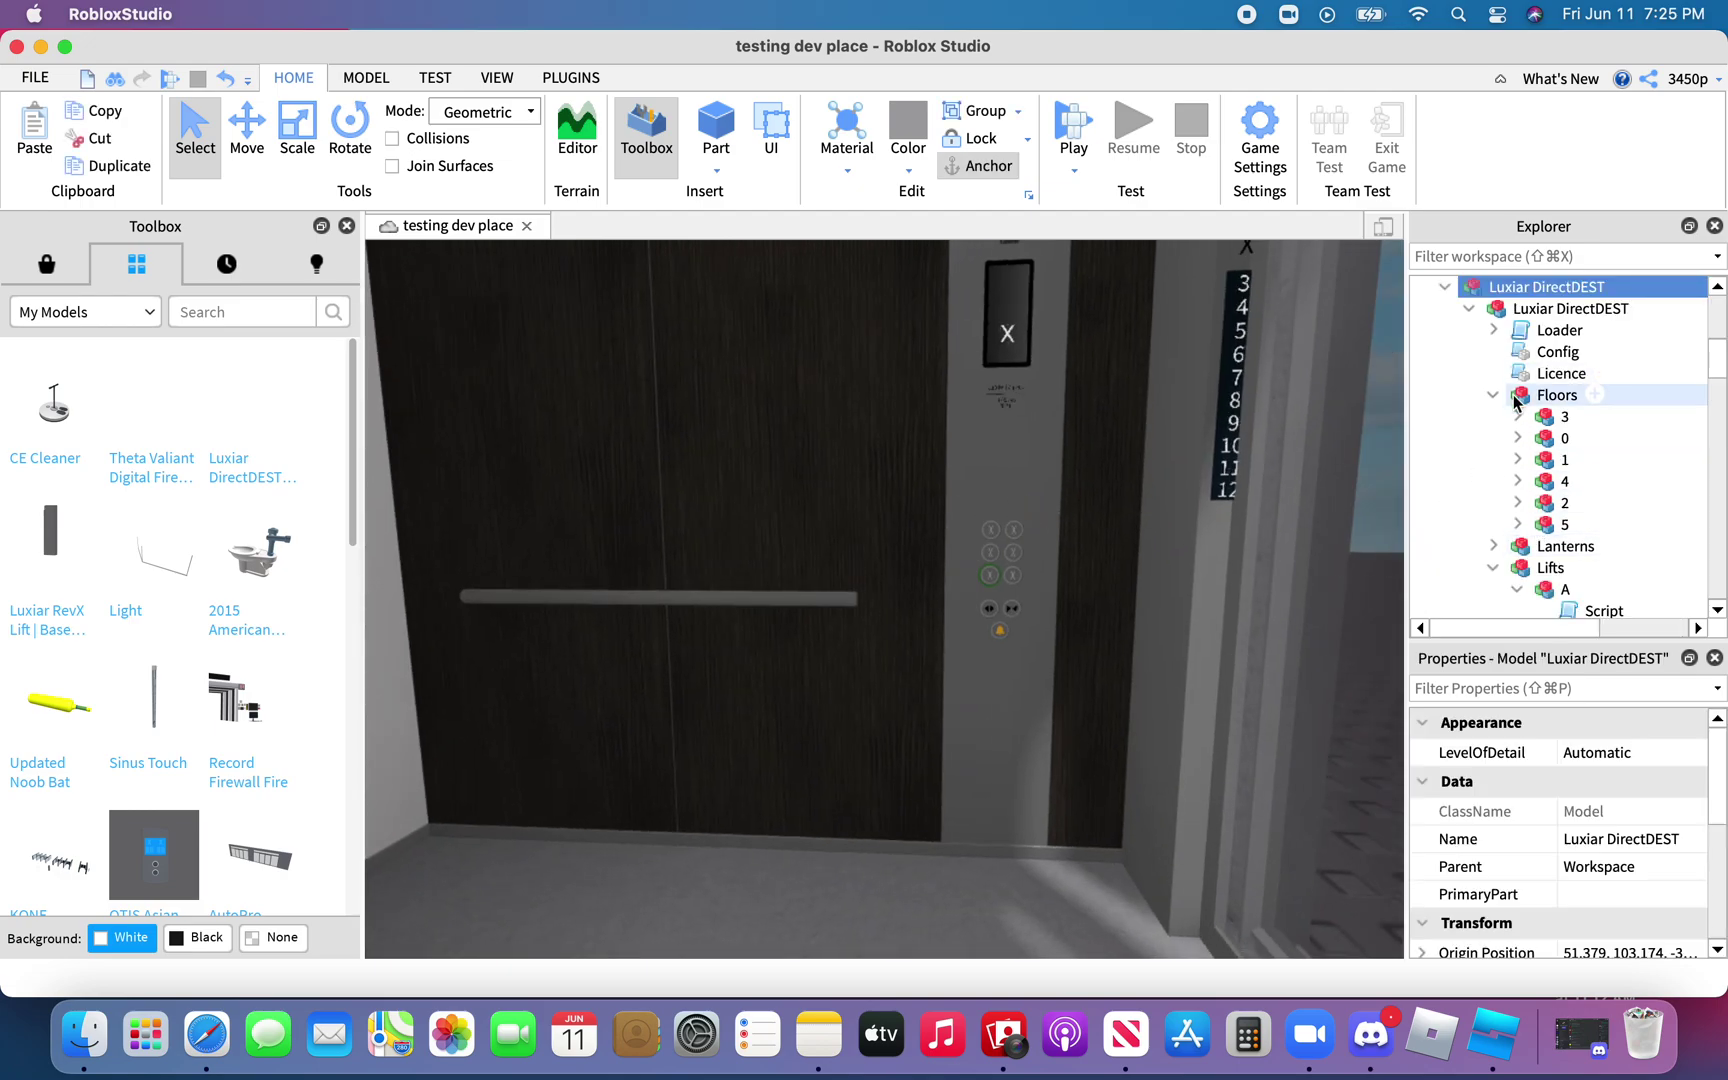
{"action": "scroll", "coordinate": [1516, 400], "scroll_direction": "down", "scroll_amount": 3}
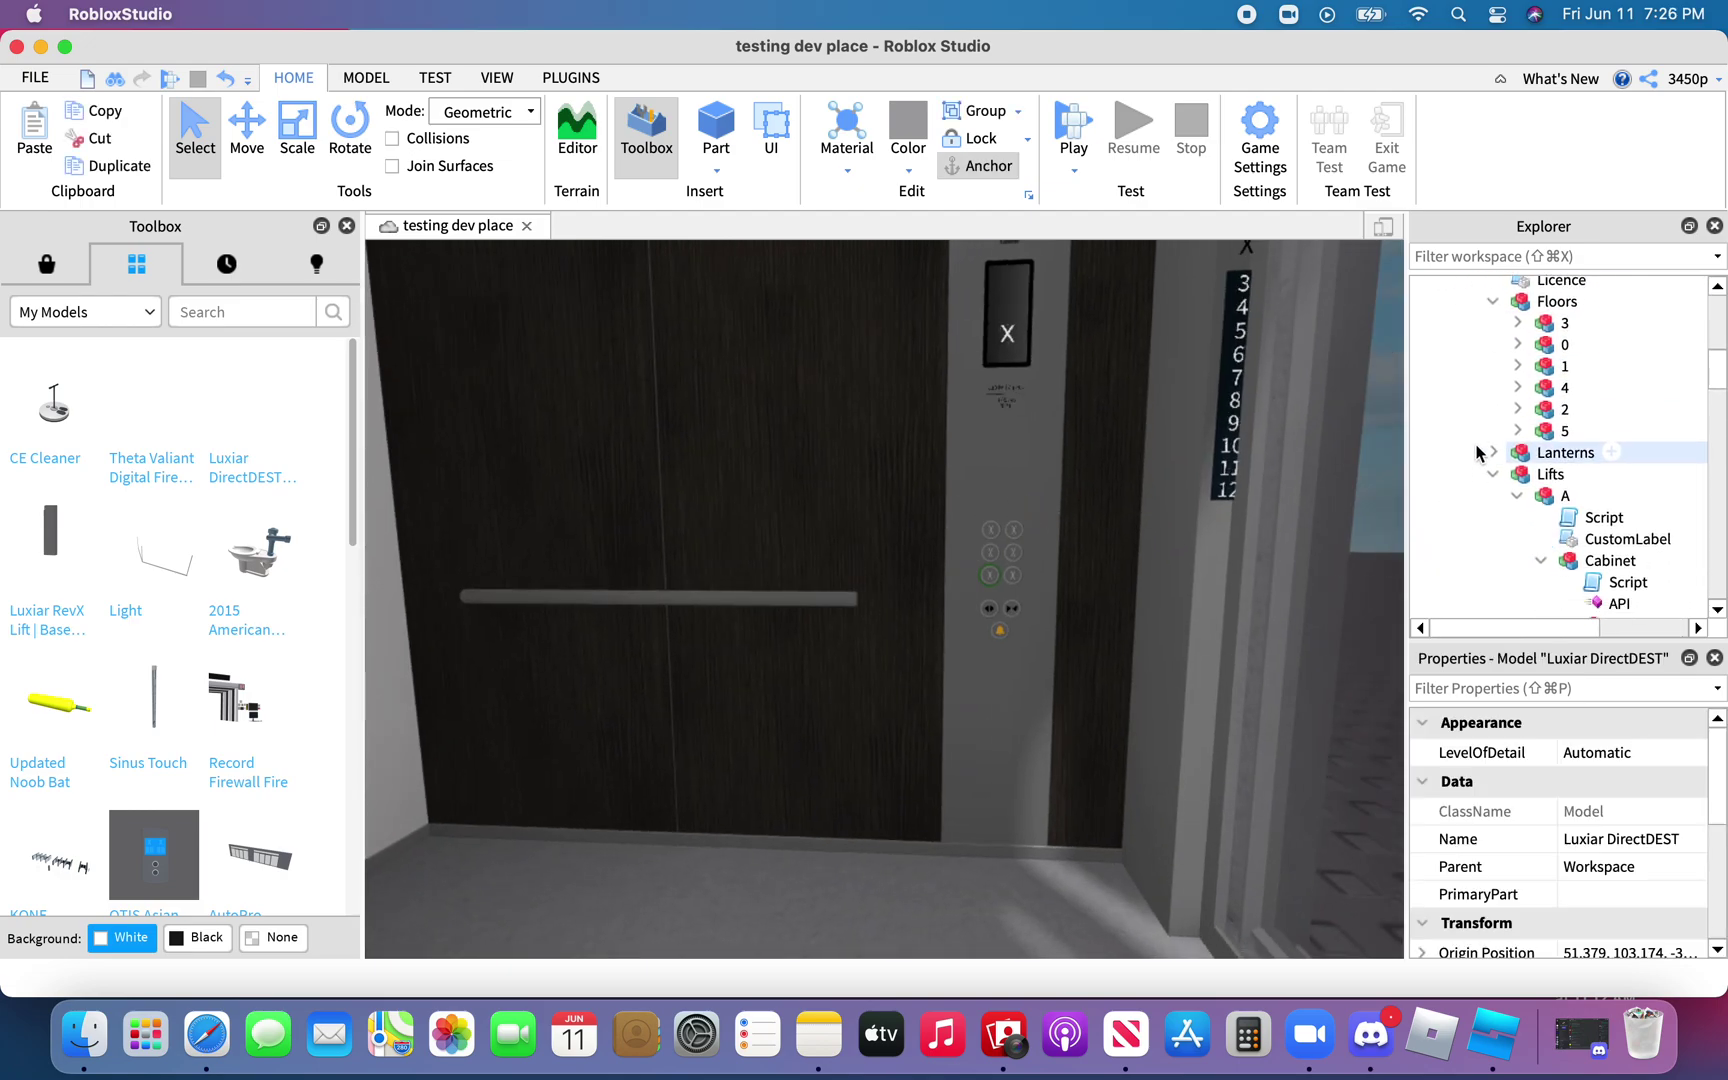
{"action": "scroll", "coordinate": [1477, 452], "scroll_direction": "down", "scroll_amount": 10}
{"action": "scroll", "coordinate": [1500, 430], "scroll_direction": "down", "scroll_amount": 8}
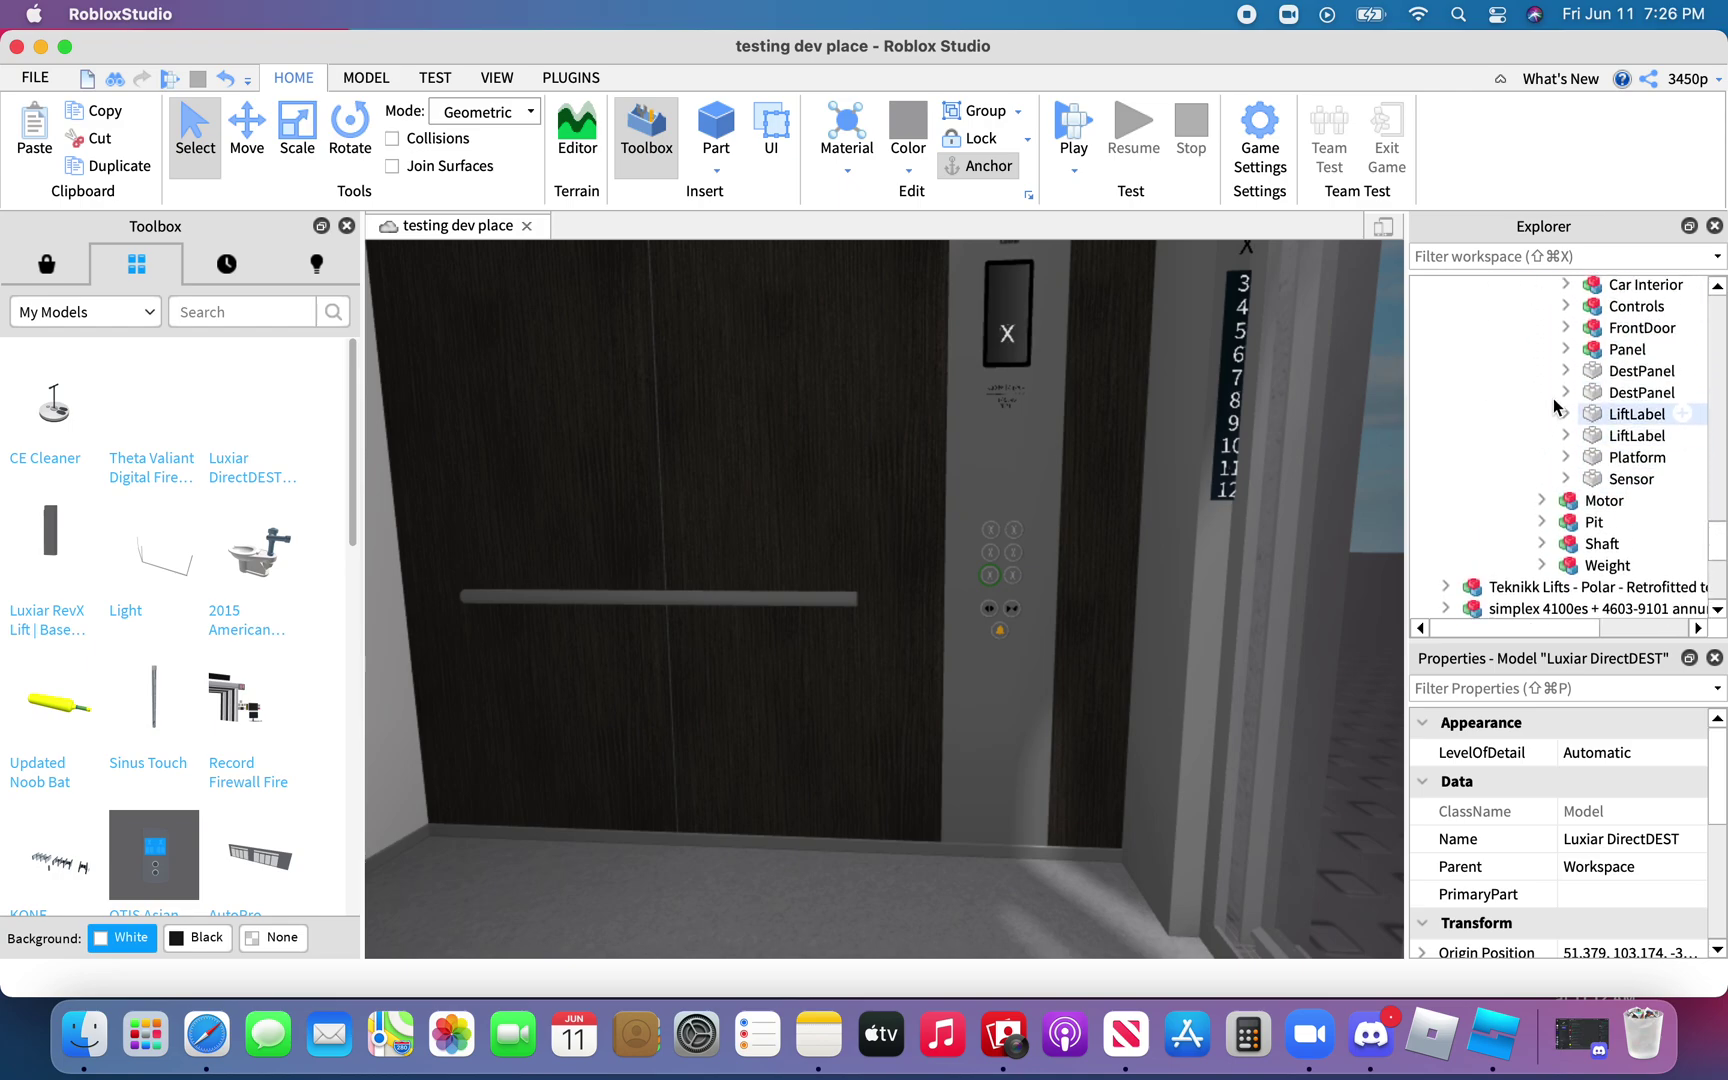
{"action": "left_click", "coordinate": [1566, 354]}
{"action": "left_click_drag", "start_coordinate": [1566, 385], "coordinate": [1562, 474]}
{"action": "key", "text": "Delete"}
Start a playtest, walk to the lift tower and request floor 5 on the ground-floor destination panel
{"action": "right_click_drag", "start_coordinate": [906, 491], "coordinate": [906, 491]}
{"action": "scroll", "coordinate": [906, 491], "scroll_direction": "down", "scroll_amount": 6}
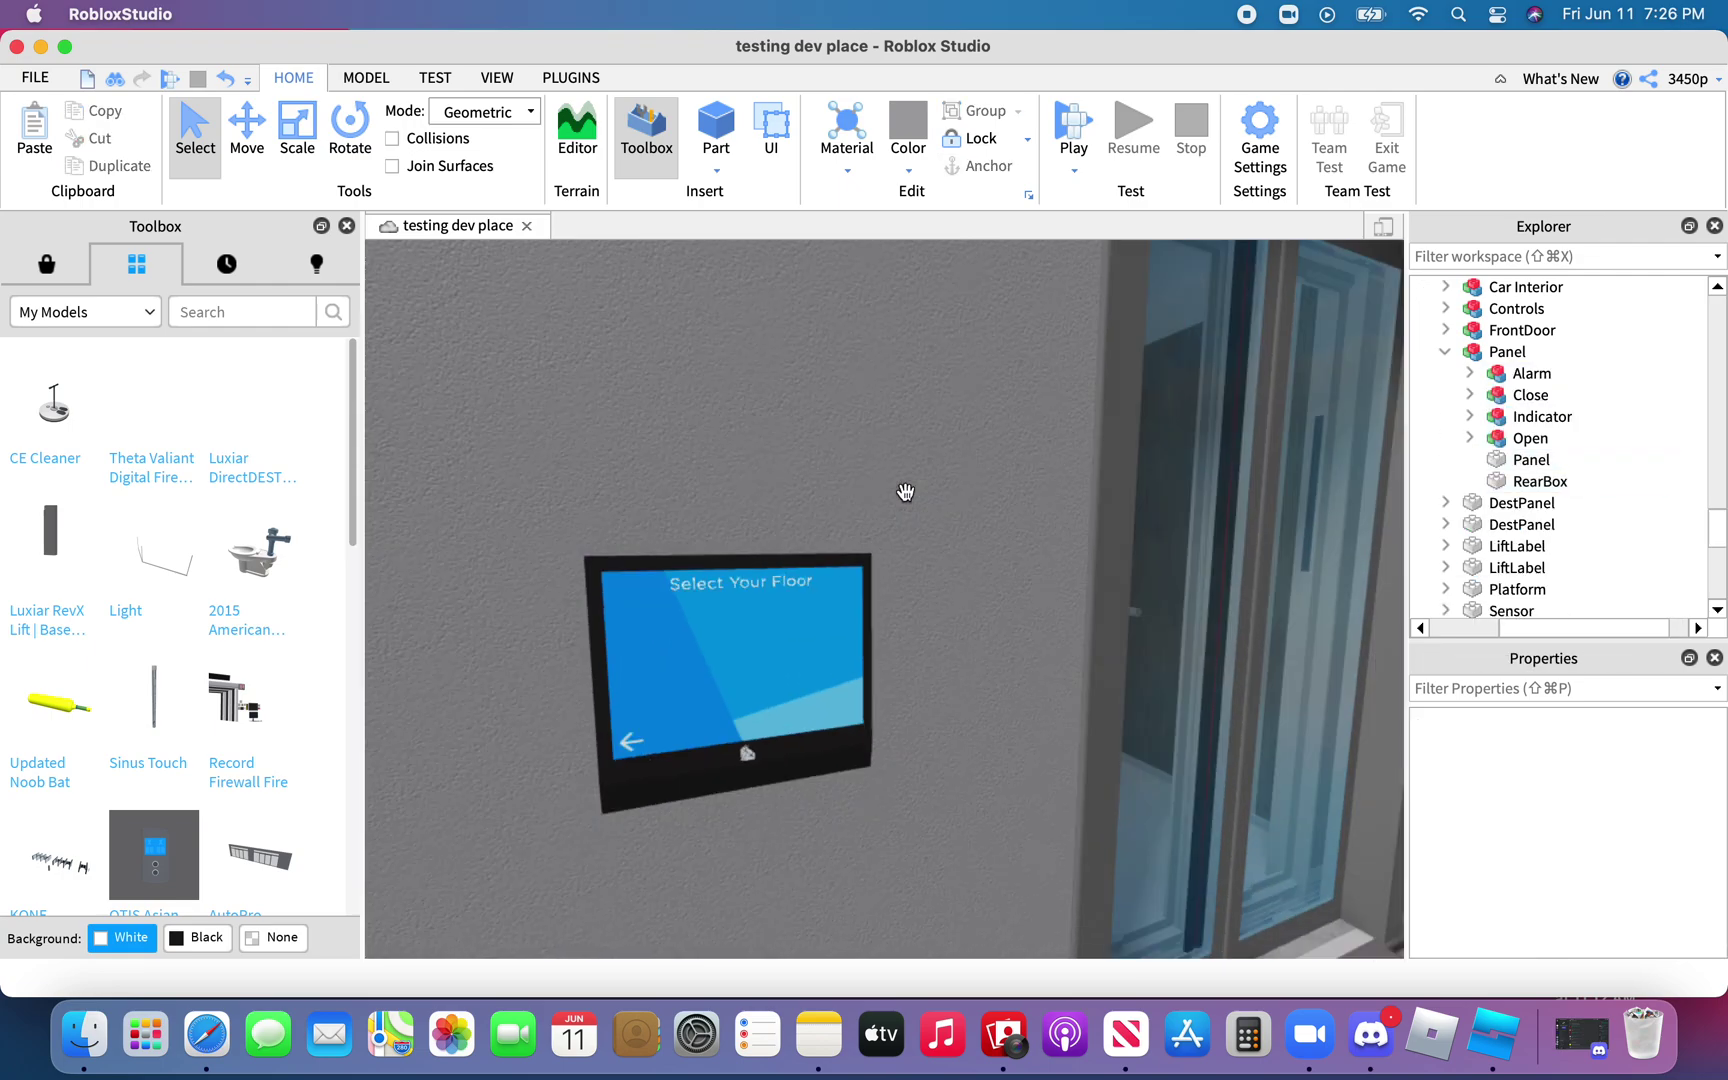
{"action": "left_click", "coordinate": [172, 82]}
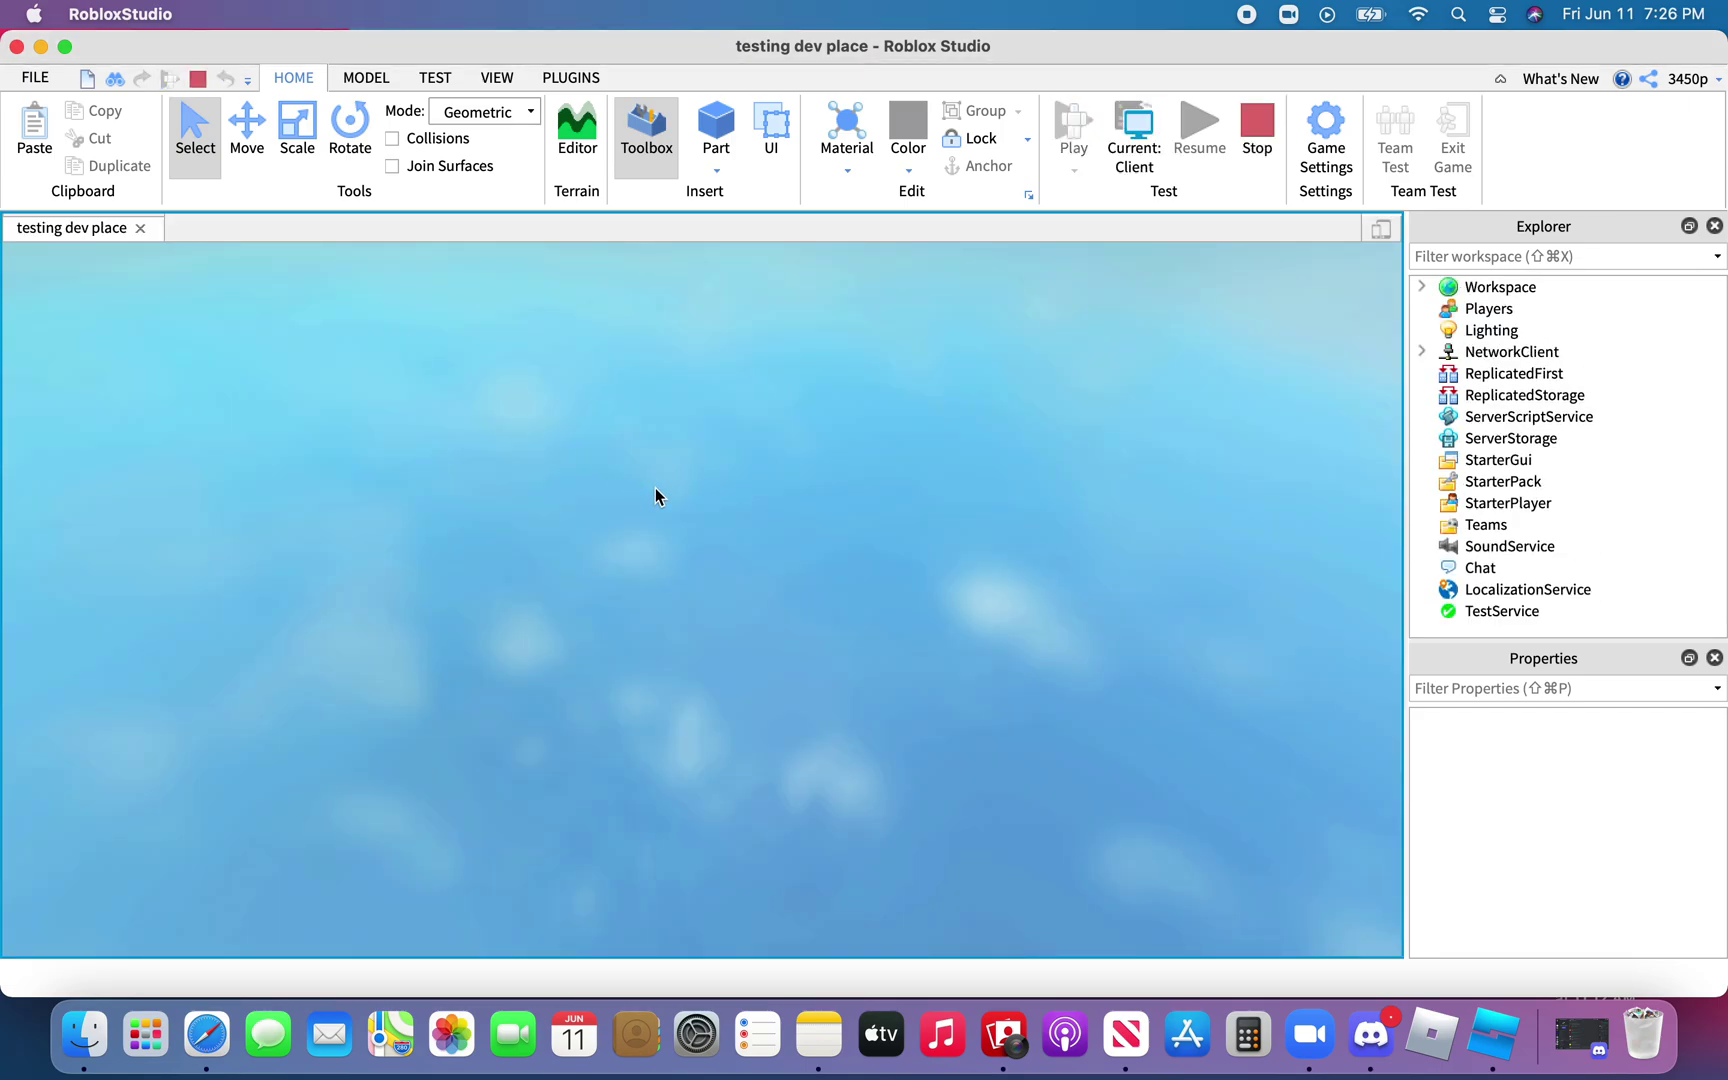
{"action": "scroll", "coordinate": [757, 567], "scroll_direction": "up", "scroll_amount": 5}
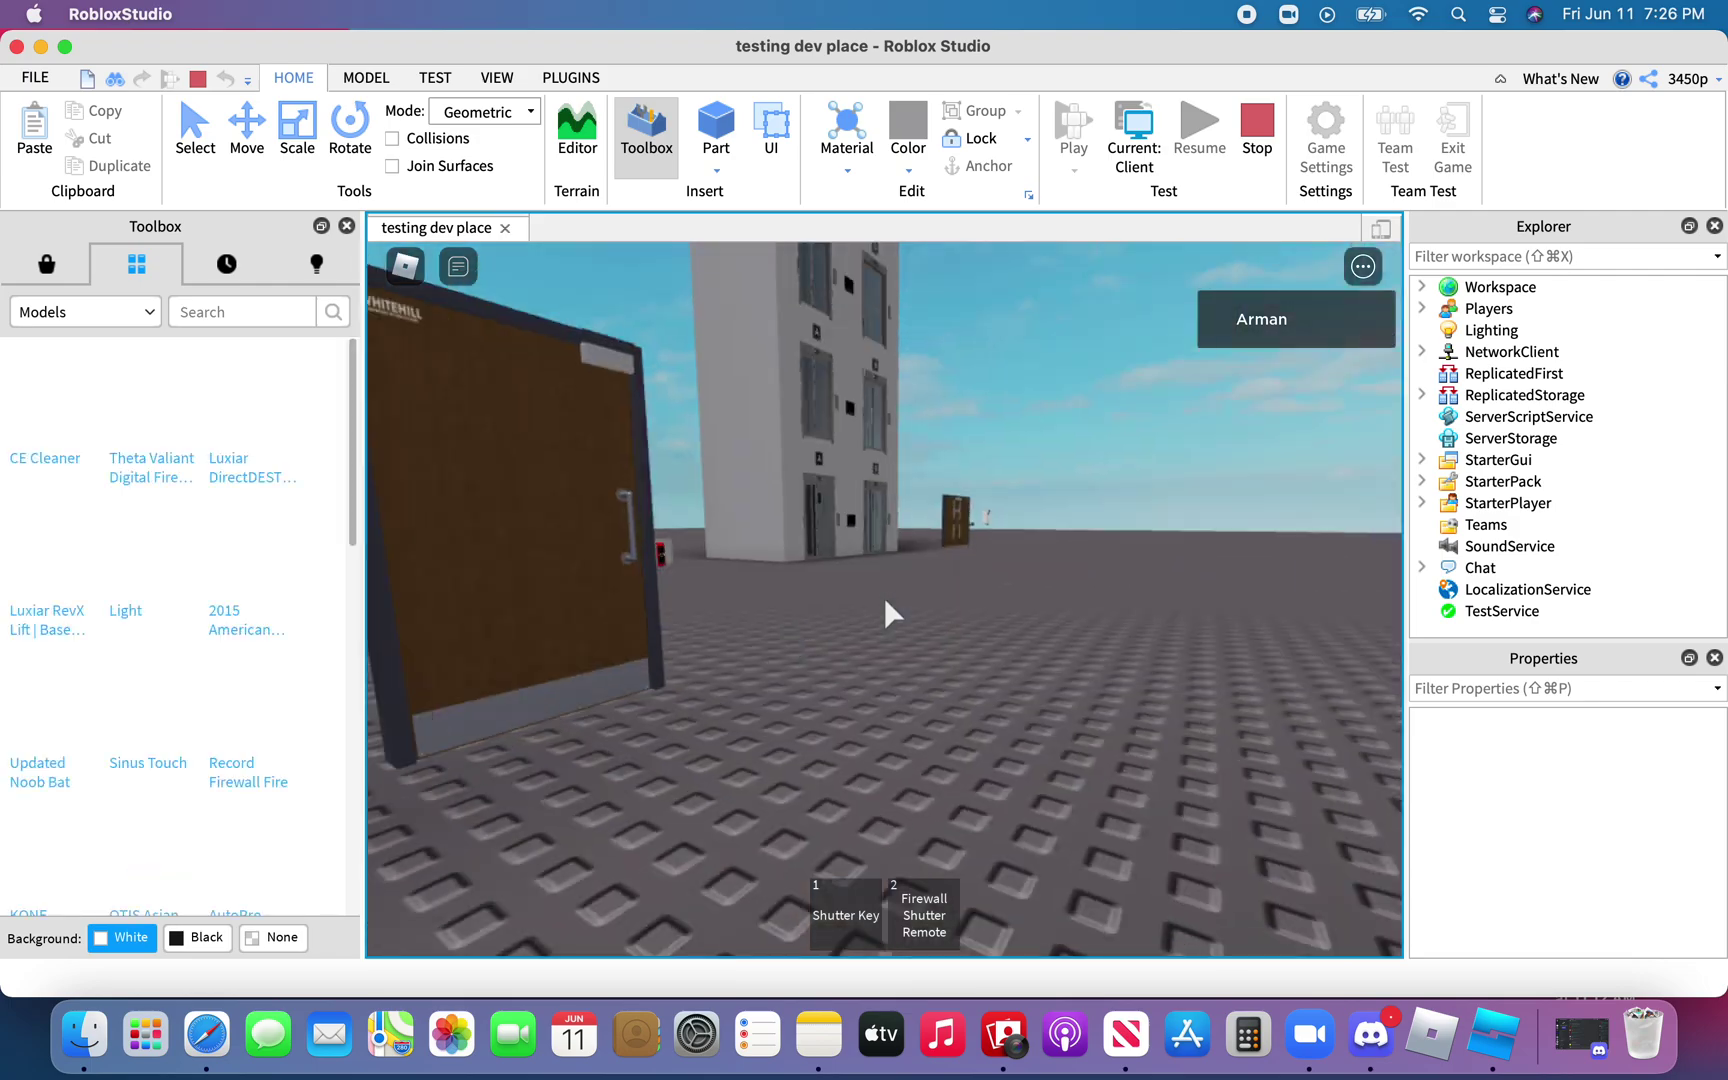
{"action": "key", "text": "w"}
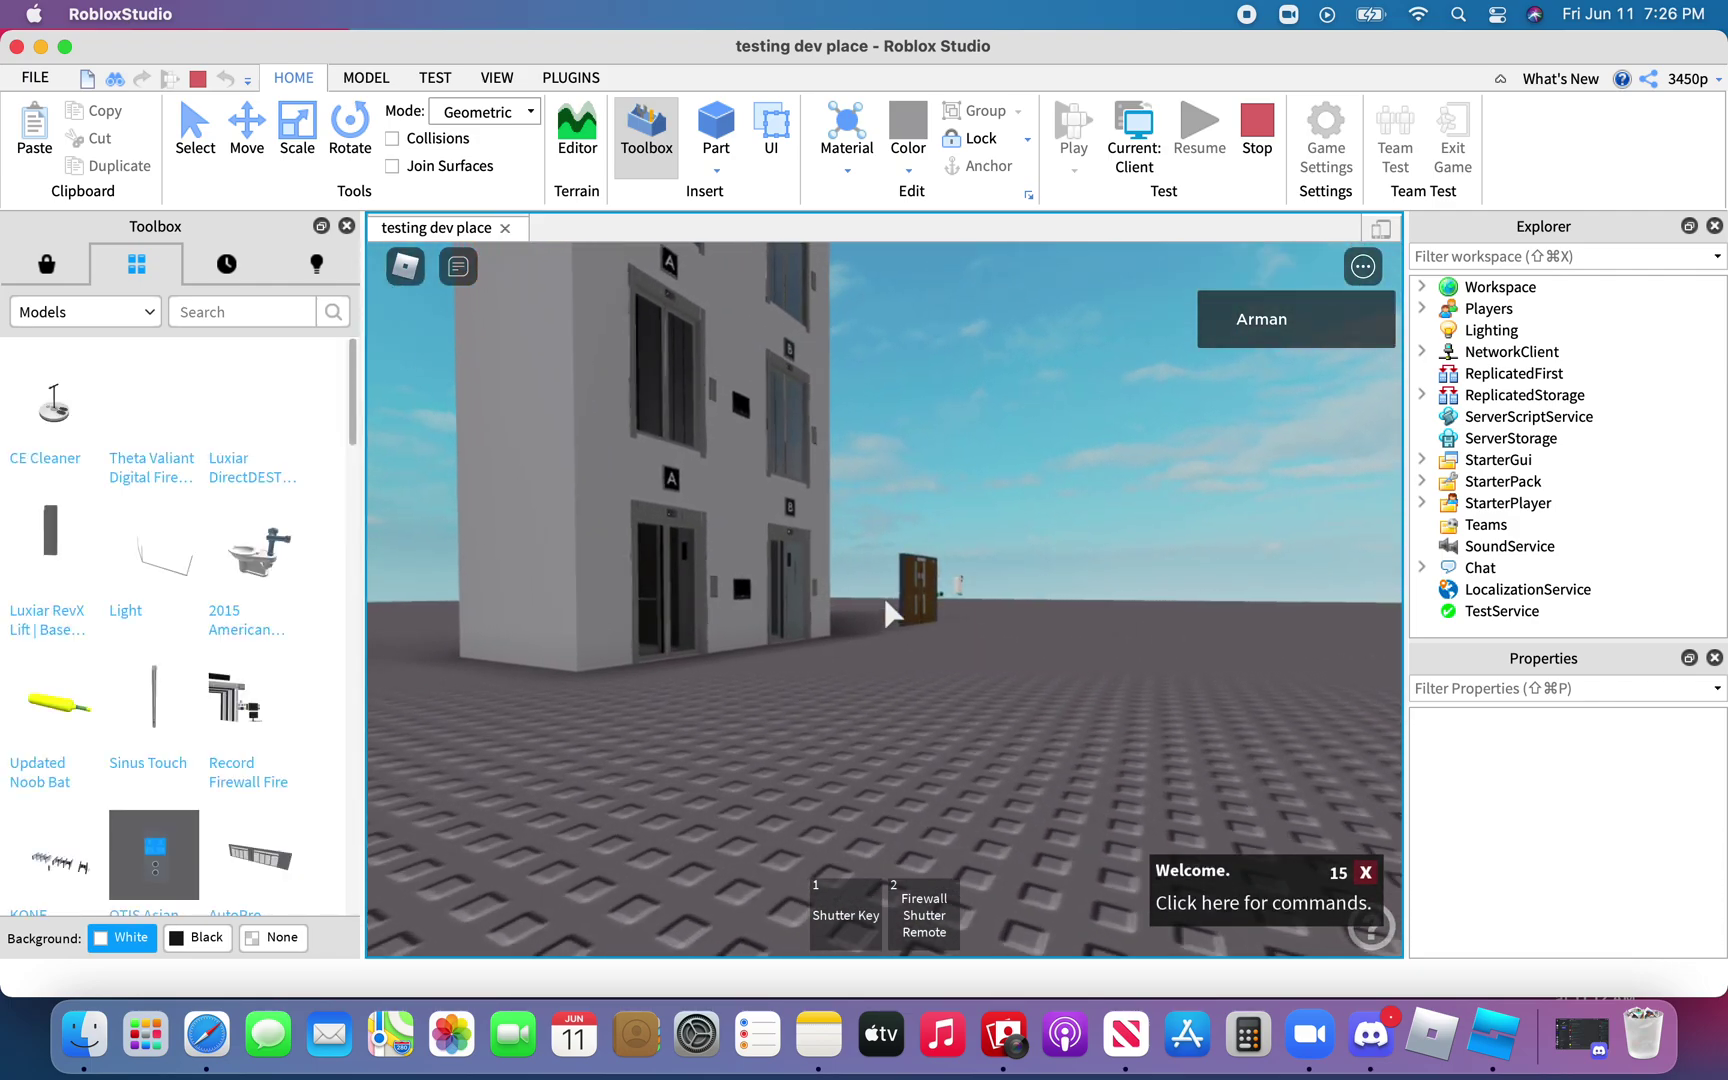
{"action": "key", "text": "w"}
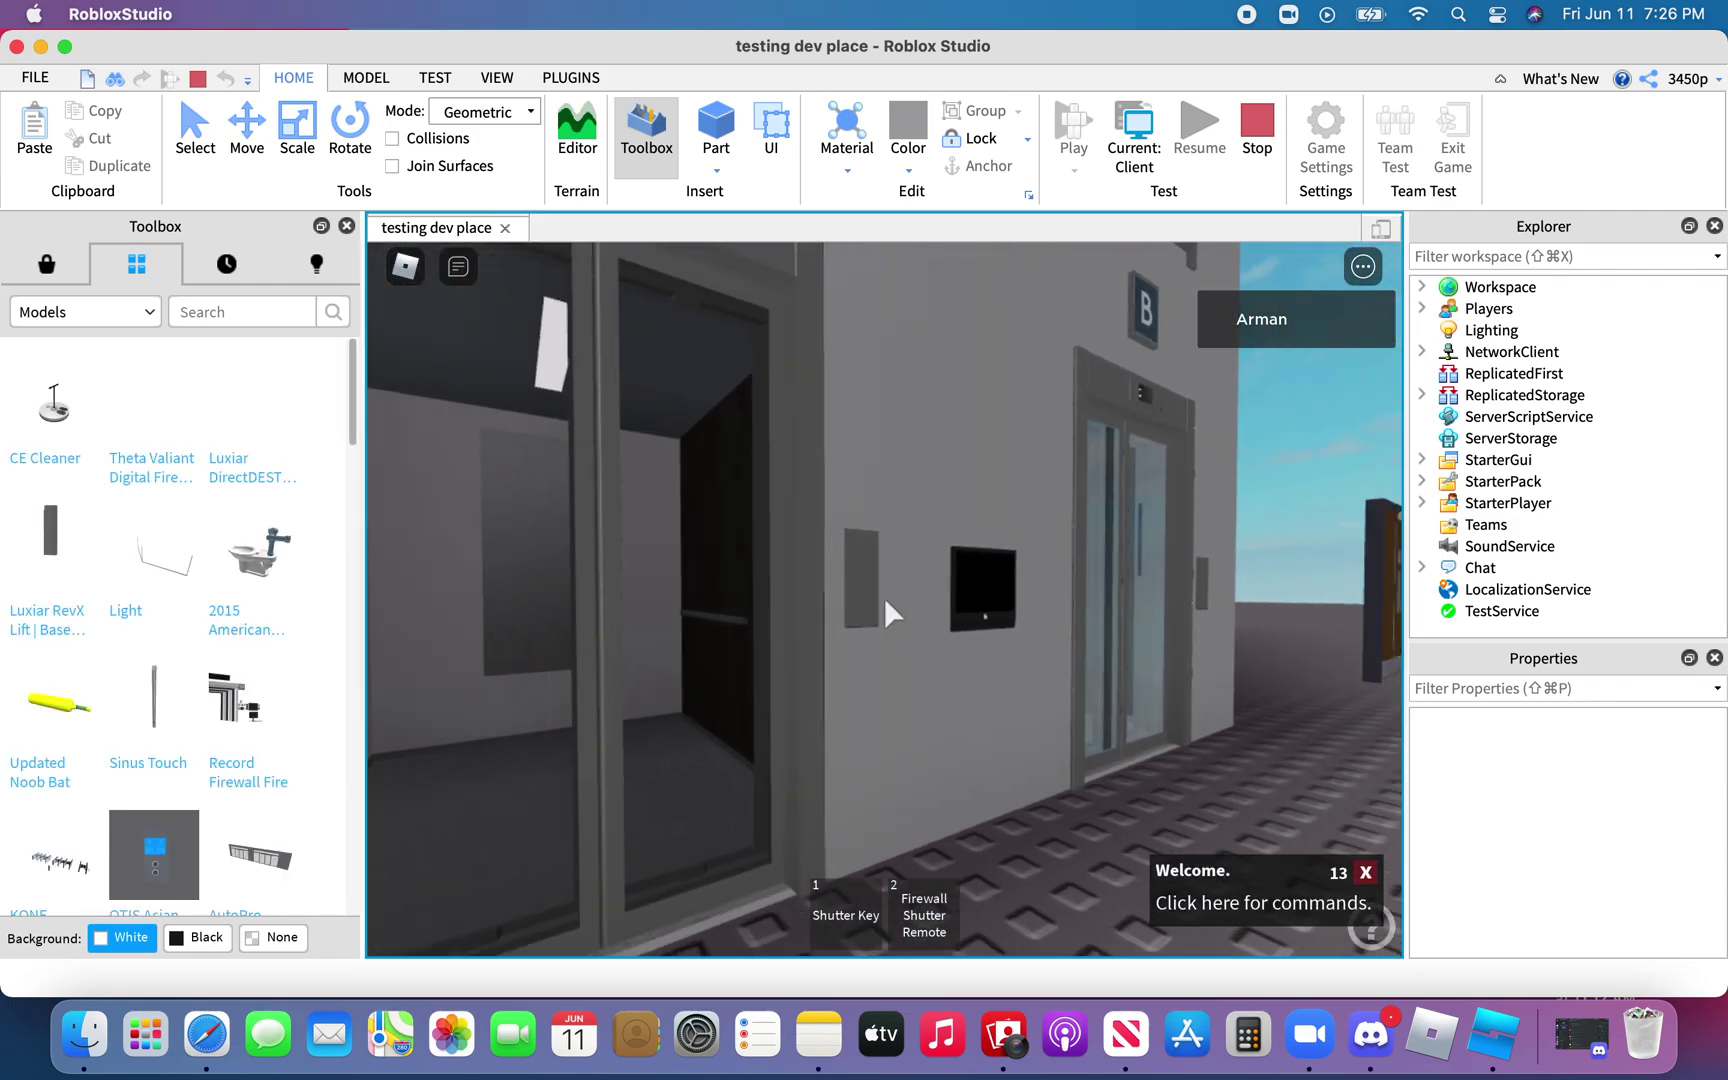
{"action": "key", "text": "w"}
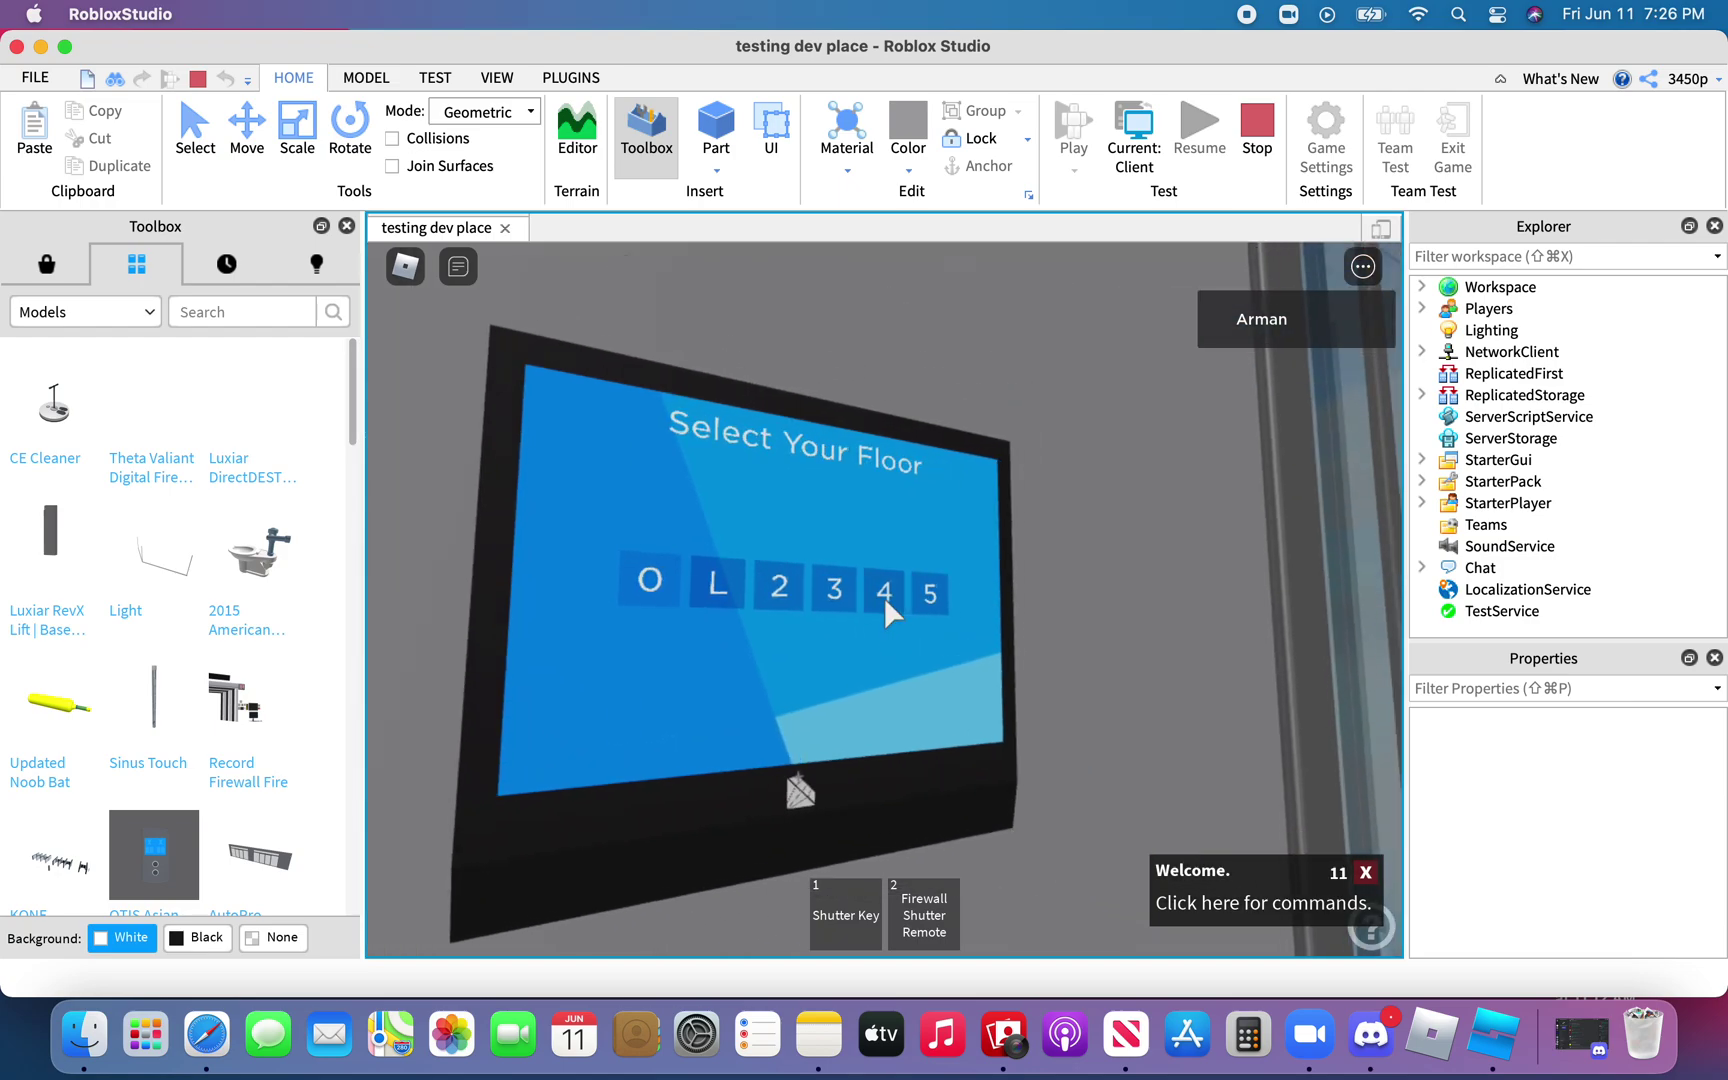
{"action": "key", "text": "s"}
{"action": "left_click", "coordinate": [884, 595]}
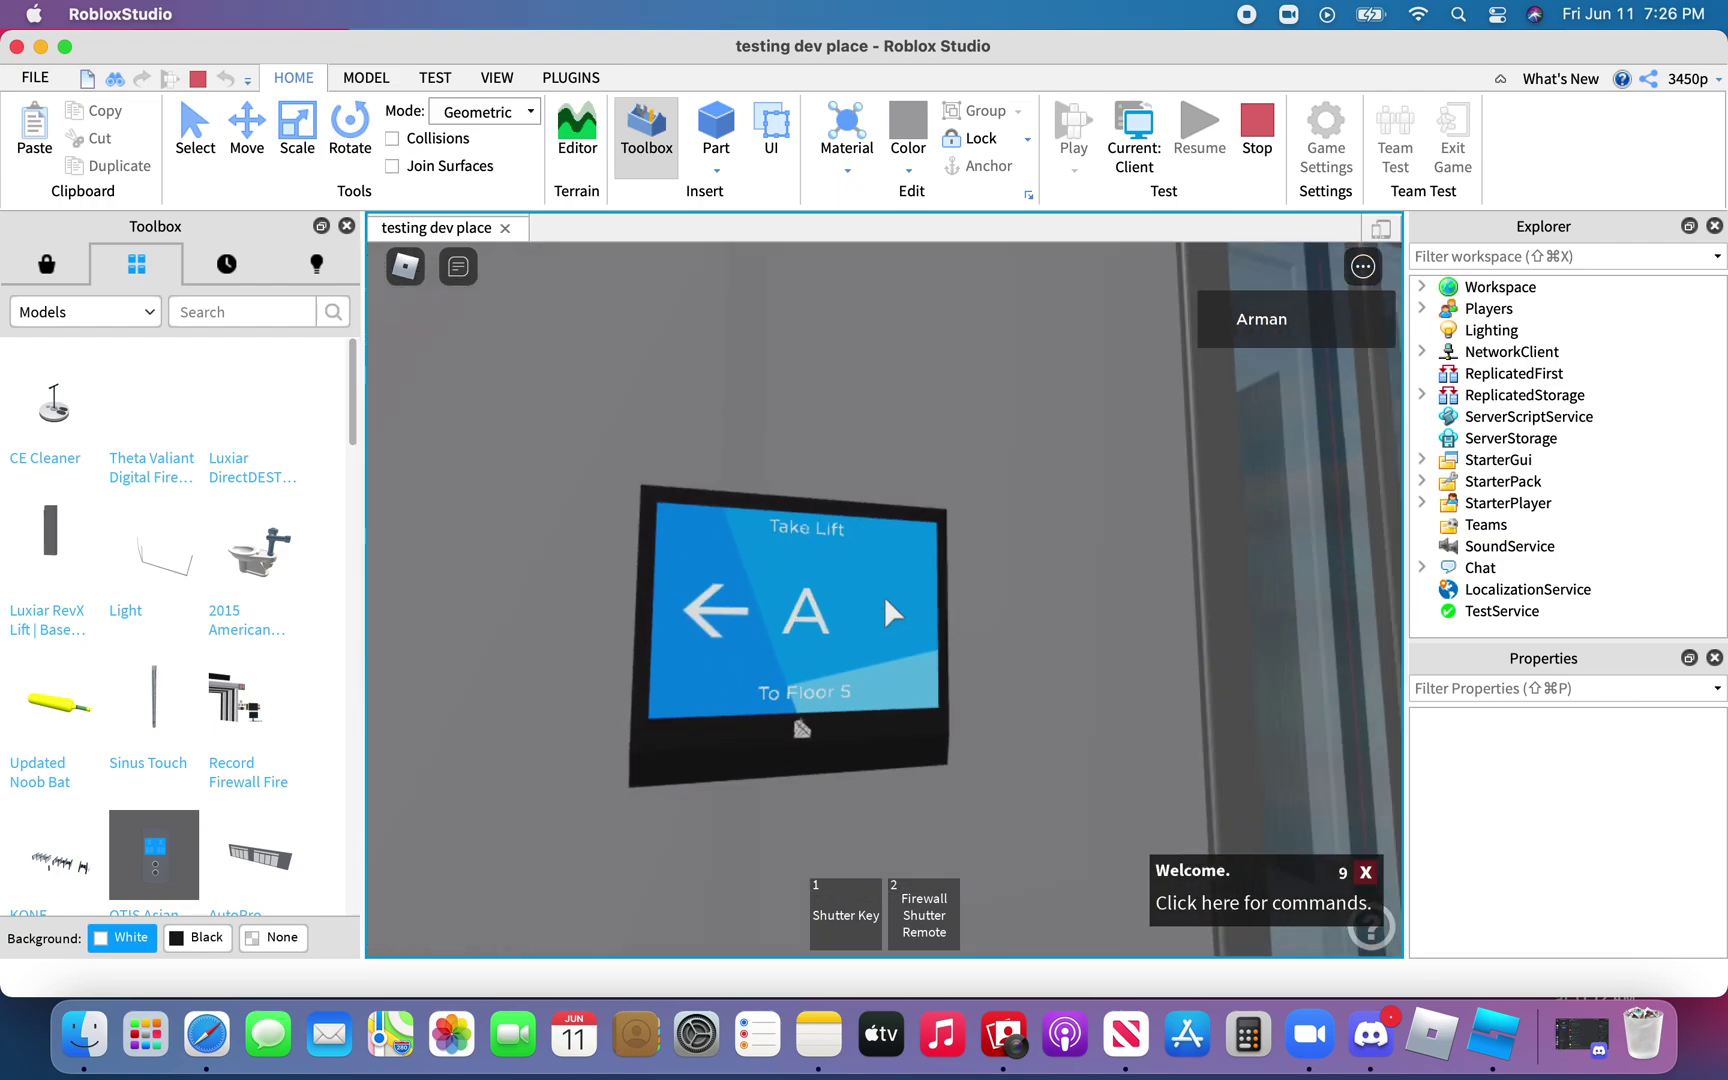
Board lift A, check its car panel, ride to floor 5 and walk out to drop back to ground level
{"action": "key", "text": "w"}
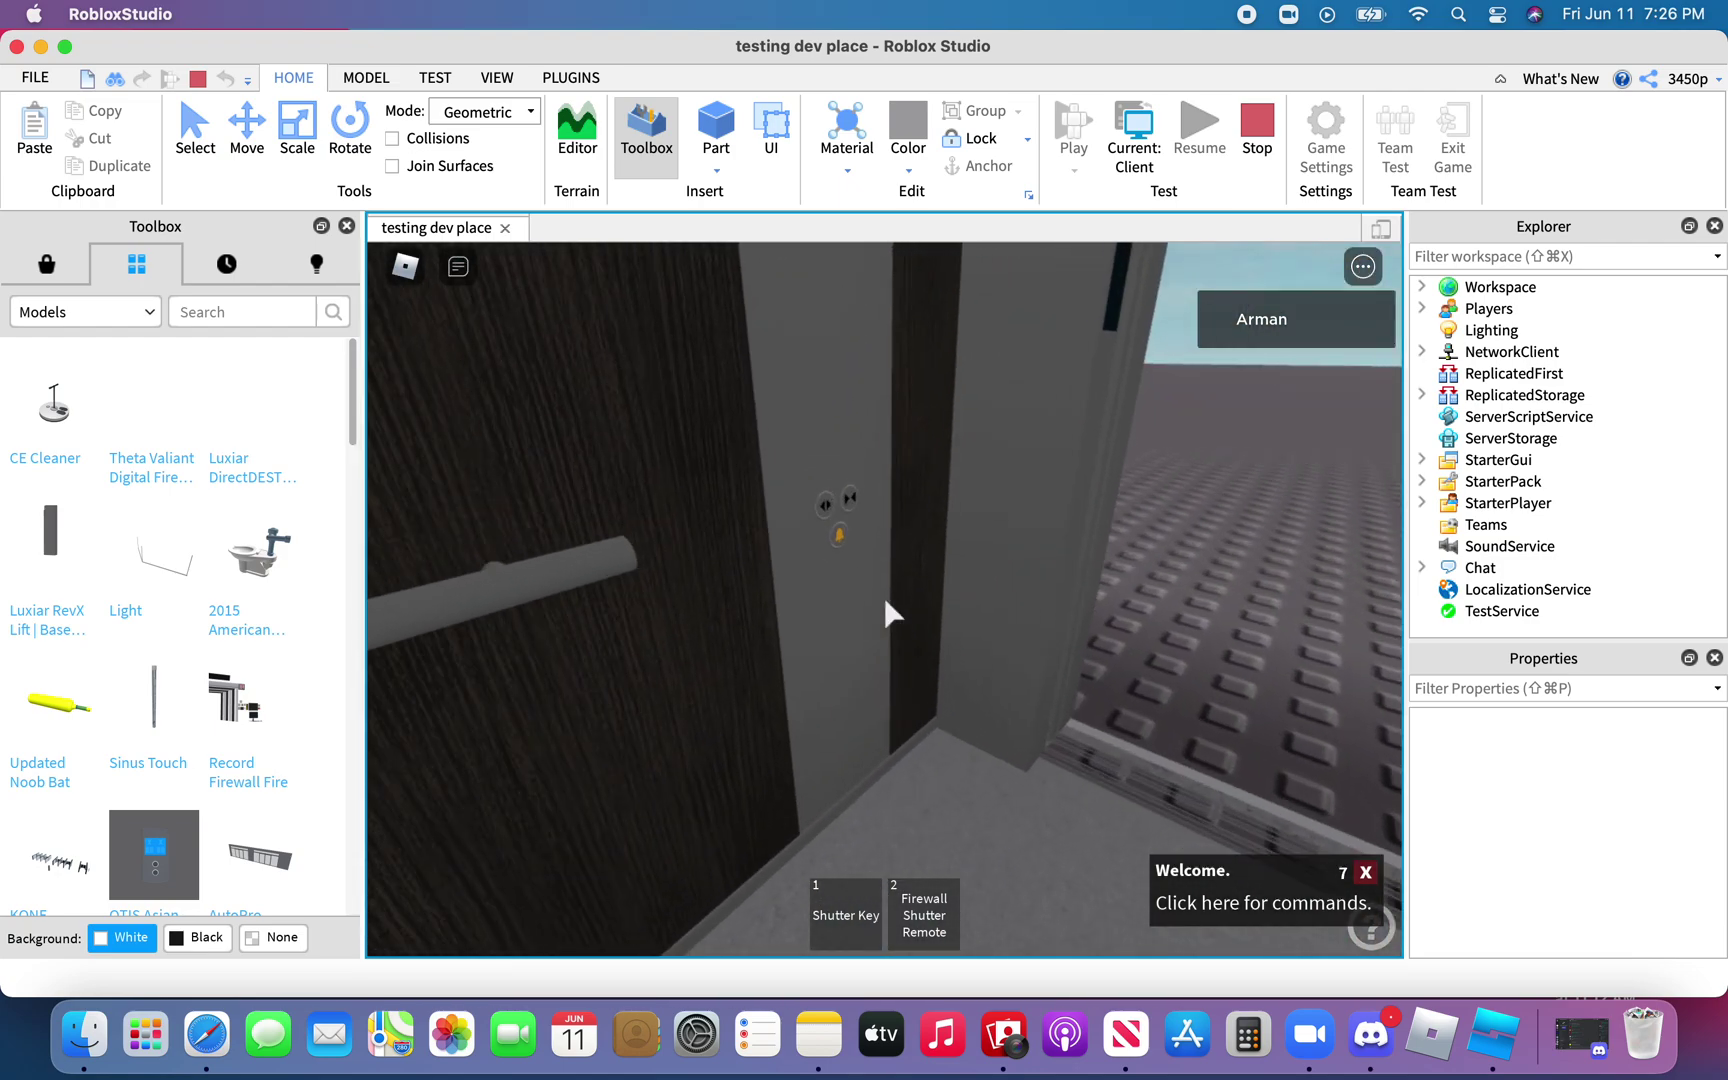
{"action": "key", "text": "w"}
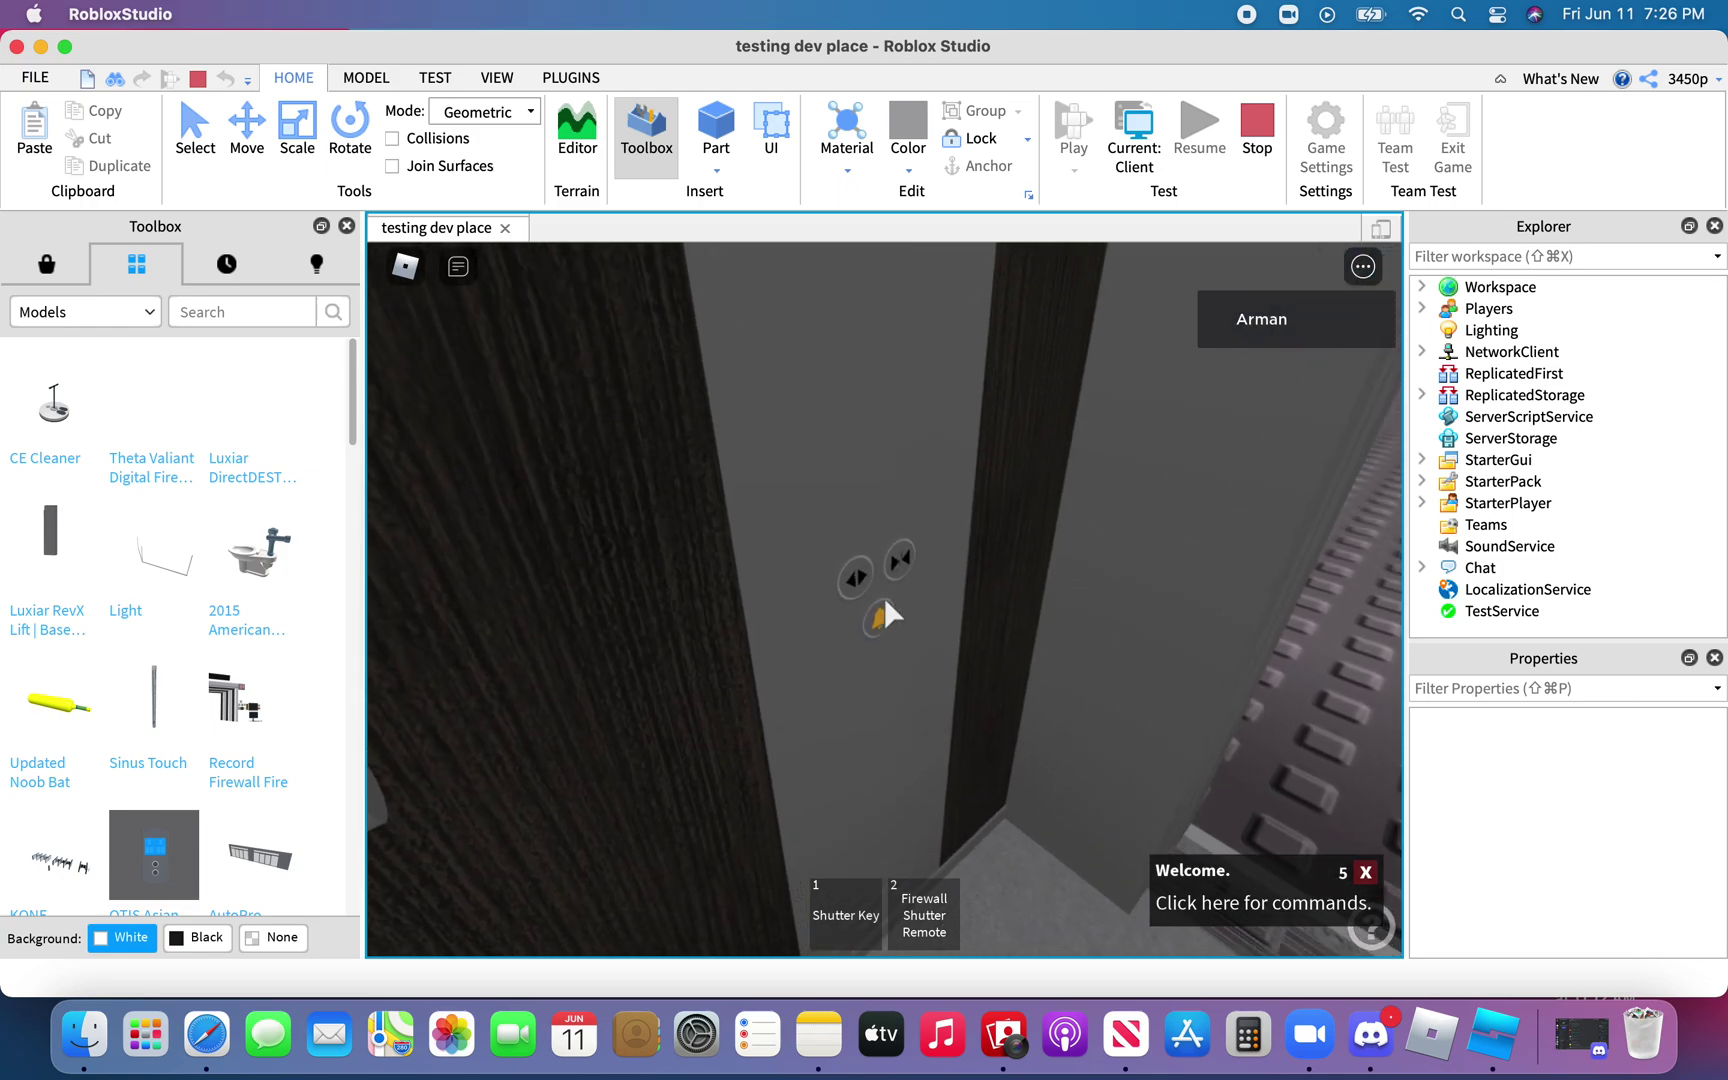
{"action": "key", "text": "s"}
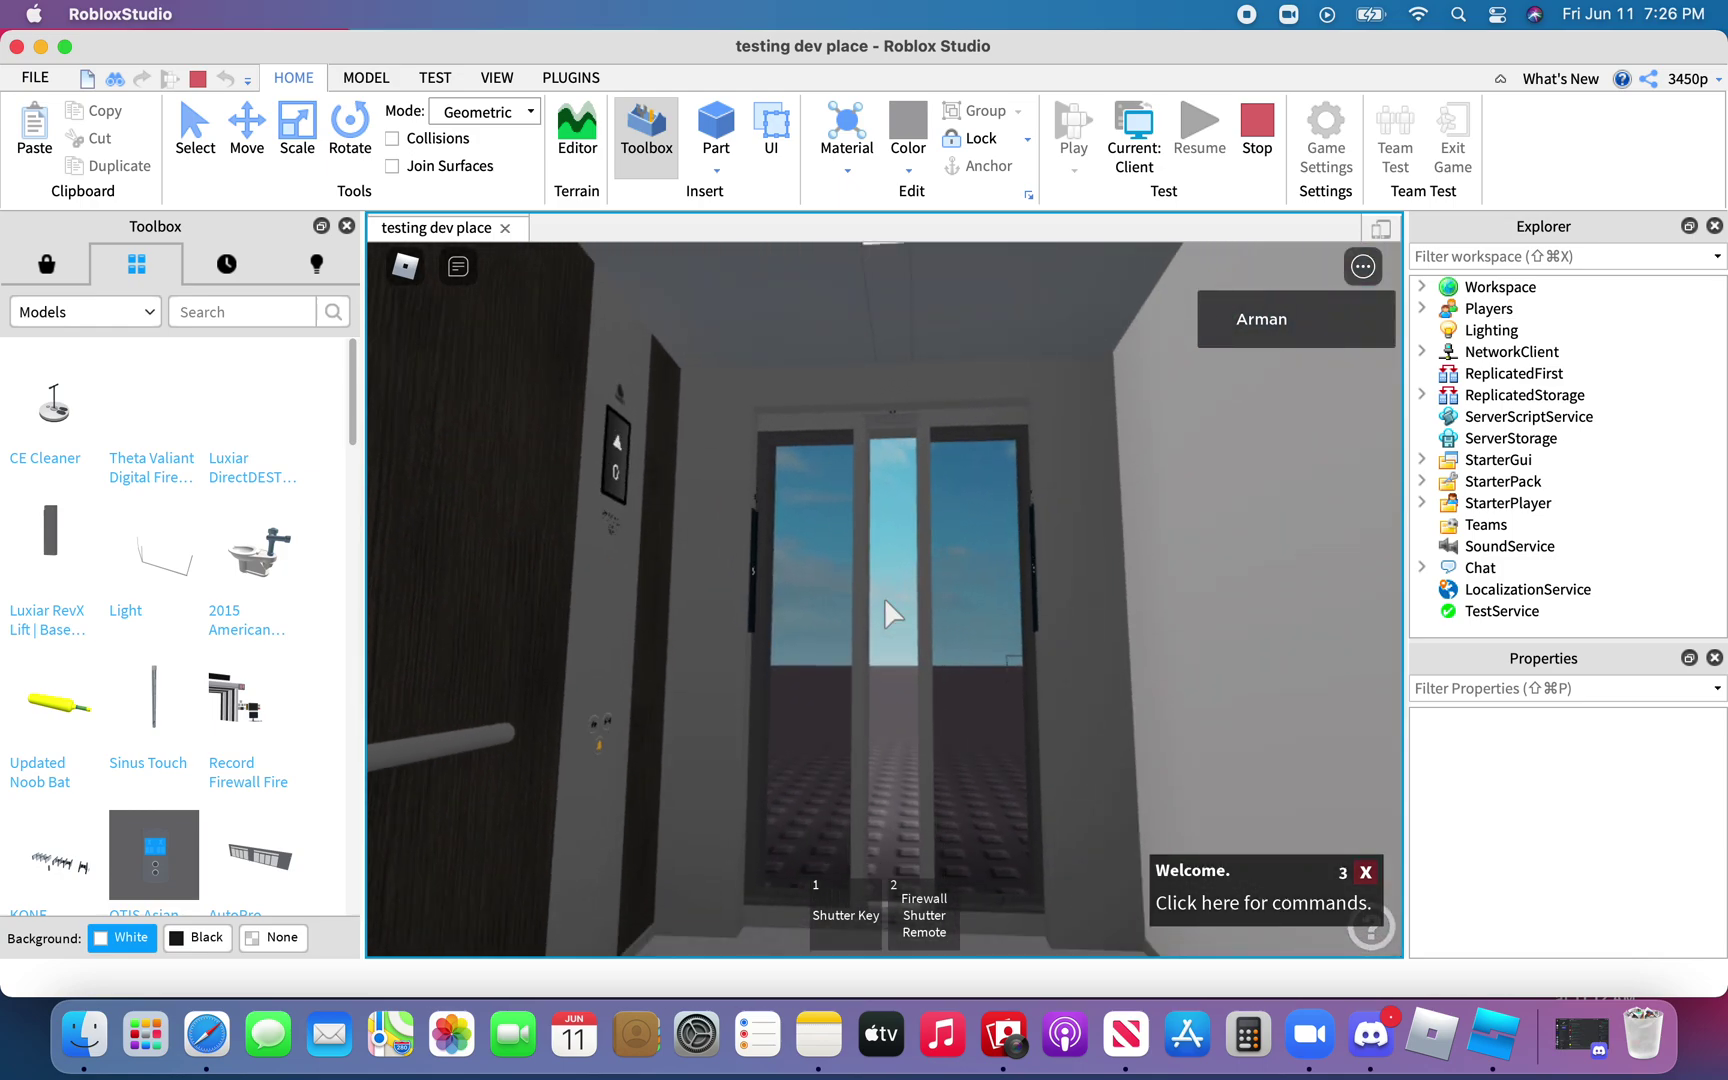
{"action": "key", "text": "w"}
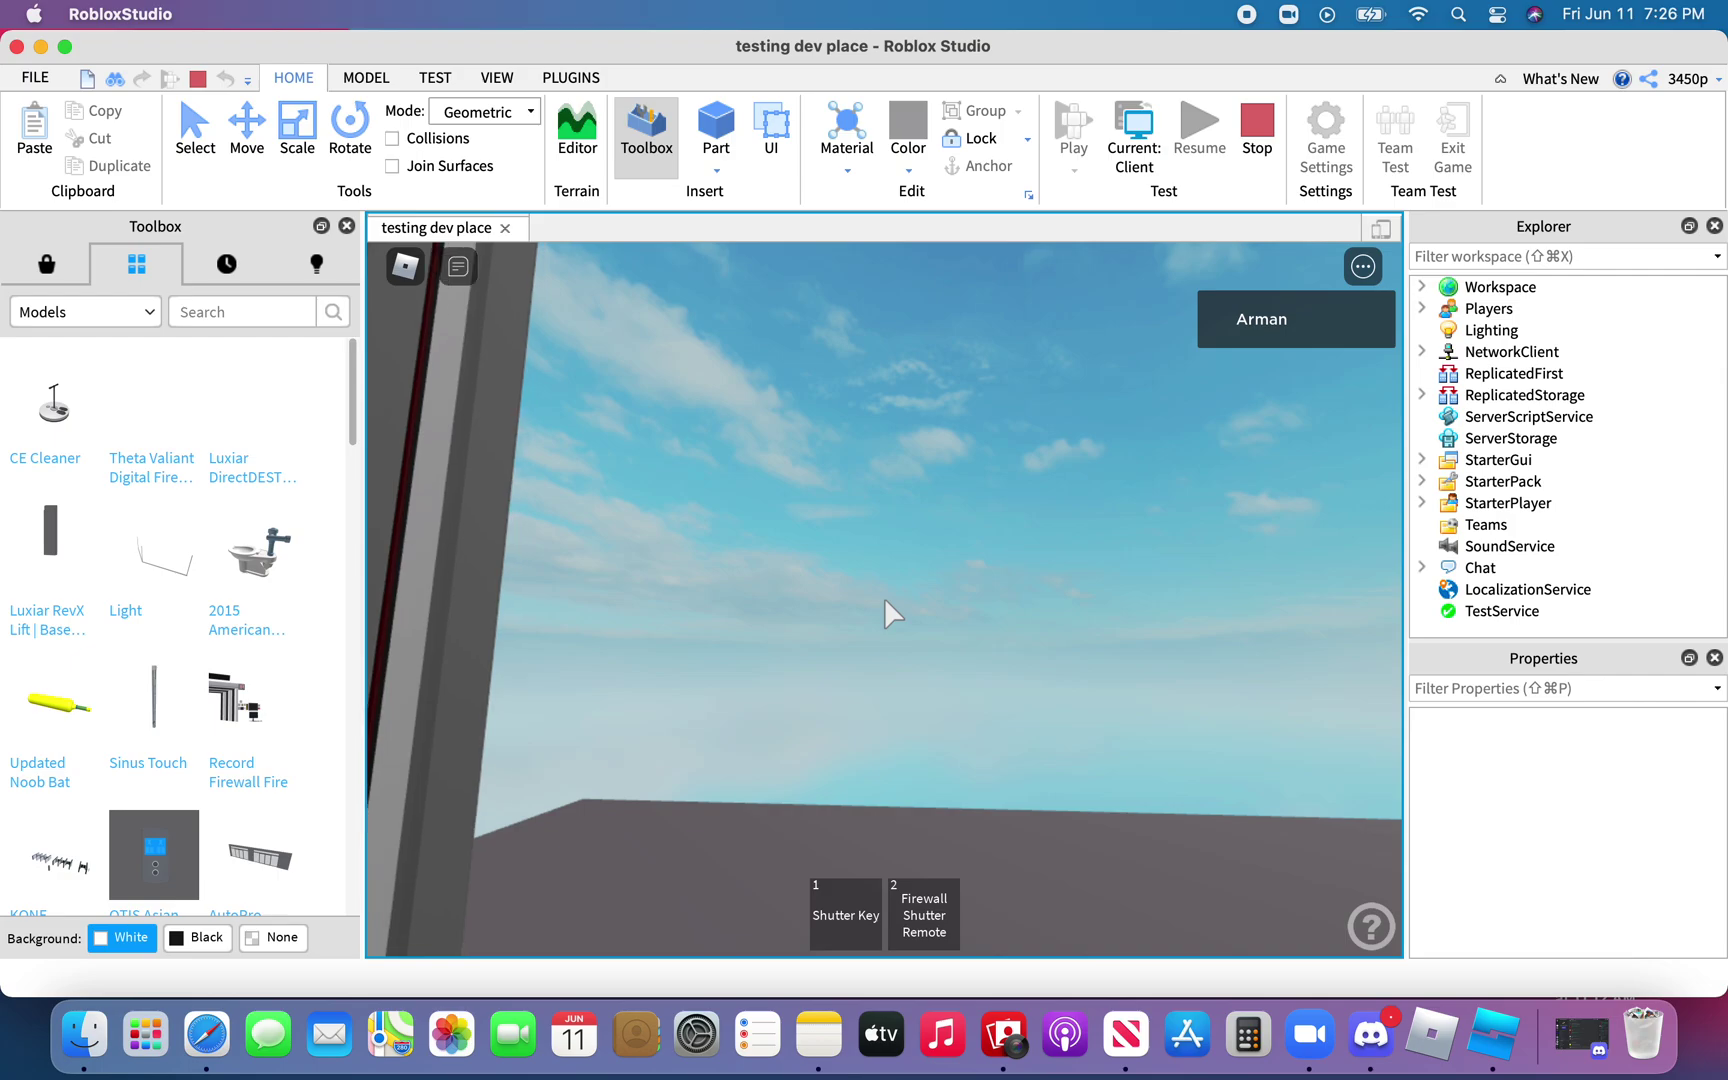
{"action": "key", "text": "s"}
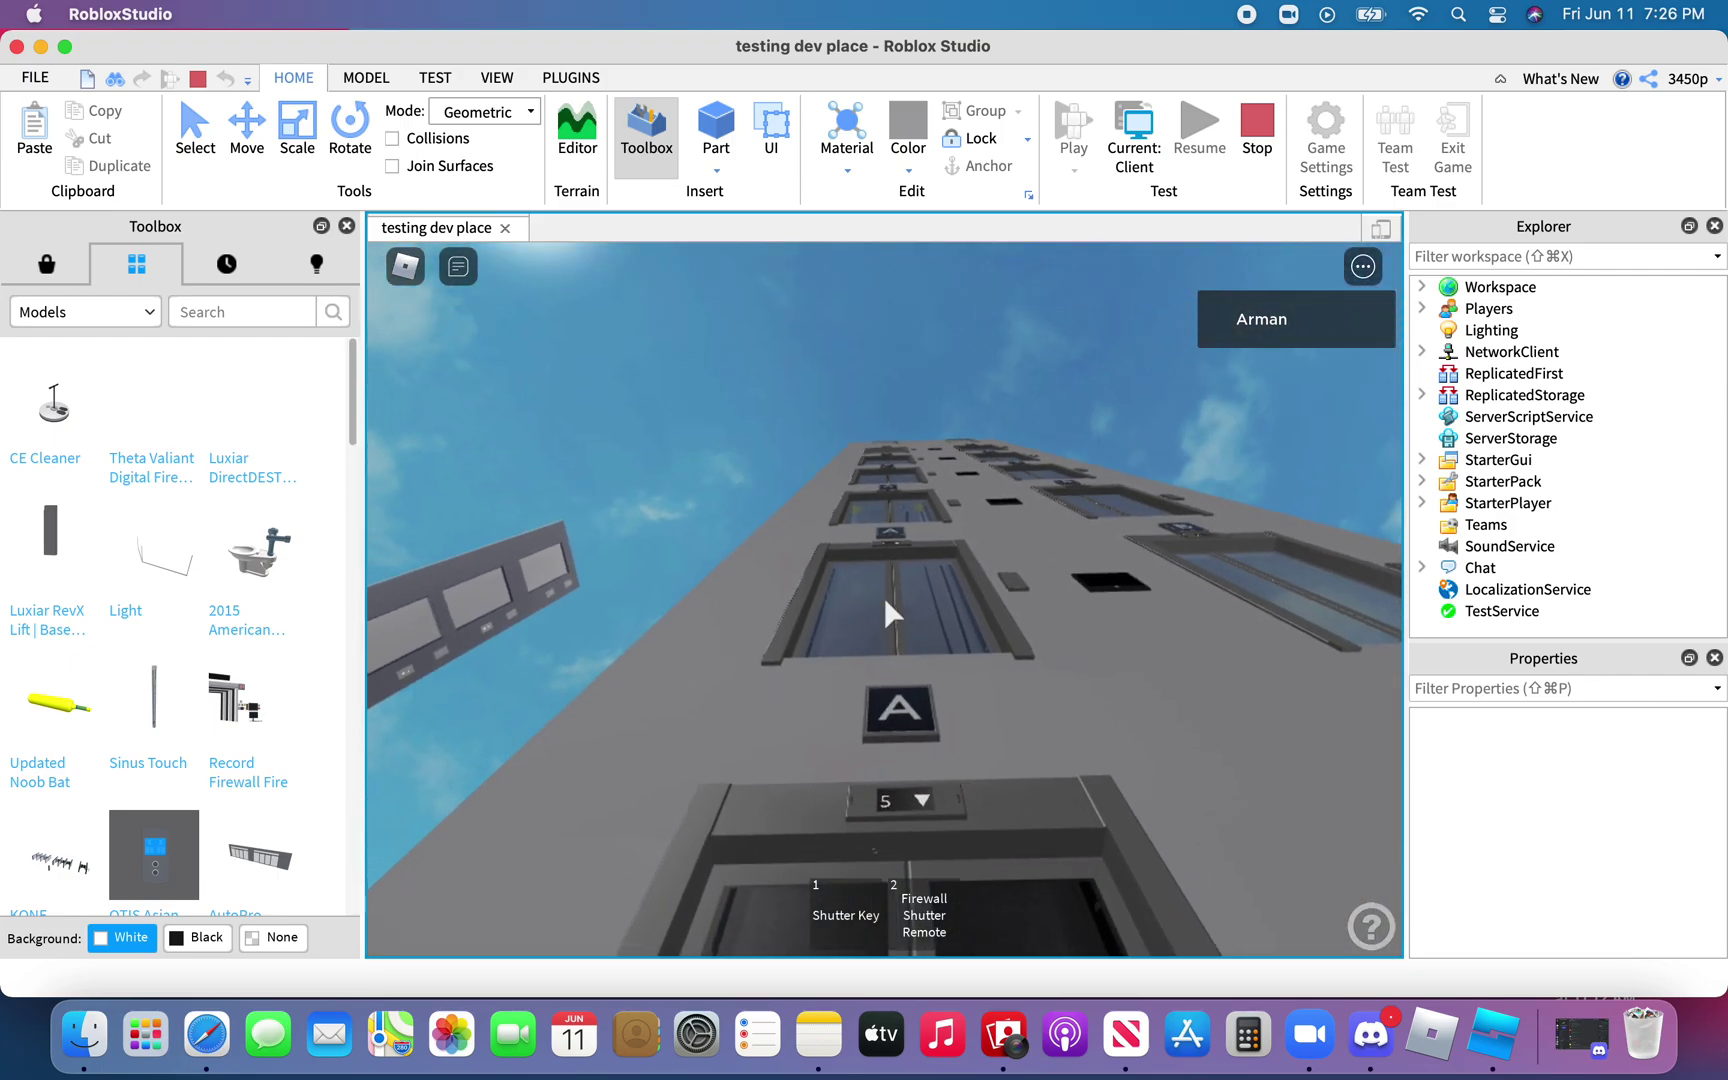
Request floor 5 again on the ground-floor destination panel, ride lift B up and walk out at the landing
{"action": "key", "text": "w"}
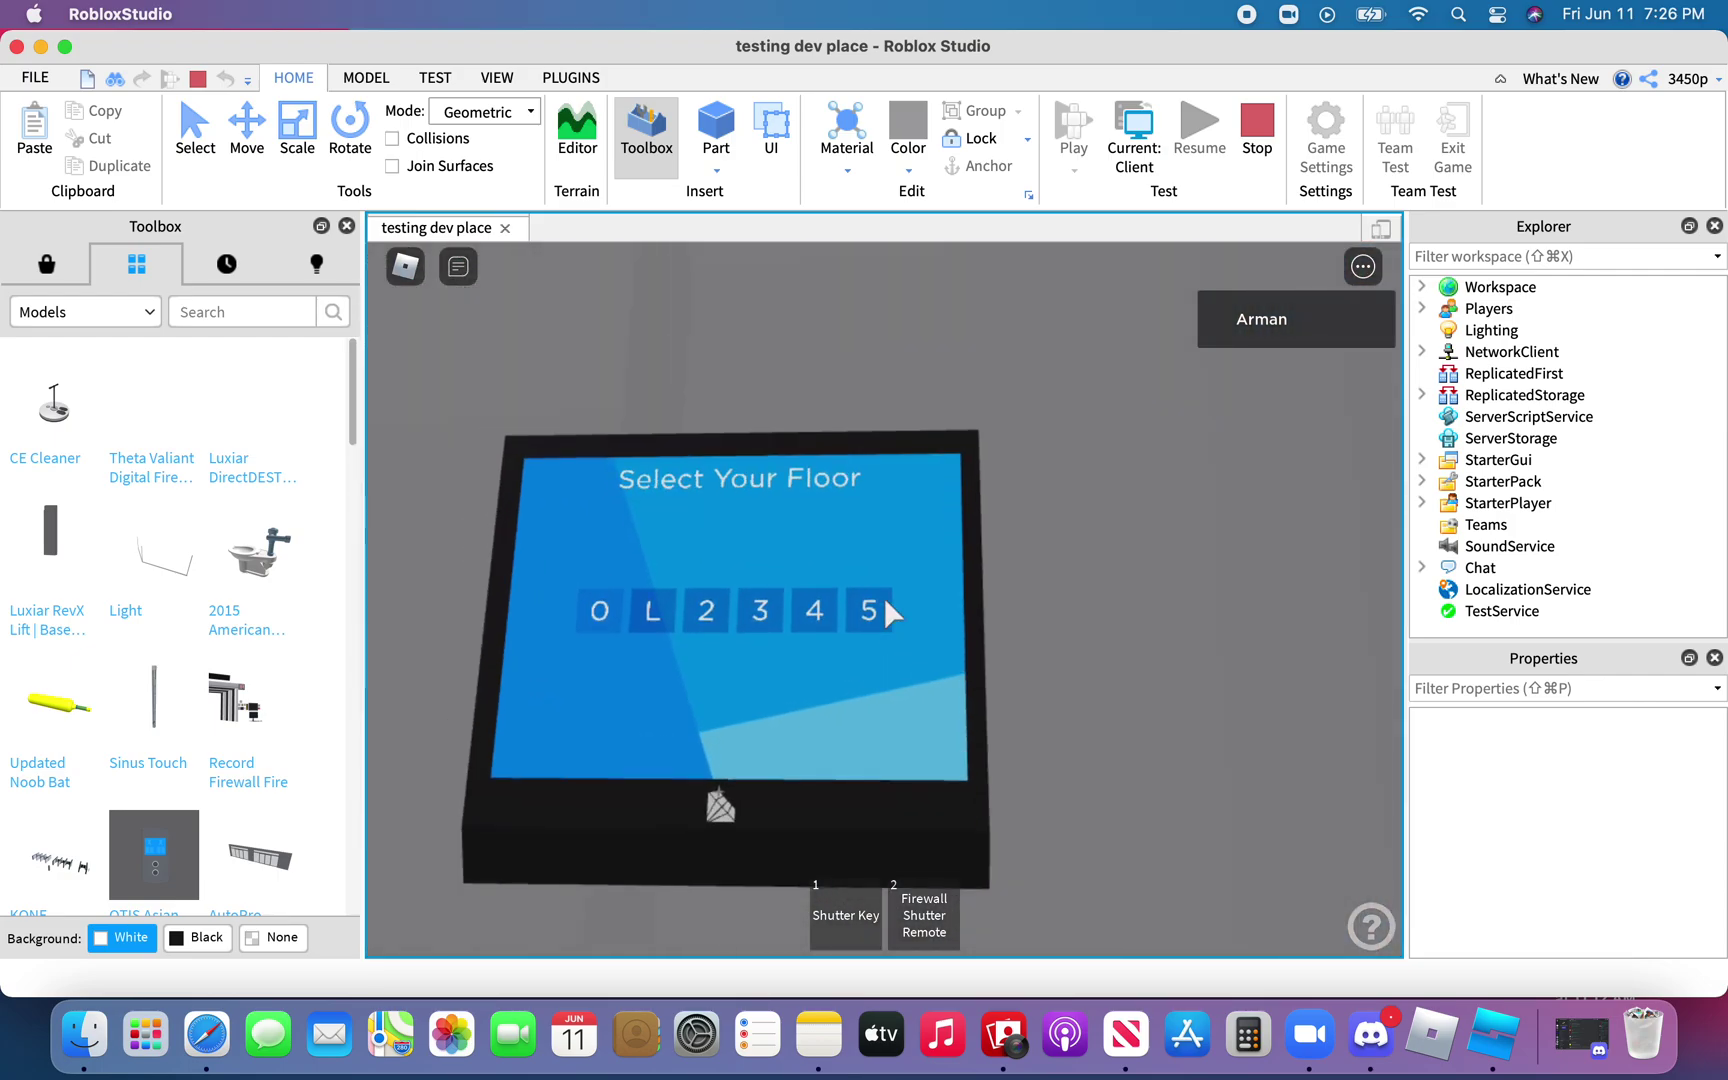
{"action": "left_click", "coordinate": [890, 612]}
{"action": "key", "text": "w"}
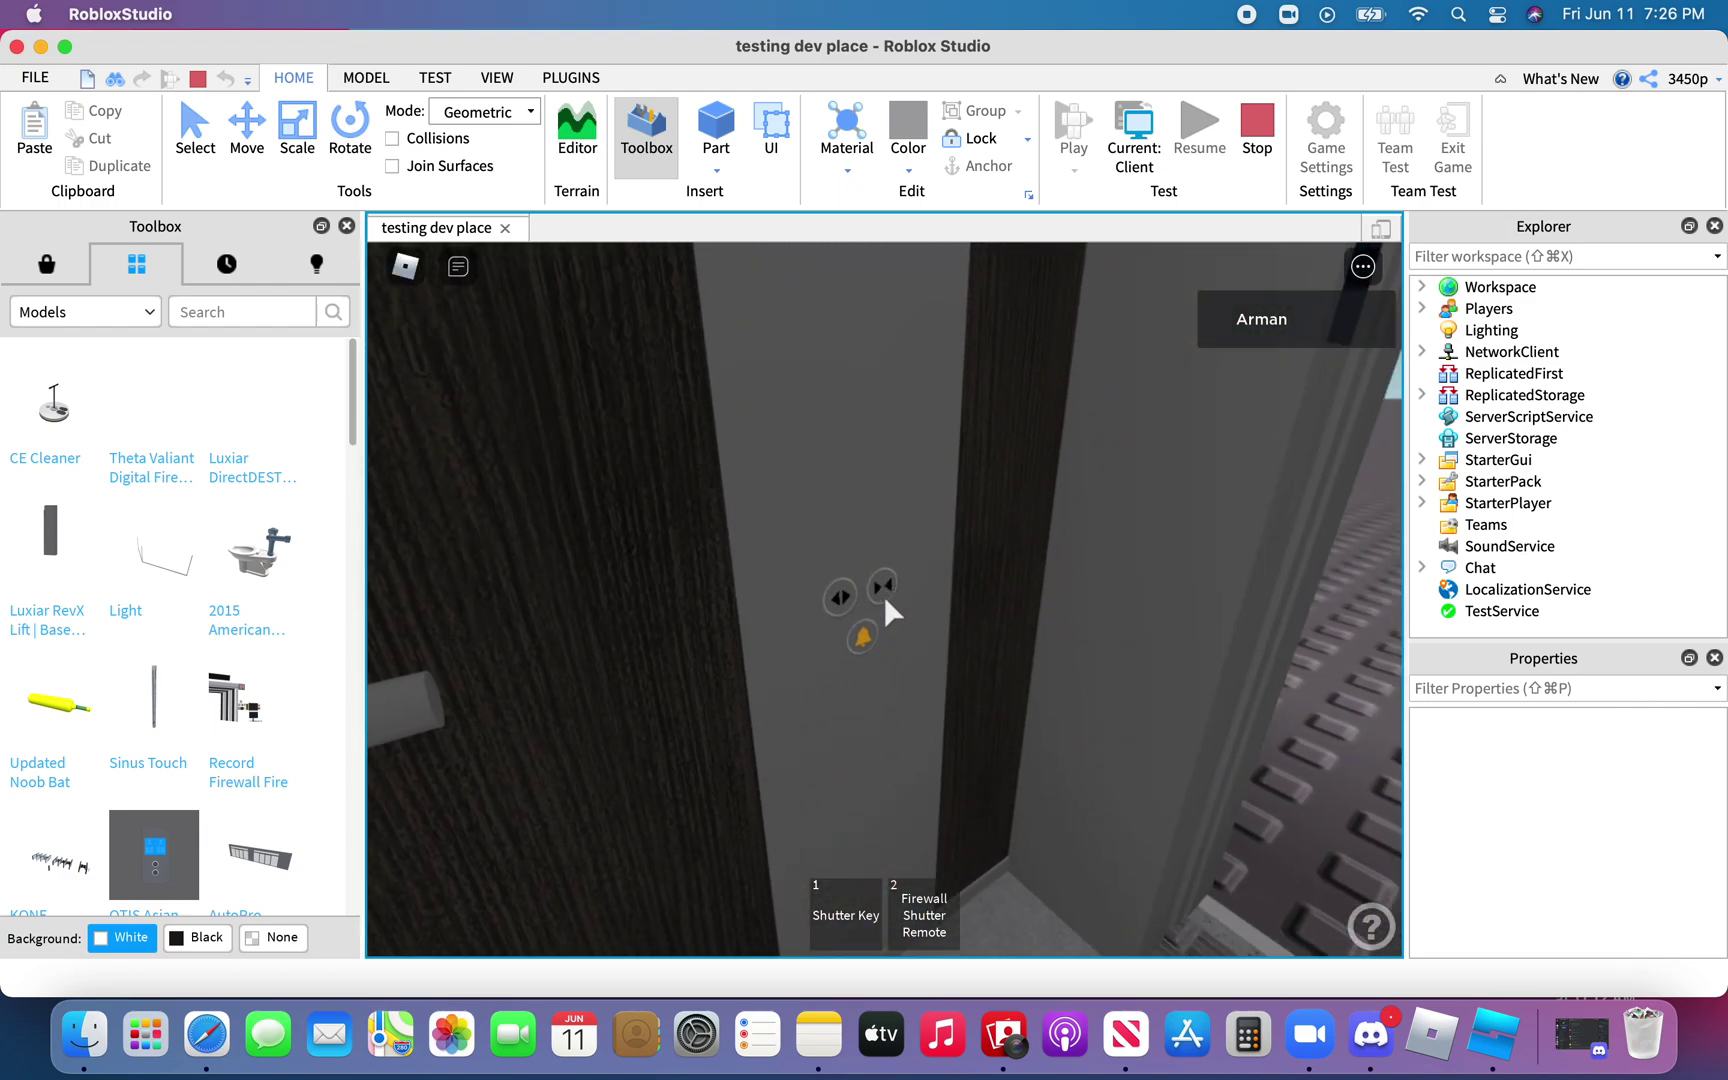
{"action": "key", "text": "s"}
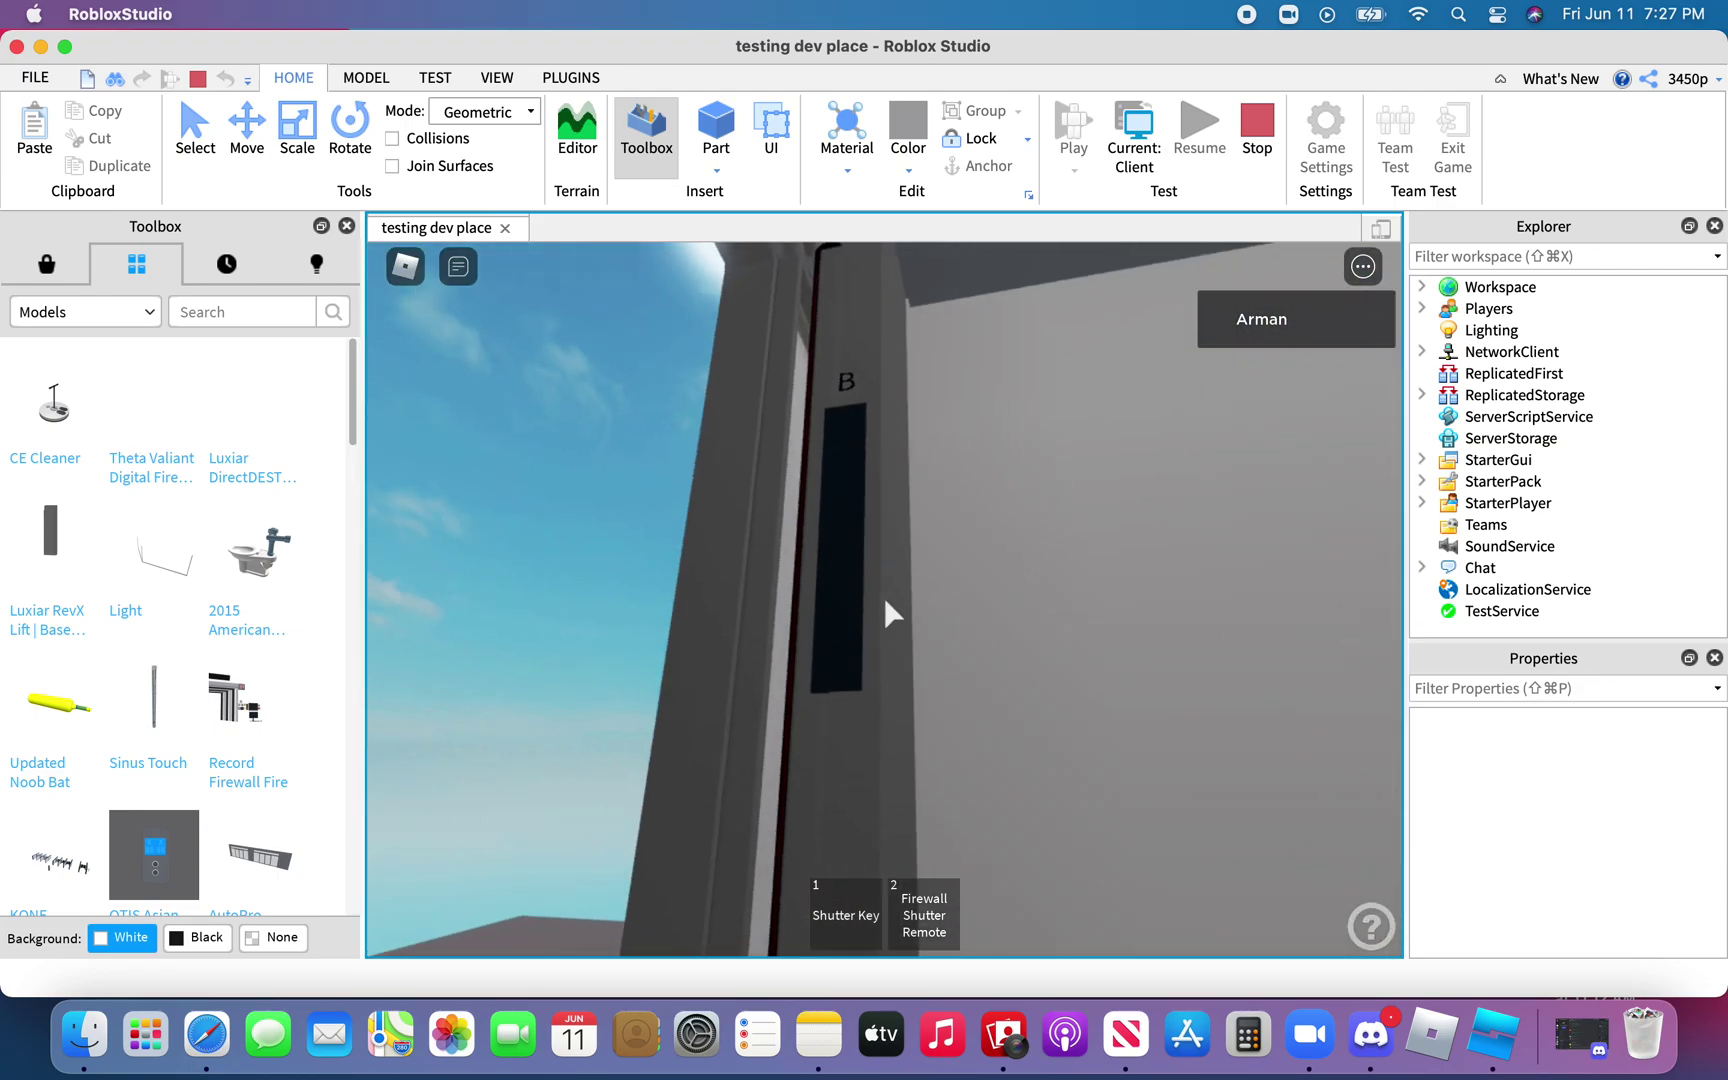
{"action": "key", "text": "w"}
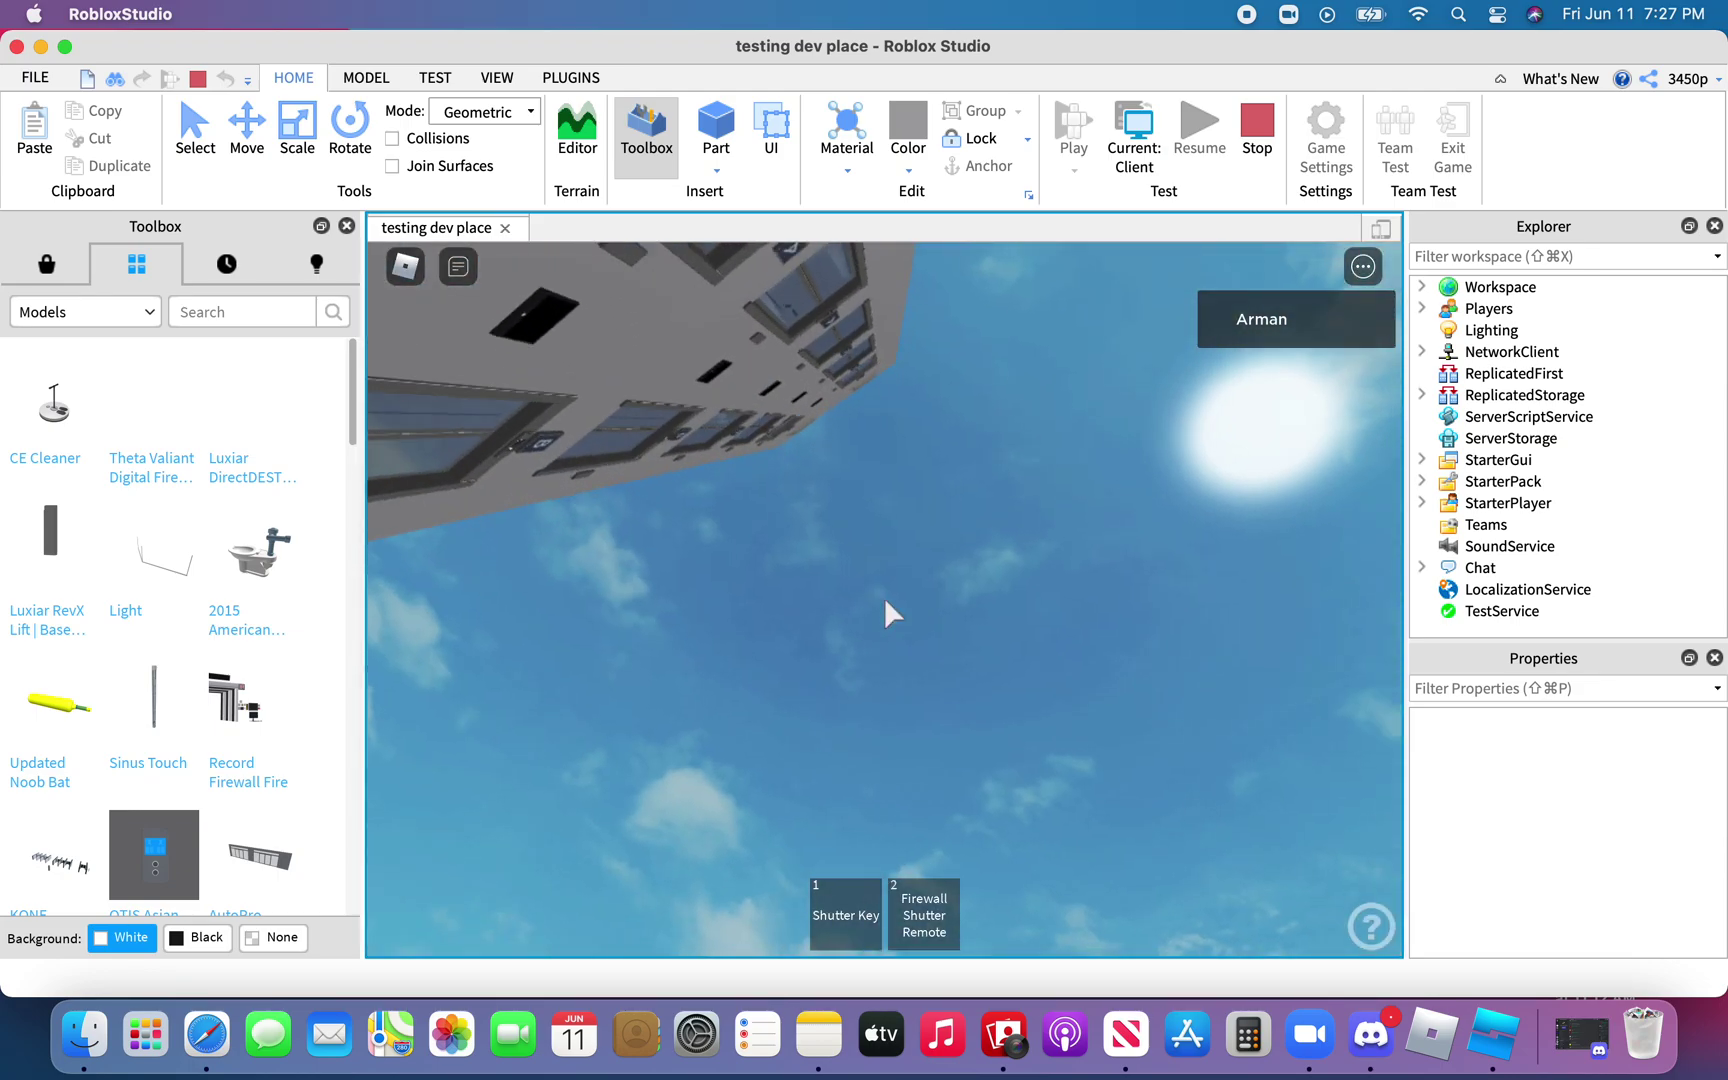
Show the avatar in third person in front of the lift tower and send the chat command "/e wave"
{"action": "scroll", "coordinate": [885, 600], "scroll_direction": "down", "scroll_amount": 5}
{"action": "key", "text": "s"}
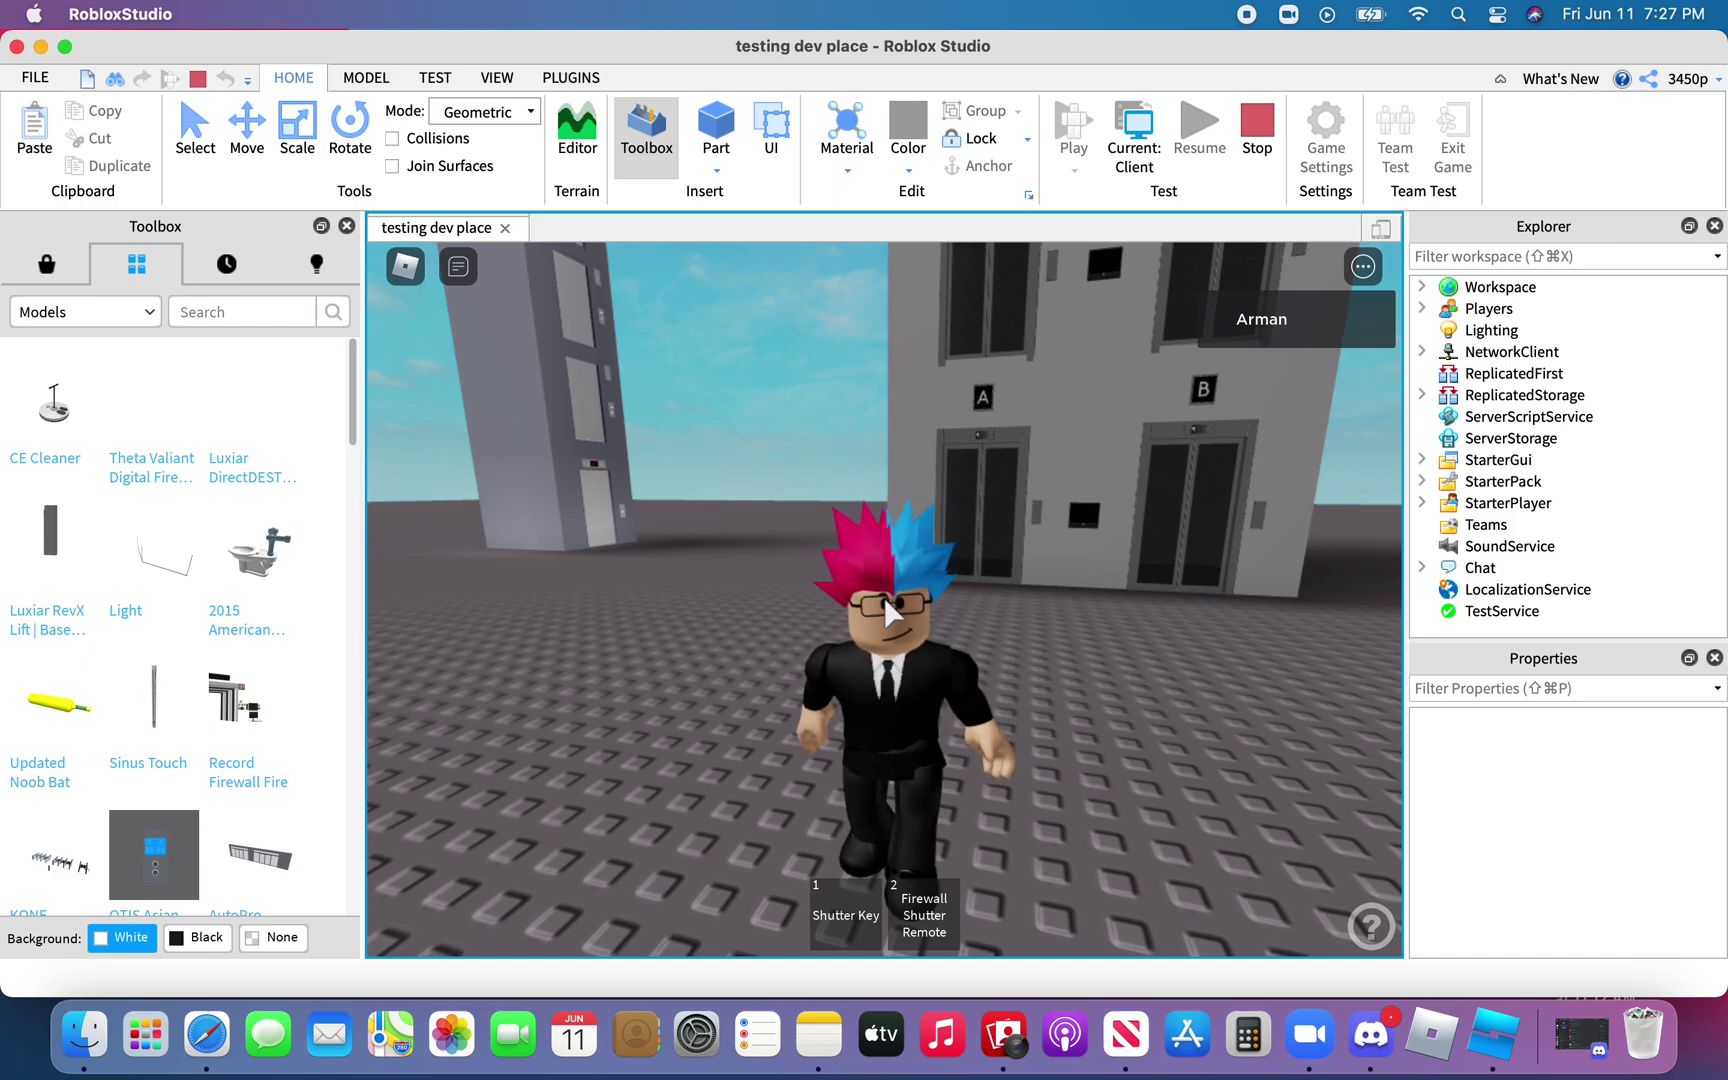
{"action": "key", "text": "slash"}
{"action": "type", "text": "/e wave"}
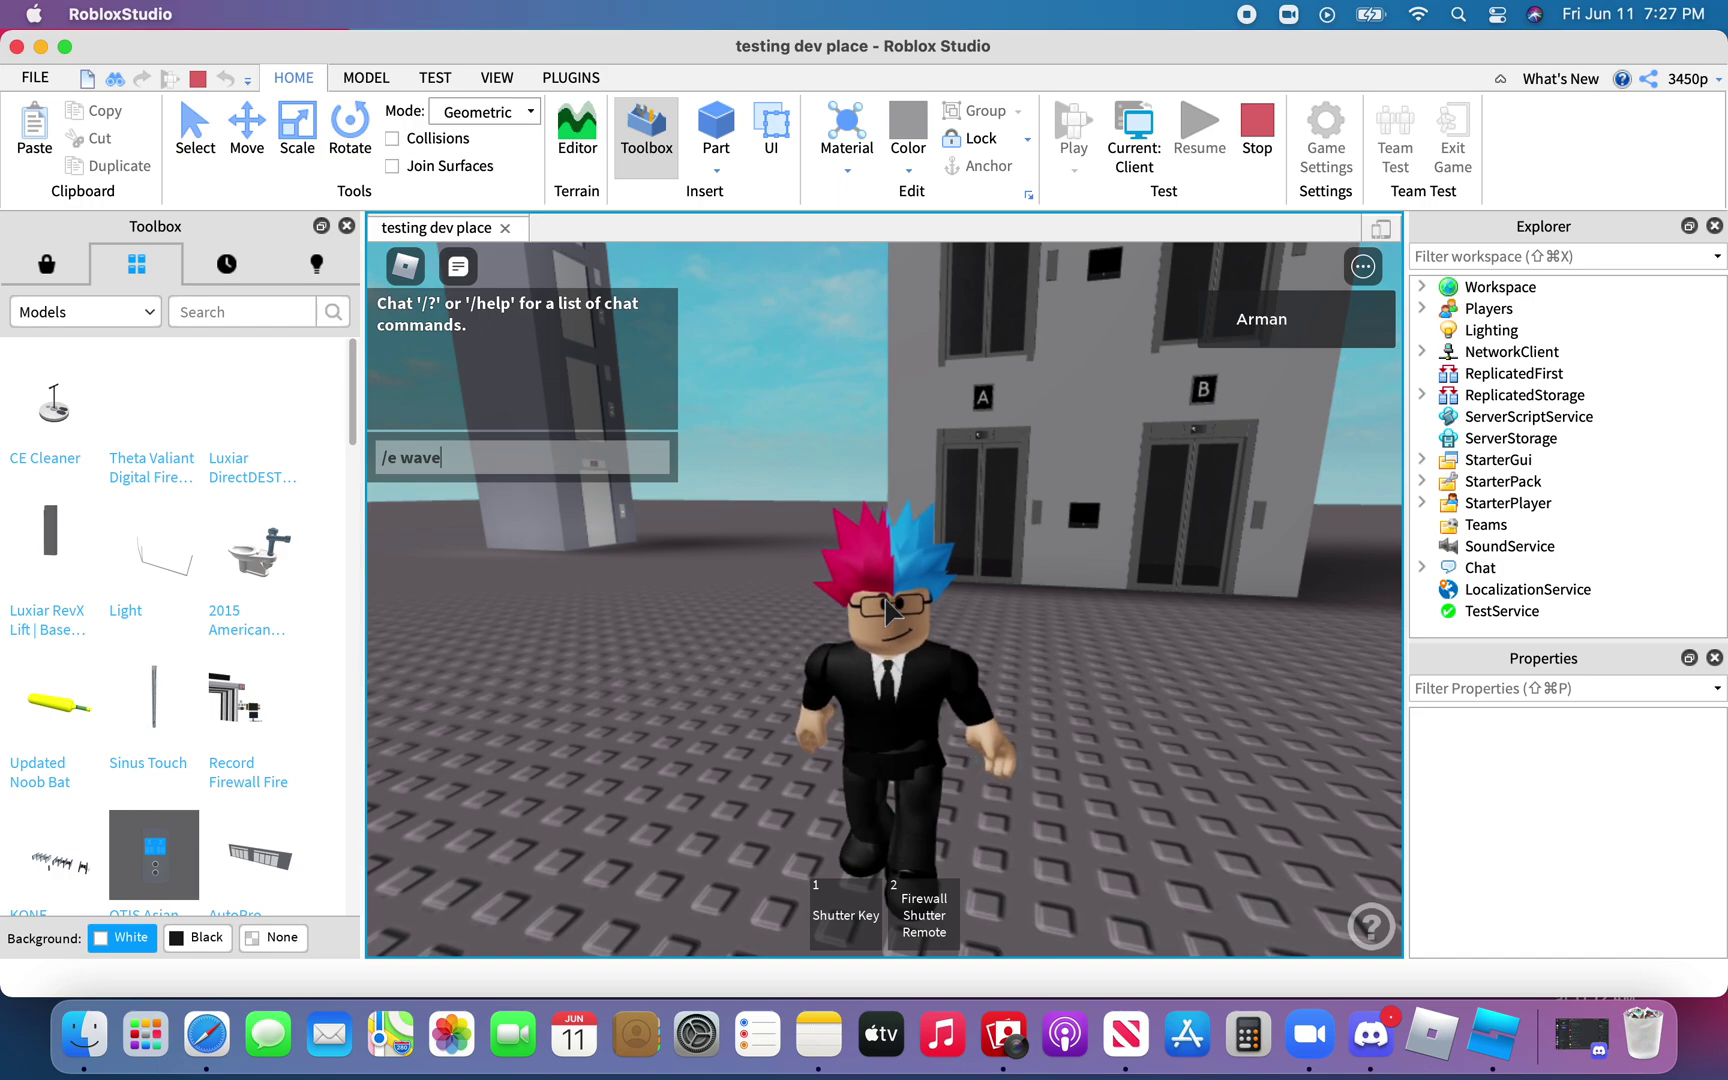
{"action": "key", "text": "Return"}
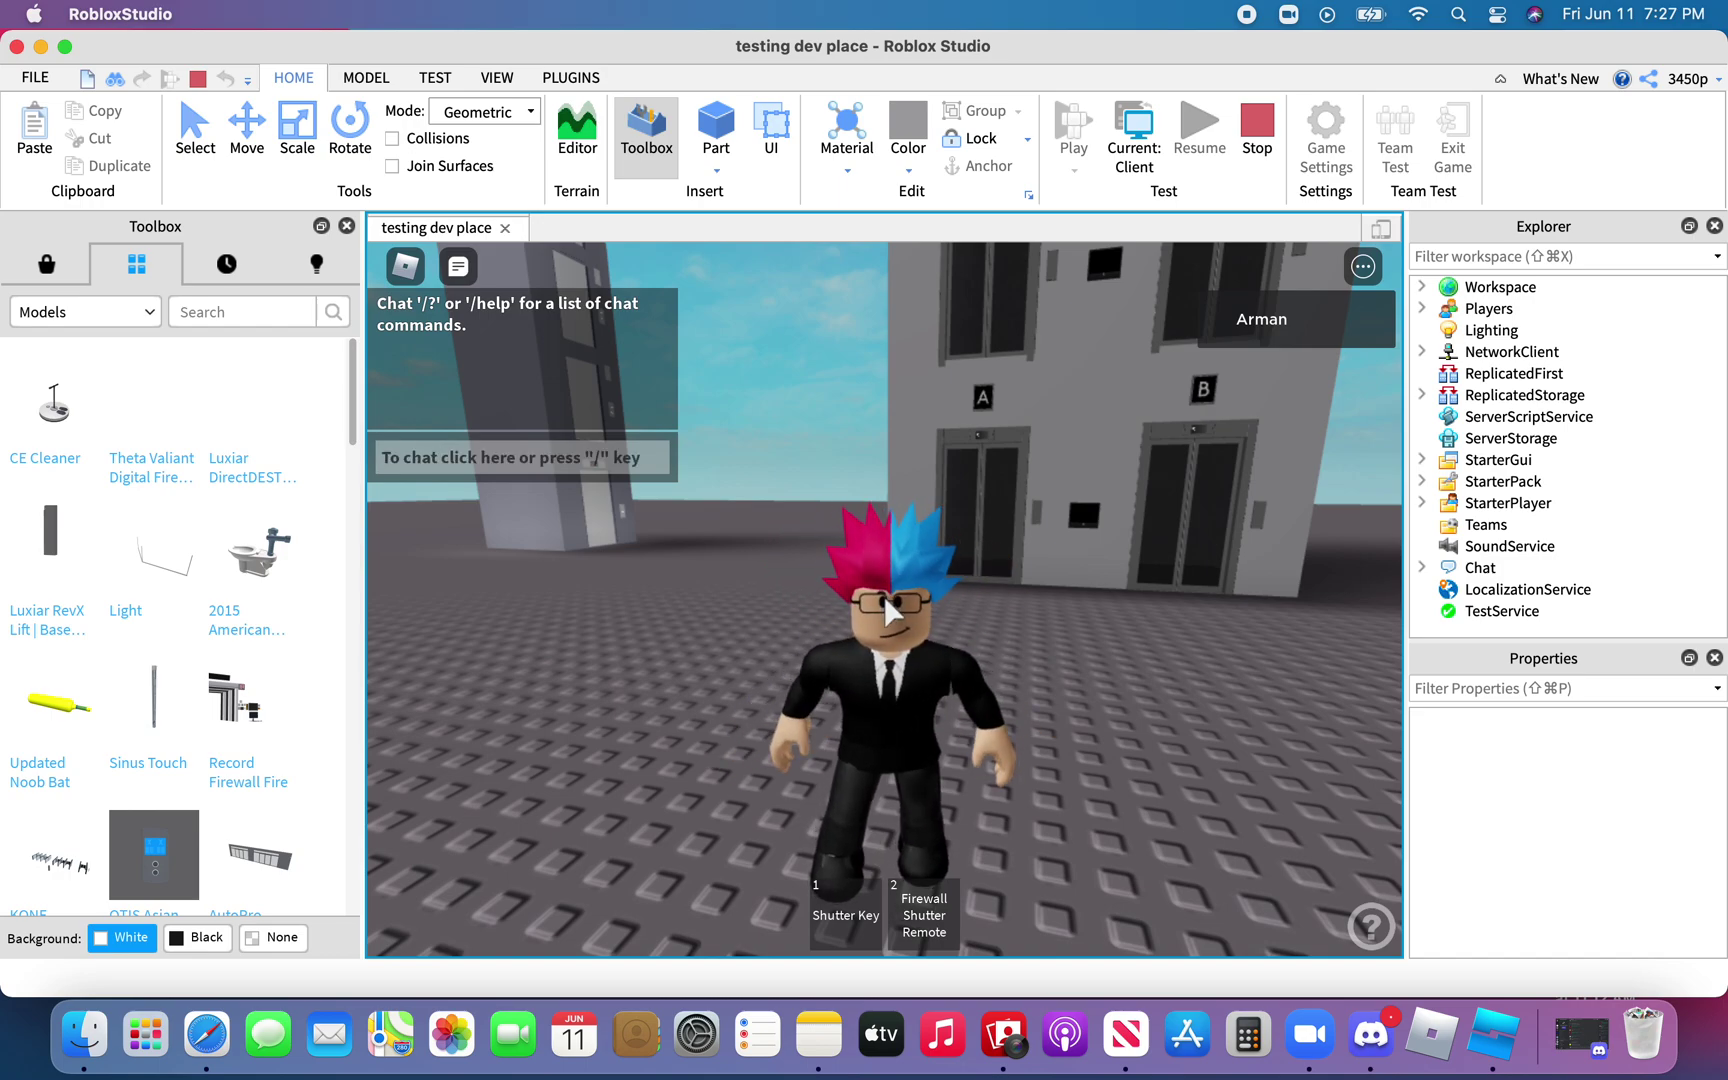